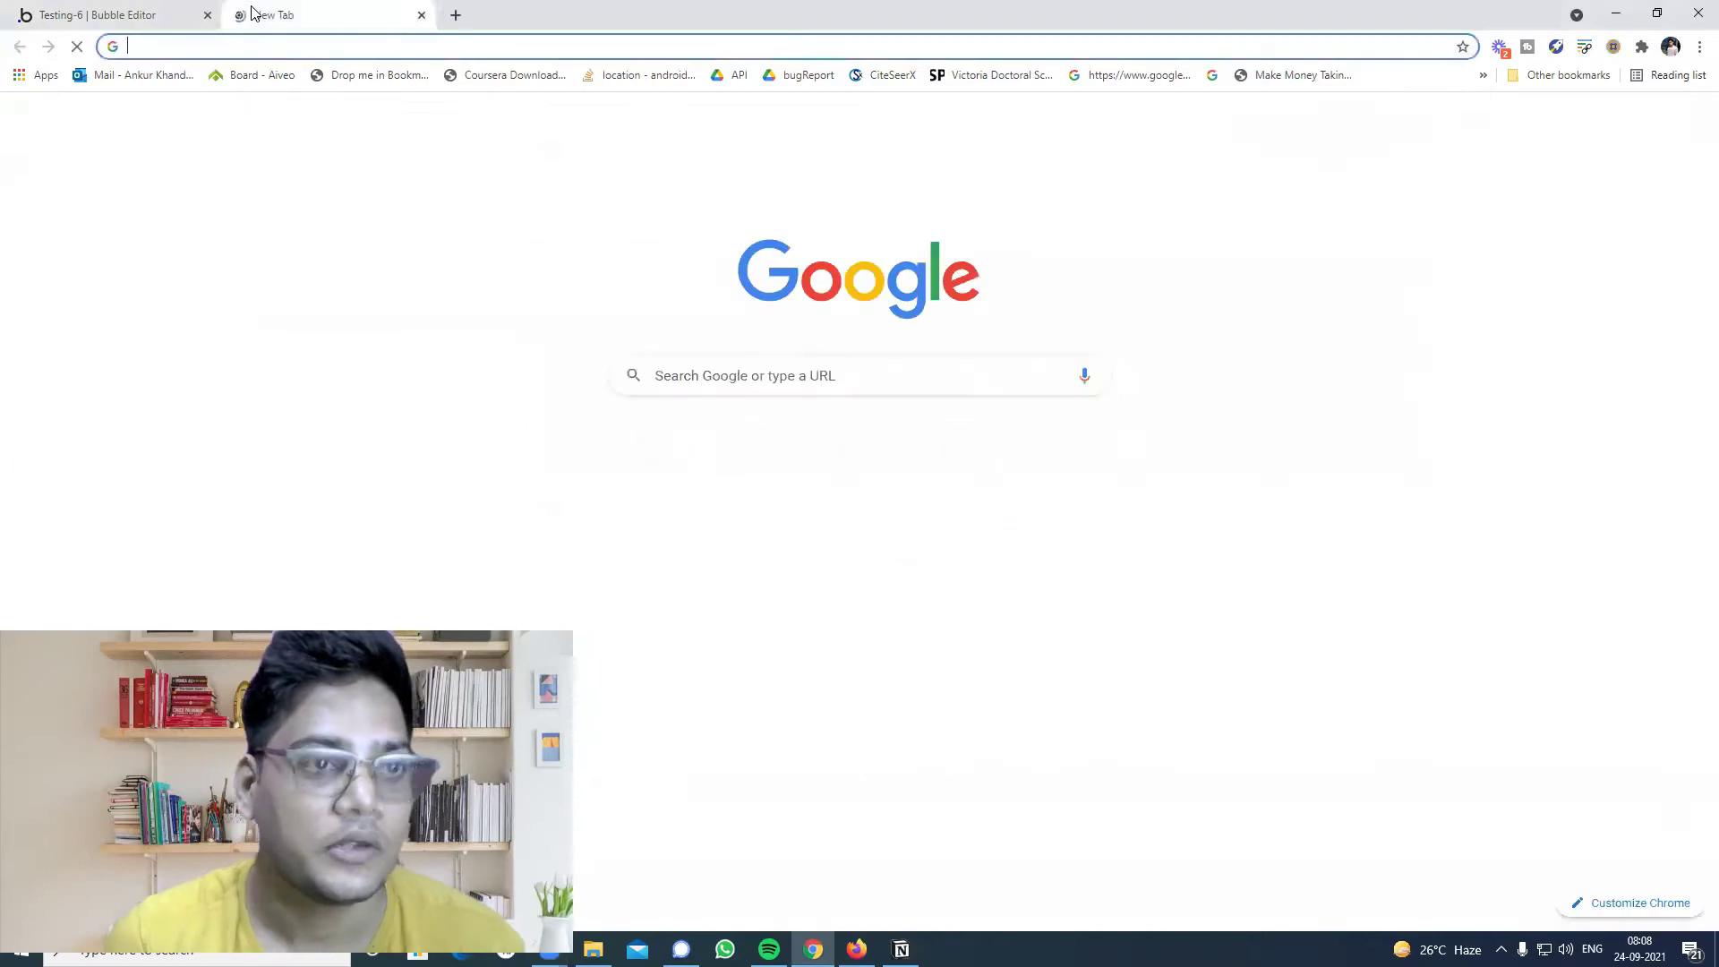
Switch to Paint, enlarge the blank canvas to most of the work area and choose the Pencil tool.
click(98, 17)
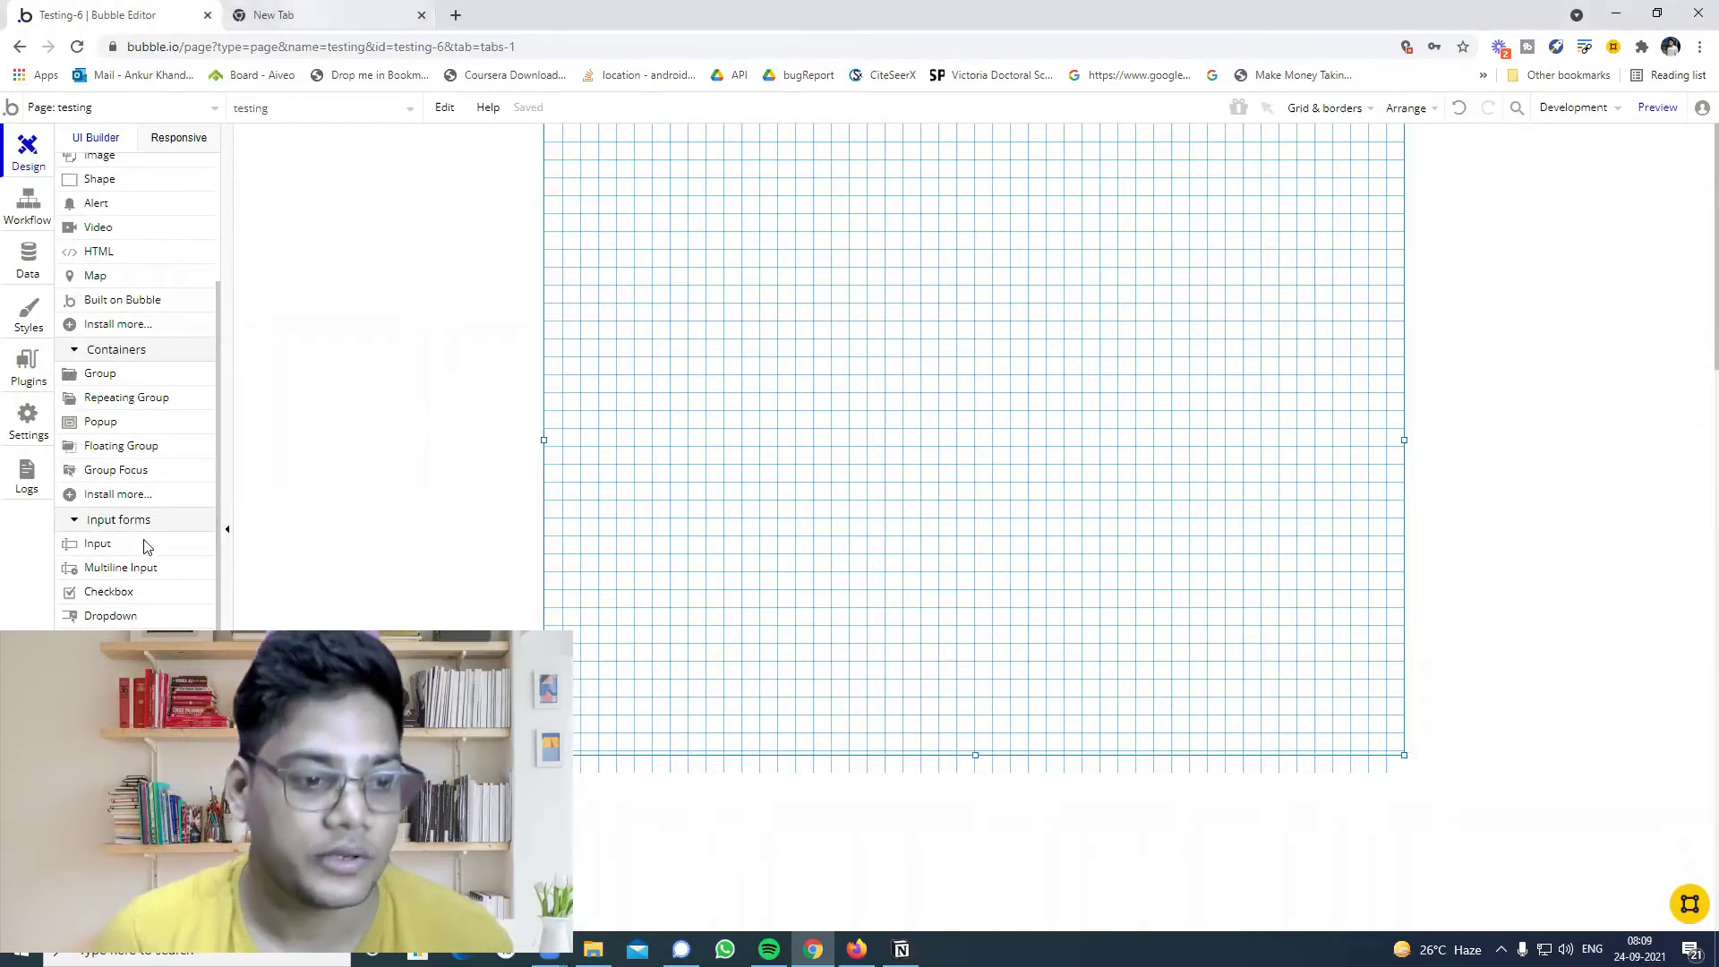
key(super+shift+s)
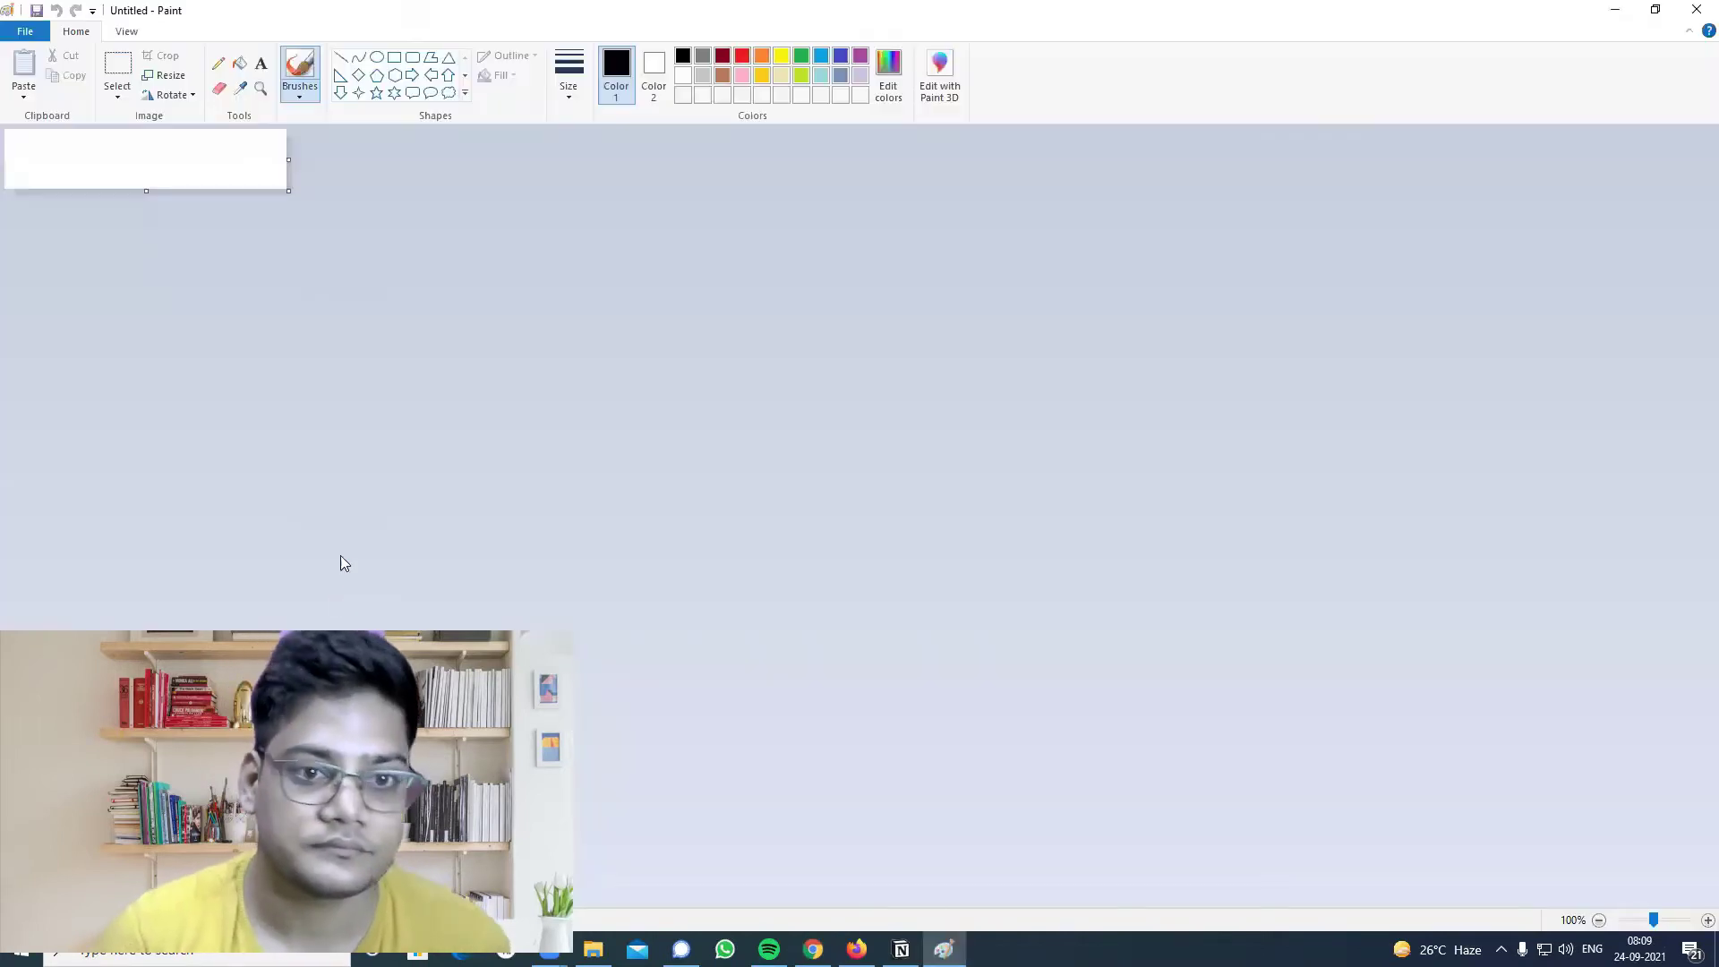
drag(288, 191, 1545, 767)
click(219, 62)
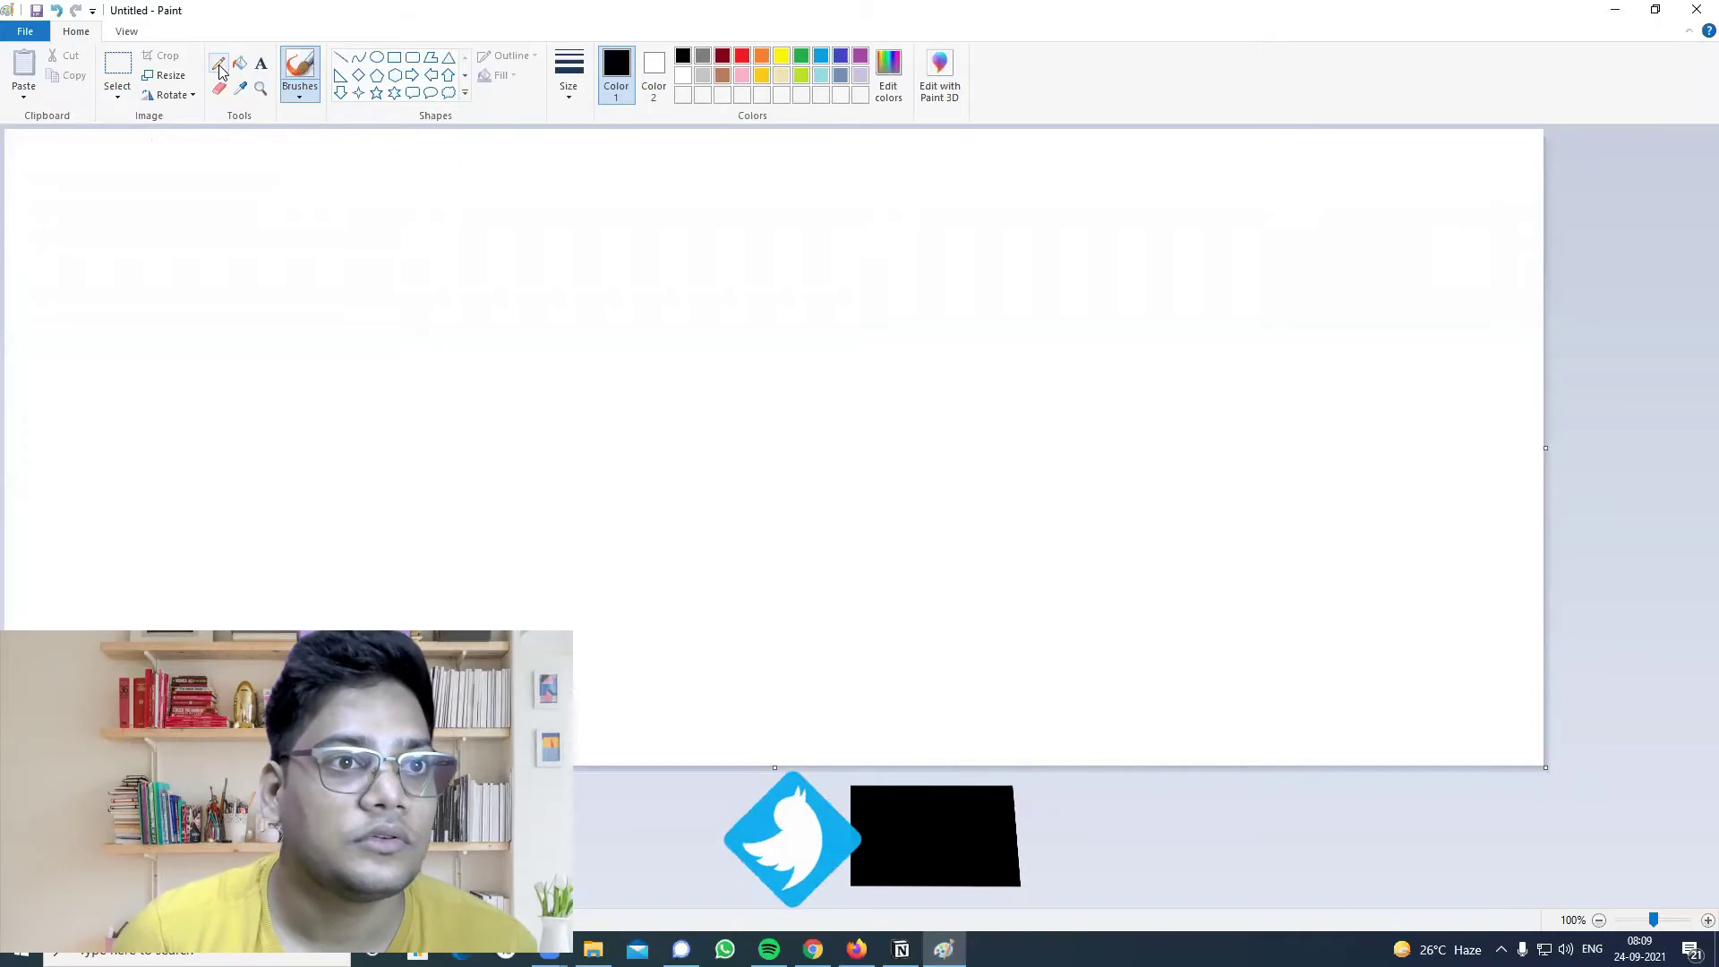
drag(96, 165, 123, 394)
mouse_move(95, 163)
mouse_down()
mouse_move(366, 166)
mouse_move(564, 246)
mouse_move(571, 373)
mouse_move(138, 428)
mouse_move(125, 389)
mouse_up()
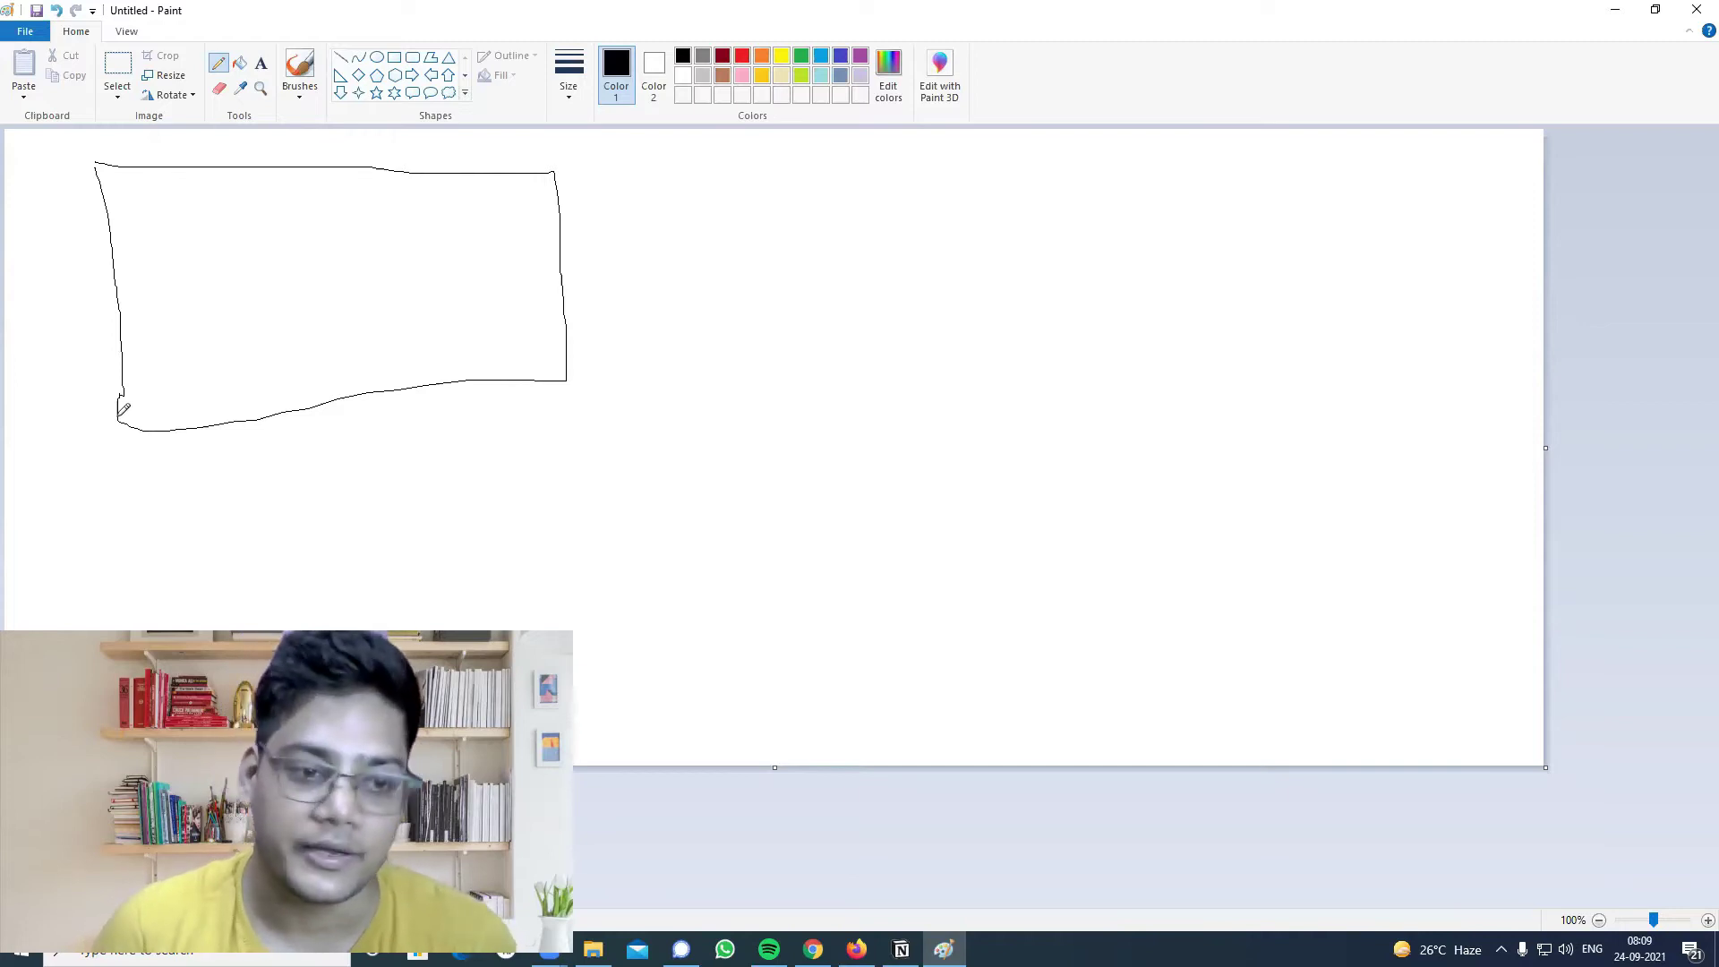
key(ctrl+z)
key(ctrl+z)
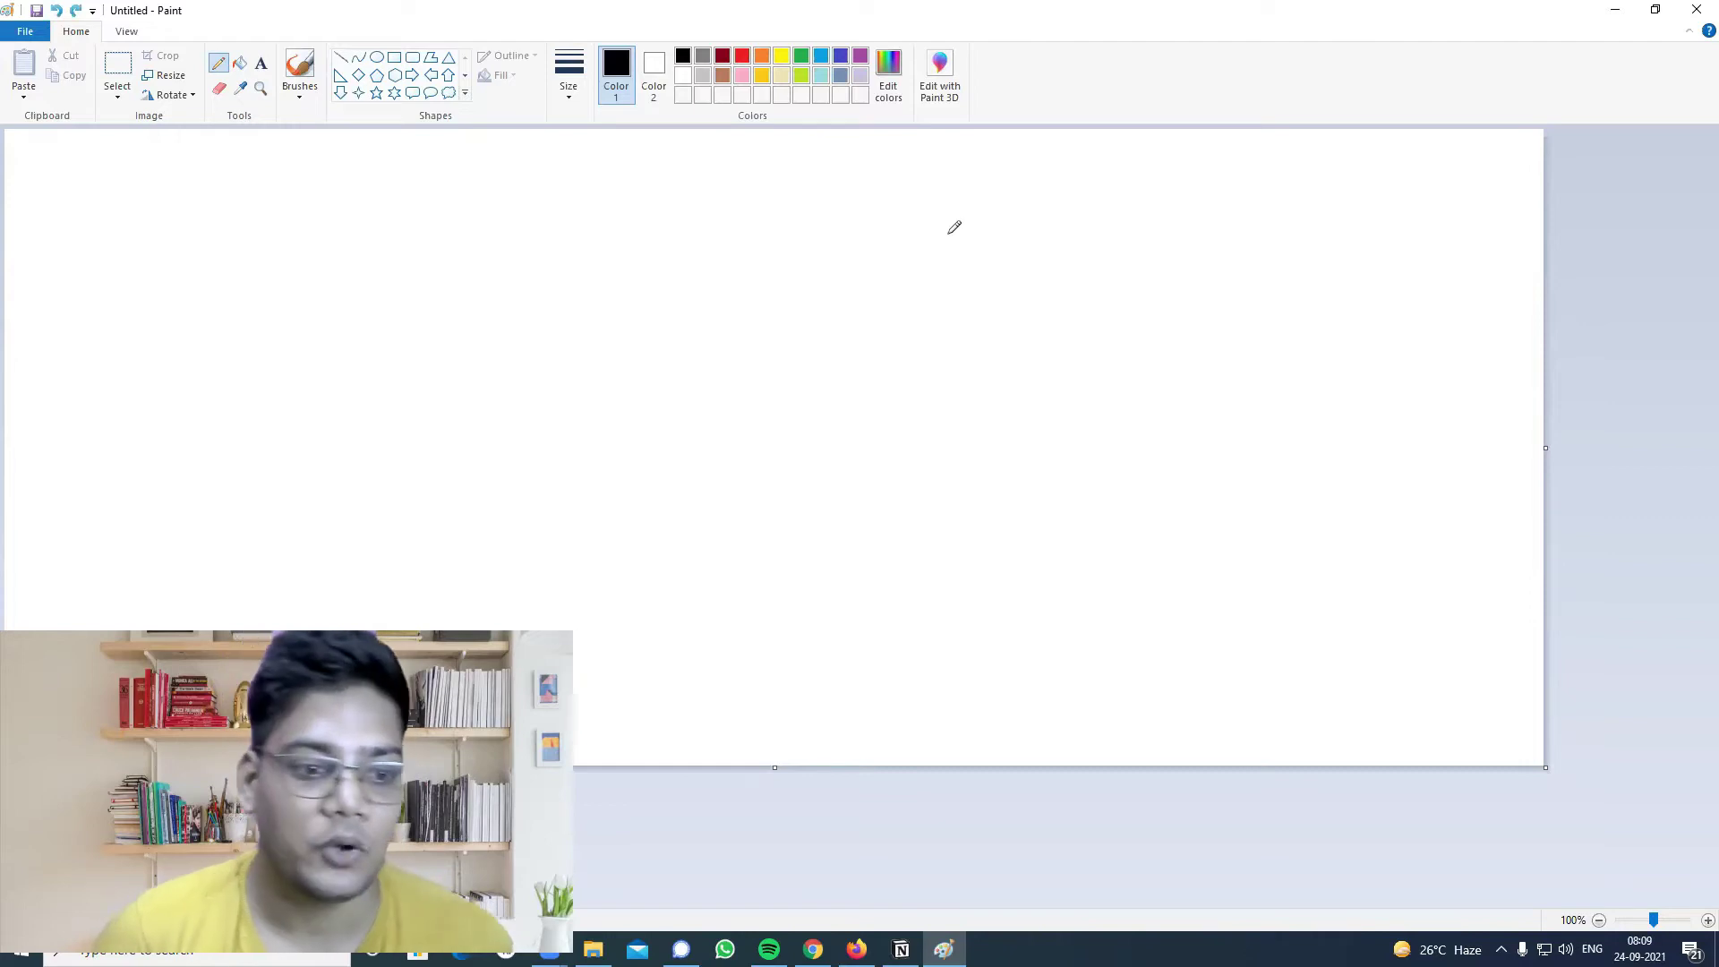
Switch to the browser and open airbnb.co.in in the tab beside the Bubble editor.
key(alt)
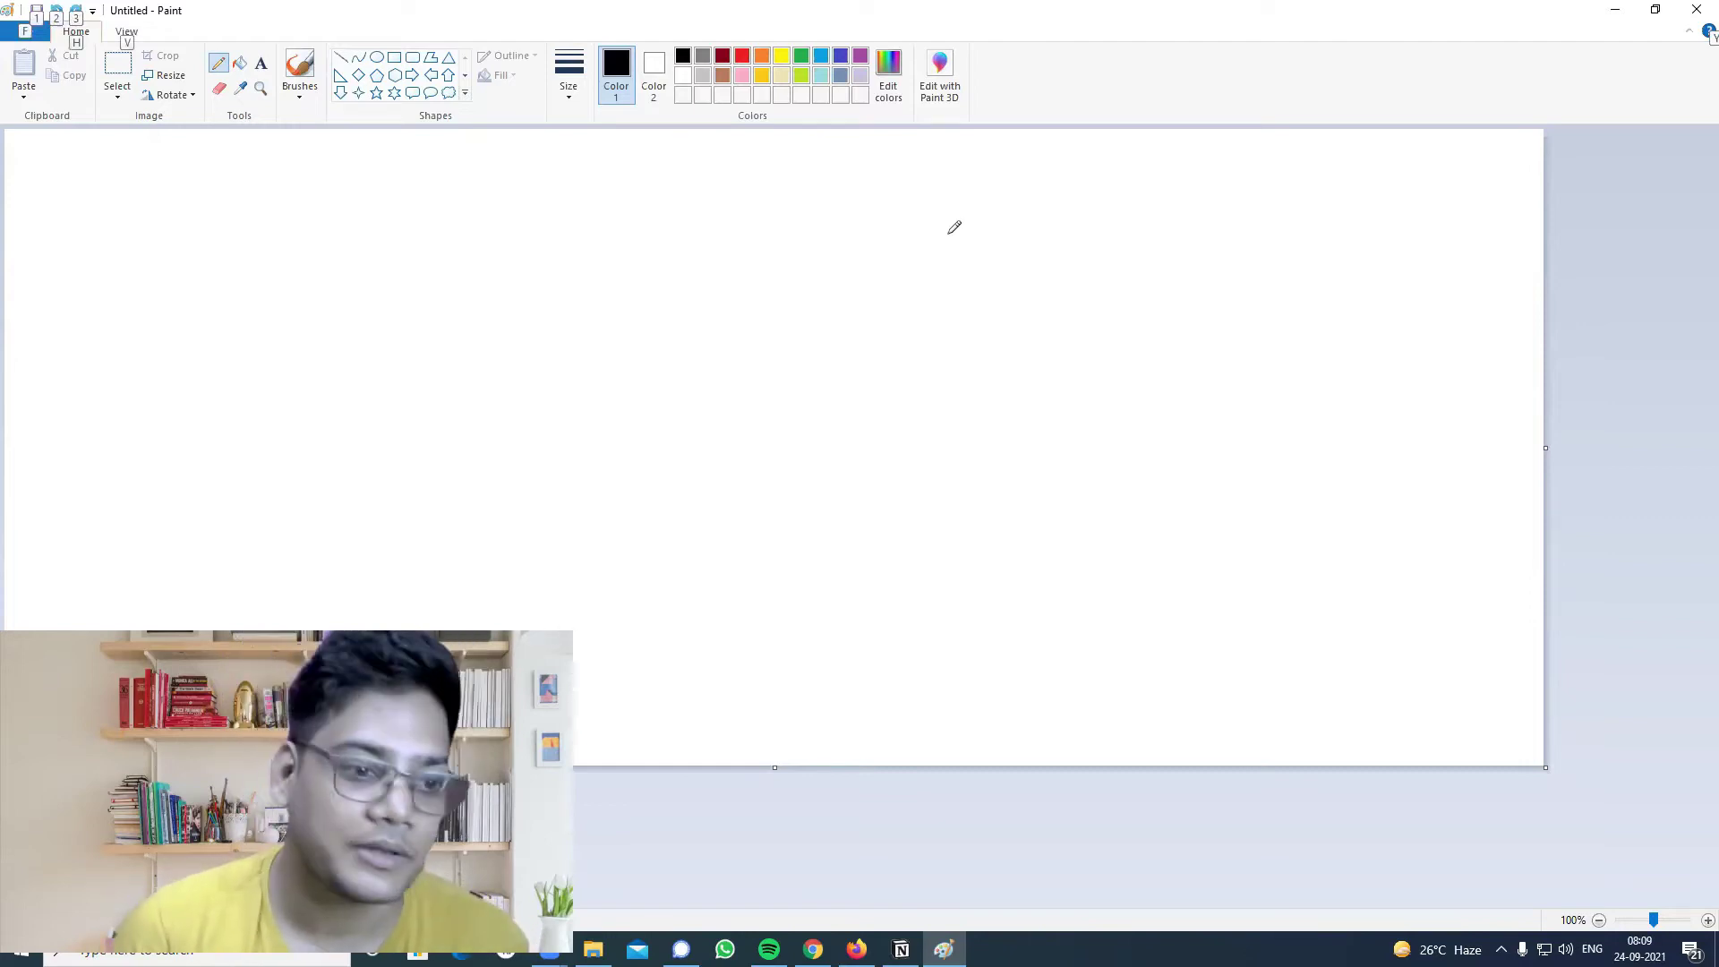
key(alt+Tab)
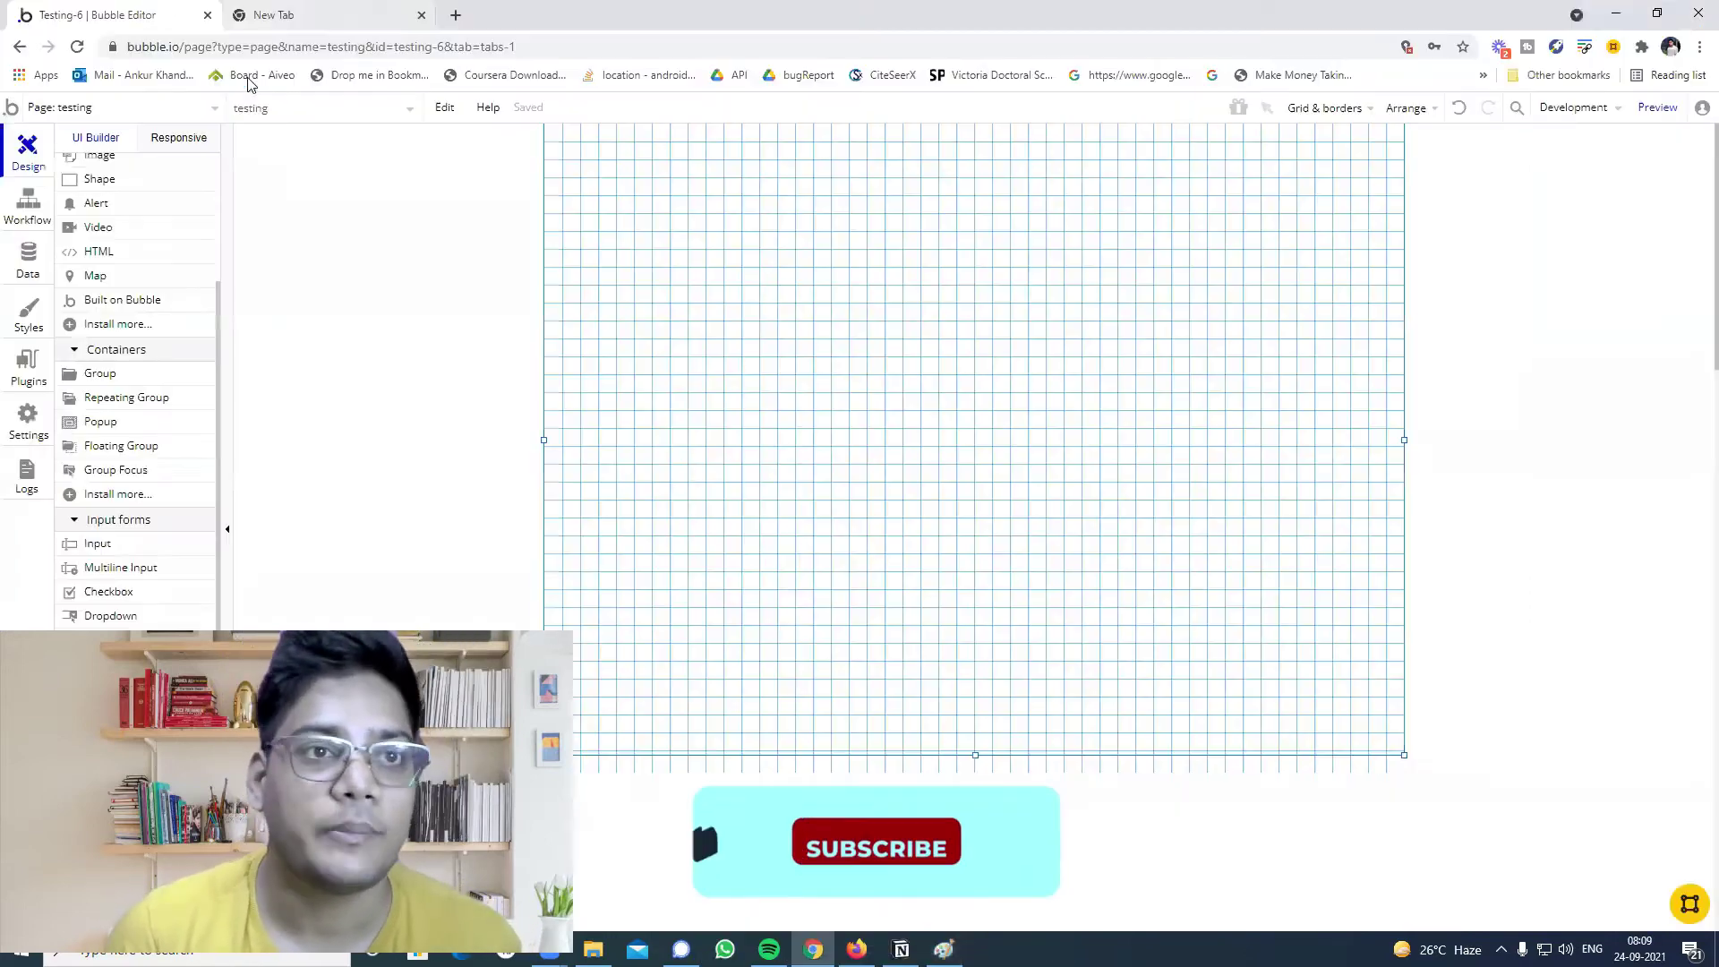
click(295, 16)
text(airtable.com)
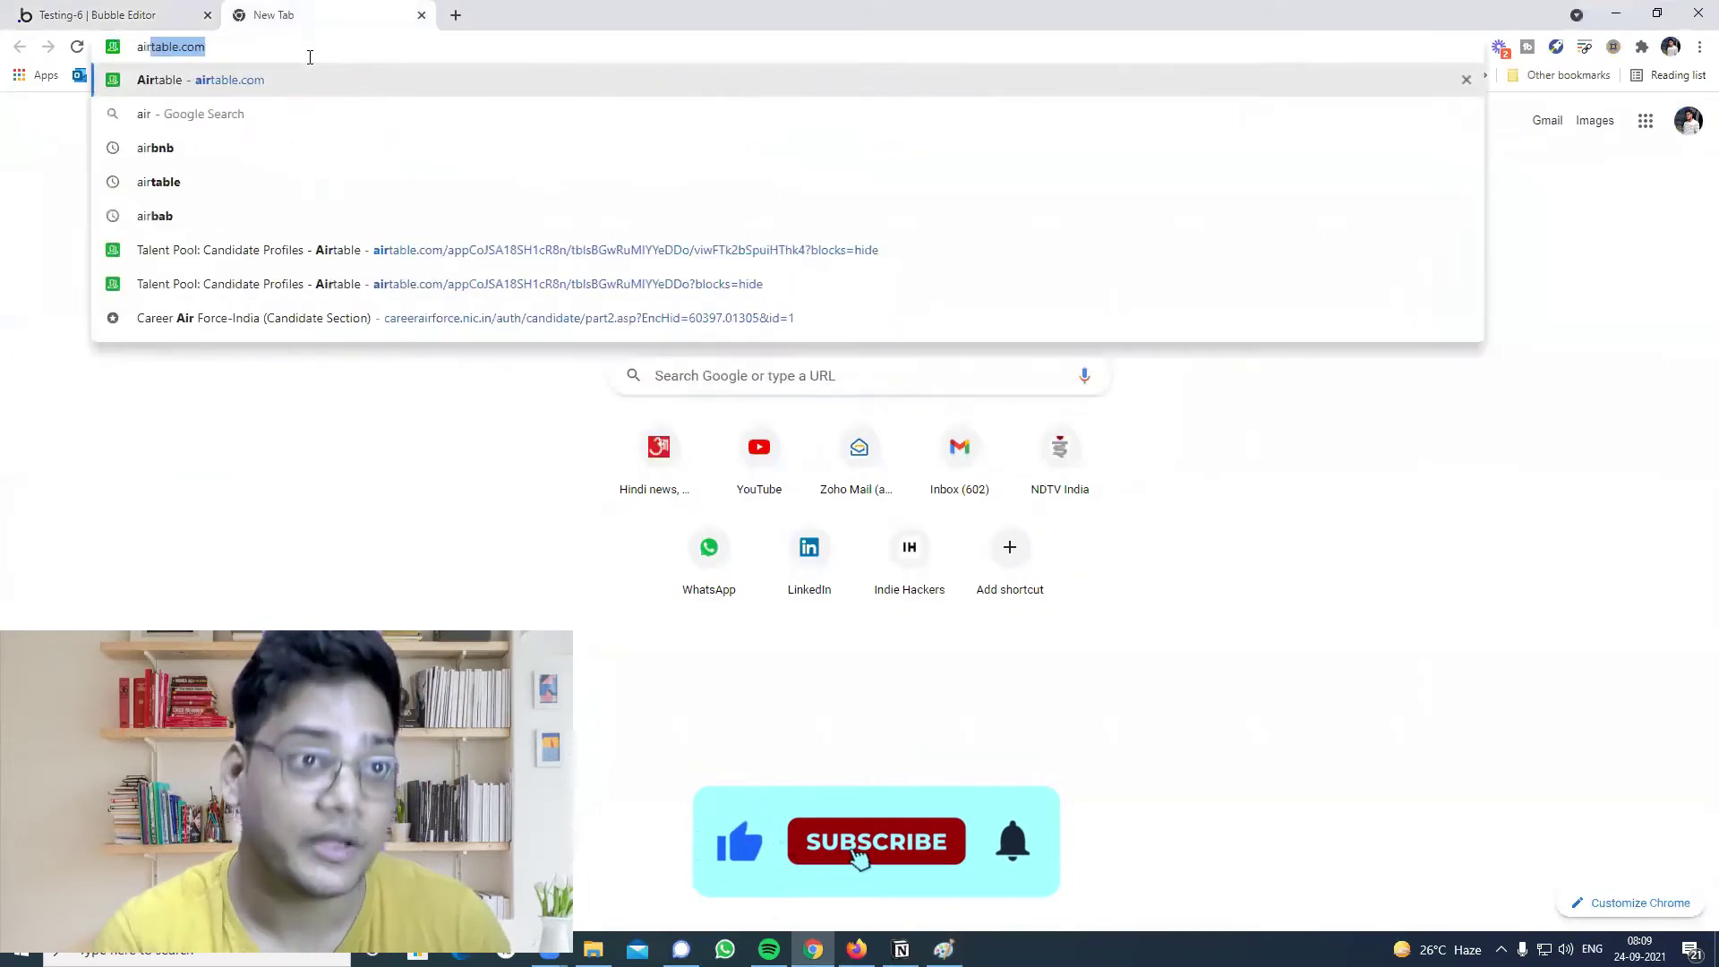
key(Return)
click(308, 48)
text(ai)
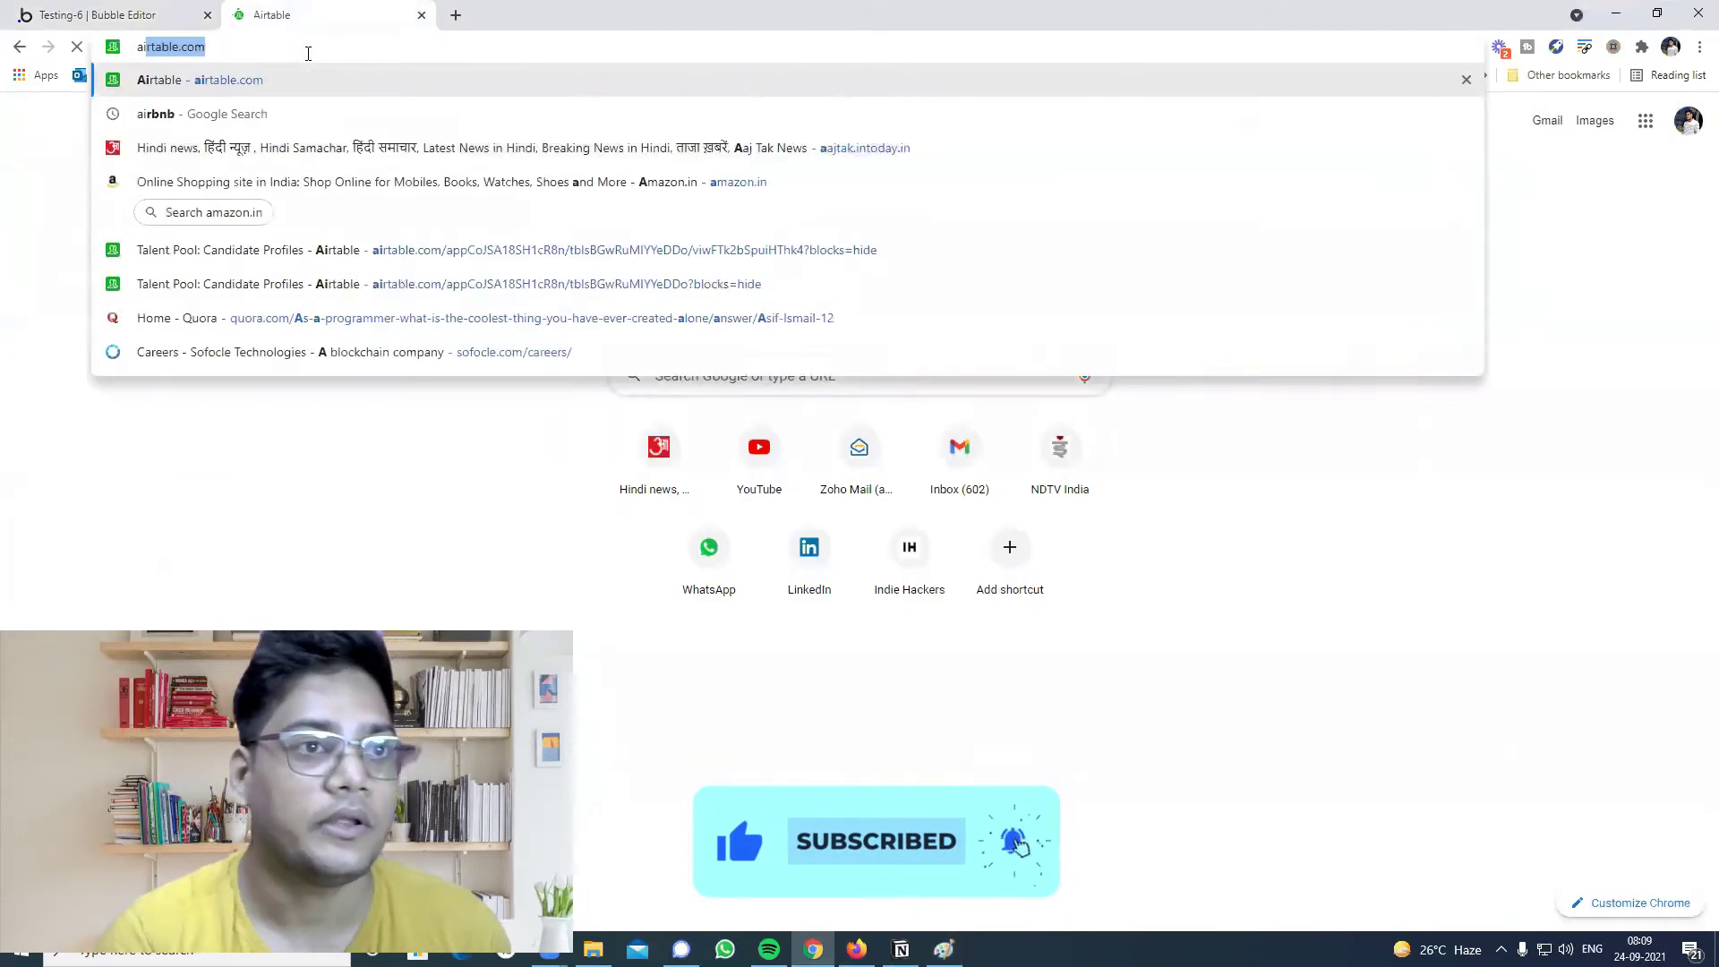
text(rbnb)
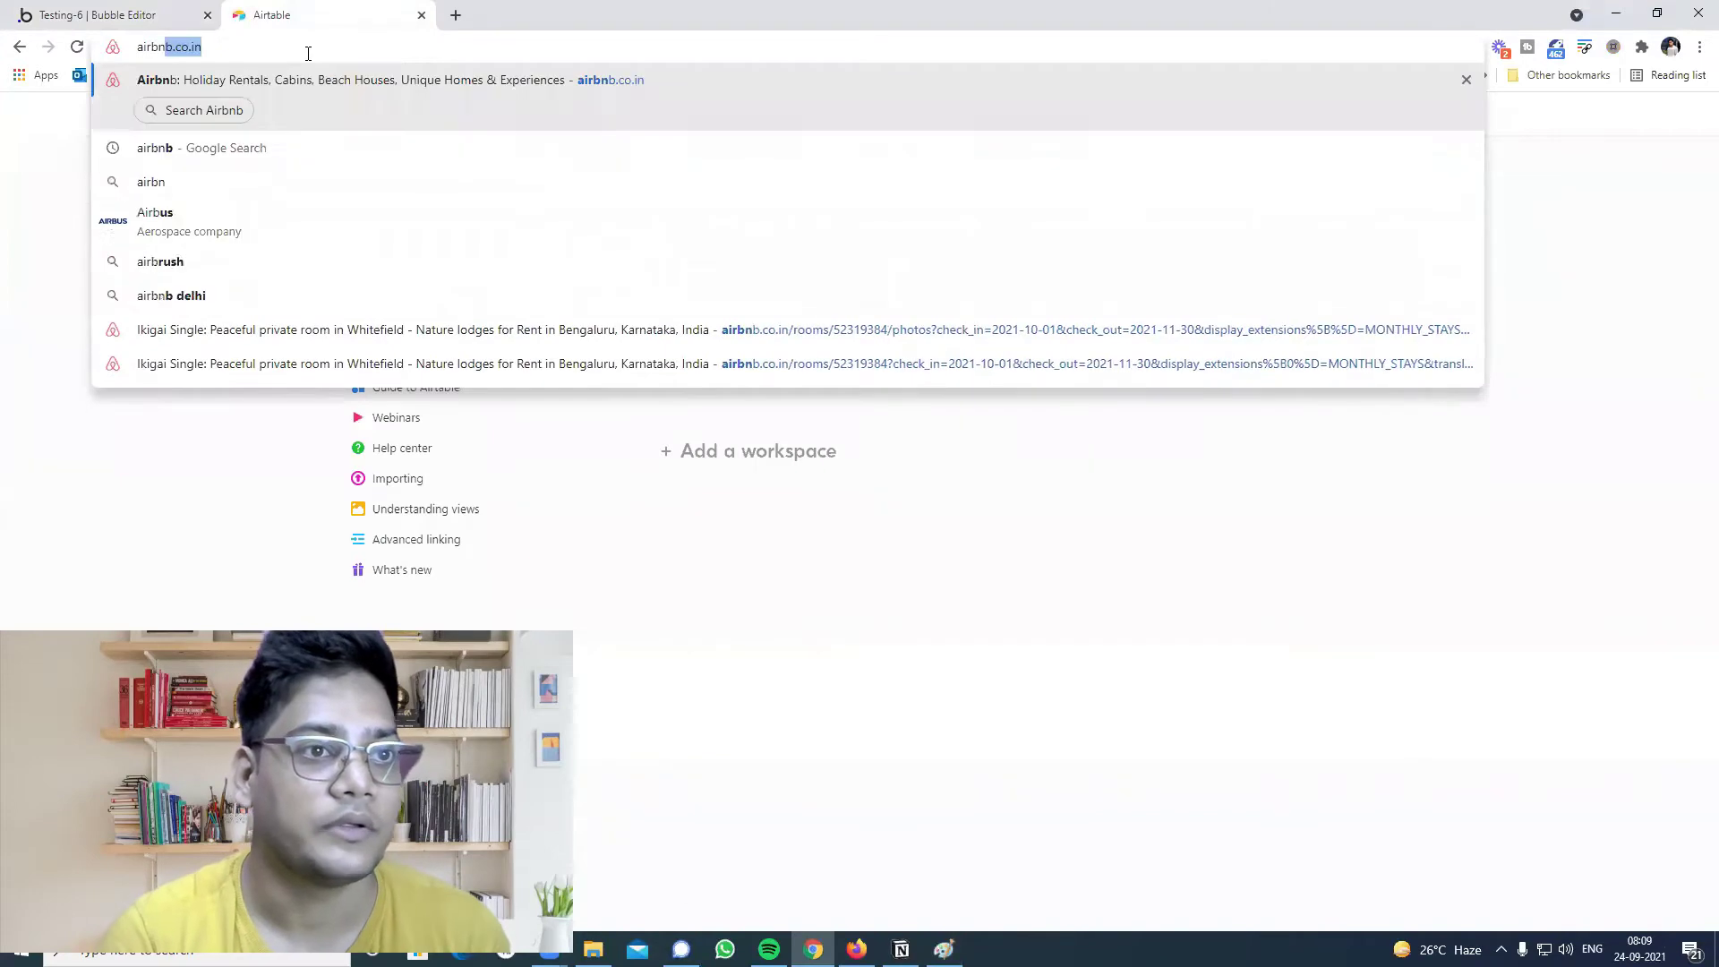
key(Return)
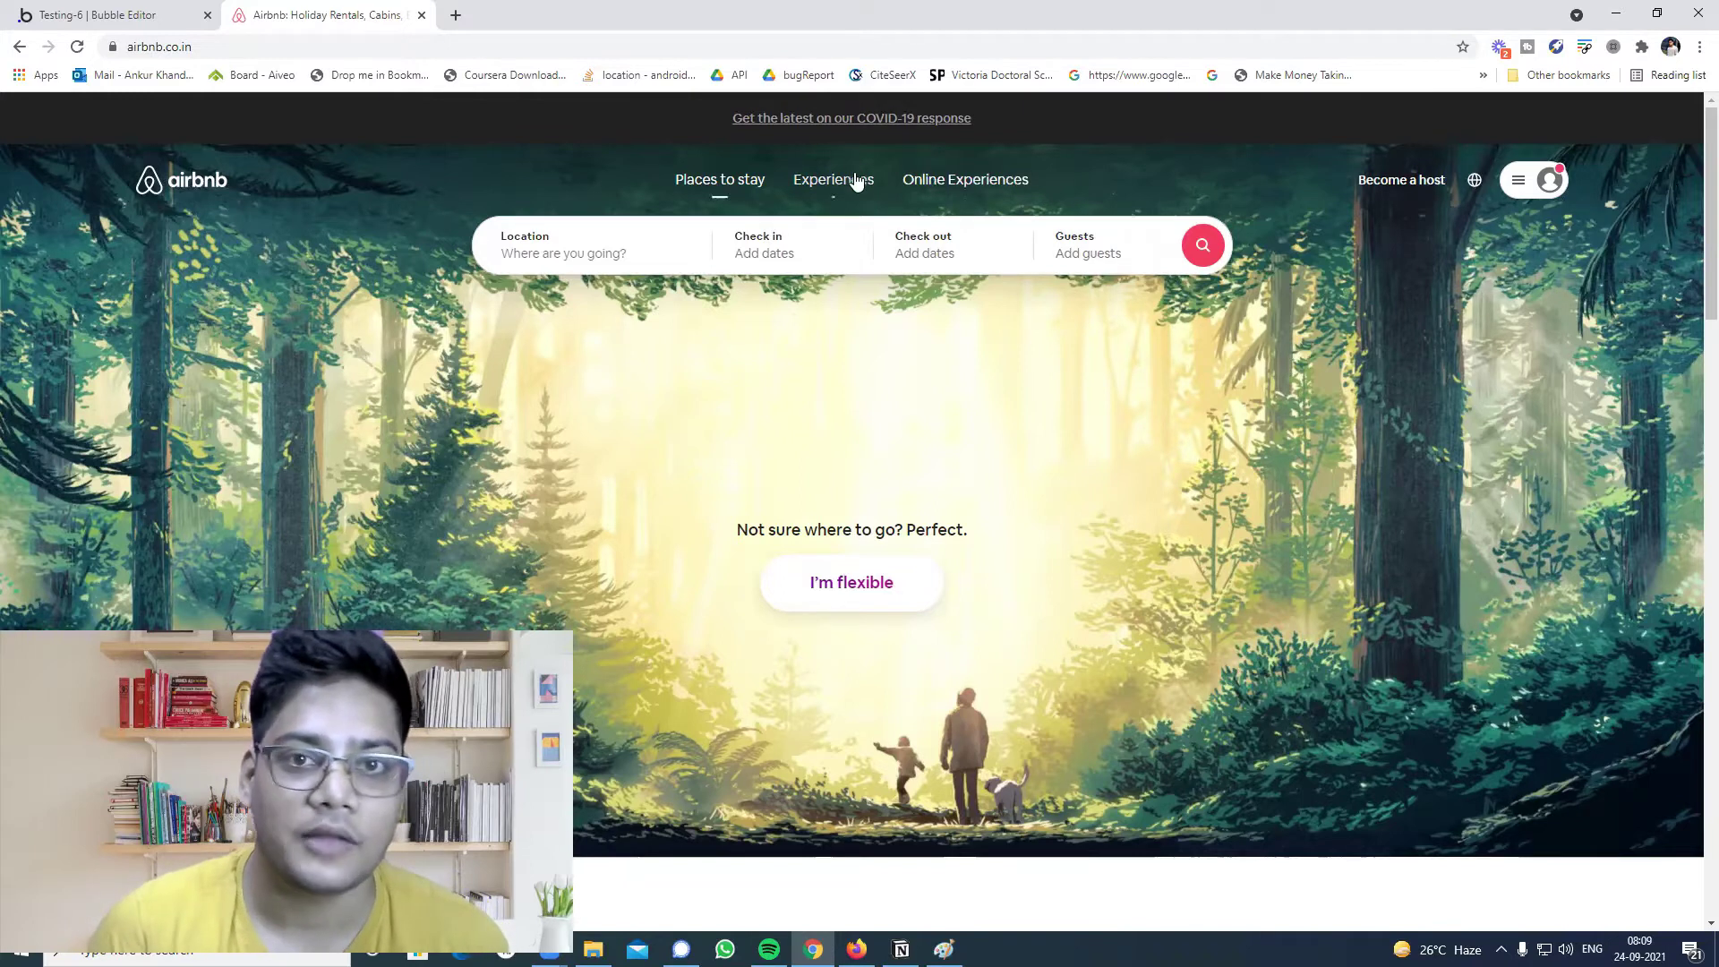
Return to Paint and sketch a row of three pencil boxes: a medium one, a very wide one and a small one.
key(alt+Tab)
drag(49, 175, 45, 261)
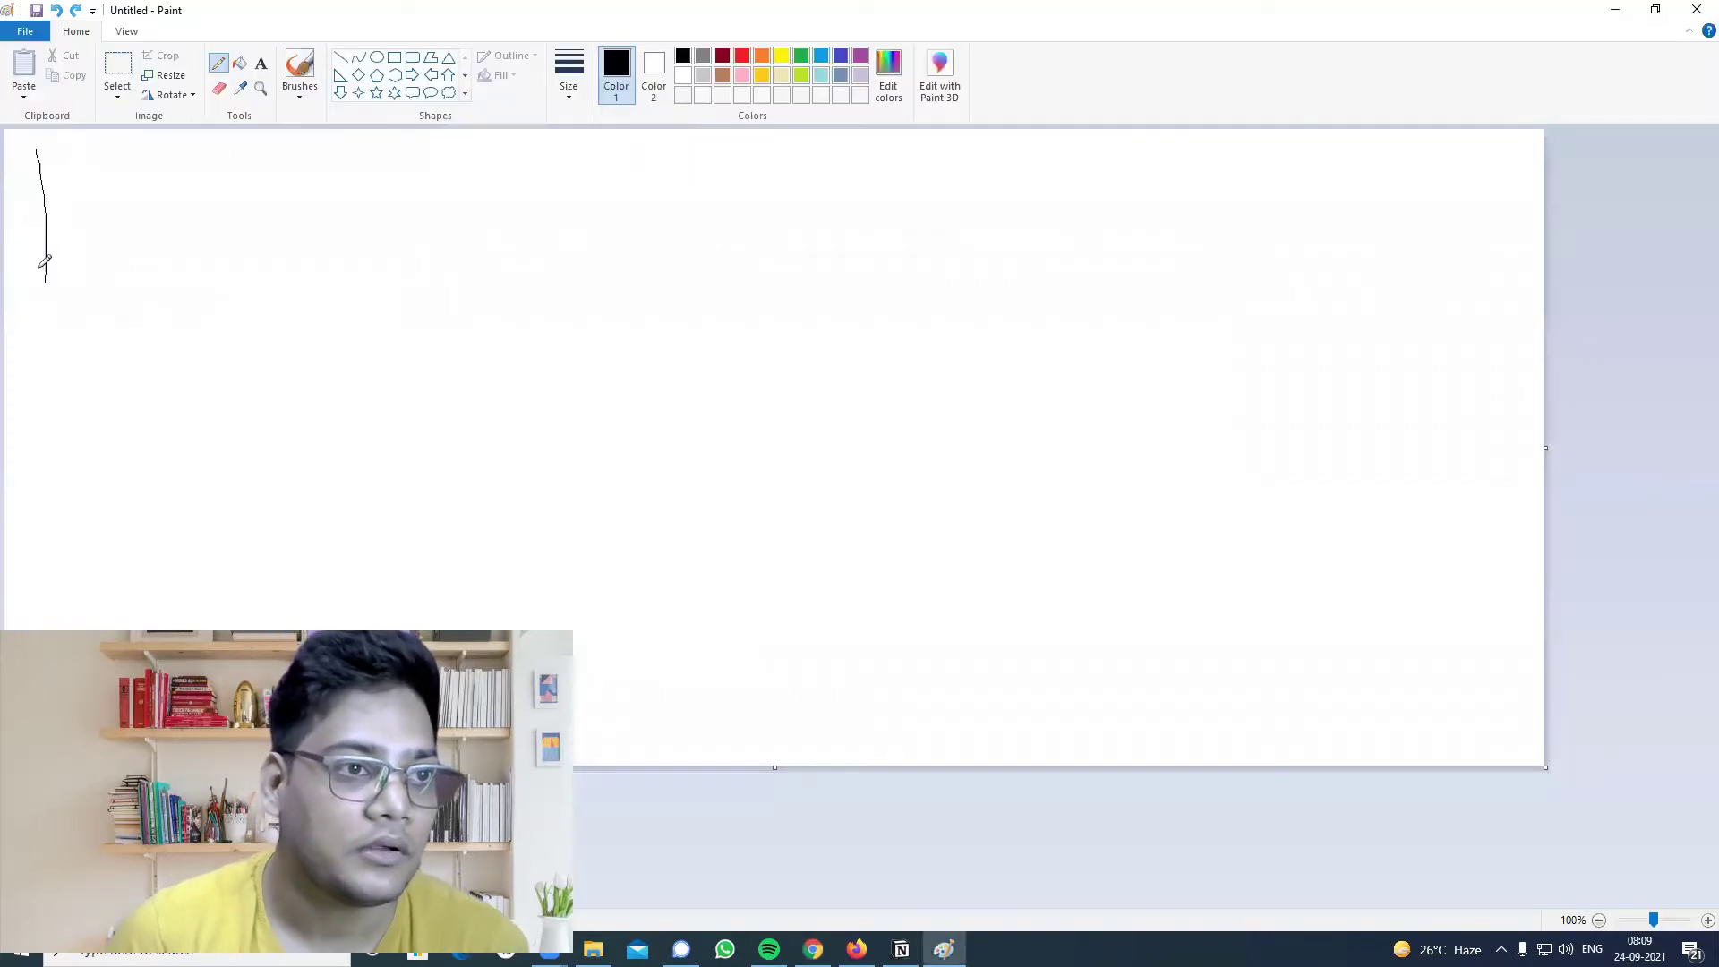
mouse_move(100, 157)
mouse_down()
mouse_move(397, 291)
mouse_move(99, 311)
mouse_up()
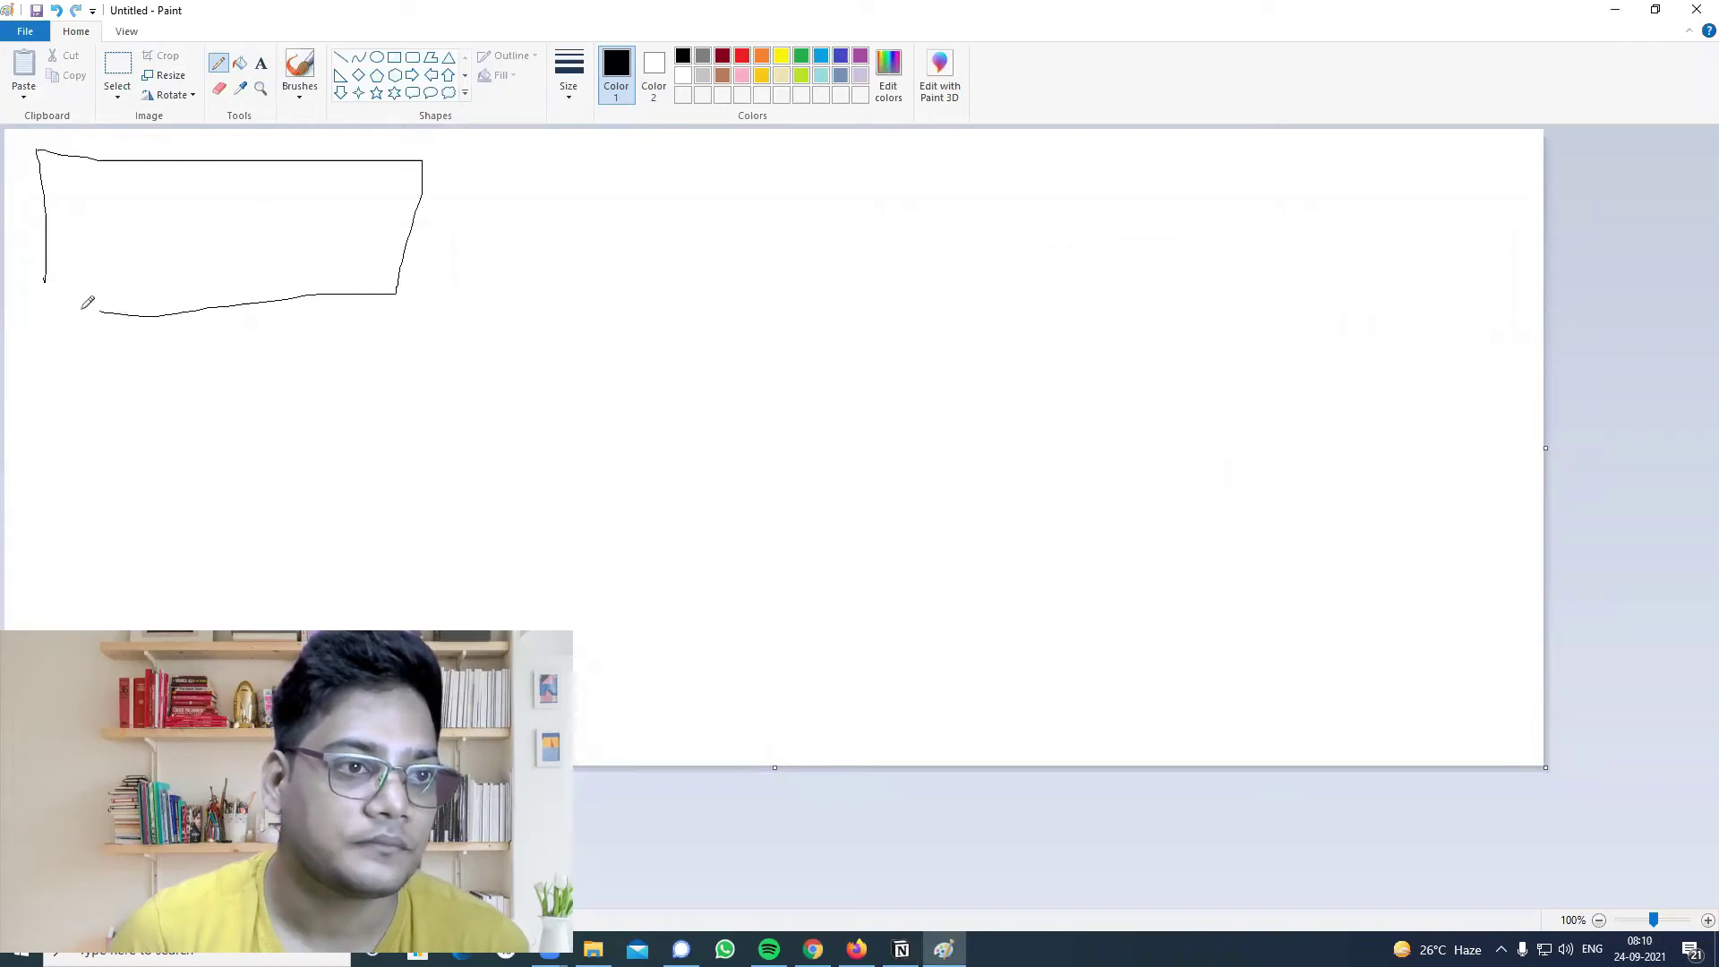
drag(459, 159, 480, 298)
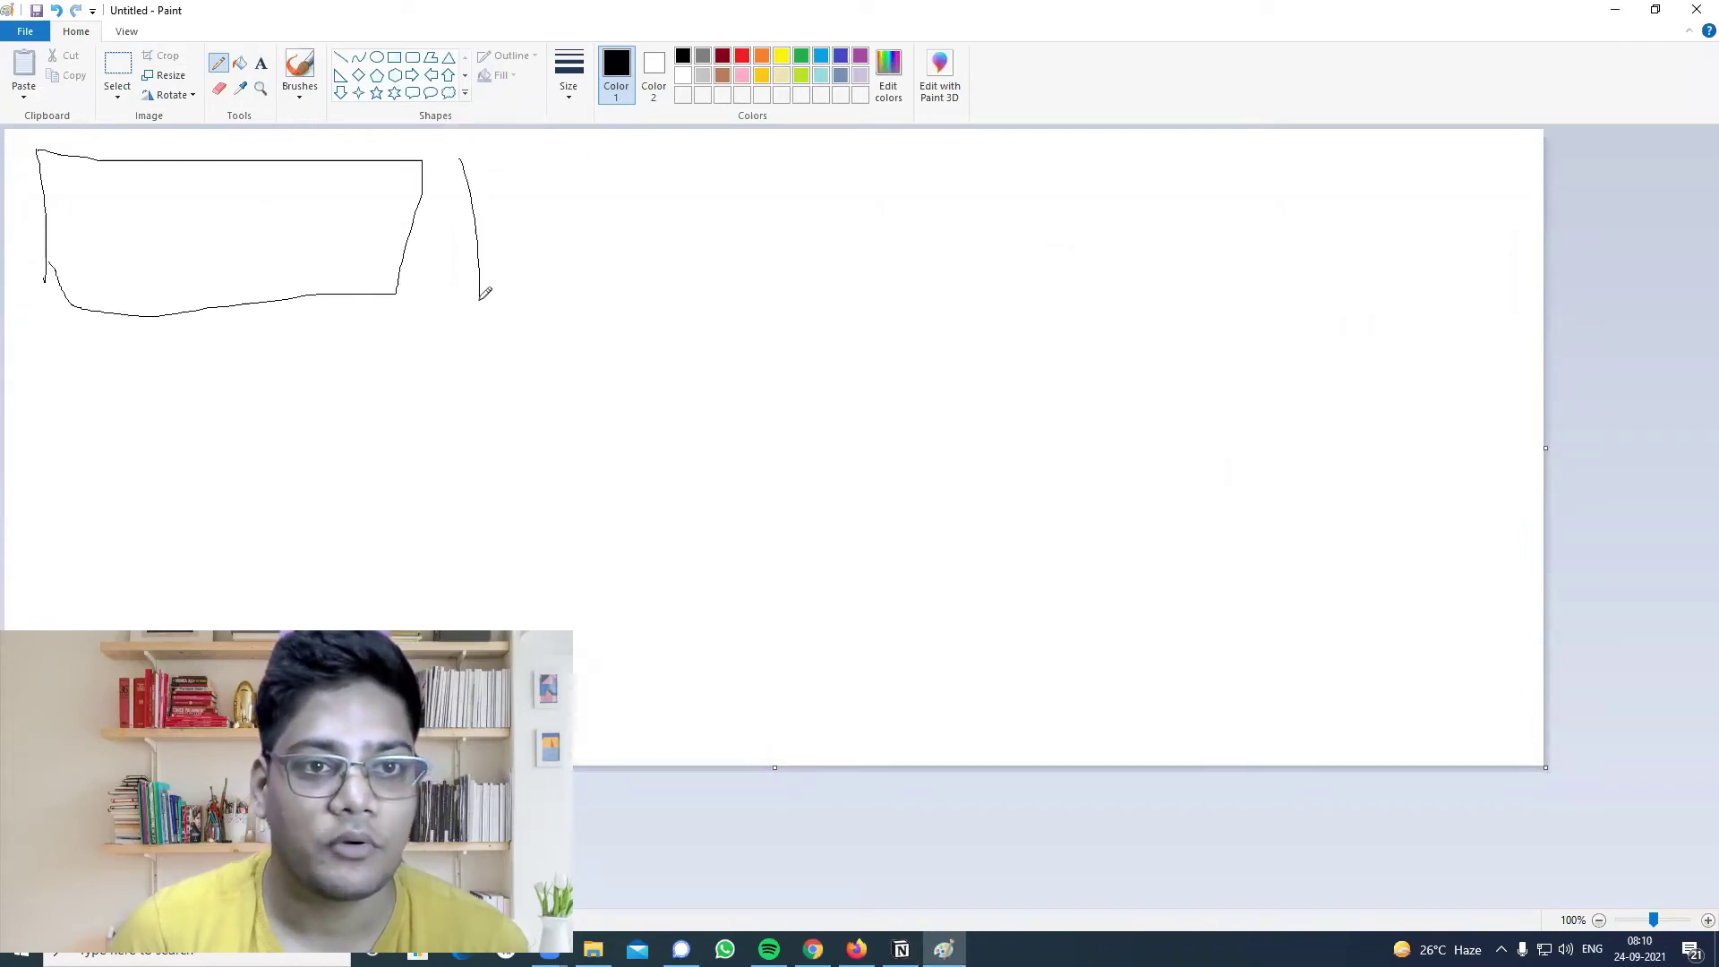
mouse_move(462, 157)
mouse_down()
mouse_move(1354, 139)
mouse_move(1398, 333)
mouse_move(506, 365)
mouse_move(476, 271)
mouse_up()
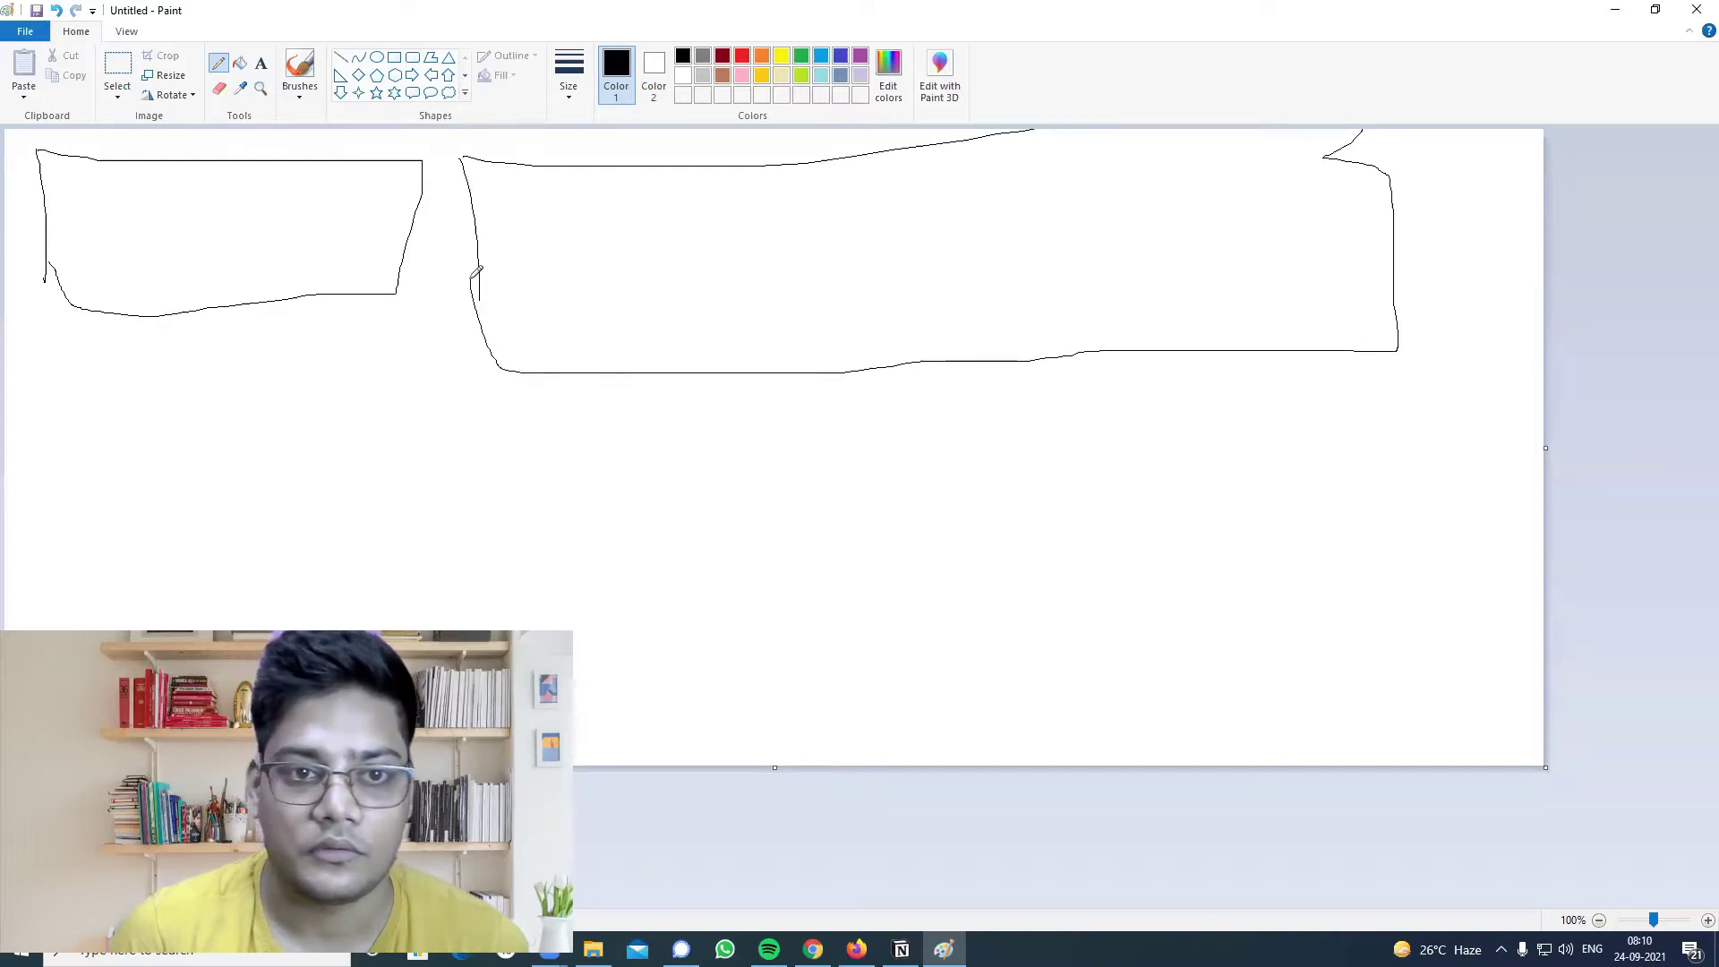
drag(1443, 167, 1463, 269)
drag(1534, 196, 1530, 250)
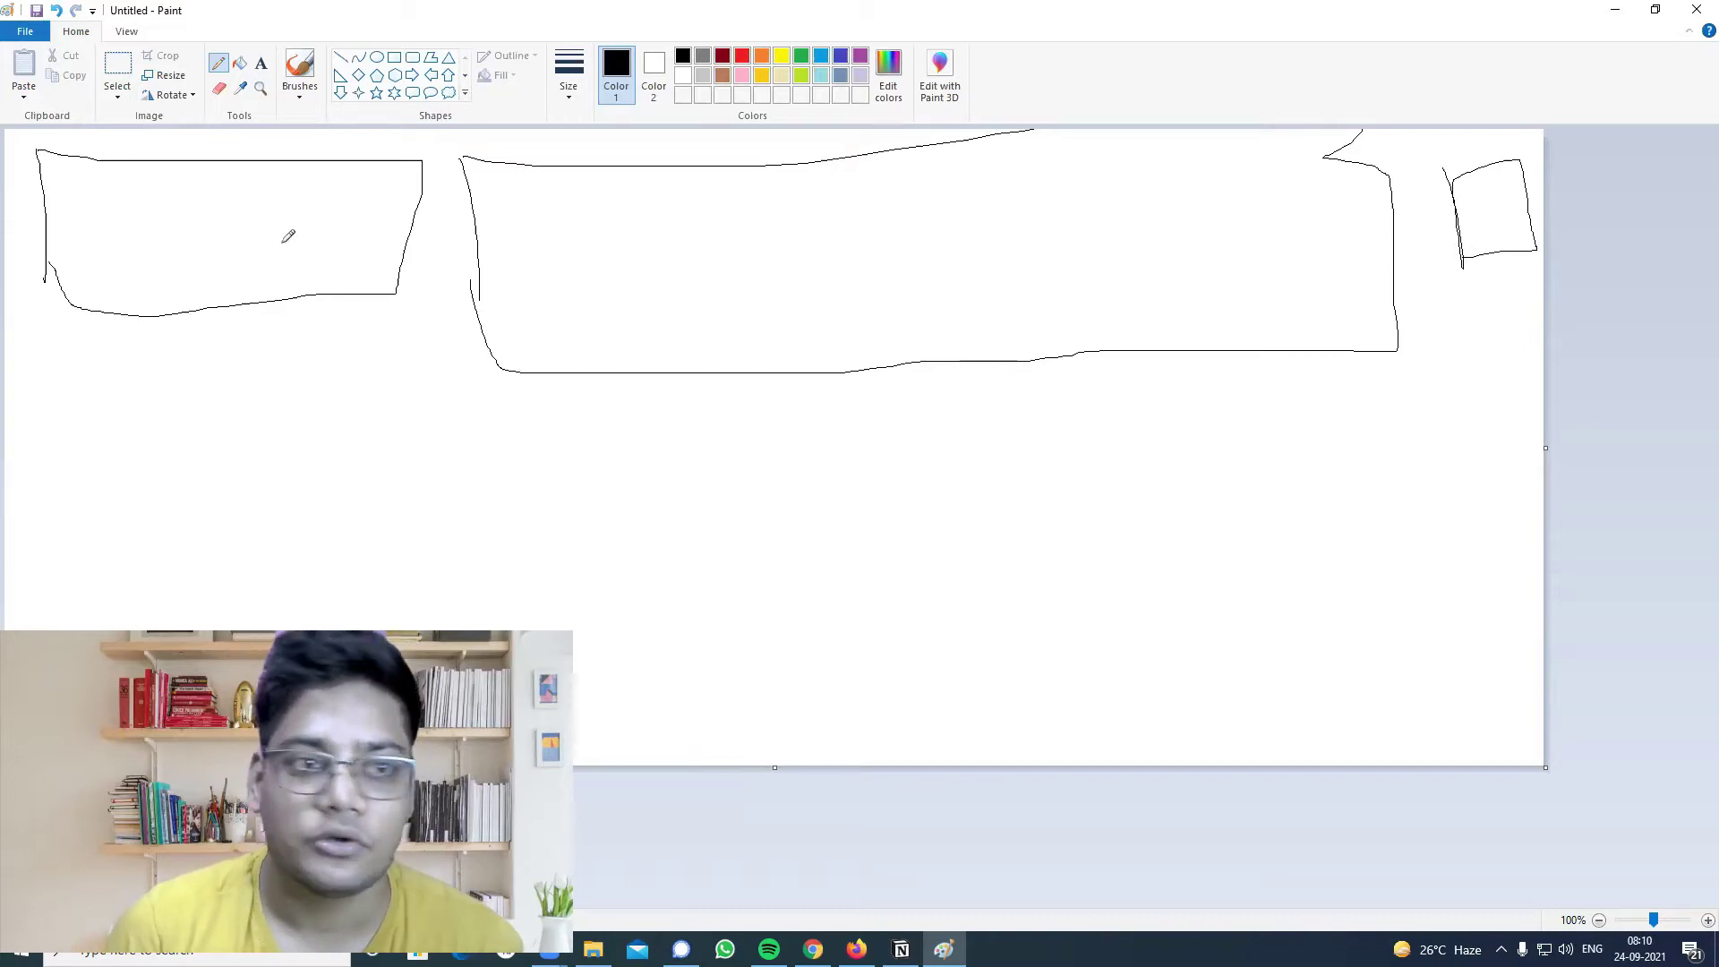
Handwrite 10, 80 and 10 inside the medium, wide and small boxes.
mouse_move(139, 210)
mouse_down()
mouse_move(161, 229)
mouse_move(187, 212)
mouse_up()
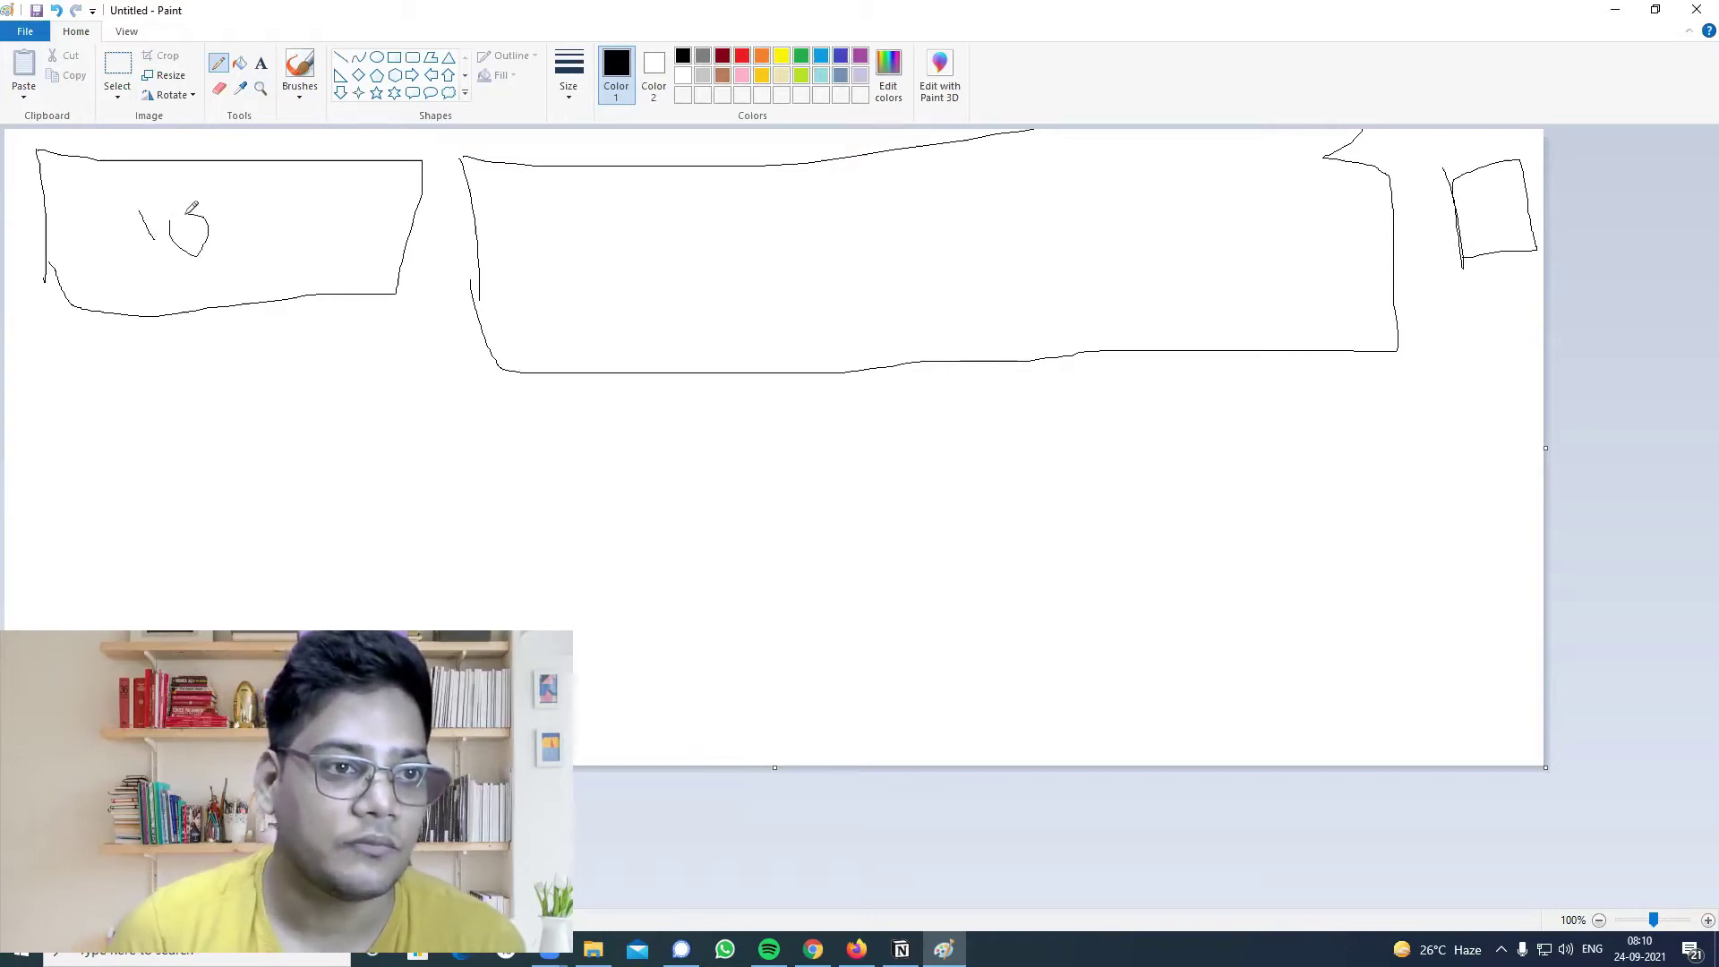
drag(627, 223, 664, 256)
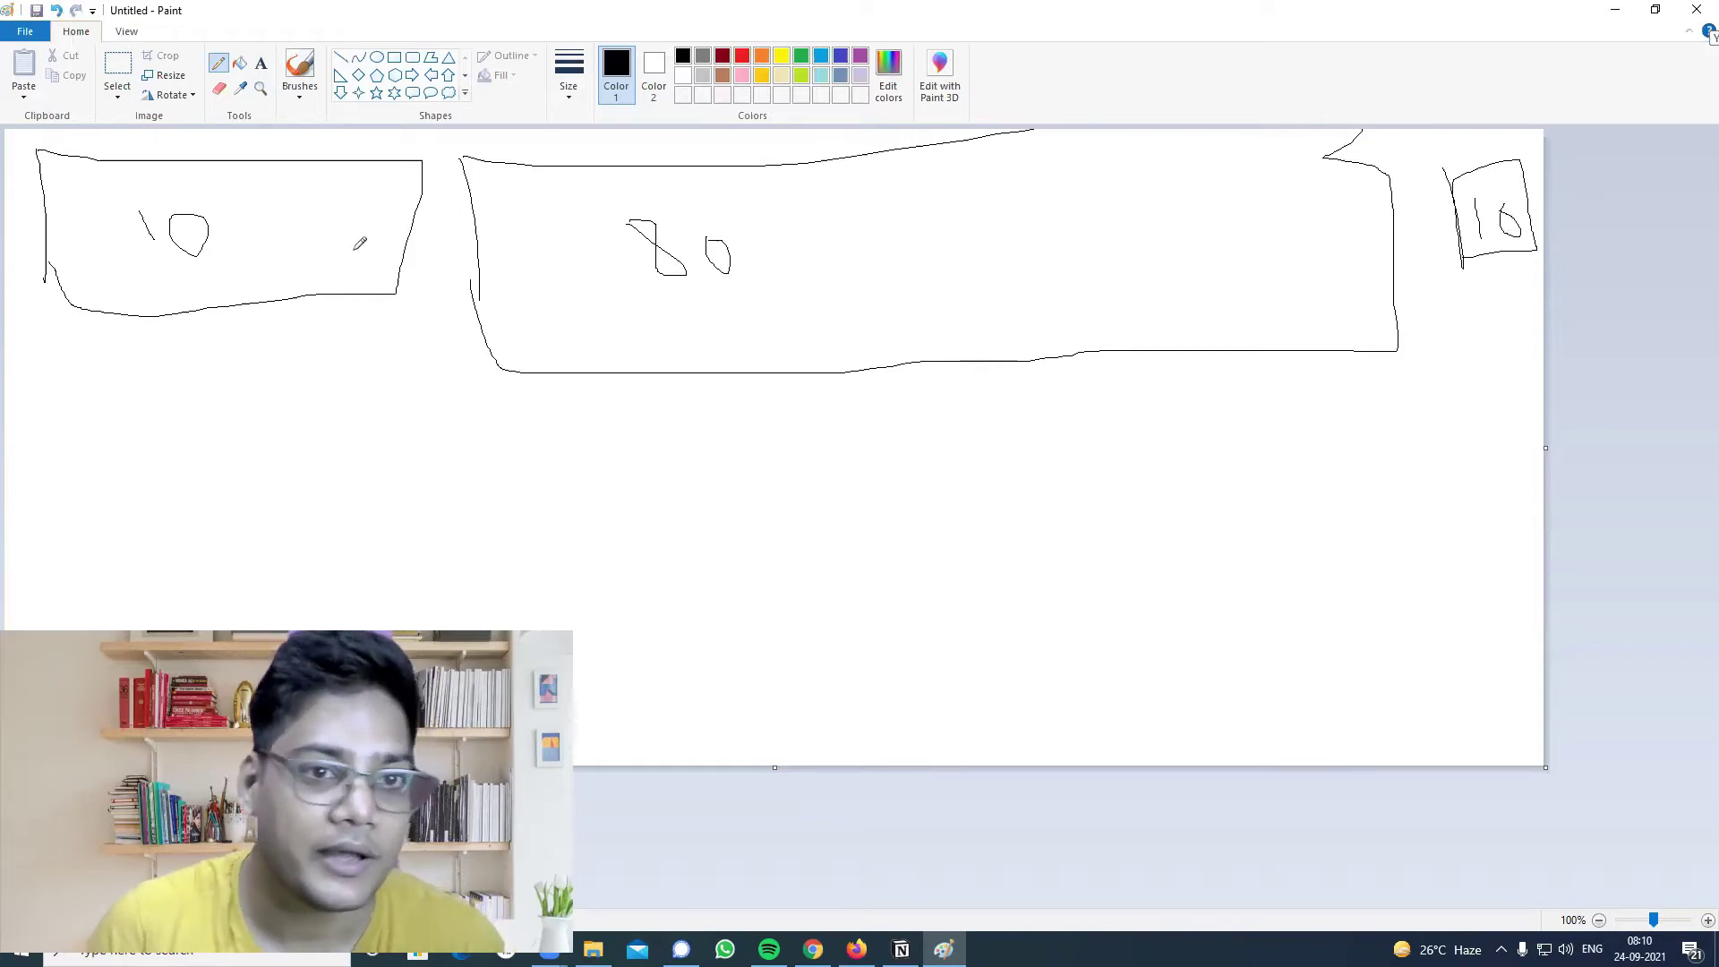
Switch to the Bubble editor and draw a group 900 wide and 263 high at X 40, Y 20 on the testing page.
key(alt)
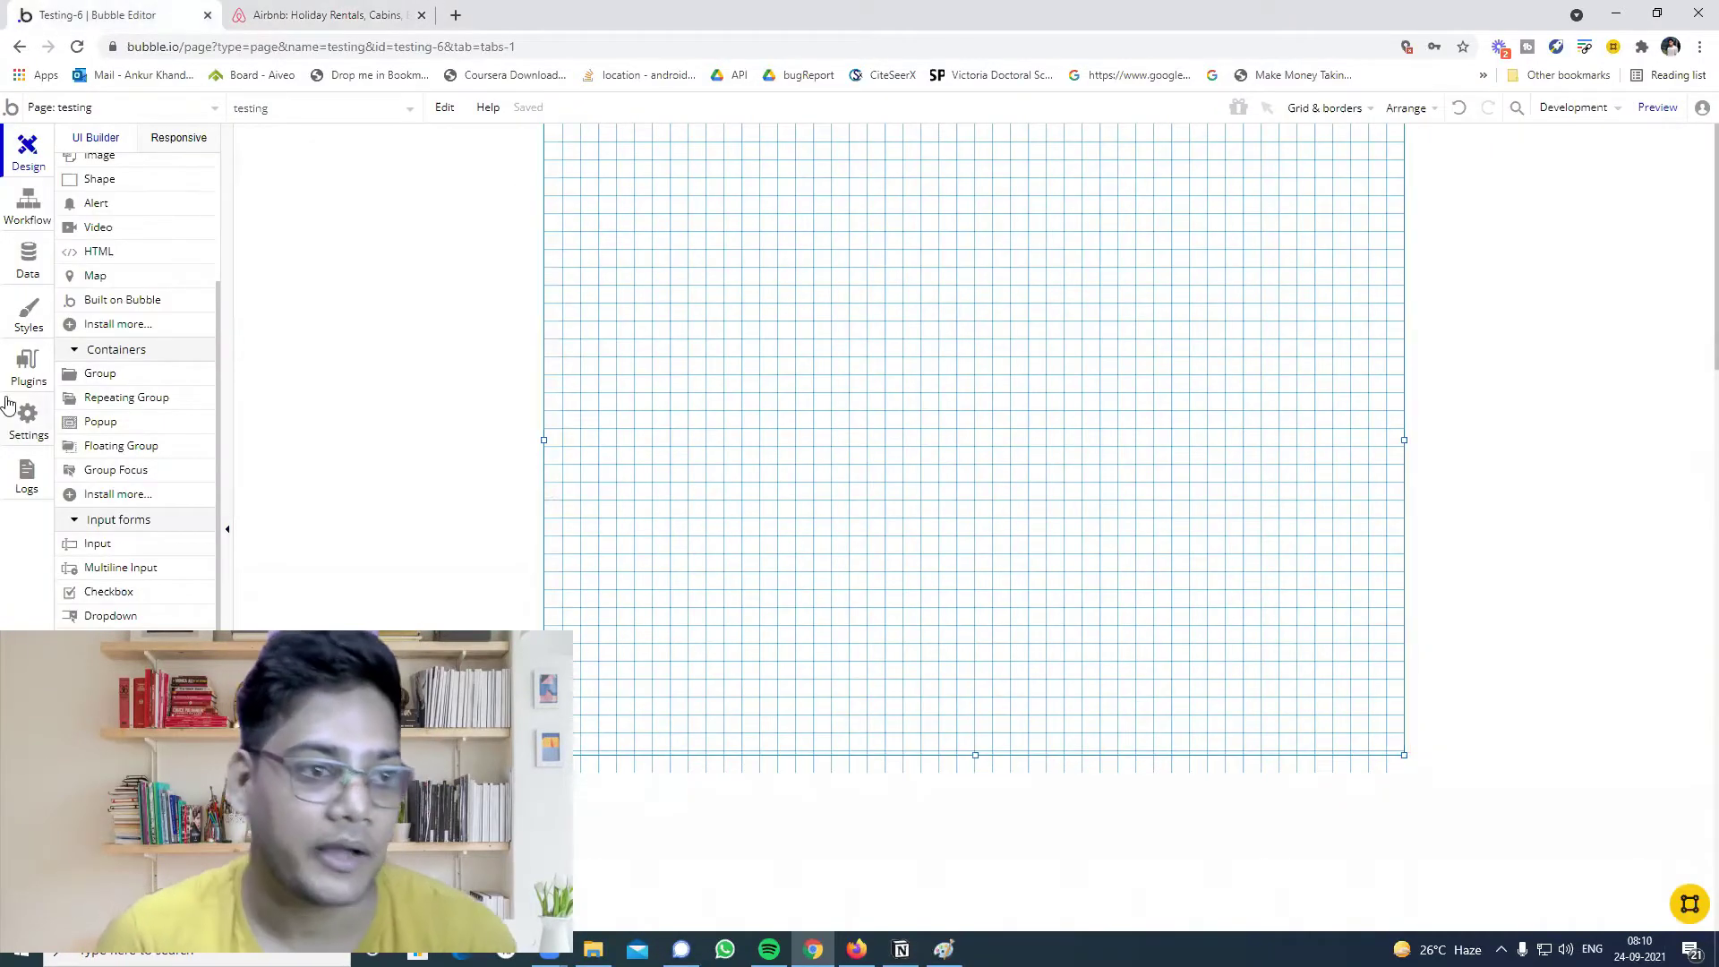
click(101, 373)
drag(745, 283, 769, 520)
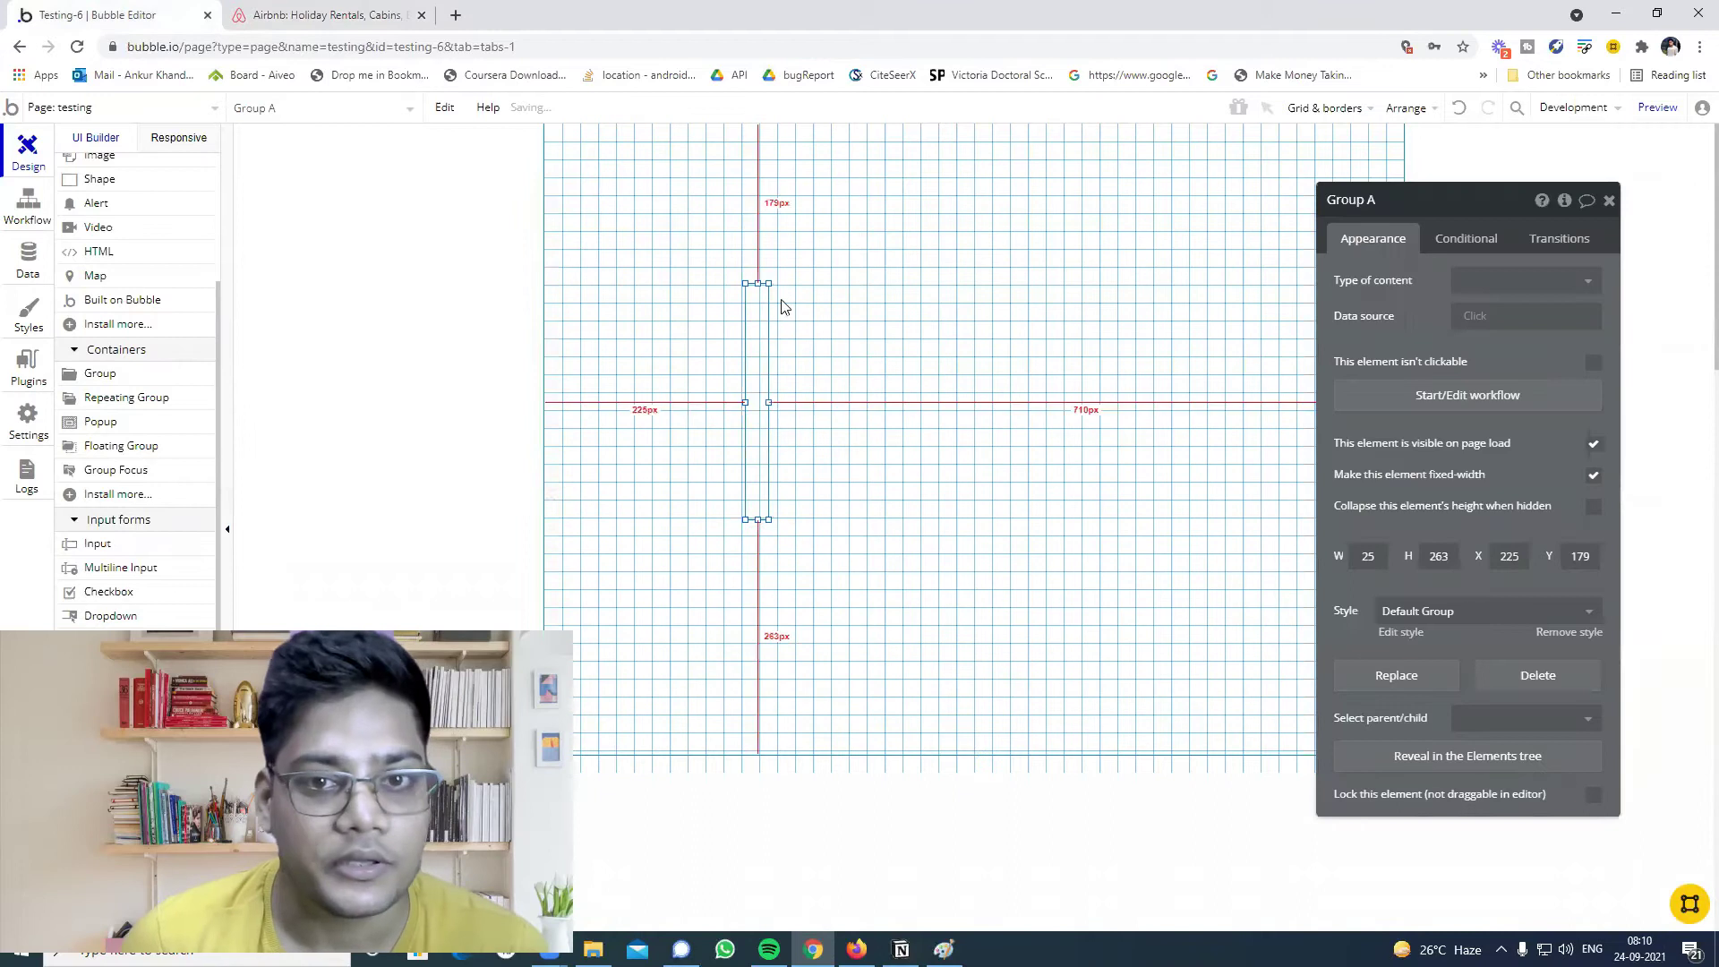
drag(769, 403, 1173, 358)
drag(961, 387, 797, 244)
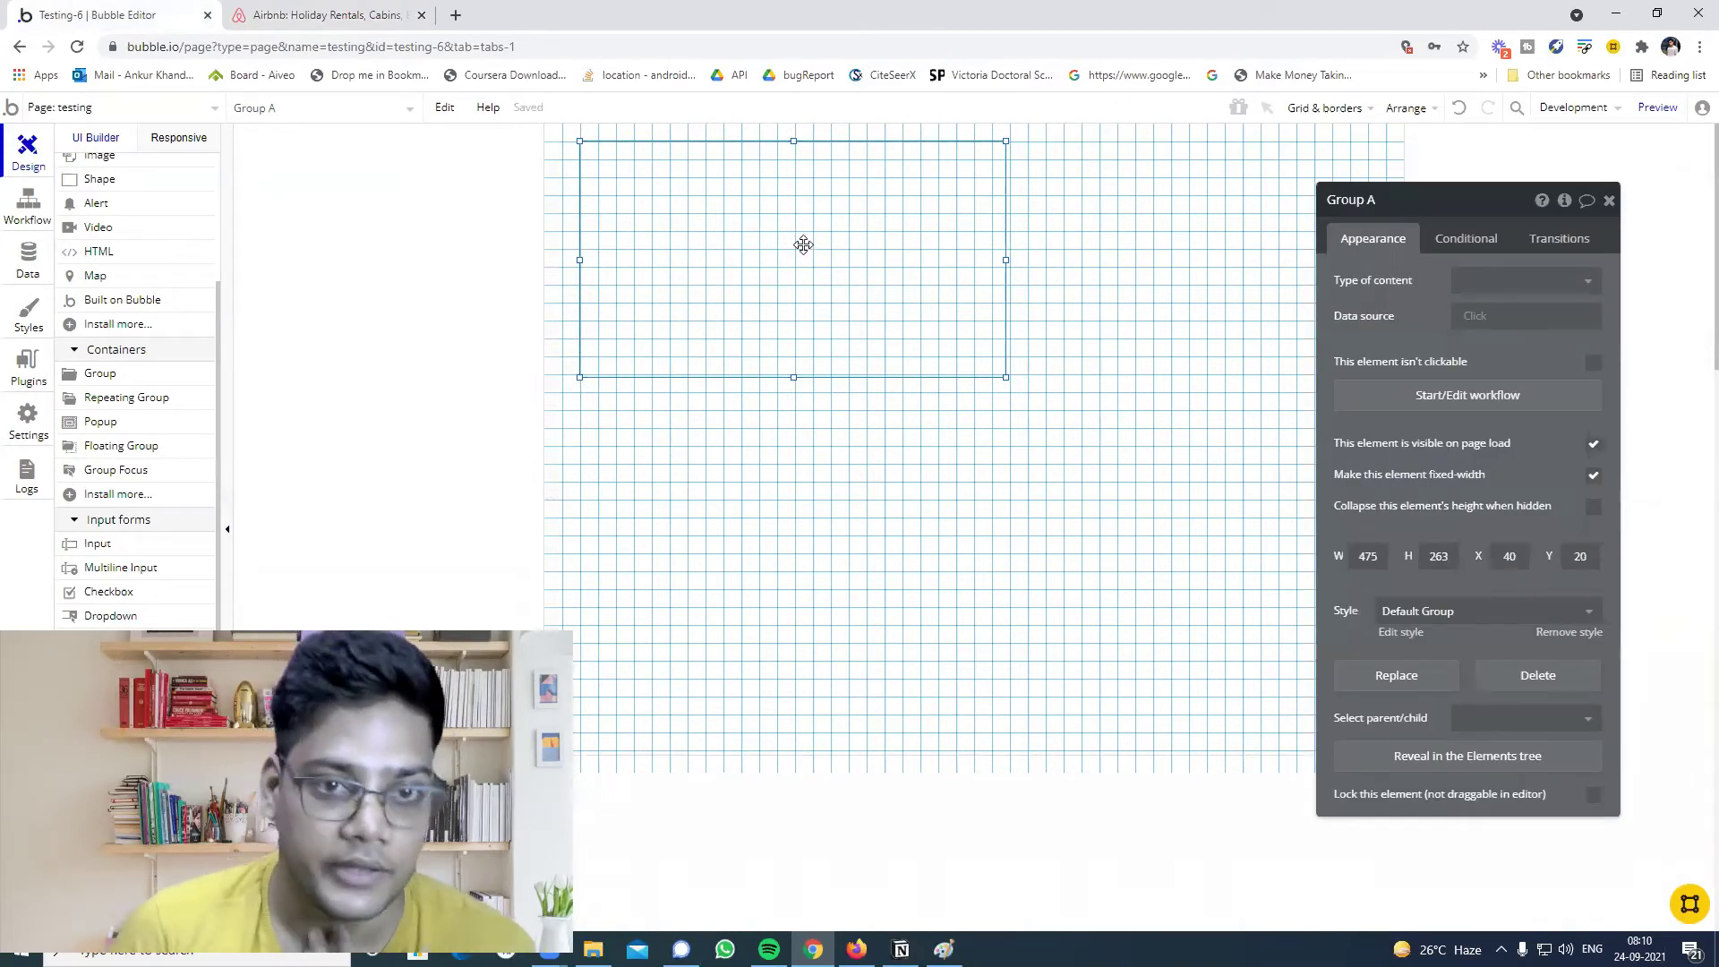
drag(1008, 260, 1388, 264)
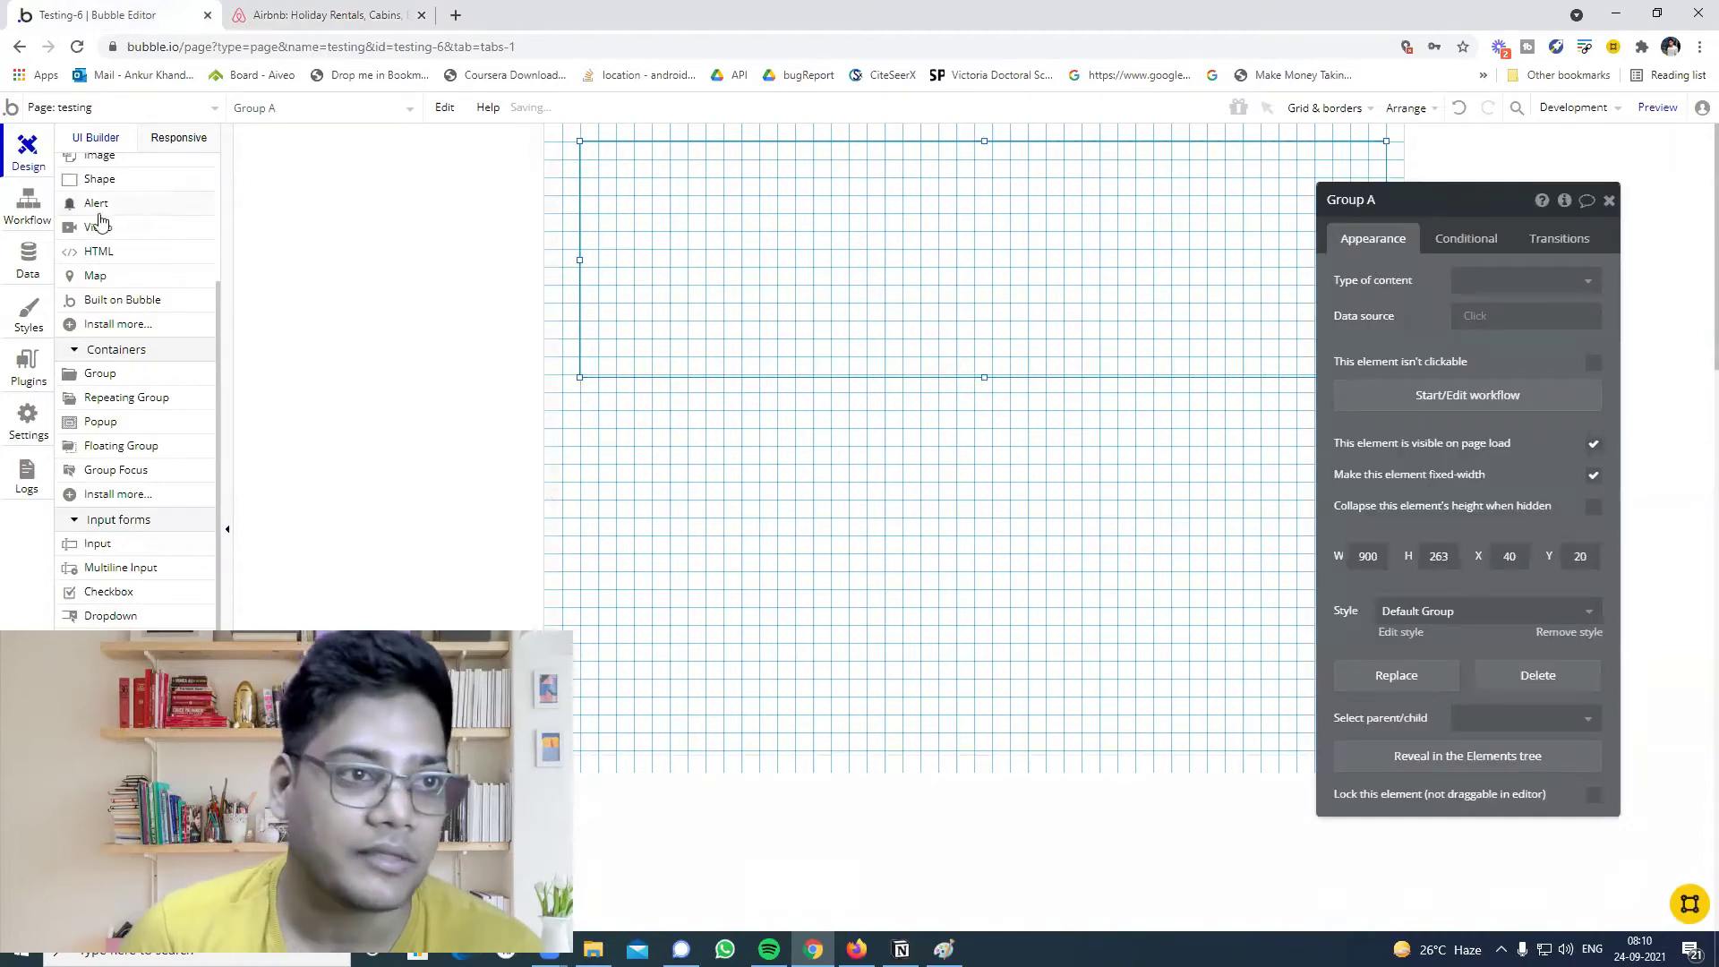
Place a text element inside the group, near its upper-left corner.
scroll(79, 219, up, 2)
drag(98, 237, 717, 181)
drag(825, 201, 716, 190)
Turn off the fixed-width option for the group and delete the text element inside it.
click(878, 258)
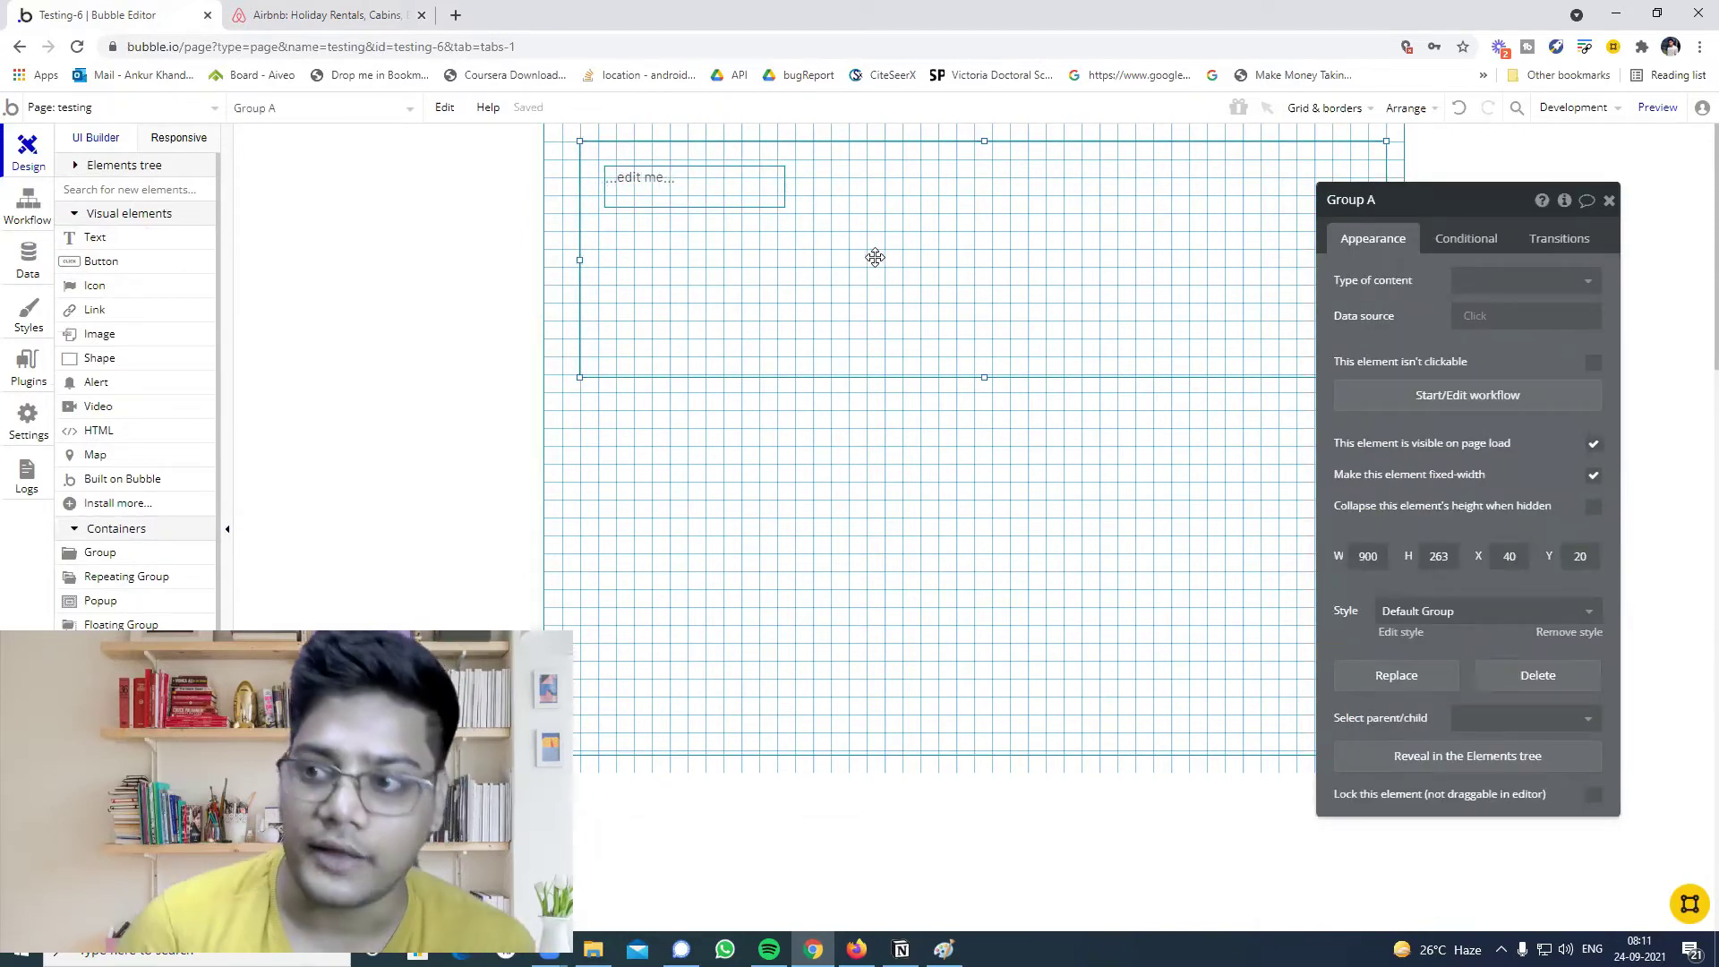
click(1592, 475)
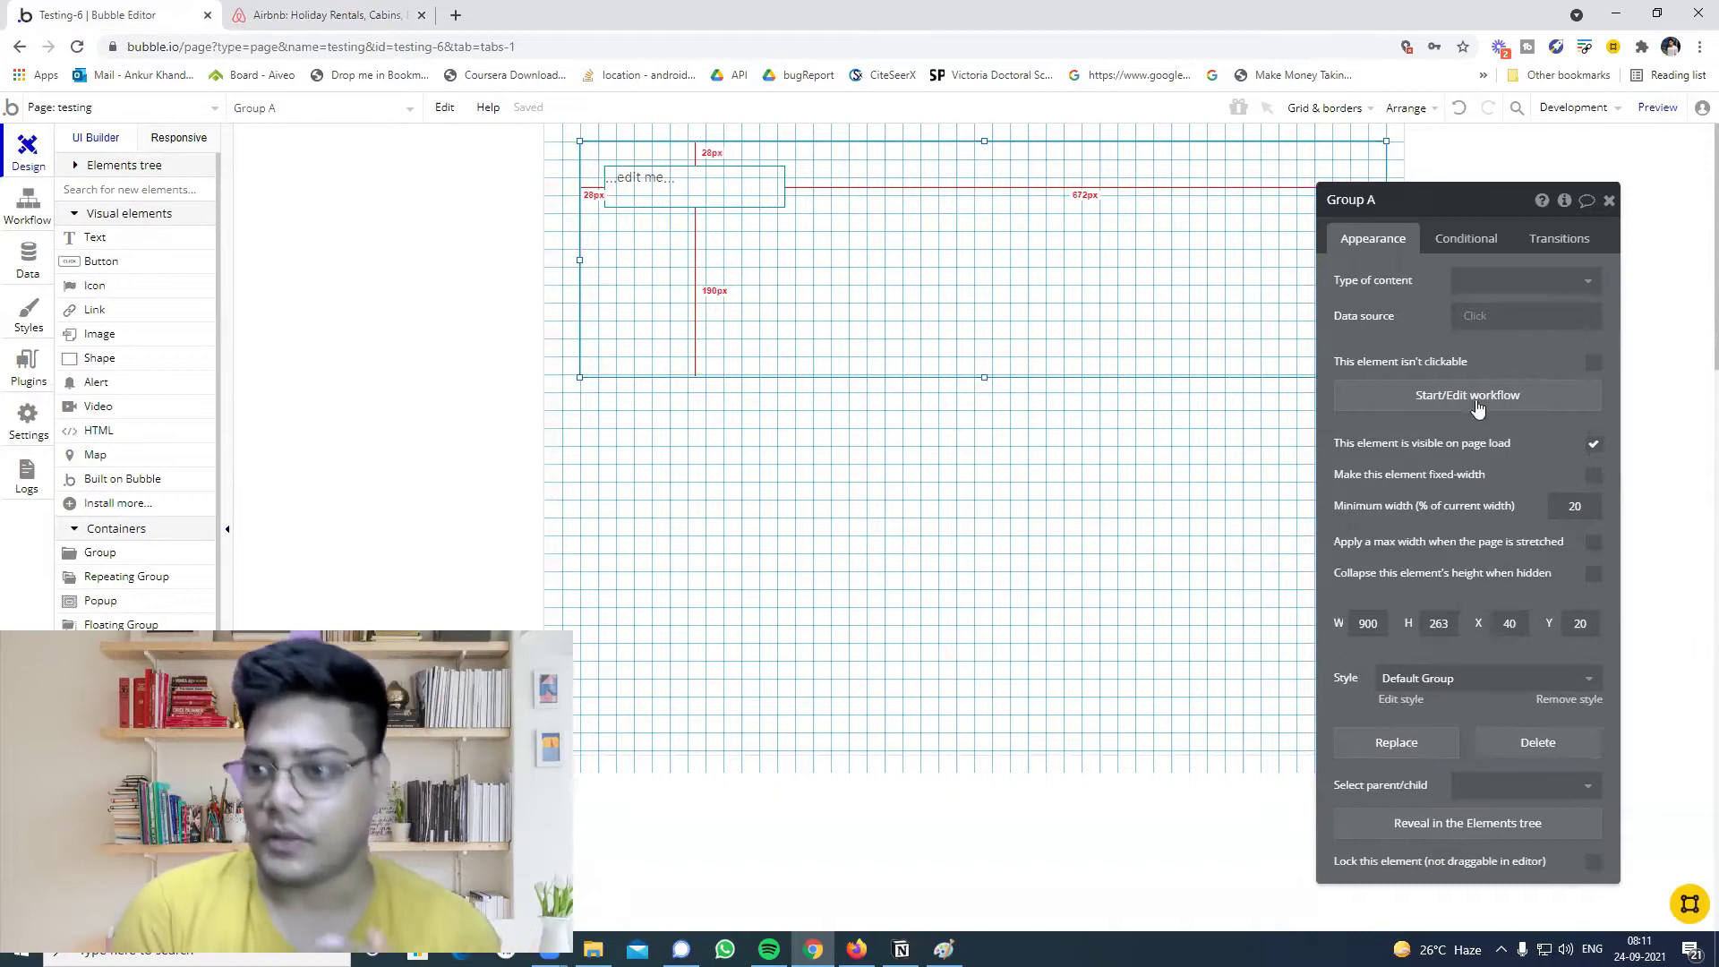
click(695, 203)
key(Delete)
Set the group's type of content to User and its data source to Search for Users:first item.
click(896, 304)
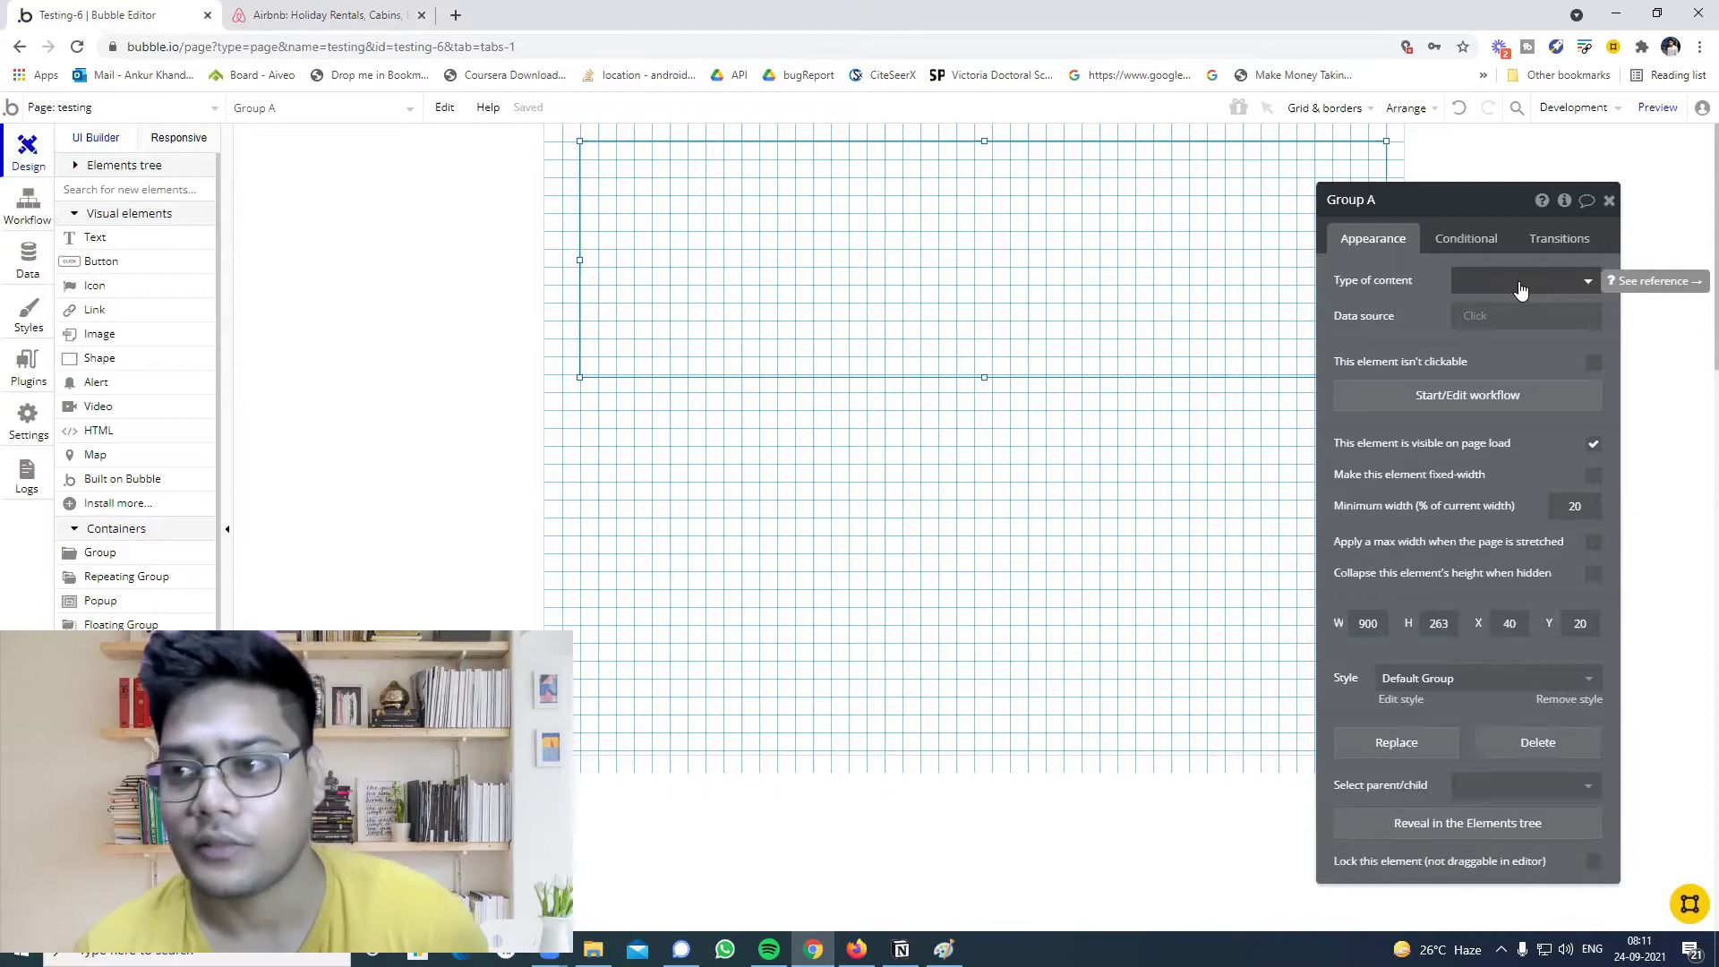
click(1521, 288)
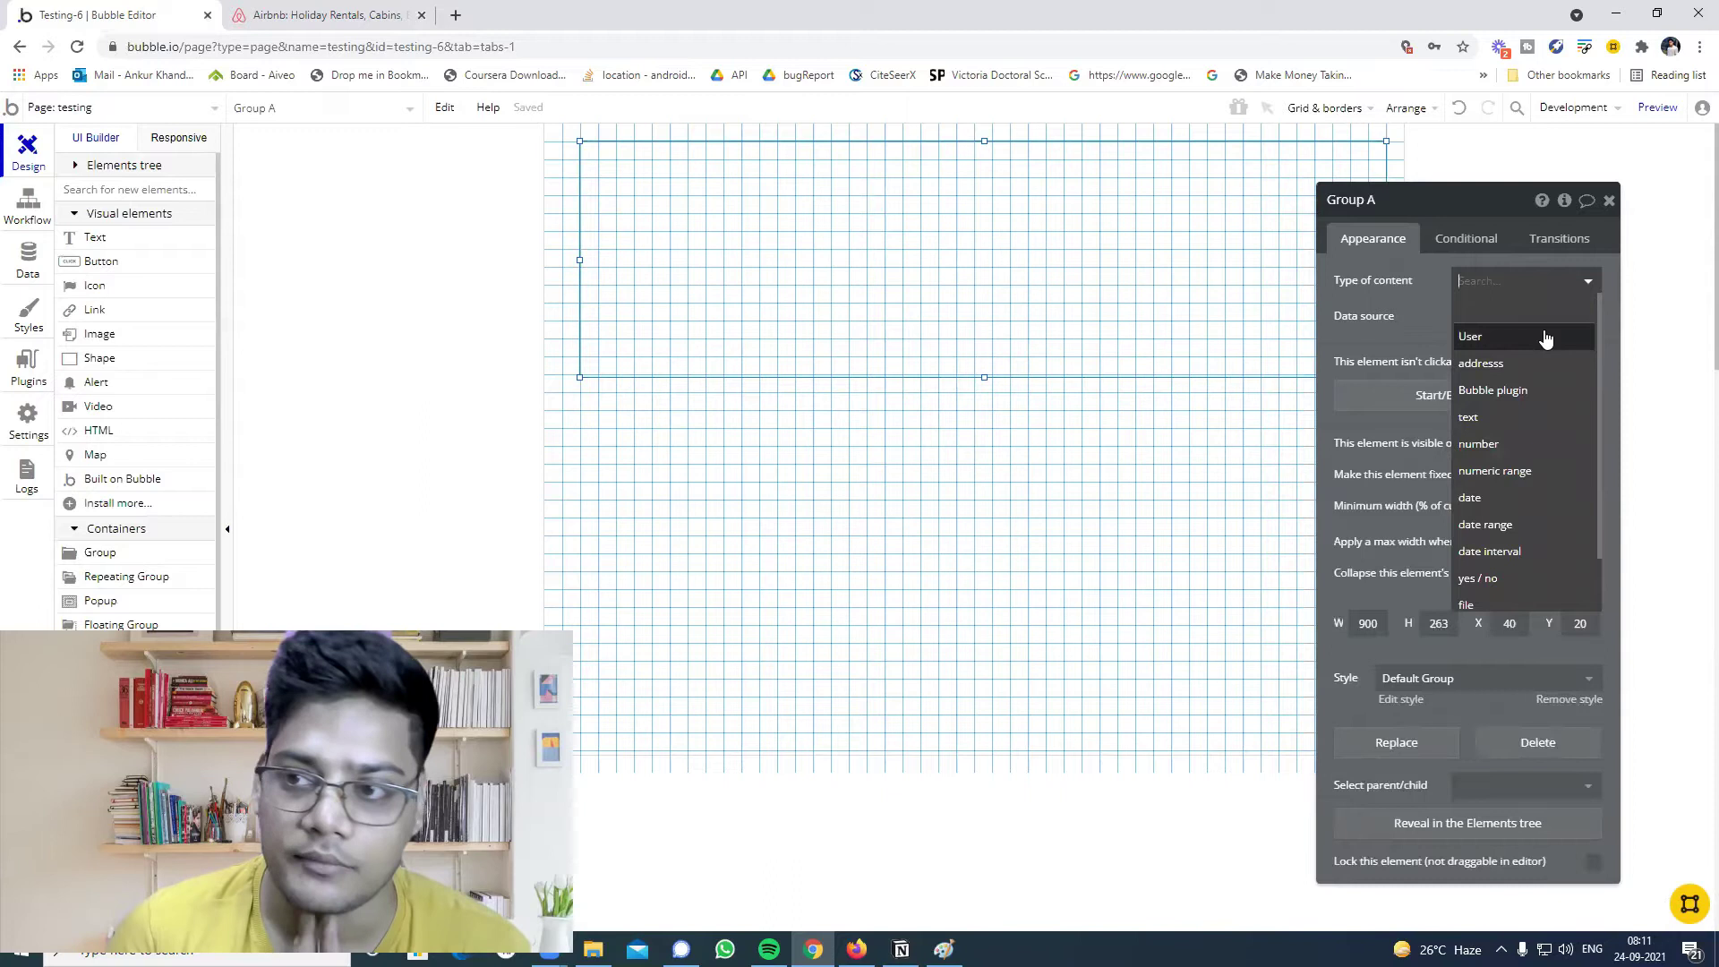
click(1546, 338)
click(1479, 316)
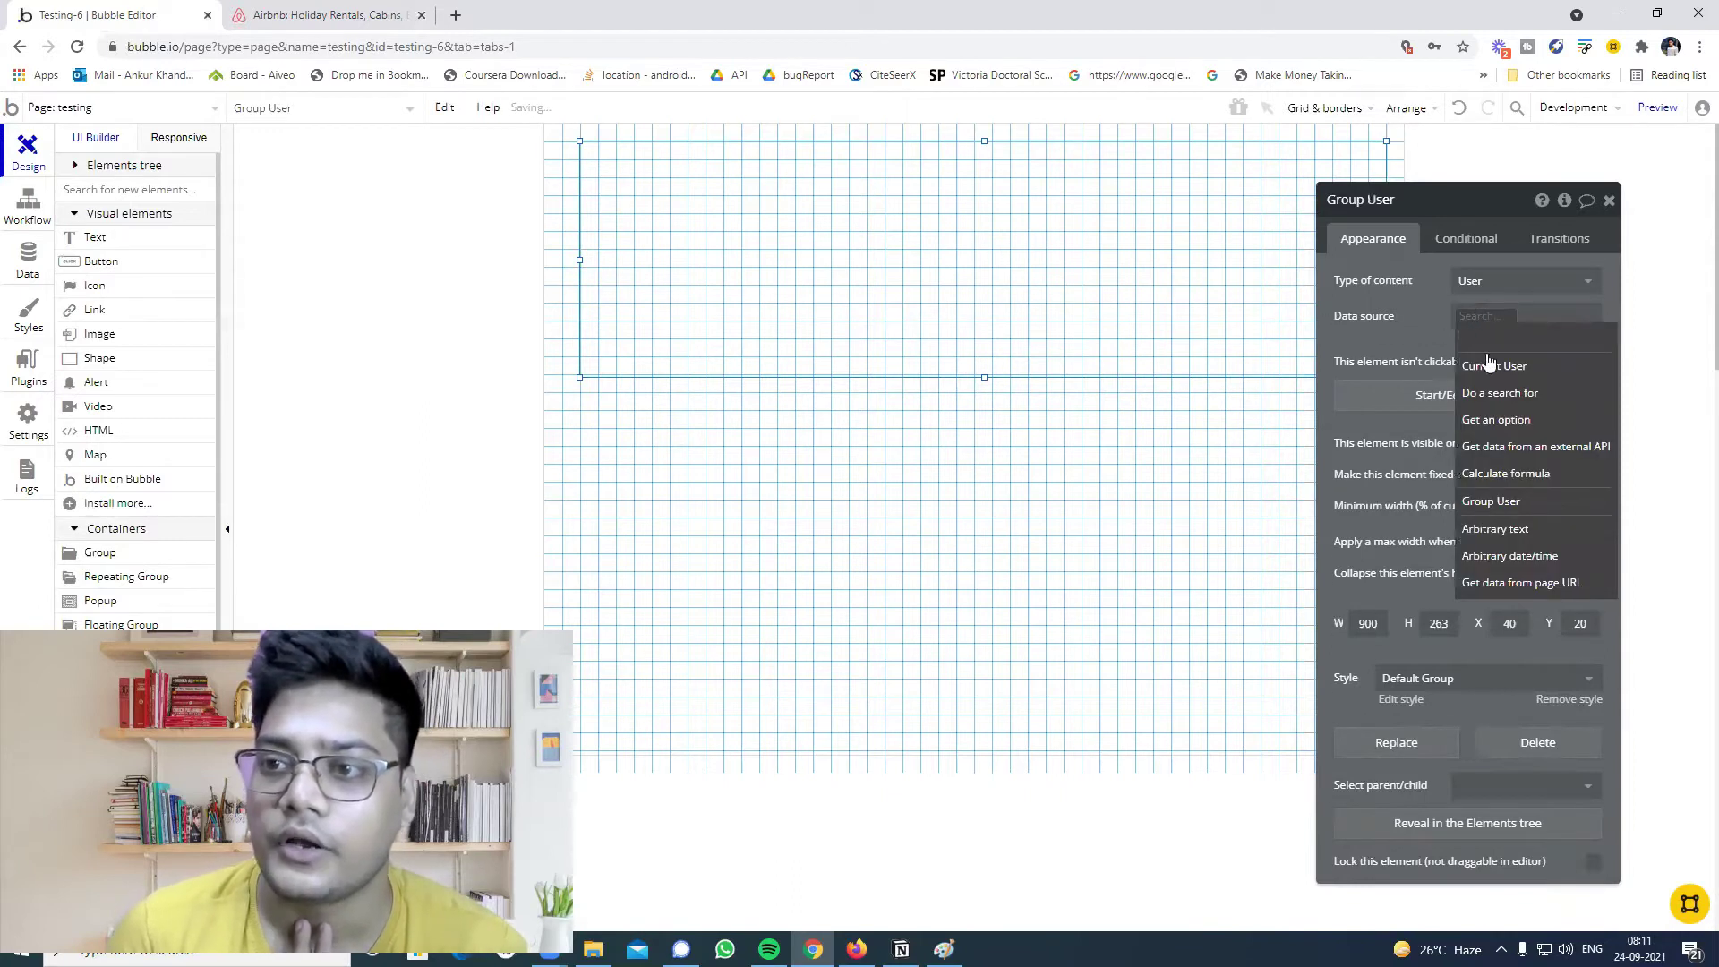
click(1499, 392)
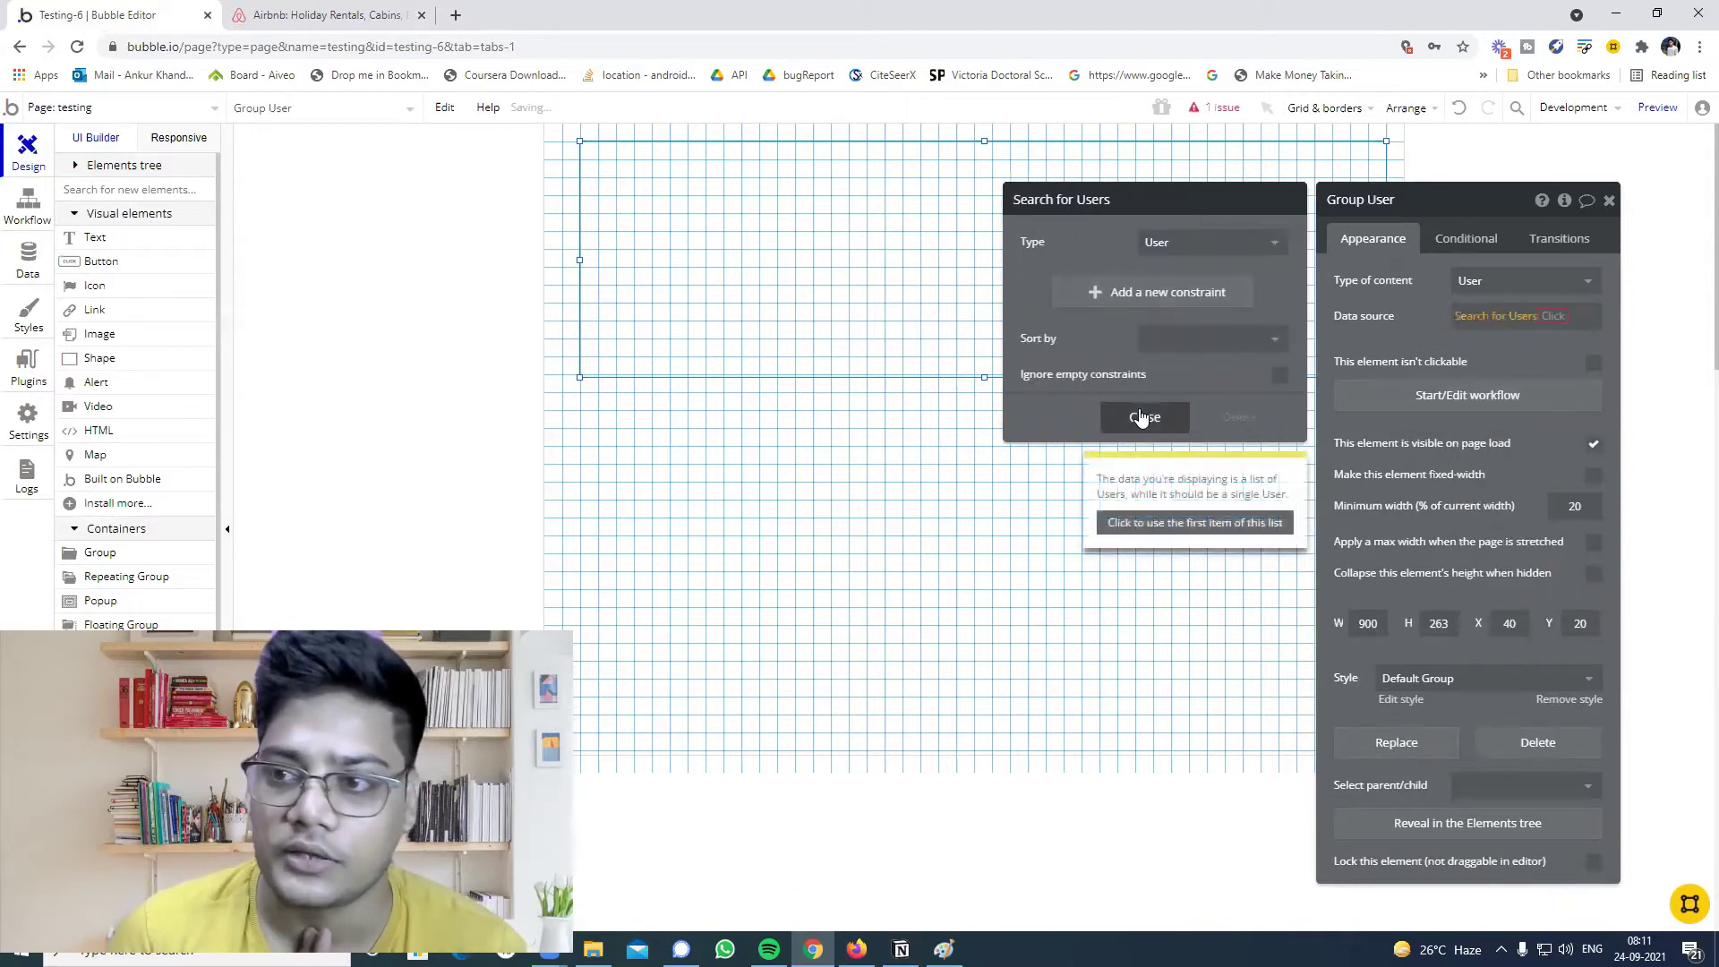
click(1141, 418)
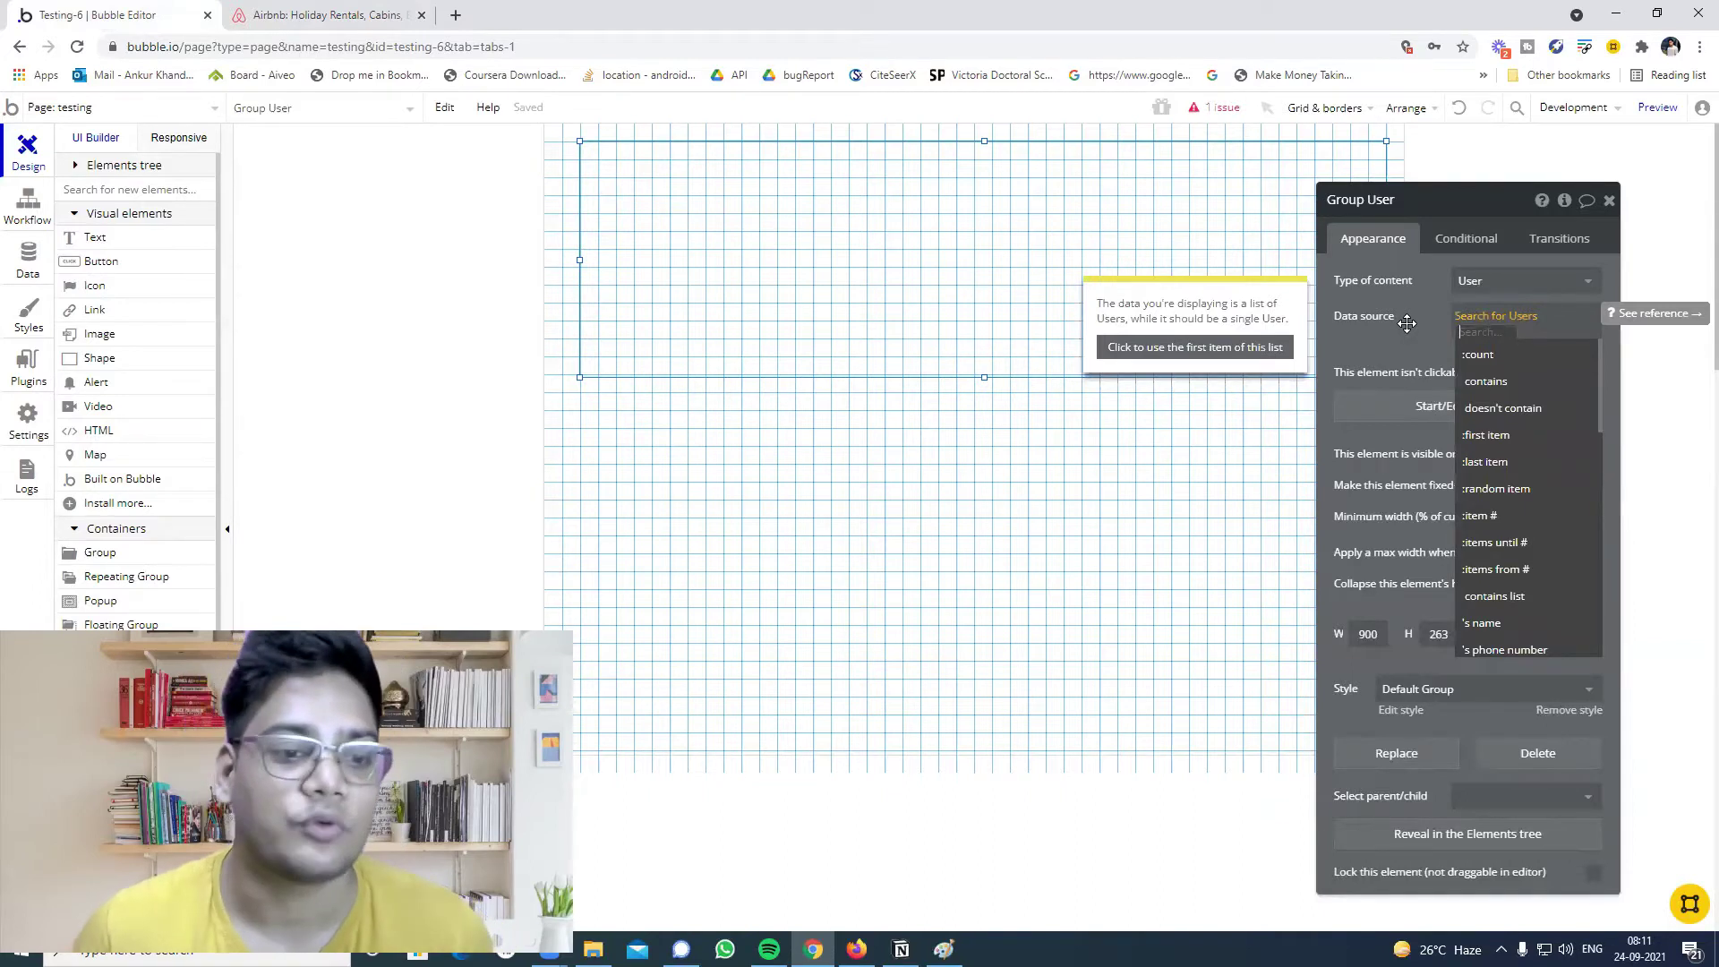
click(1538, 435)
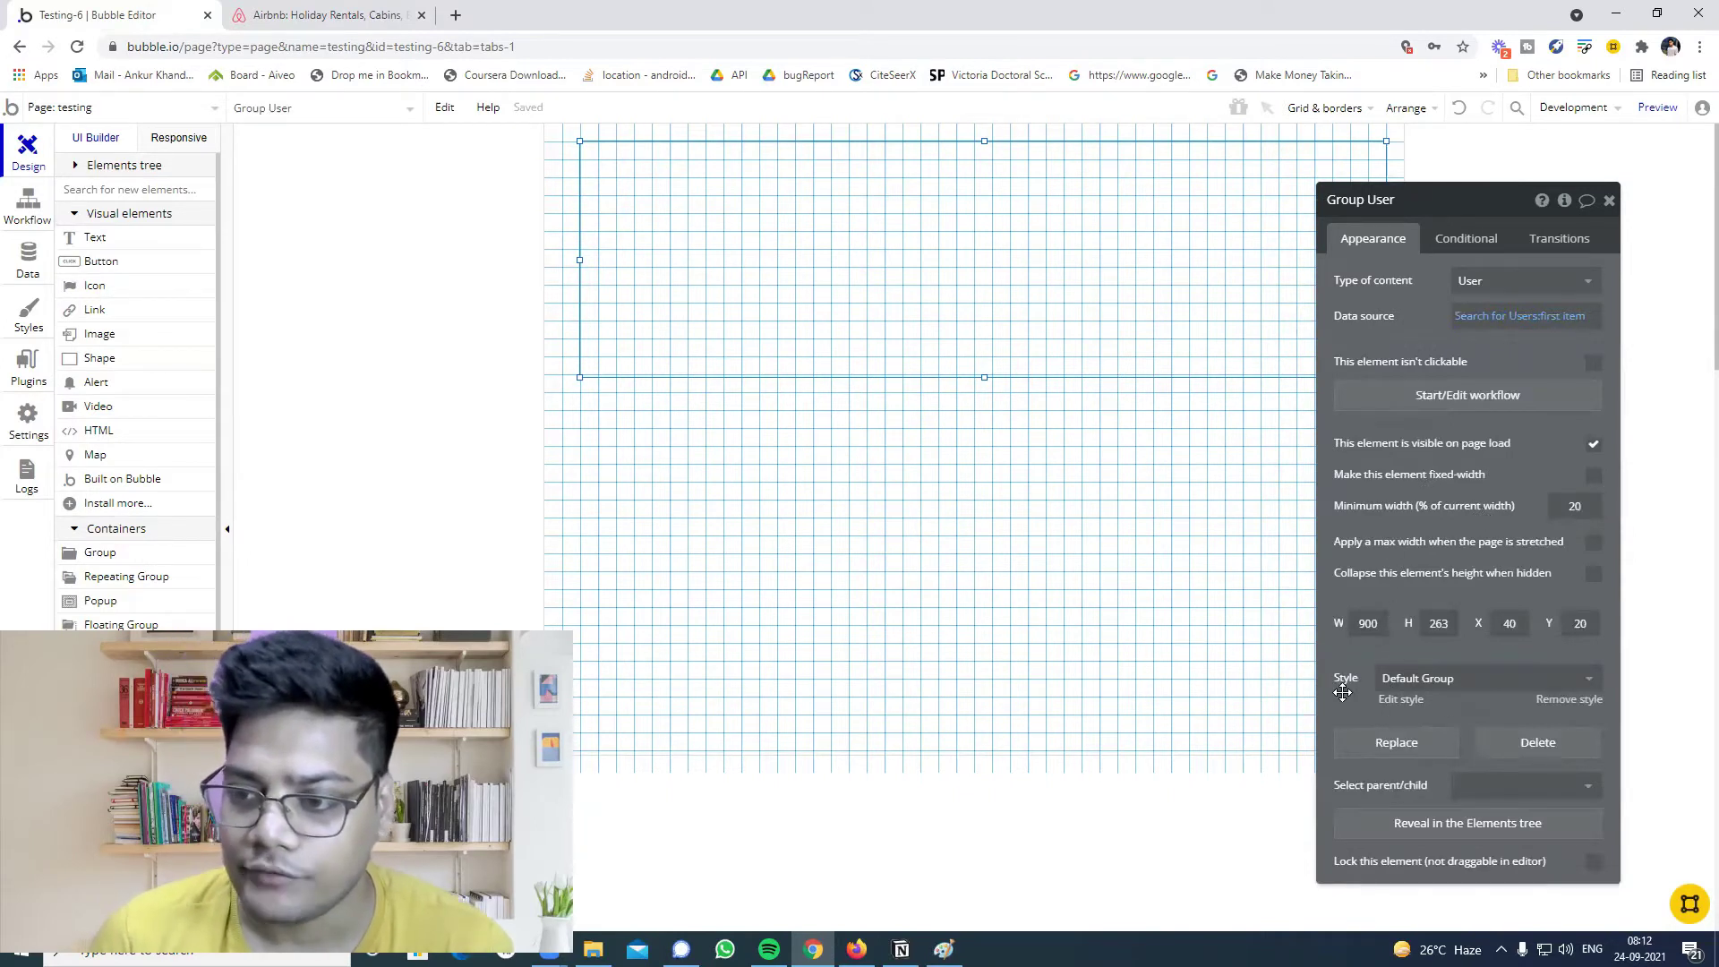
Detach the group's default style and give it a flat background color of red #EB1E1E.
click(1545, 699)
scroll(1385, 534, down, 1)
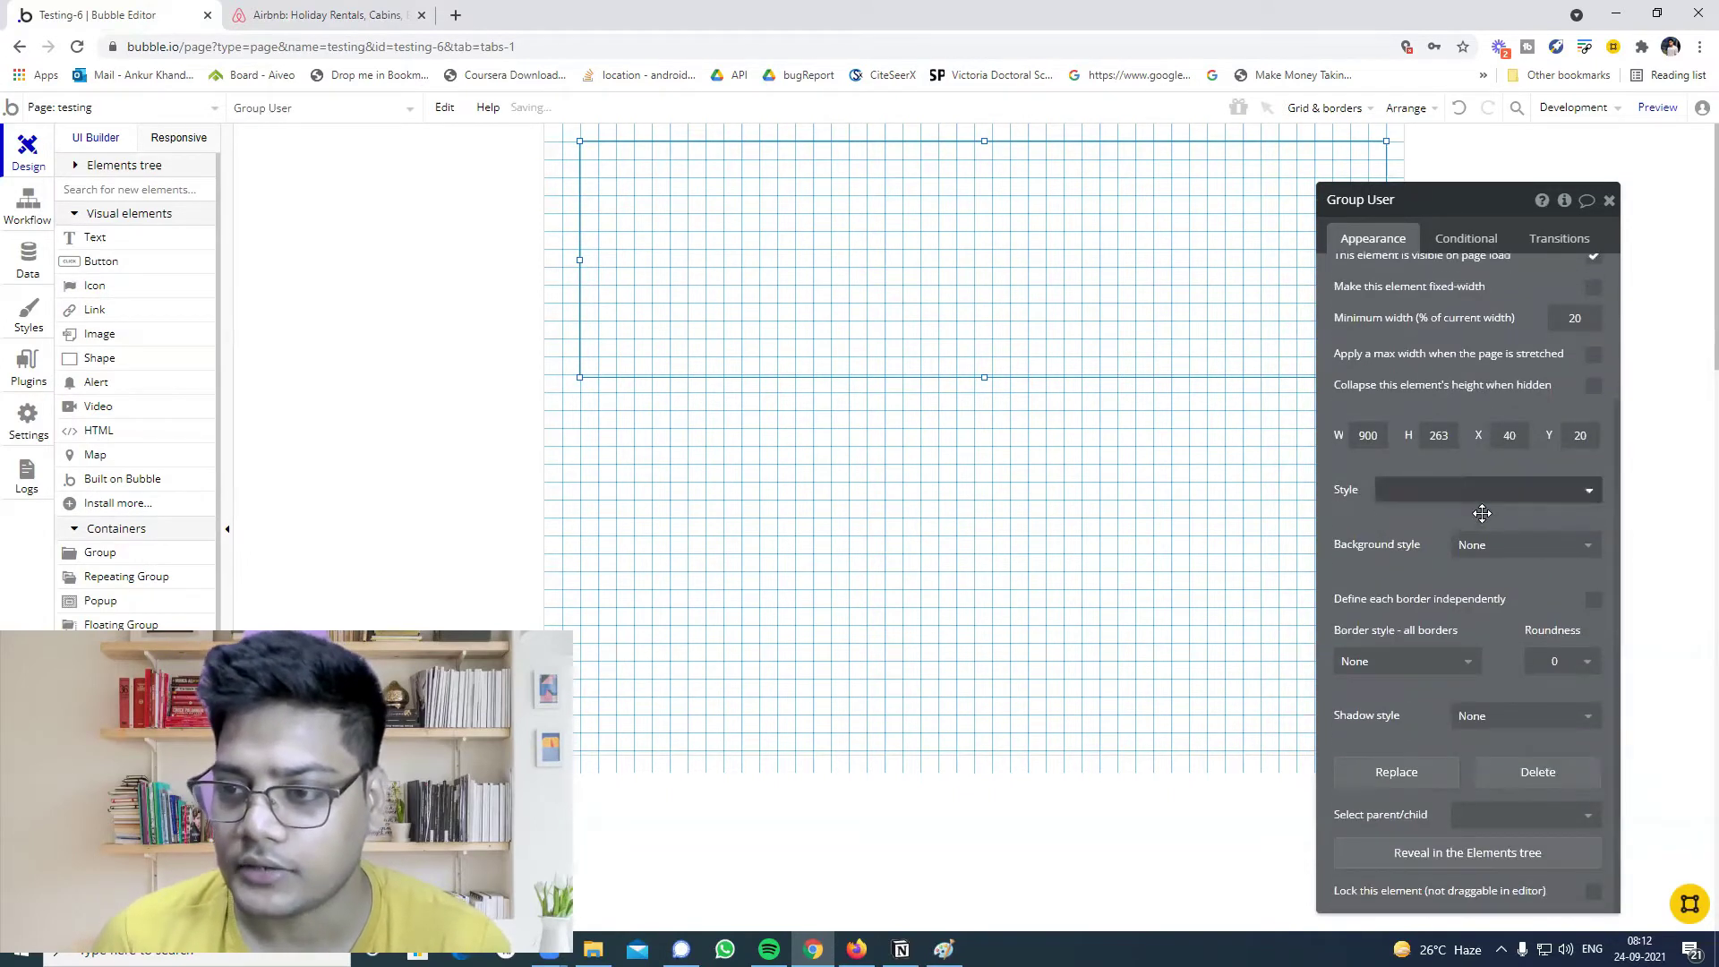
click(1482, 545)
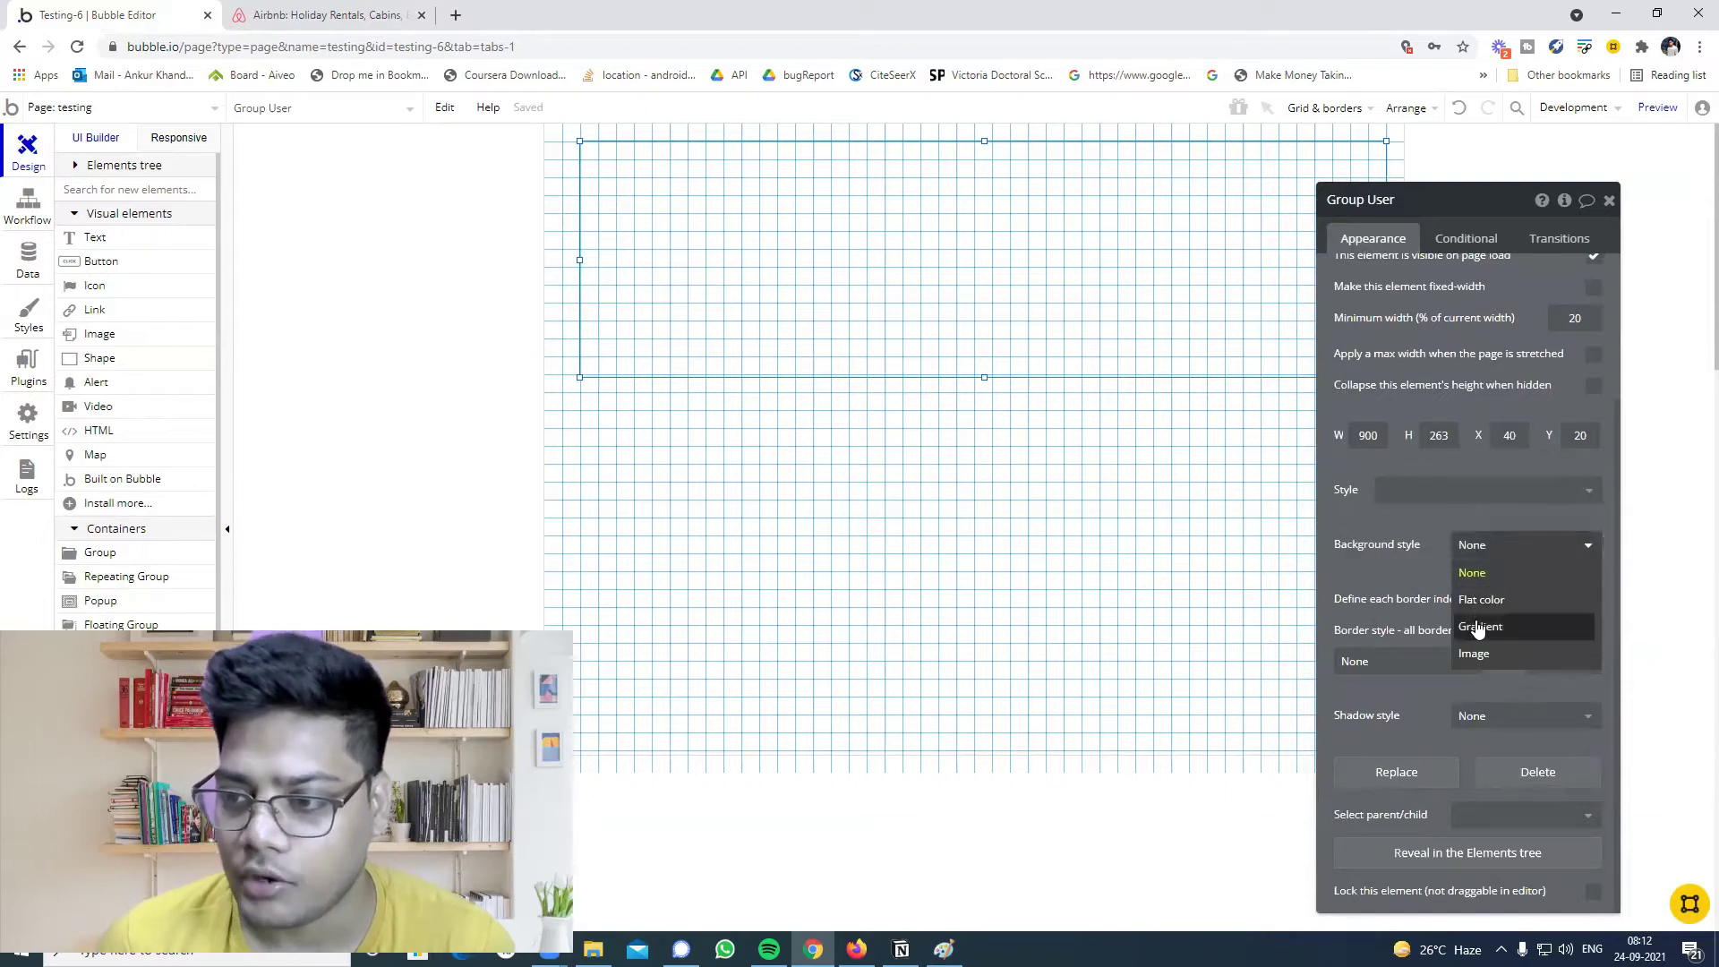
click(1481, 599)
click(1501, 582)
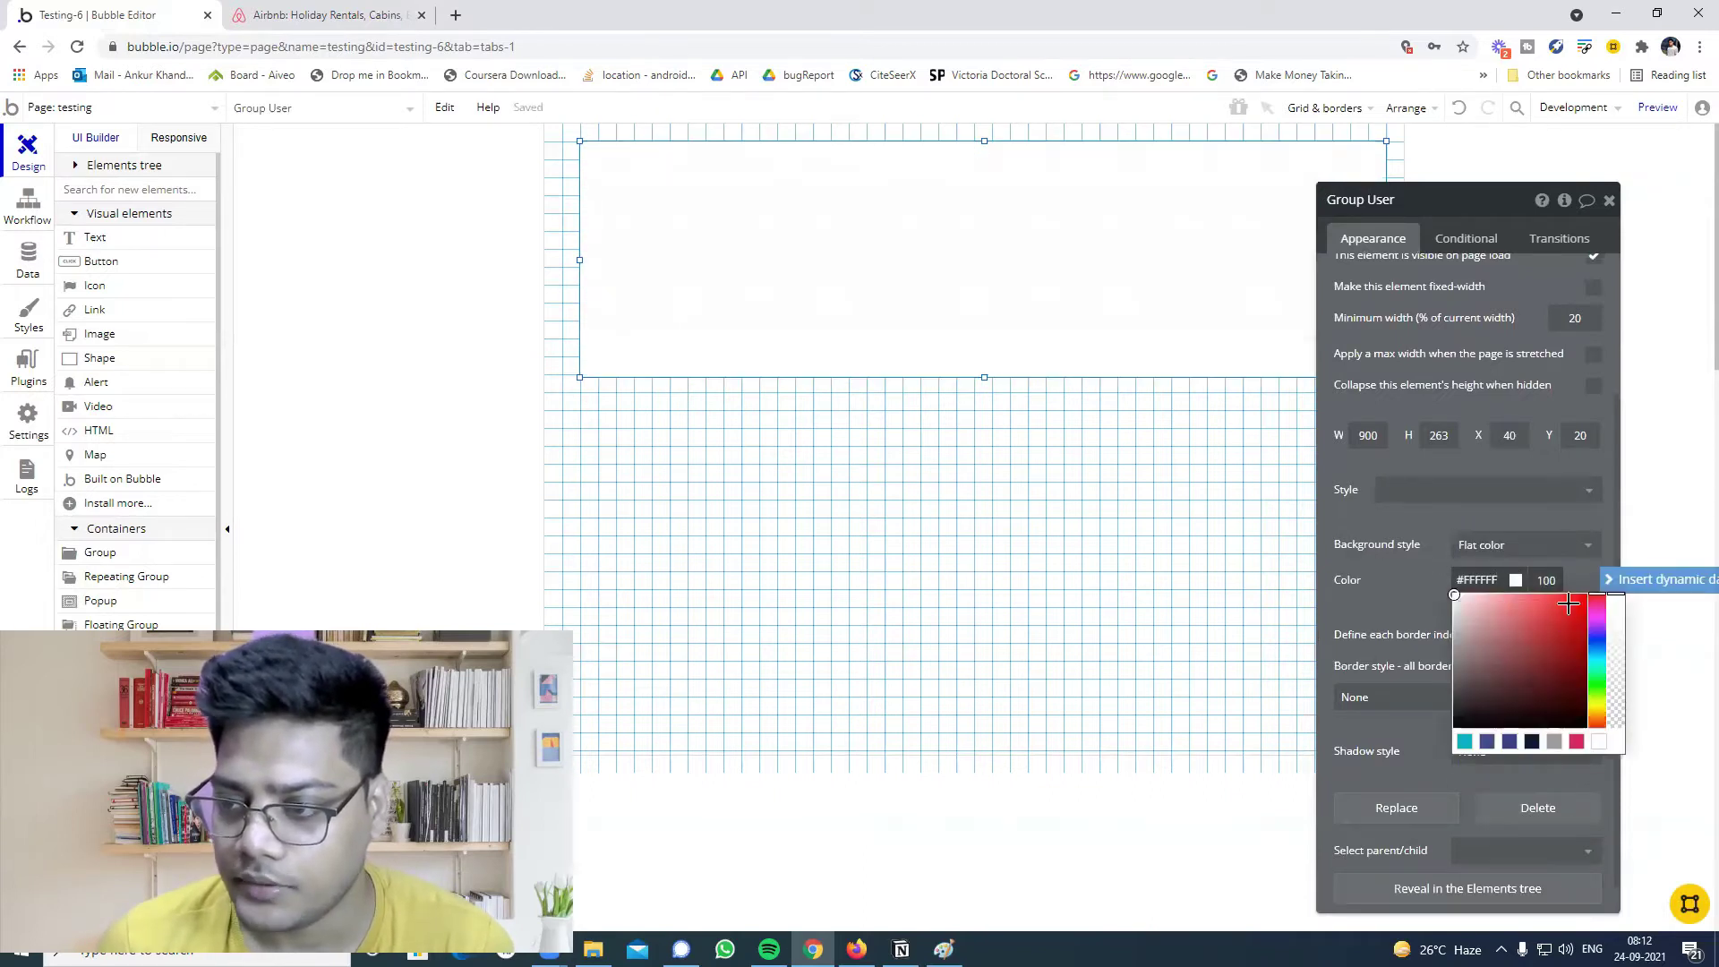
click(1570, 606)
click(1364, 584)
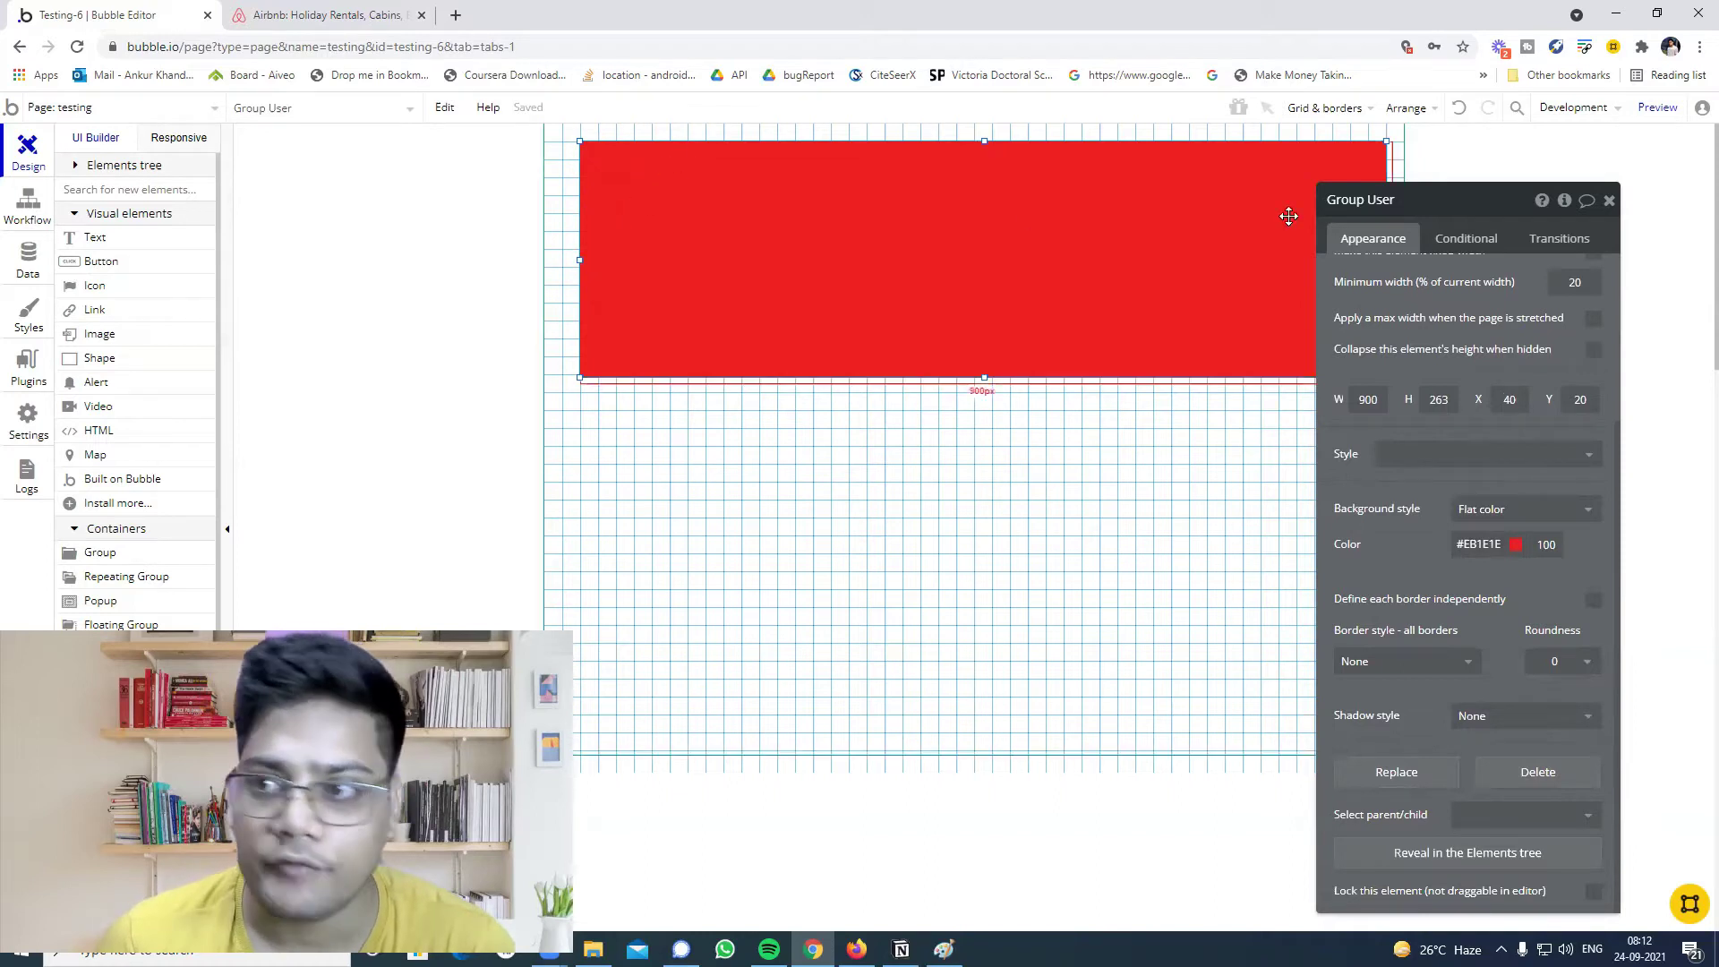
Give the group a dotted border on all sides with width 20 and a dark blue preset color.
click(1443, 673)
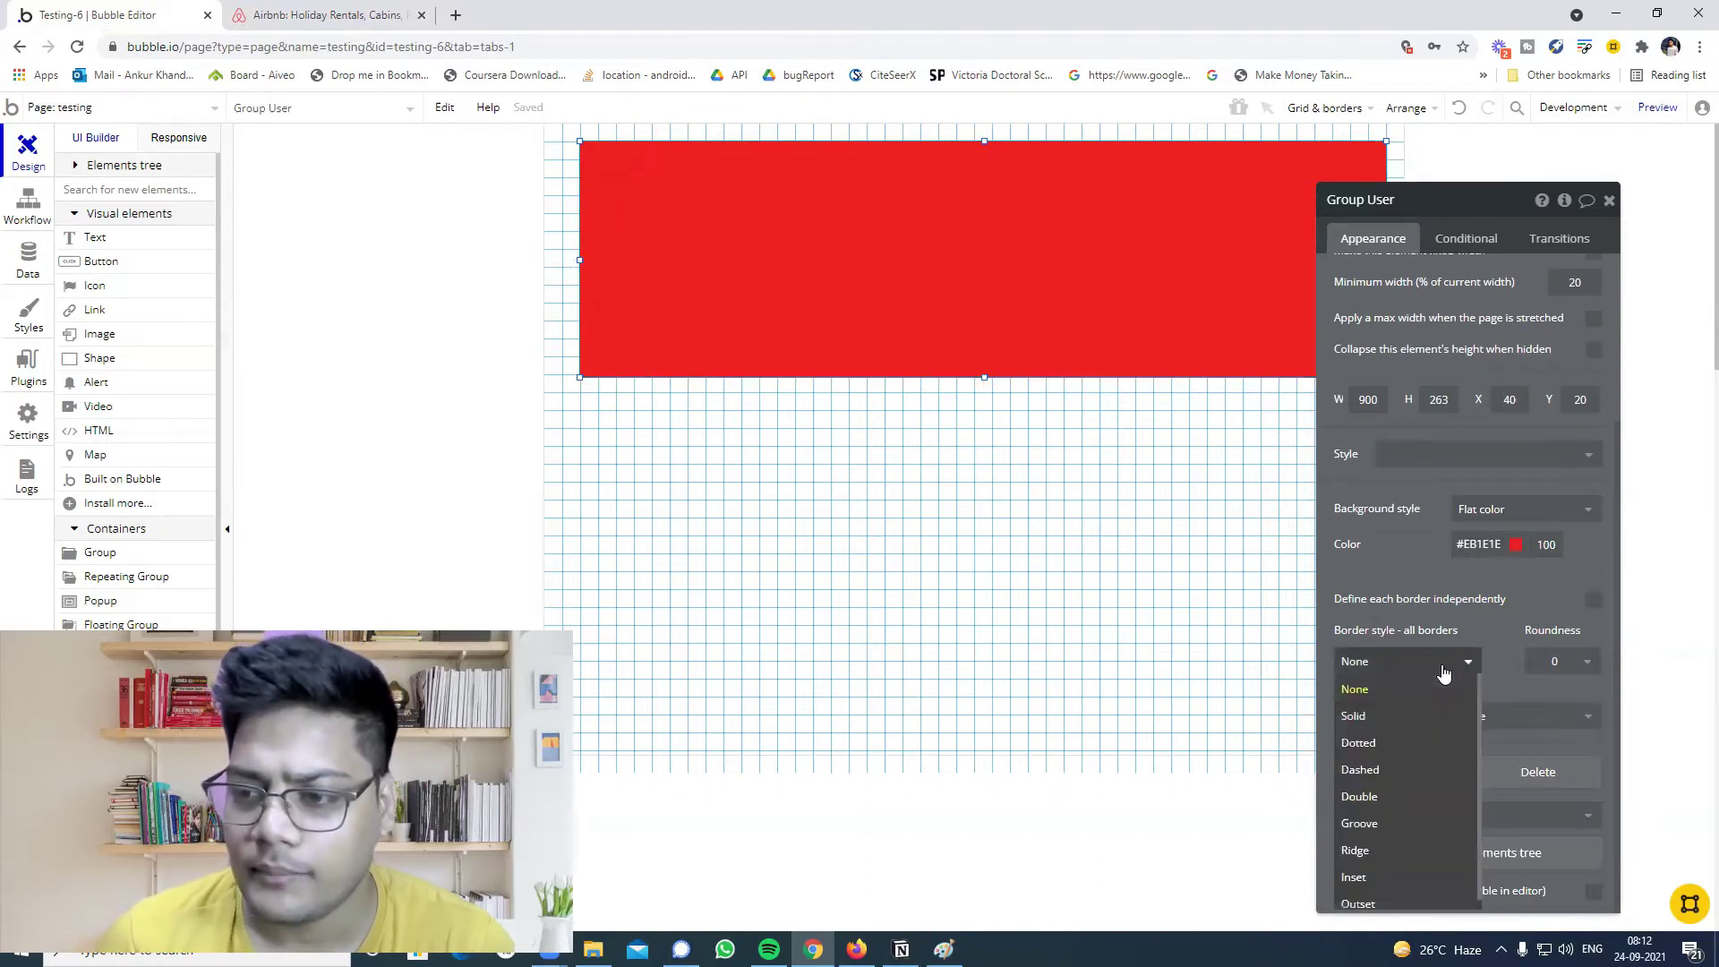
click(1415, 749)
click(1431, 696)
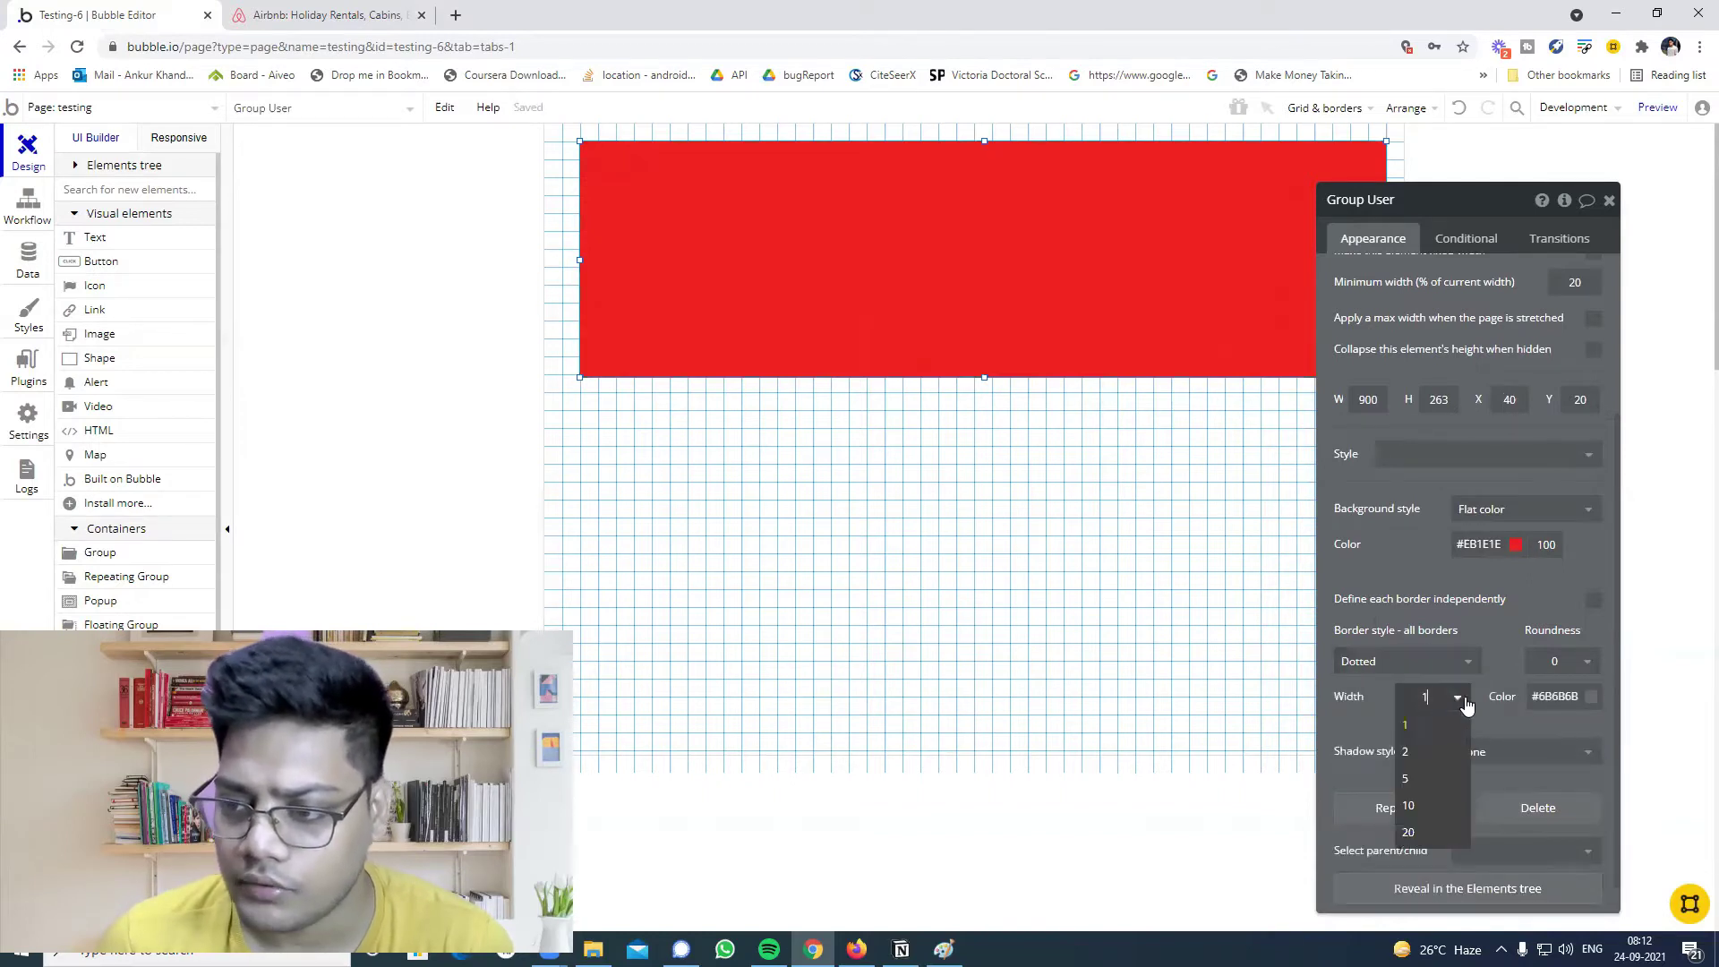
click(1431, 832)
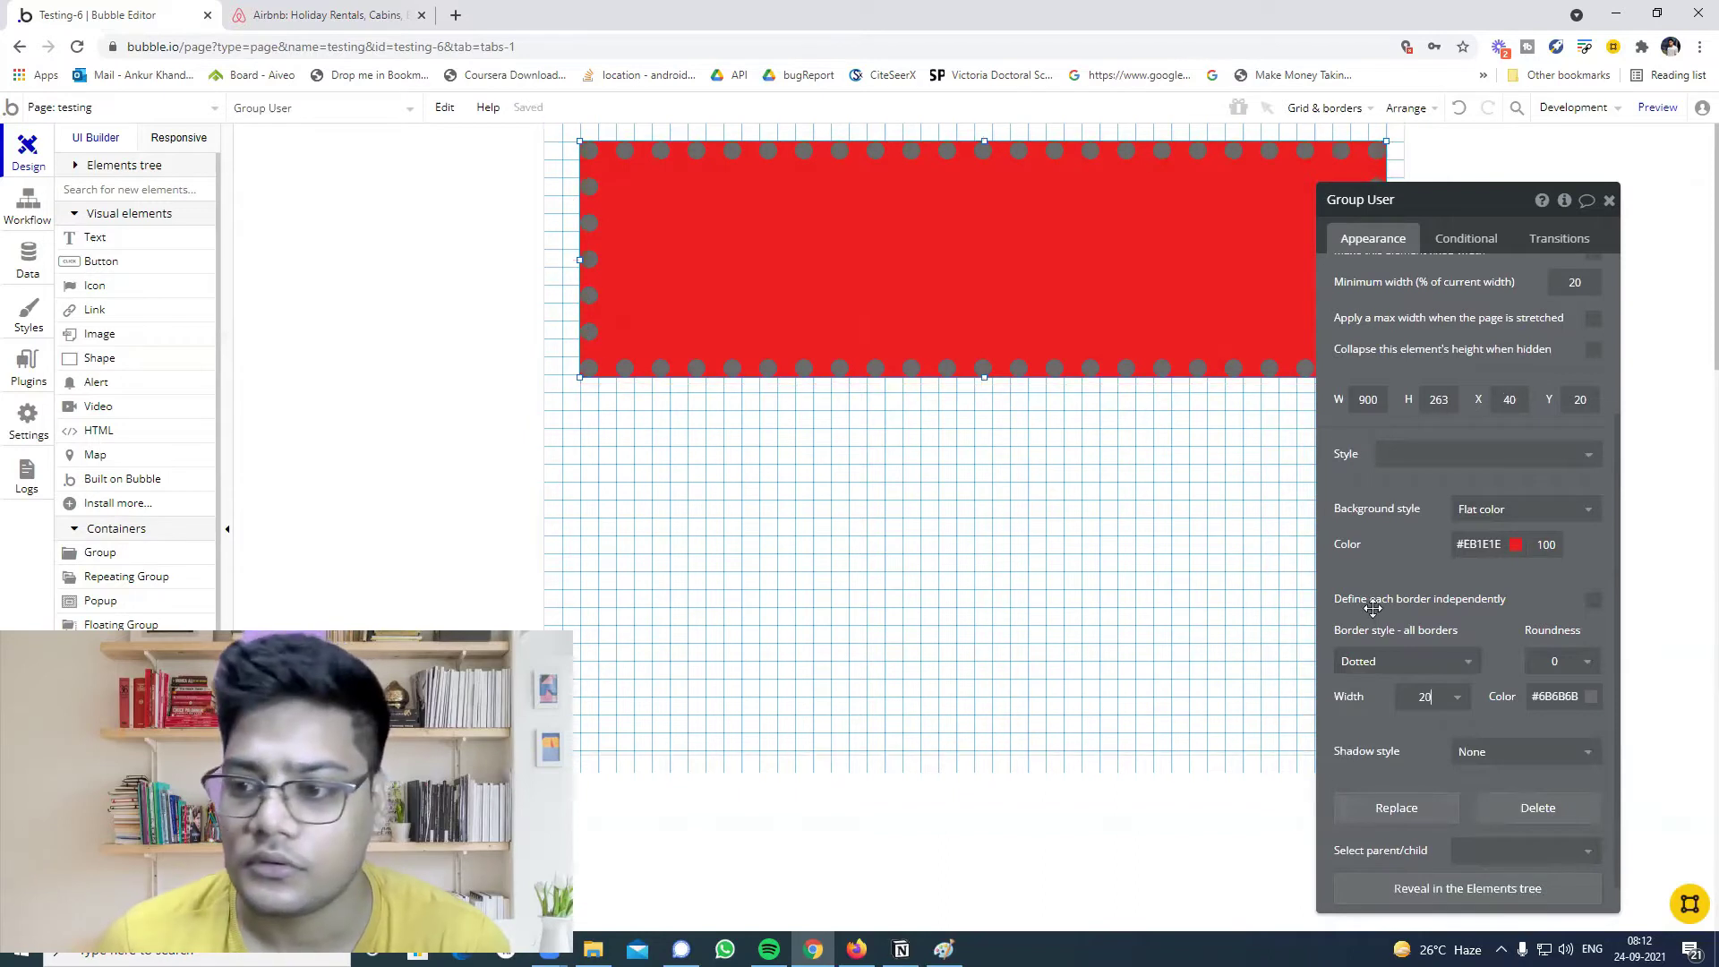
click(1597, 696)
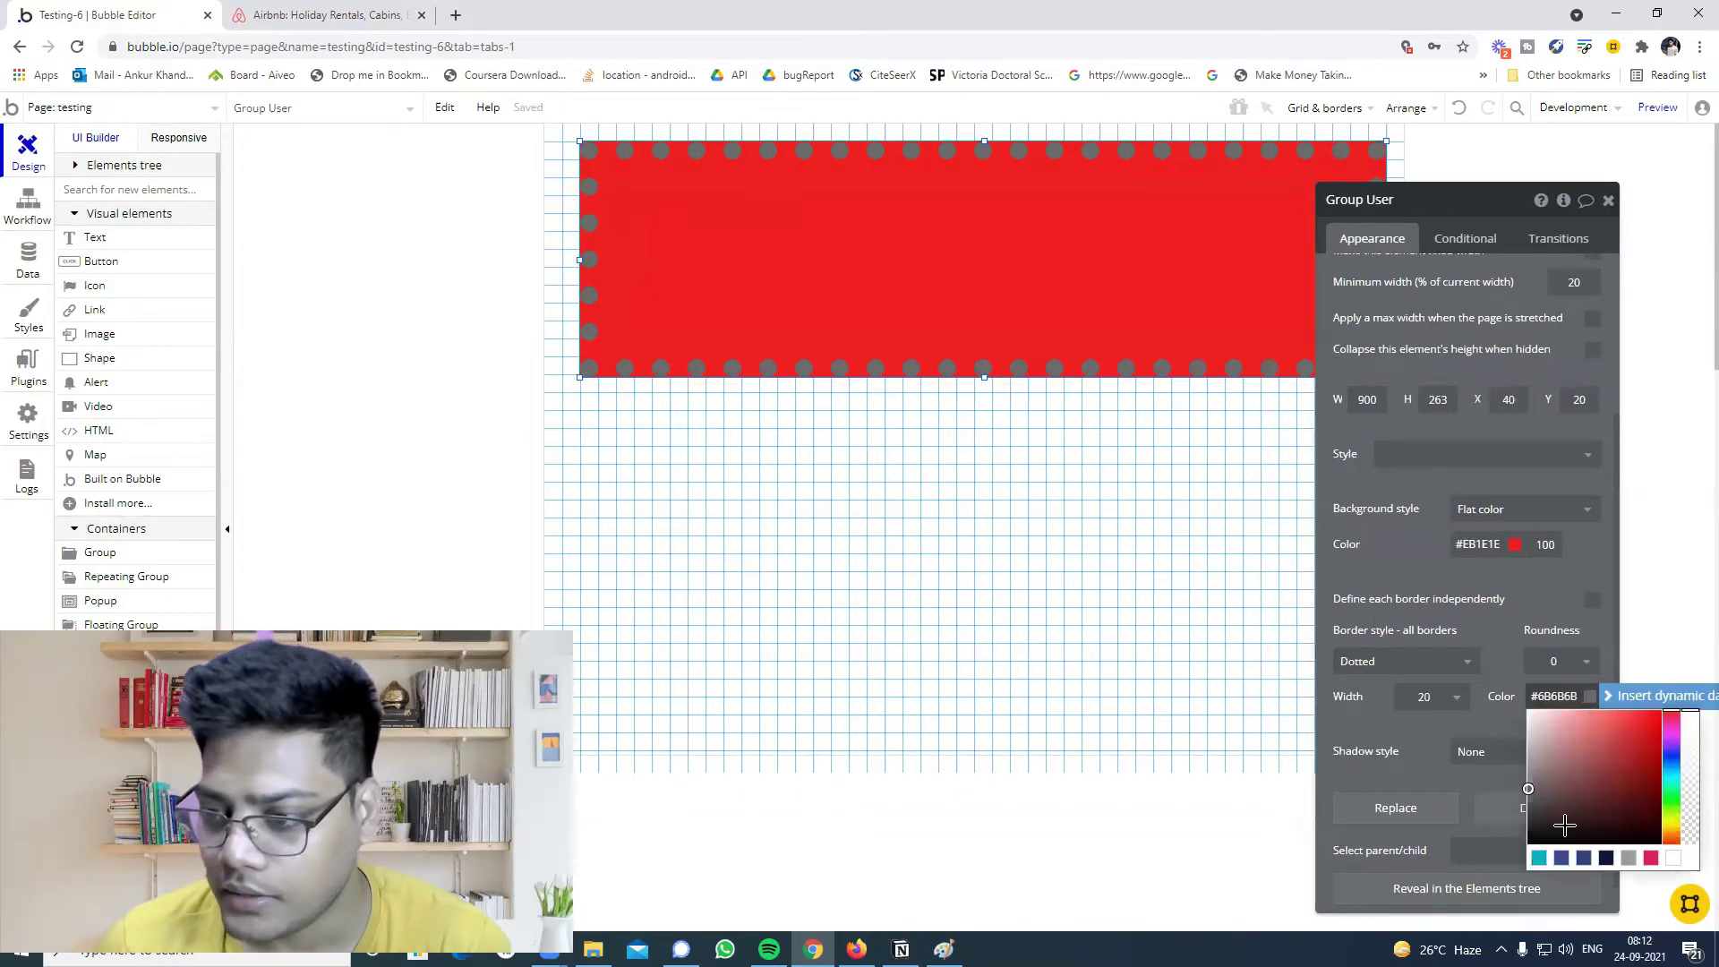
click(1568, 856)
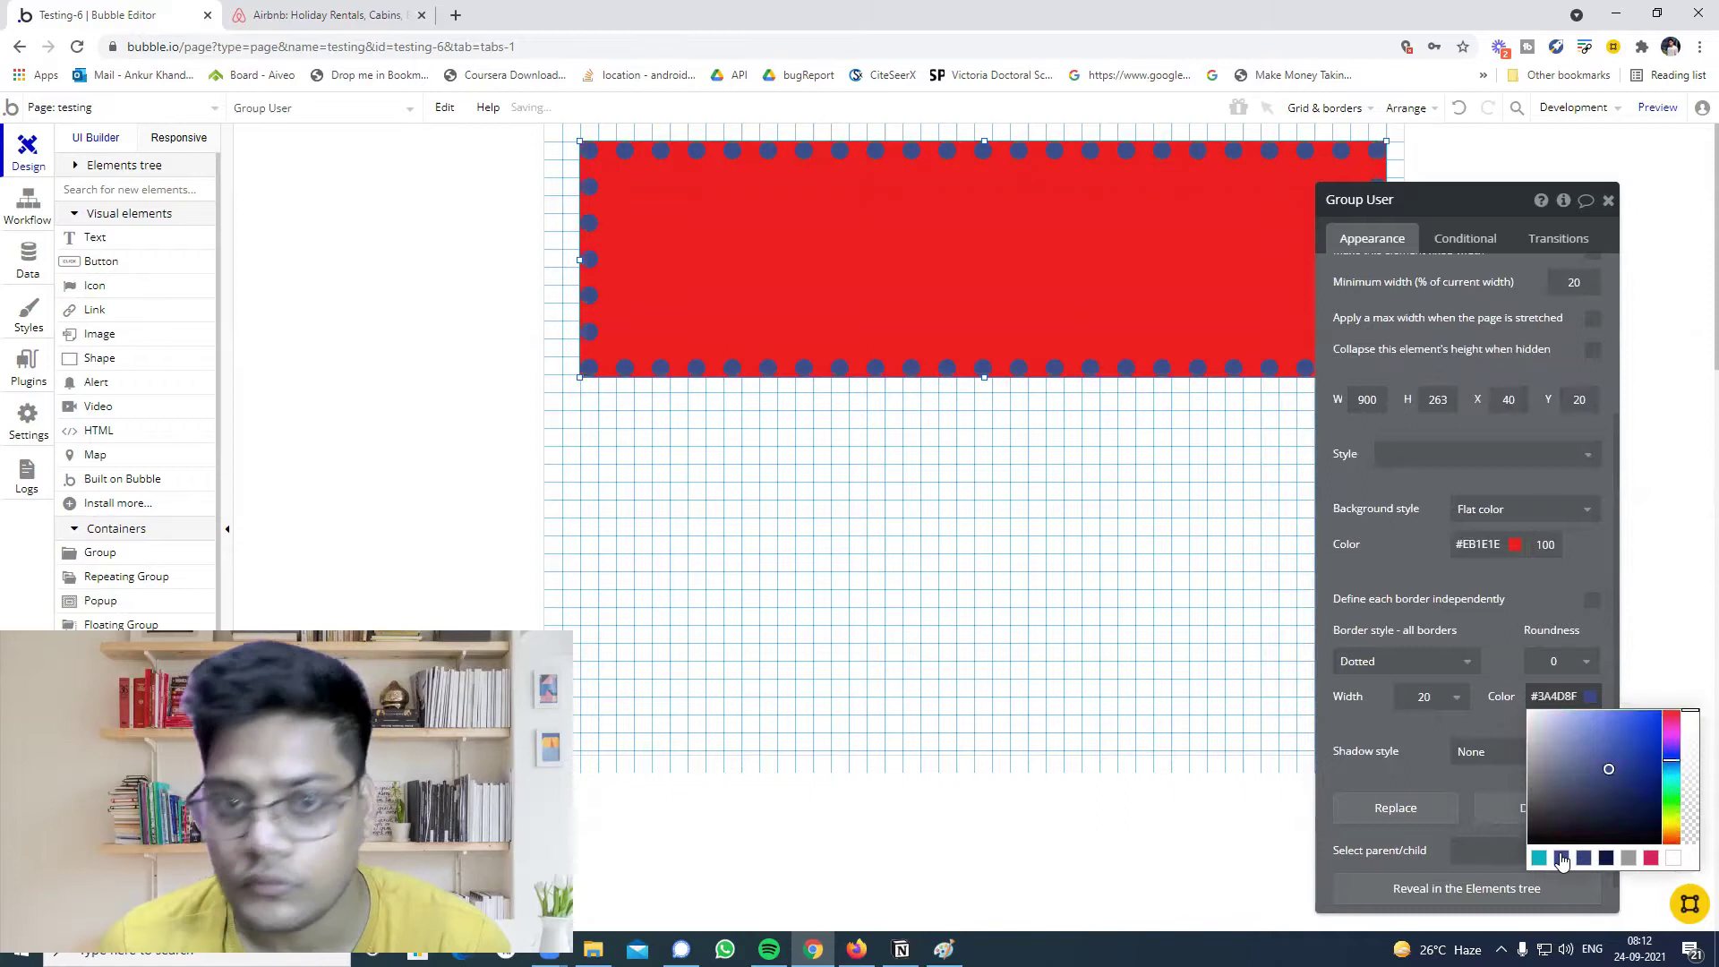
Change the group's border style to Solid and set its shadow style to Outset.
click(1441, 663)
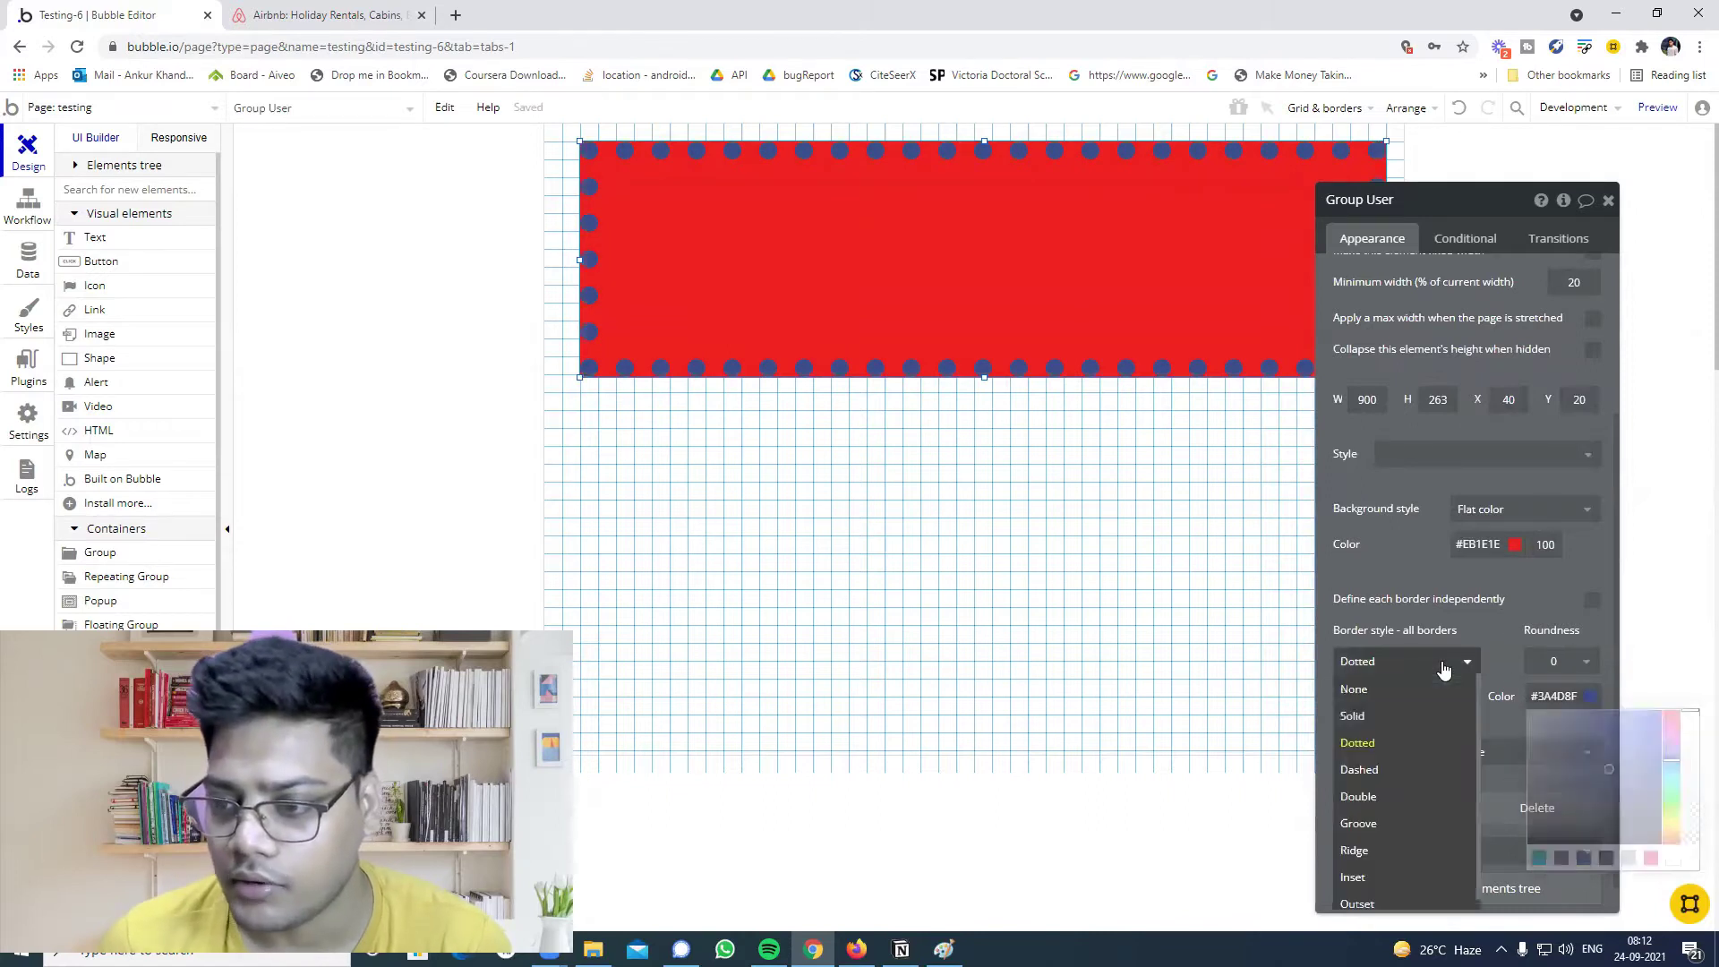
click(1376, 727)
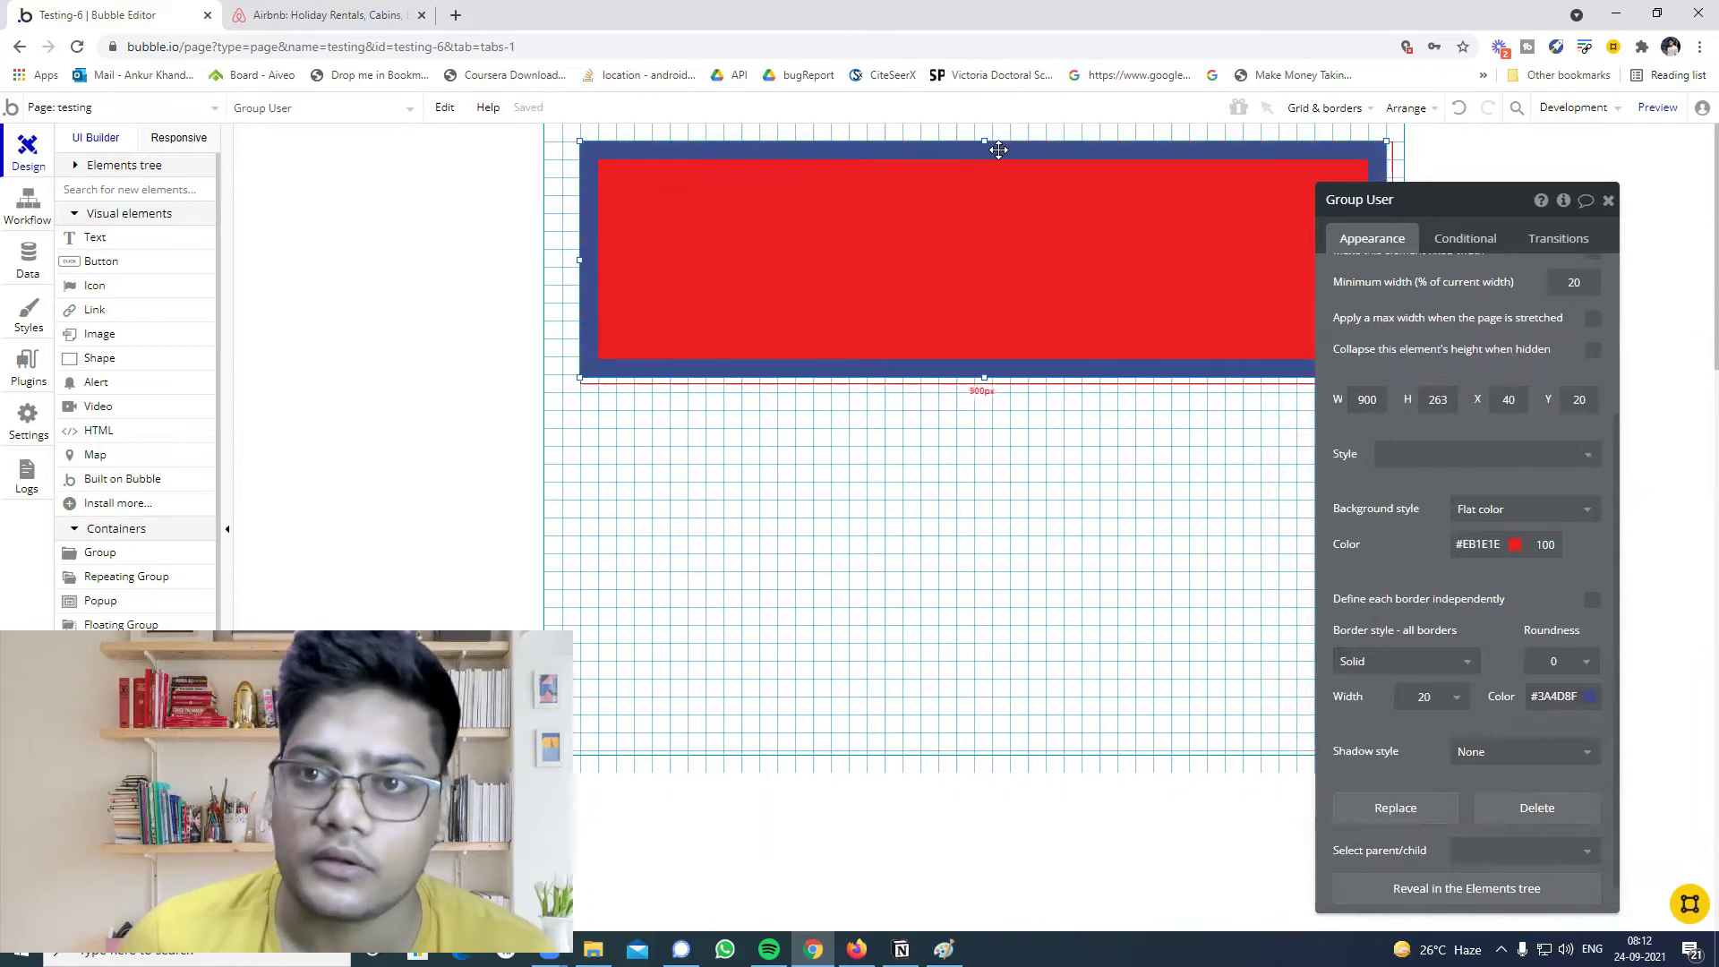
scroll(1477, 743, down, 1)
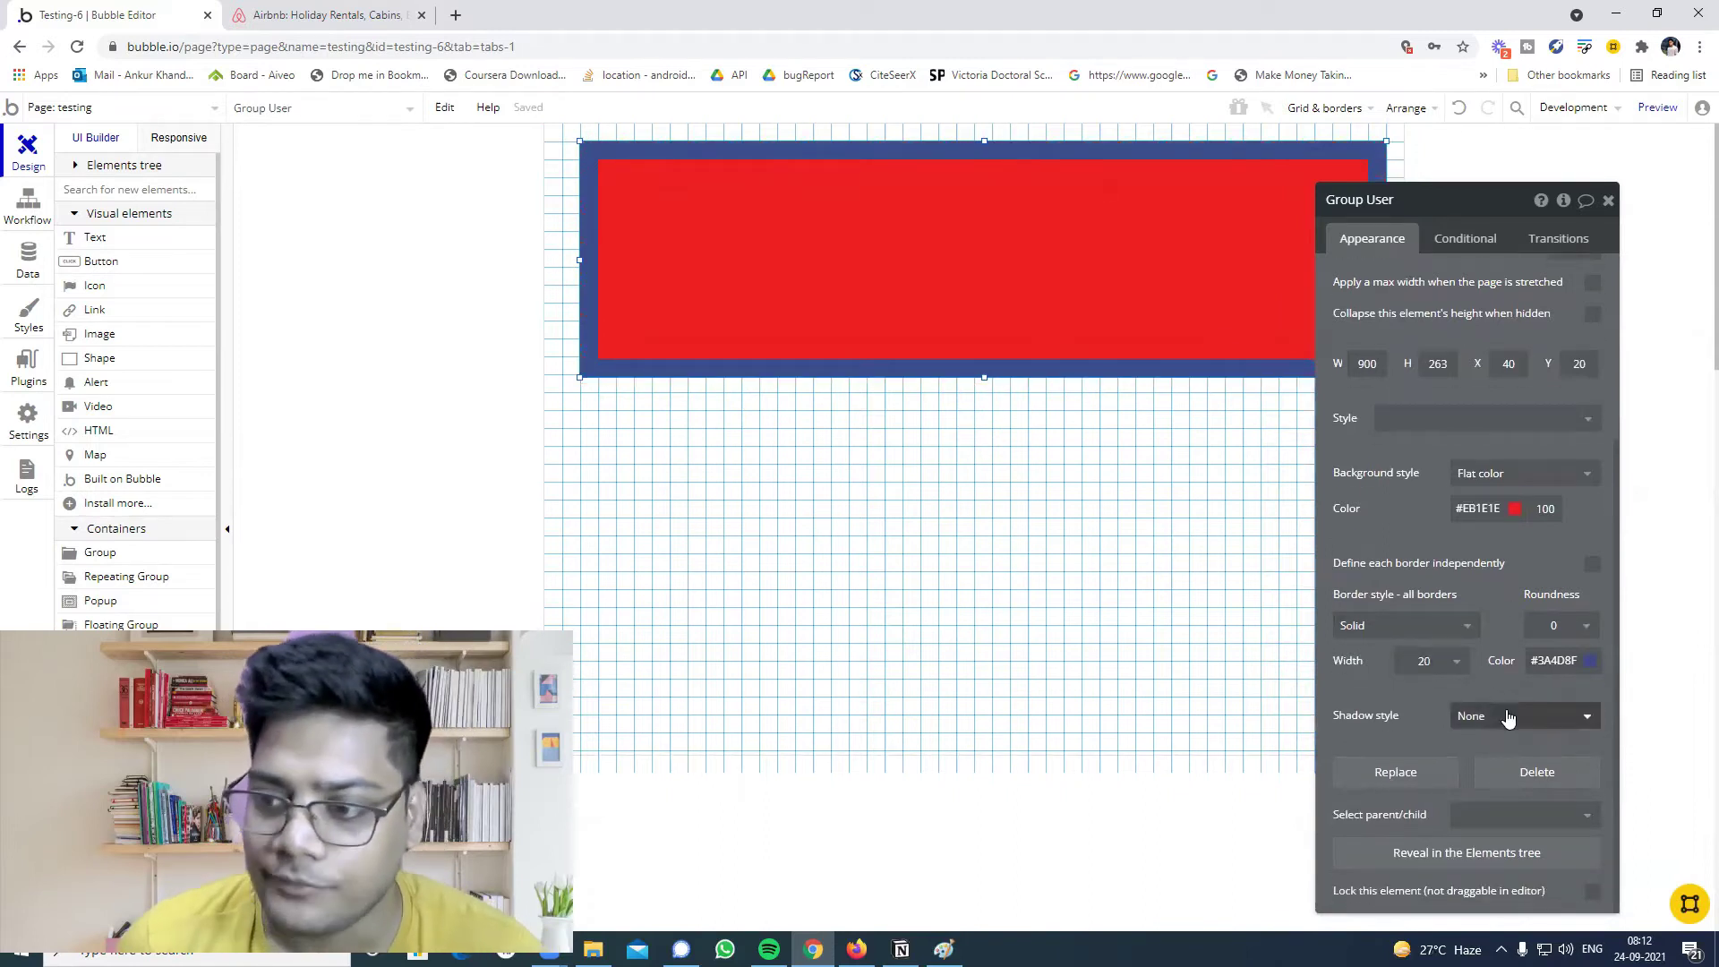
click(1513, 716)
click(1486, 770)
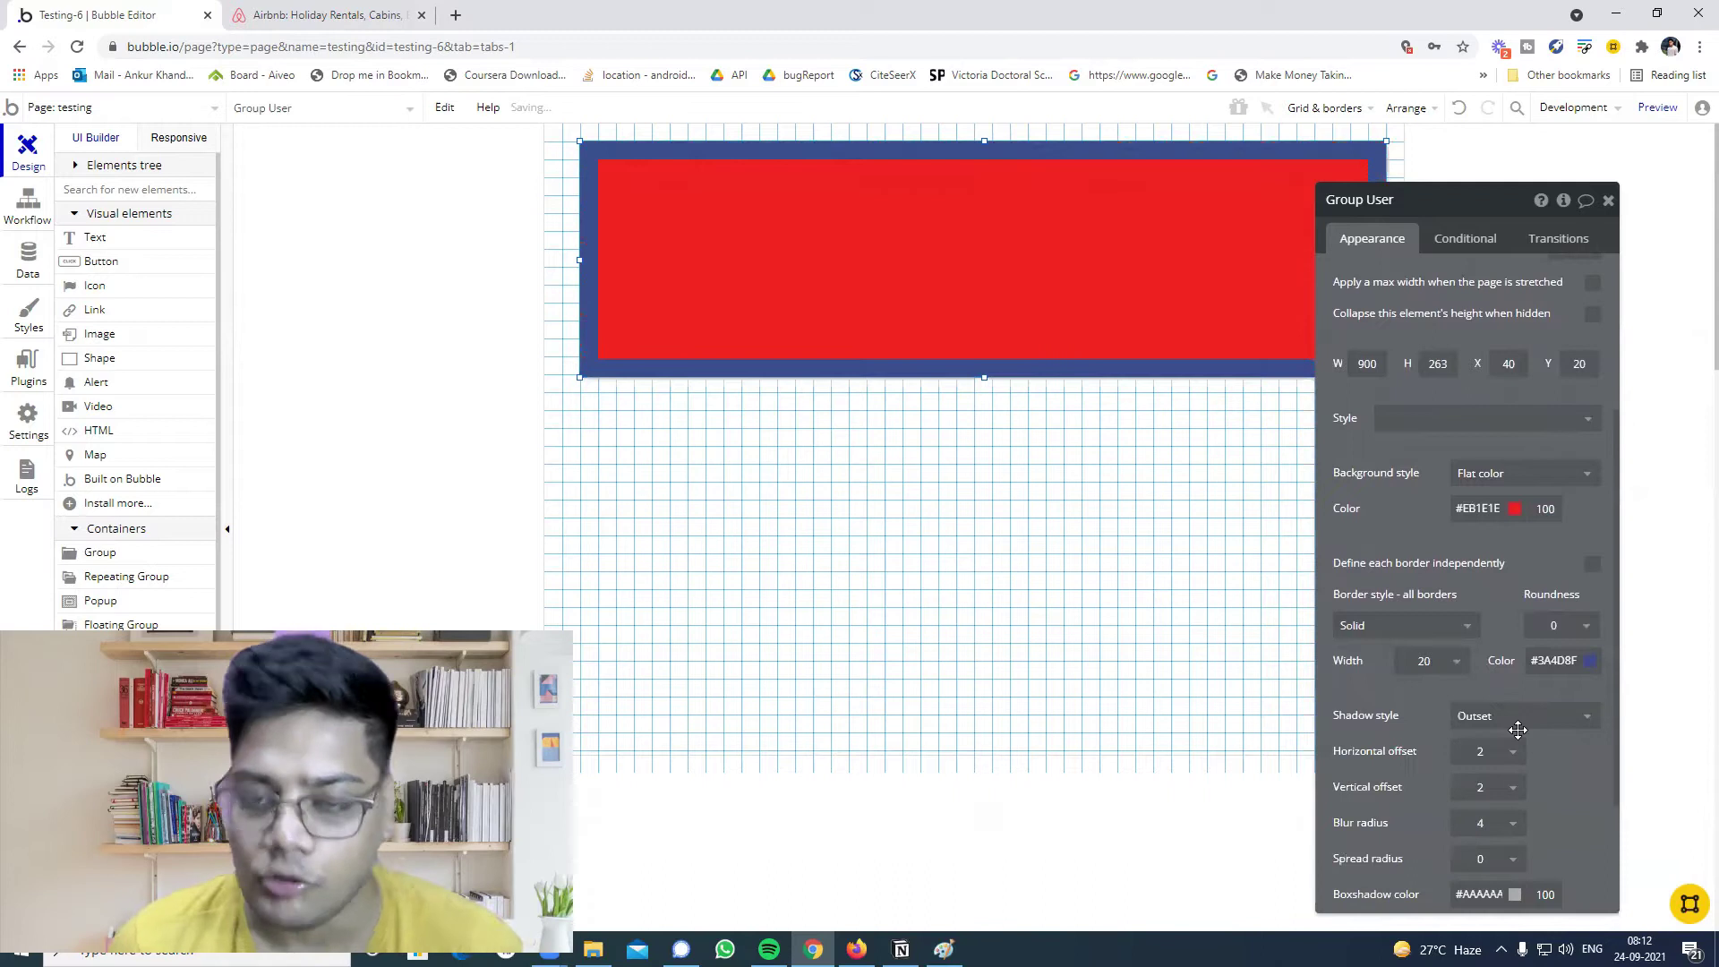
Preview the testing page to check how the styled group displays, and return to the editor.
scroll(1517, 729, down, 3)
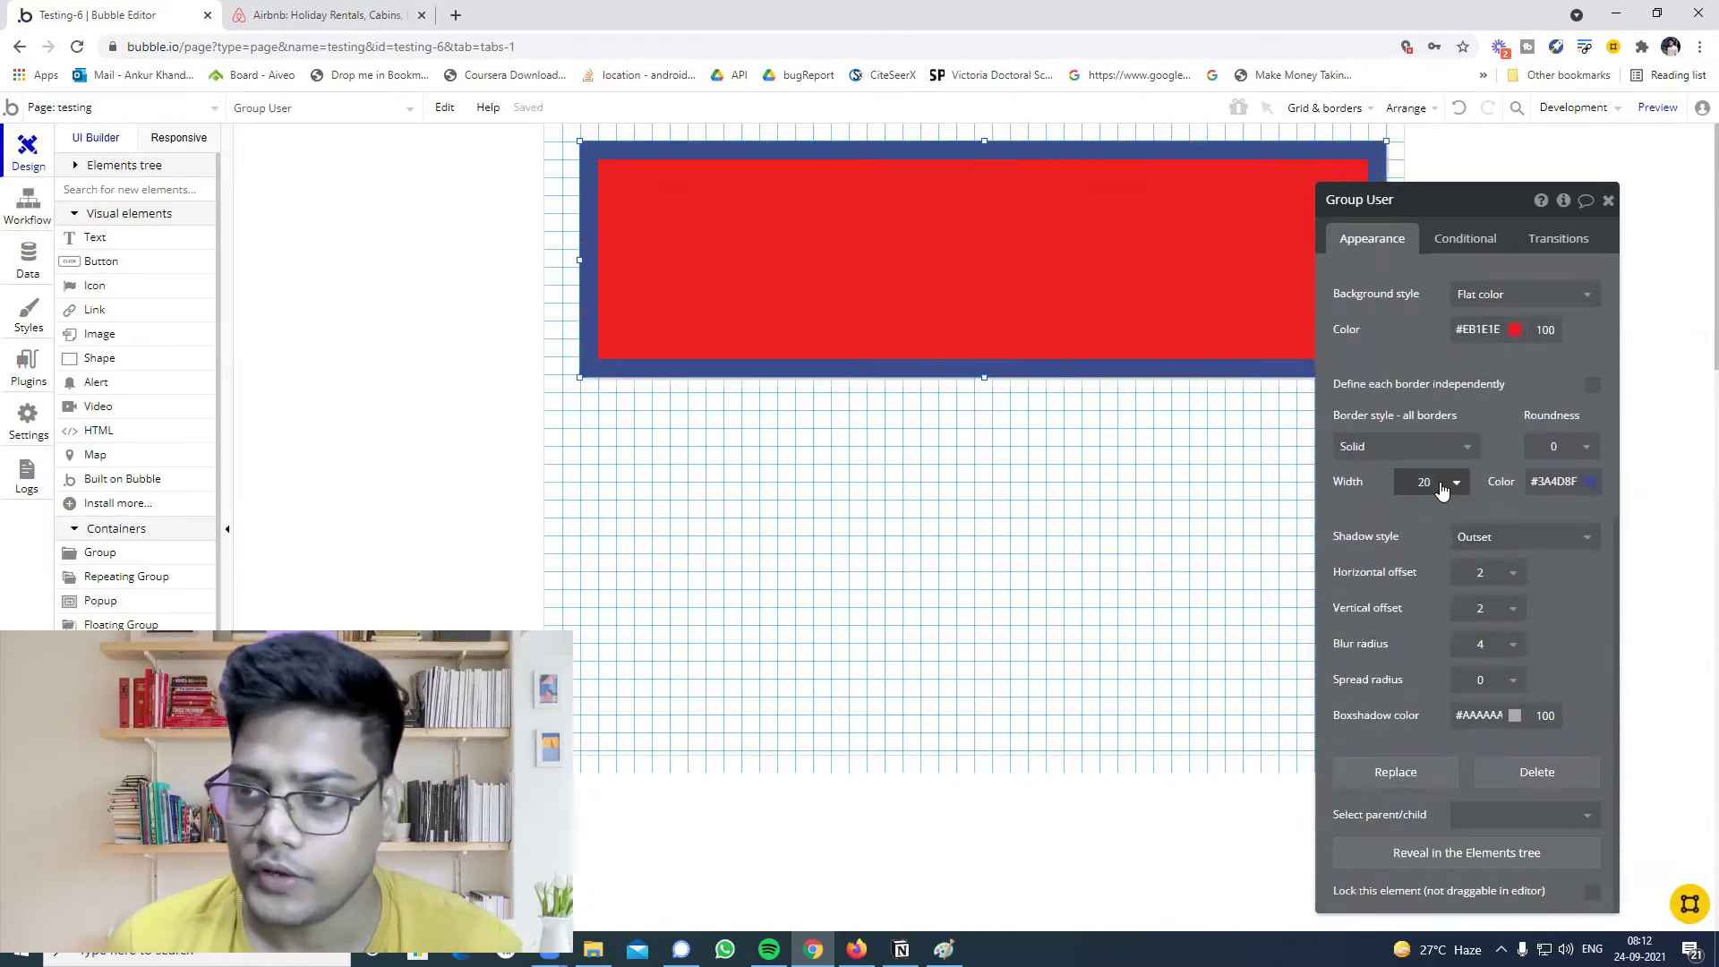
scroll(1443, 488, up, 5)
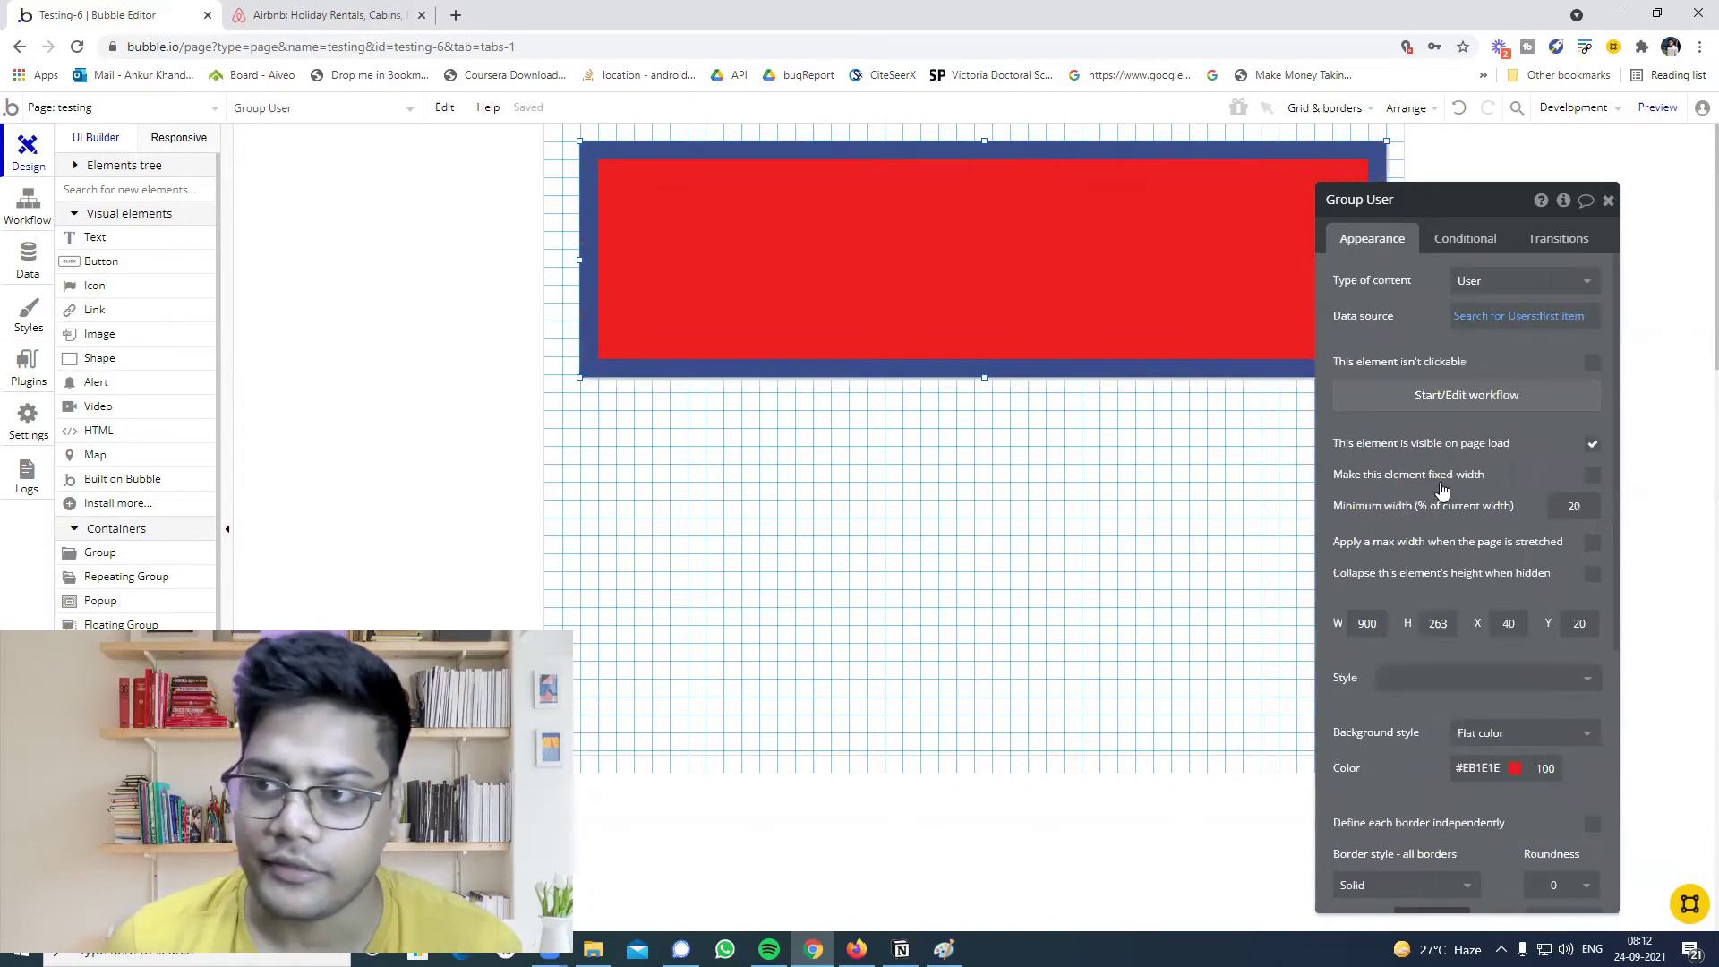
click(1657, 107)
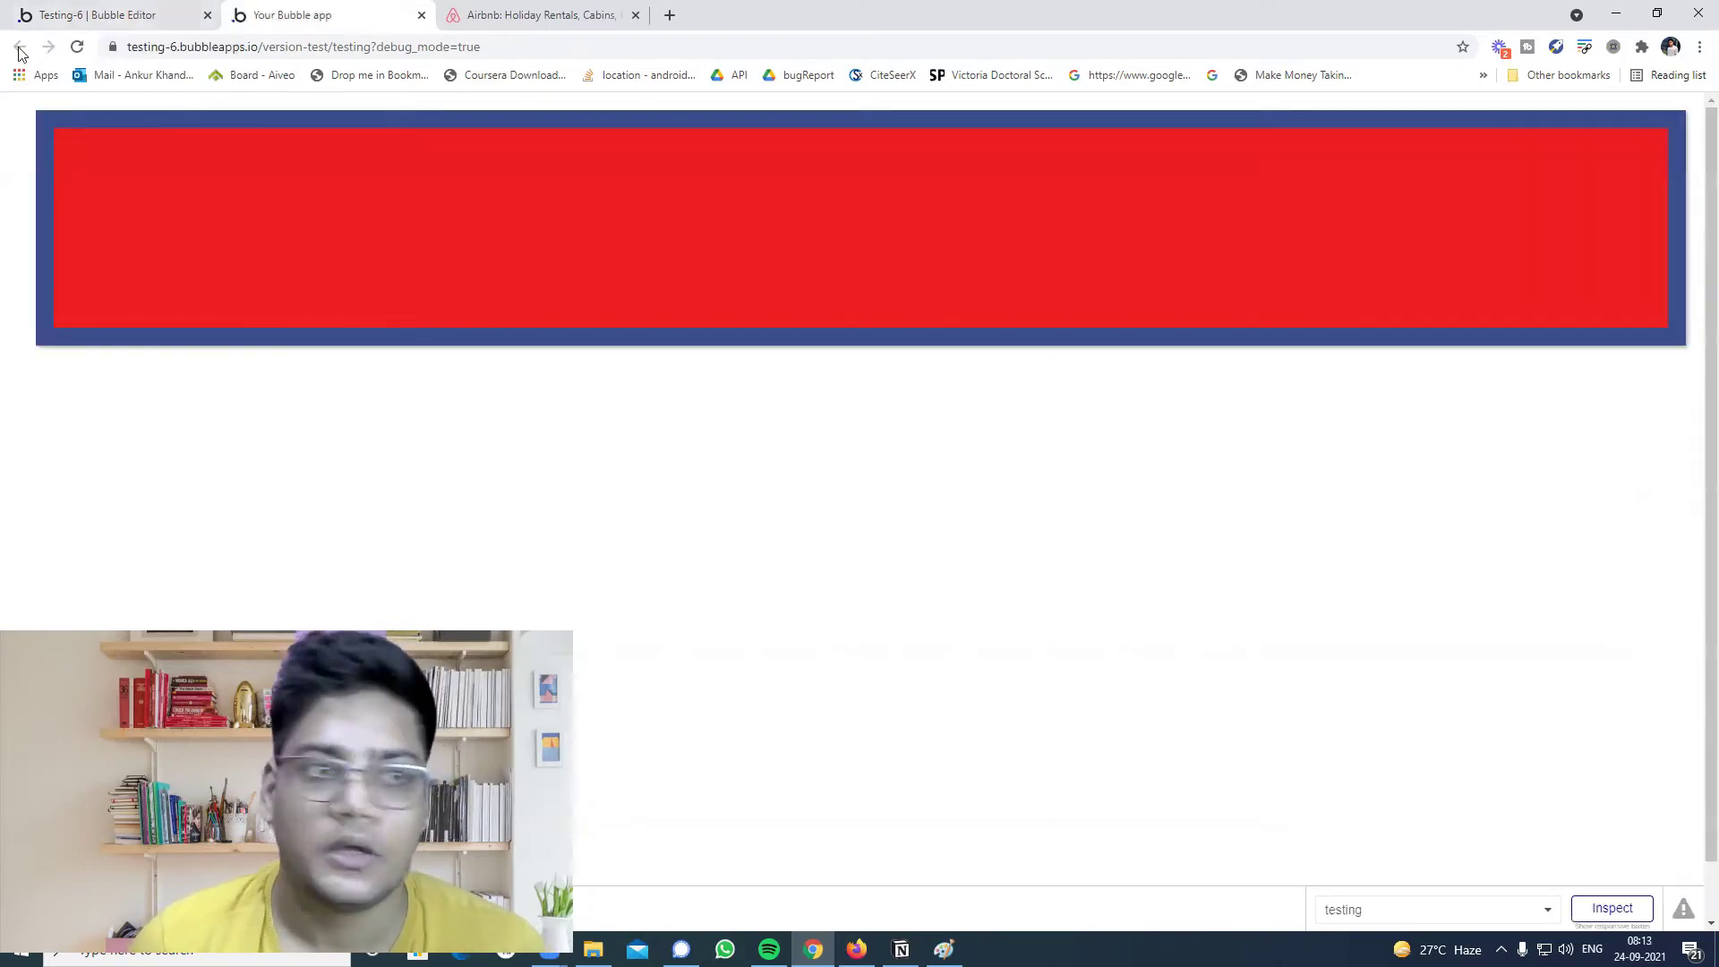
click(146, 8)
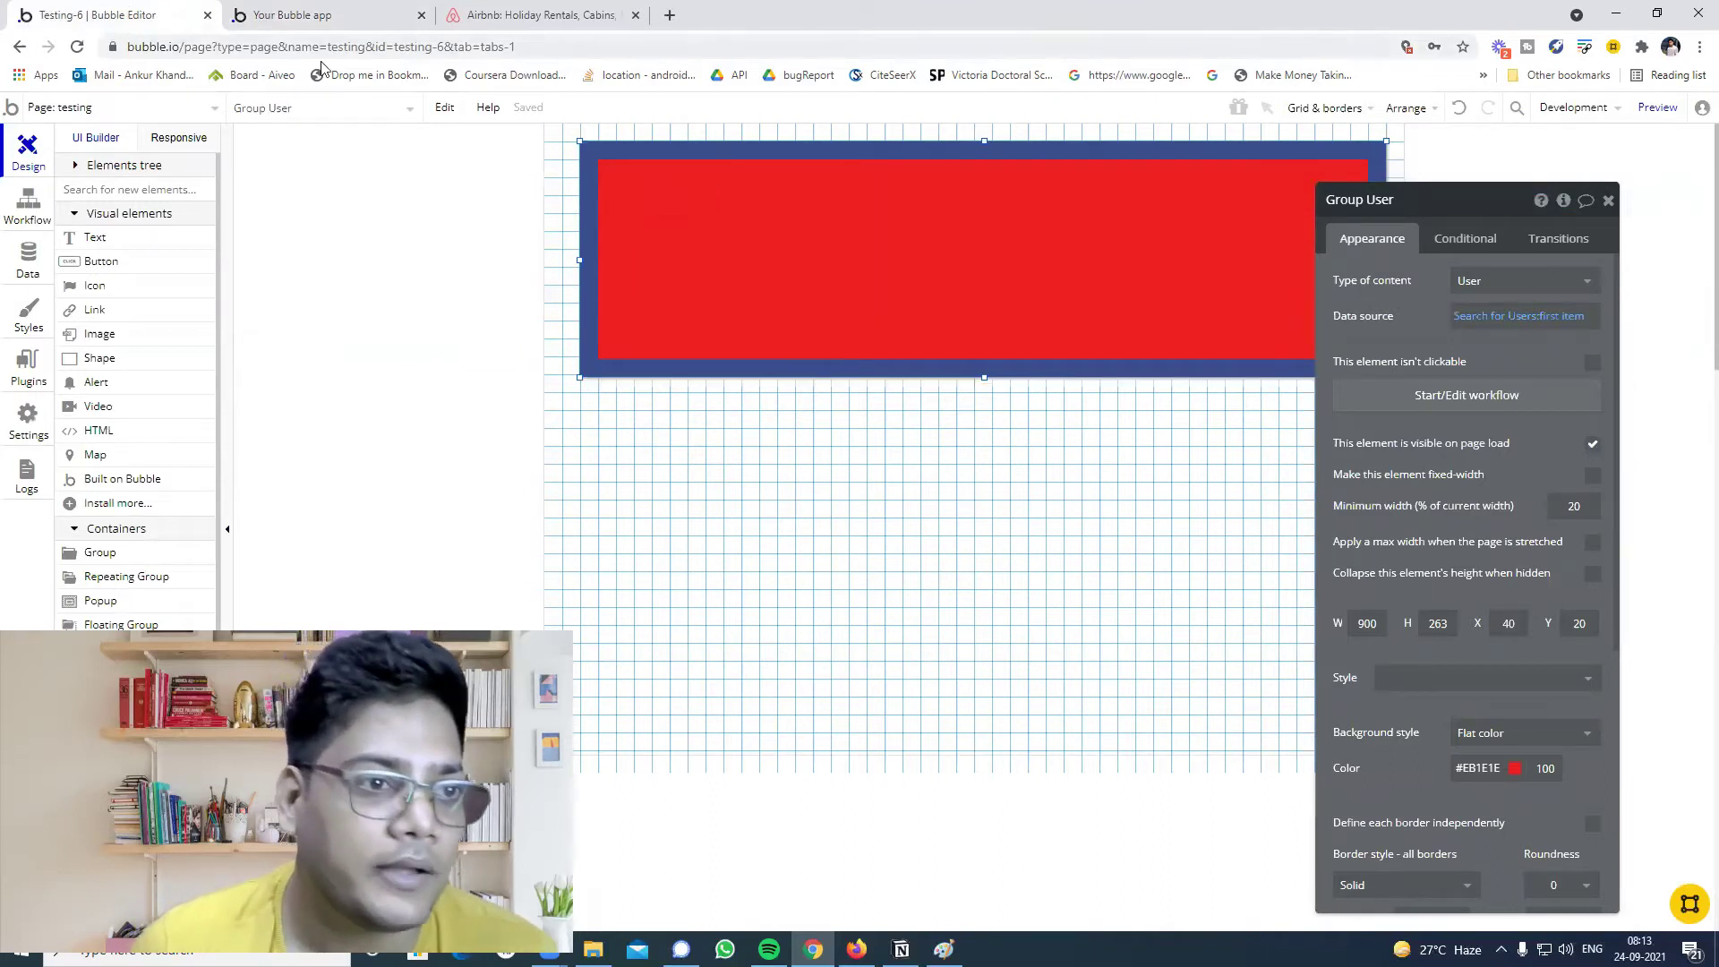
Add a text element inside the red group and move it near the group's upper-left corner, at about X 13, Y 20.
drag(94, 241, 725, 187)
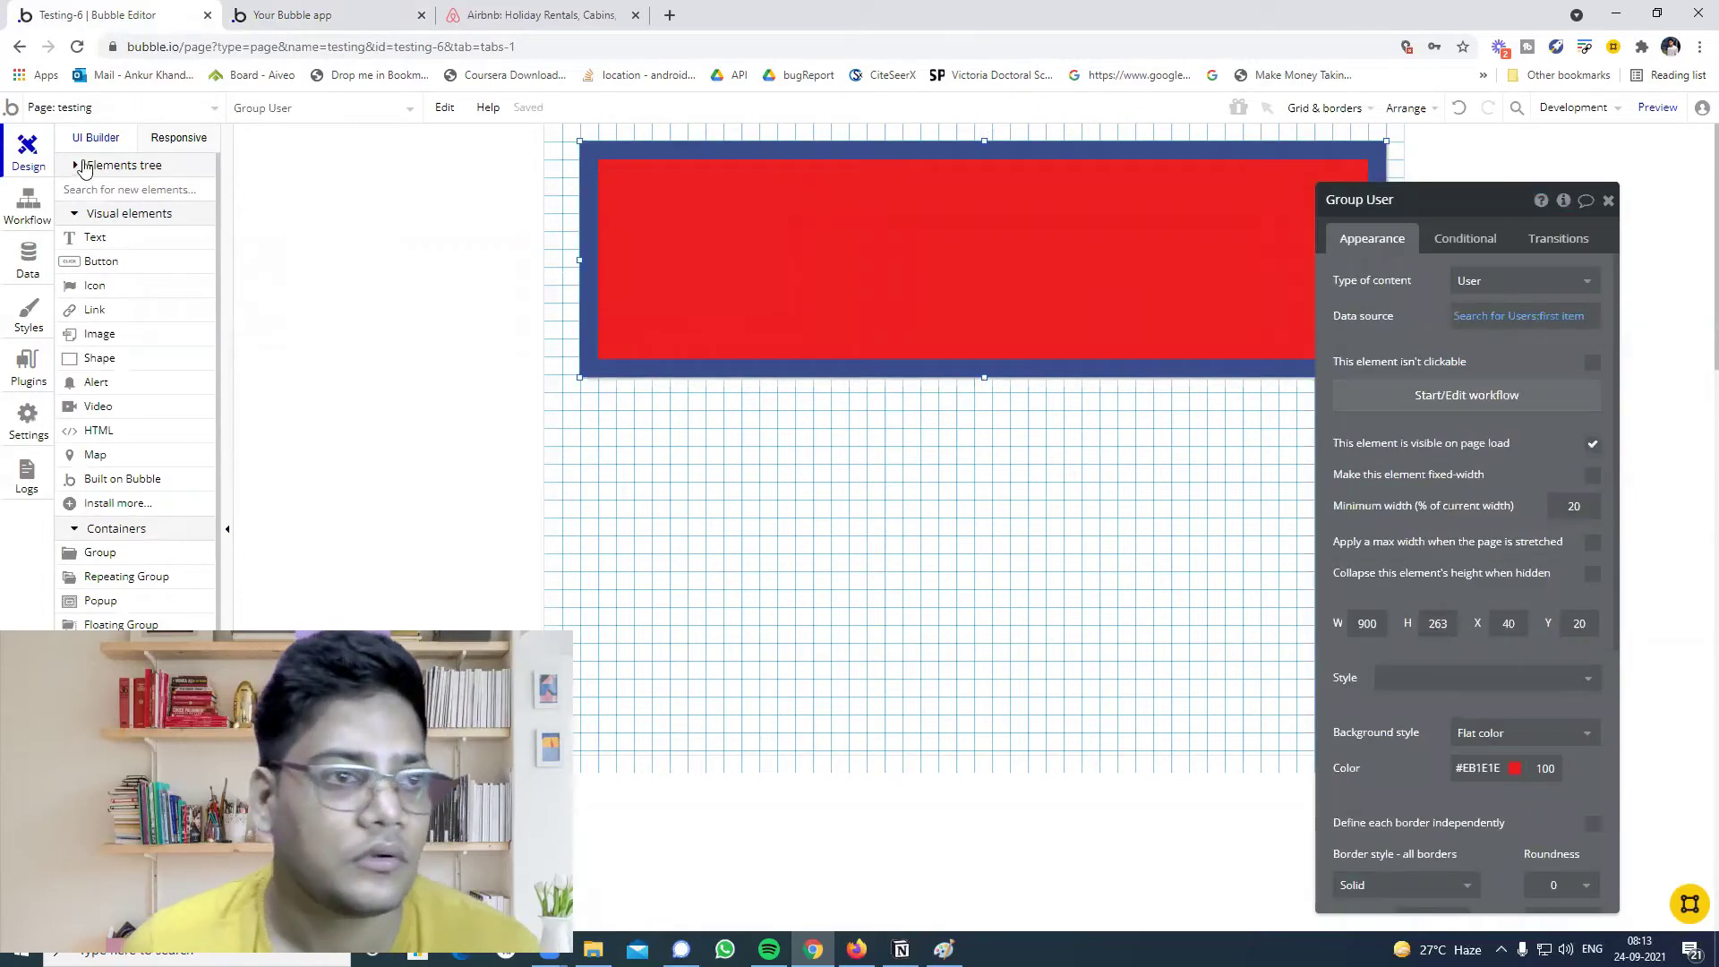
click(84, 165)
click(88, 234)
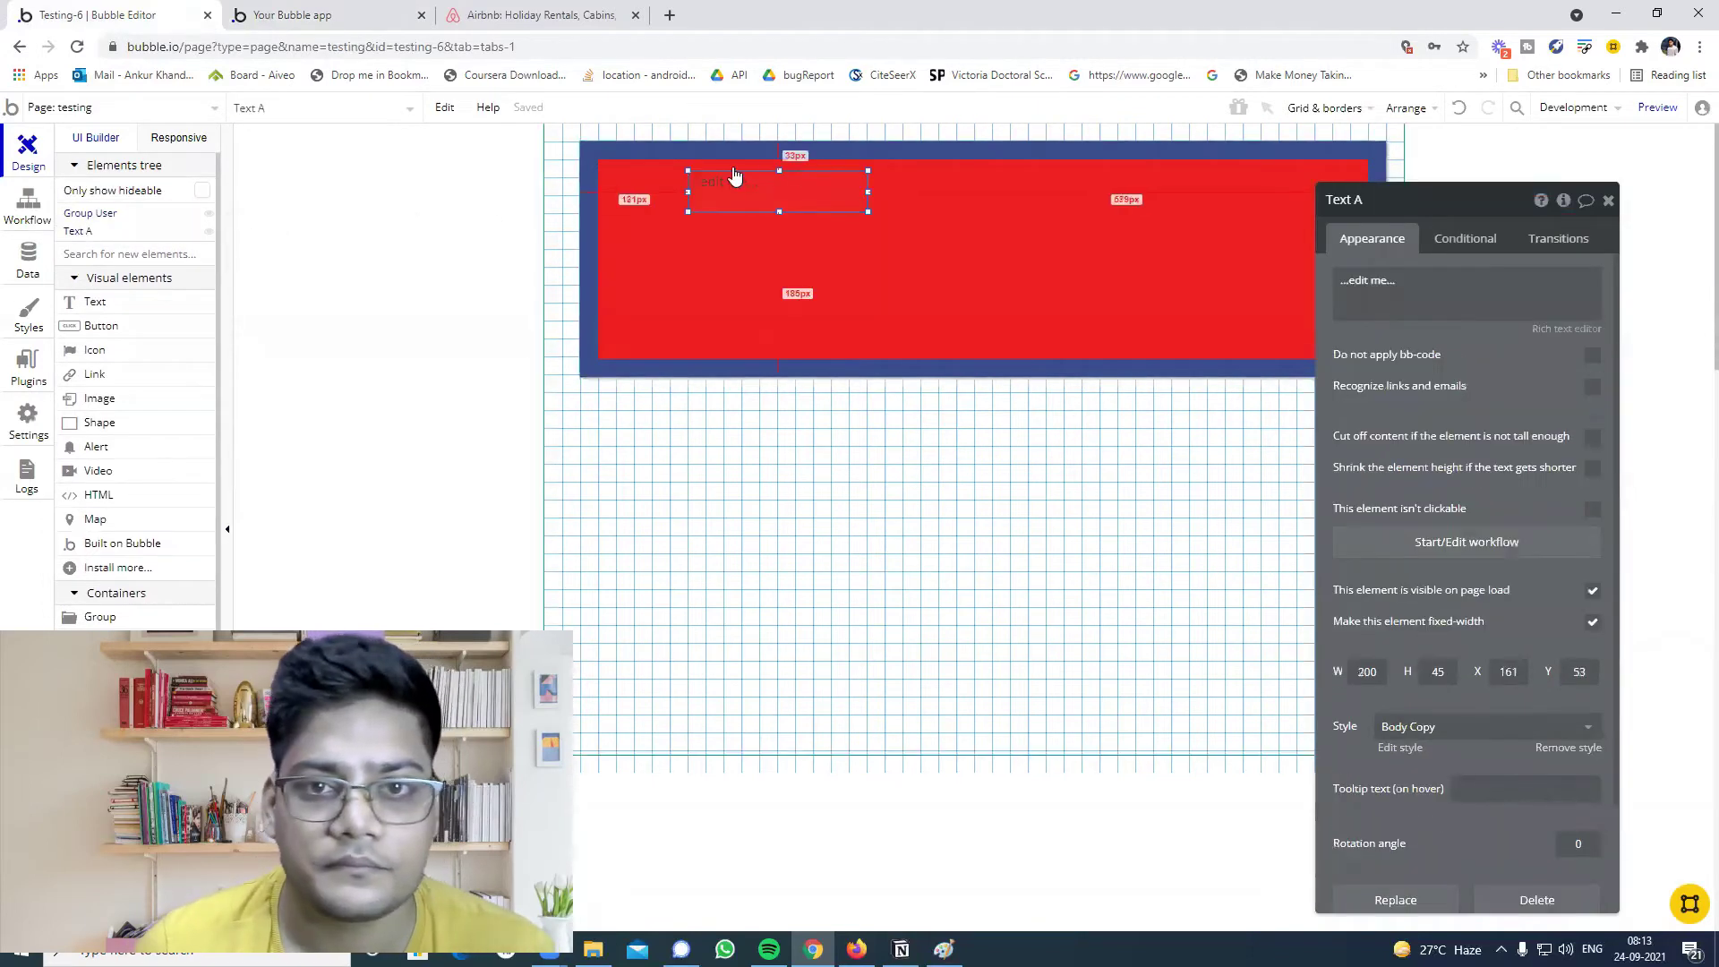
drag(733, 181, 644, 205)
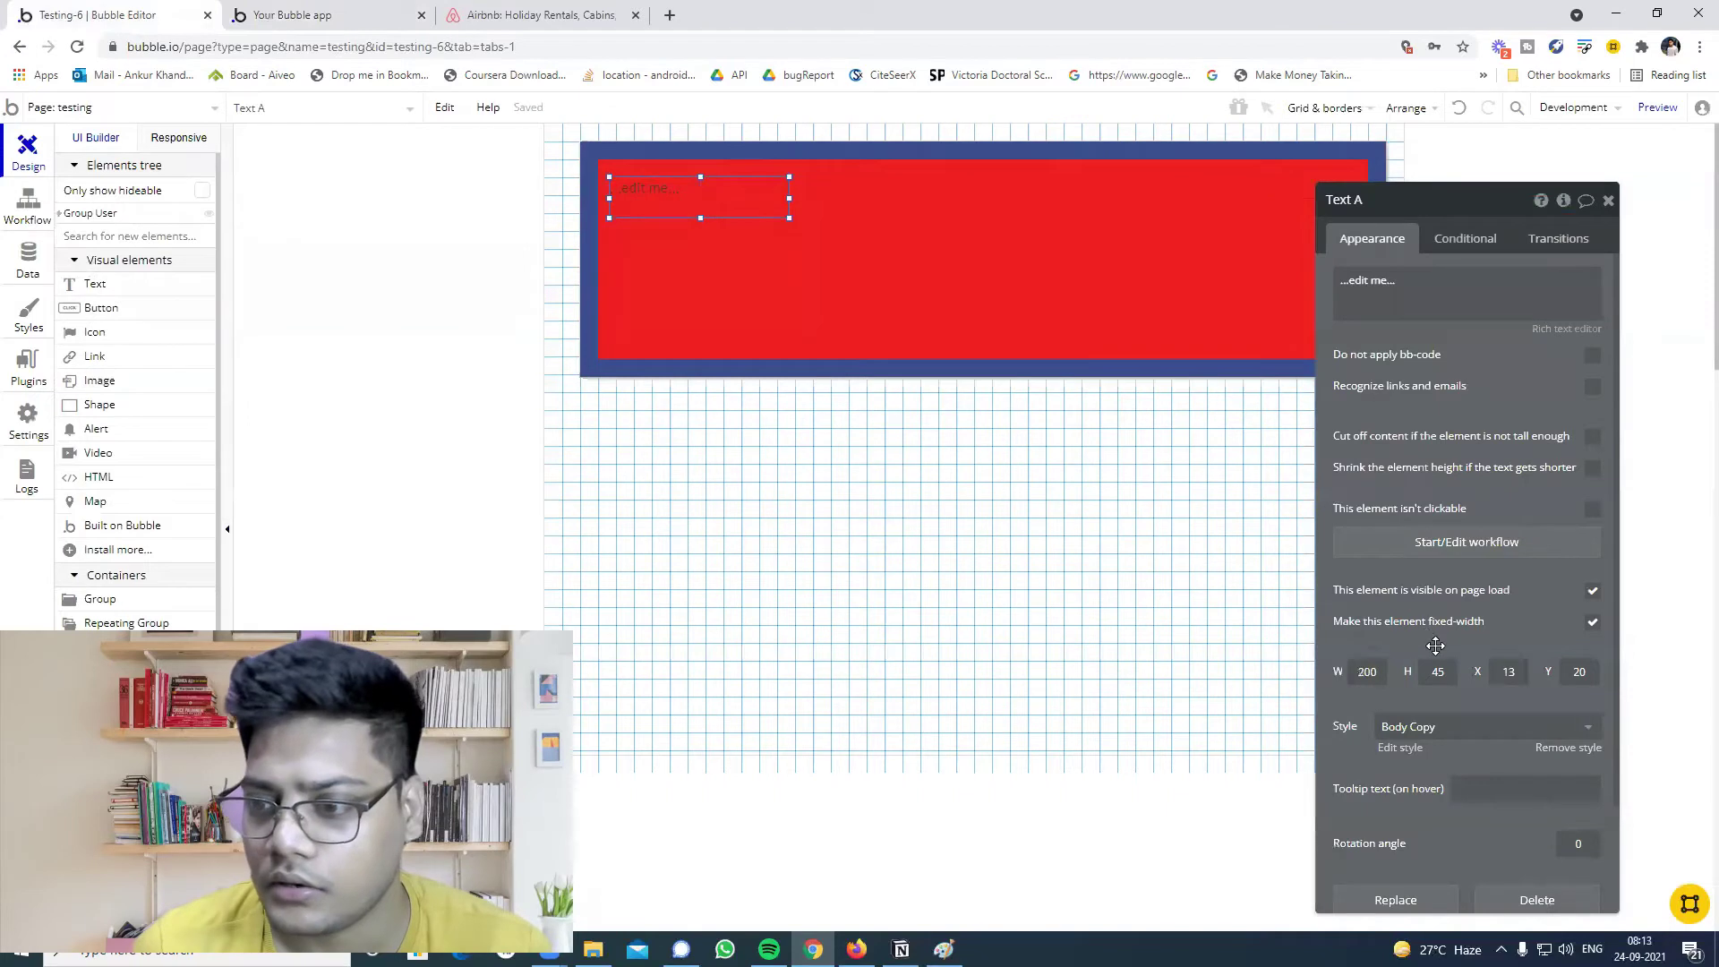
Detach the text element's Body Copy style and set its font color to near-white #E7EFF0.
scroll(1435, 646, down, 2)
click(1554, 628)
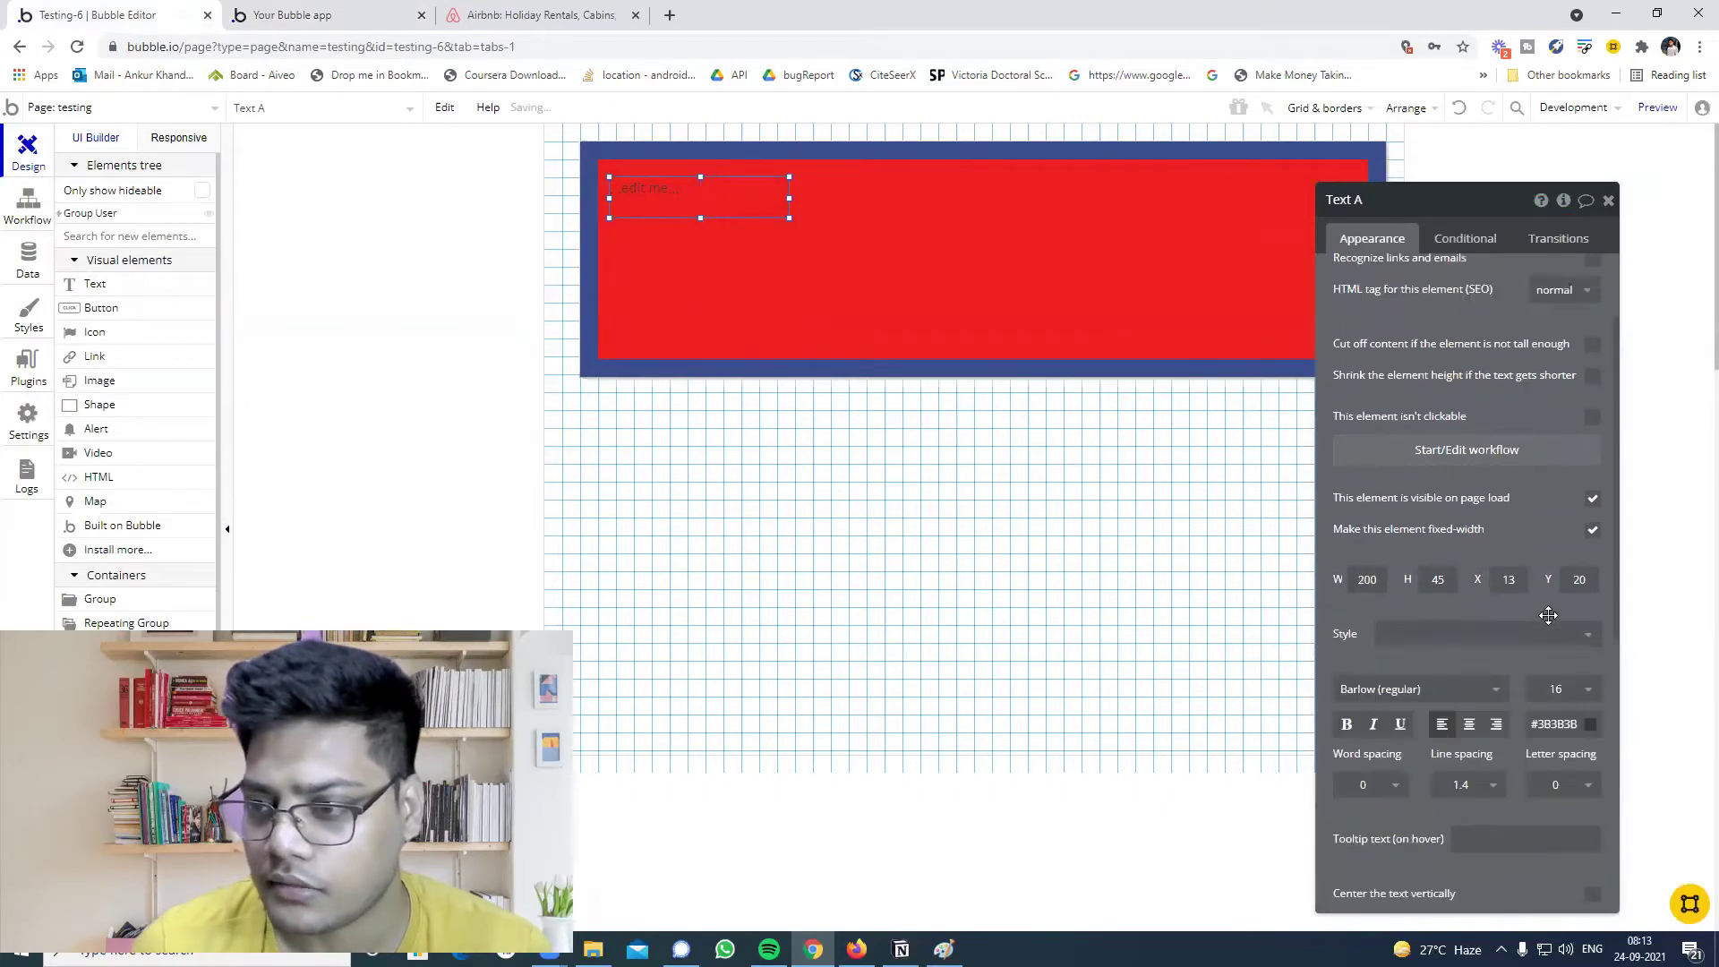
scroll(1546, 614, down, 3)
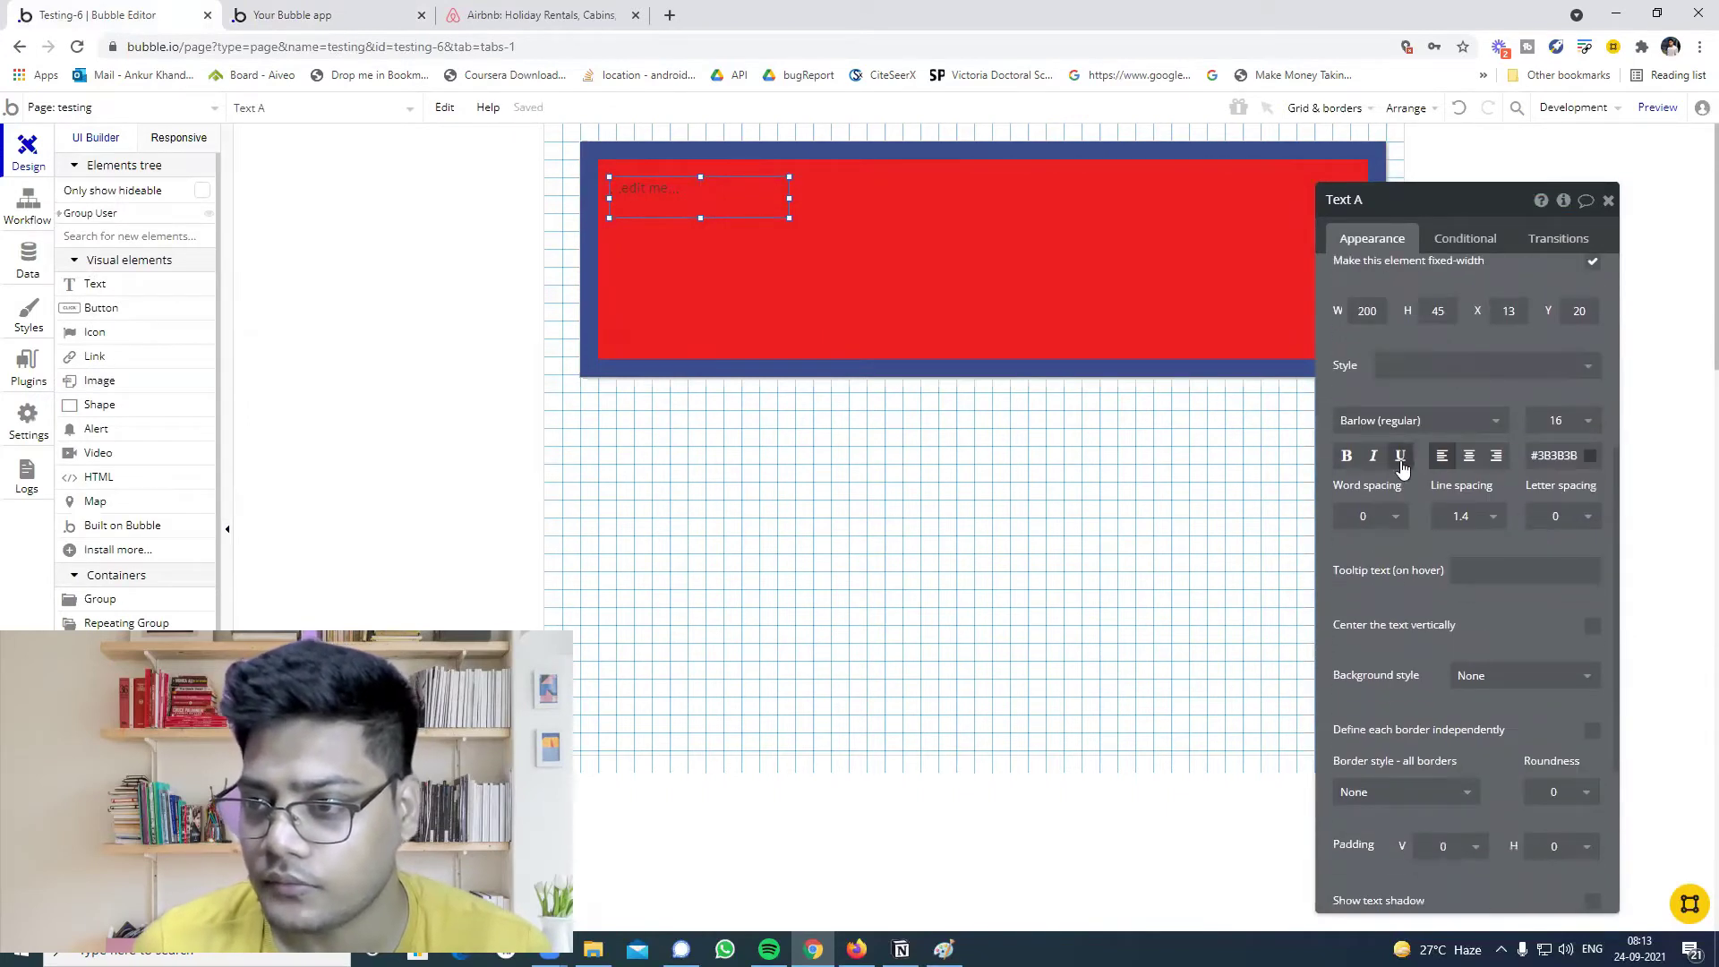
click(1556, 455)
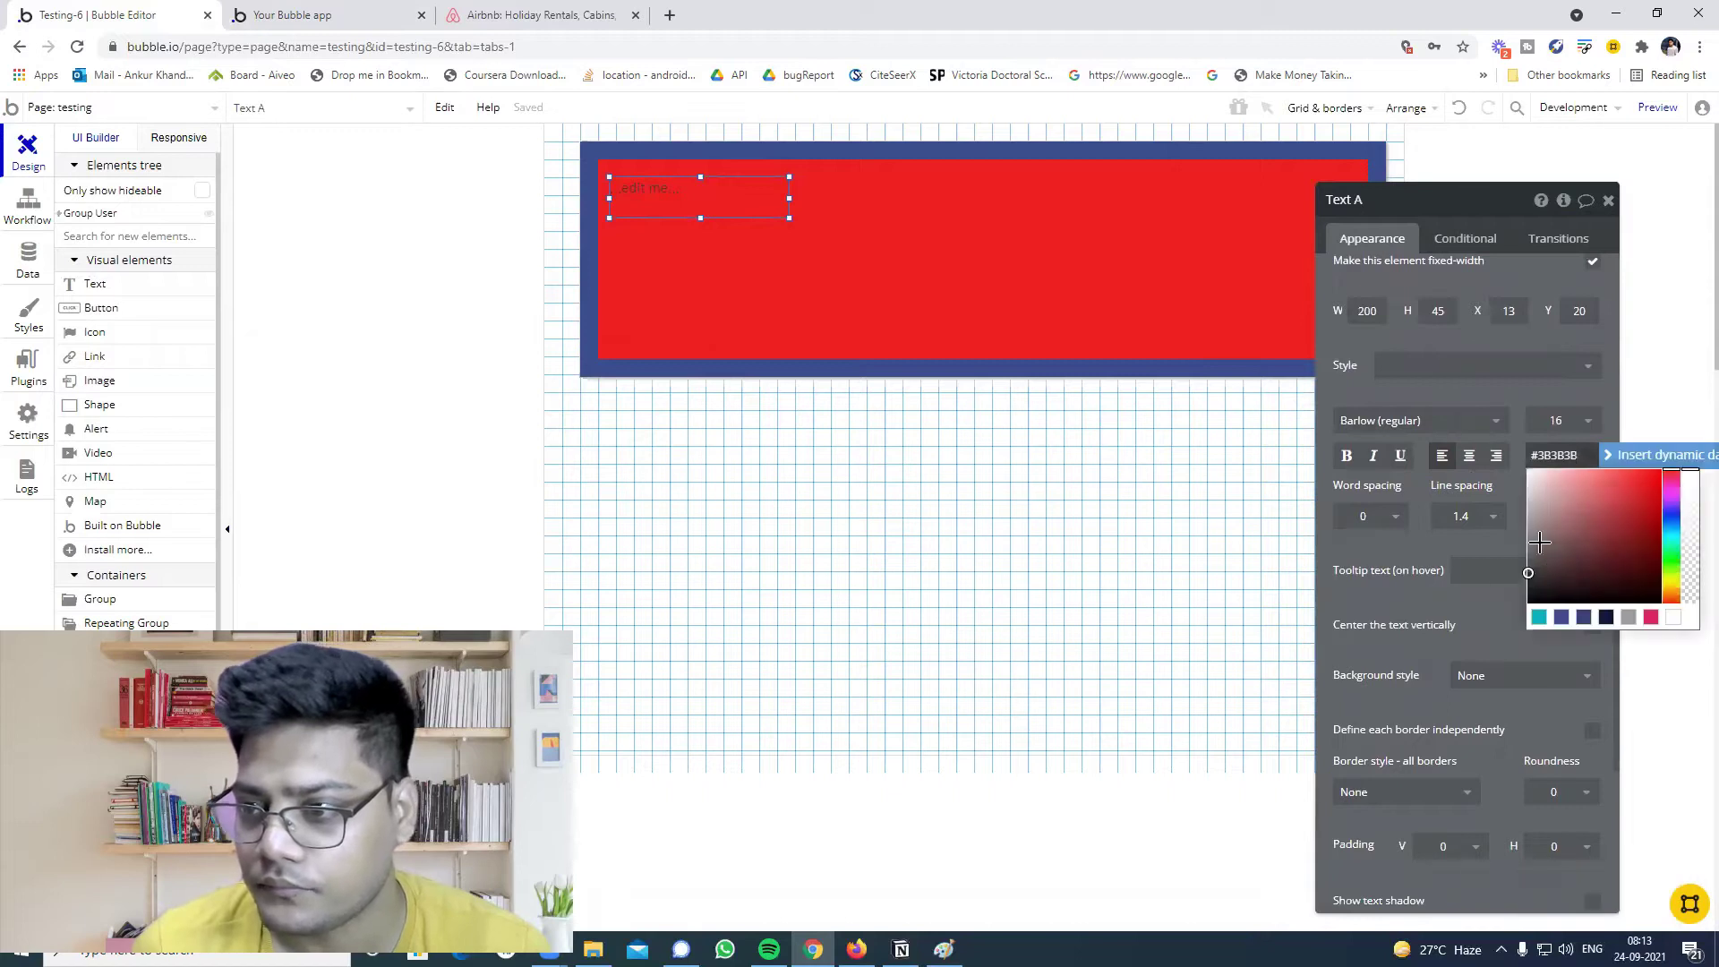
click(1538, 618)
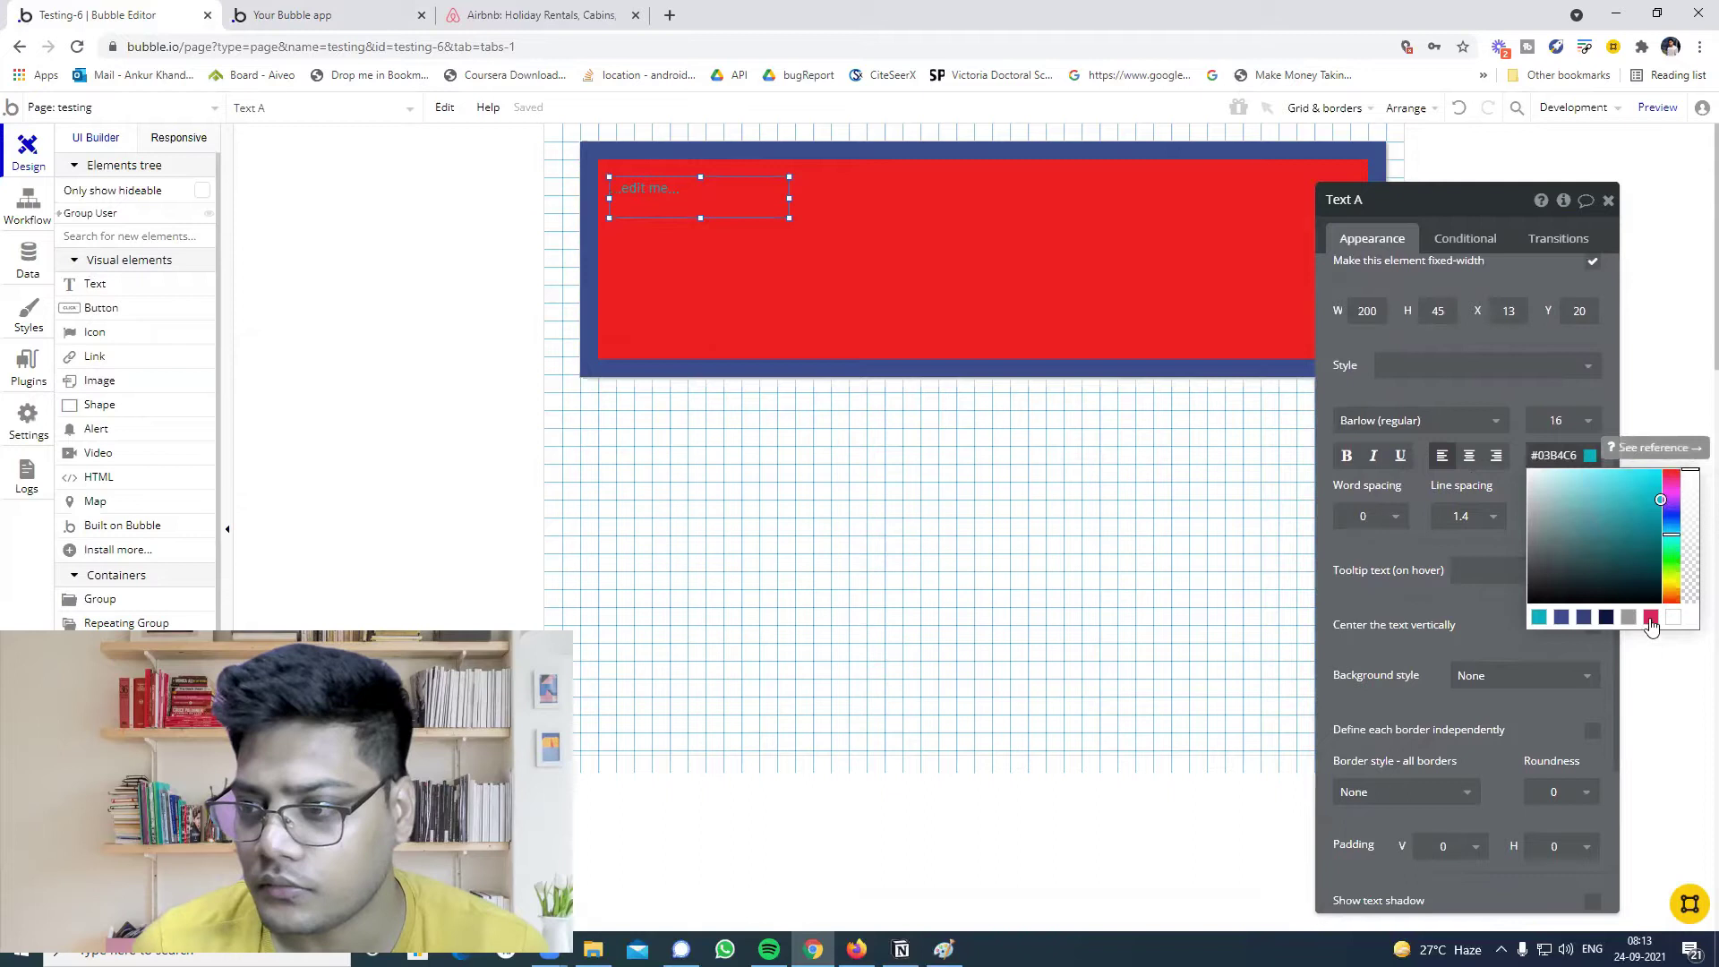
click(1533, 478)
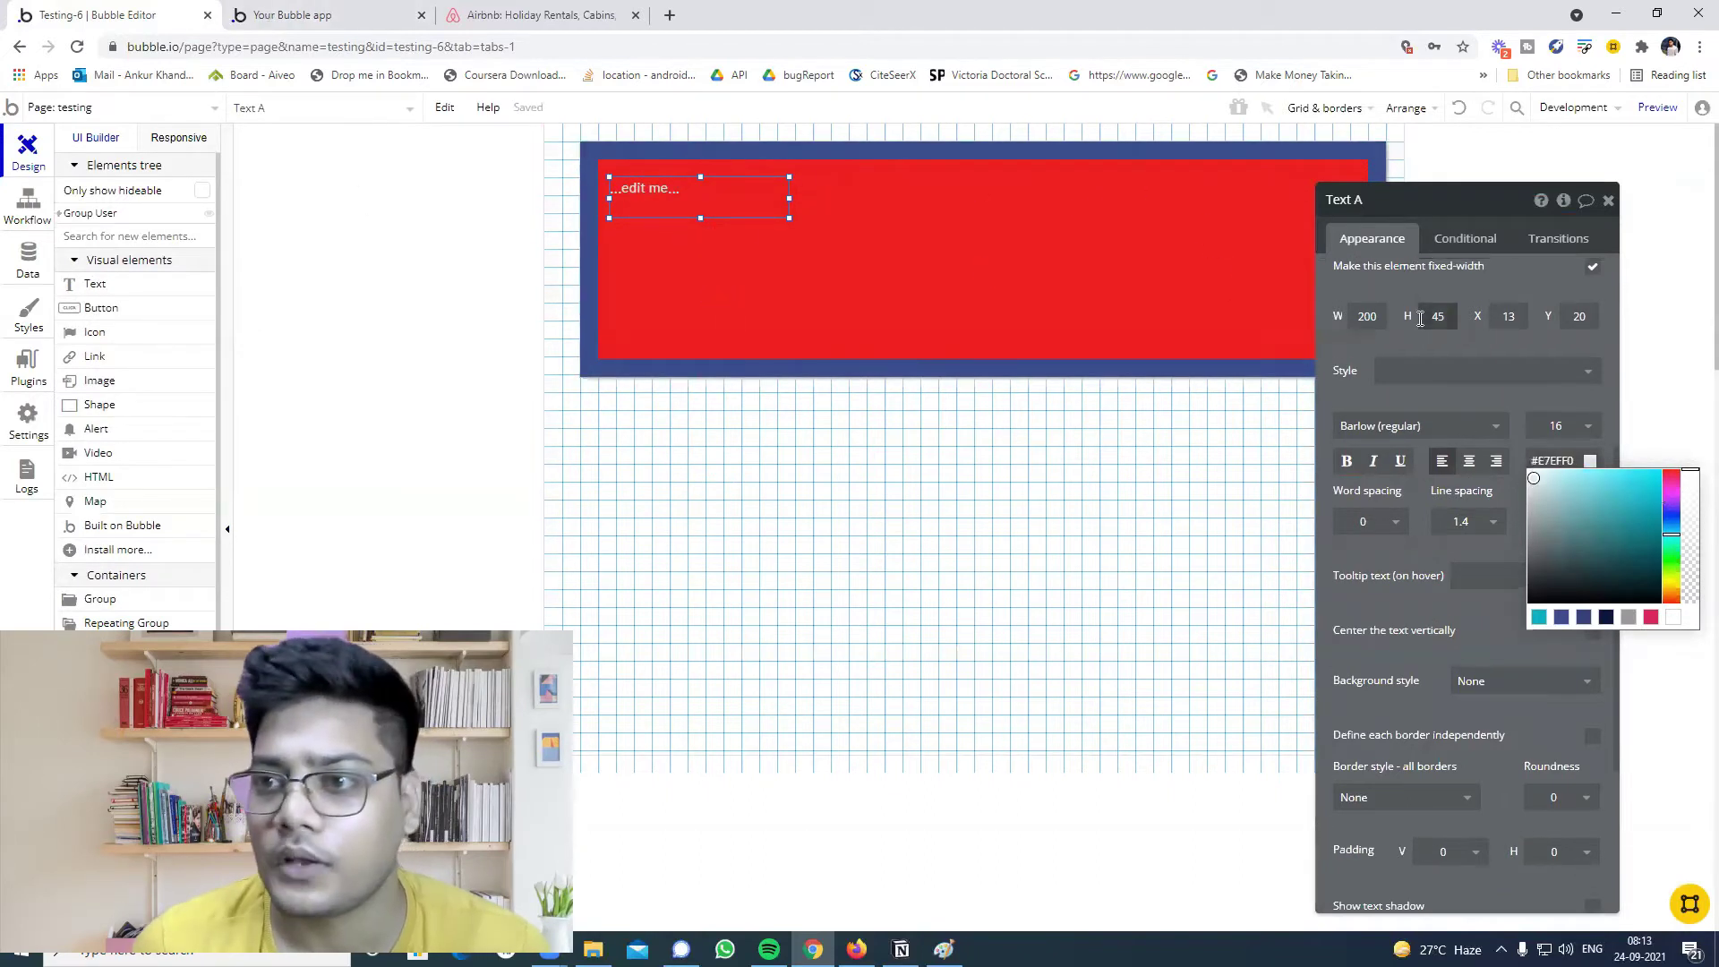
scroll(1420, 319, up, 3)
Refresh the page preview to check the text inside the group, and return to the editor.
click(376, 16)
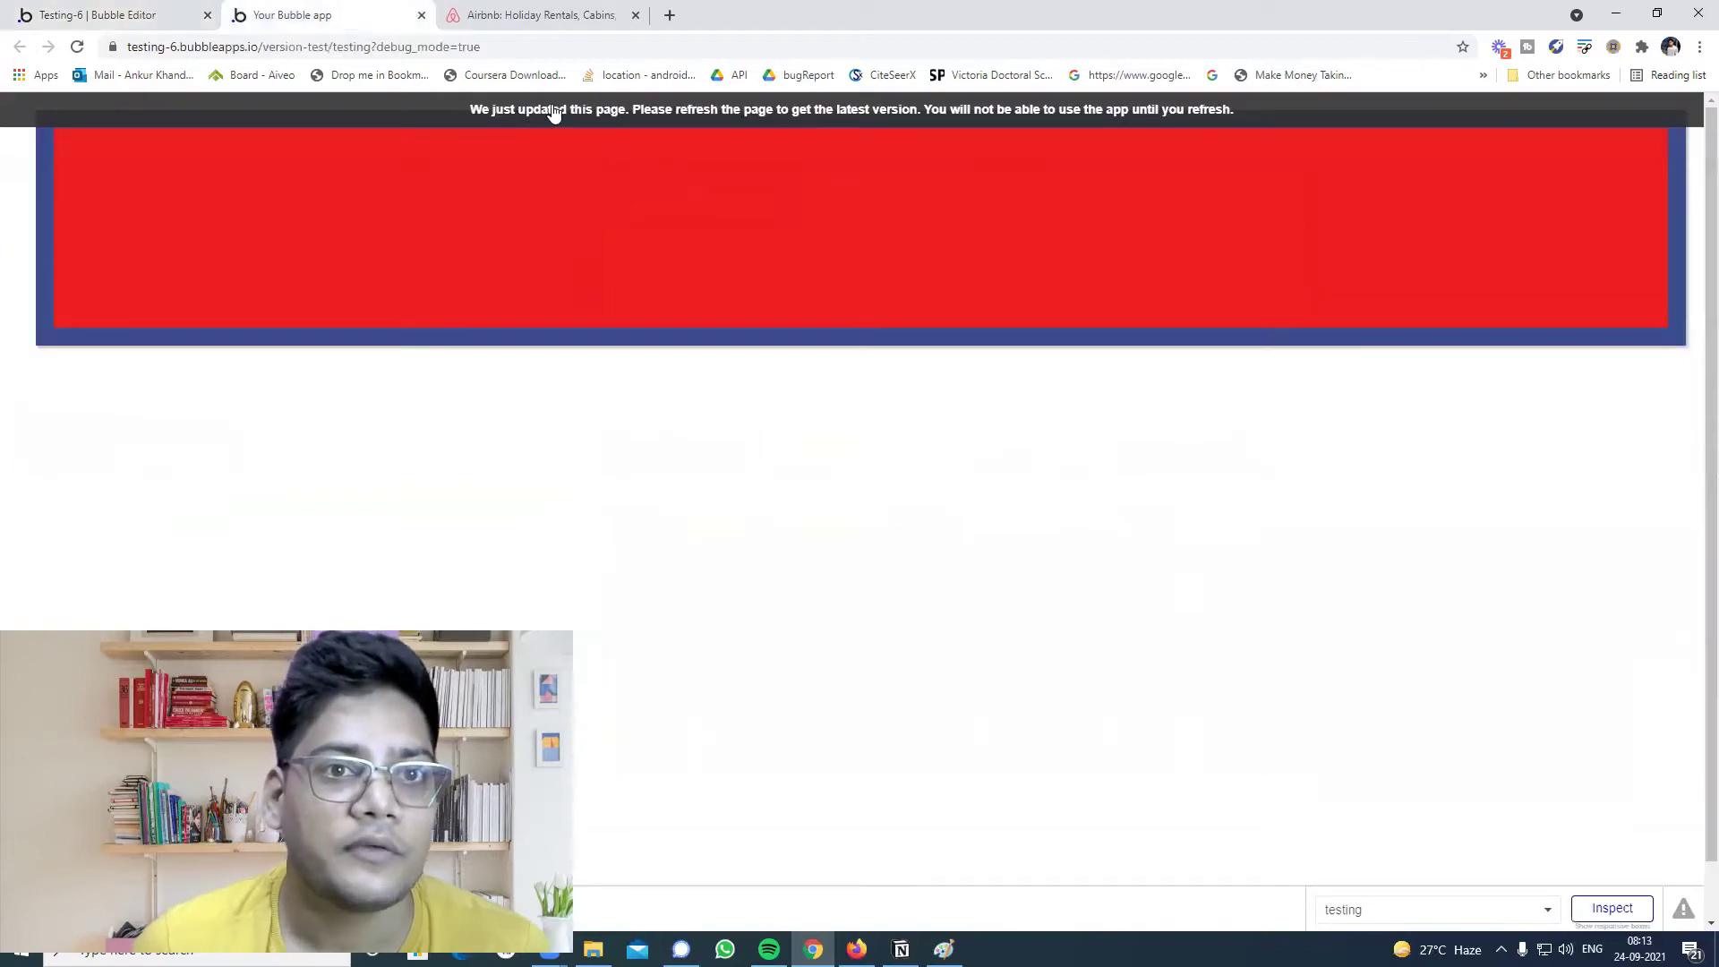
key(F5)
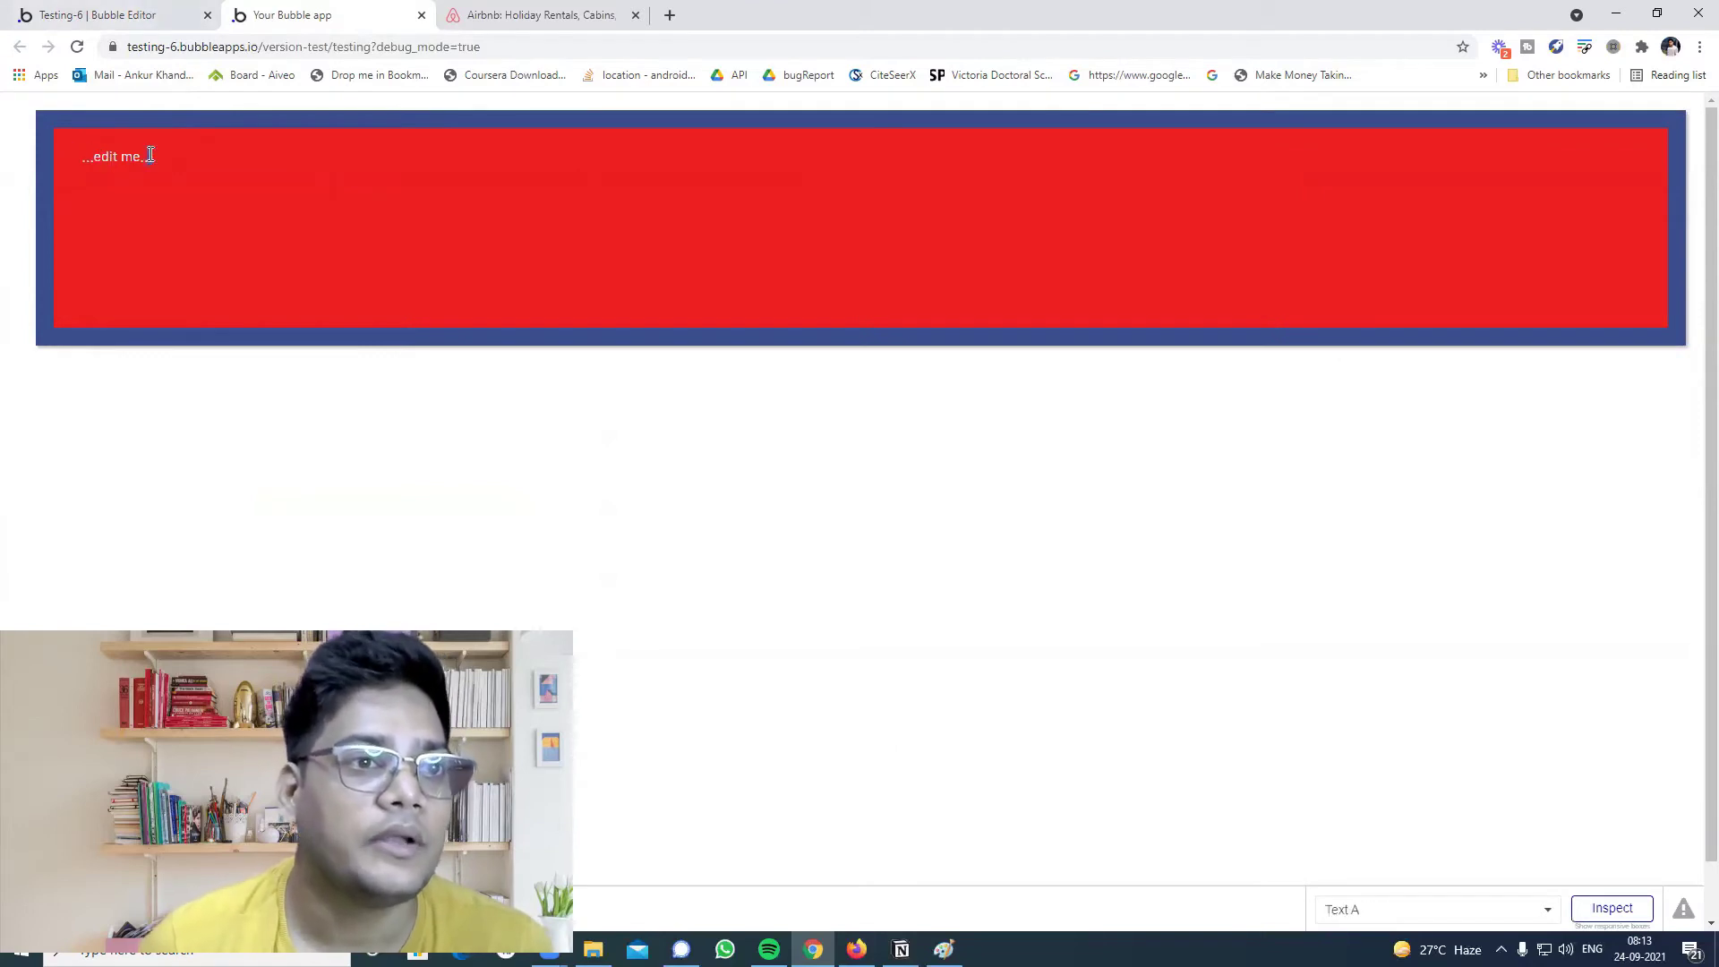
click(123, 10)
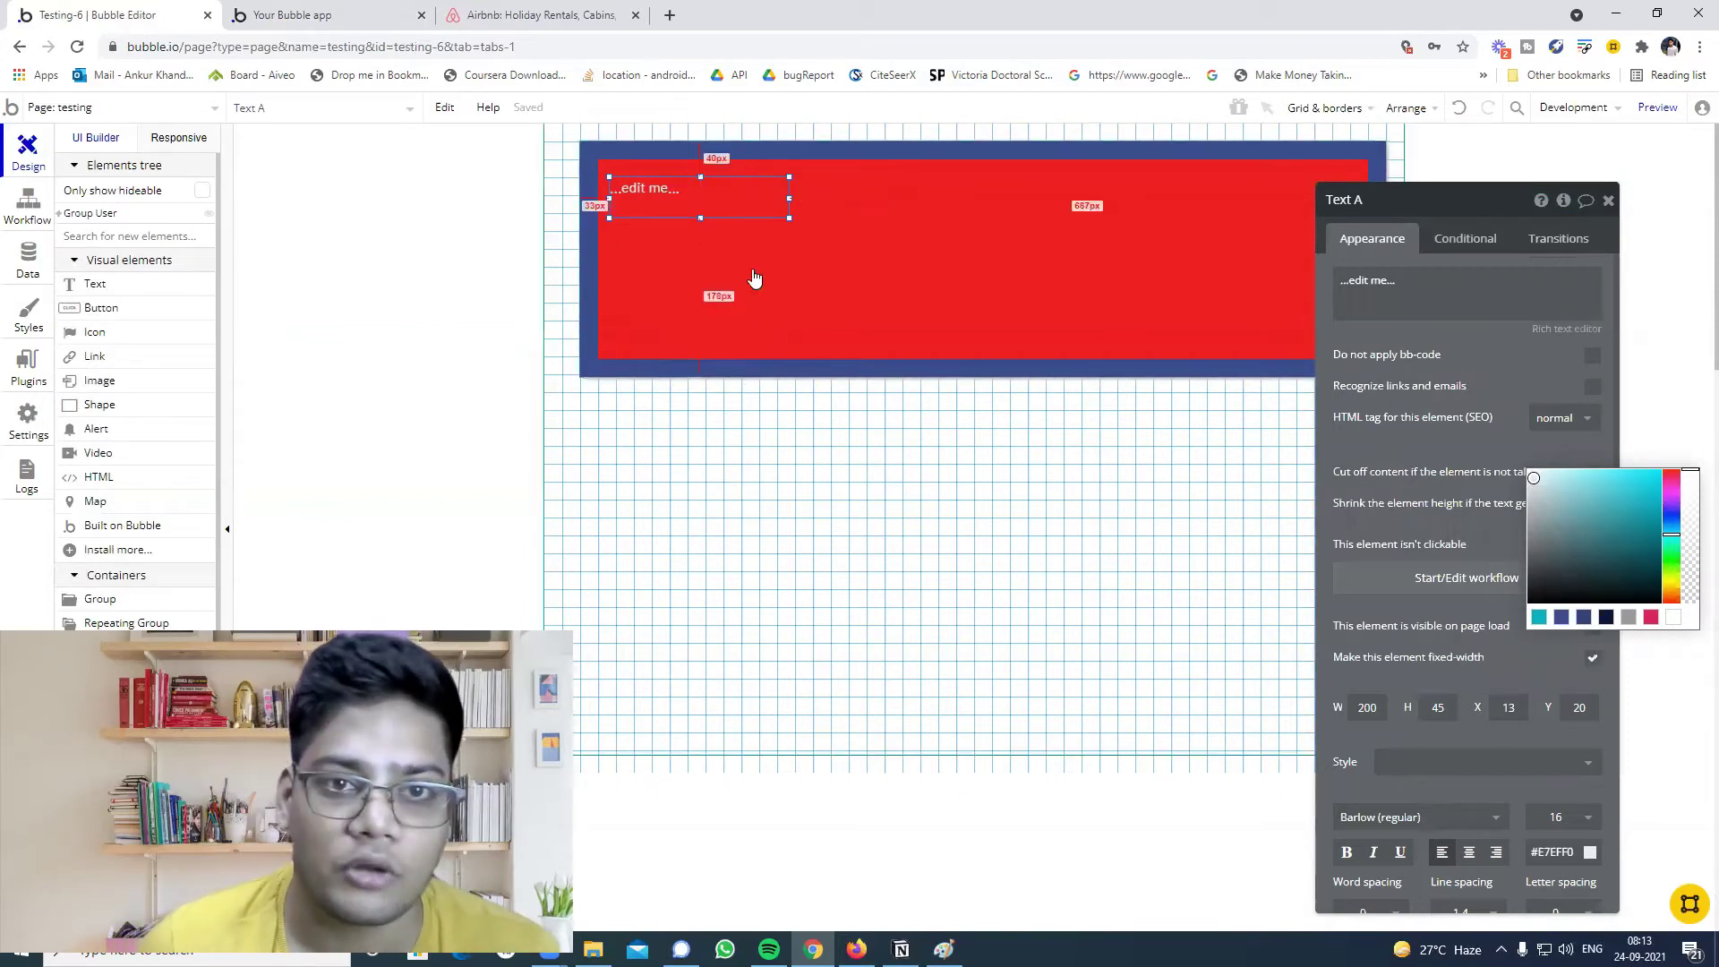
Expand the group in the Elements tree and examine how the text element is nested inside it as a child.
click(82, 215)
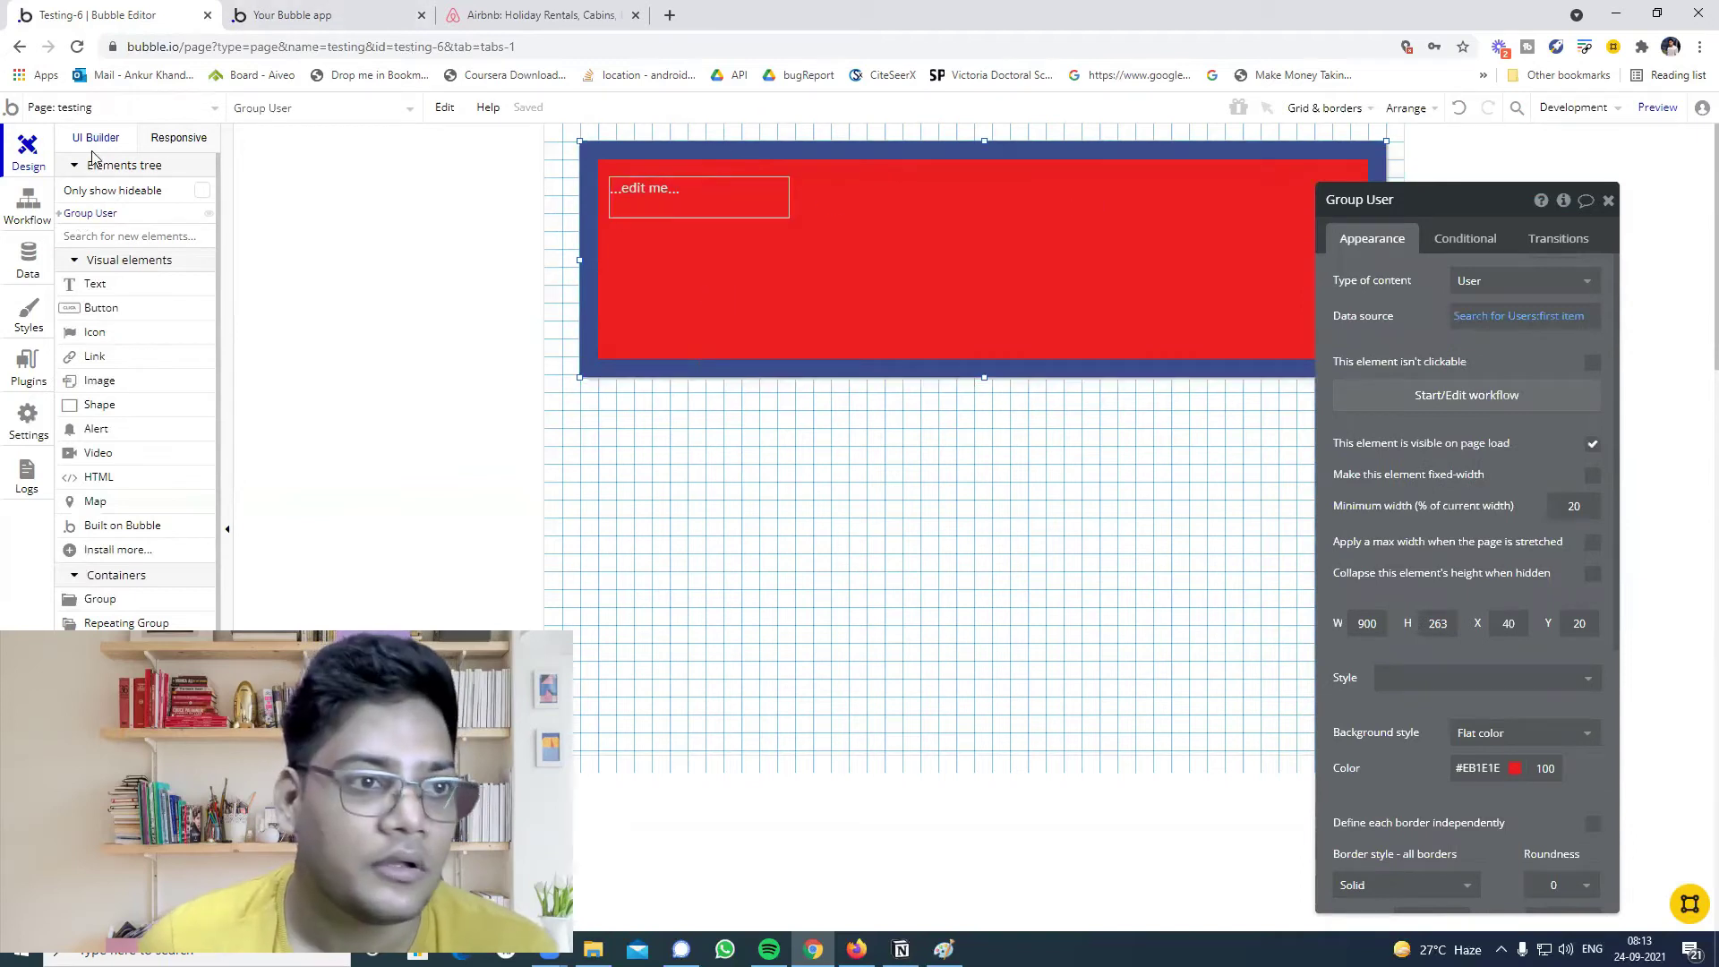
click(60, 213)
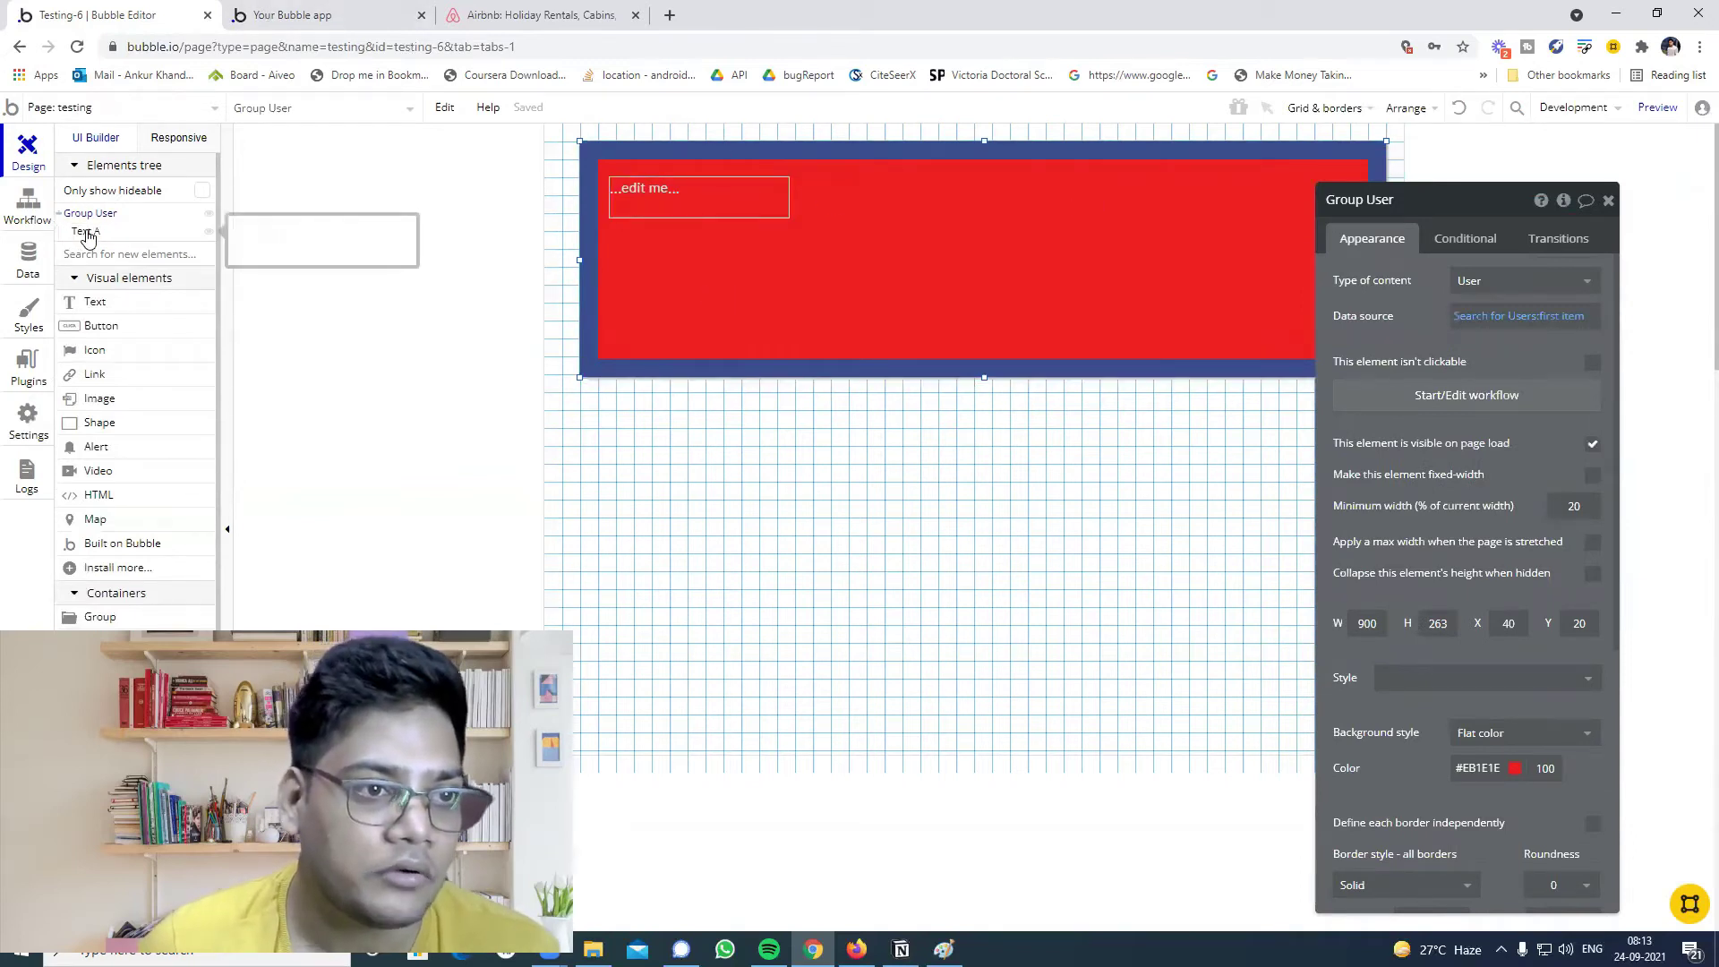
click(85, 231)
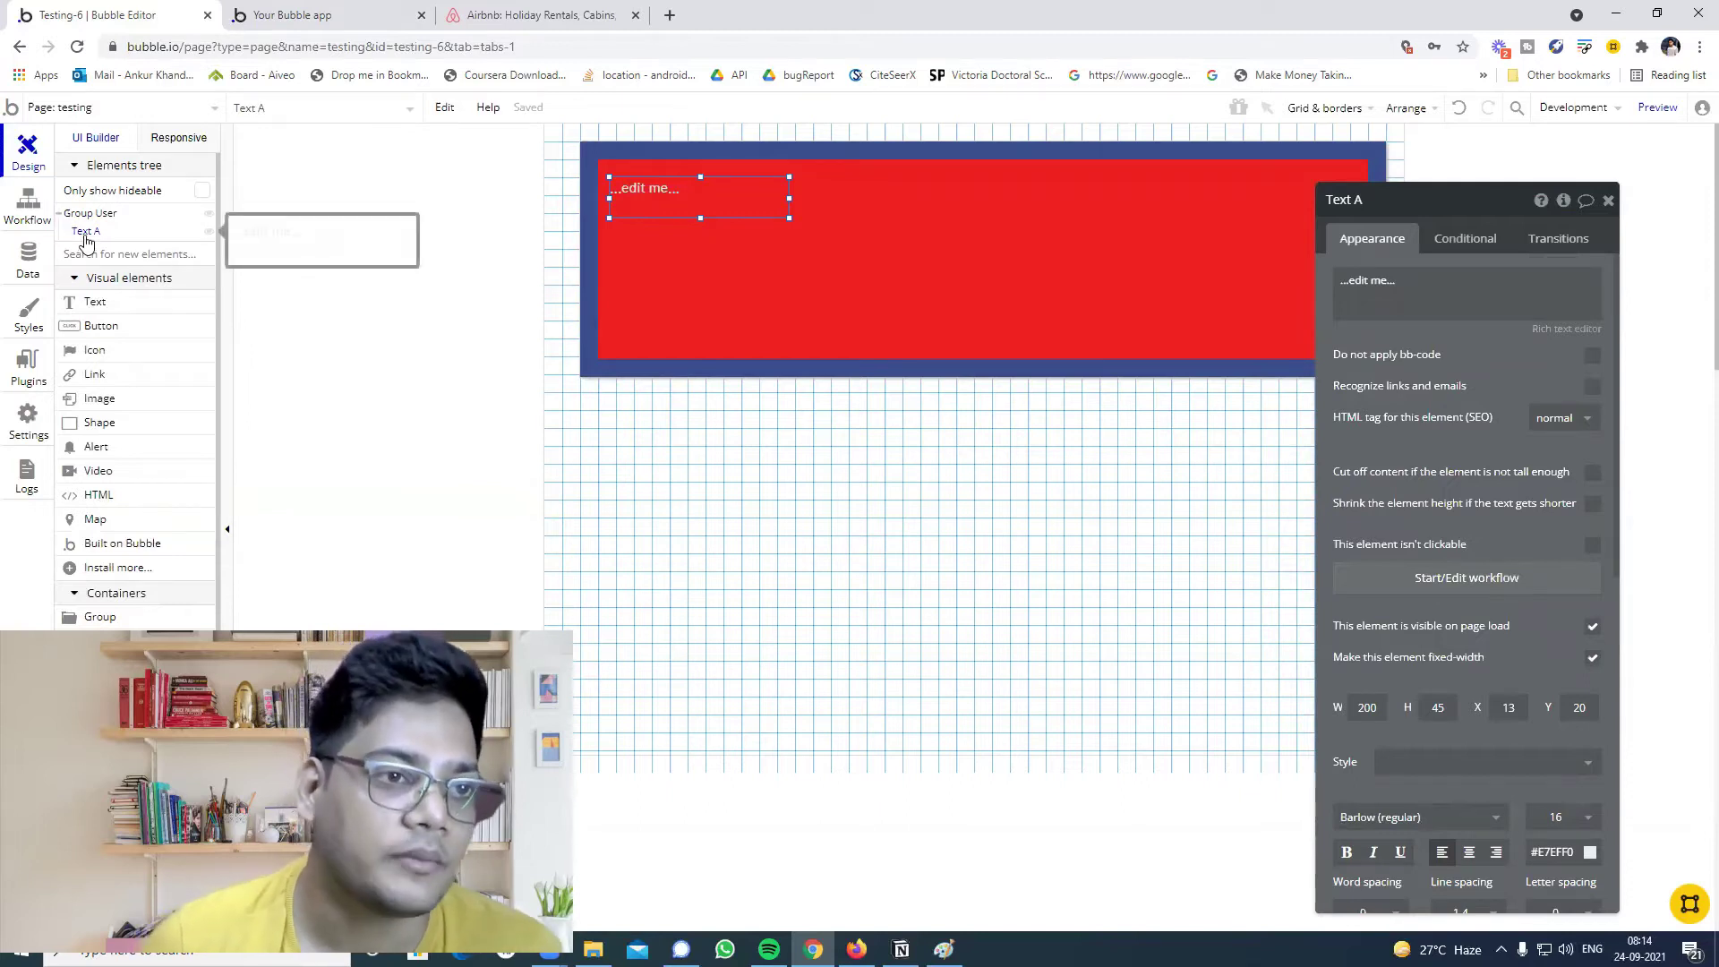
click(957, 238)
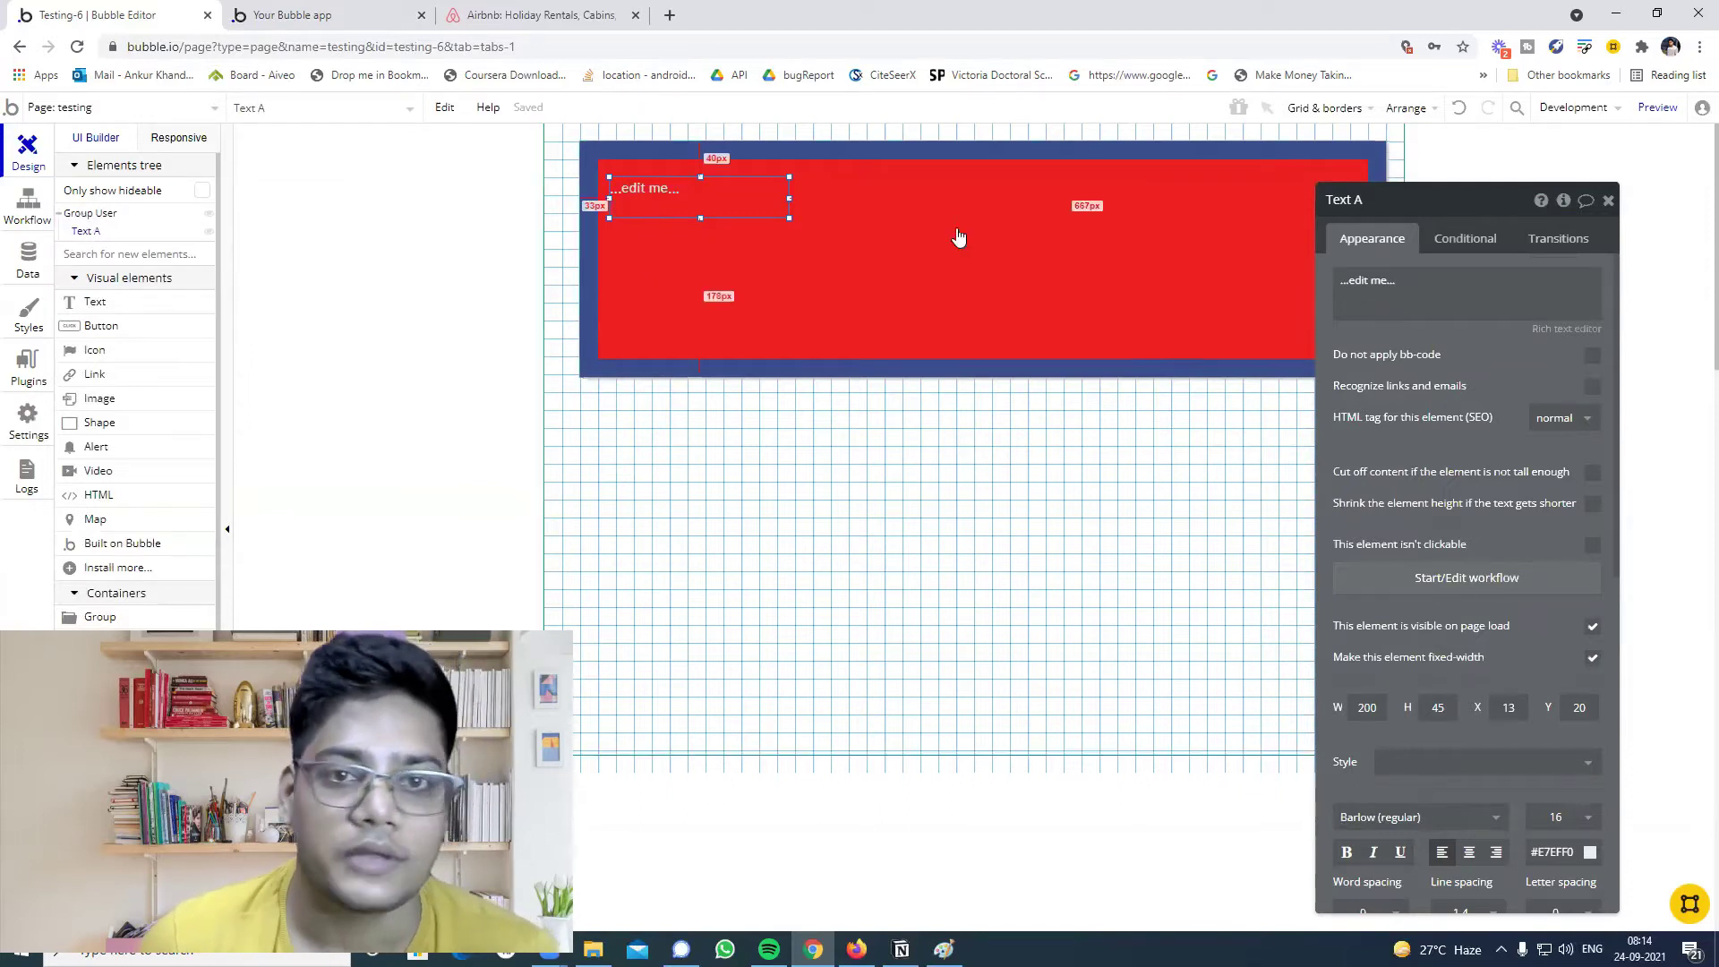
click(732, 183)
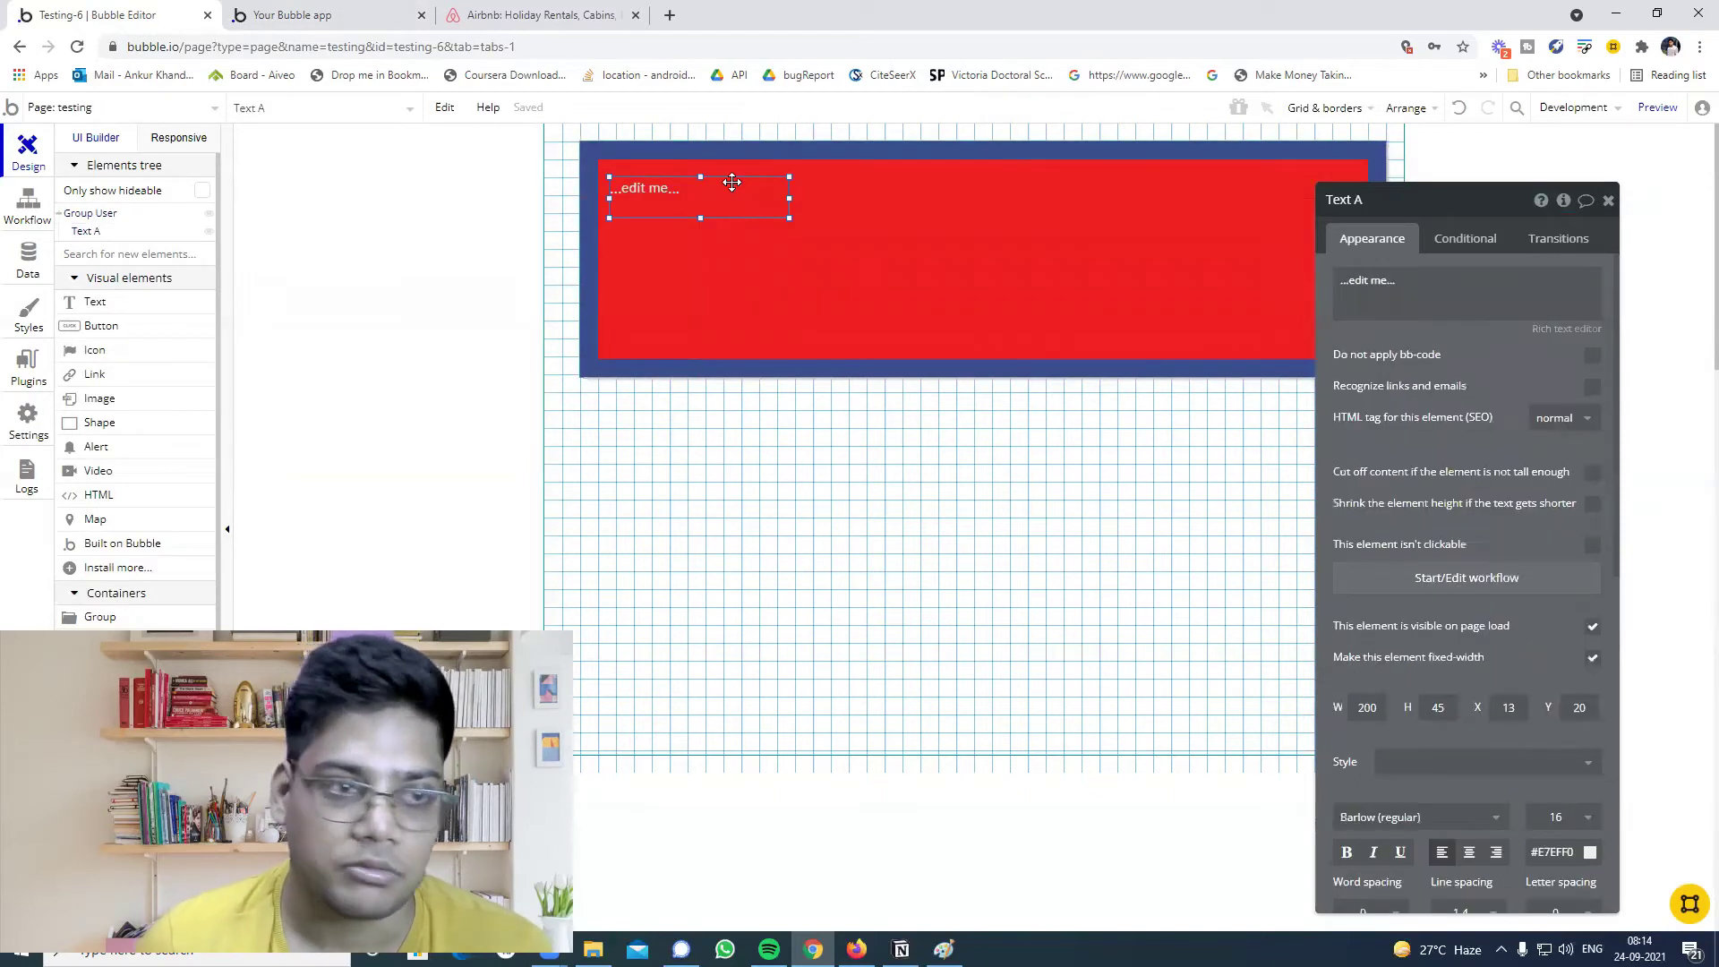
Delete the red group together with its text element from the testing page.
click(1607, 201)
click(926, 300)
key(Delete)
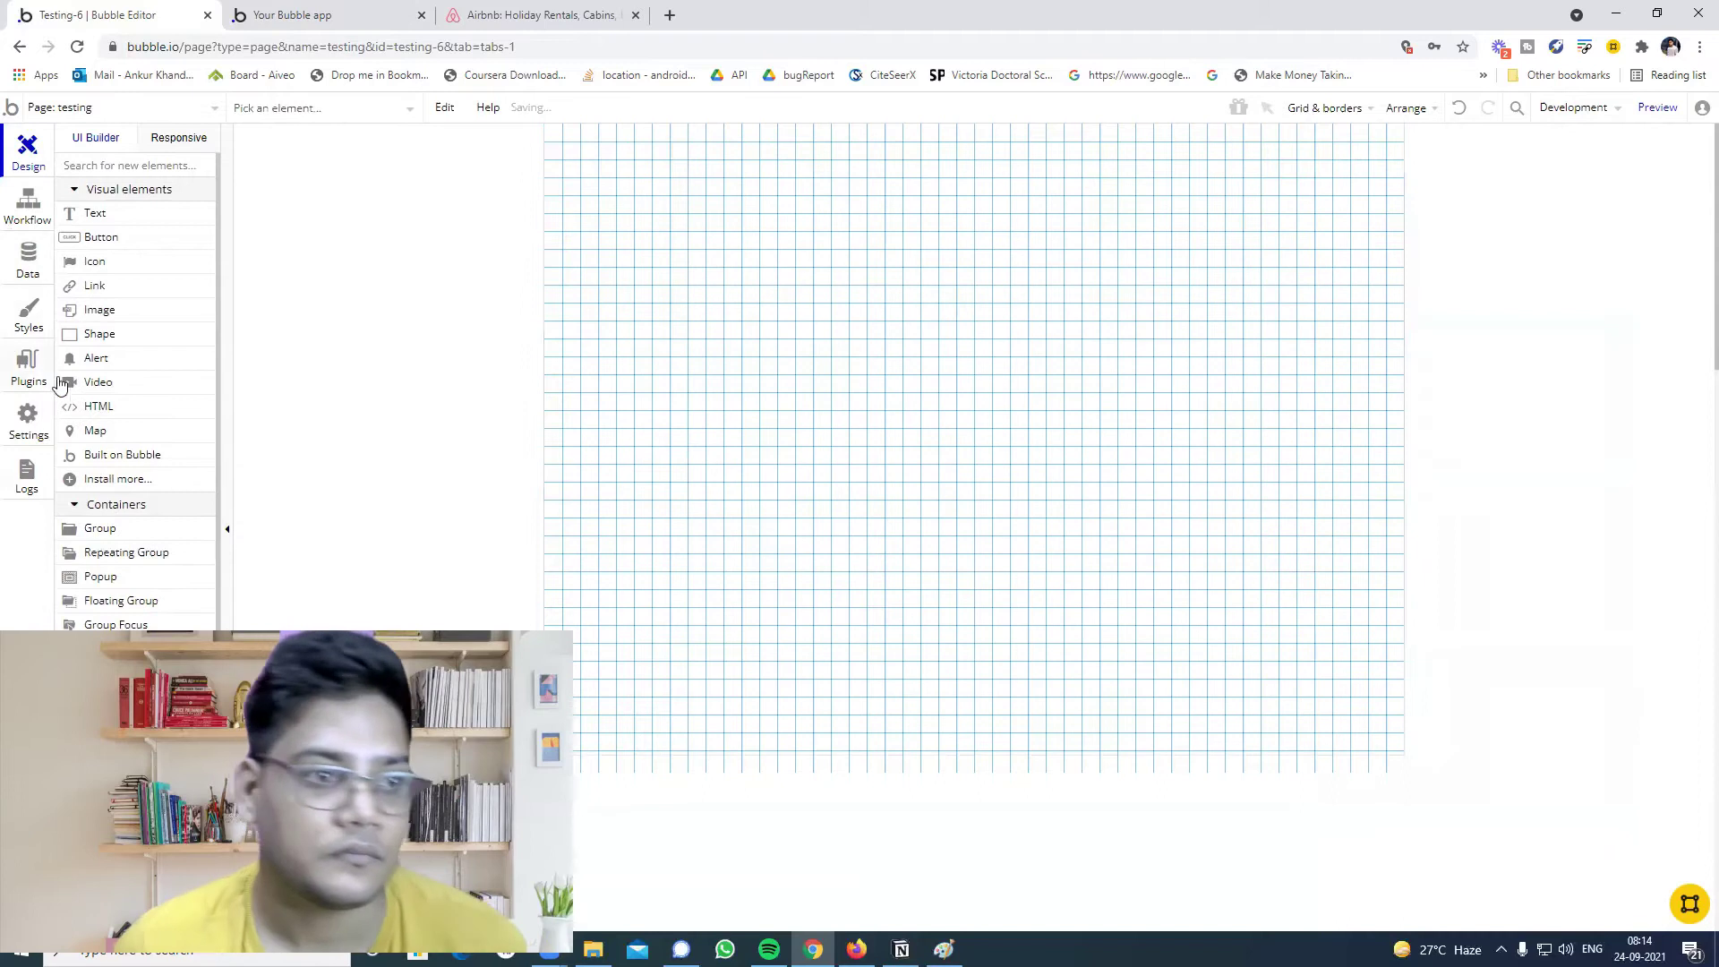
scroll(143, 461, down, 1)
drag(144, 448, 739, 224)
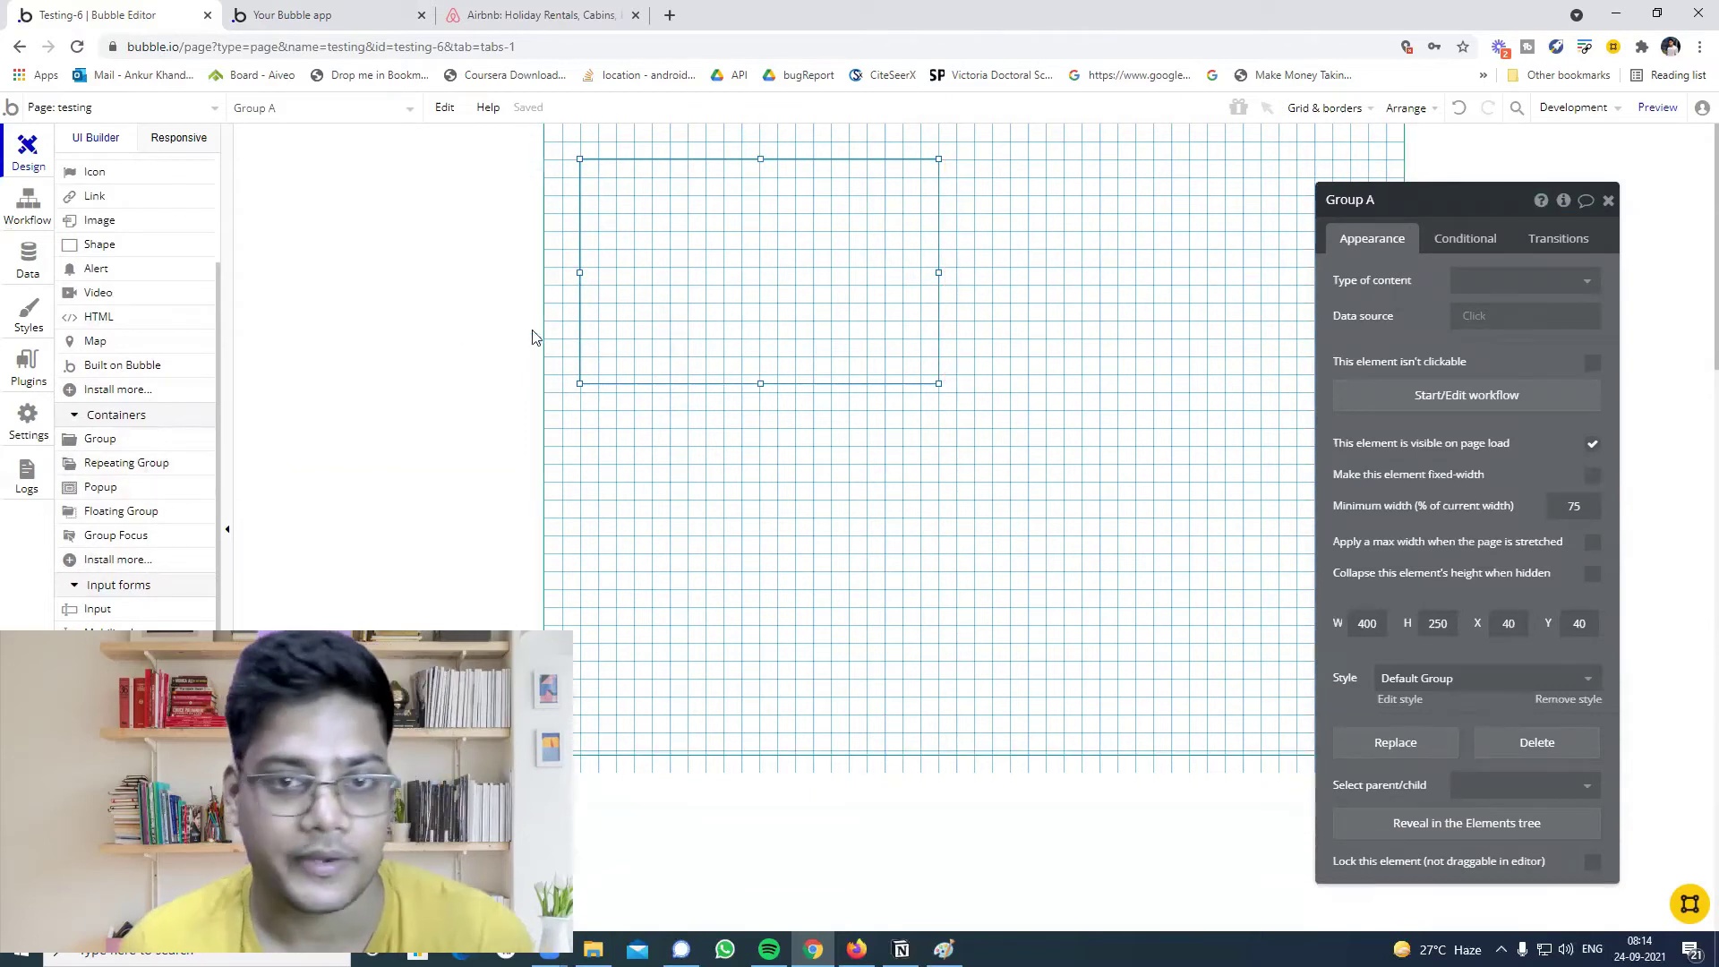
key(Delete)
Place a repeating group of 300 by 350 near the page's upper-left corner, at about X 20, Y 40.
drag(126, 462, 772, 315)
drag(906, 346, 695, 260)
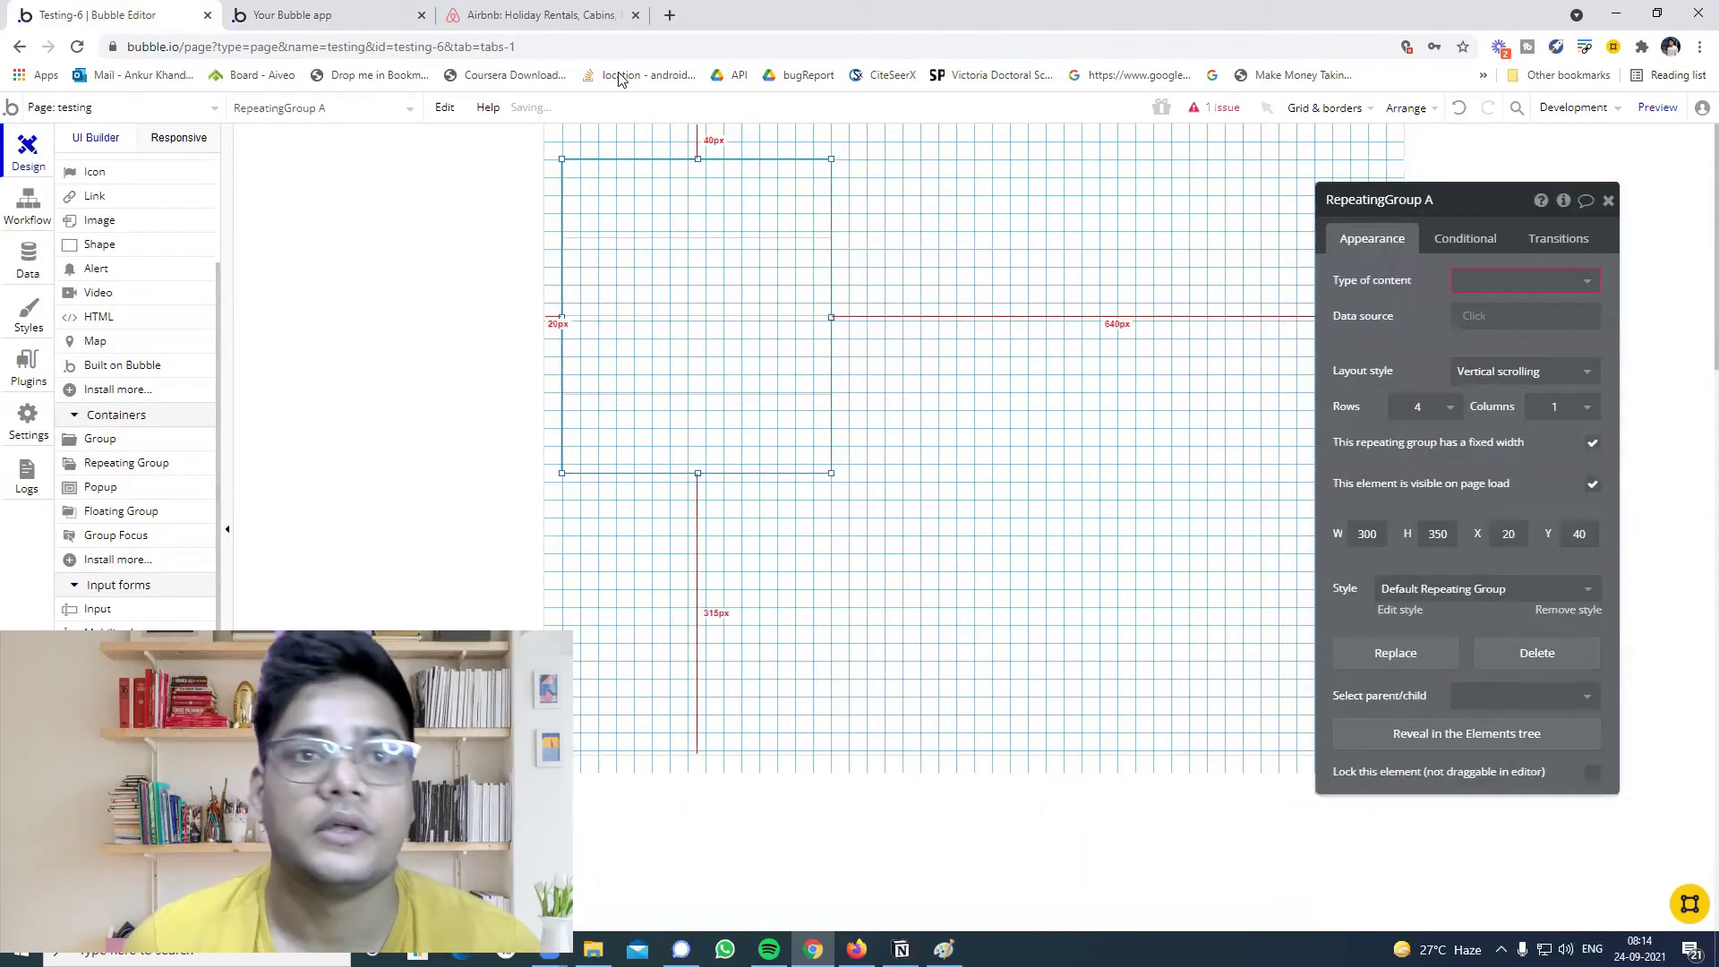
Switch to the Airbnb site and look through the repeated category cards on its home page.
click(552, 12)
scroll(773, 409, down, 8)
scroll(775, 409, down, 5)
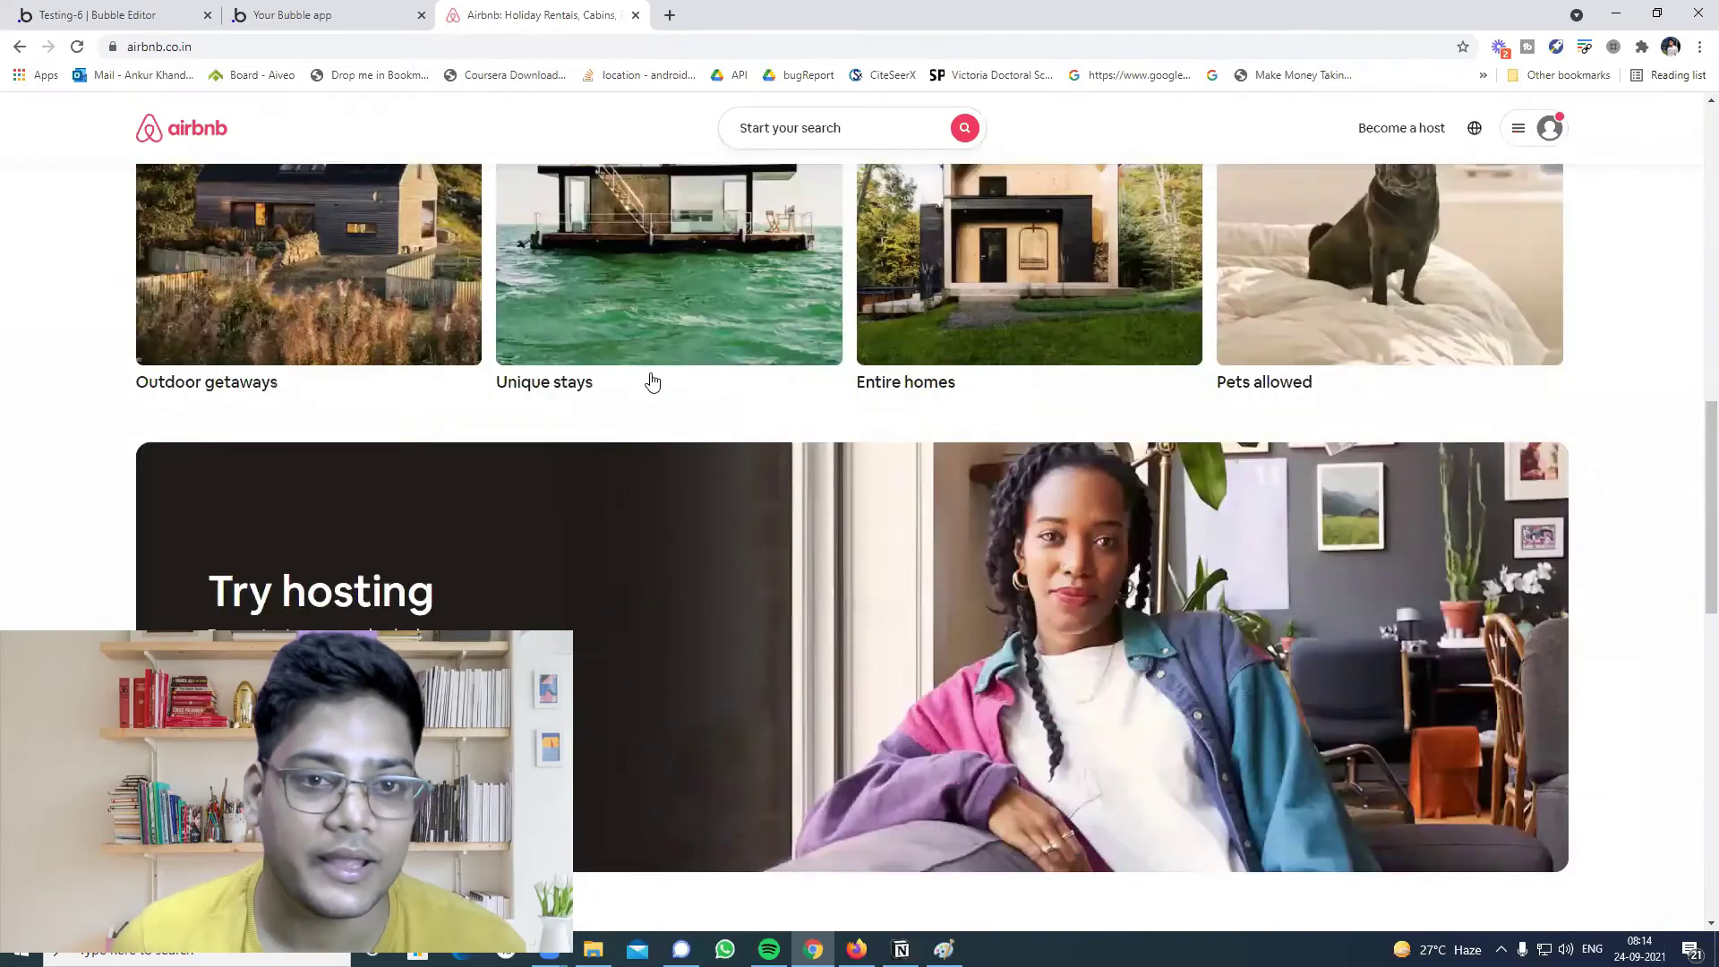
scroll(1157, 377, down, 4)
scroll(1157, 372, up, 15)
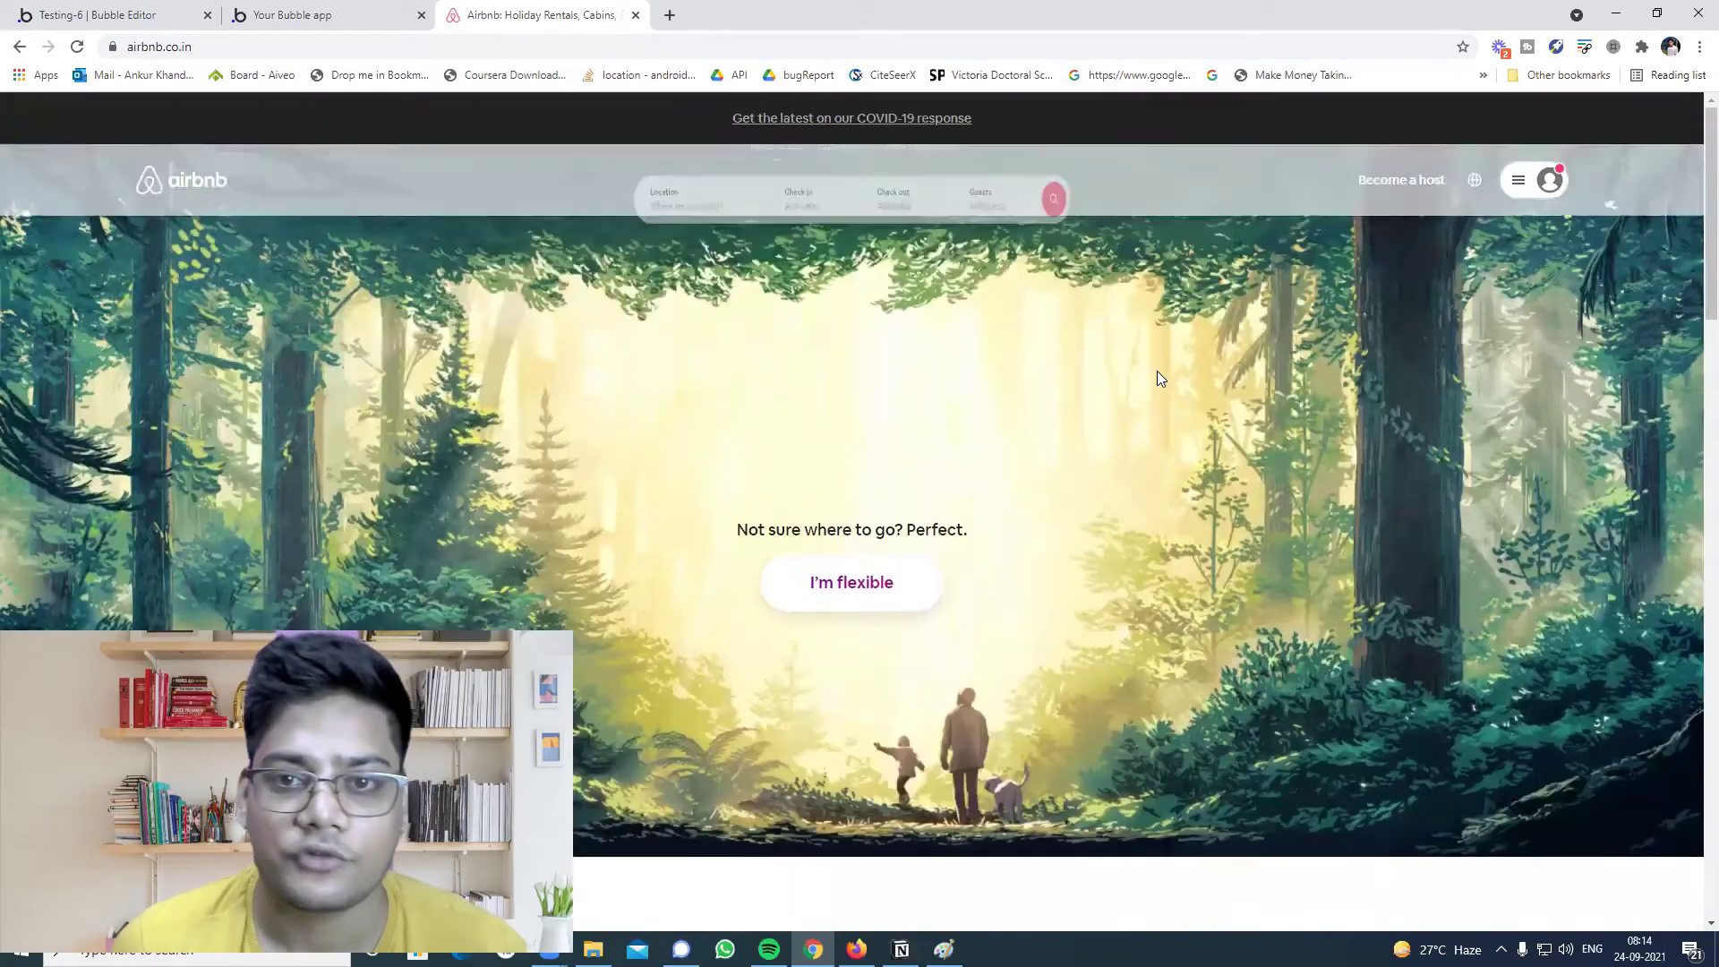
Open Airbnb's "I'm flexible" stays, examine how the listing cards repeat in a grid, and return to the Bubble editor.
click(605, 256)
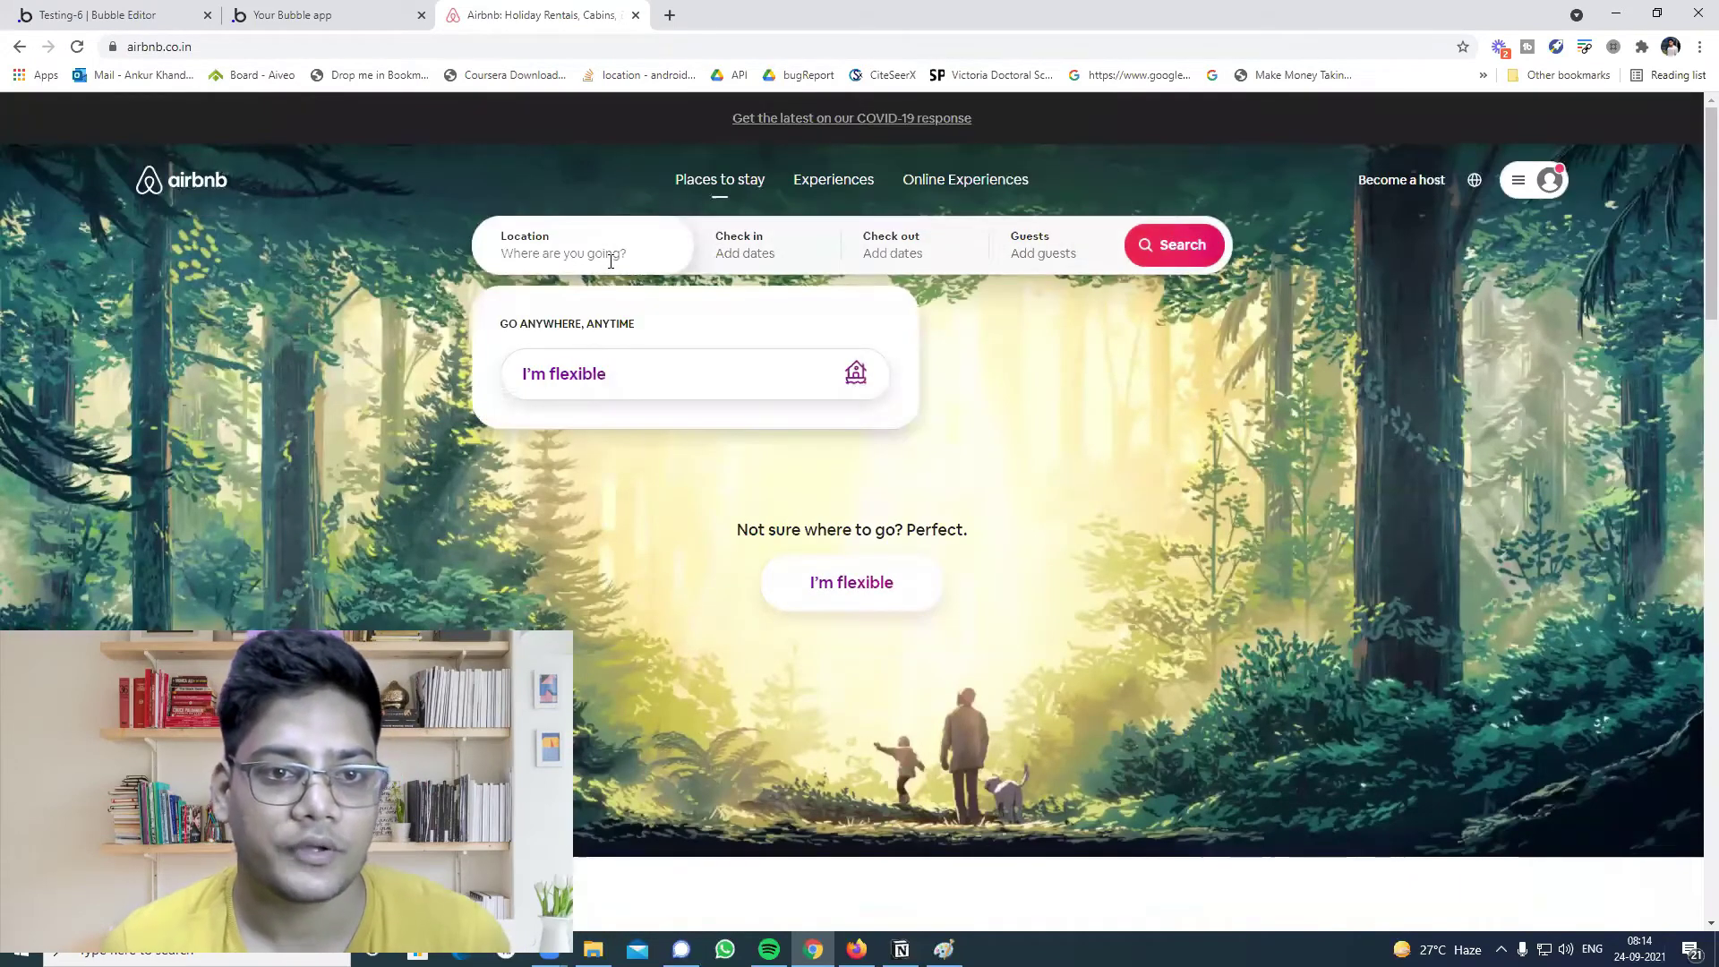
click(648, 372)
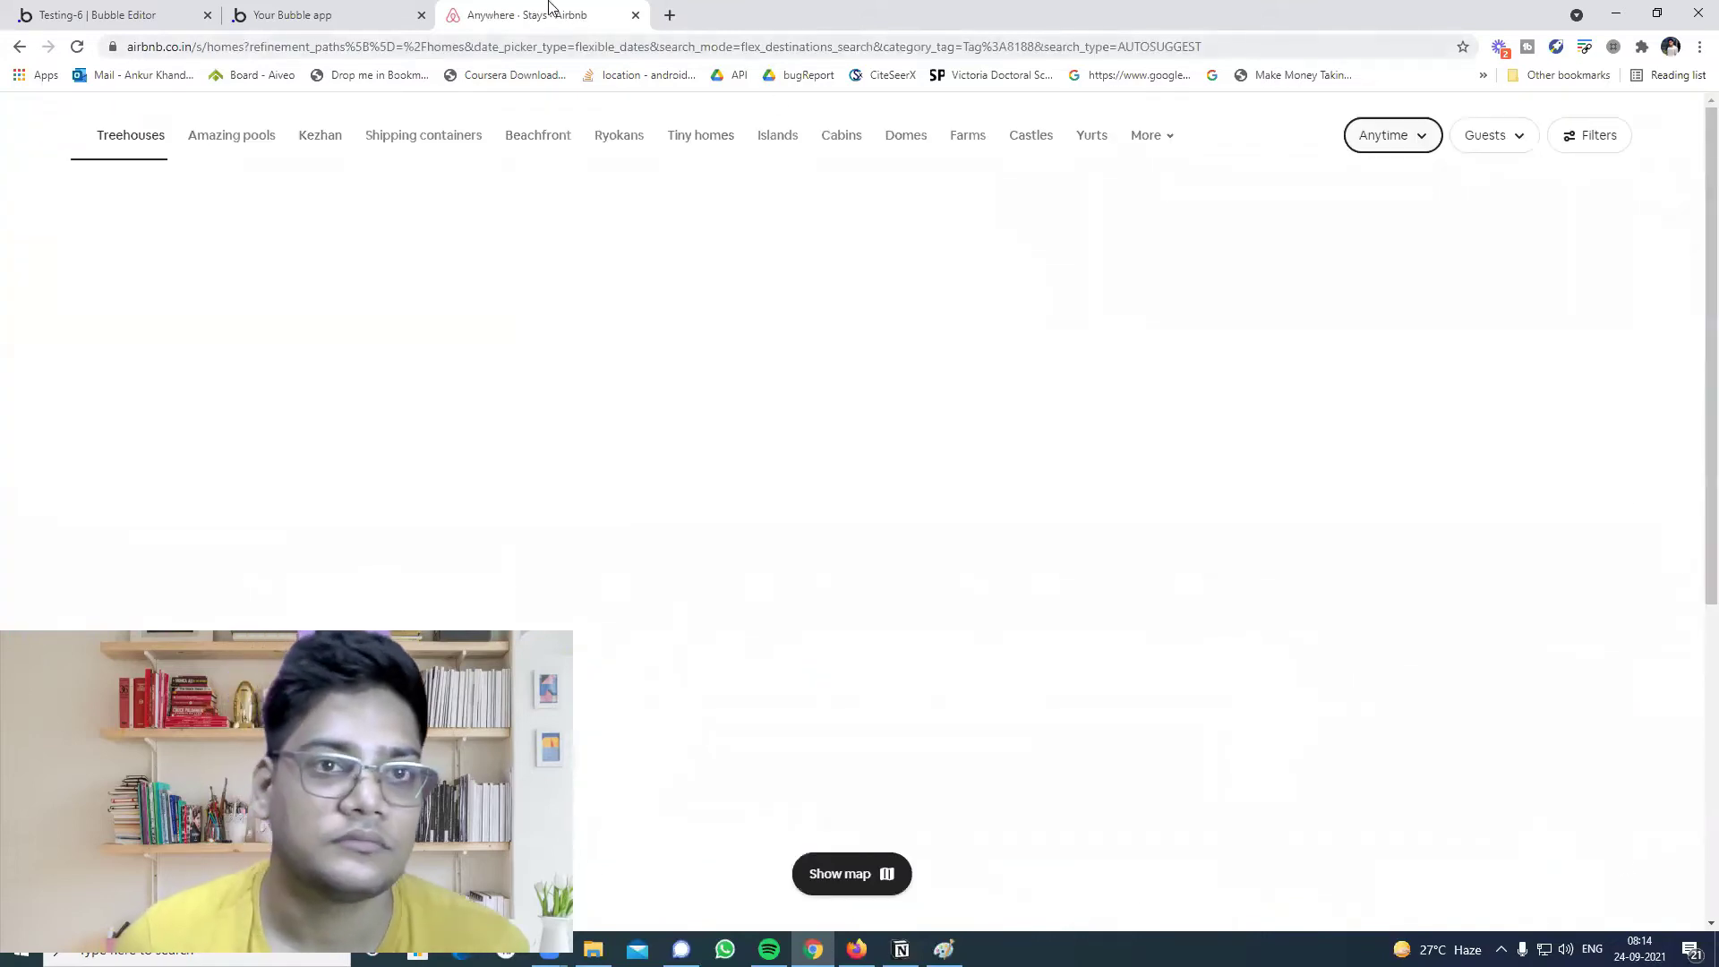
scroll(1133, 461, down, 4)
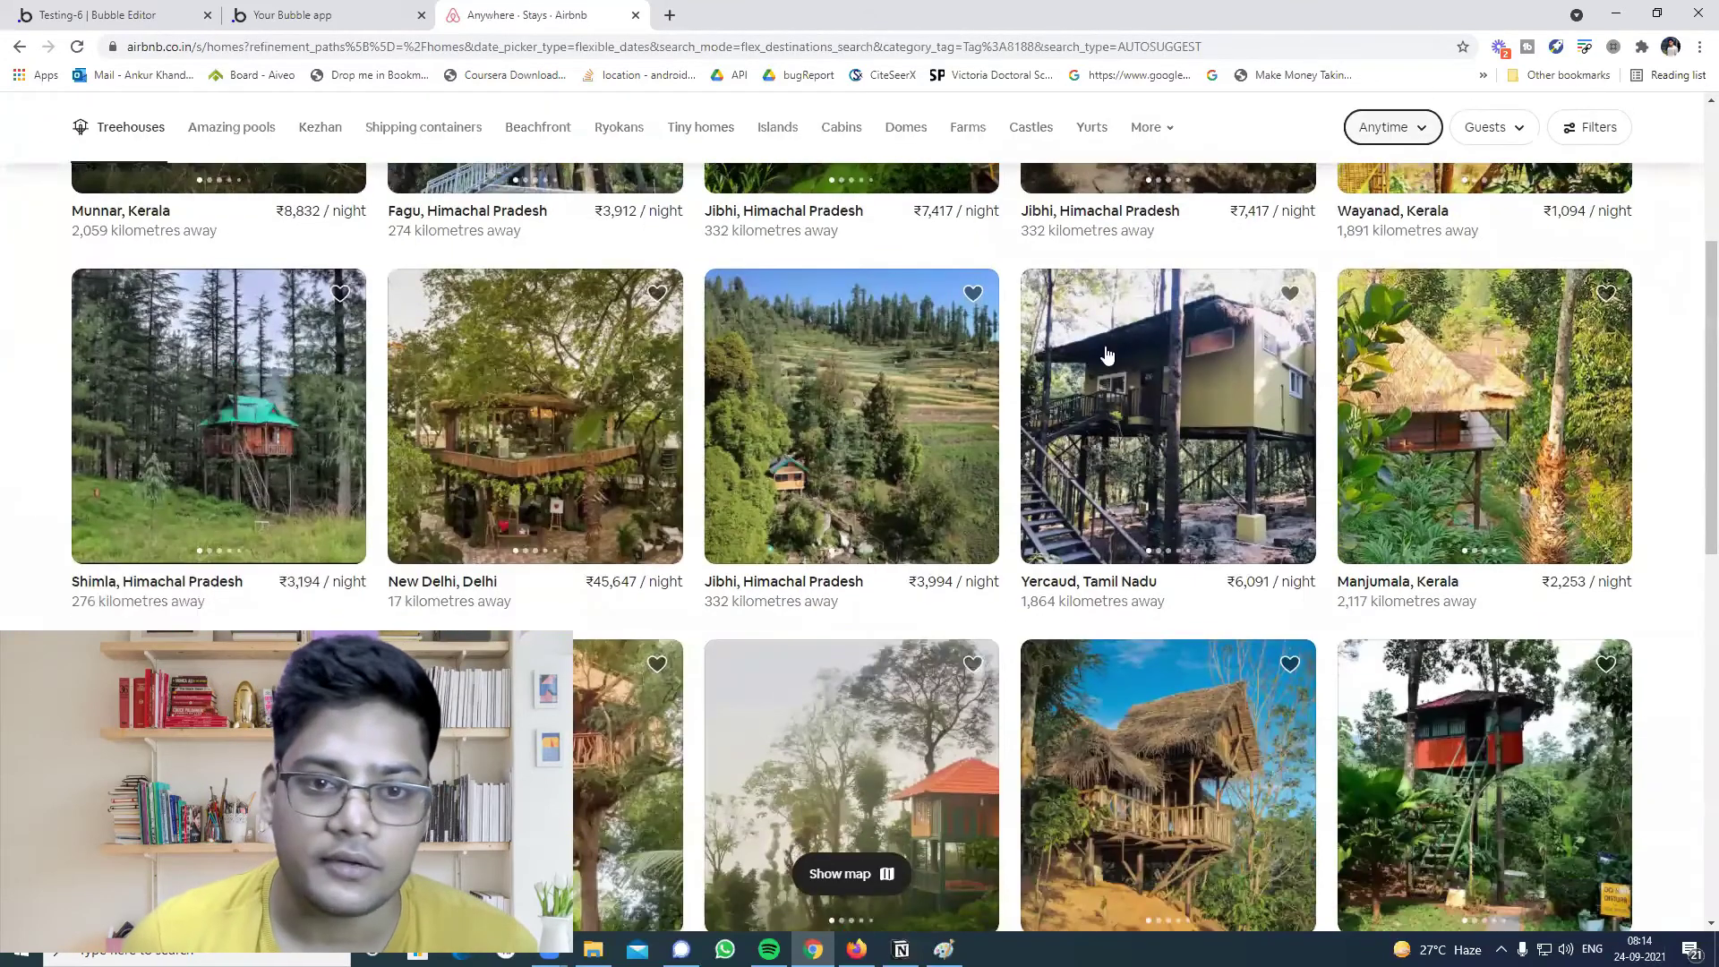
scroll(1108, 355, down, 10)
scroll(797, 380, down, 6)
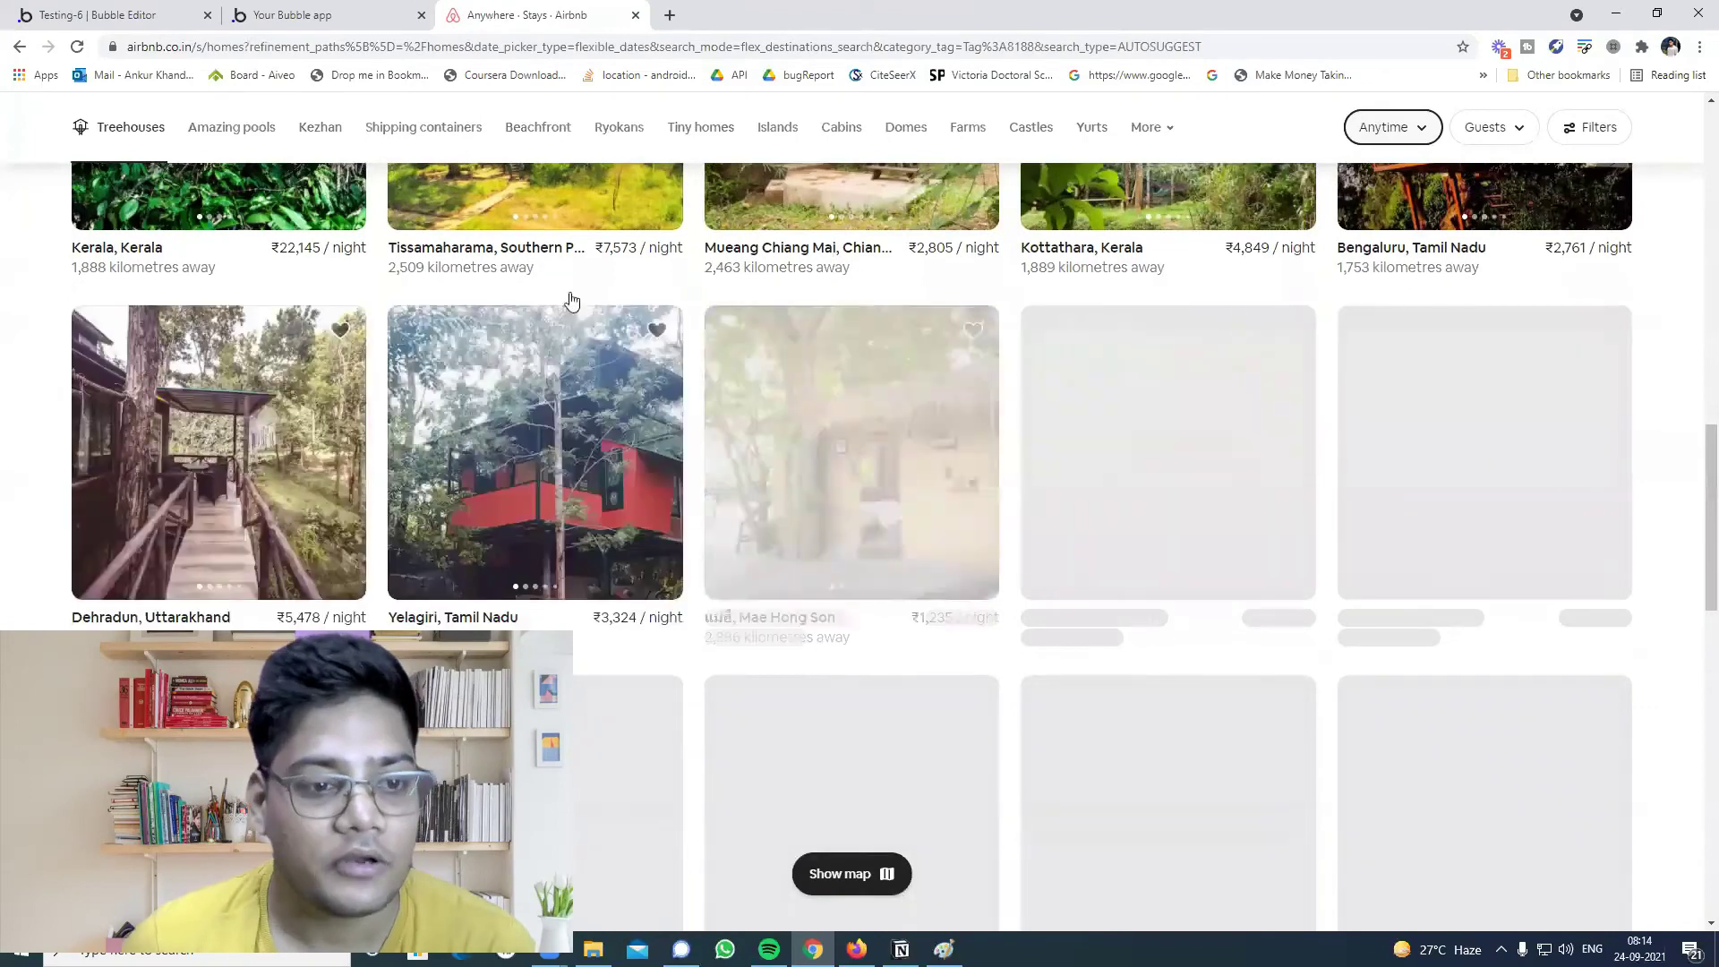
scroll(779, 286, up, 12)
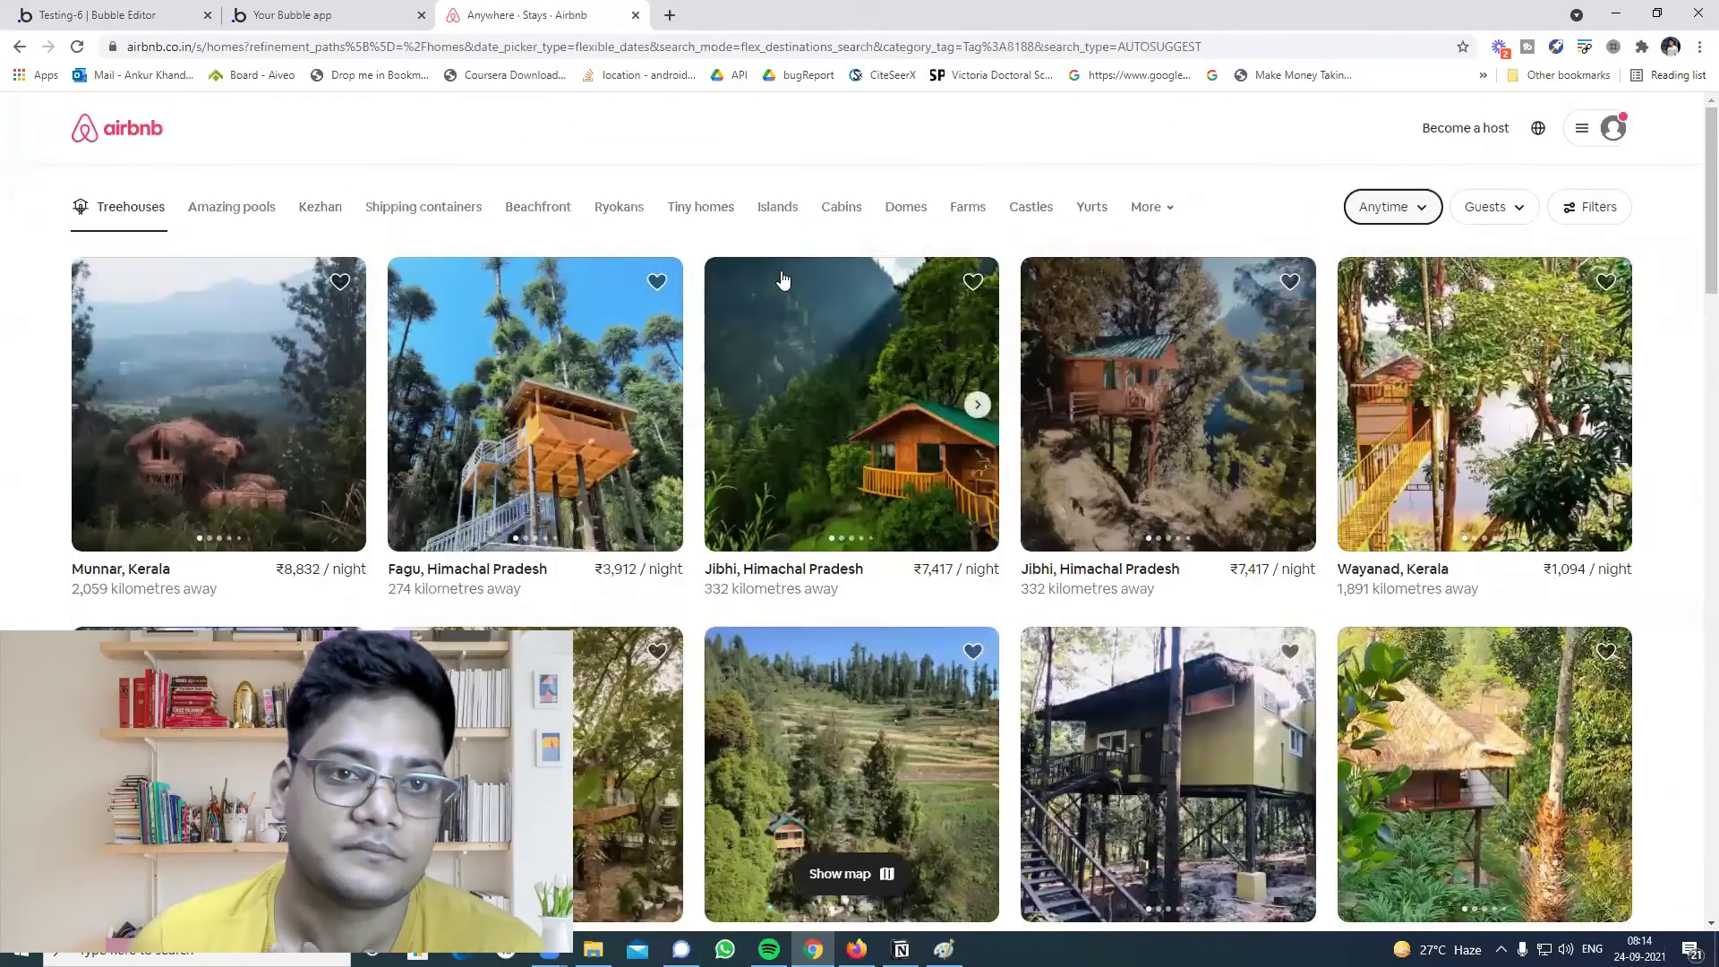
key(ctrl+shift+Tab)
click(179, 14)
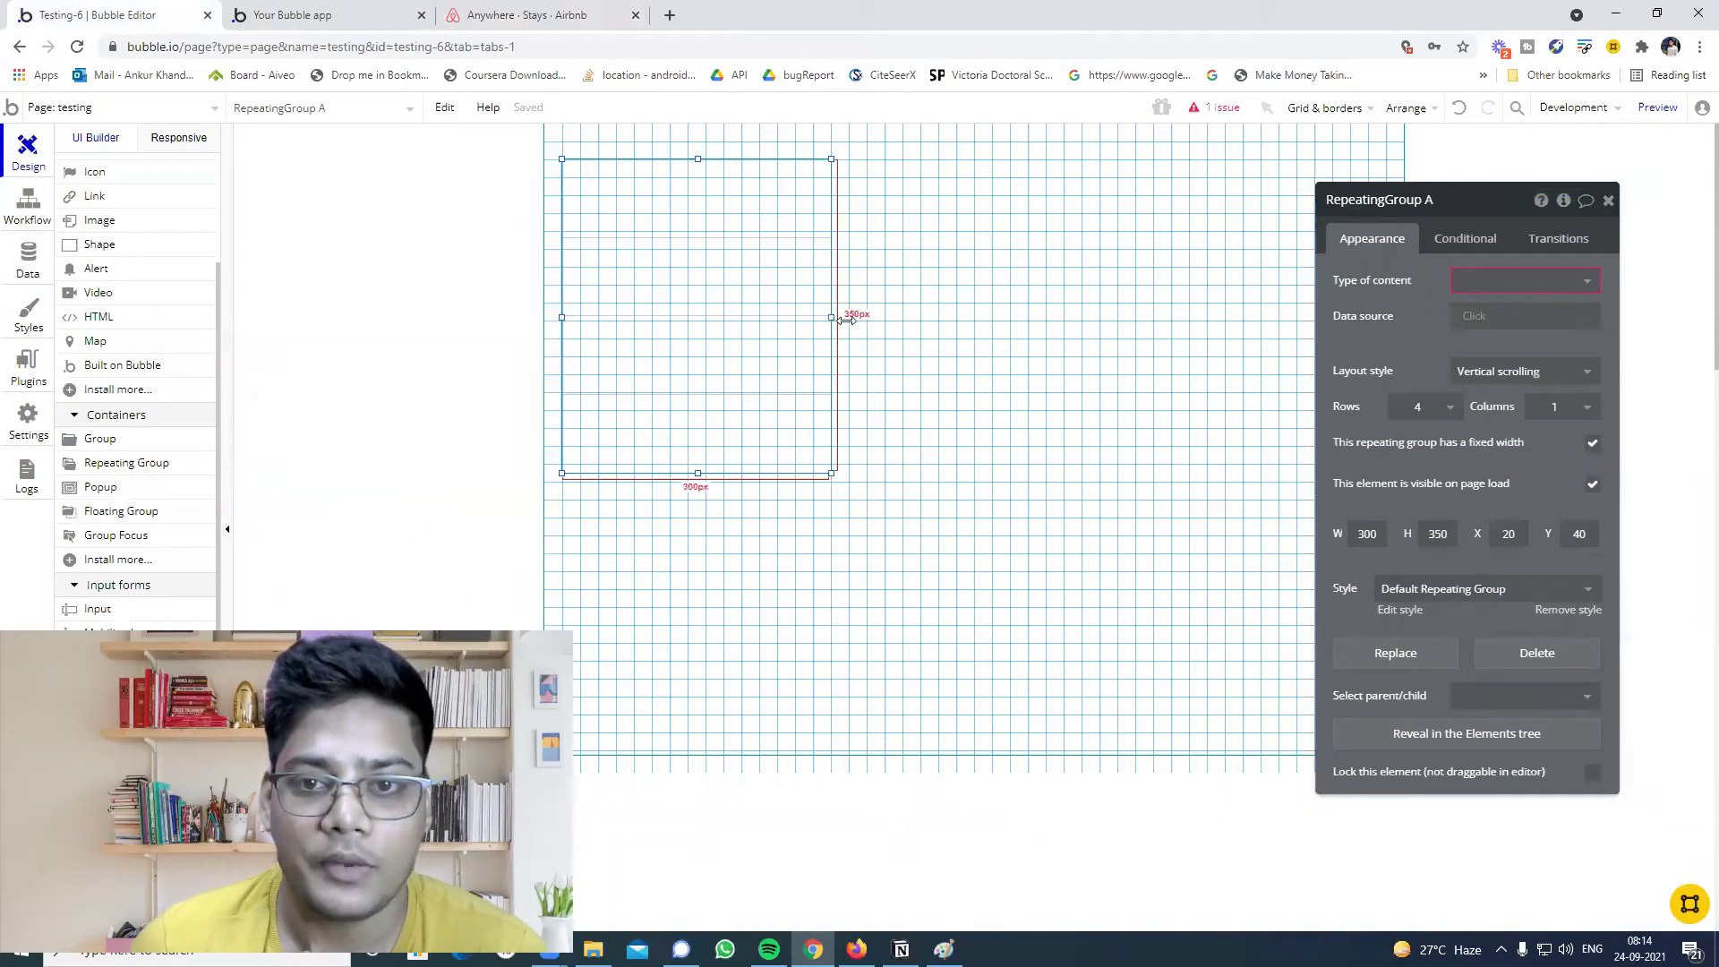
Widen the repeating group to about 766 and set its type of content to User.
drag(846, 319, 1247, 342)
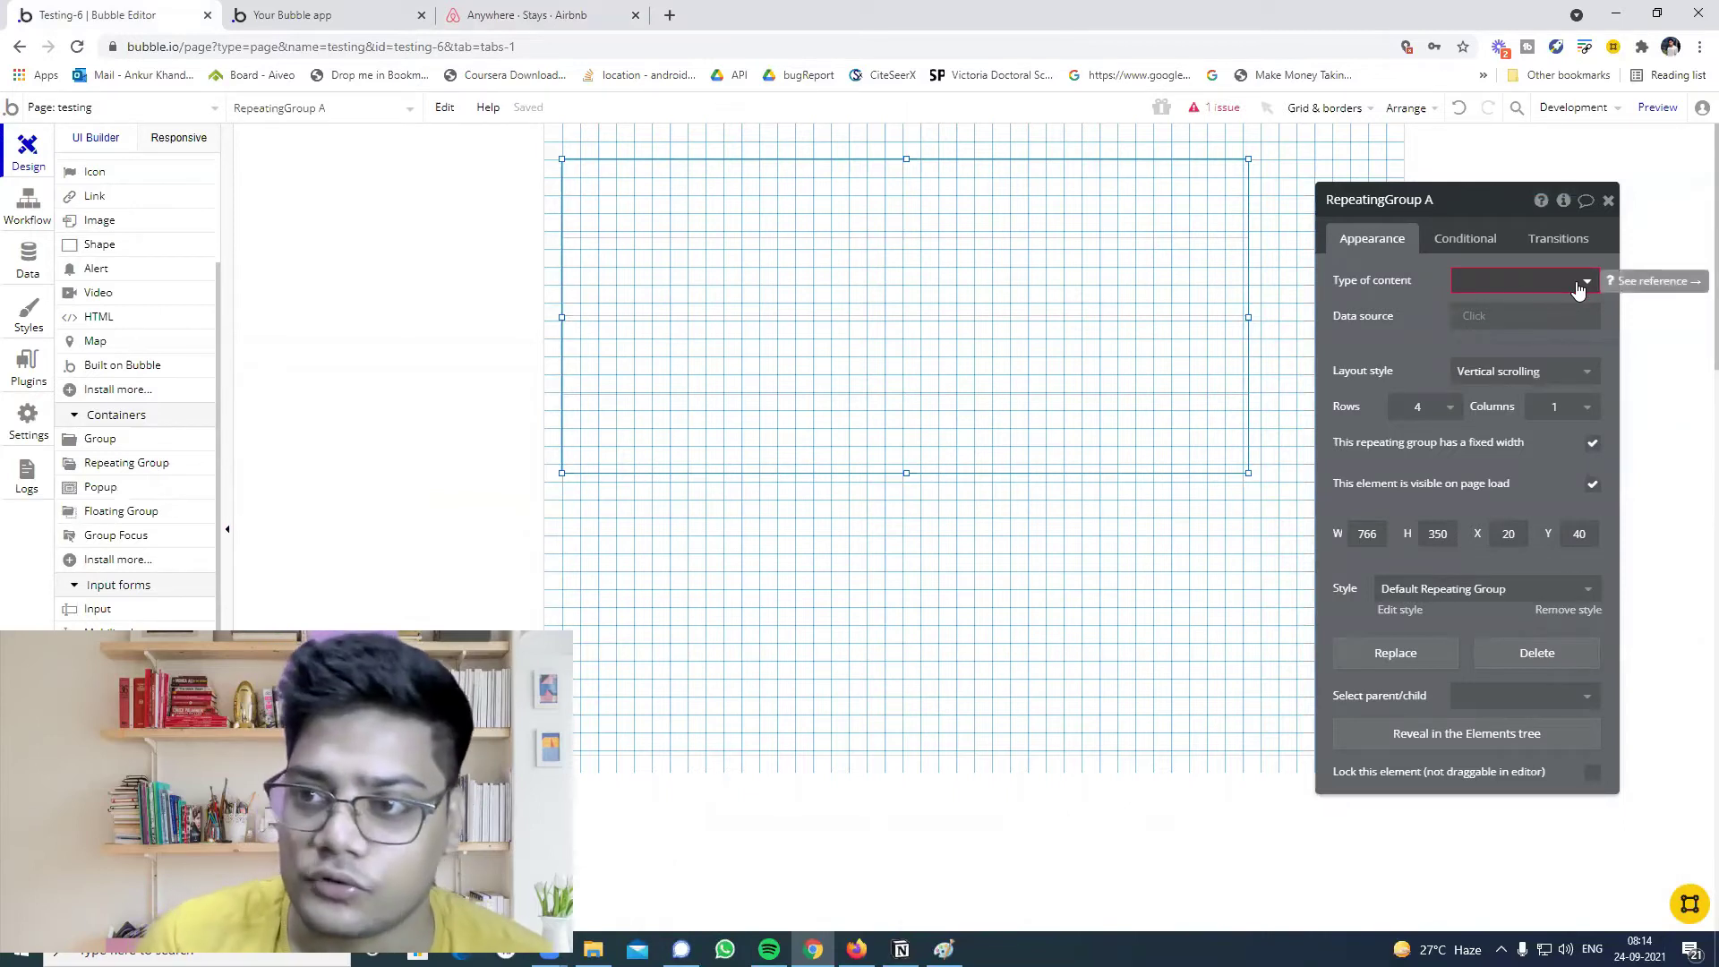
click(1577, 287)
click(1511, 315)
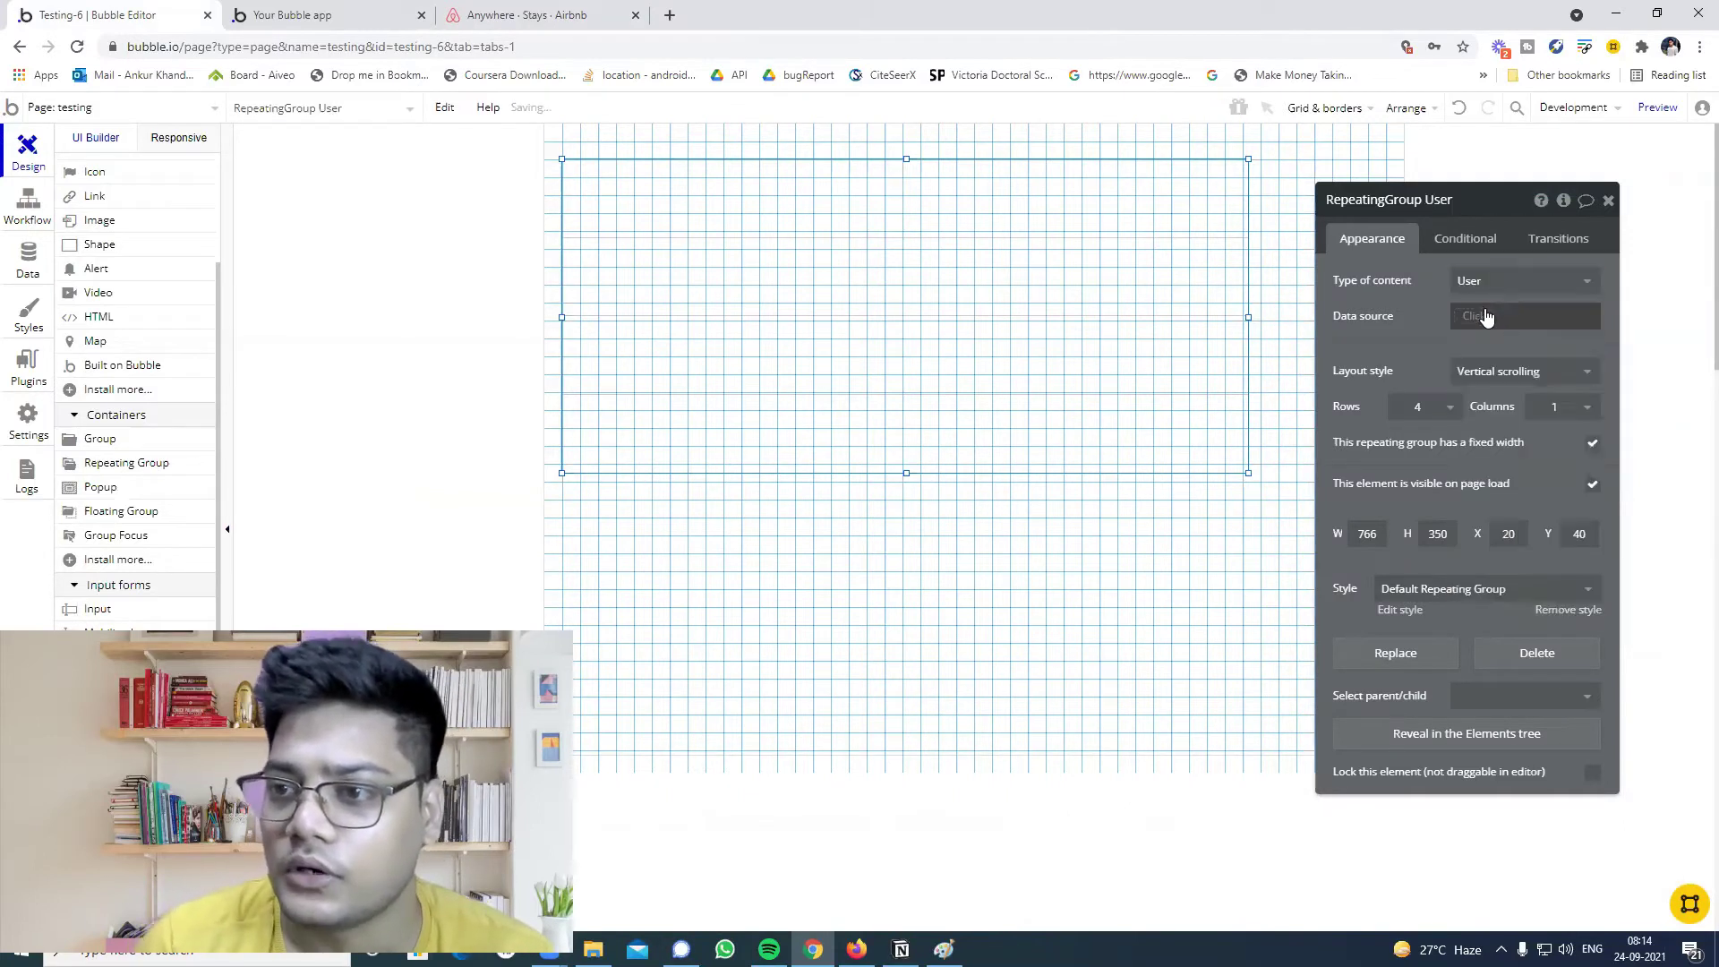
Set the repeating group's data source to a search for Users.
click(1482, 315)
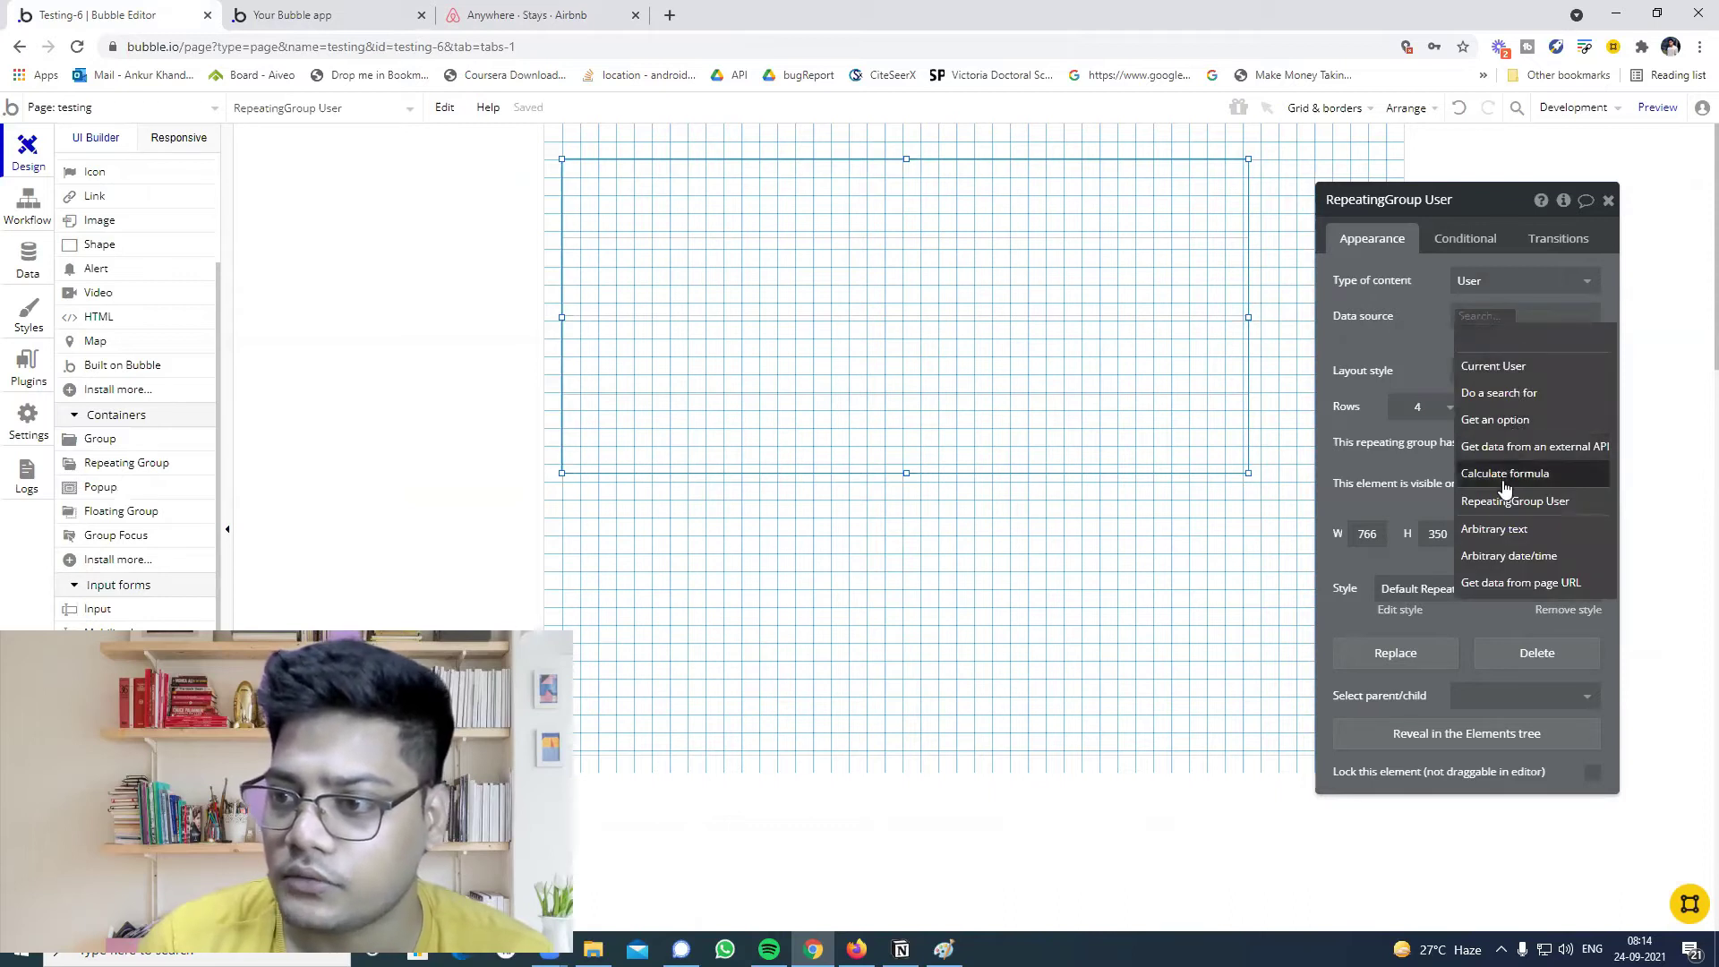
click(1500, 394)
click(1143, 416)
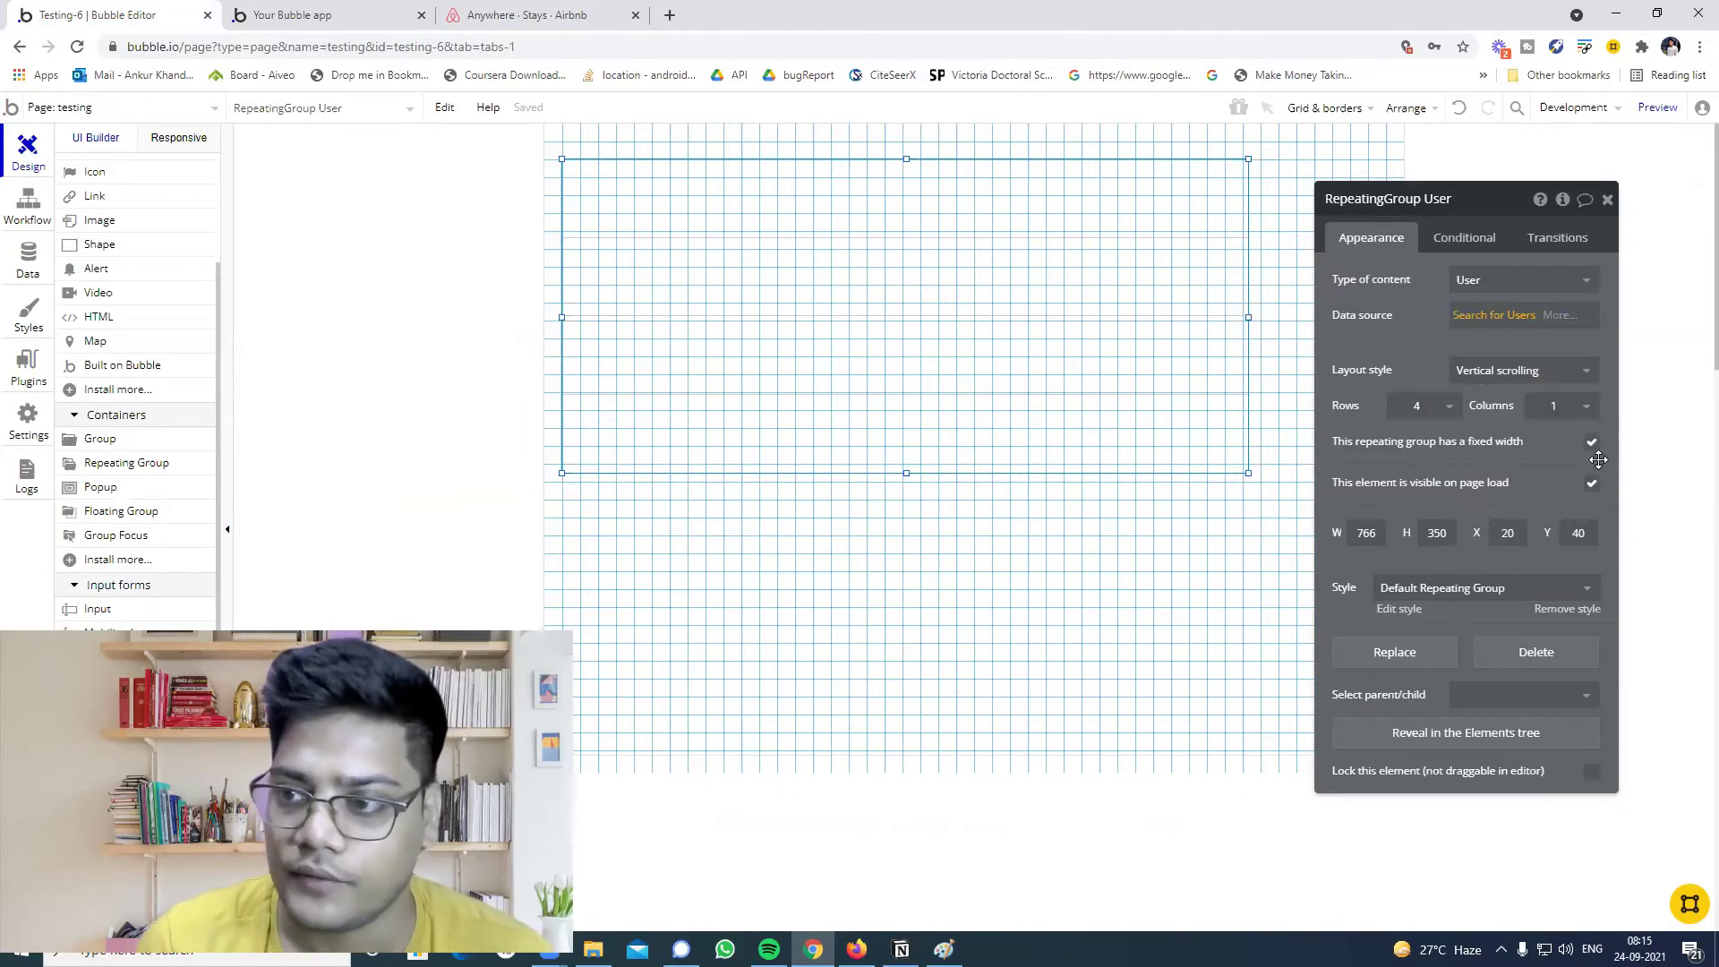
Review the repeating group's layout style options and stretch its height to about 487.
click(1517, 375)
click(1381, 363)
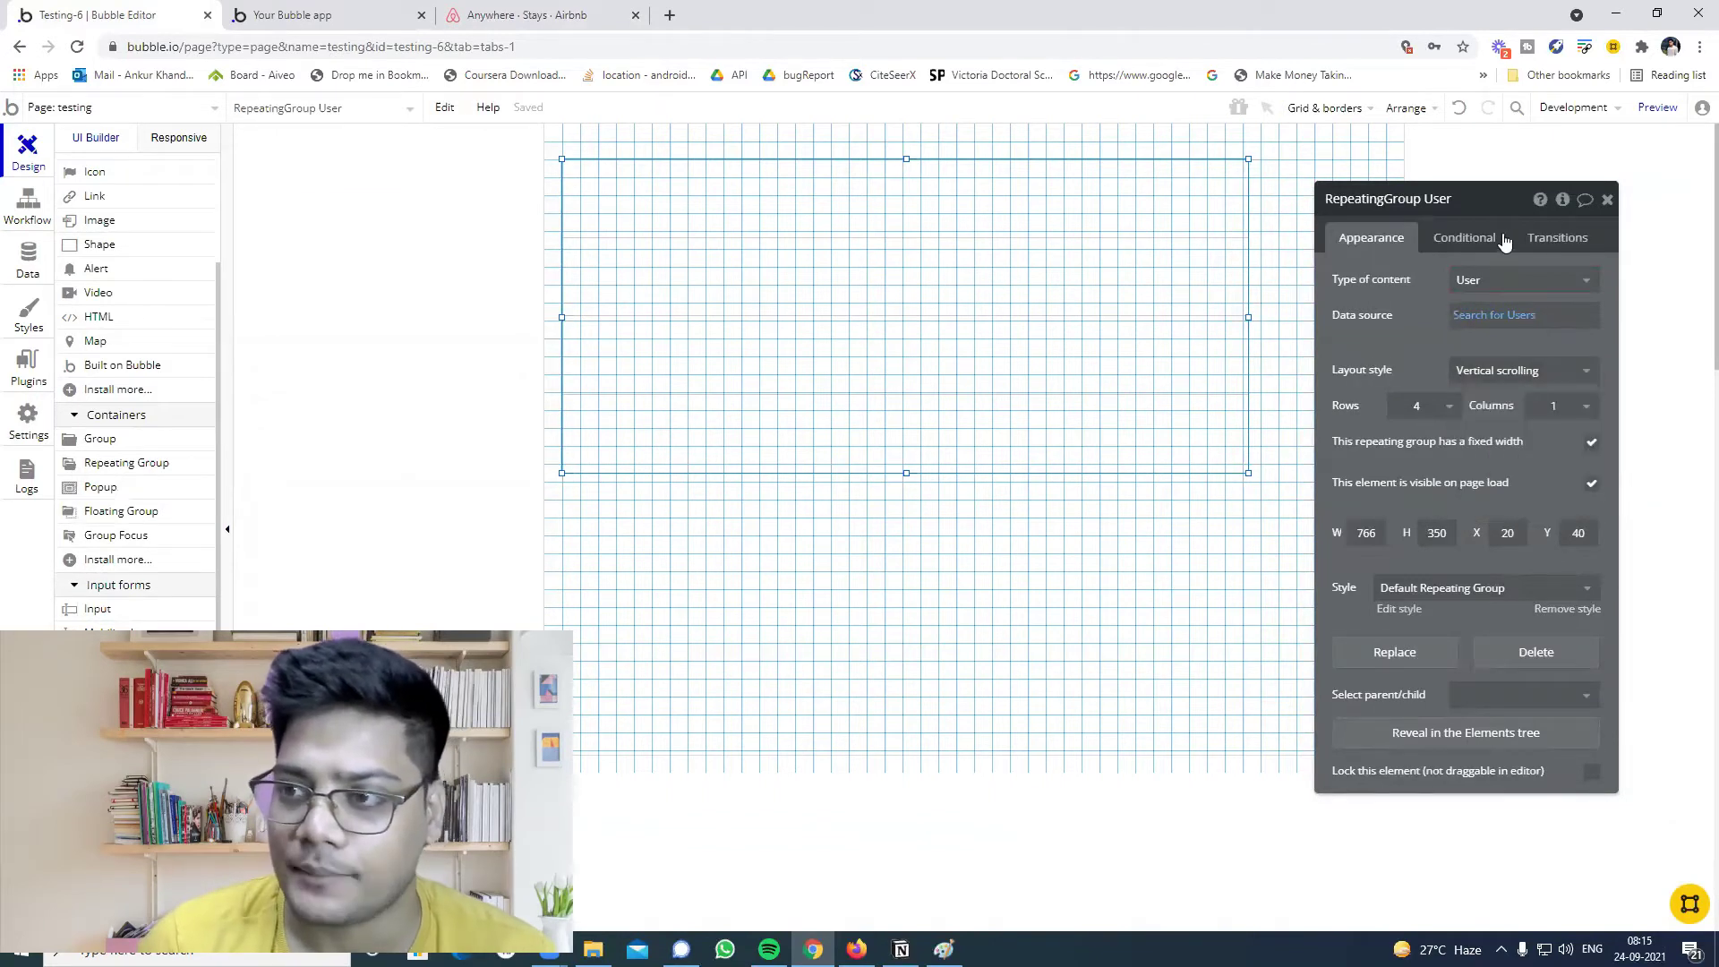
click(1606, 199)
double_click(871, 433)
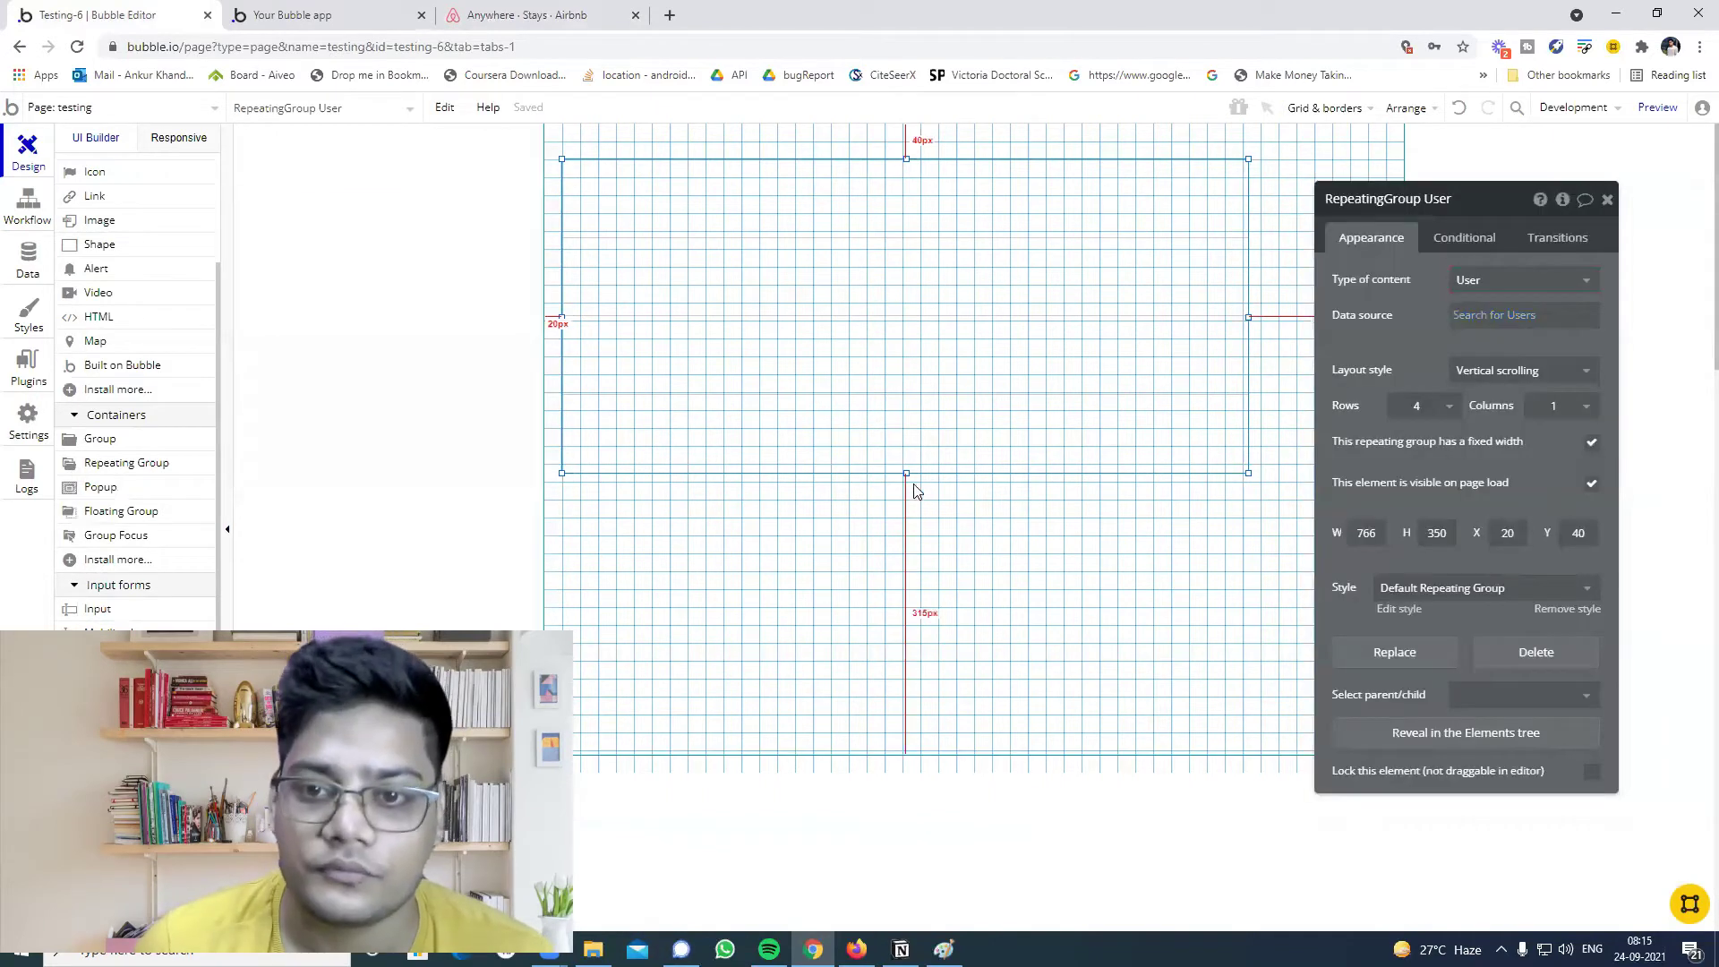
drag(907, 469, 907, 595)
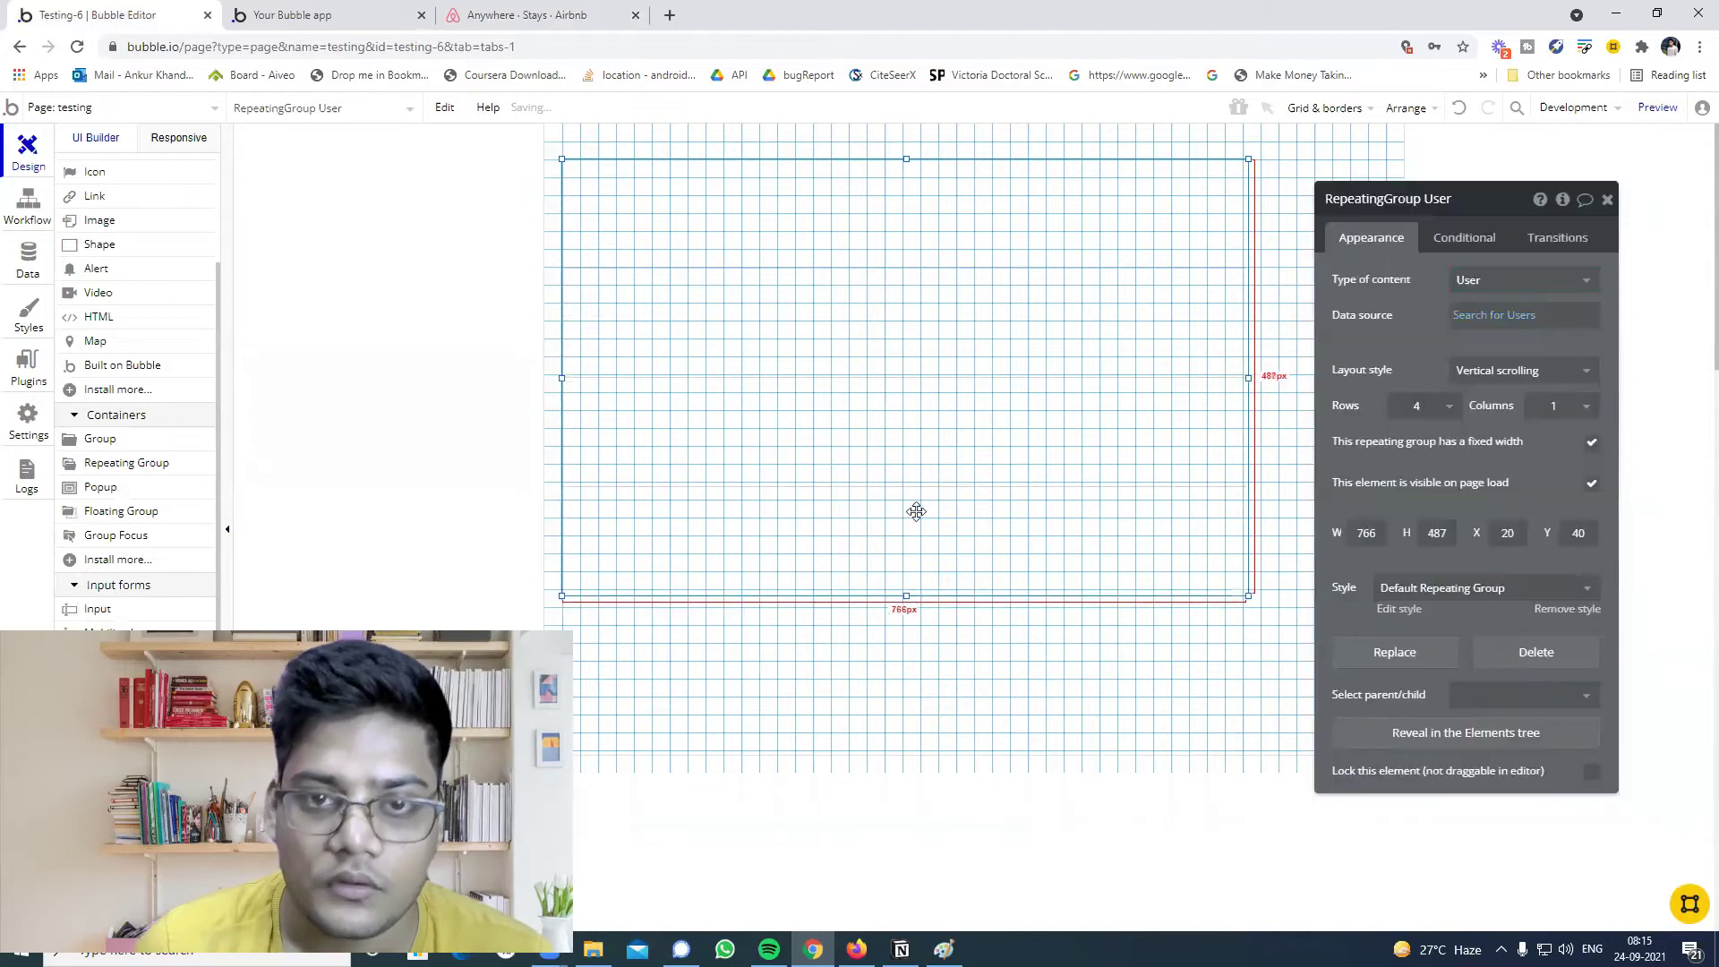
Place a 200 by 45 text element in the repeating group's first cell at about X 51, Y 35.
scroll(93, 195, up, 2)
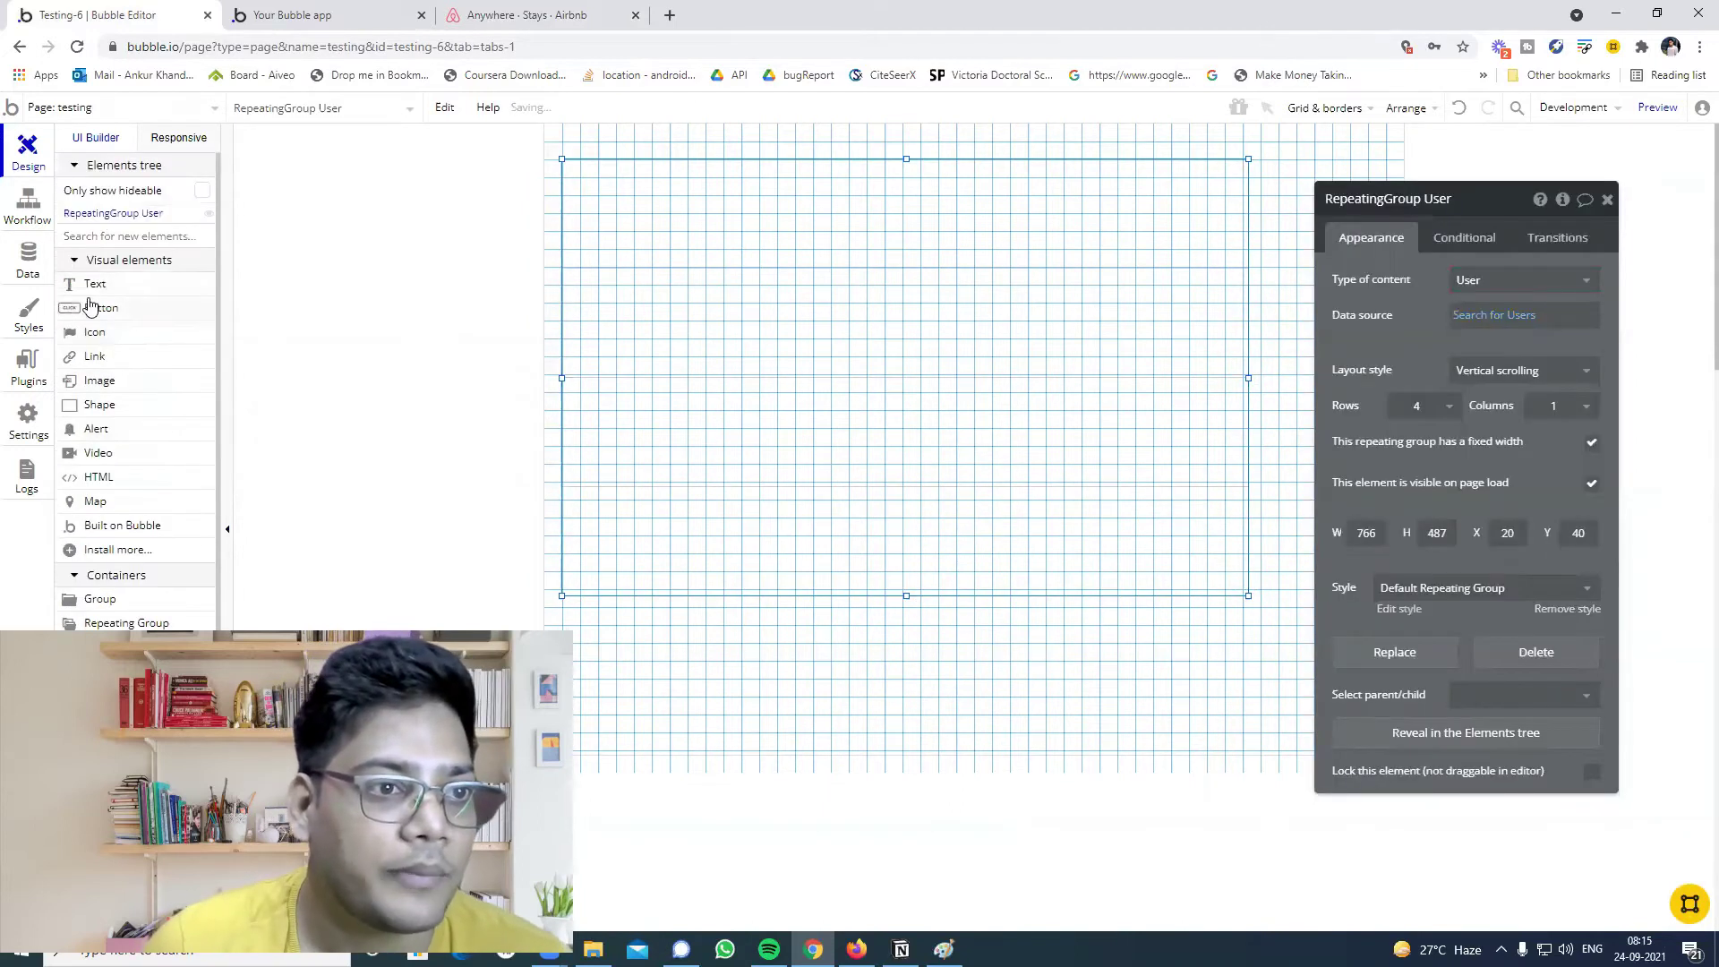
click(97, 285)
click(642, 199)
drag(729, 219, 695, 215)
Duplicate the text element twice within the first cell, placing the copies at about X 548, Y 35 and X 300, Y 40.
key(ctrl+c)
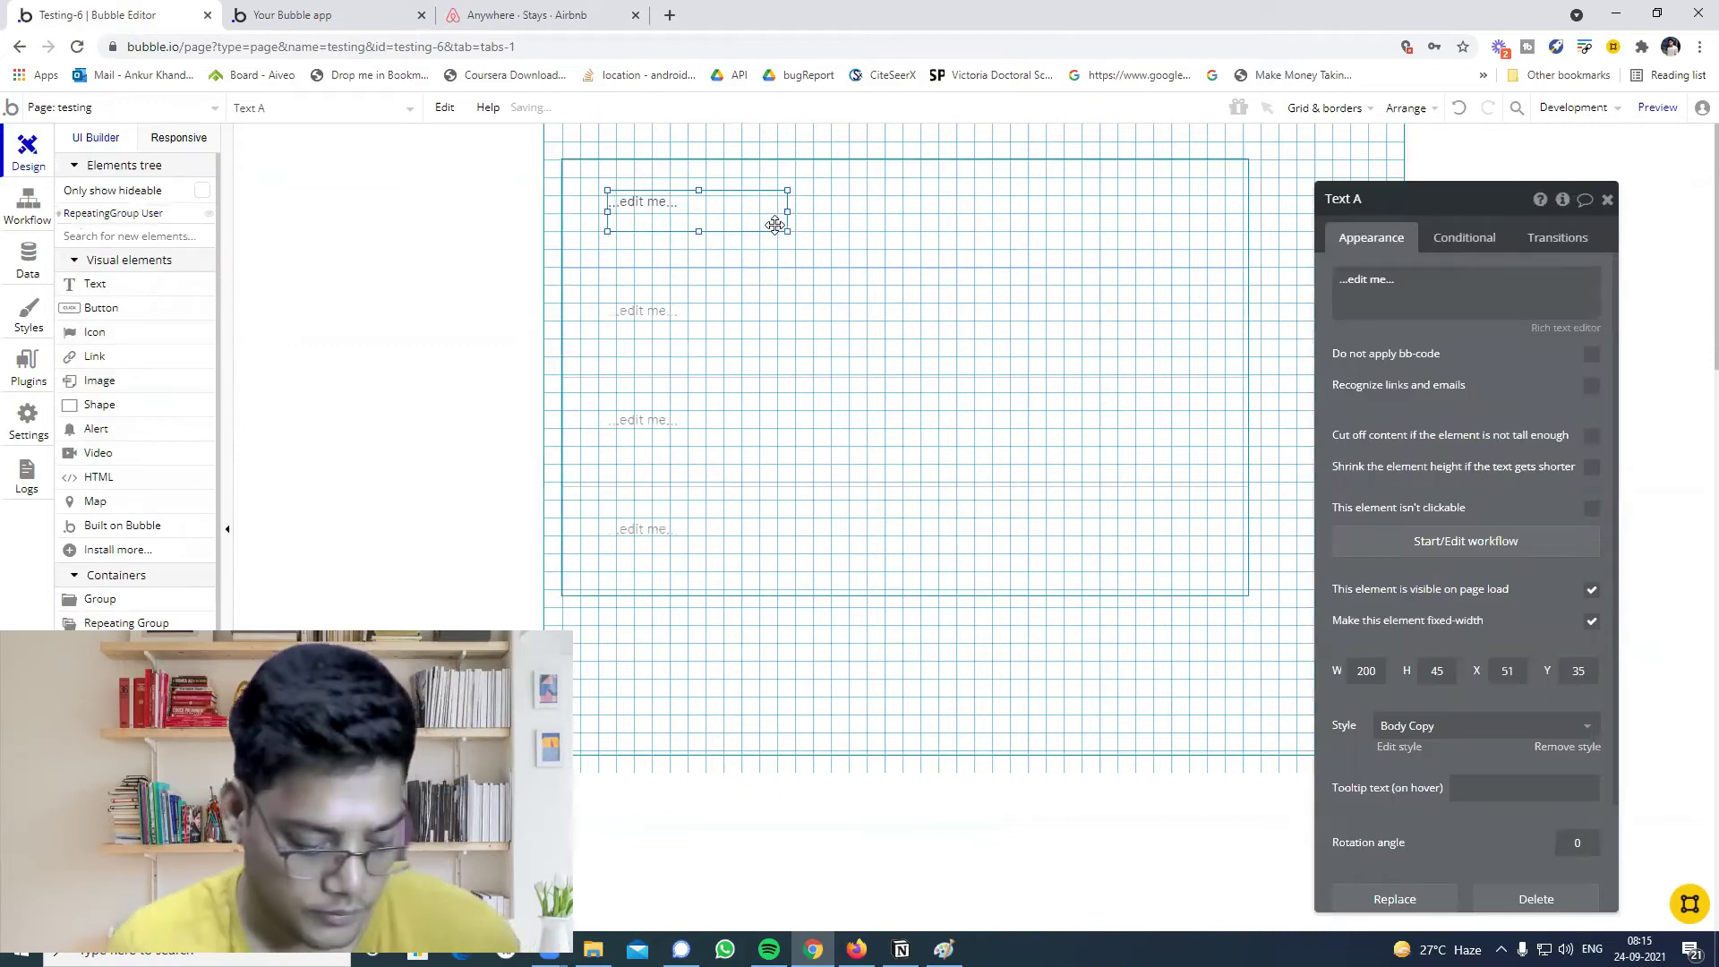
key(ctrl+v)
drag(775, 225, 1124, 211)
key(ctrl+c)
key(ctrl+v)
click(1005, 230)
drag(1005, 230, 950, 221)
Replace the first text's content with the dynamic value Current cell's User's name.
click(664, 228)
click(1383, 275)
click(1620, 285)
click(1419, 326)
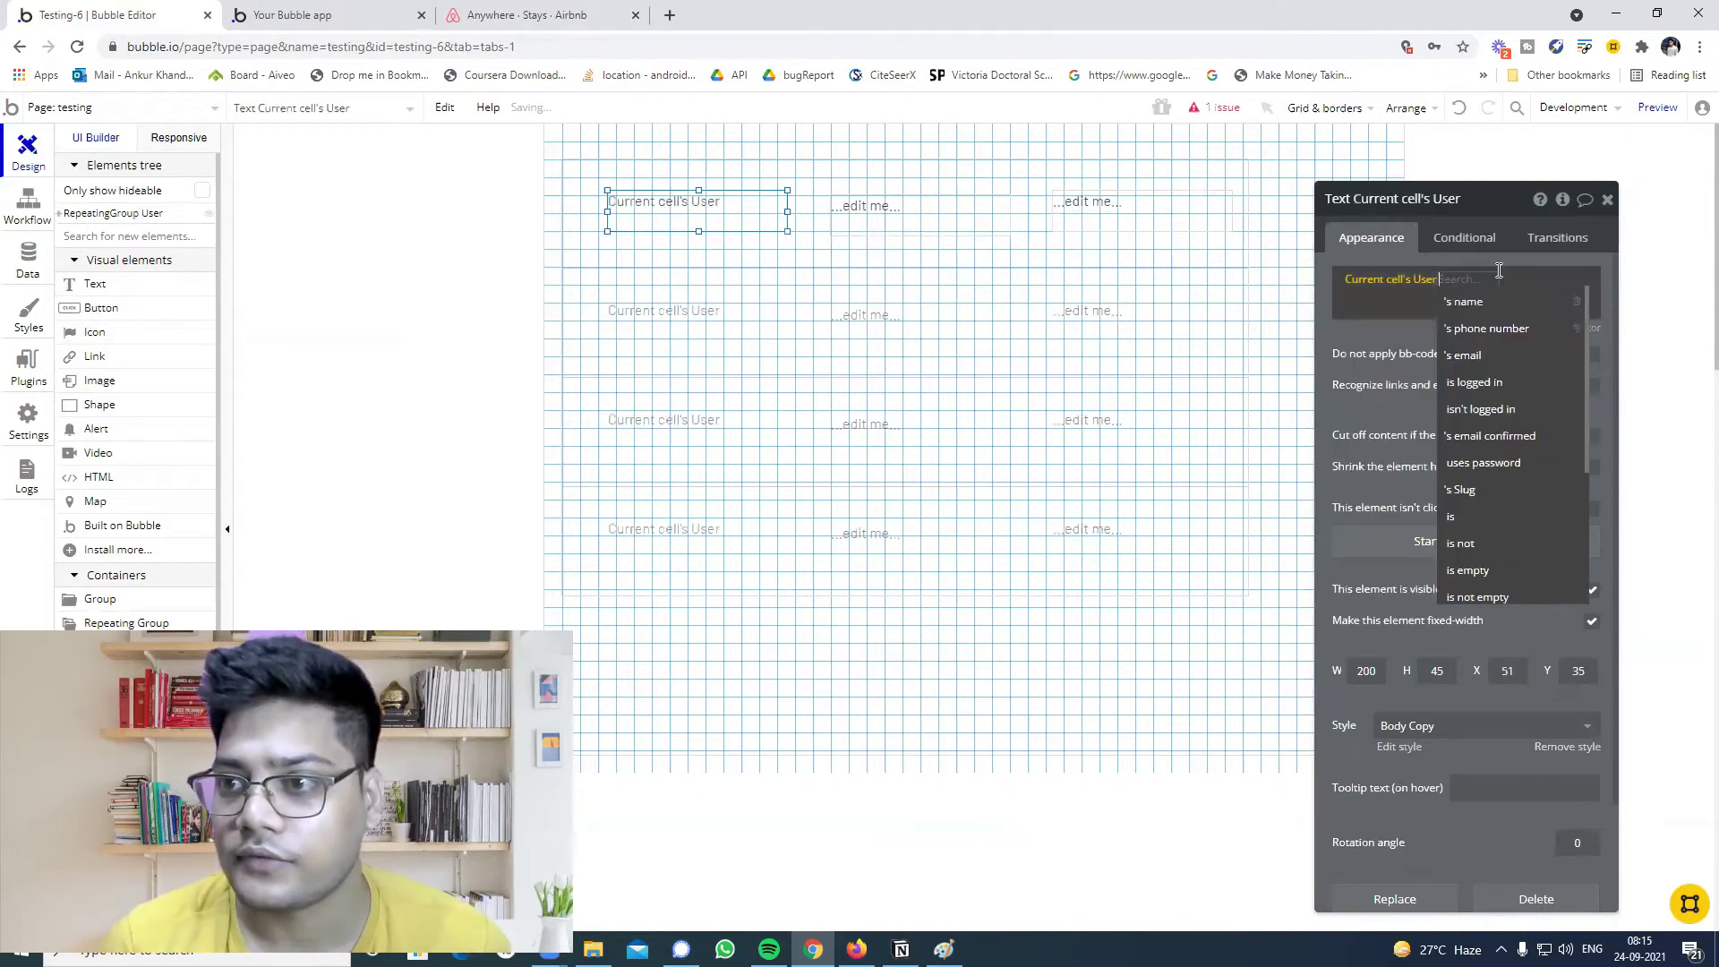
click(1481, 295)
click(934, 233)
click(1379, 279)
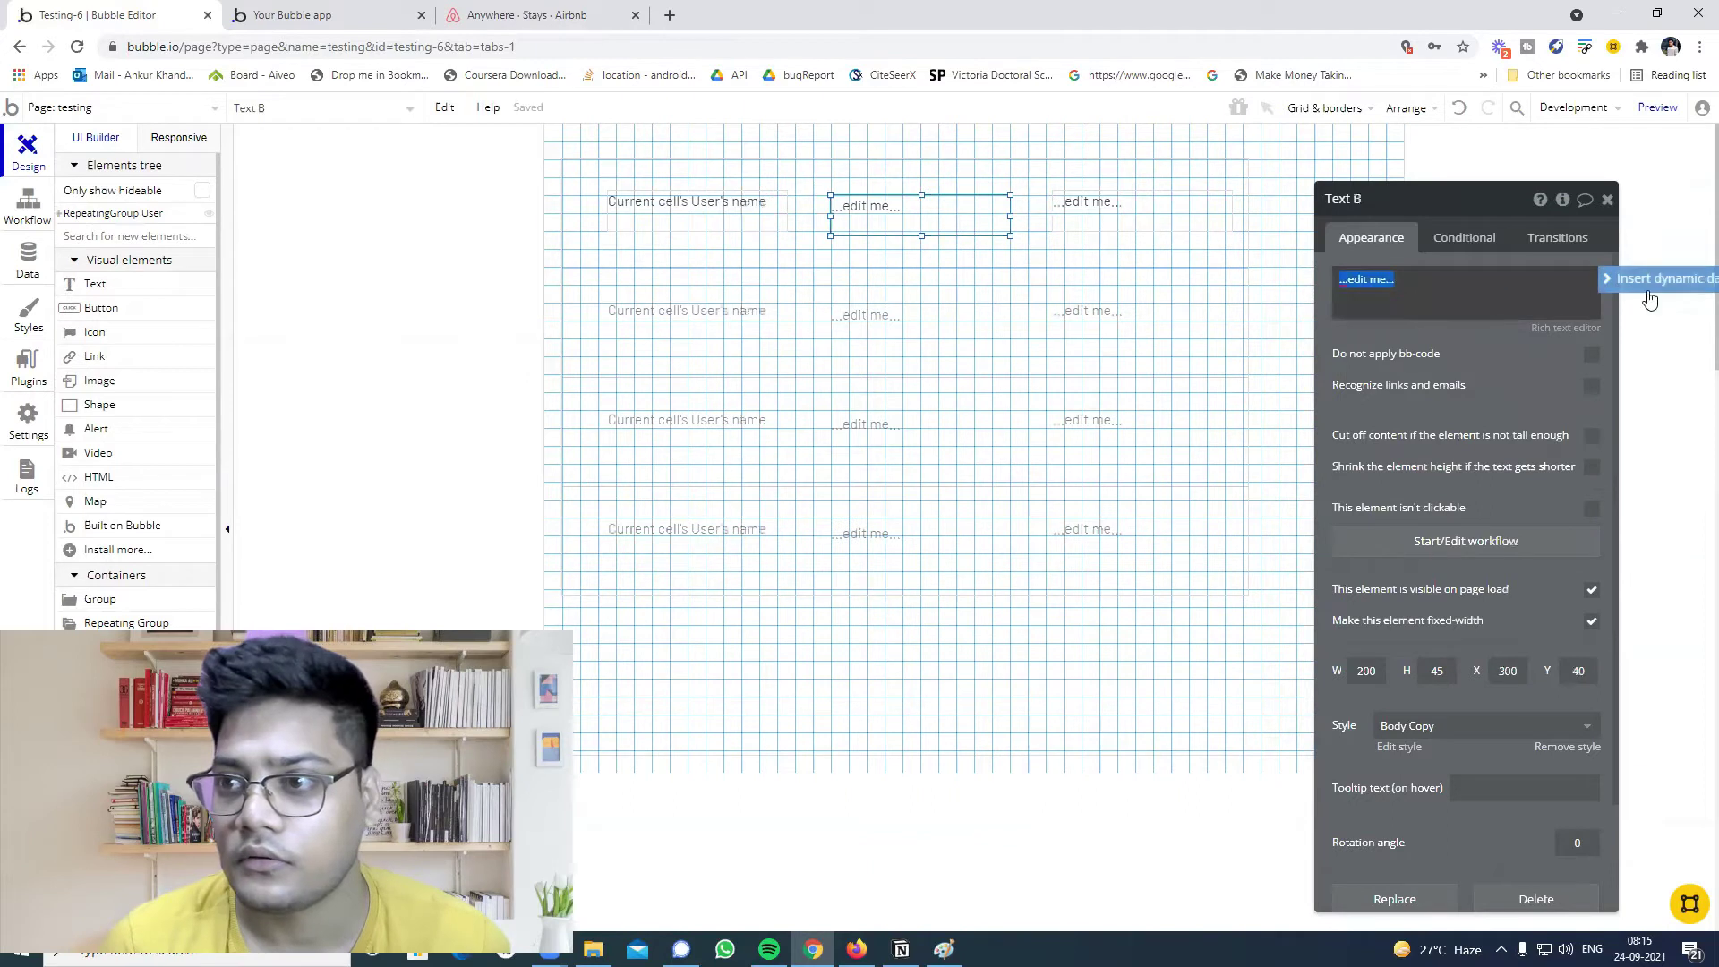
click(1667, 285)
click(1420, 326)
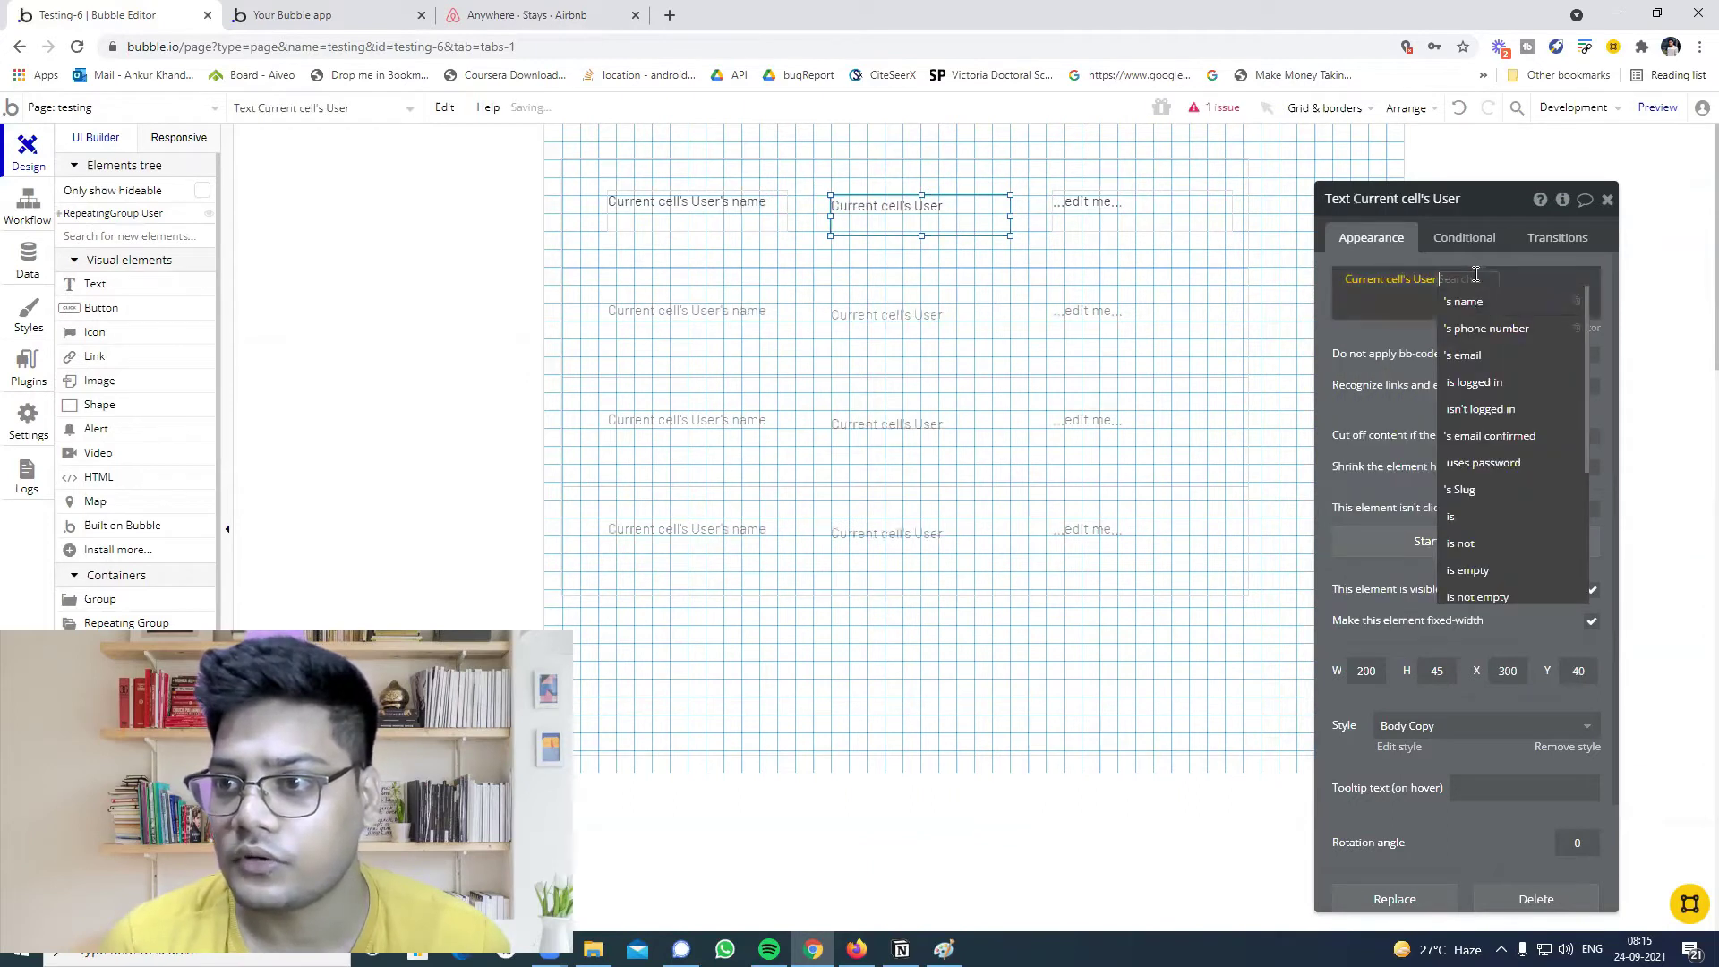
click(1478, 327)
click(1093, 218)
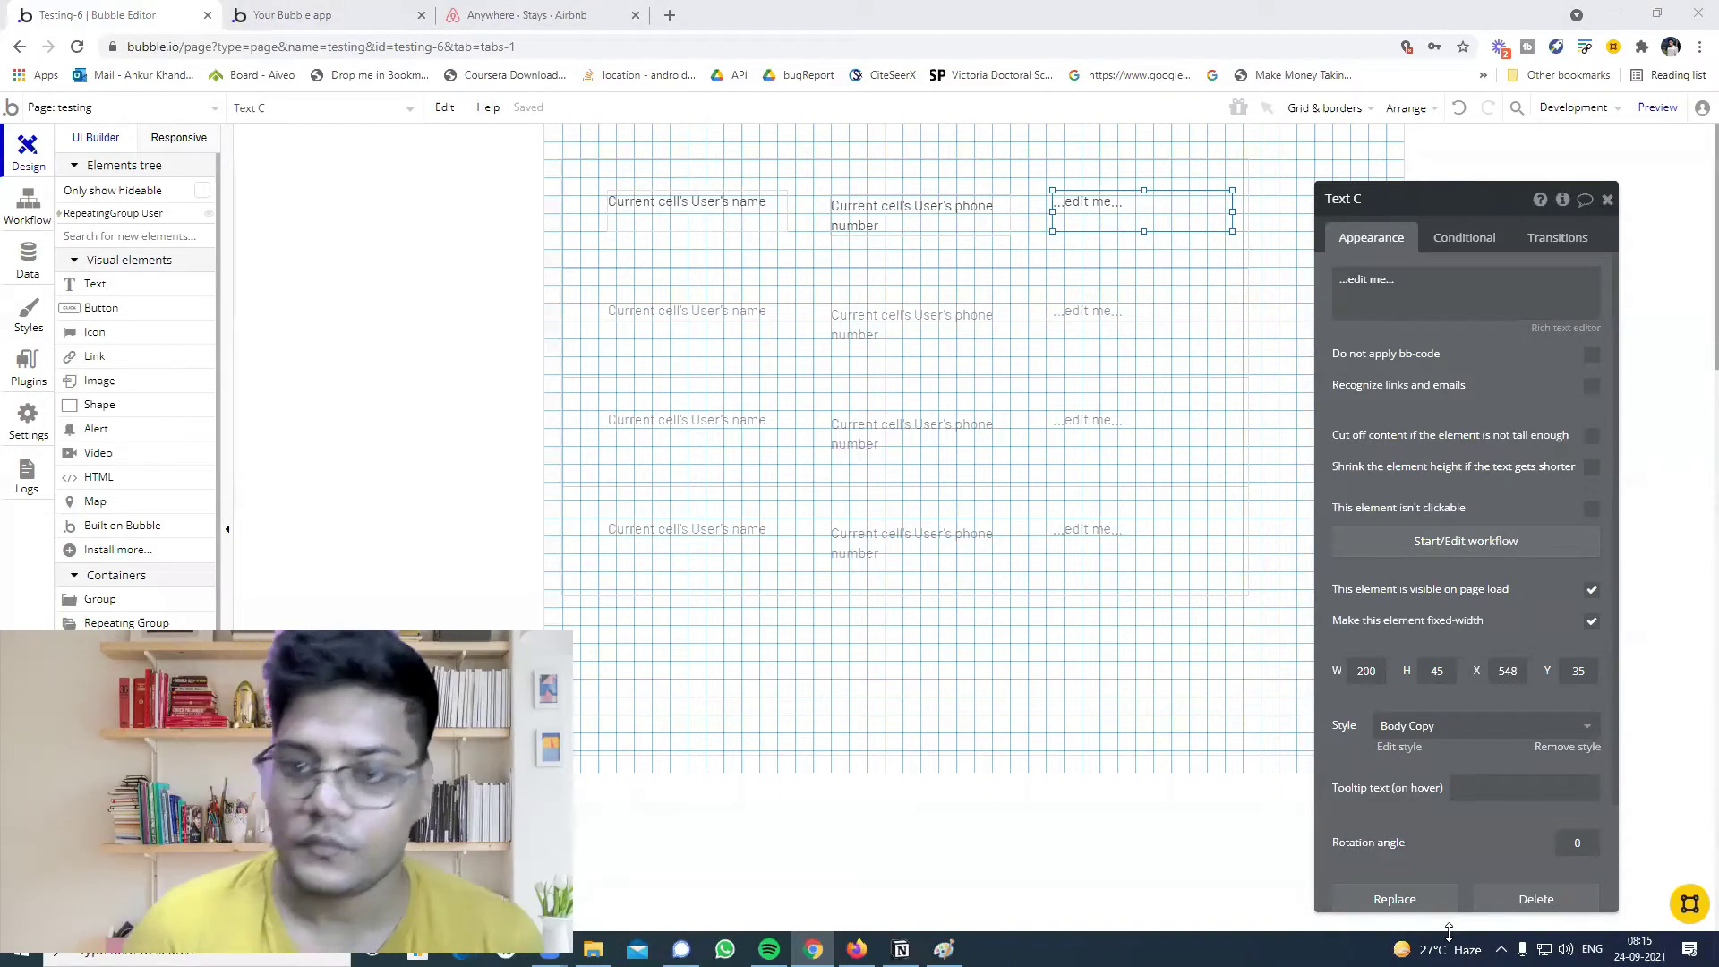
triple_click(1389, 282)
click(1622, 282)
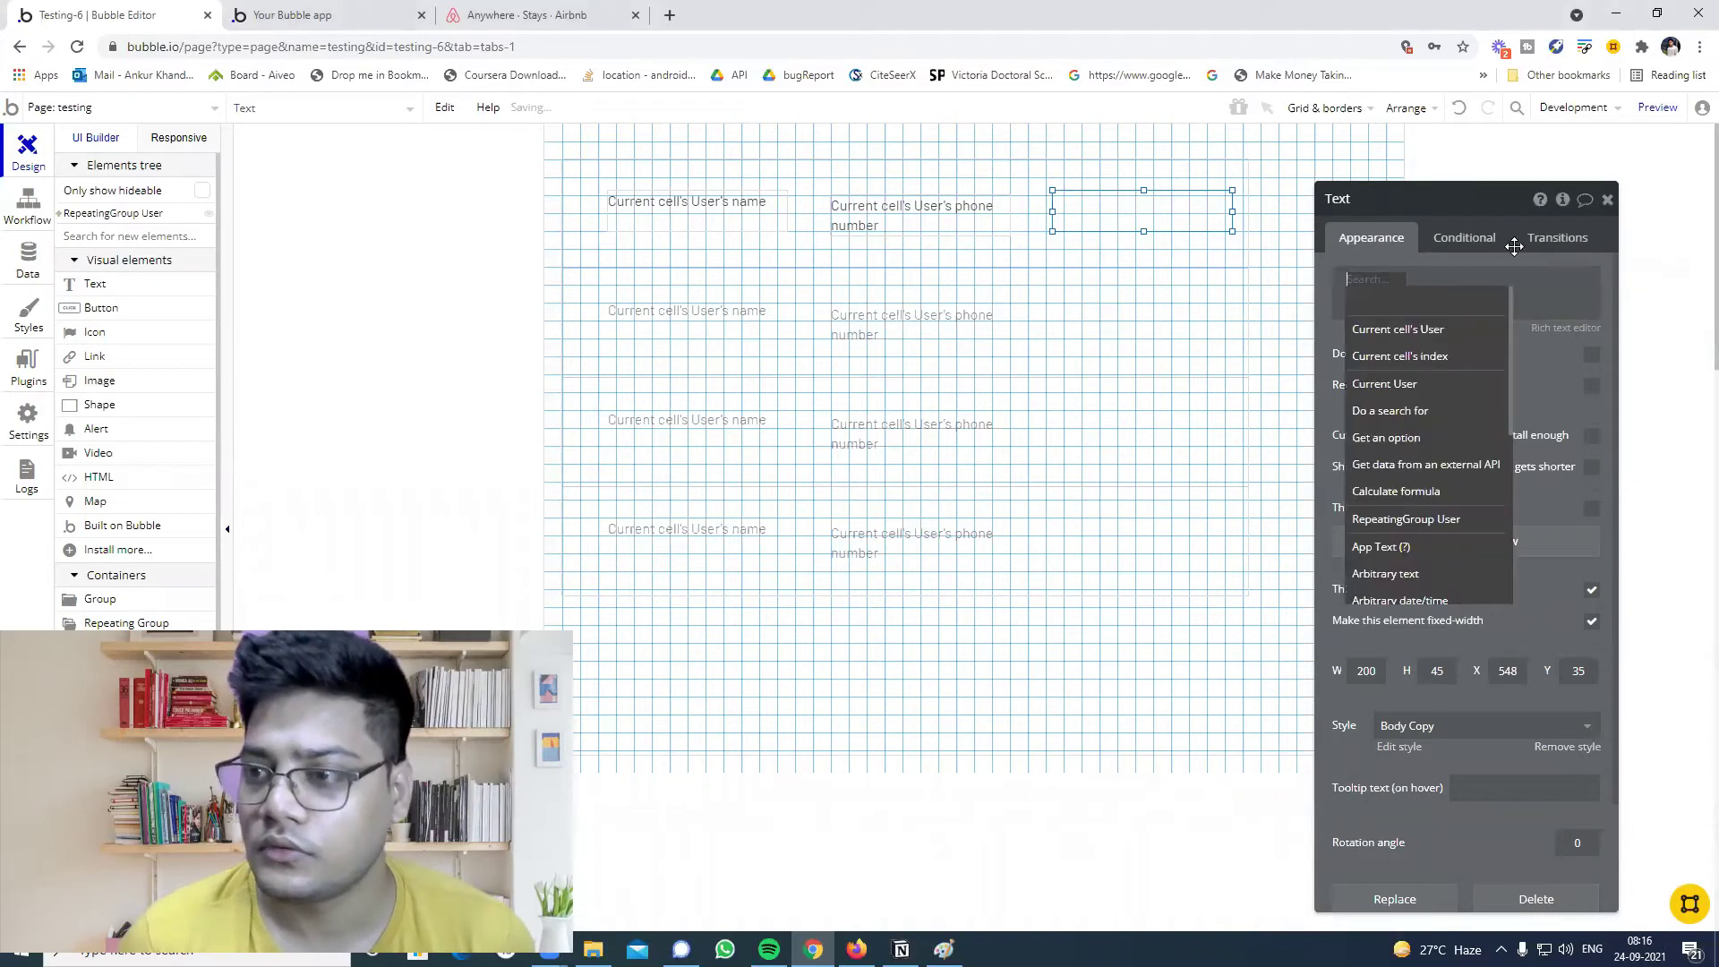
click(1415, 328)
click(1514, 355)
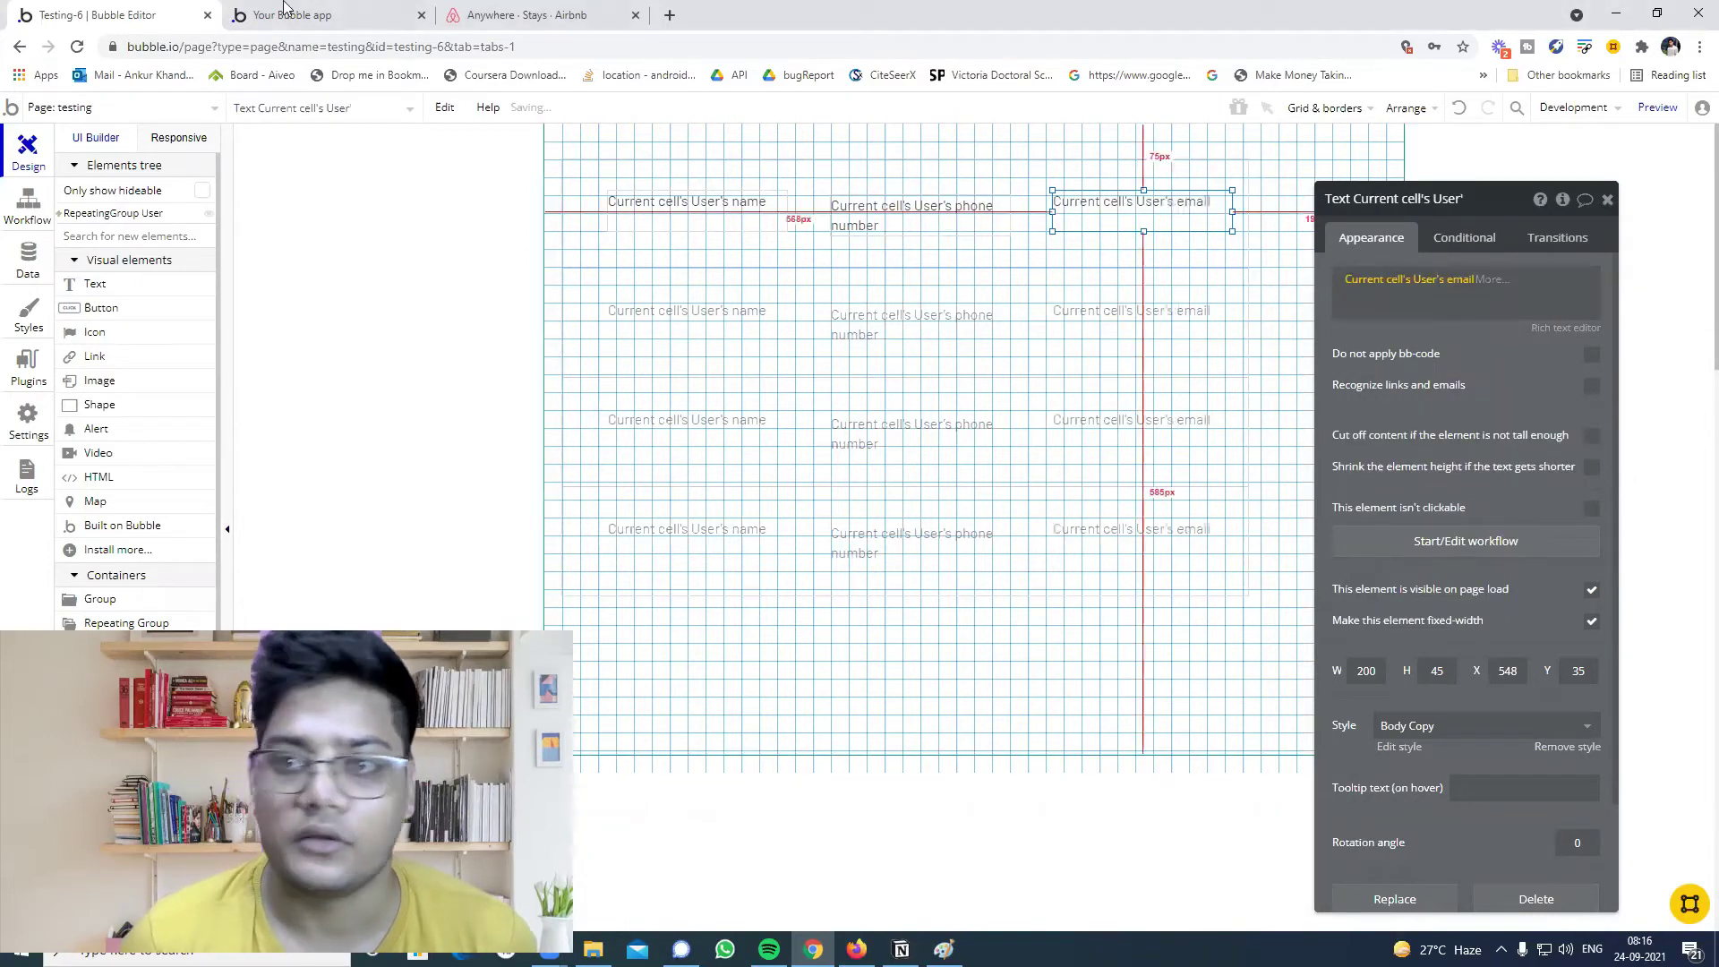
click(307, 13)
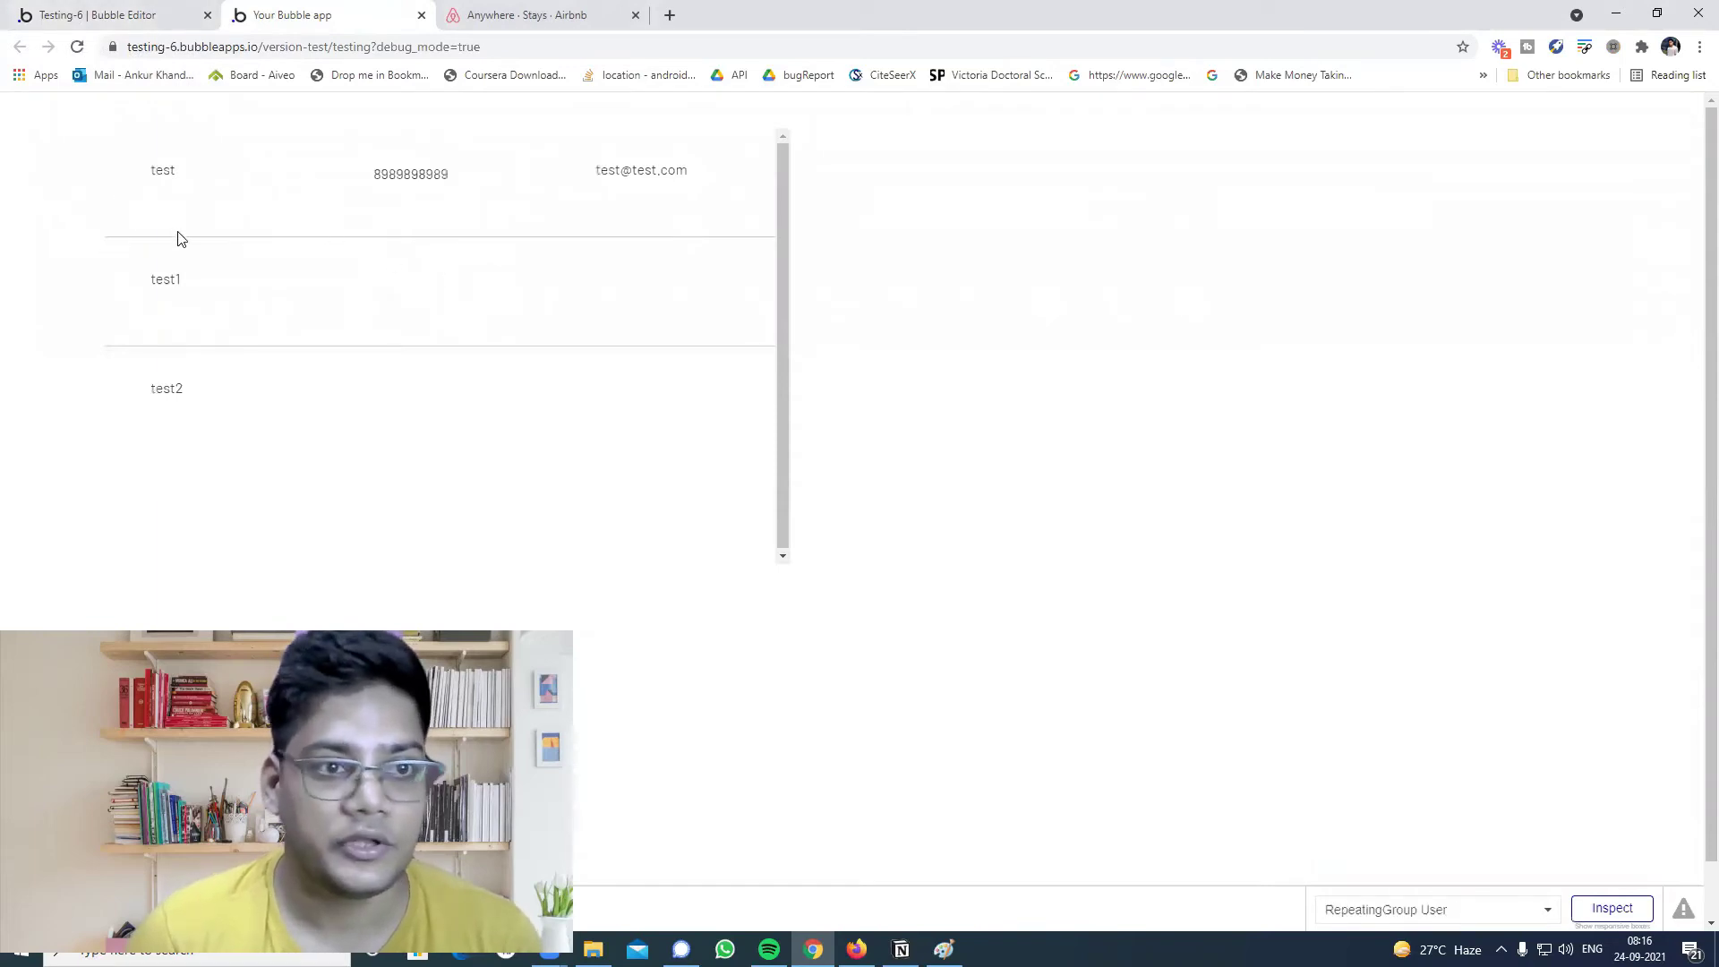
click(4, 9)
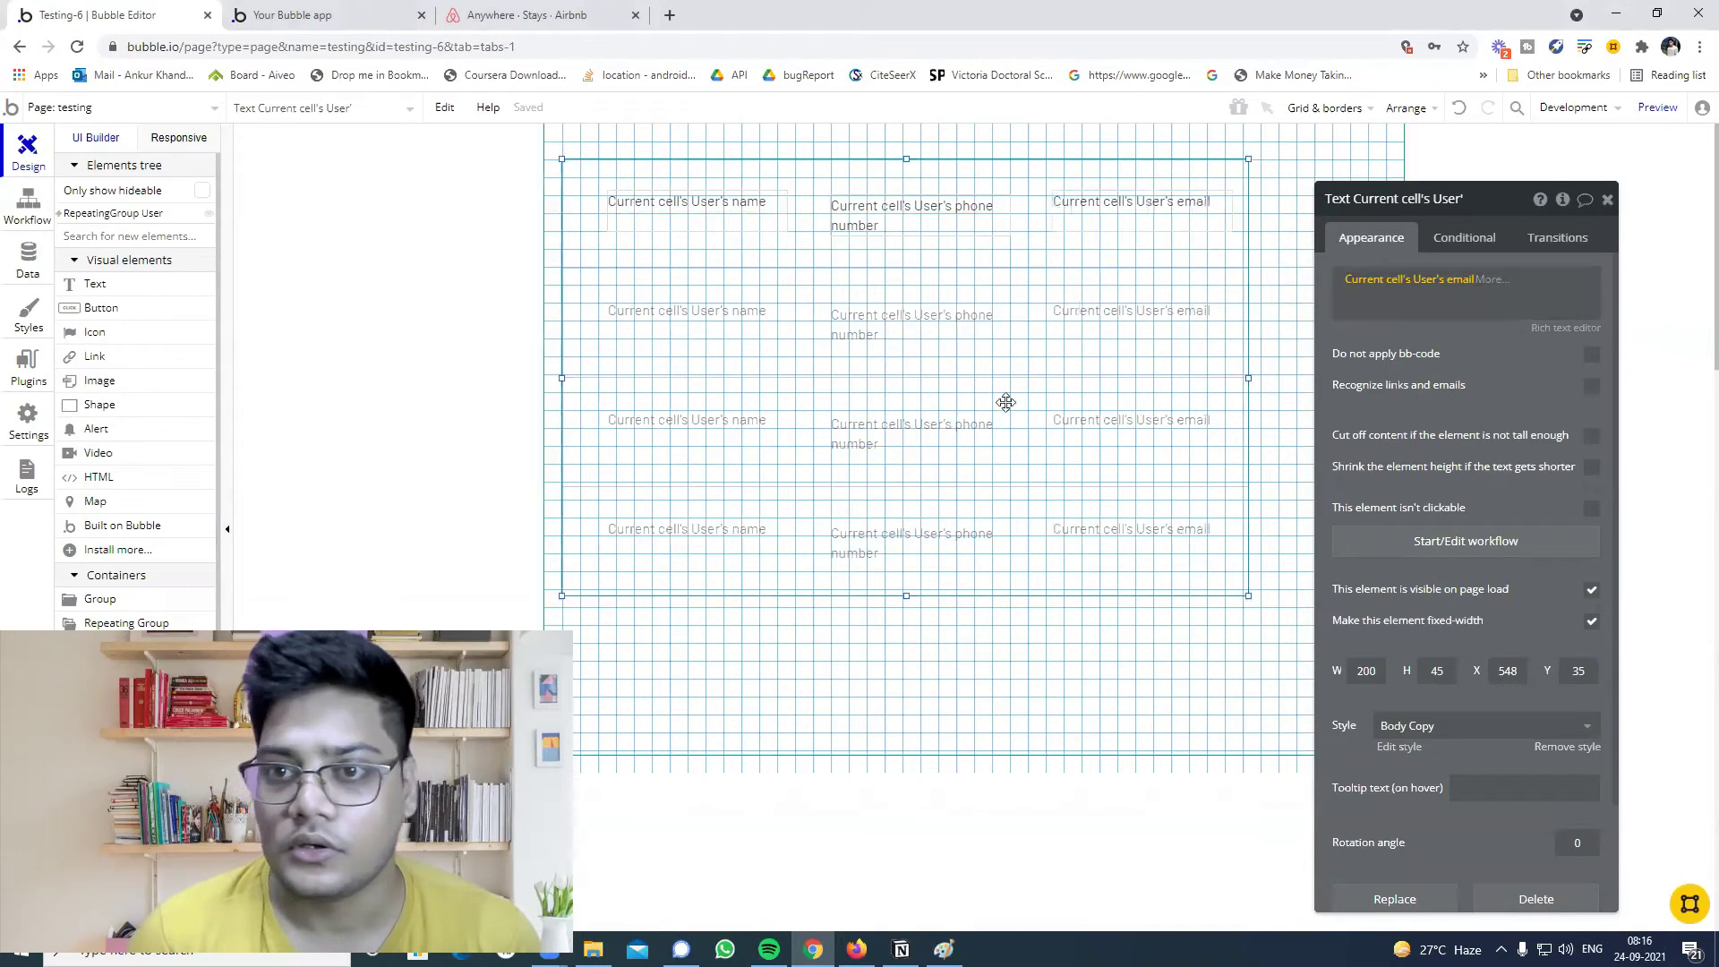
Set the repeating group to 3 rows and check the row spacing in the page preview.
click(1006, 402)
click(1433, 411)
click(1420, 489)
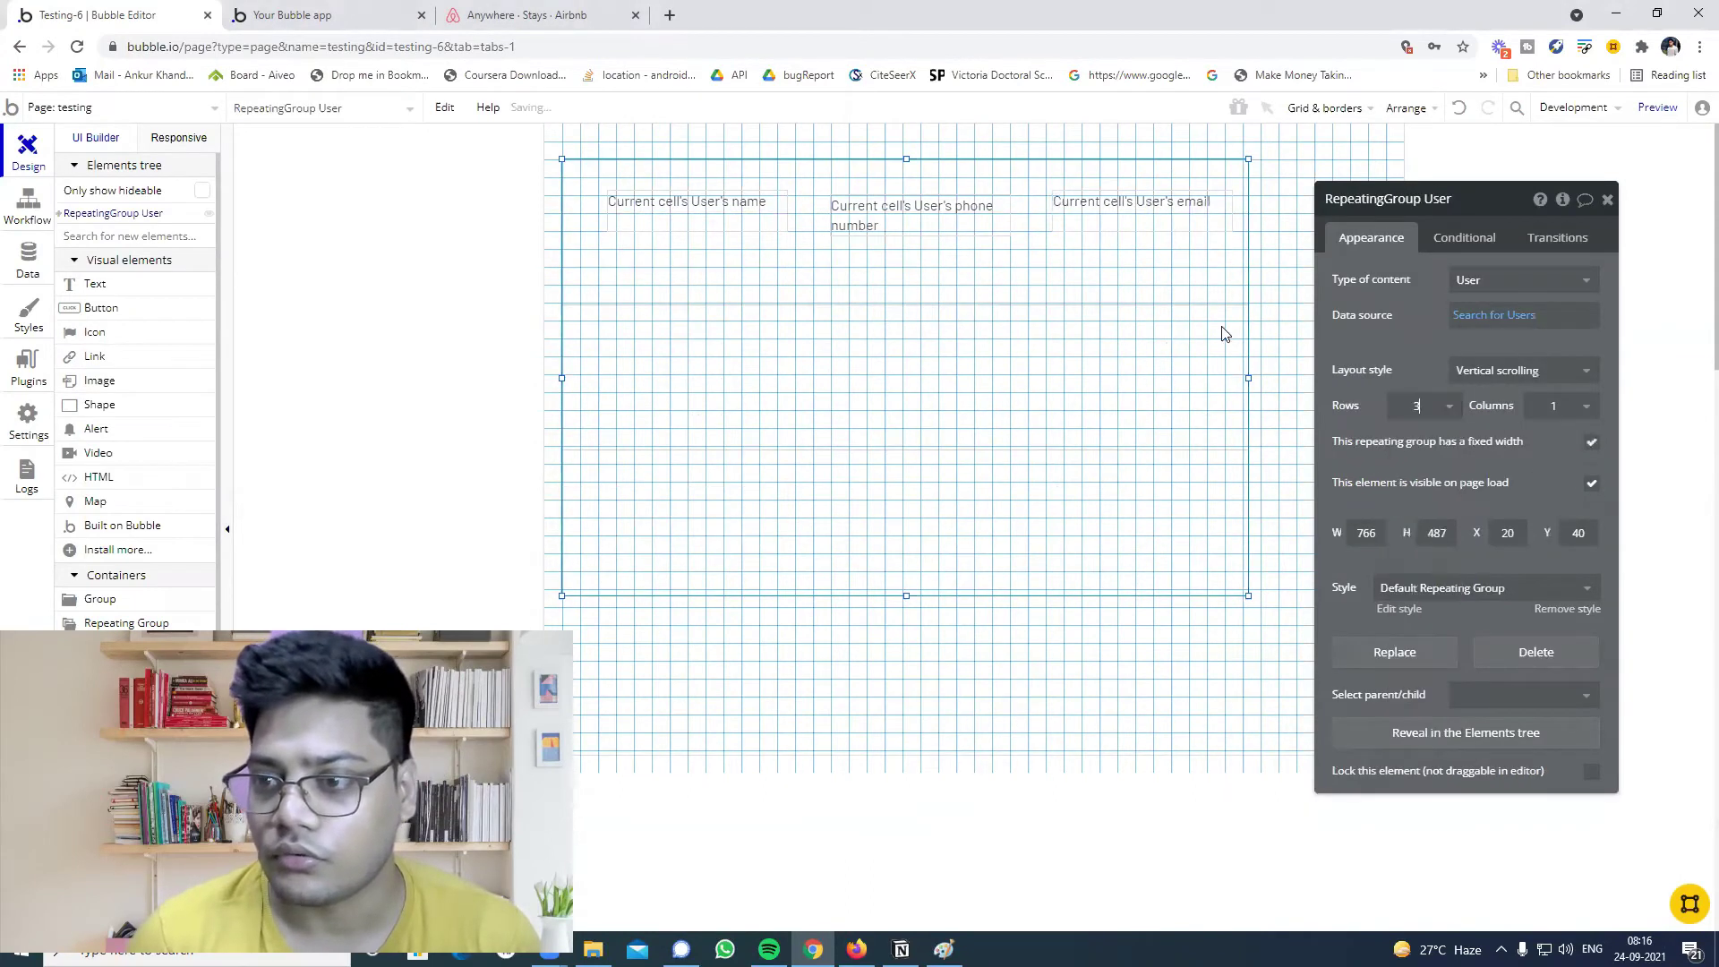
click(291, 14)
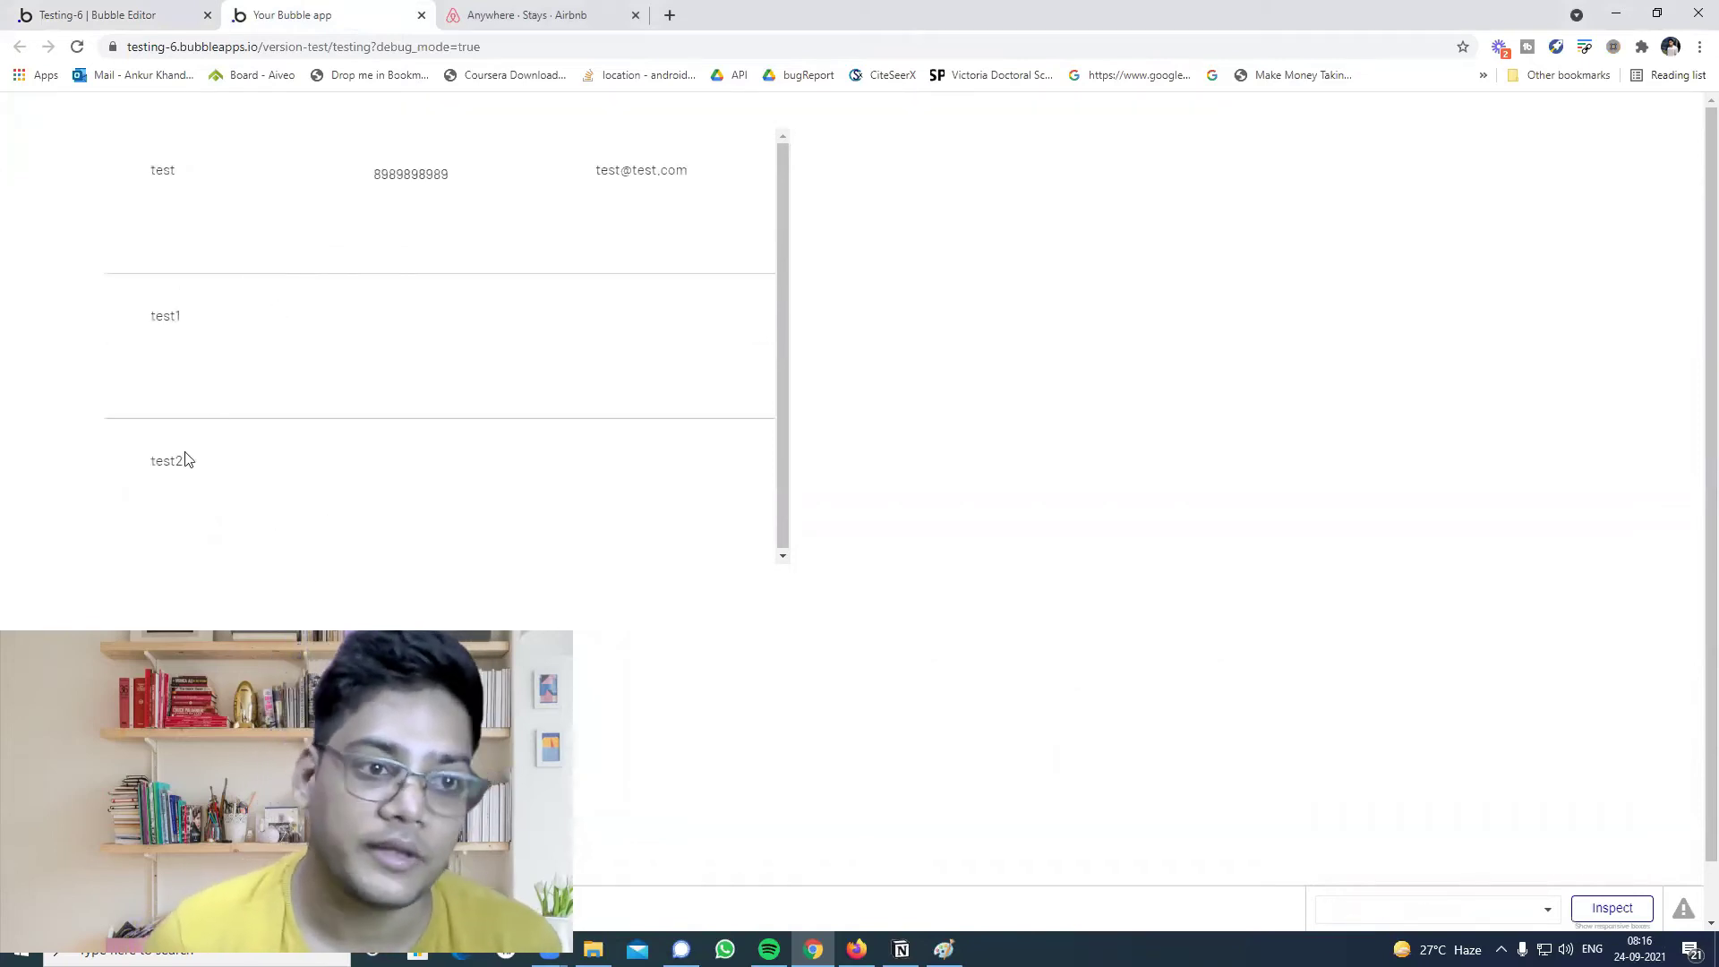
click(100, 15)
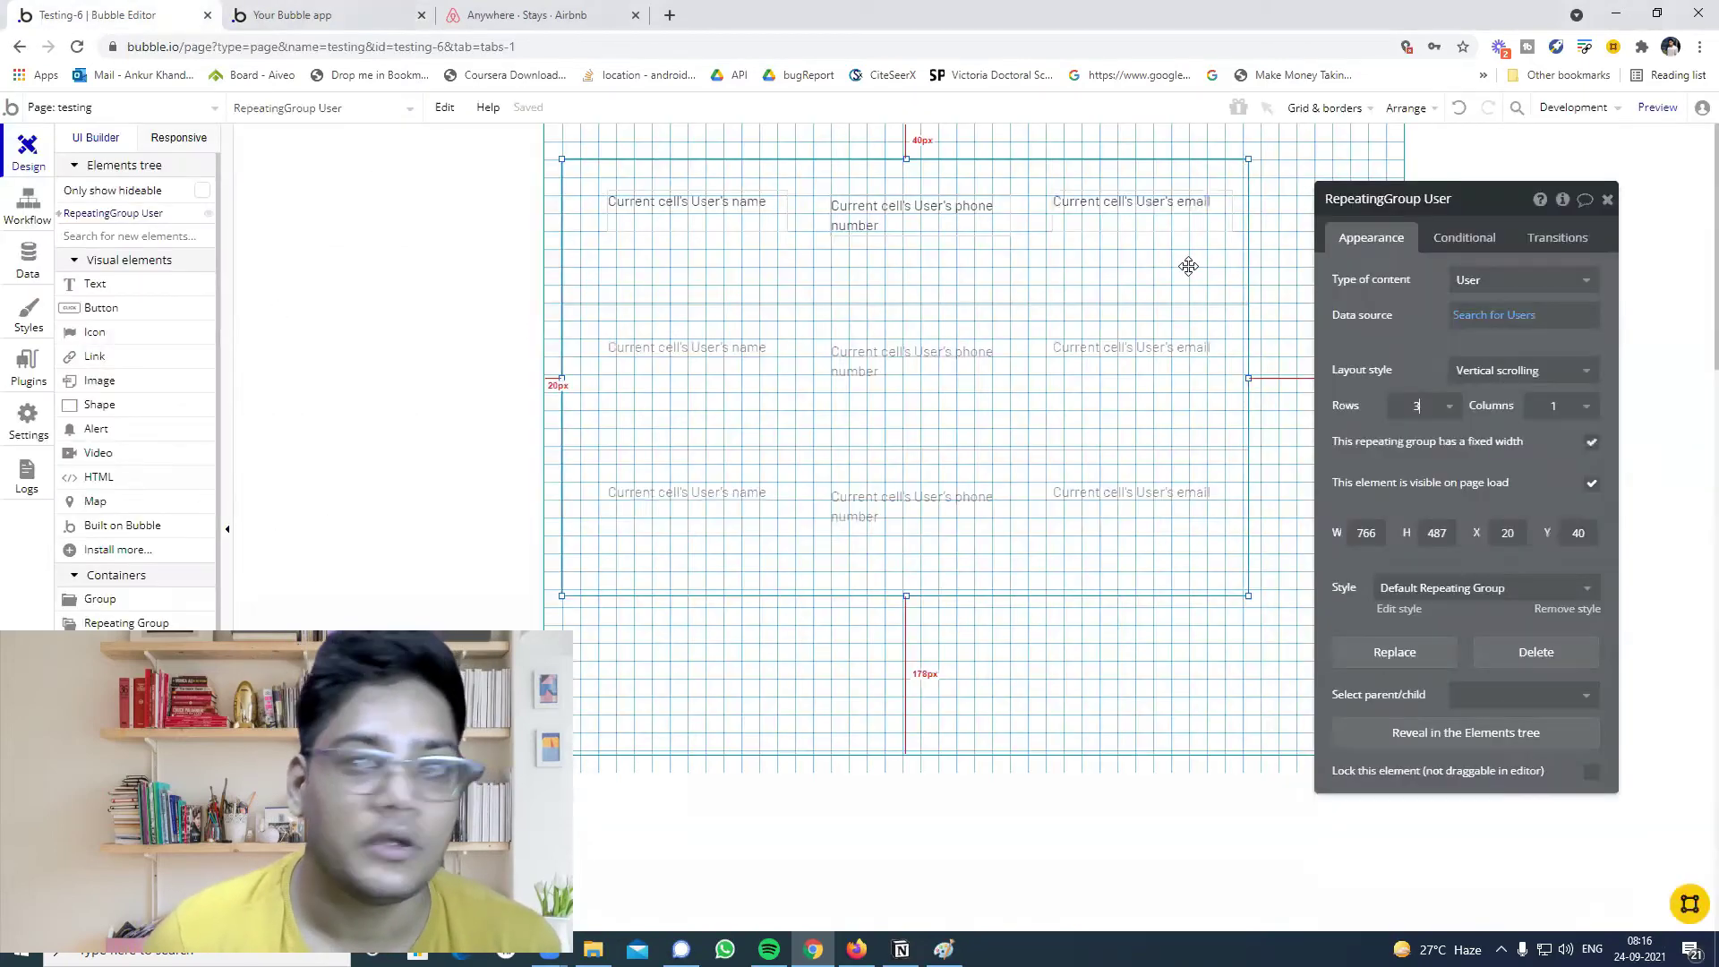
Set the repeating group's layout style to Ext. vertical scrolling and check it in the refreshed page preview.
click(1490, 376)
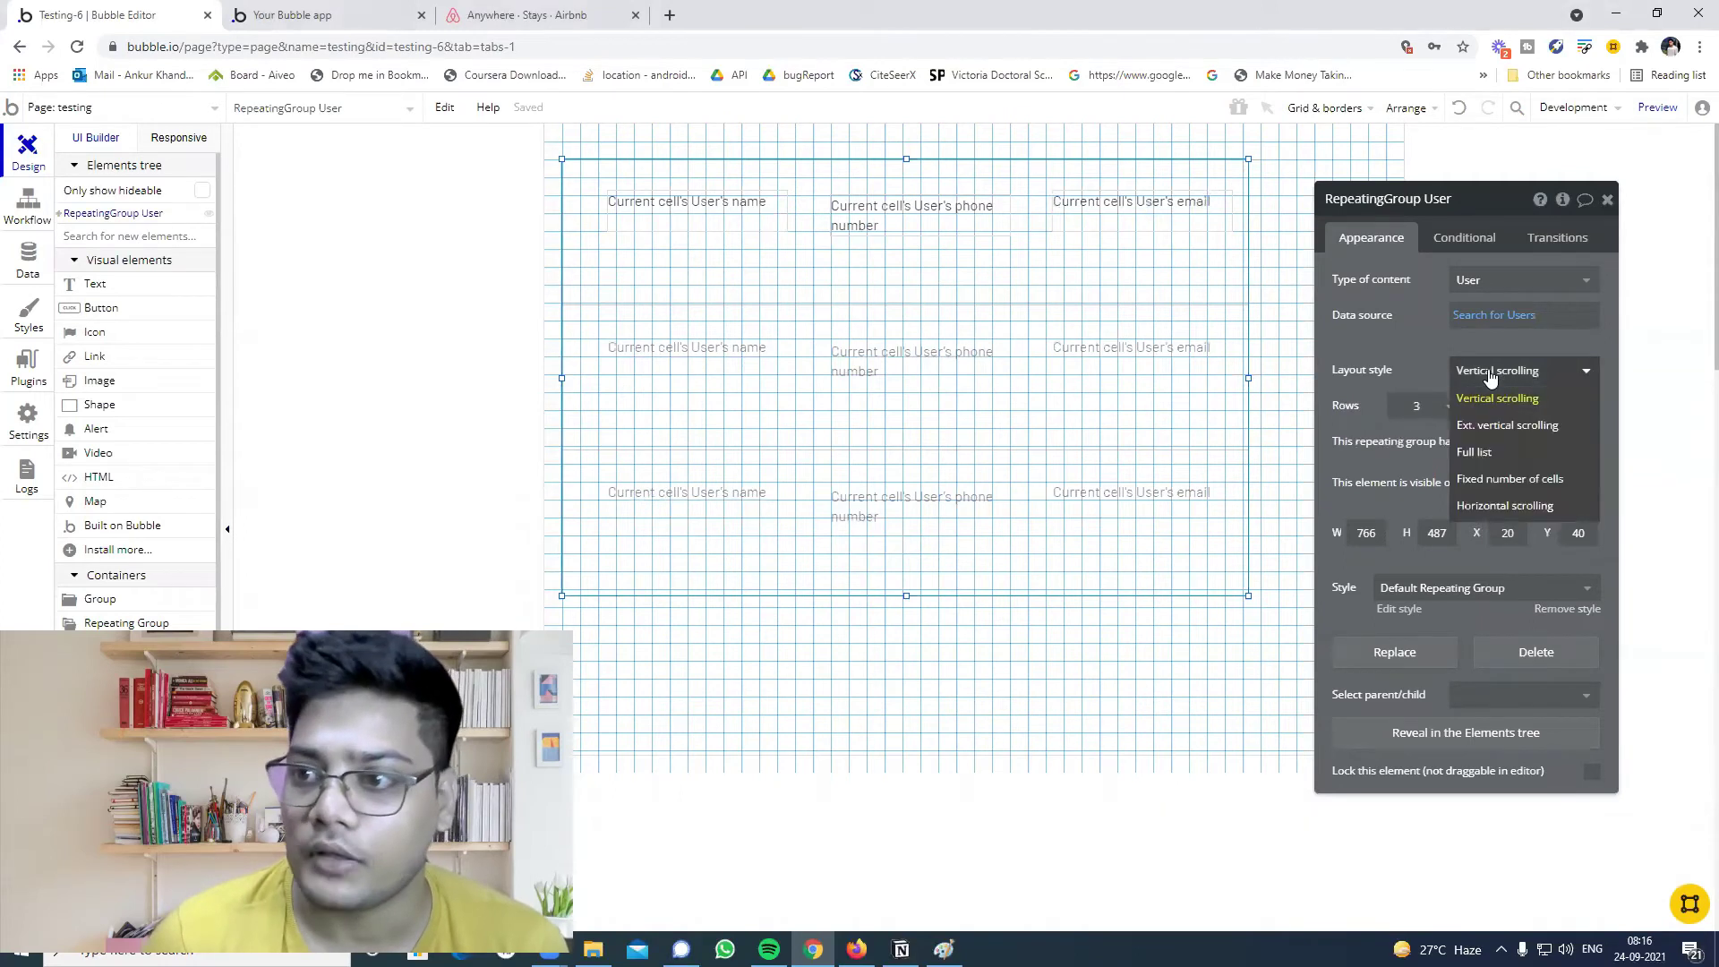
click(1538, 426)
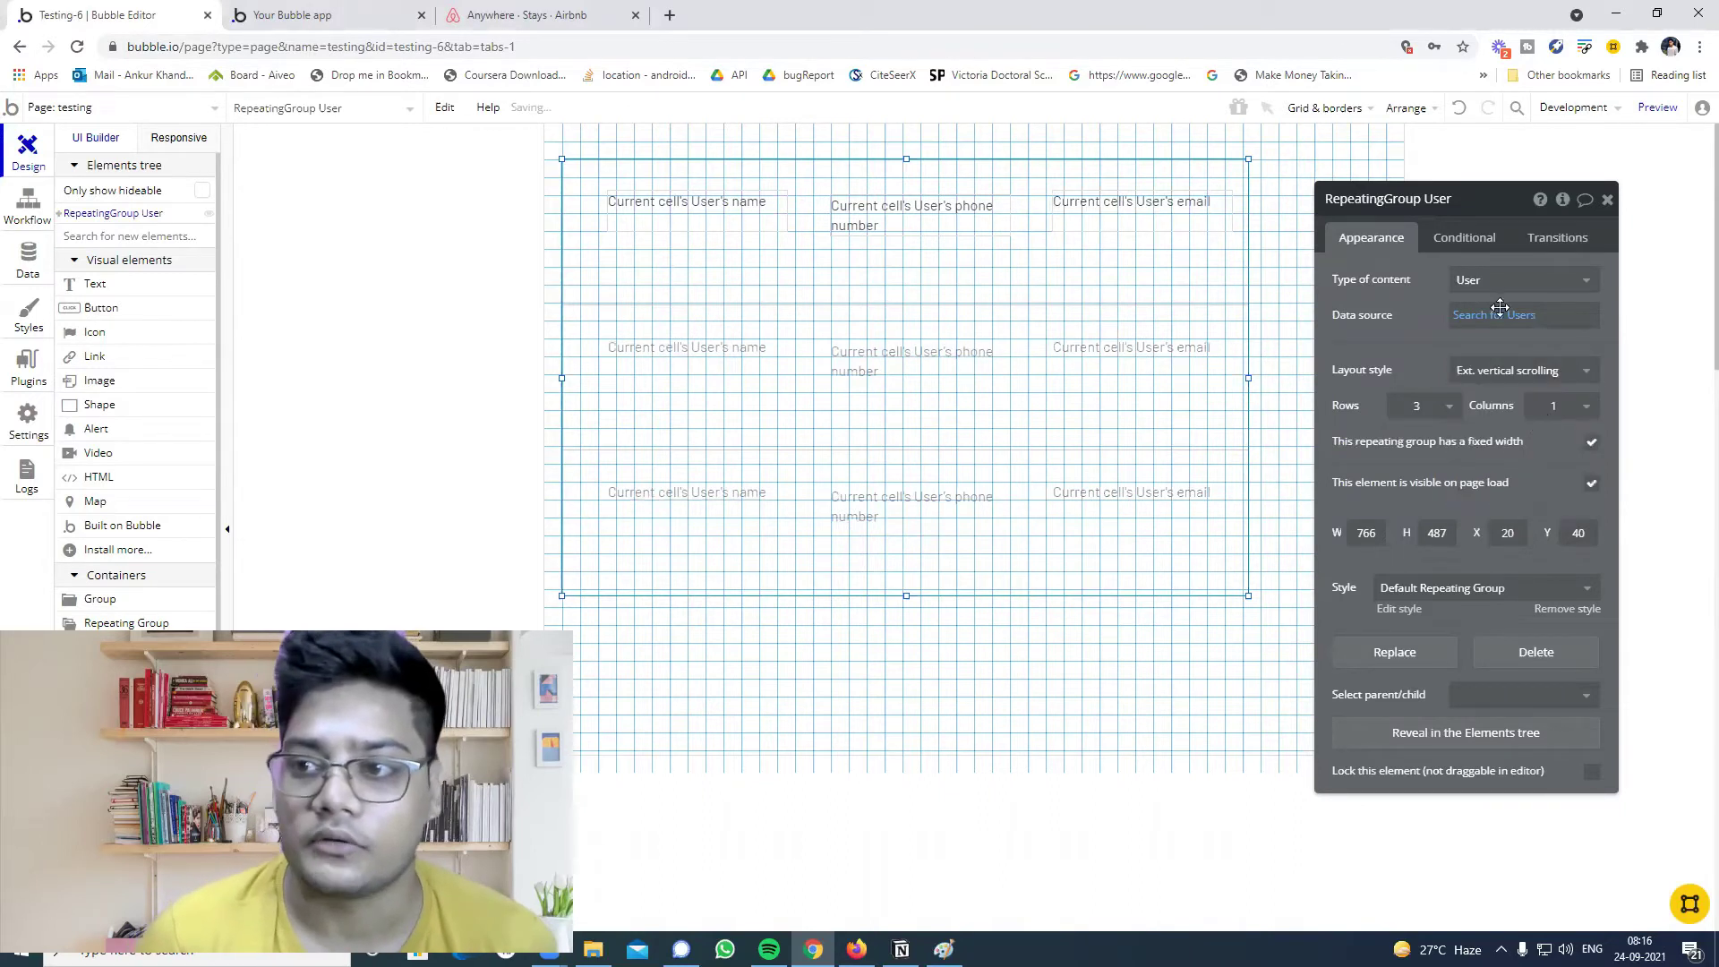
click(255, 15)
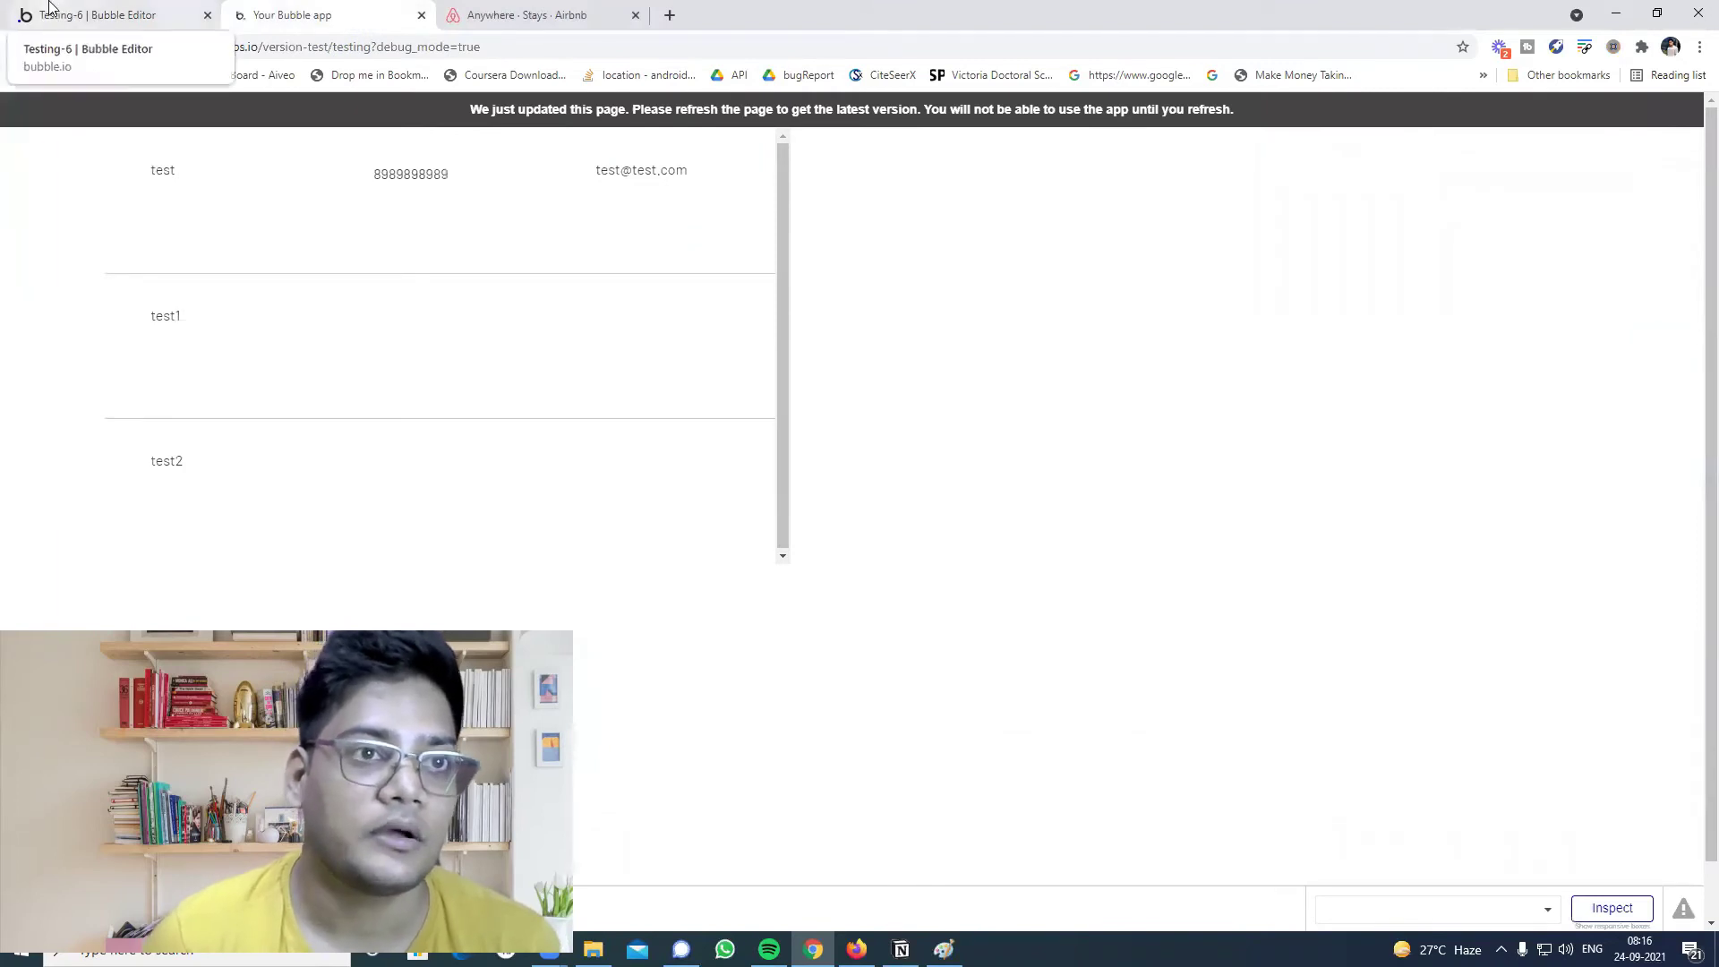
key(F5)
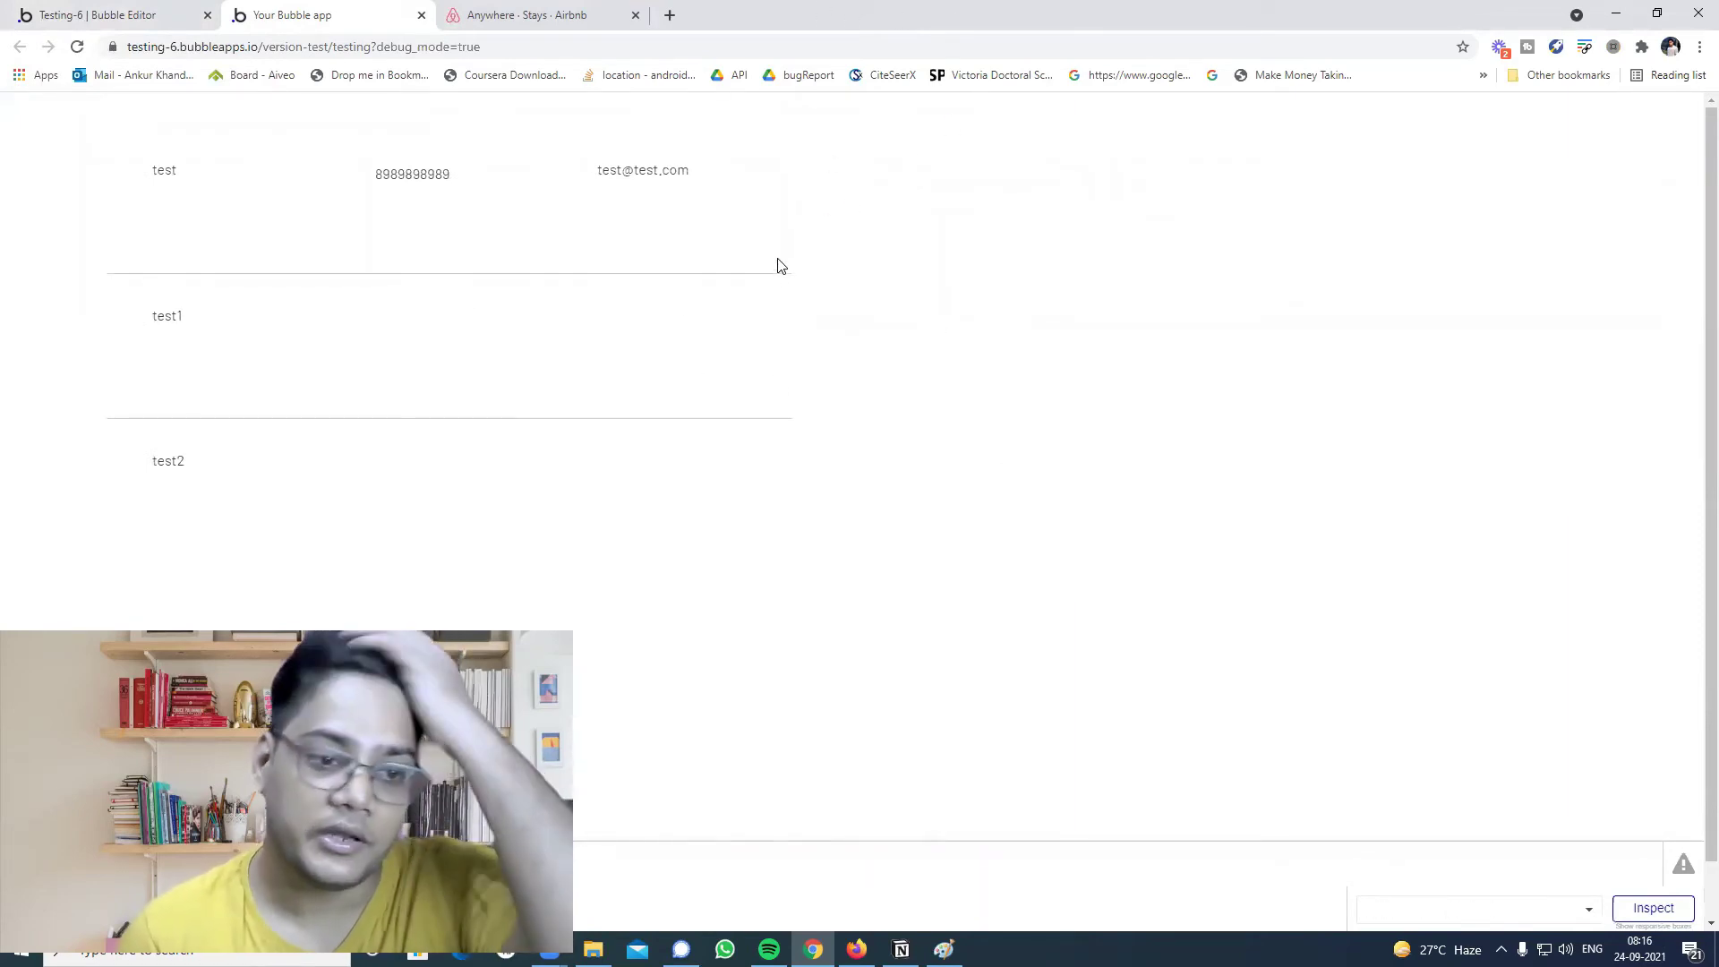
click(126, 15)
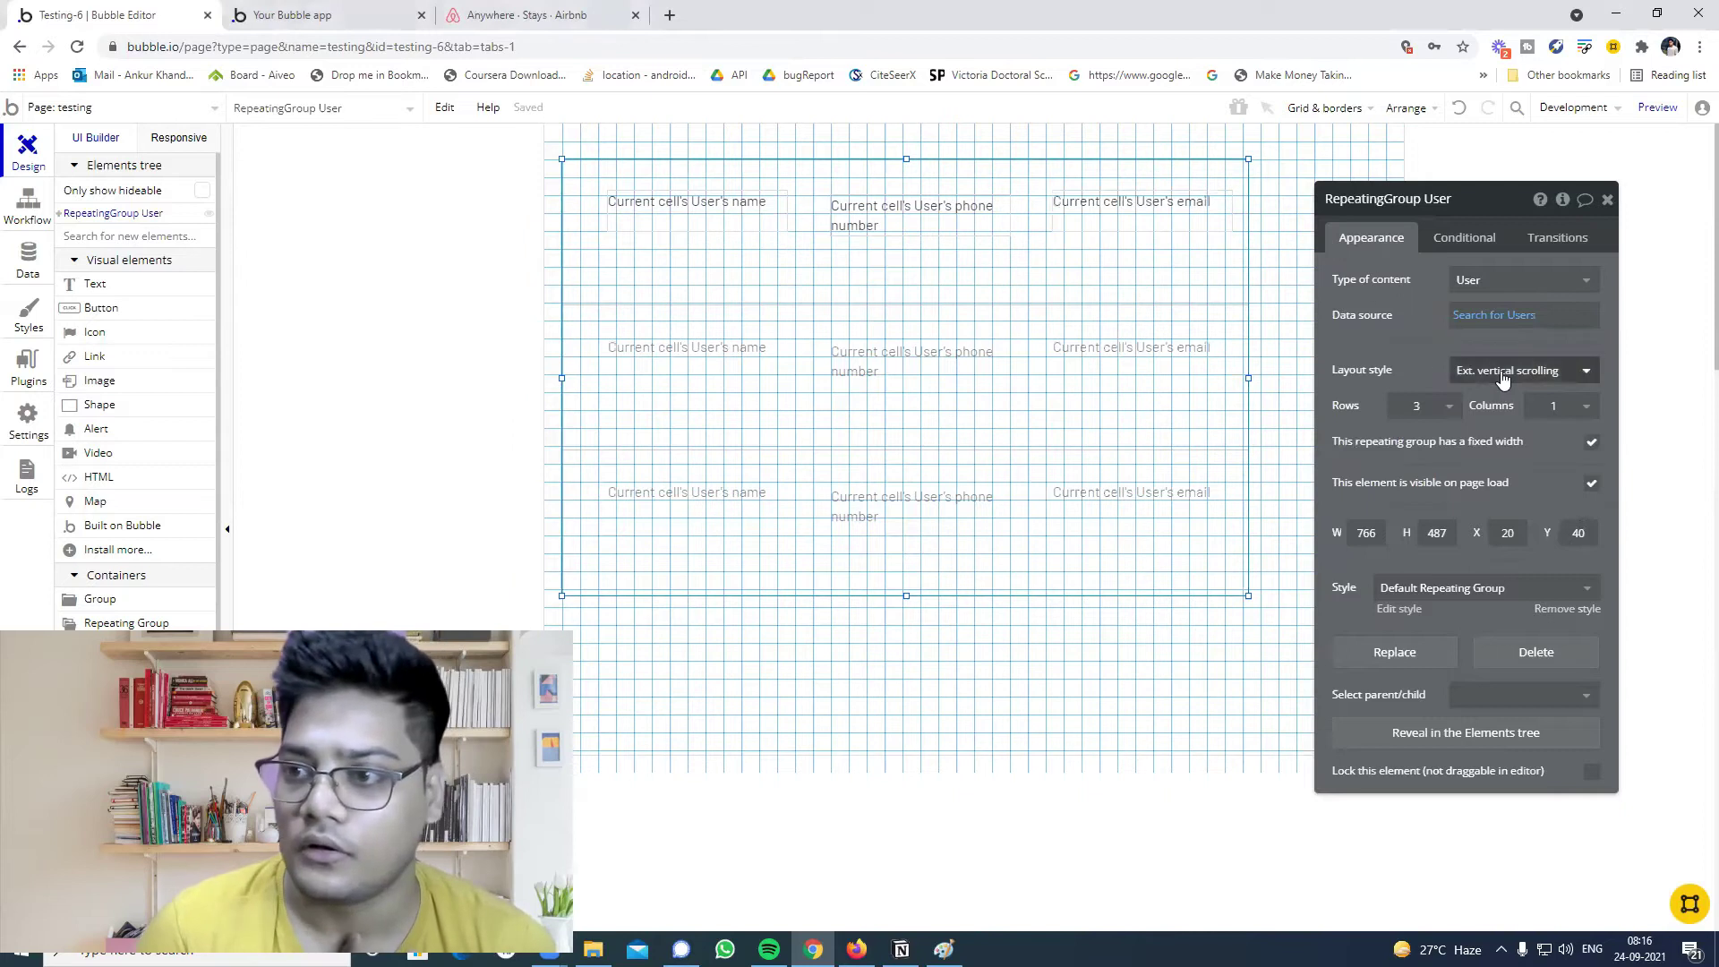
Set the repeating group's layout style to Full list and check it in the refreshed page preview.
click(1563, 370)
click(1493, 454)
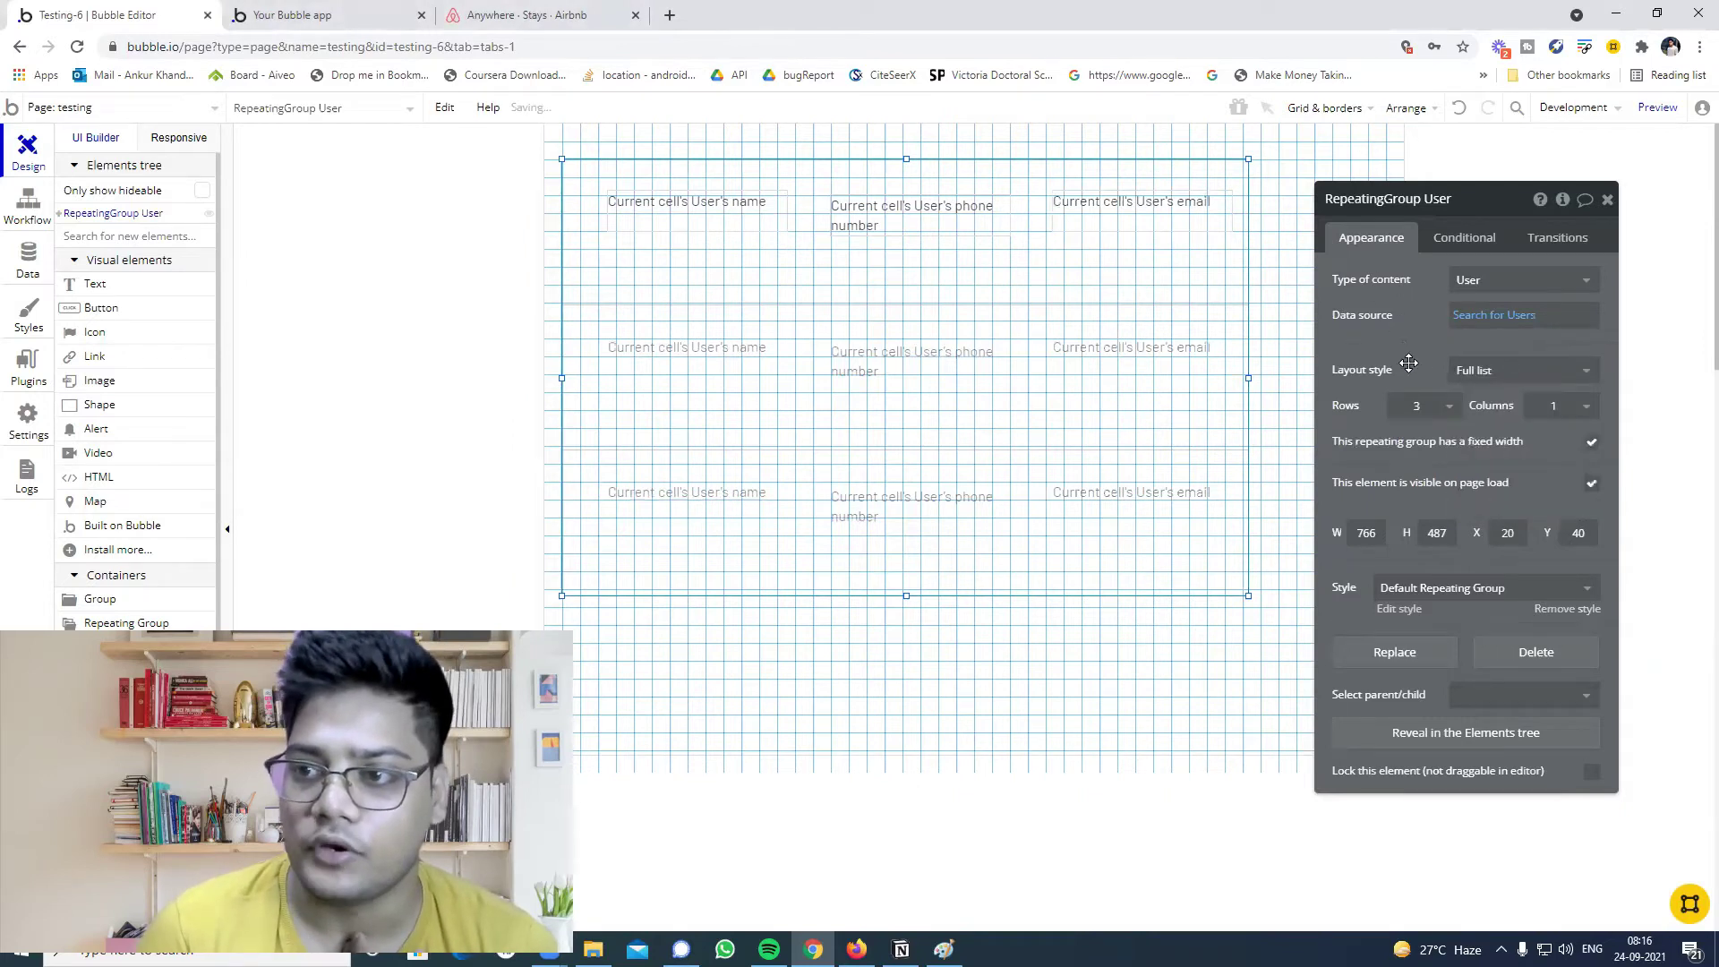
click(309, 15)
click(359, 124)
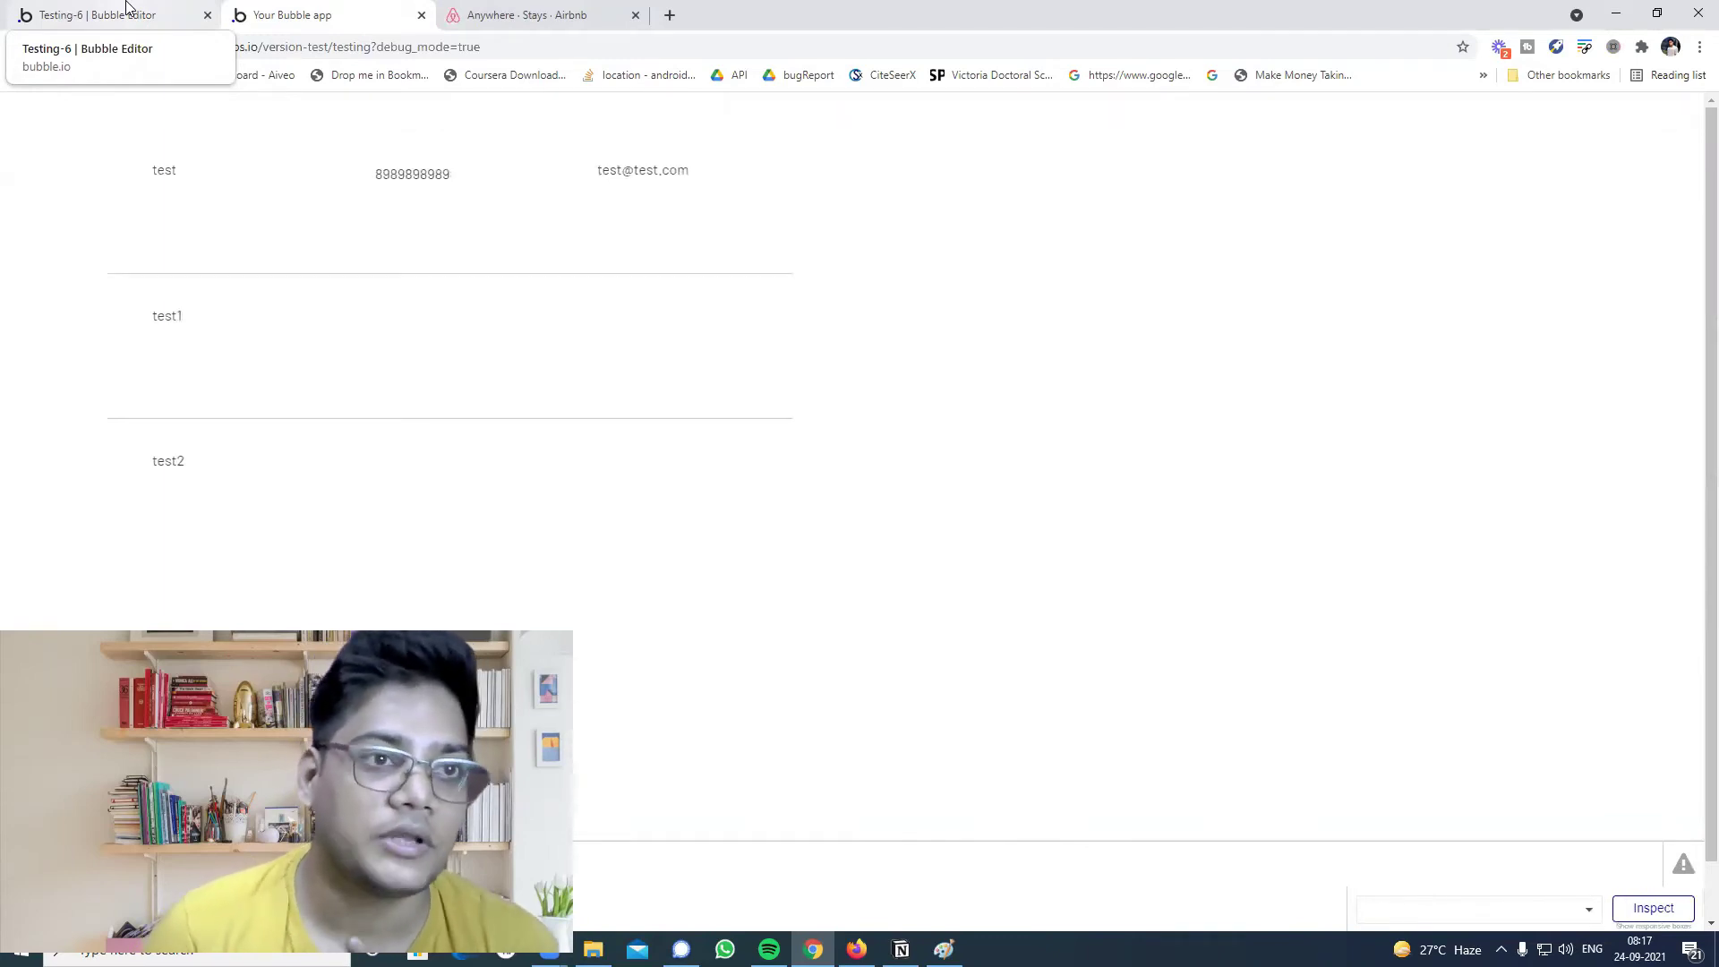
Set the repeating group's layout style to Fixed number of cells with 2 rows and check it in the page preview.
click(127, 9)
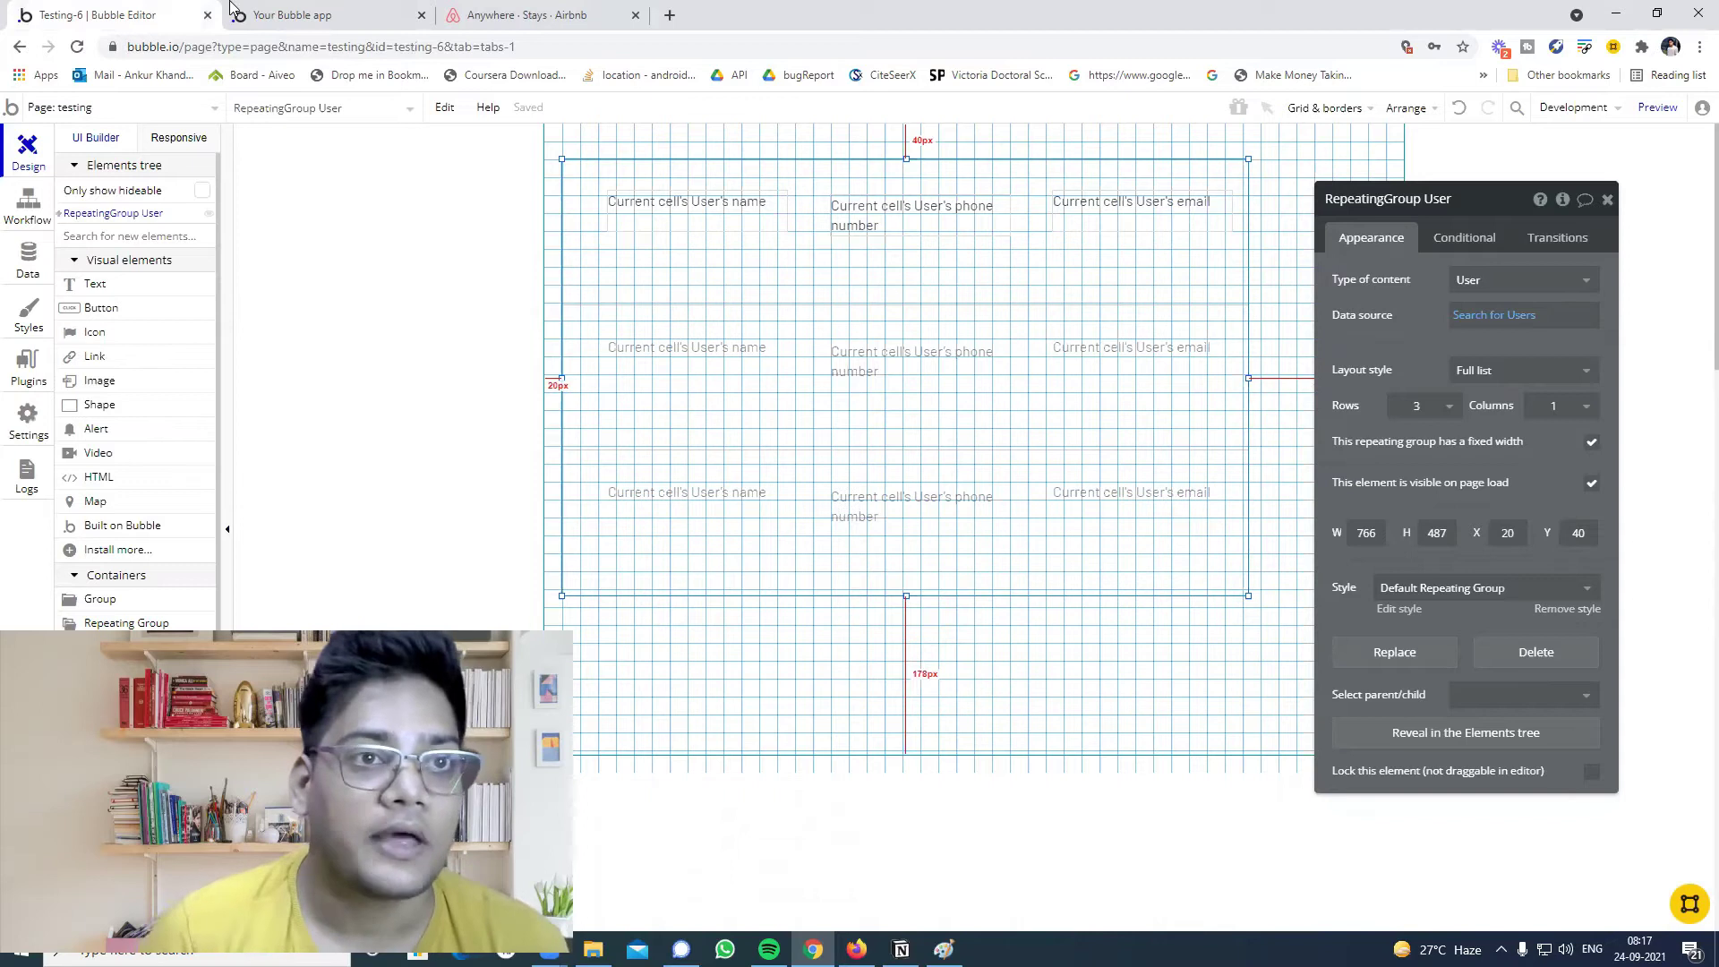
click(286, 15)
click(179, 14)
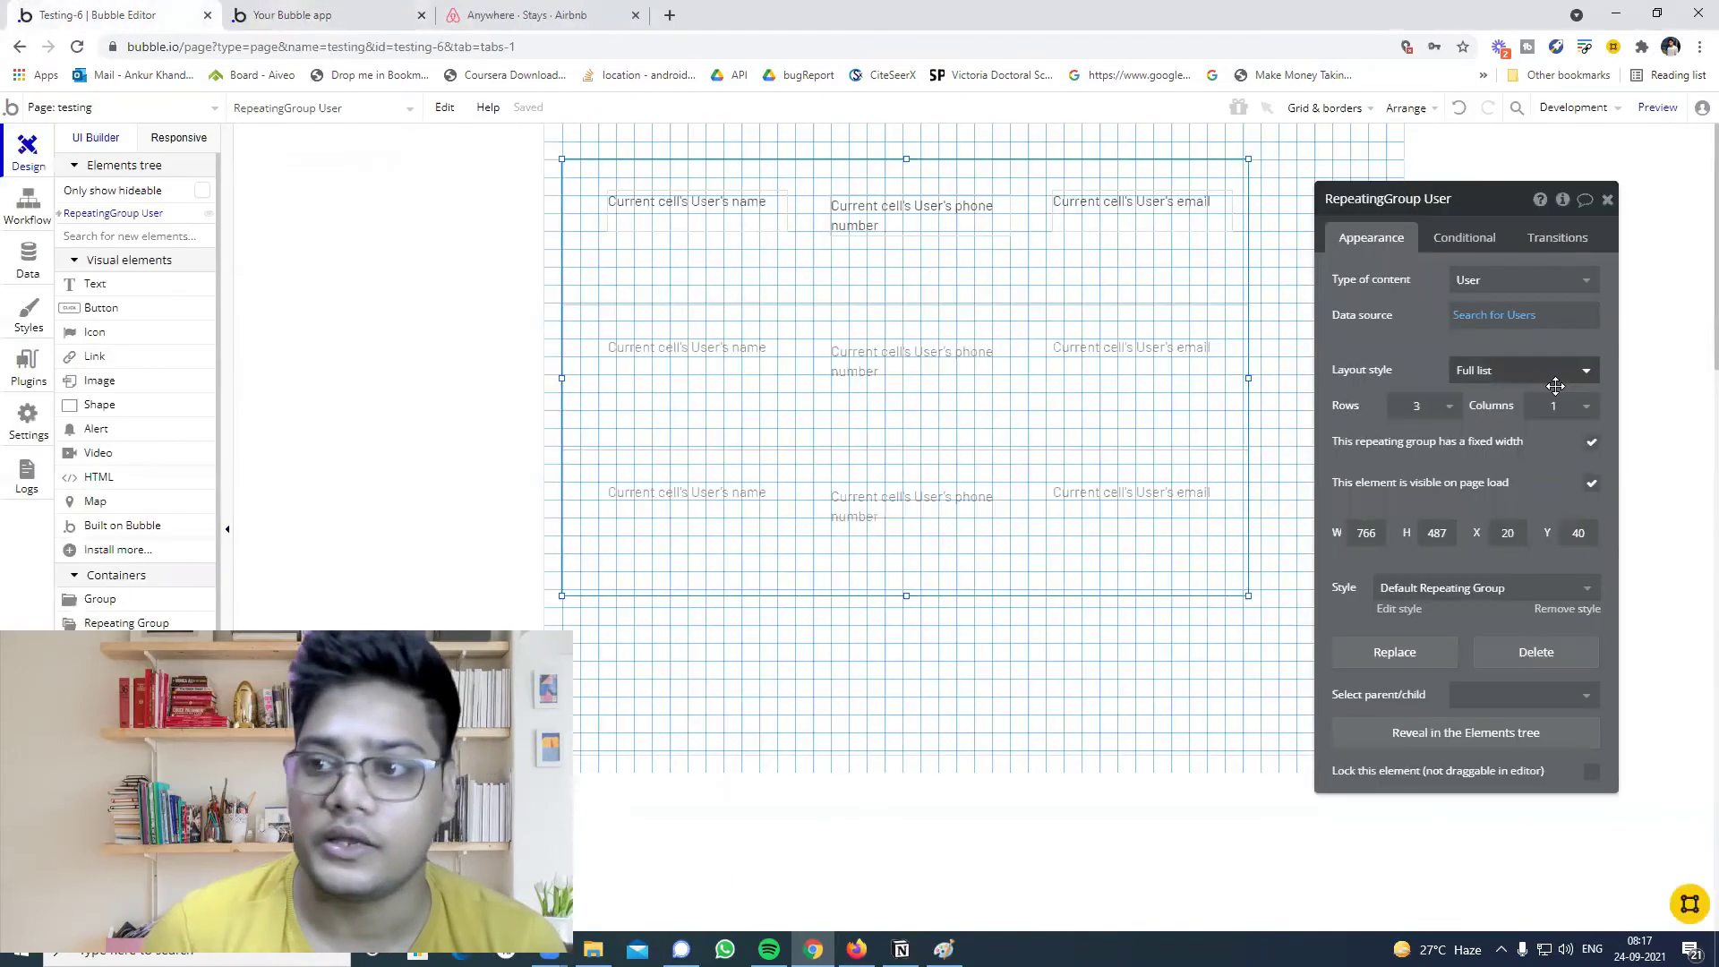
click(1515, 372)
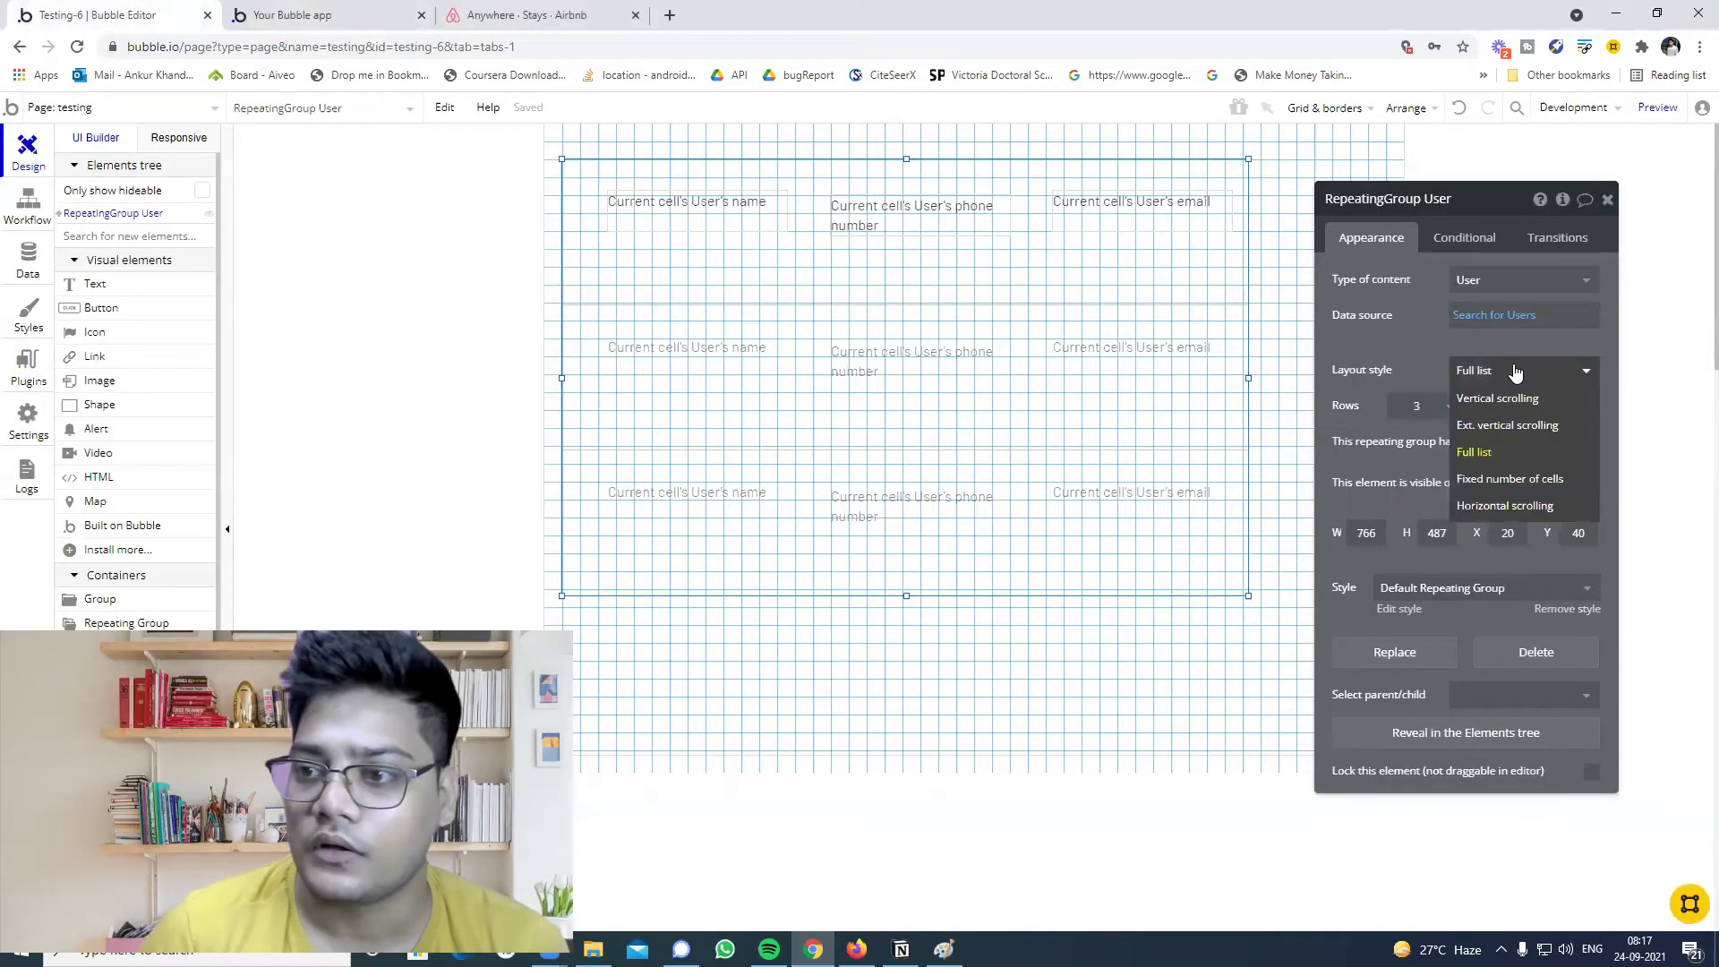
click(1503, 484)
click(1448, 416)
click(1425, 457)
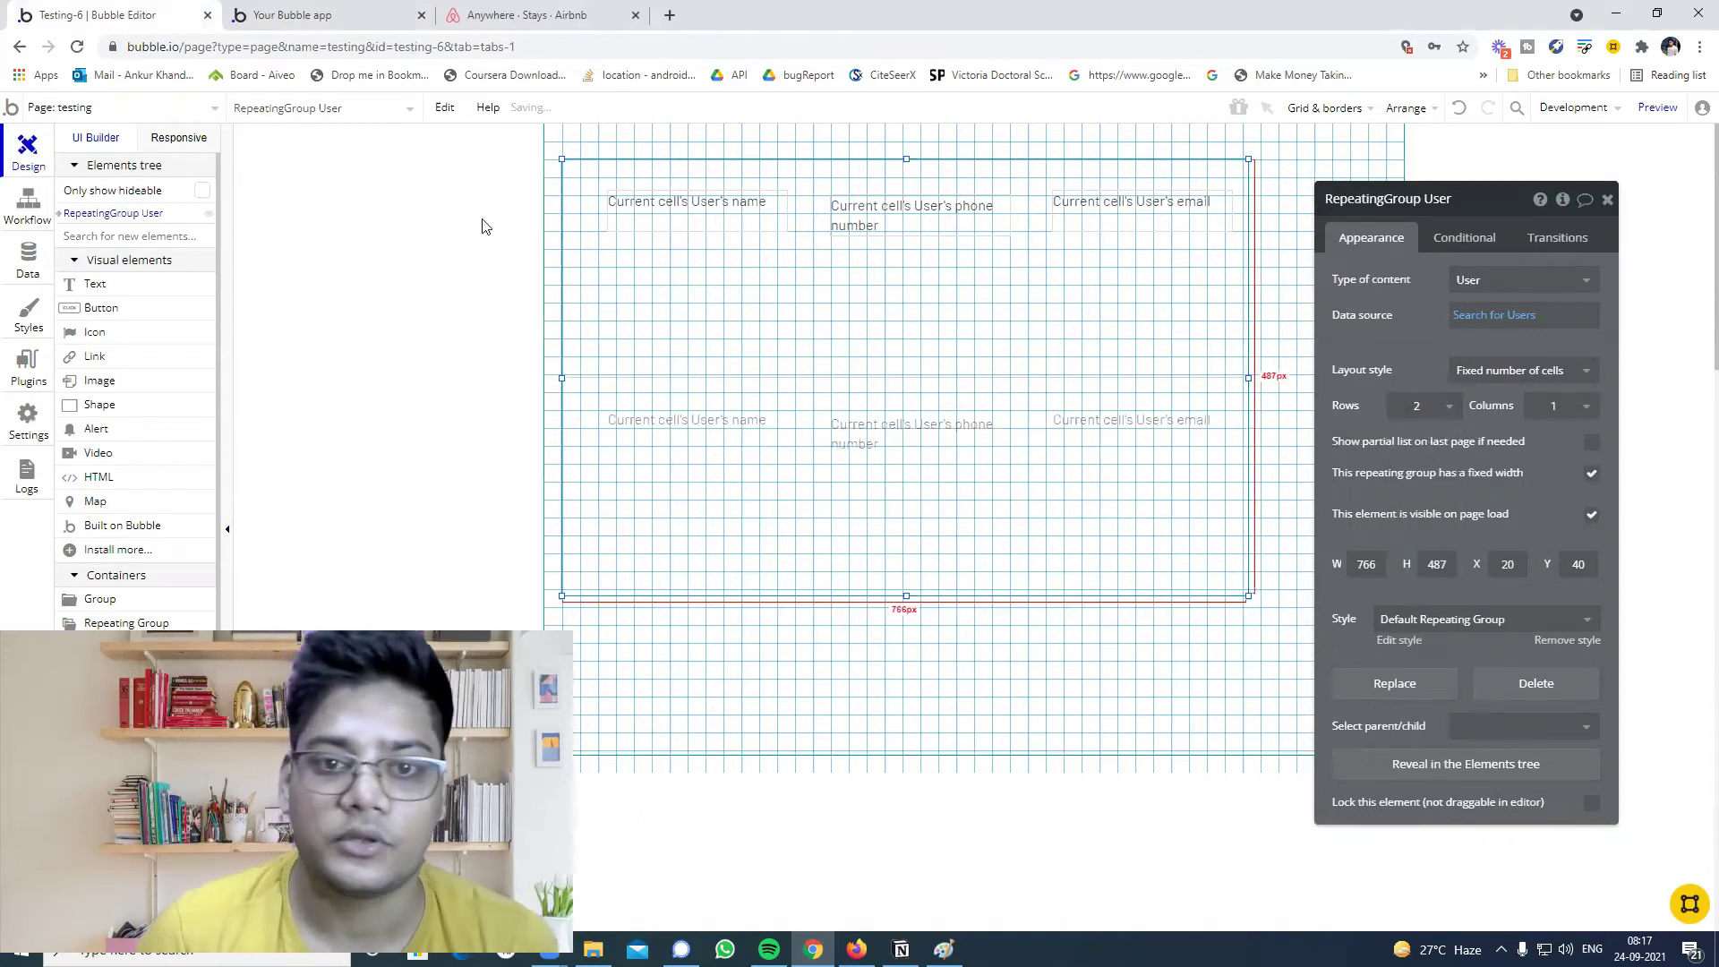
click(327, 16)
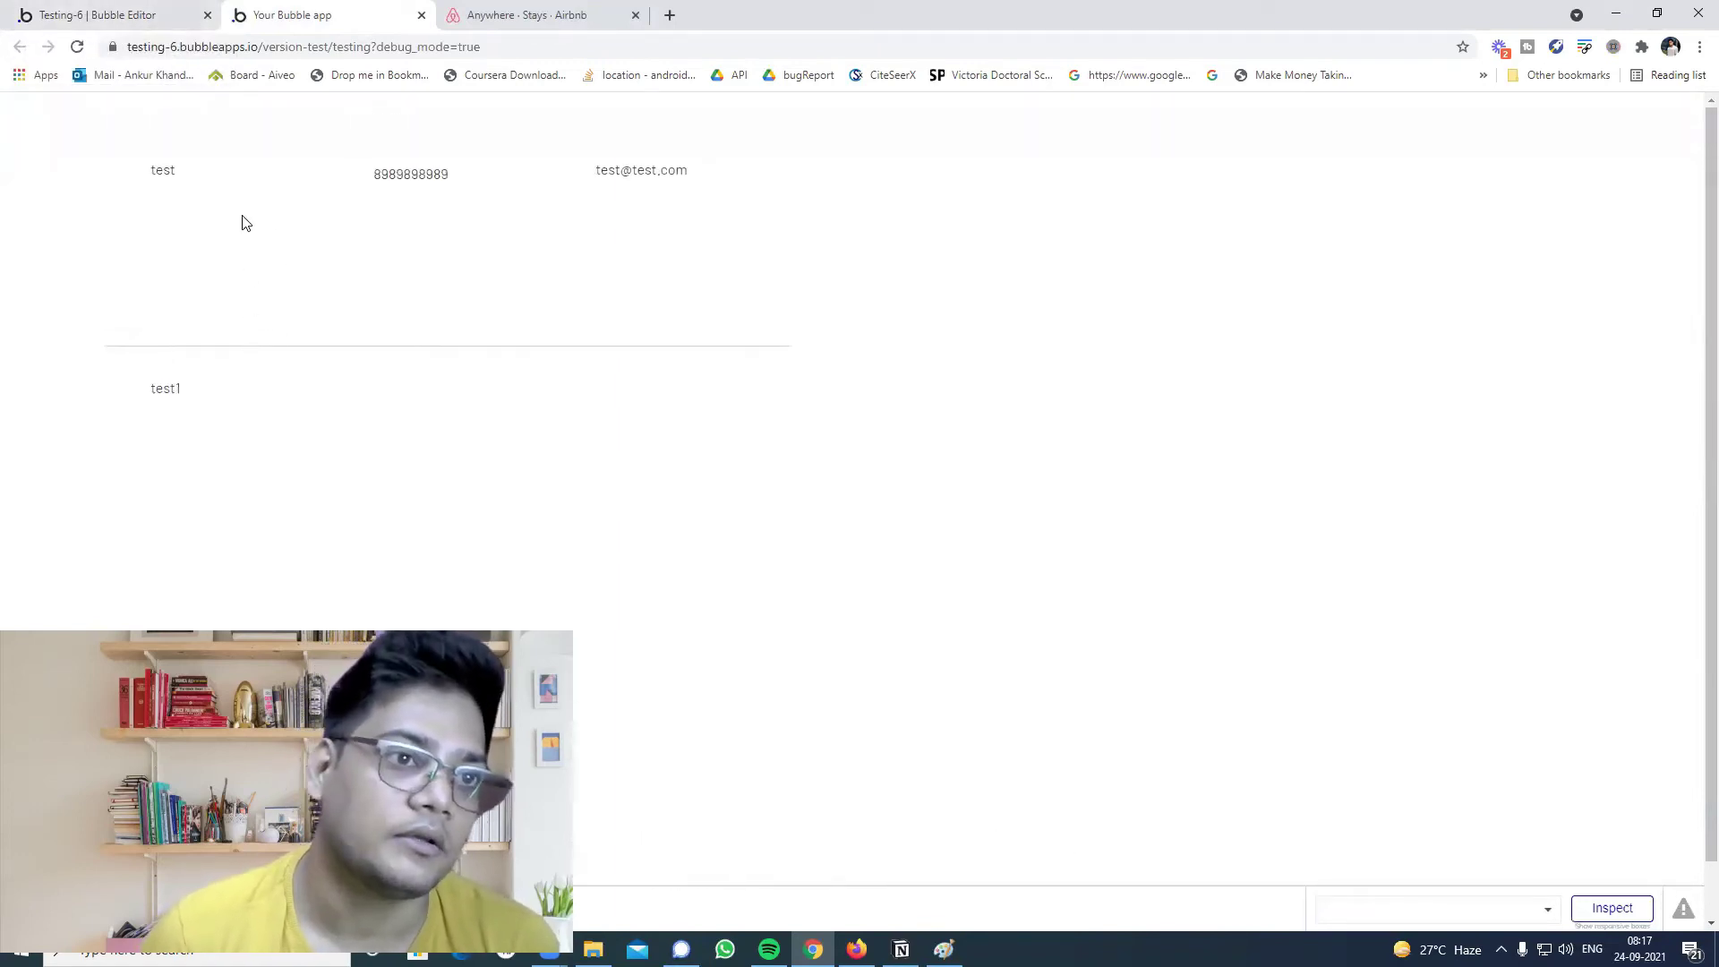
Set the repeating group to 3 rows, switch its layout style to Horizontal scrolling, and check the sideways scrolling in the page preview.
click(148, 15)
click(1424, 406)
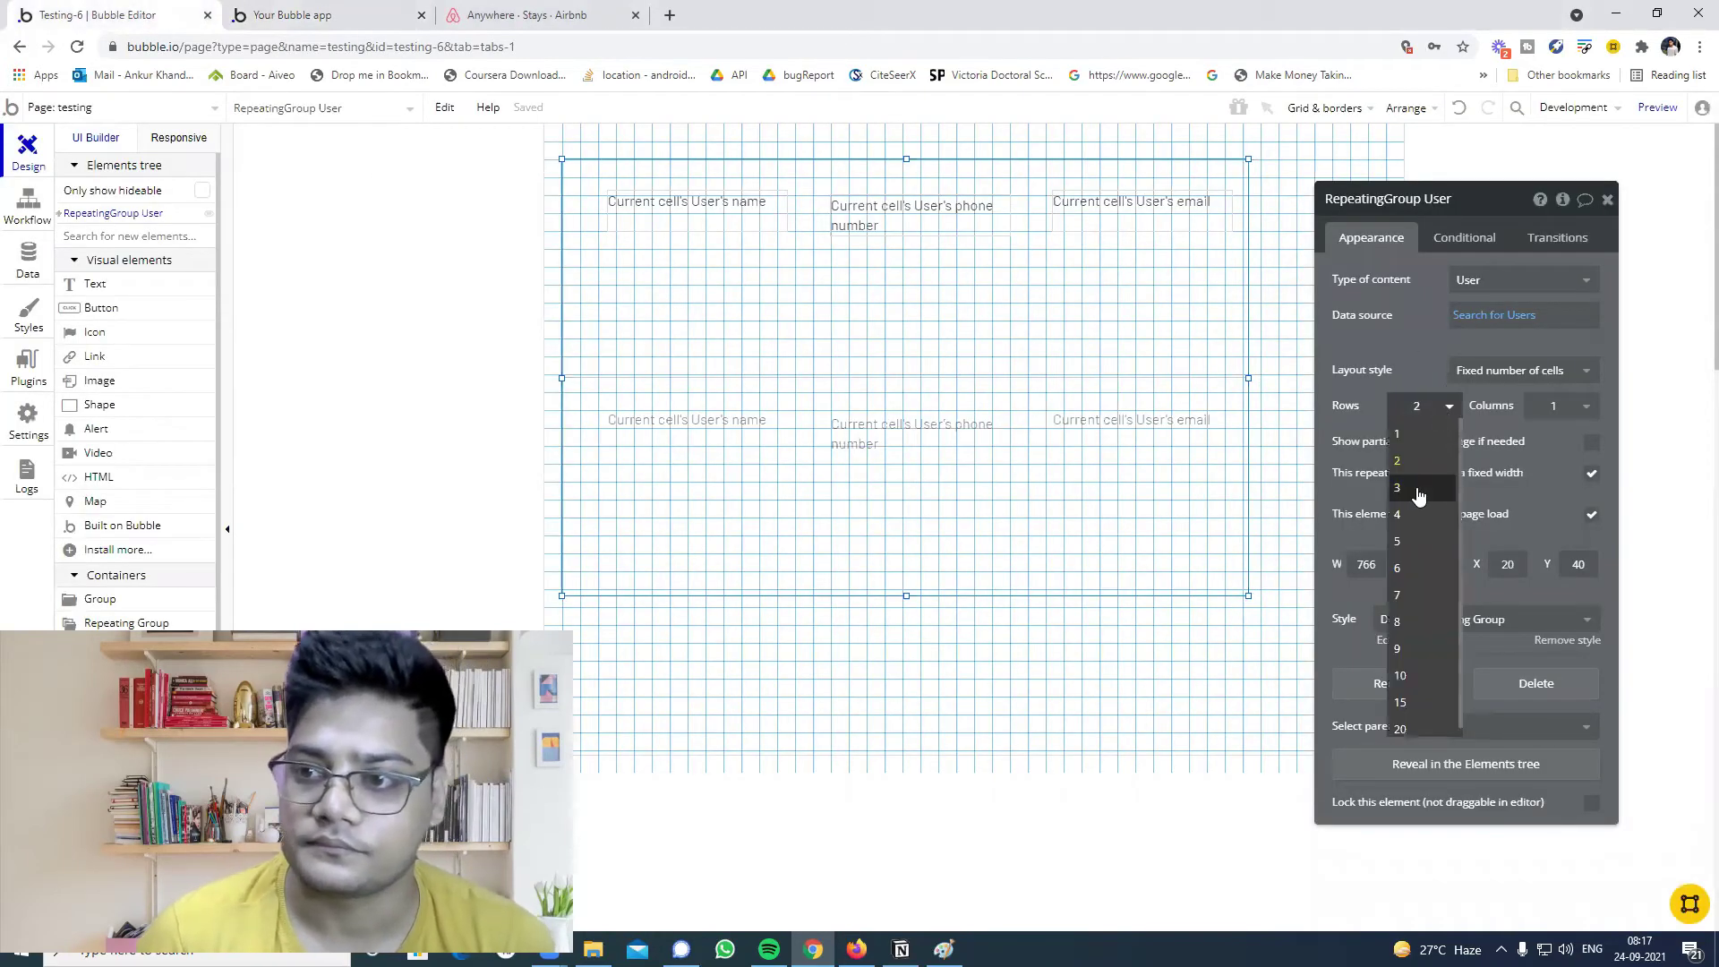
click(1420, 486)
click(1518, 370)
click(1490, 507)
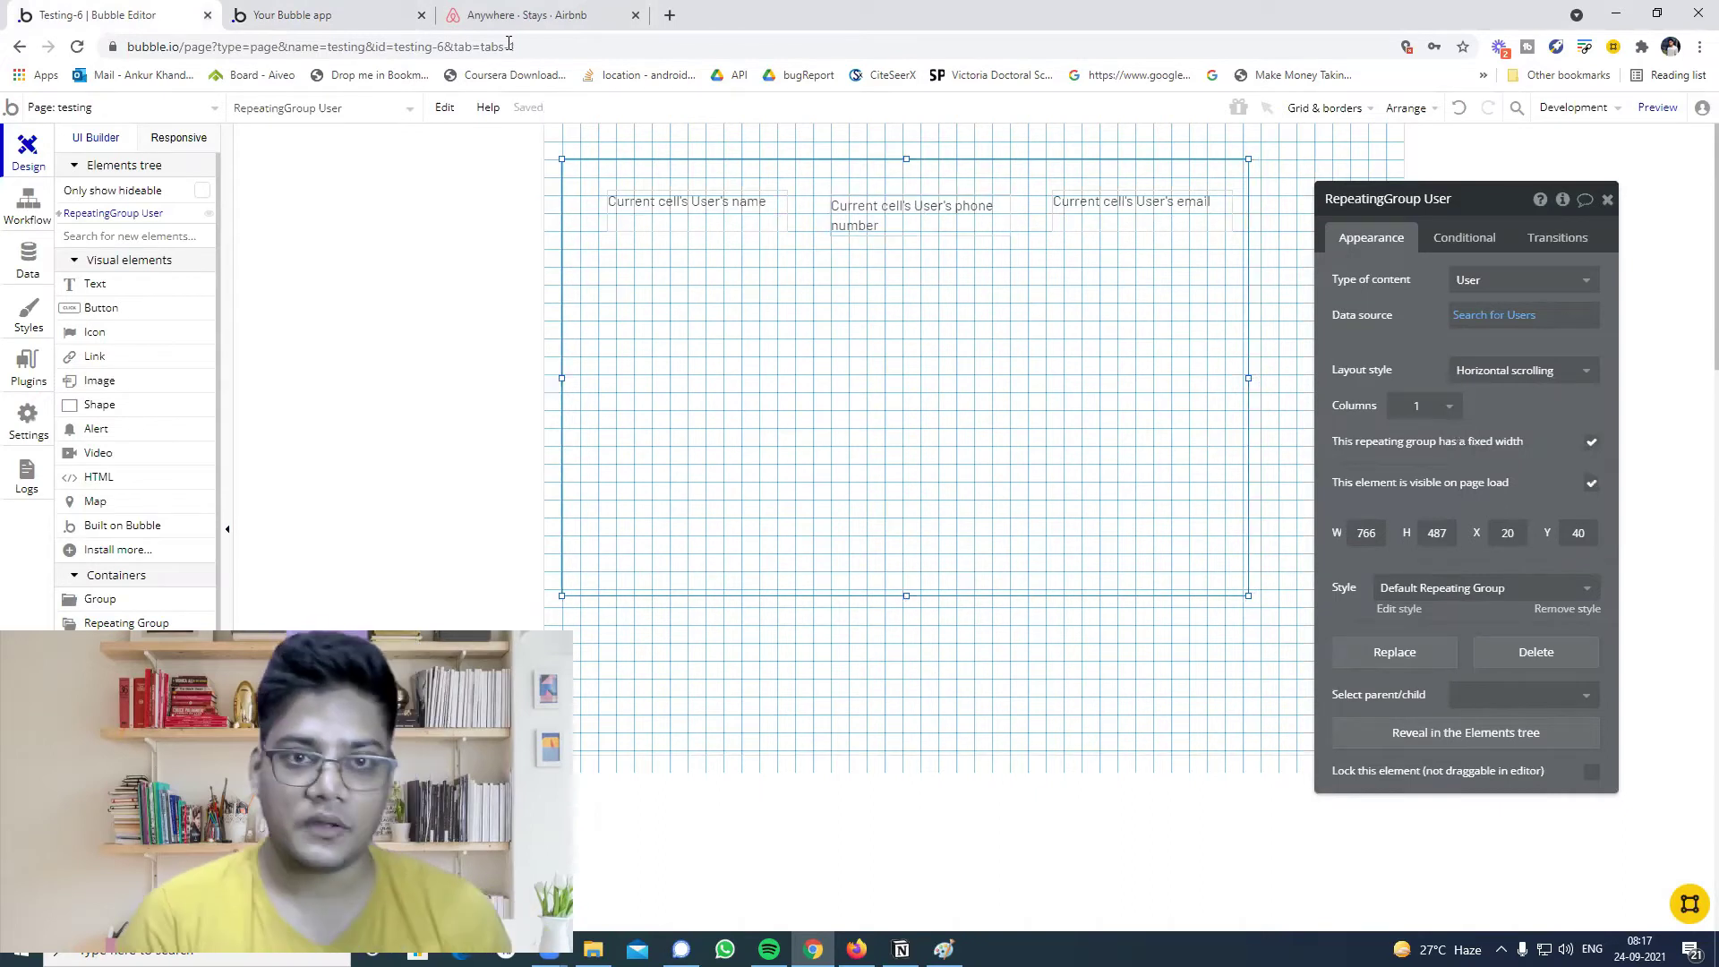
click(350, 15)
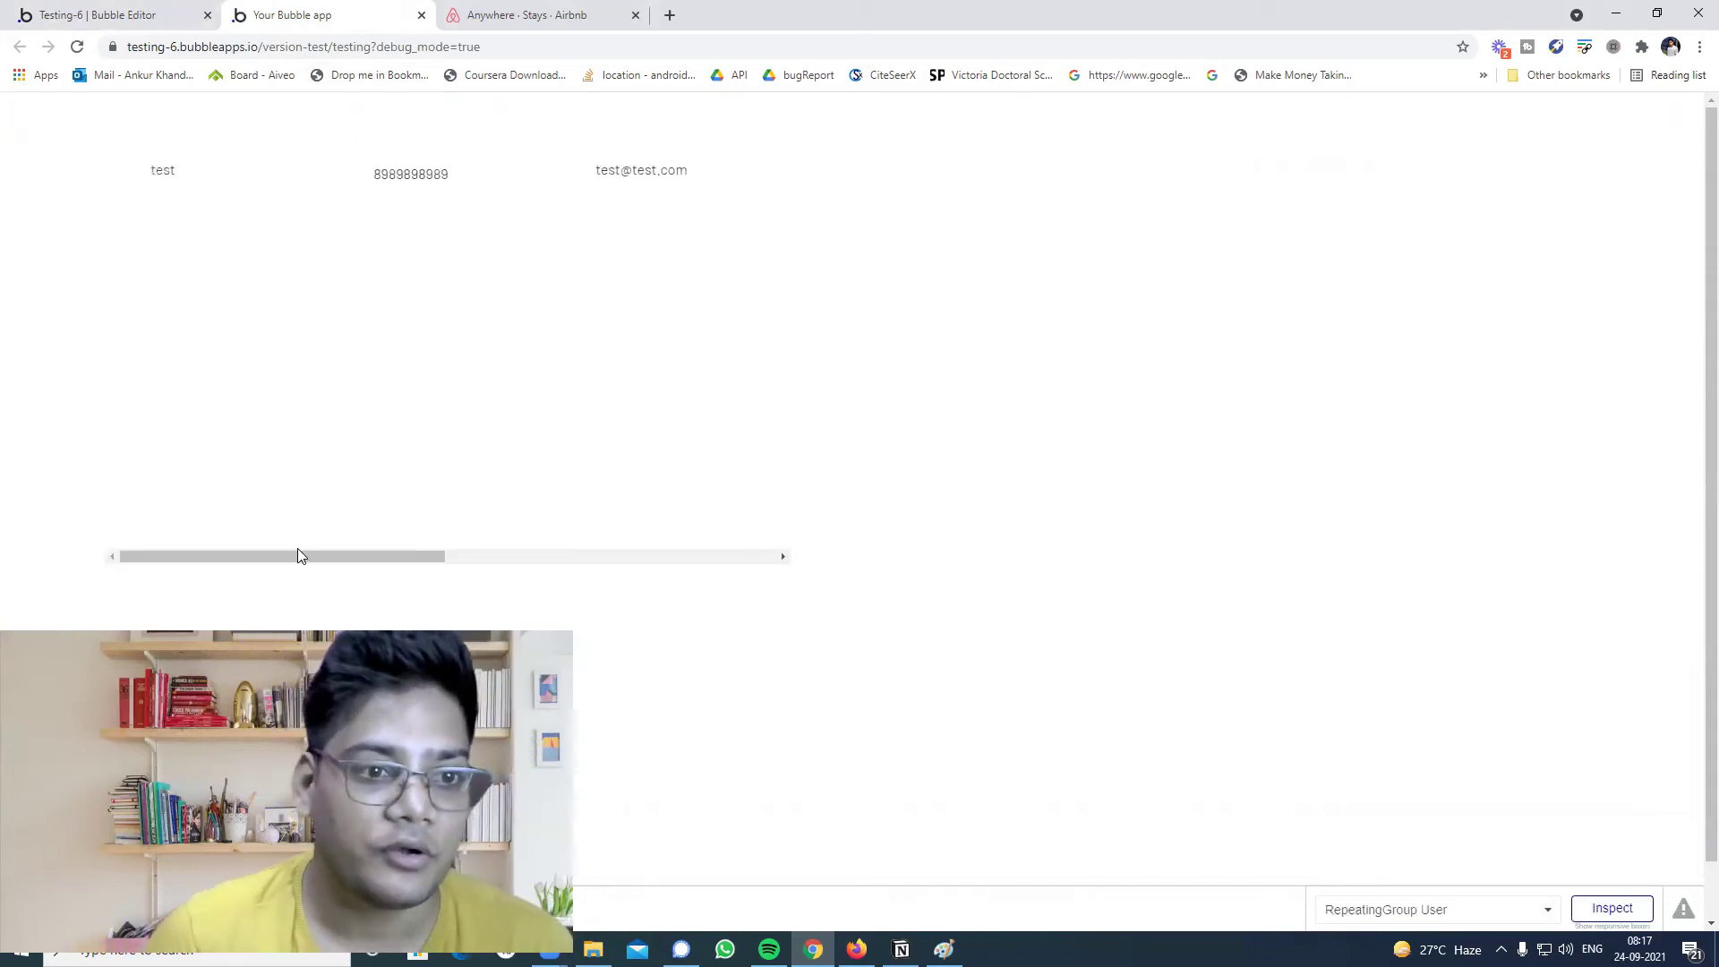
mouse_move(239, 564)
mouse_down()
mouse_move(744, 579)
mouse_move(228, 562)
mouse_up()
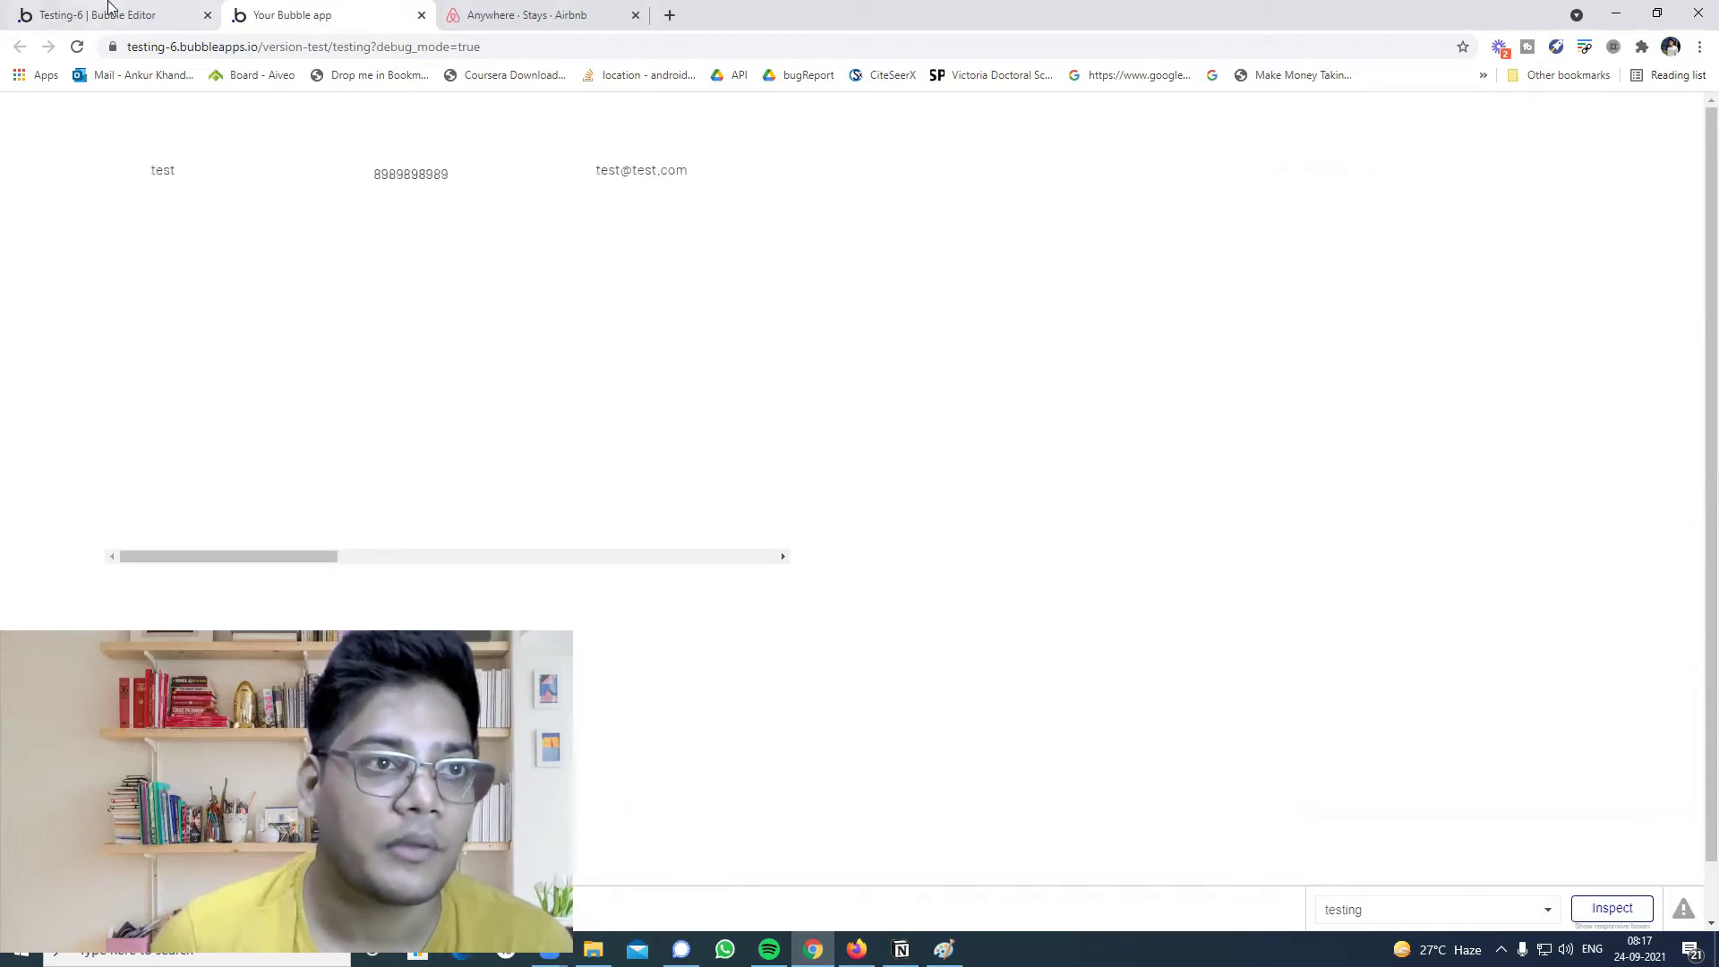
Delete the User type's phone_number privacy rule and check the users' details in the refreshed page preview.
click(108, 14)
click(28, 260)
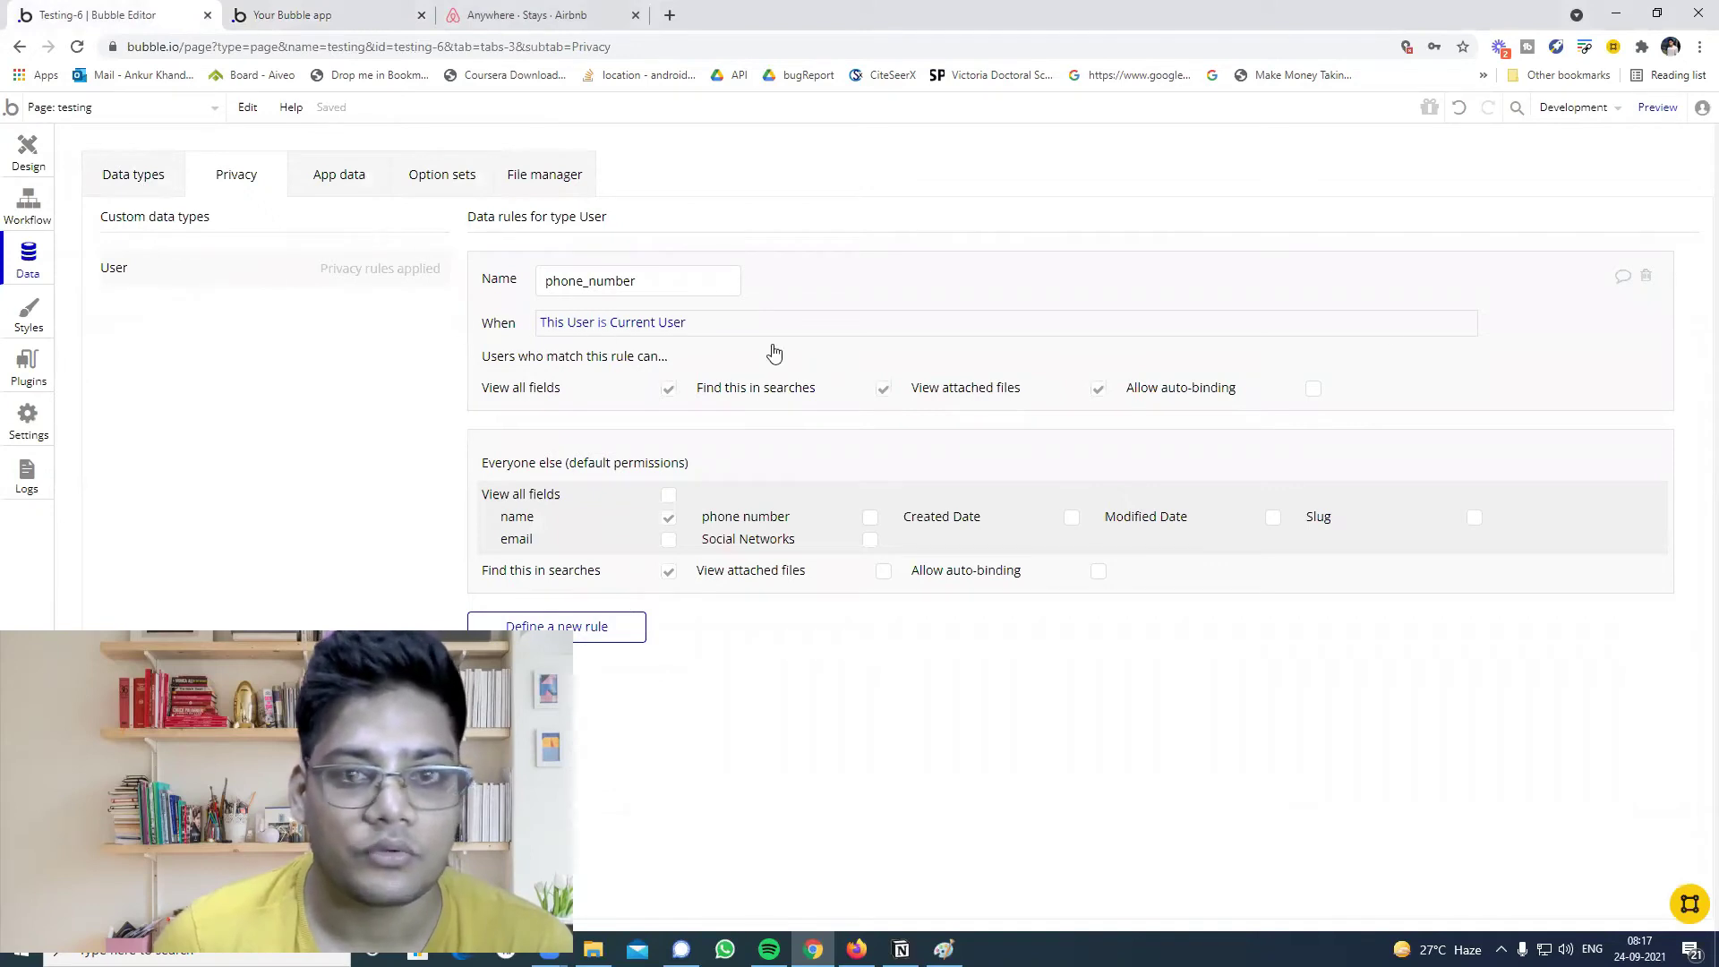
click(1645, 277)
click(141, 176)
click(358, 16)
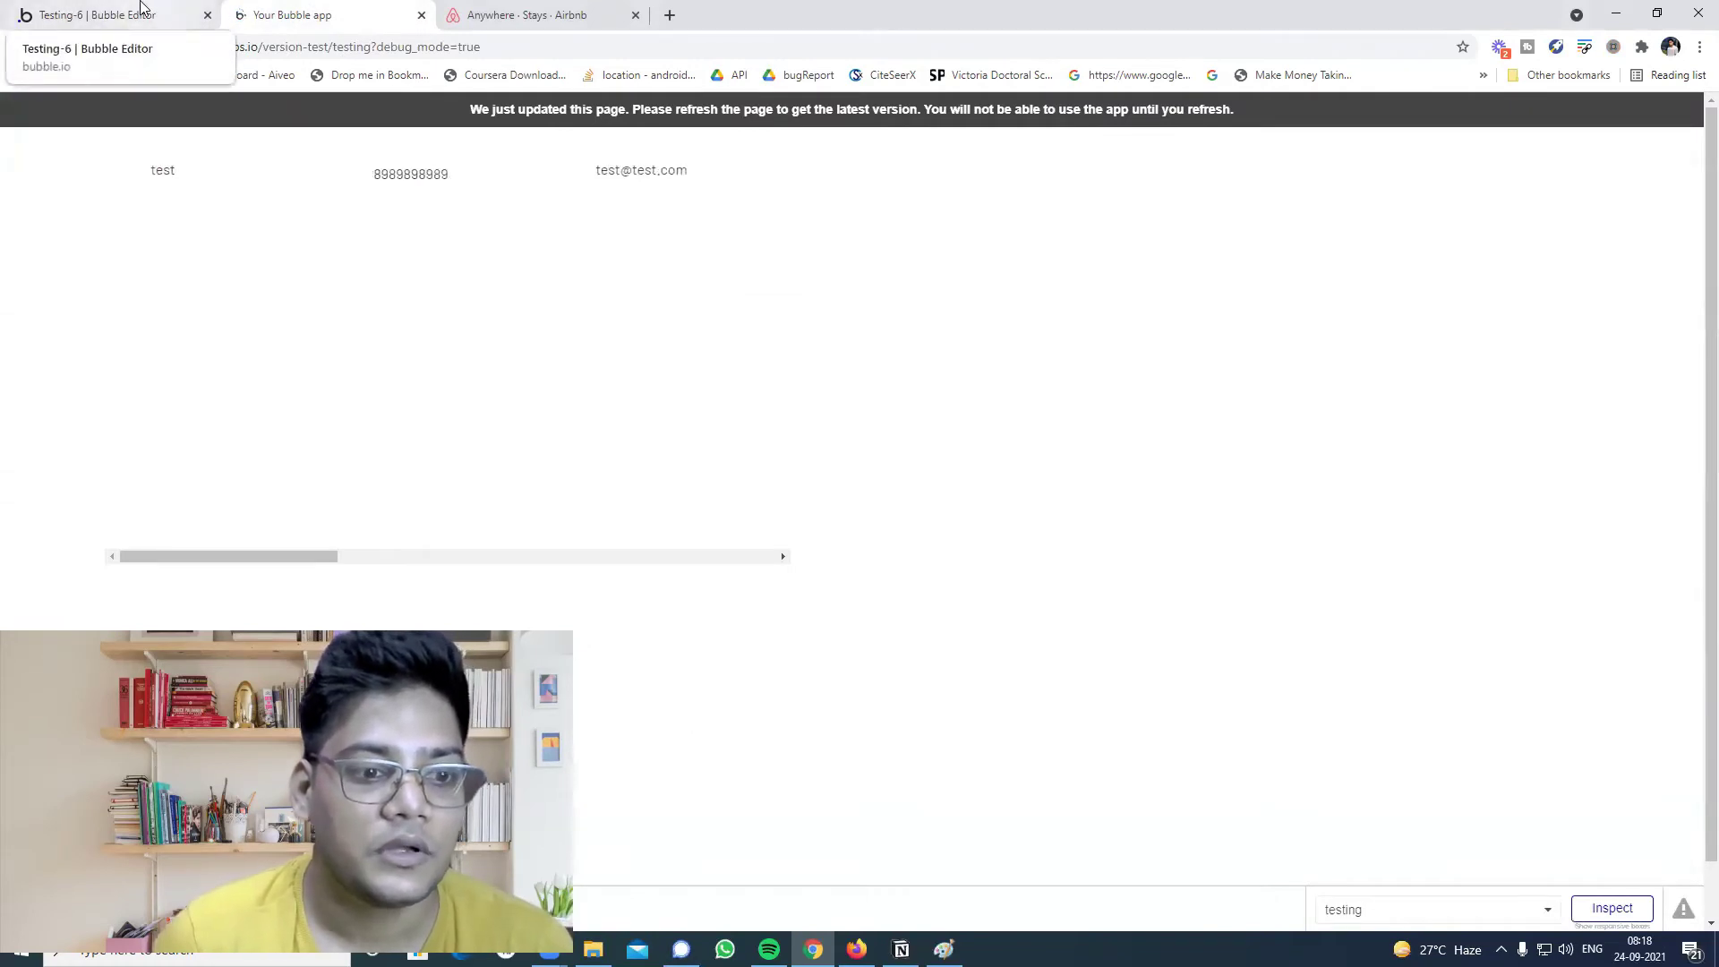
key(F5)
drag(261, 559, 146, 549)
click(107, 14)
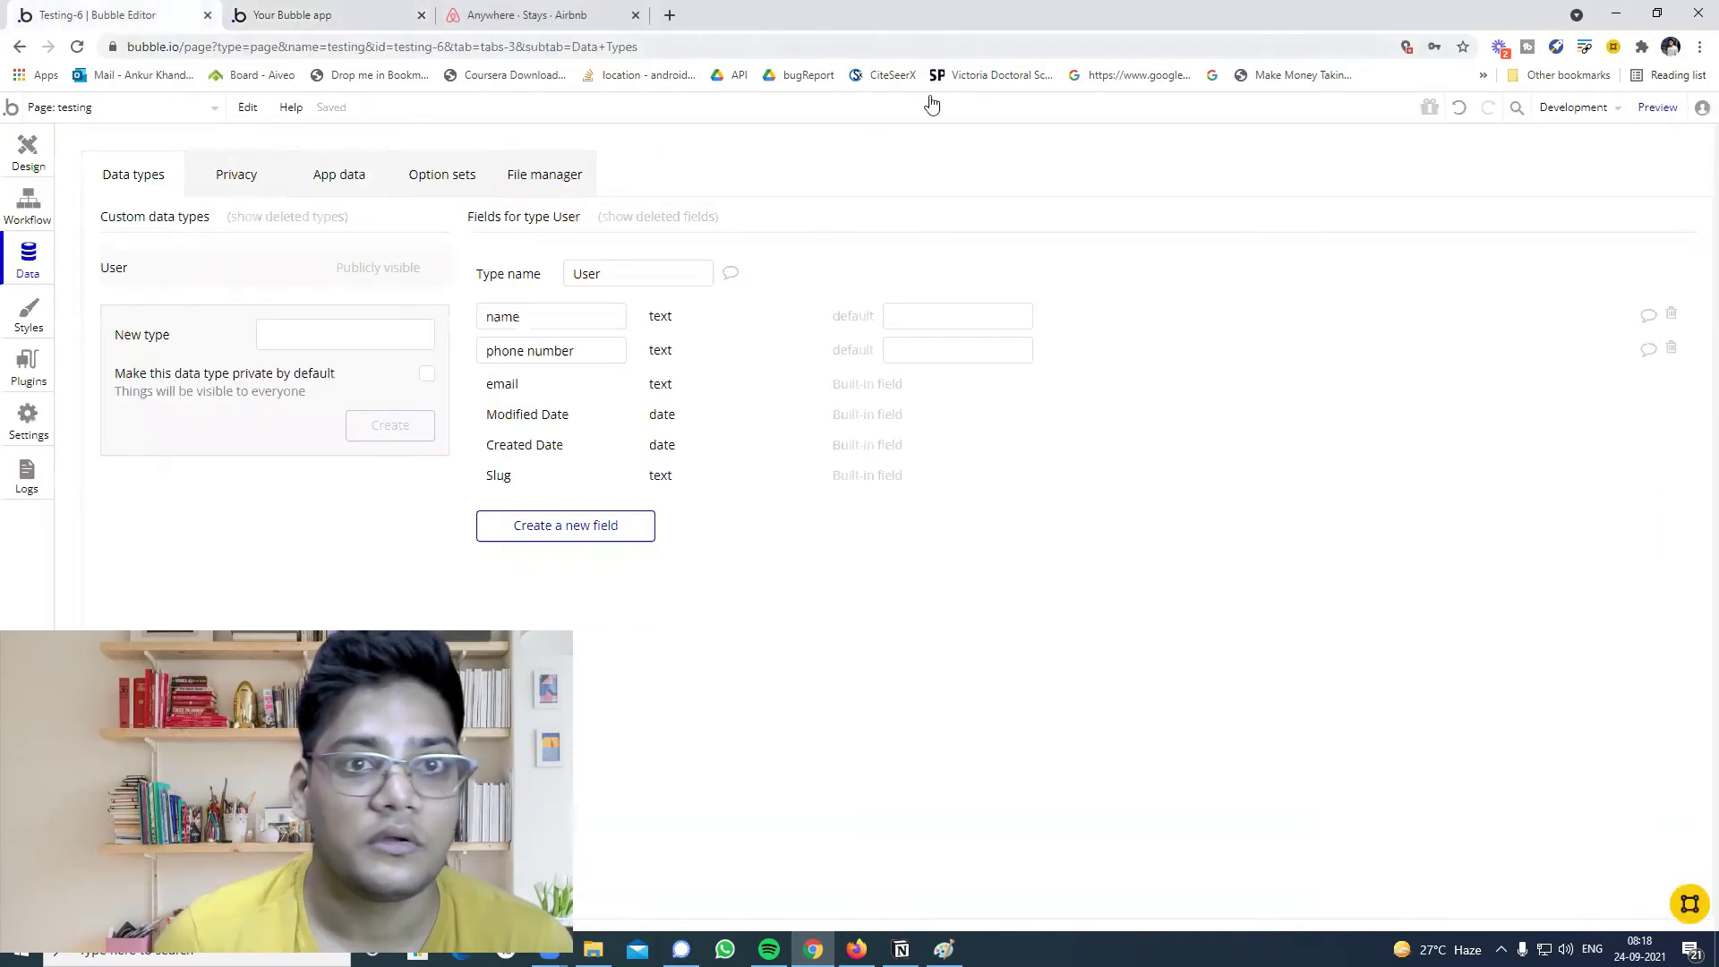
click(27, 145)
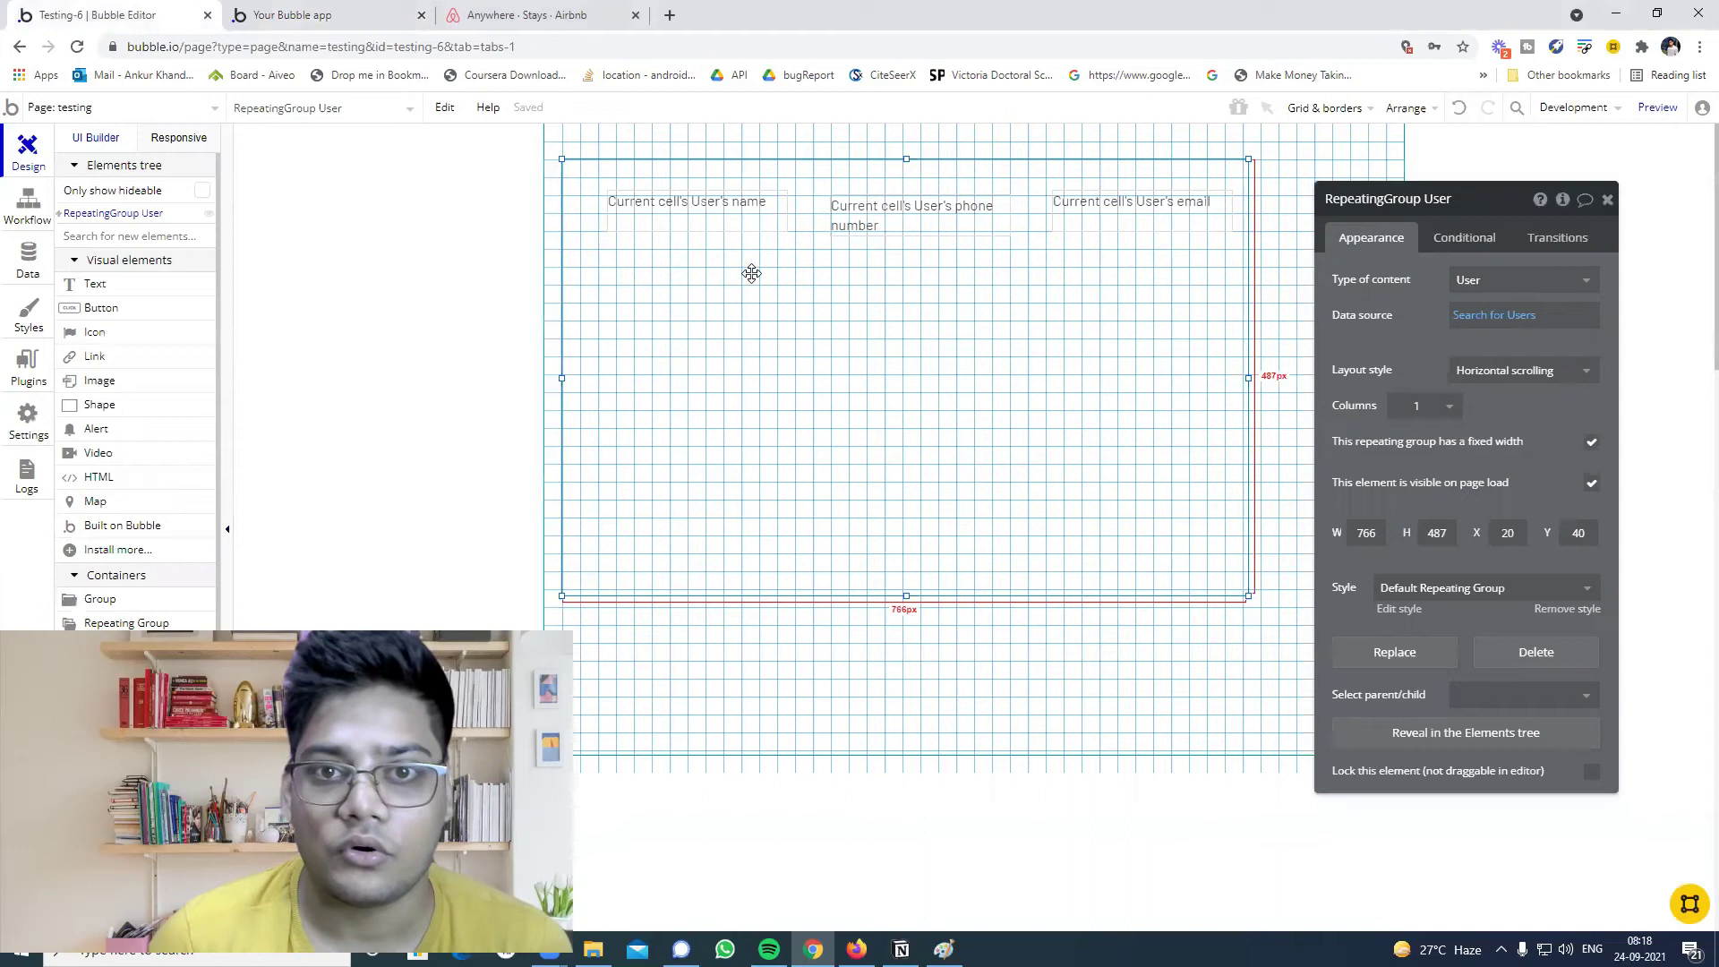
Try a 3-column layout for the repeating group and return it to 1 column.
click(1450, 406)
click(1414, 487)
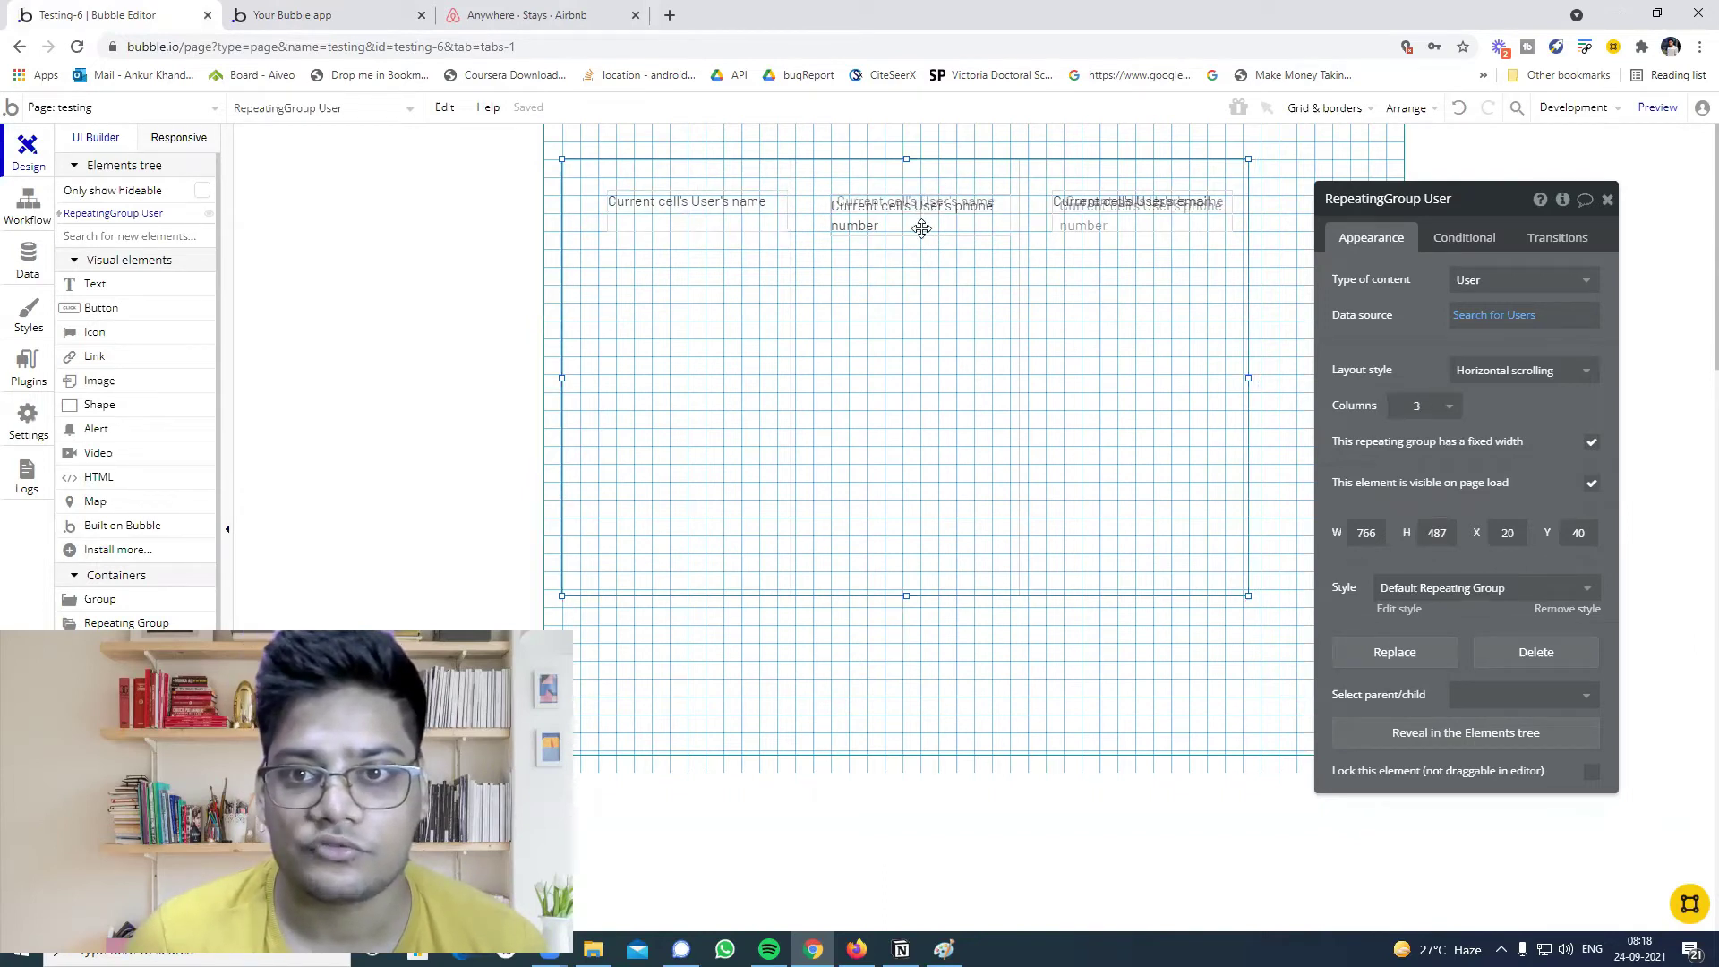
click(1424, 406)
click(1418, 426)
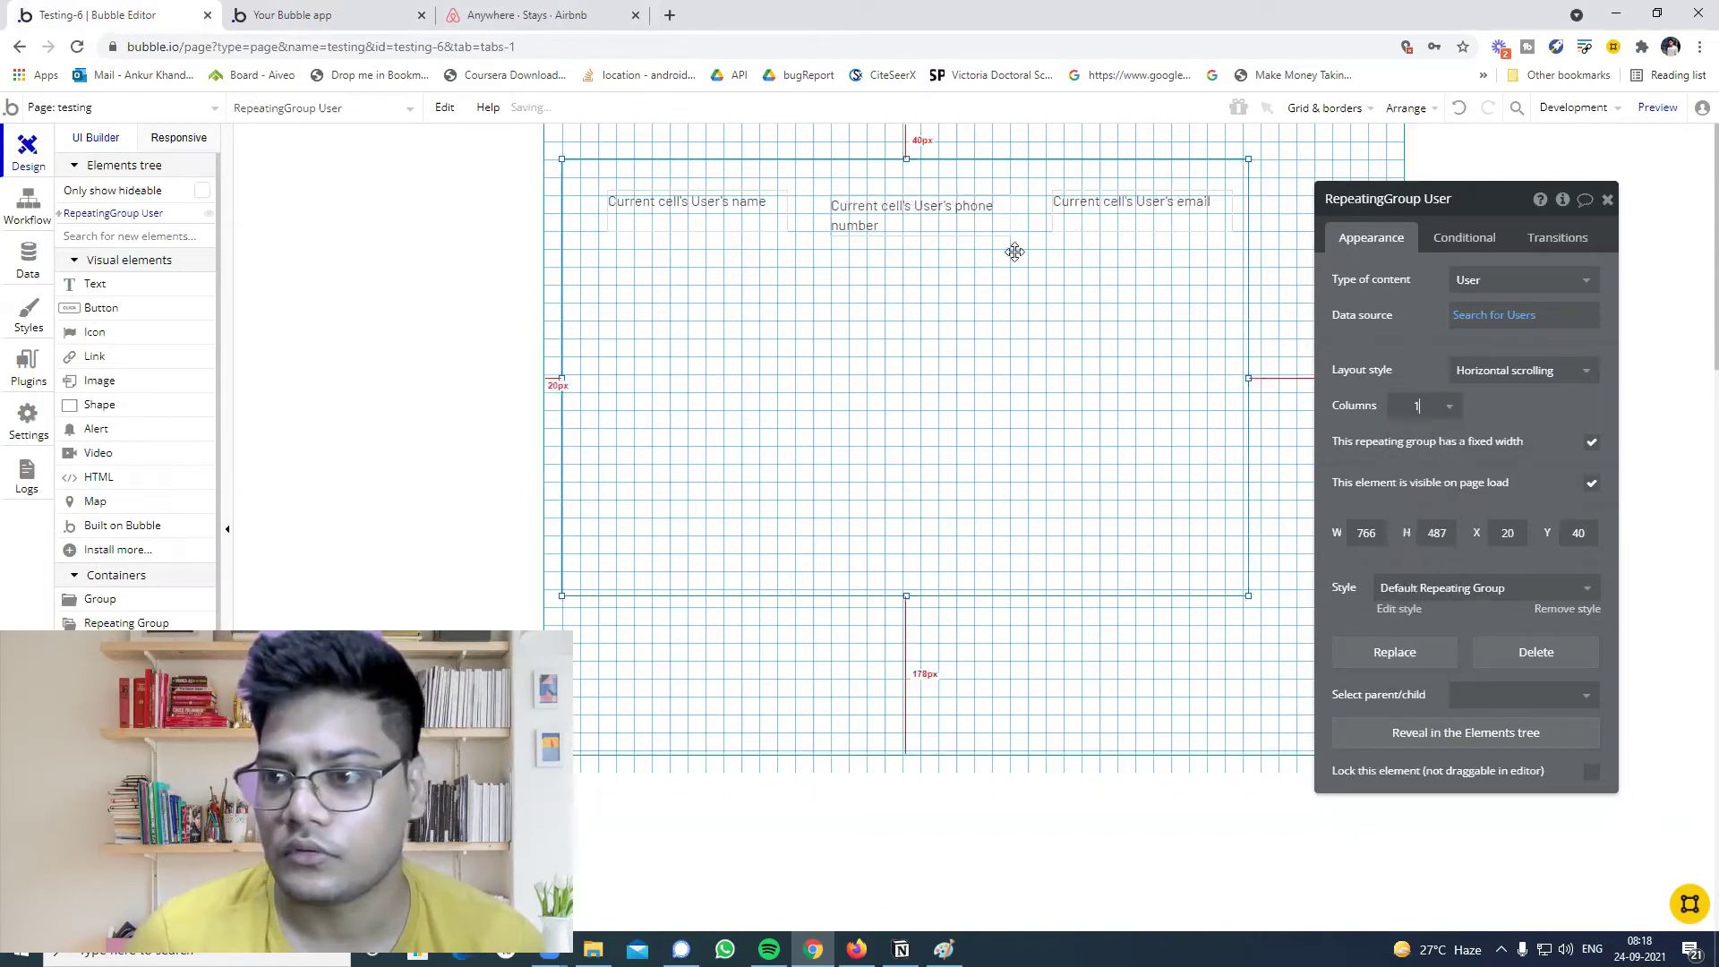
Delete the name, phone number and email texts from the repeating group and set it to 3 columns.
click(938, 229)
key(Delete)
click(1153, 215)
key(Delete)
click(712, 228)
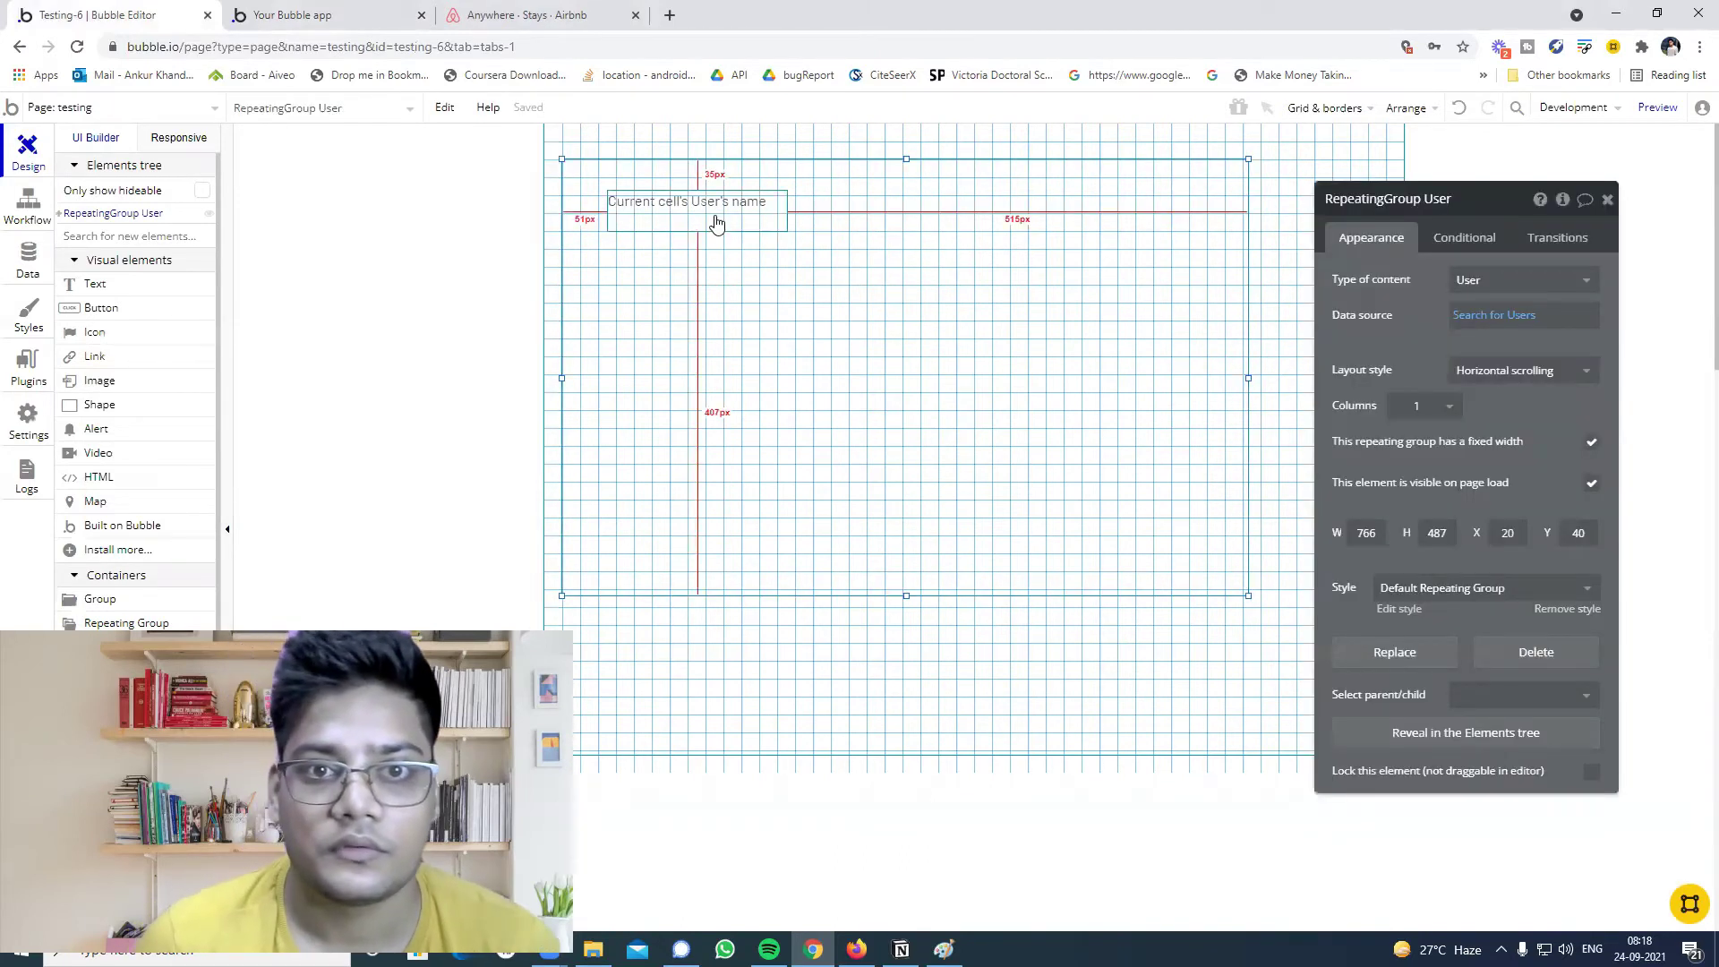
click(716, 215)
key(Delete)
click(730, 235)
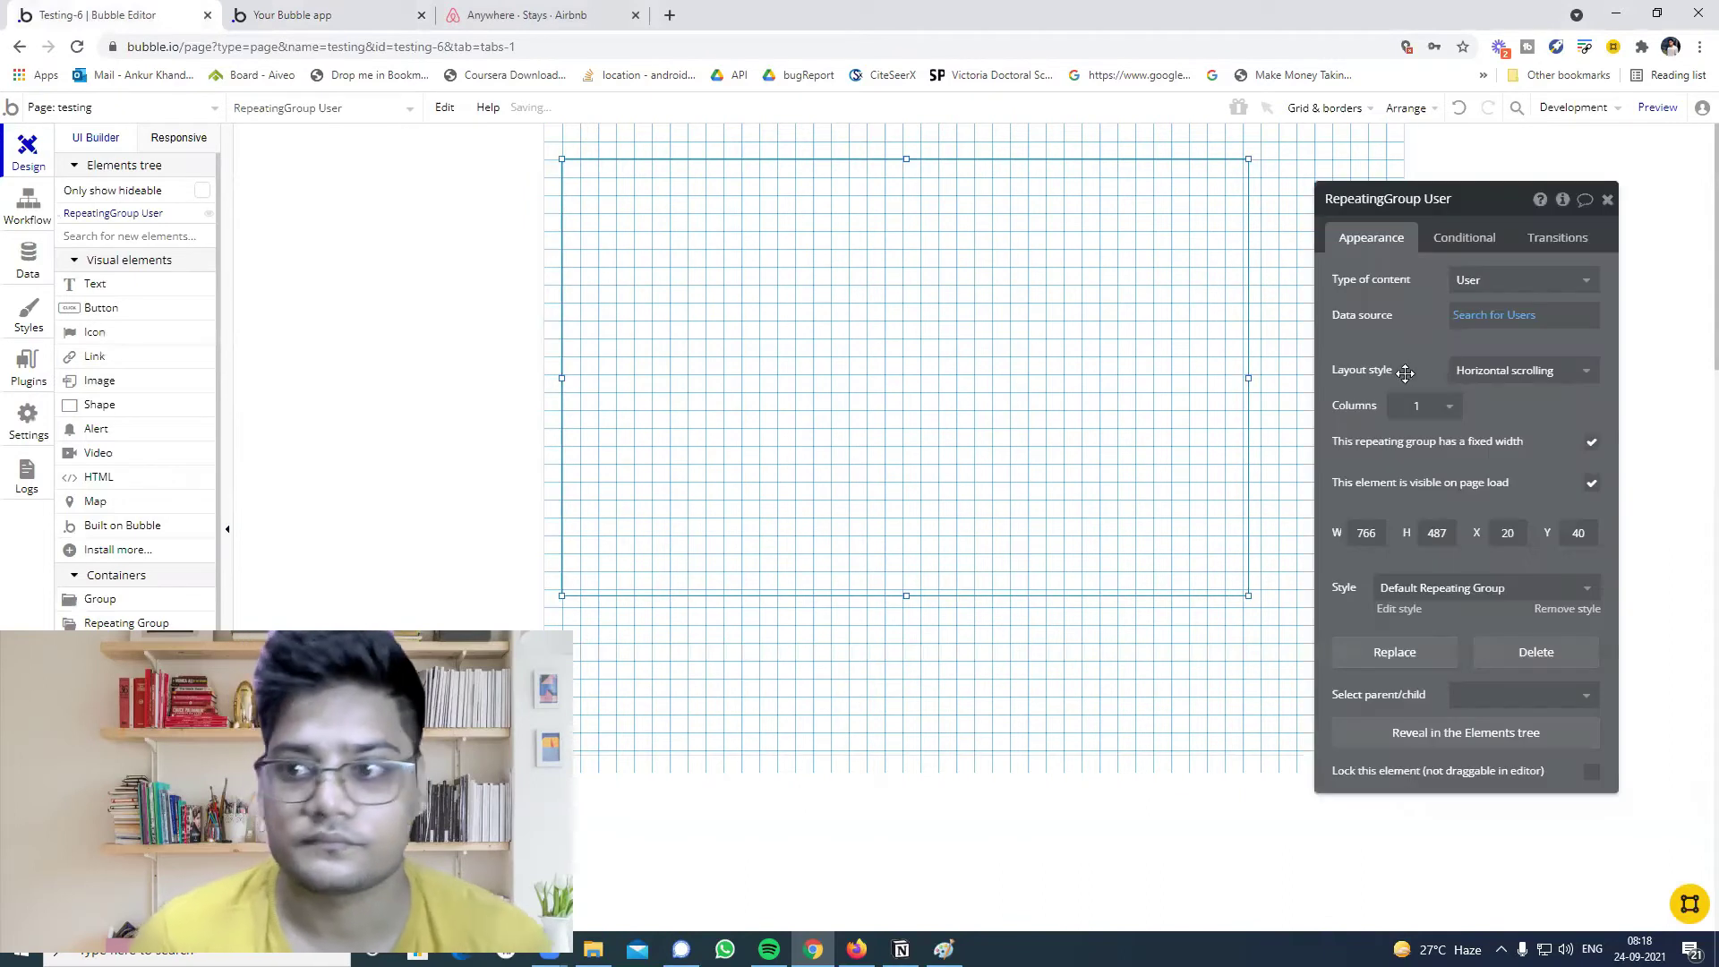
click(1424, 406)
click(1419, 488)
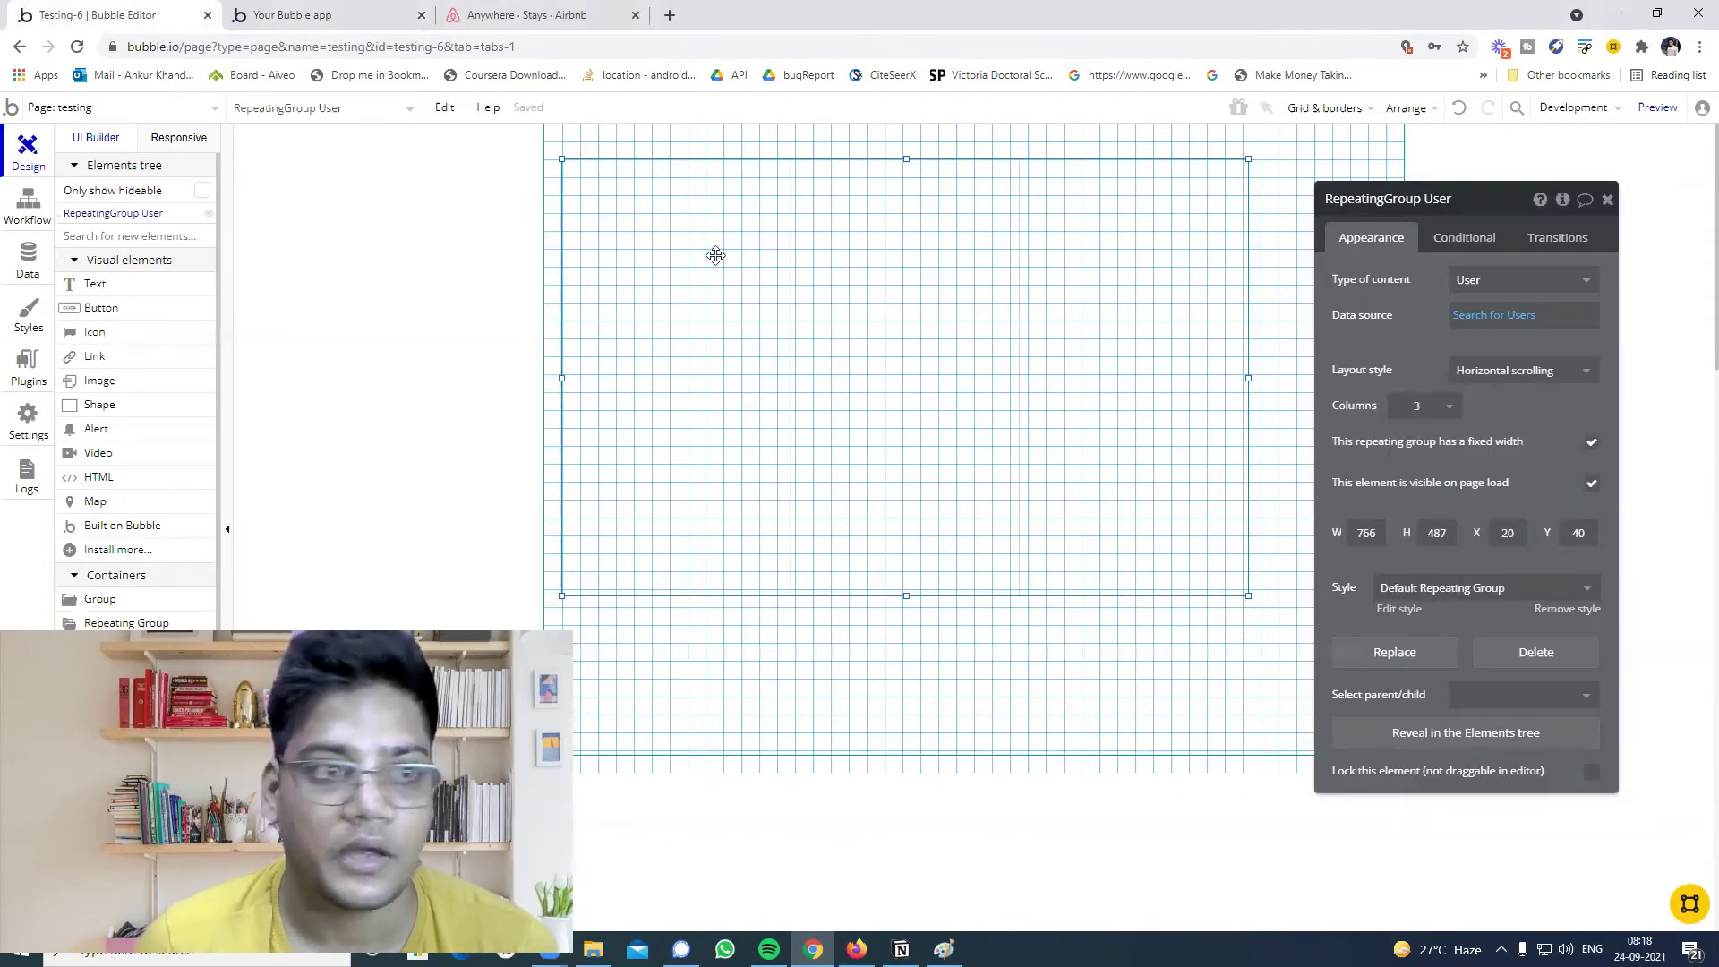
click(89, 288)
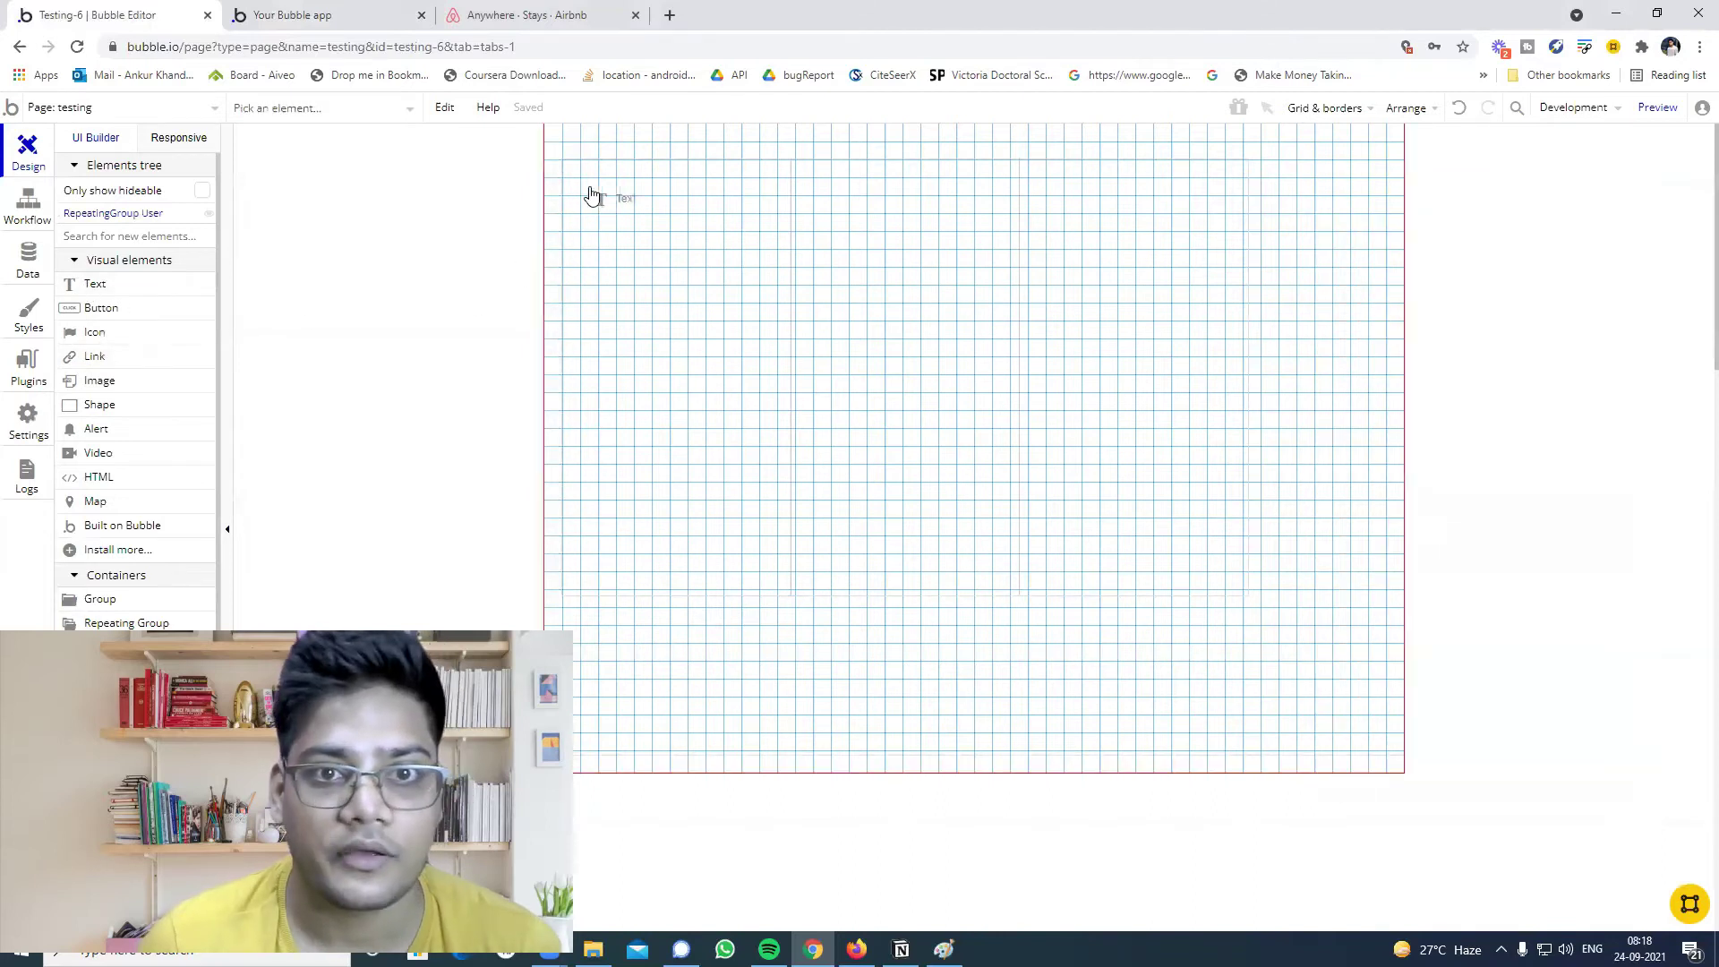
click(591, 195)
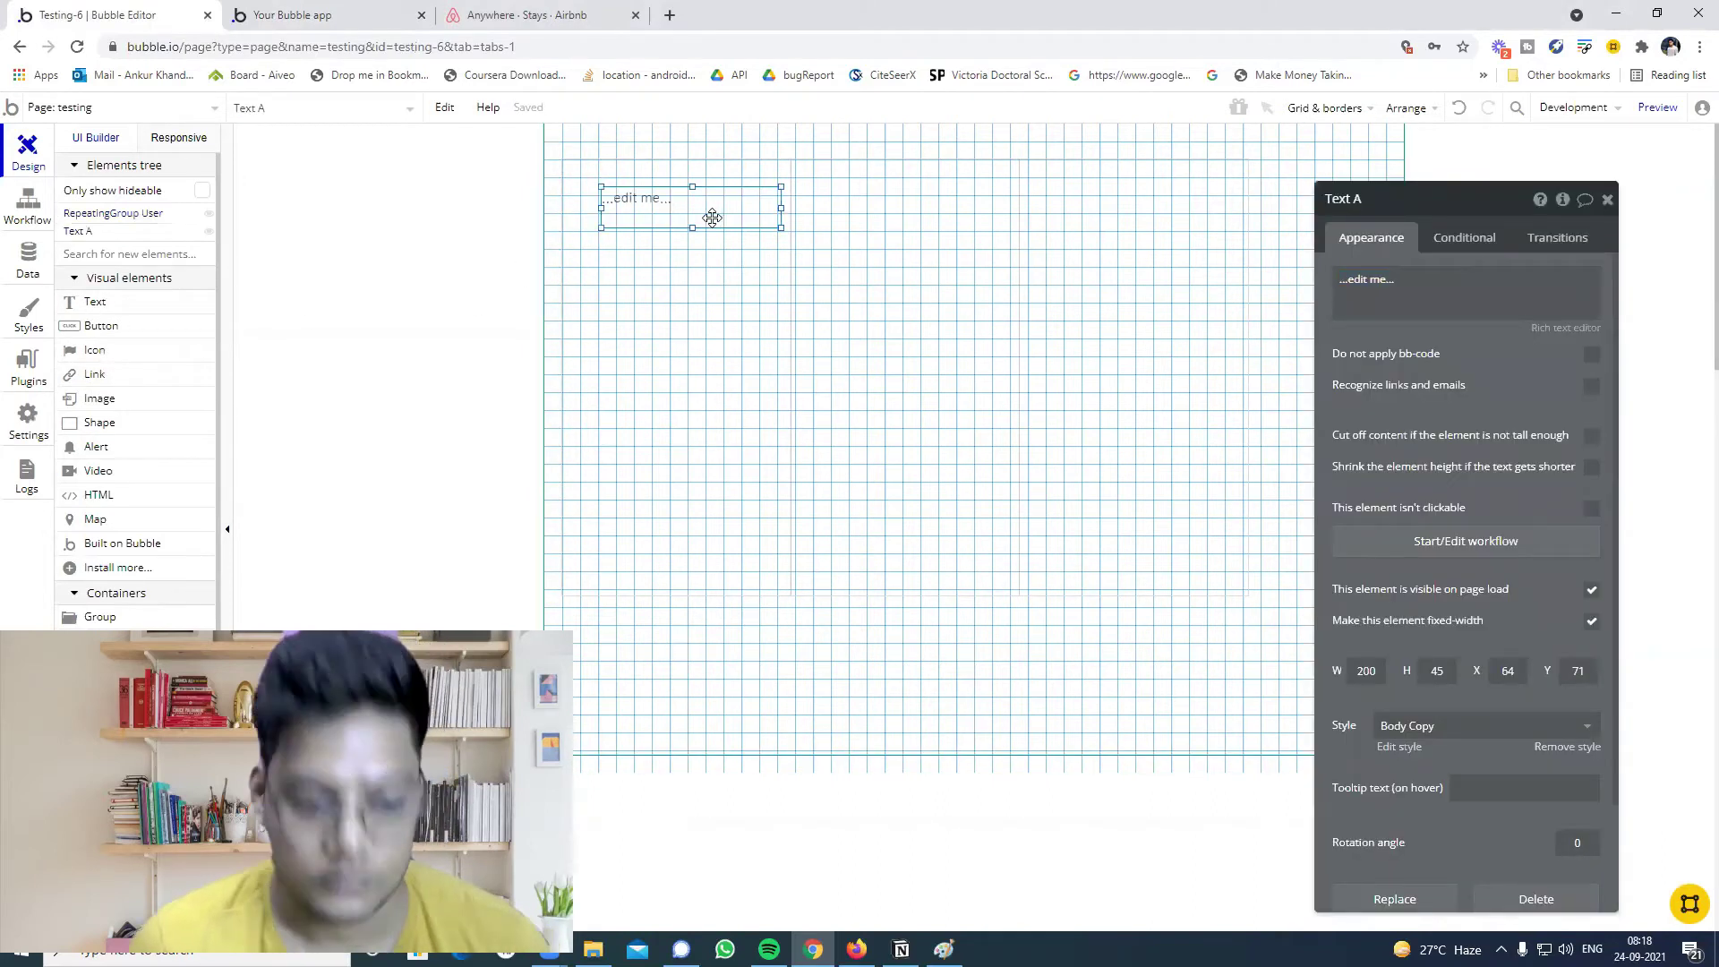
click(1425, 275)
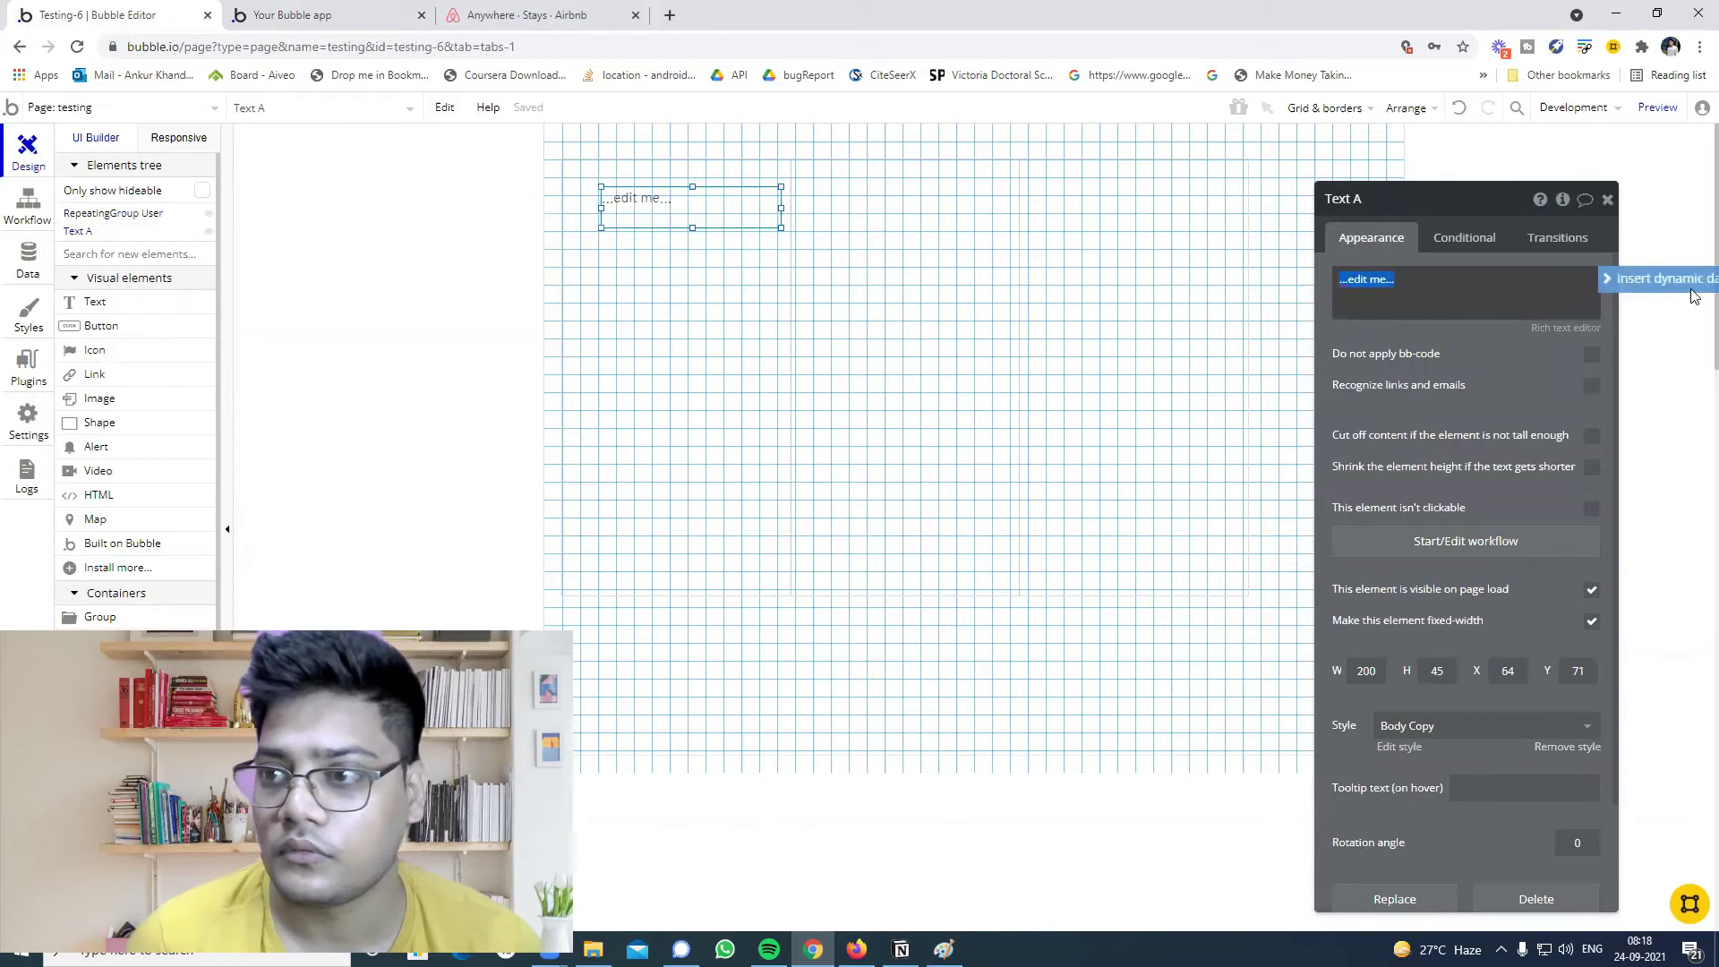
click(1671, 282)
click(1410, 331)
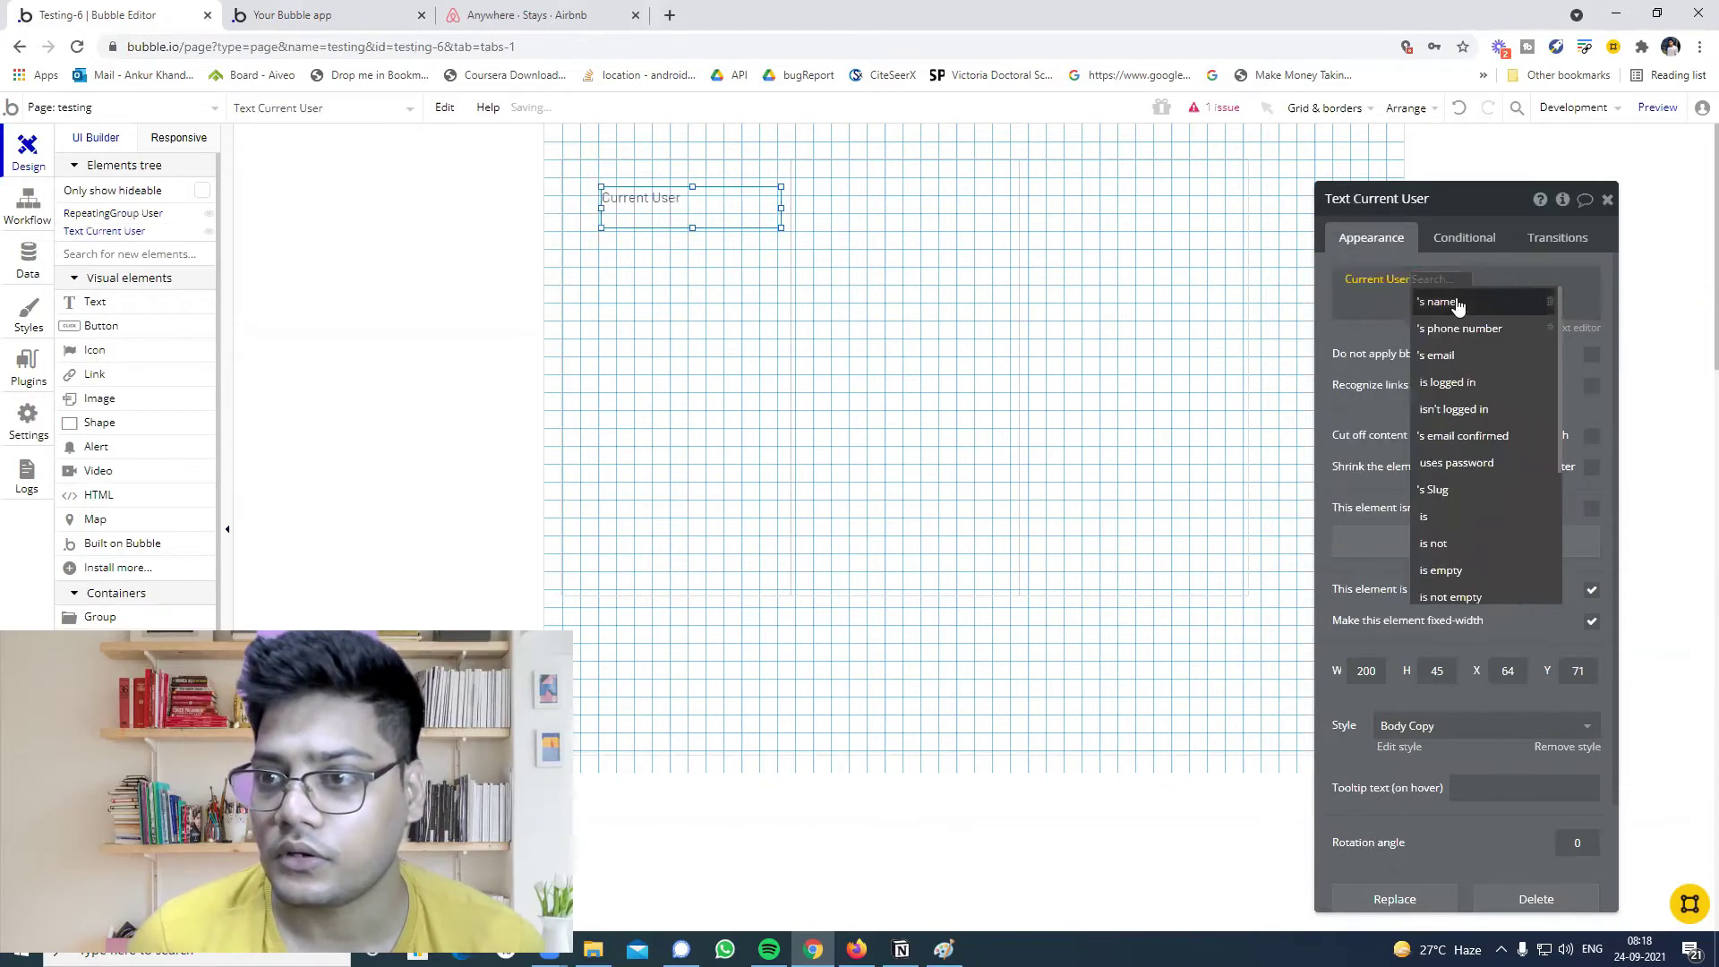
key(BackSpace)
key(BackSpace)
click(681, 220)
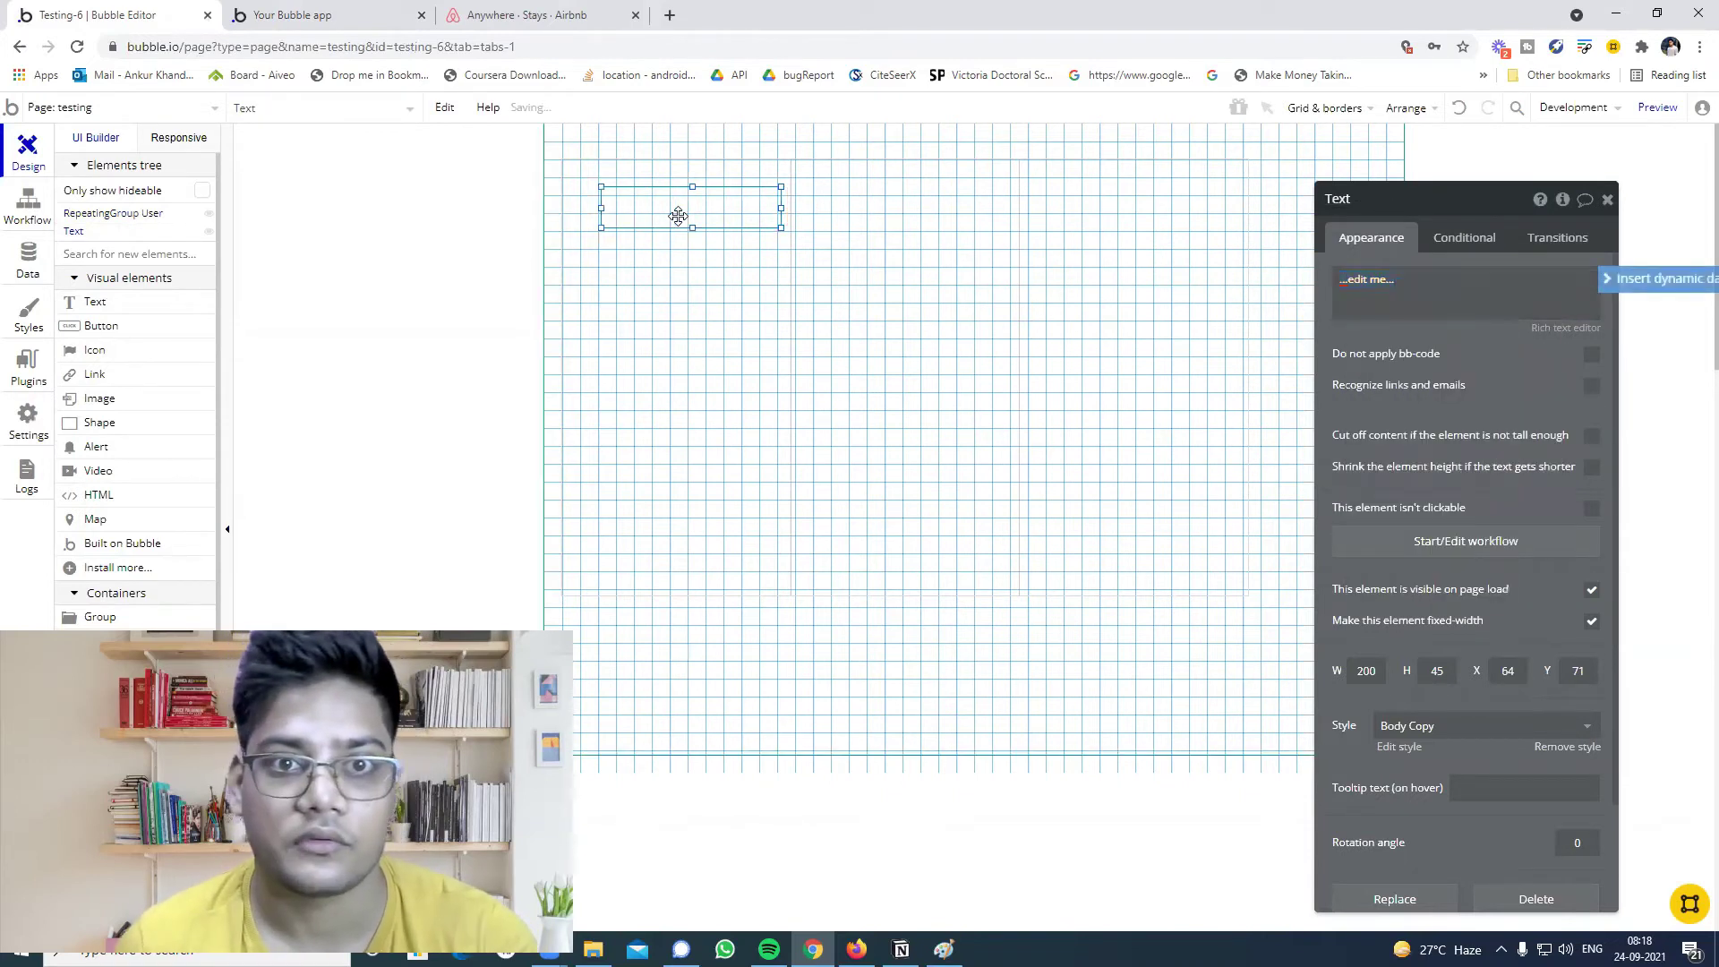
key(Delete)
click(677, 216)
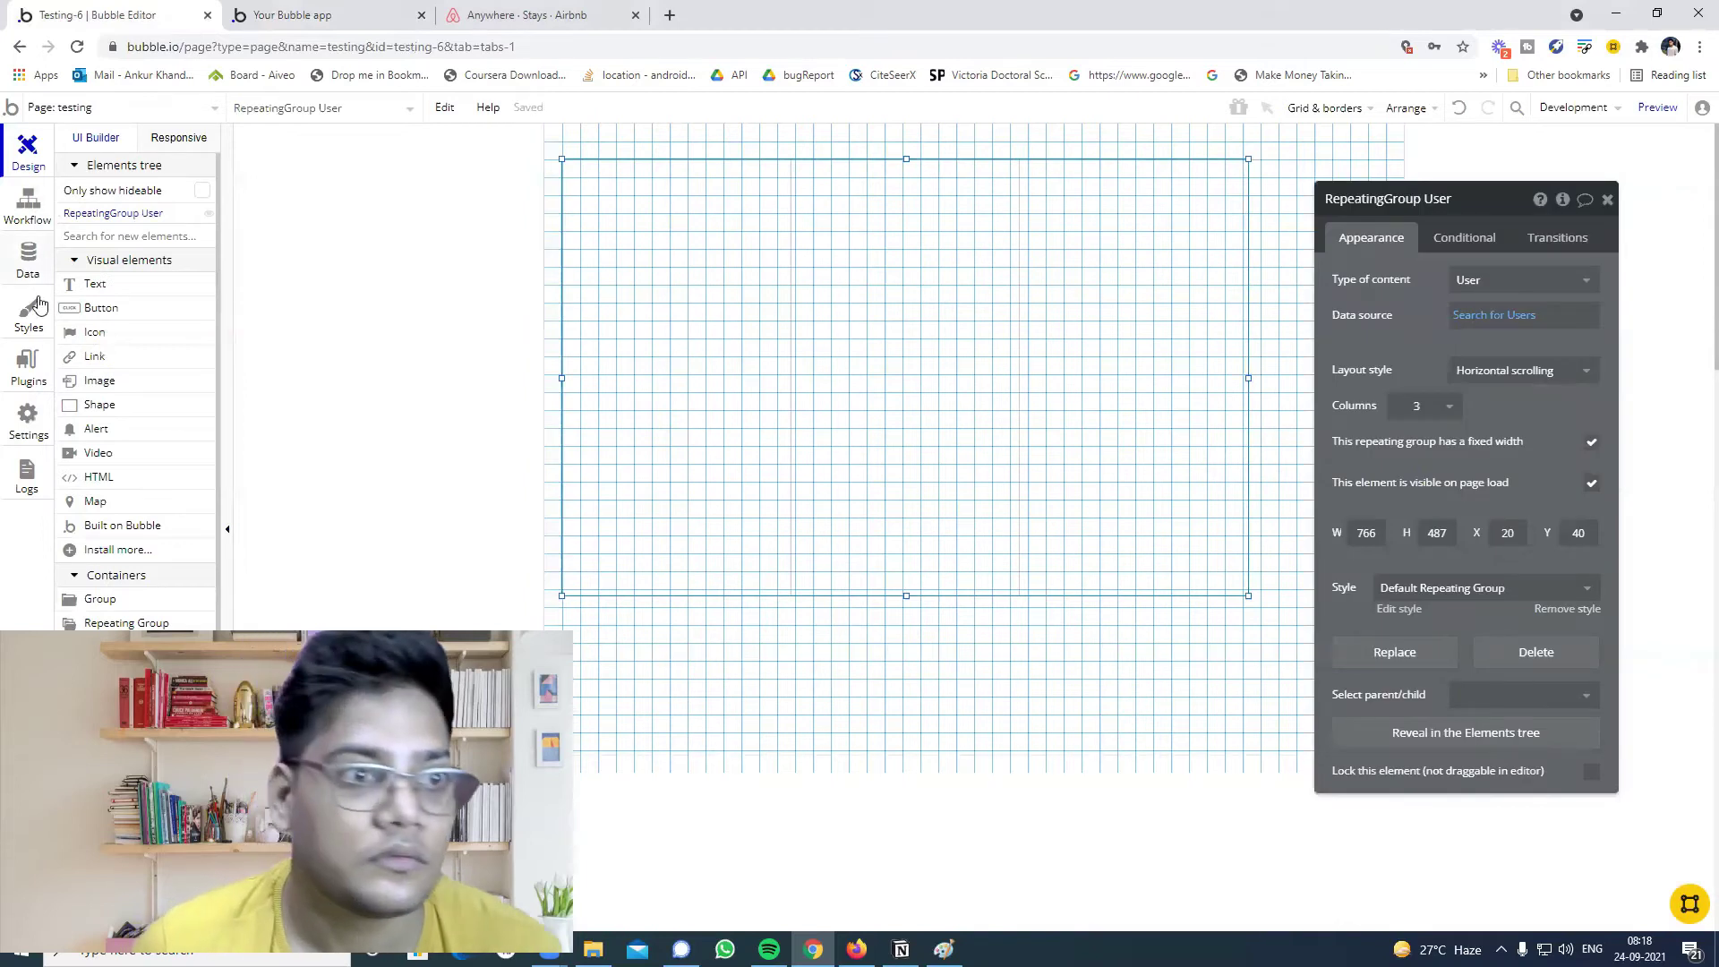
Place a text element inside the repeating group's first cell and set its content to Current cell's User's name.
drag(87, 291, 658, 231)
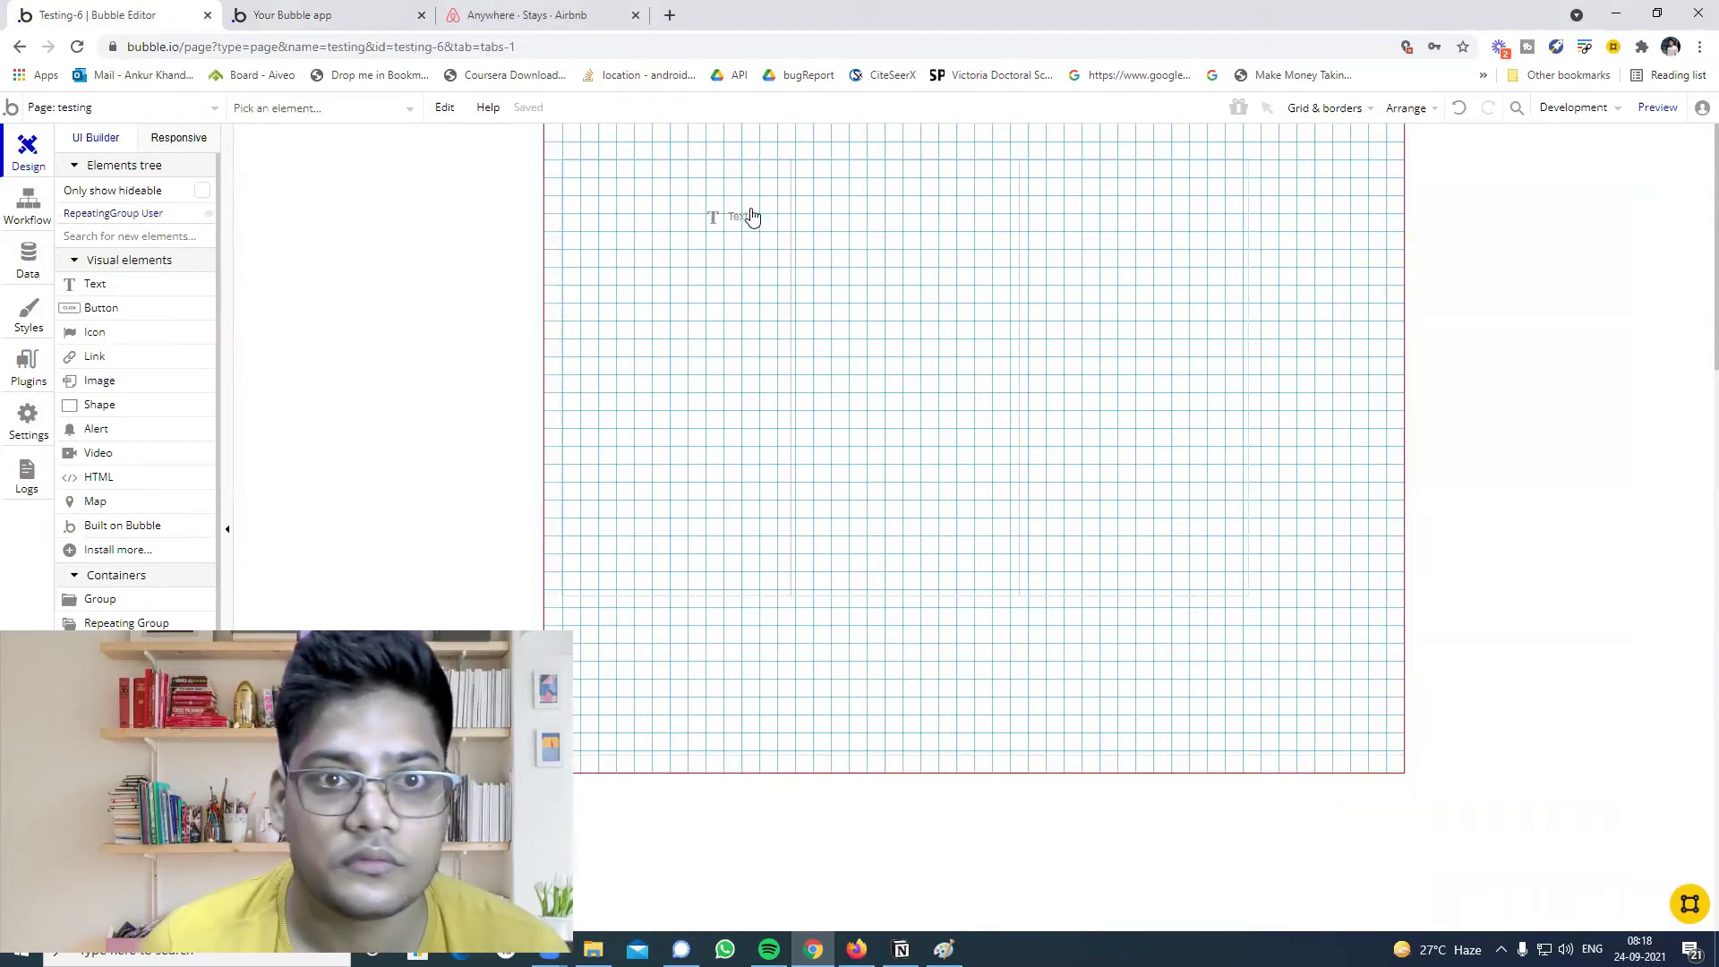
click(666, 191)
drag(756, 179, 694, 221)
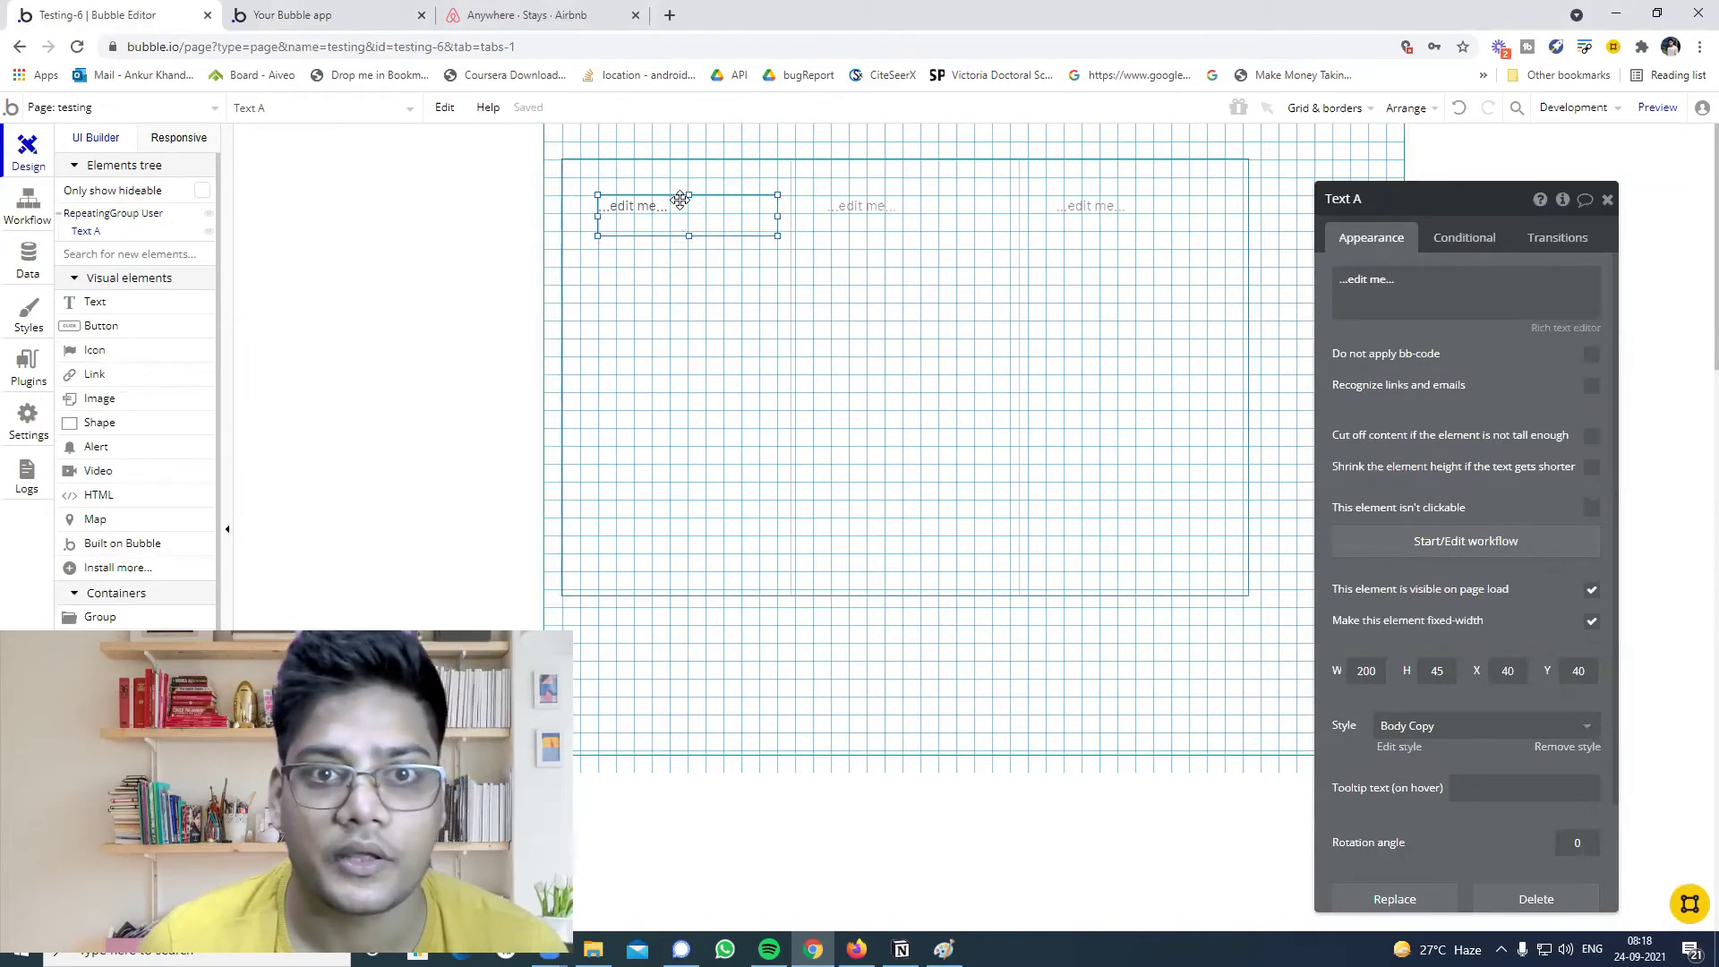
click(1477, 306)
click(1640, 278)
click(1401, 329)
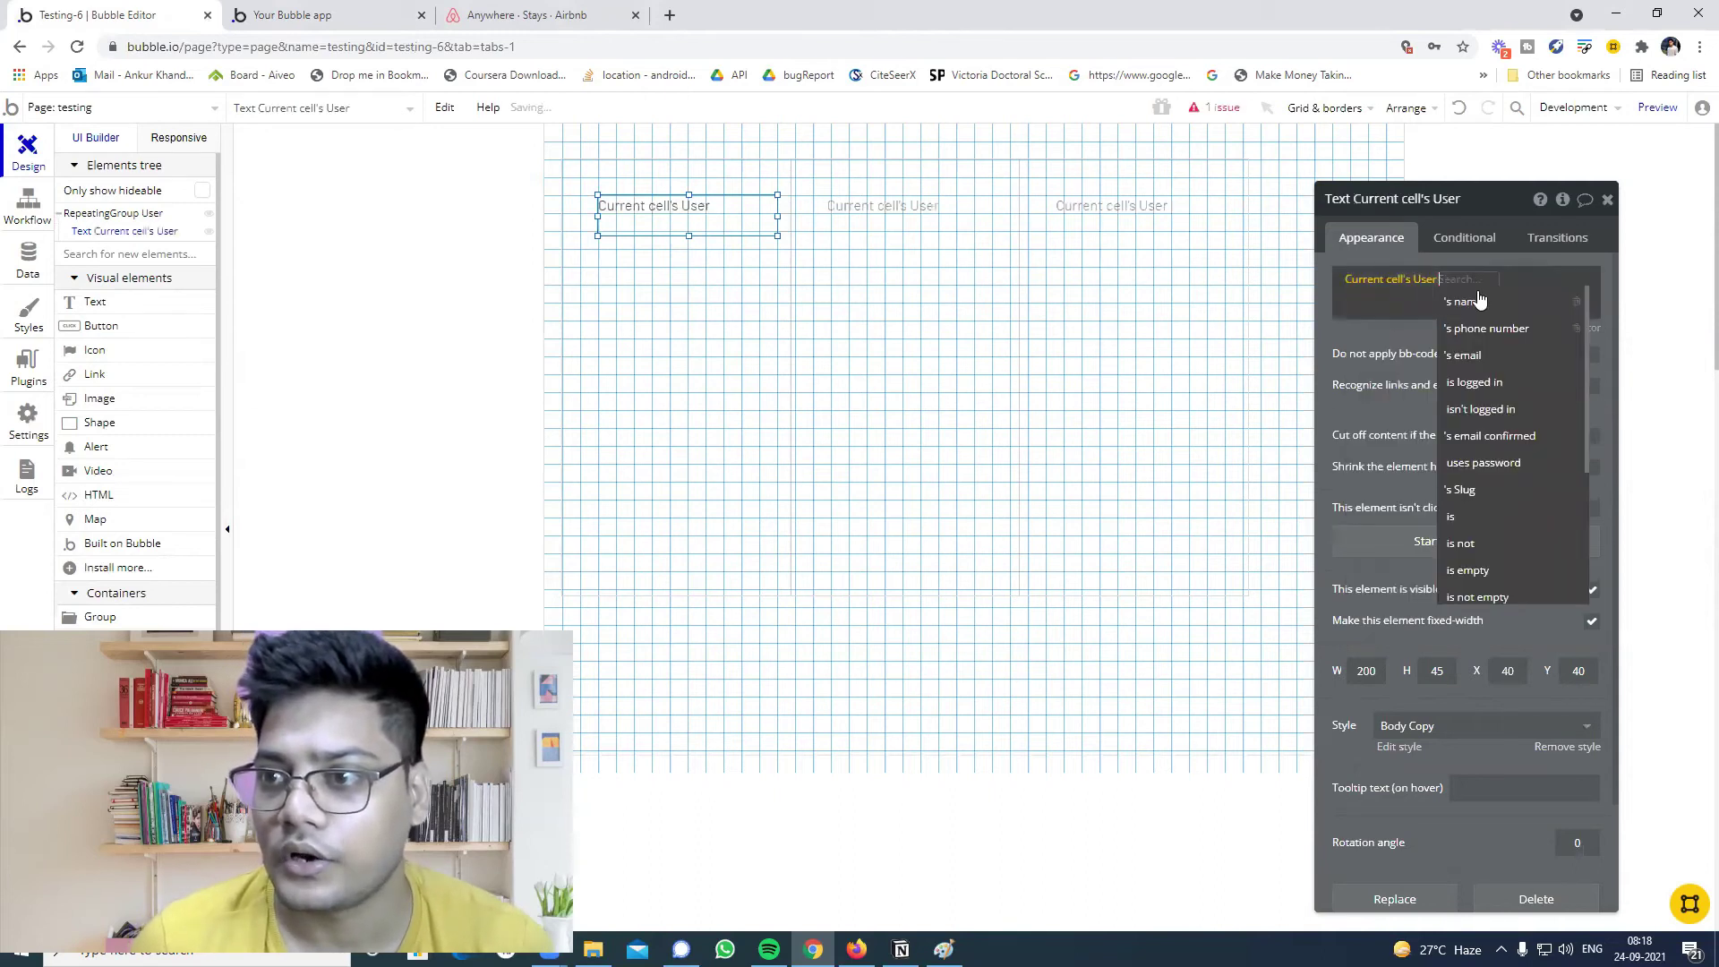
click(1473, 300)
click(638, 216)
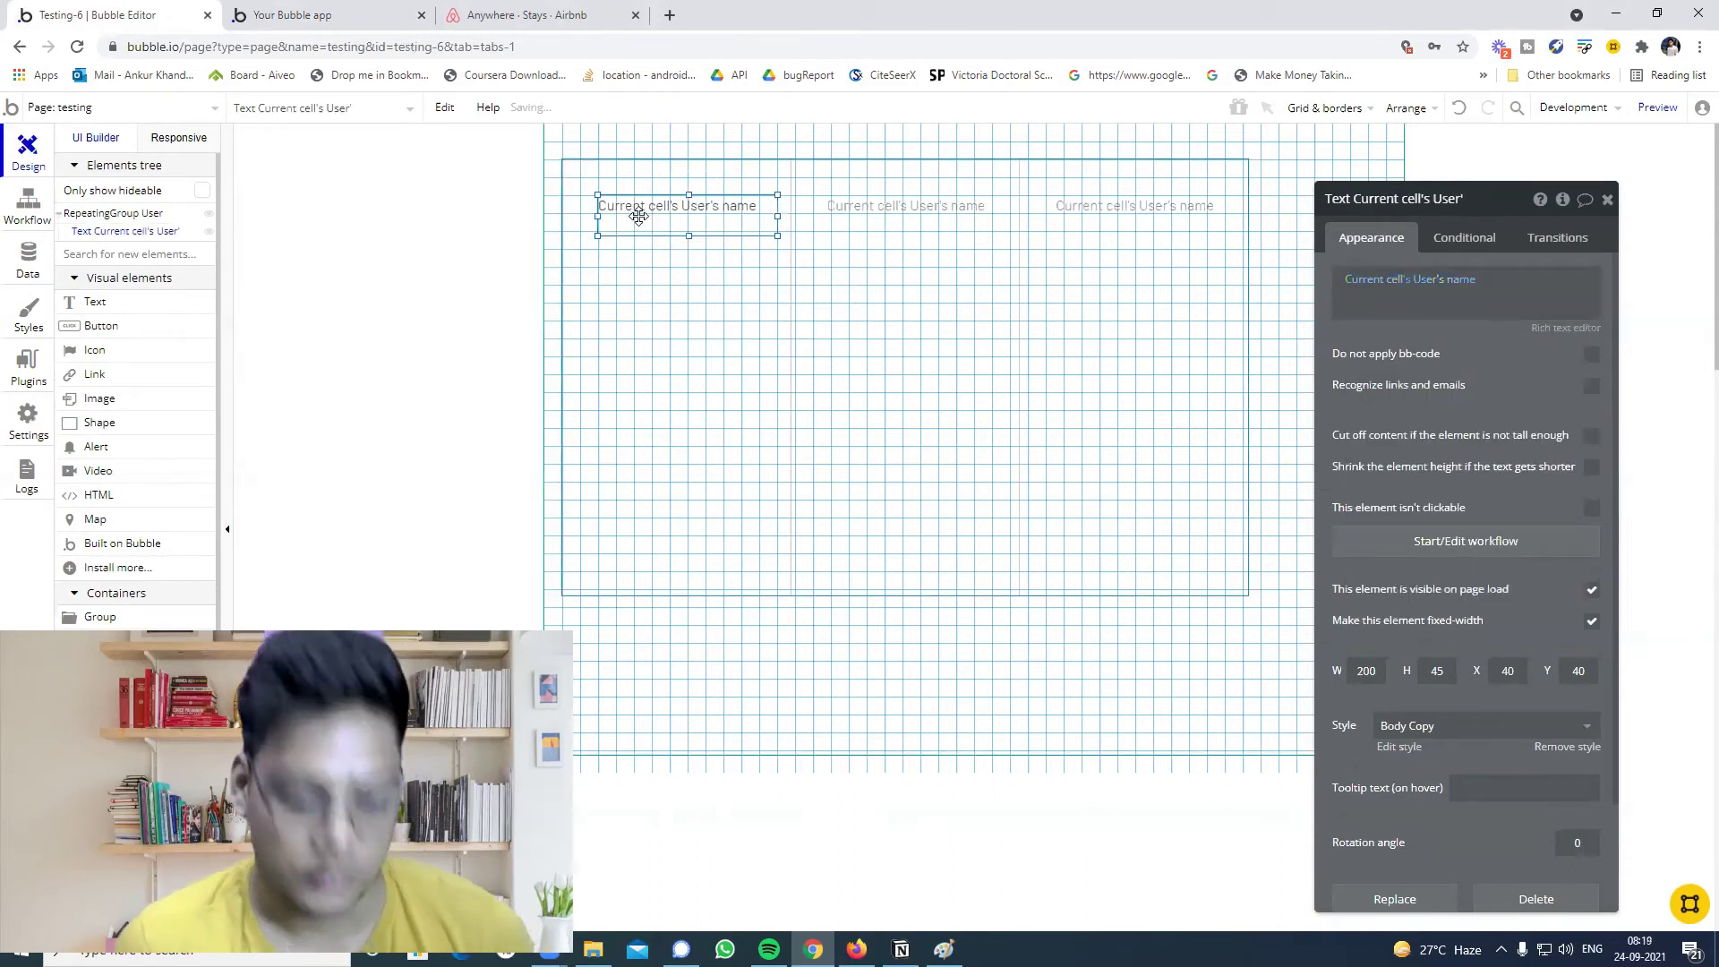
key(ctrl+v)
drag(690, 229, 676, 320)
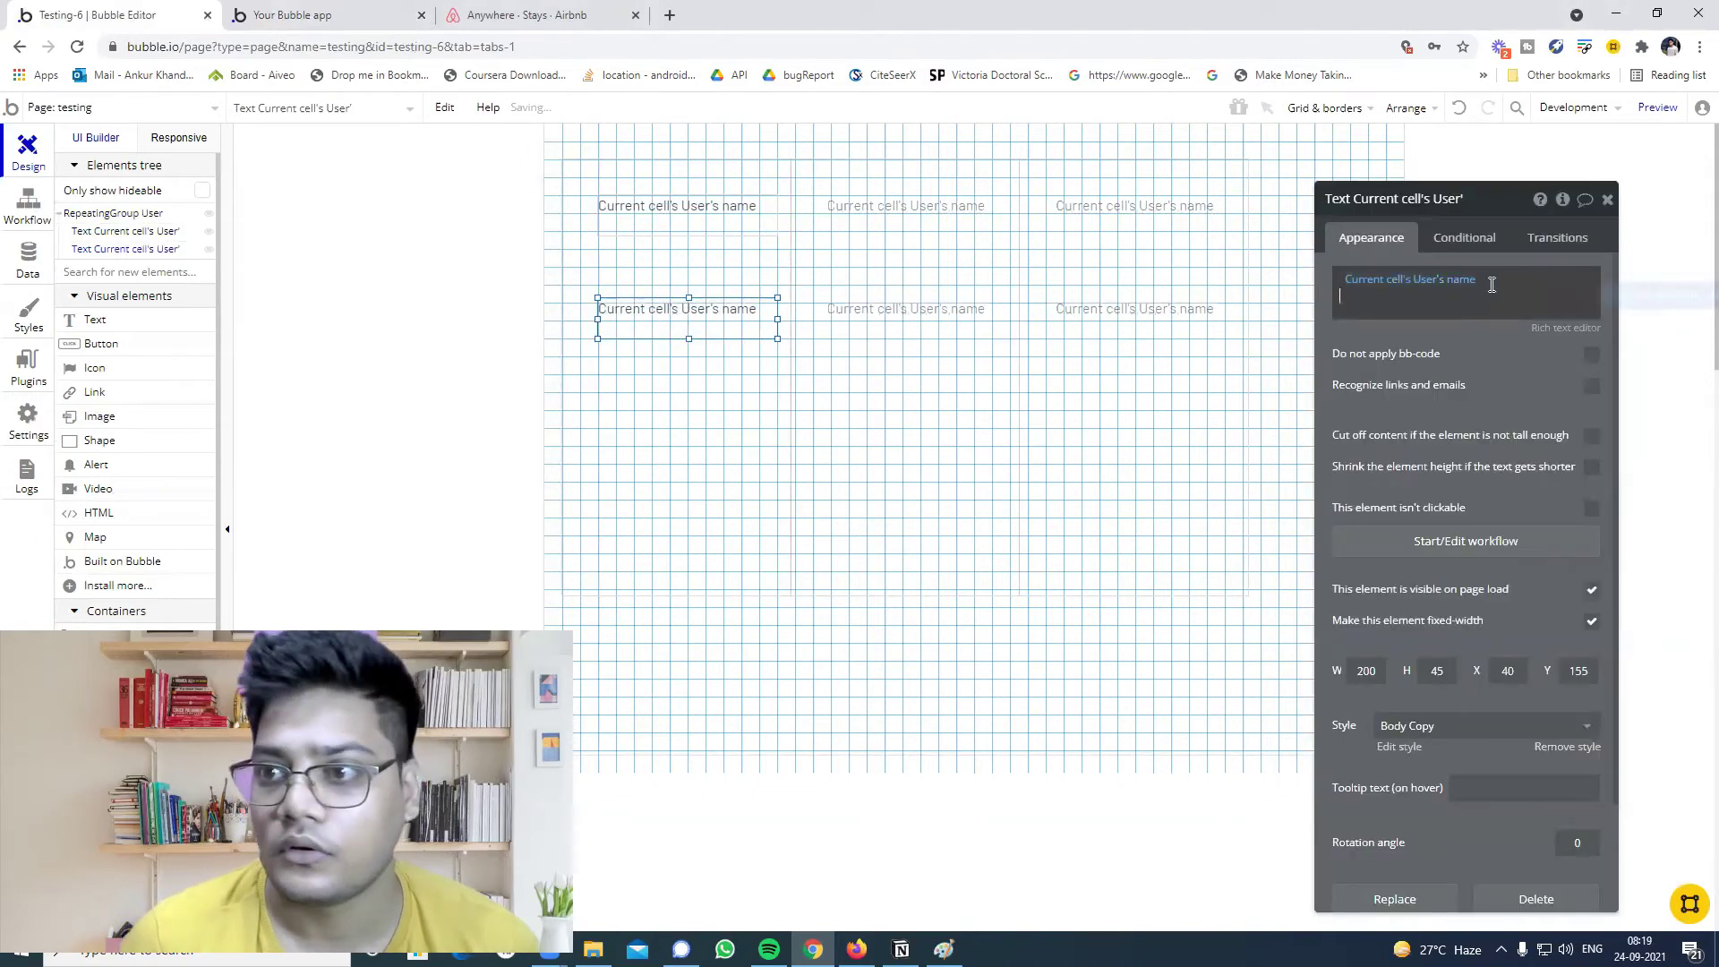
click(1459, 279)
click(1471, 362)
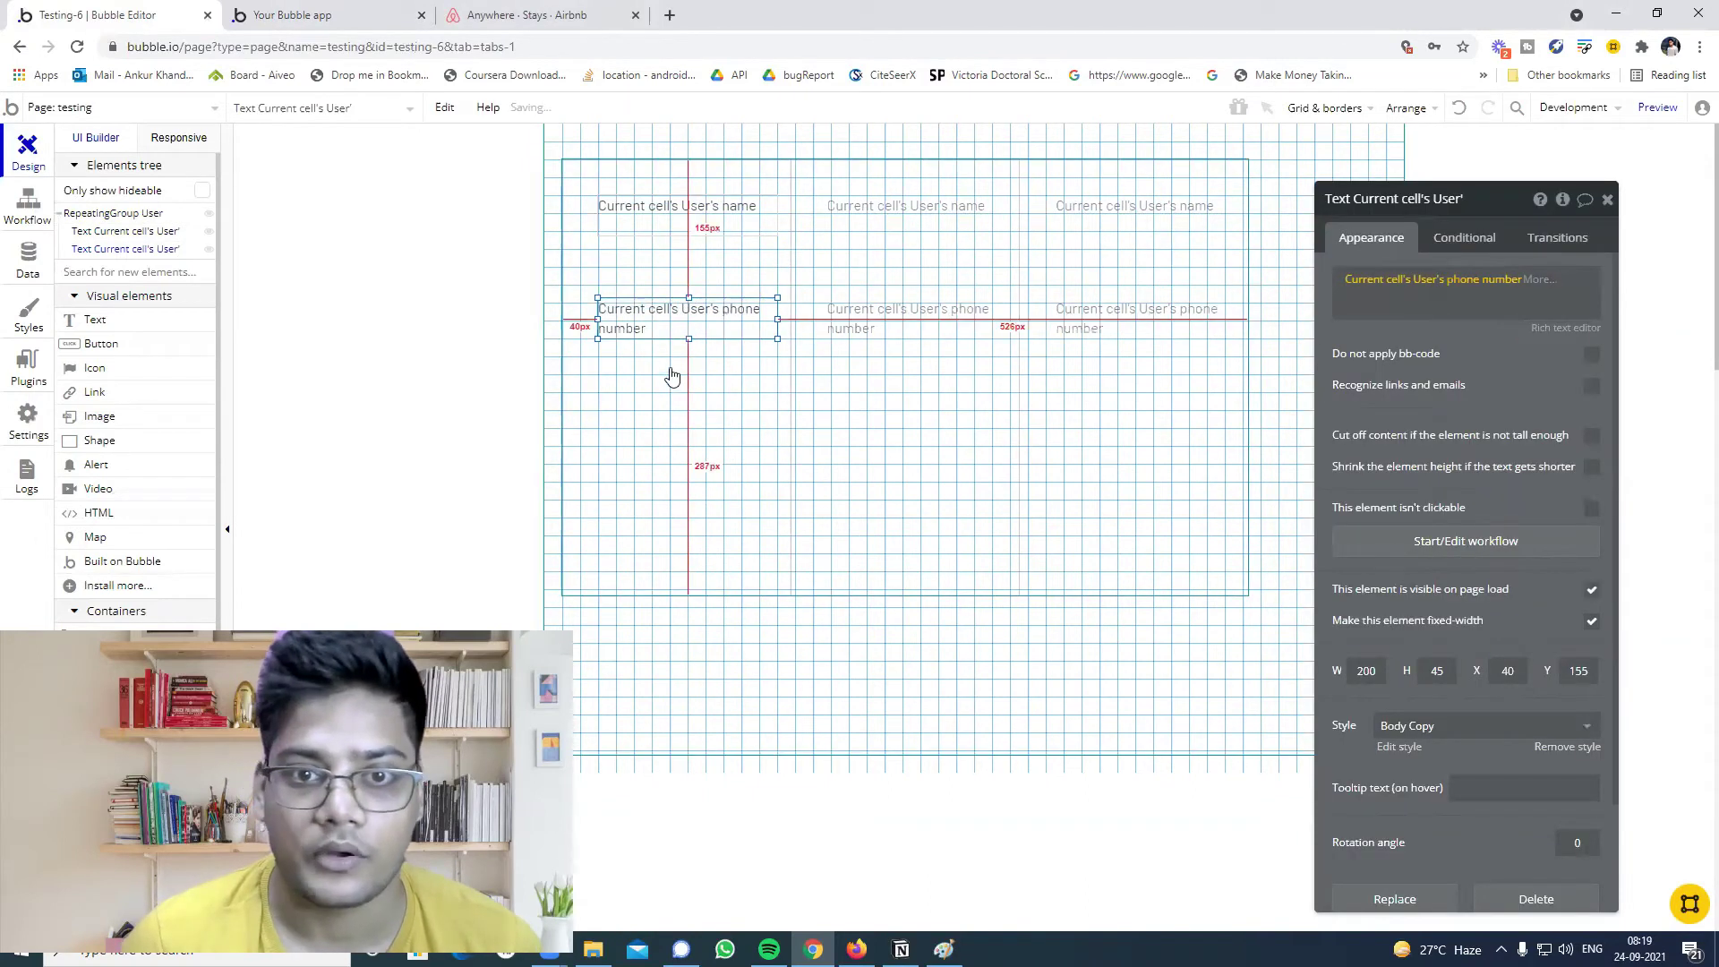
key(ctrl+c)
key(ctrl+v)
drag(678, 336, 677, 456)
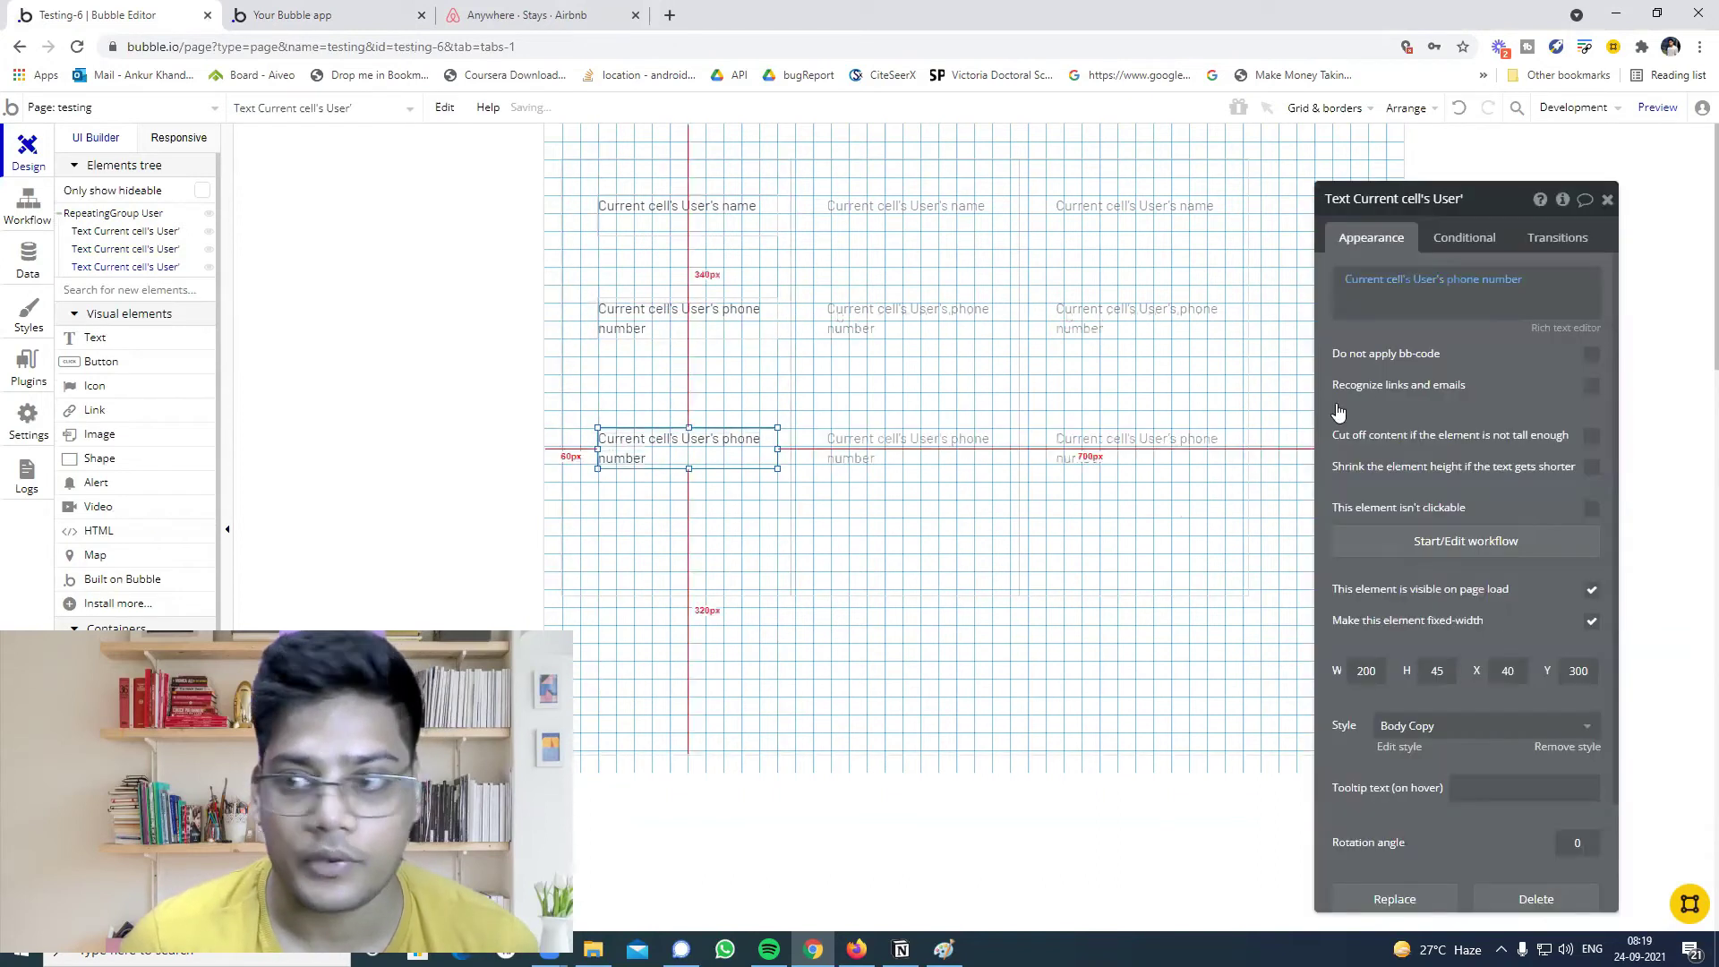
click(1498, 280)
click(1473, 380)
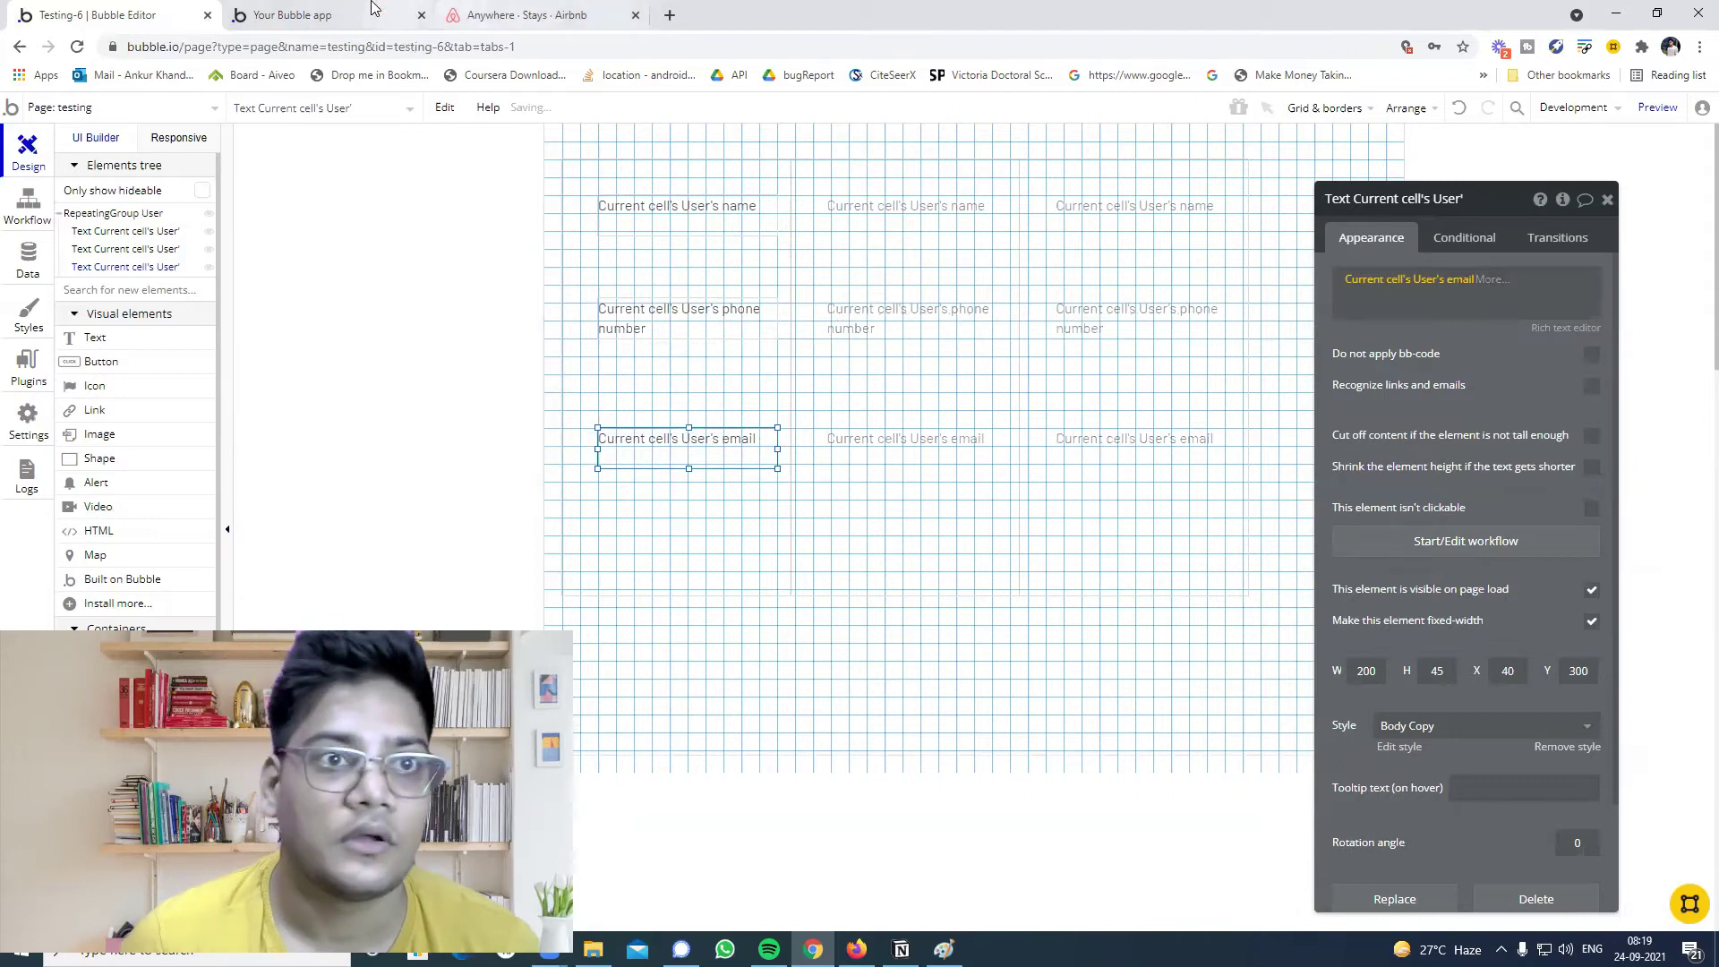
click(331, 15)
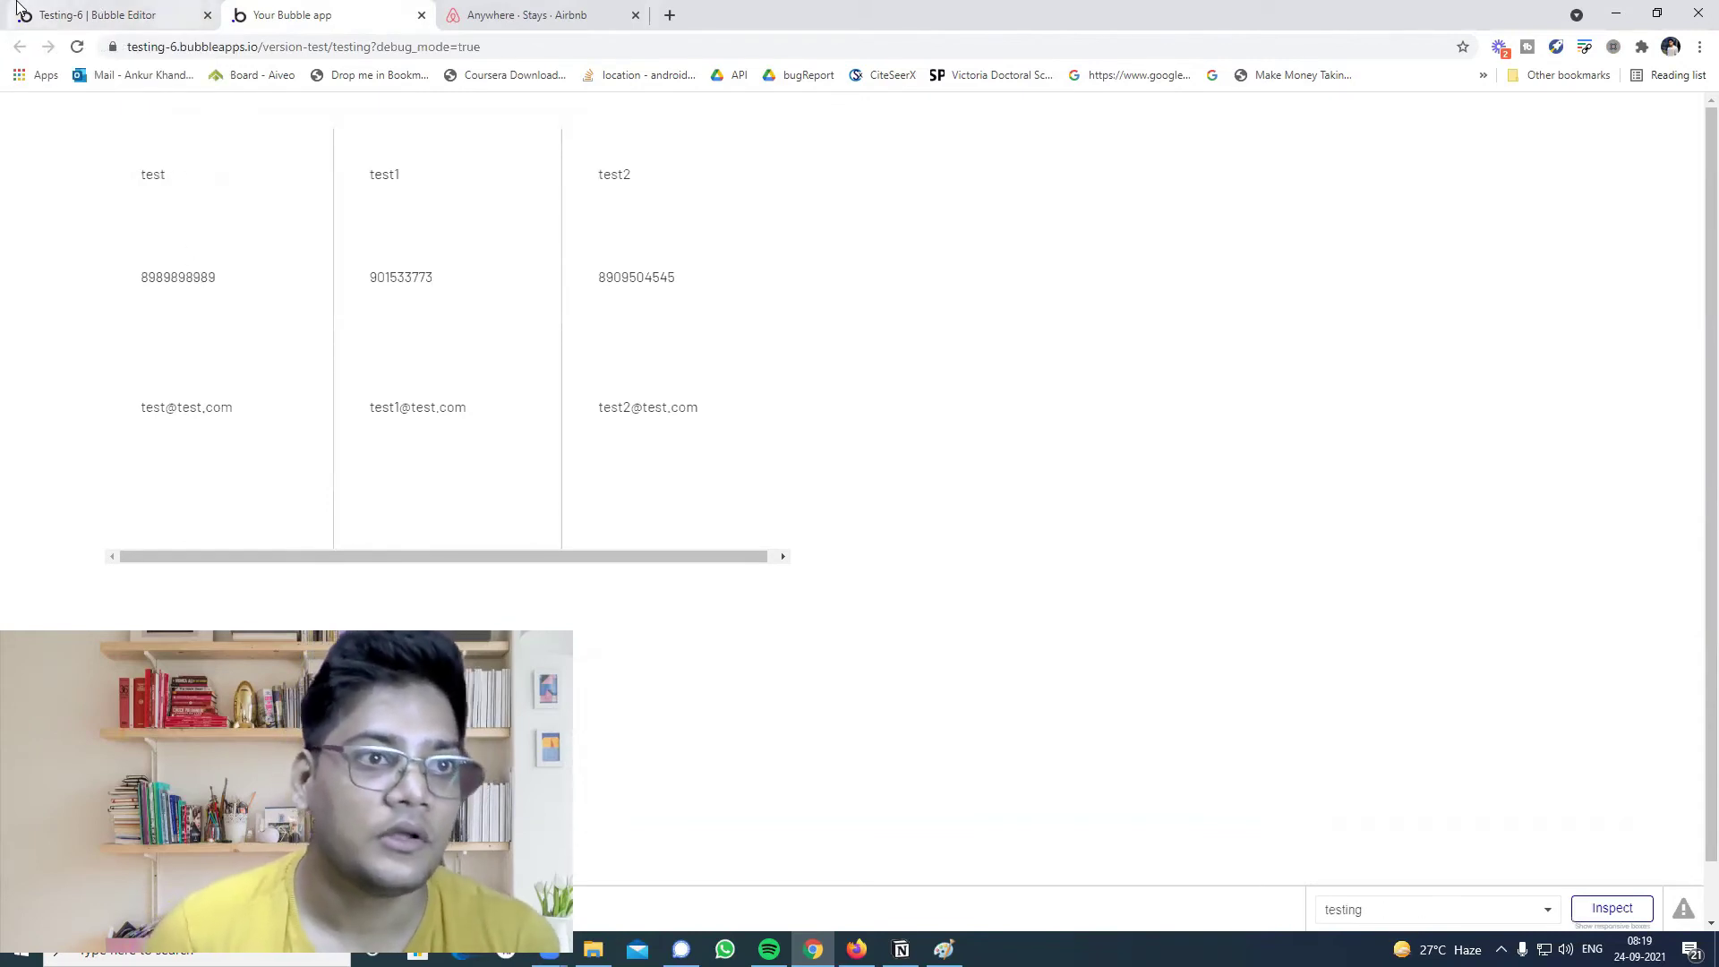
Set the repeating group to 2 columns and scroll horizontally through its user columns in the preview.
click(173, 14)
click(846, 397)
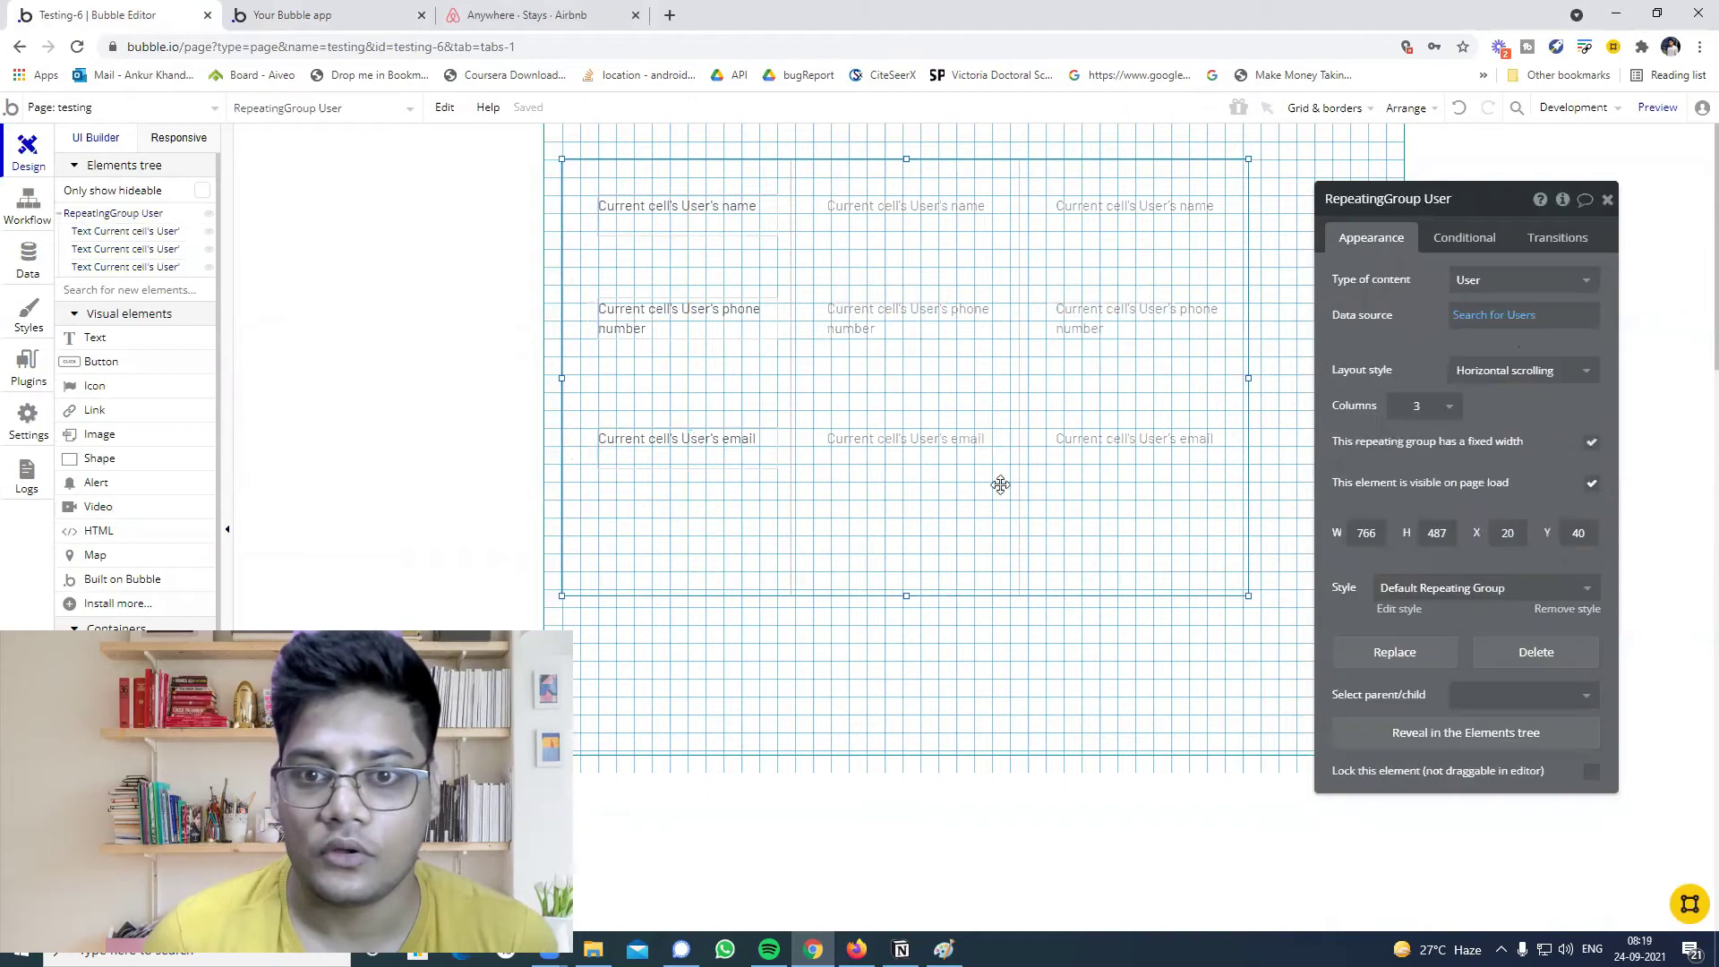
click(1437, 405)
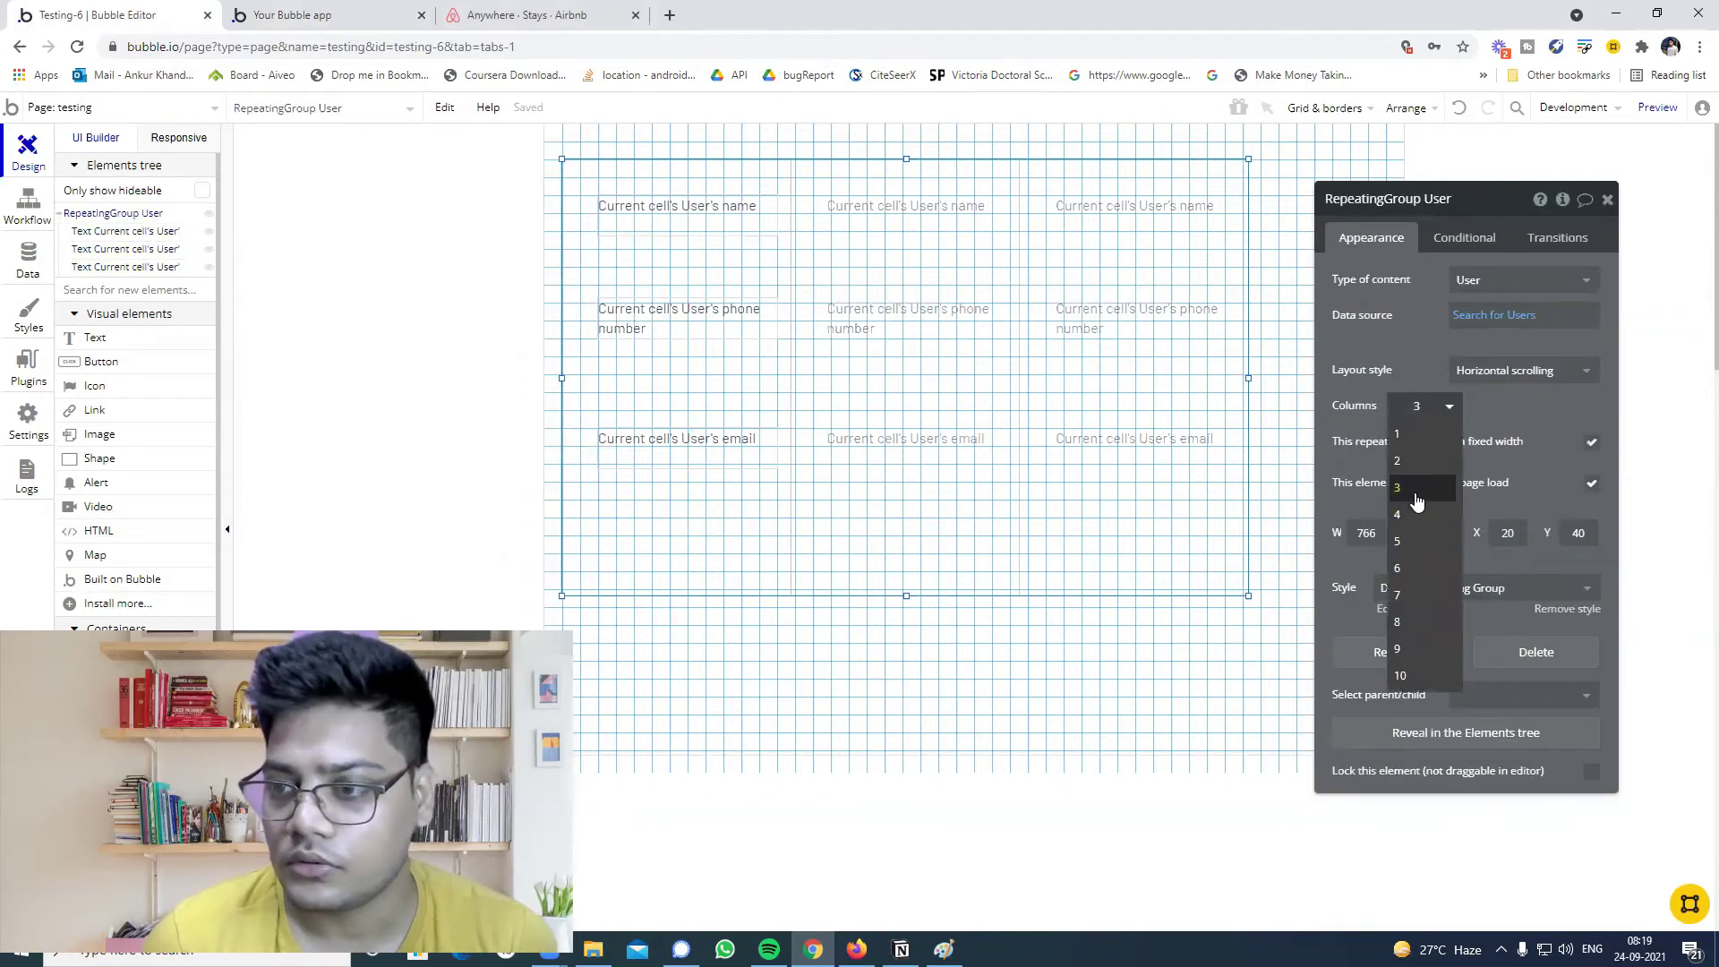
click(1410, 460)
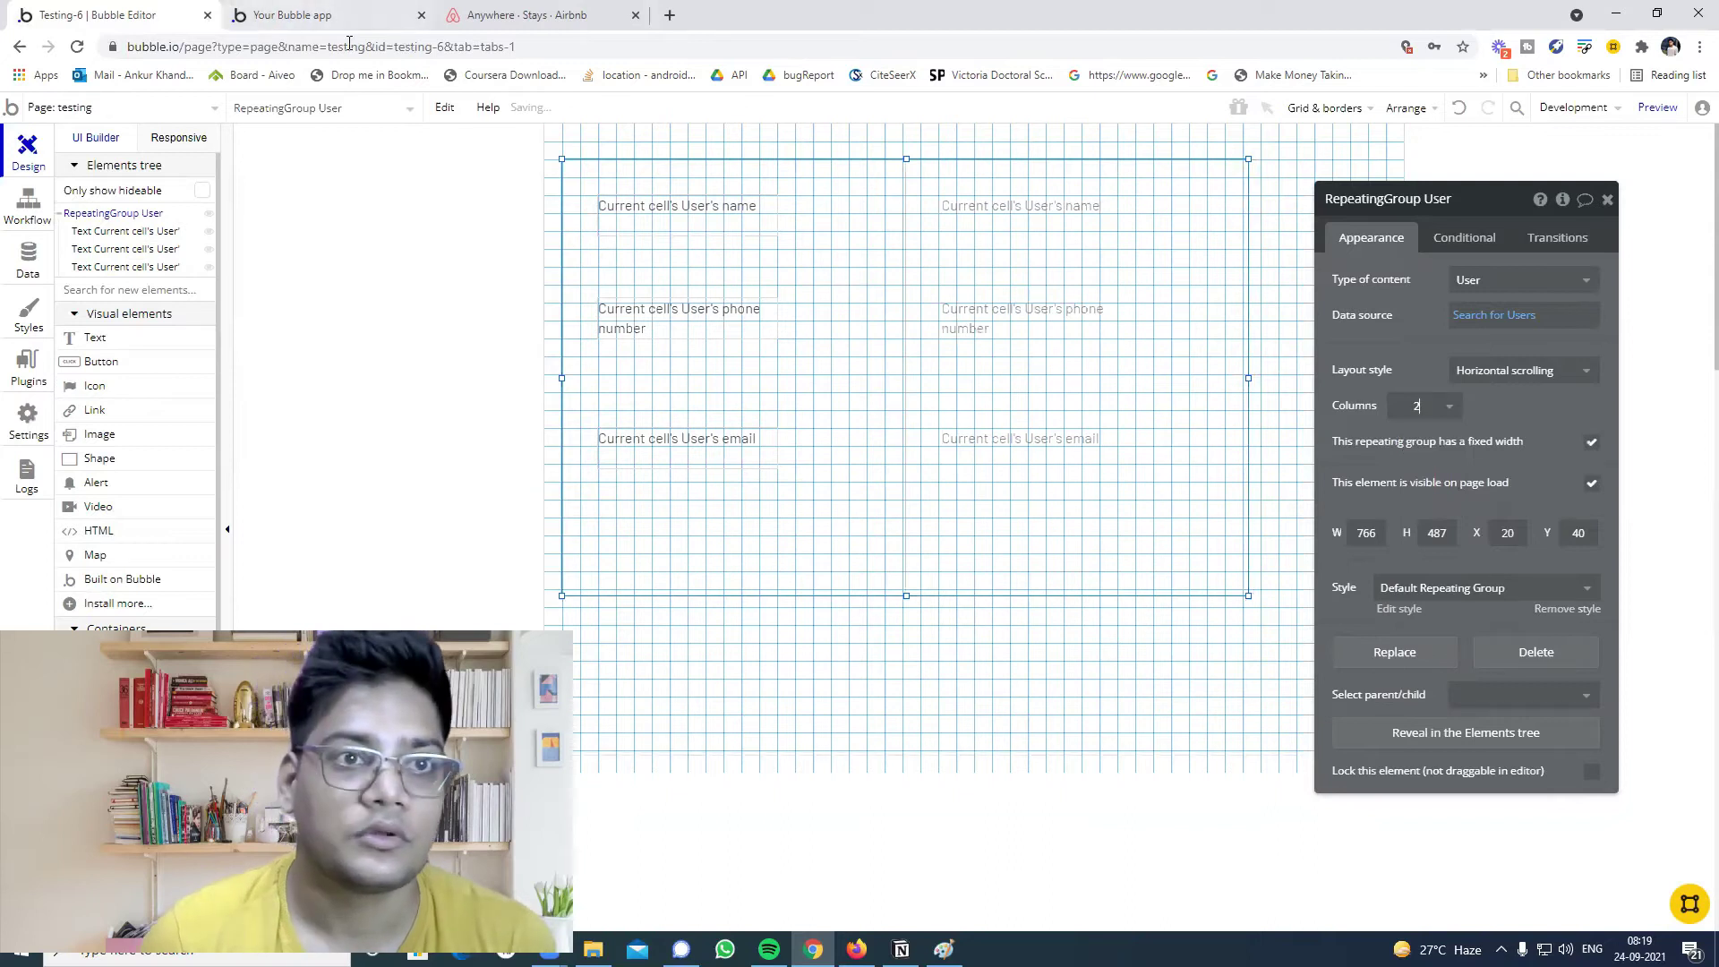
click(346, 11)
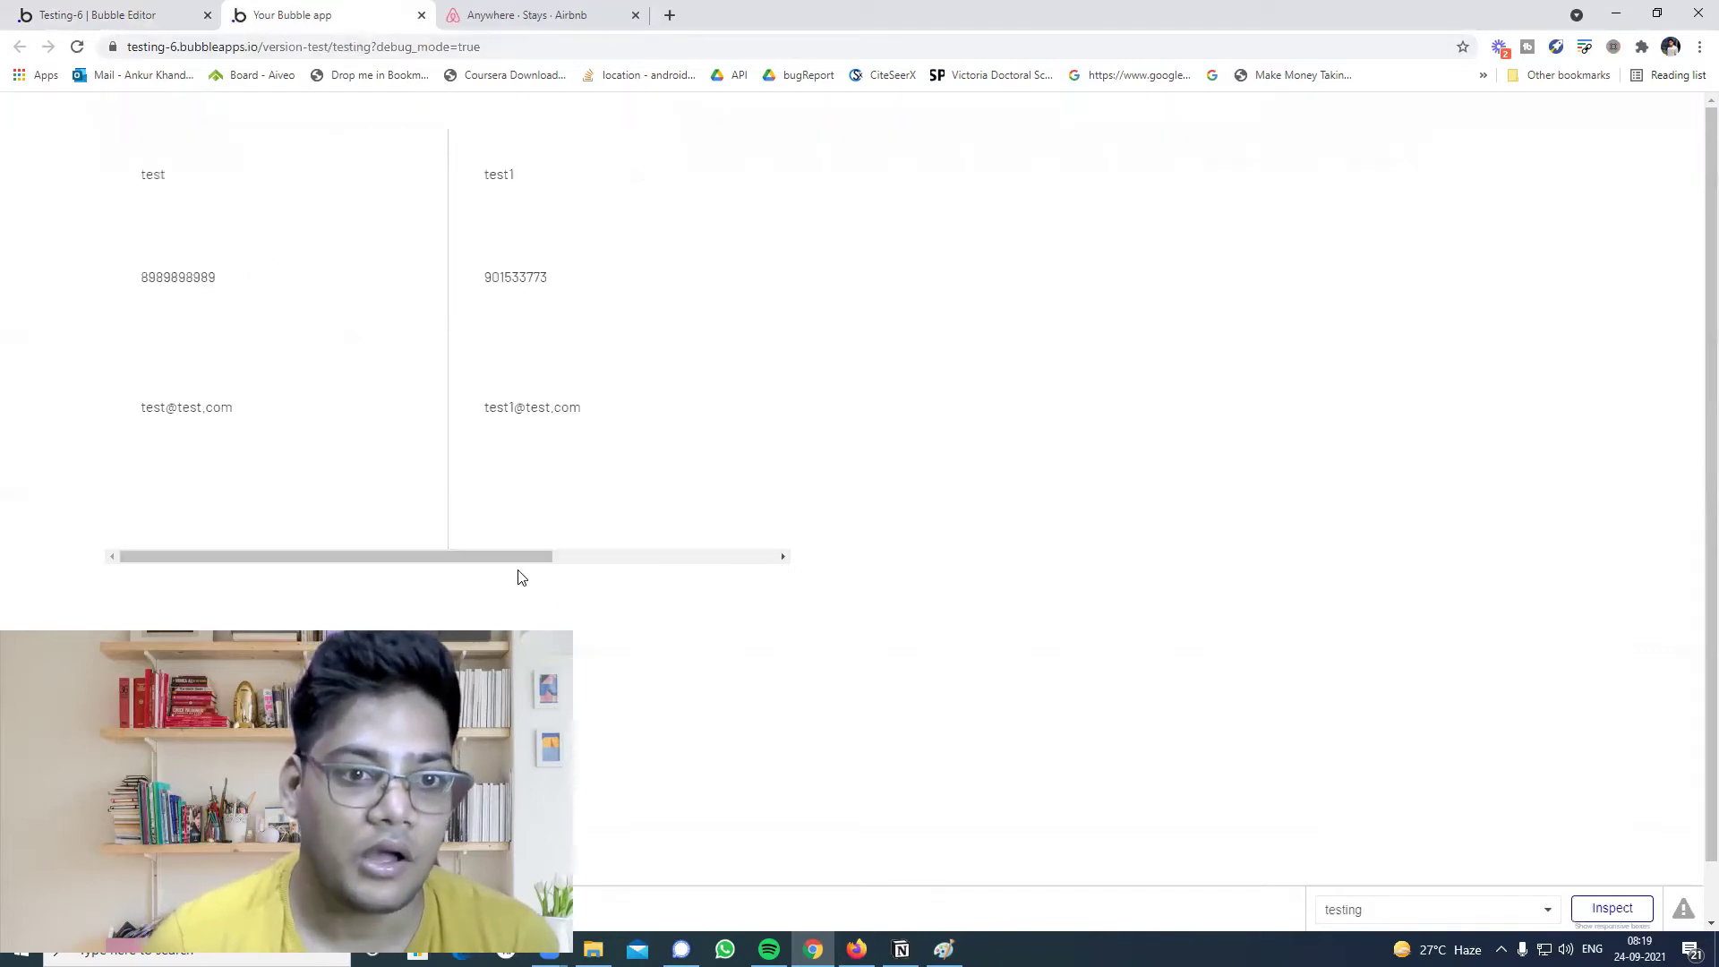
drag(462, 555, 703, 574)
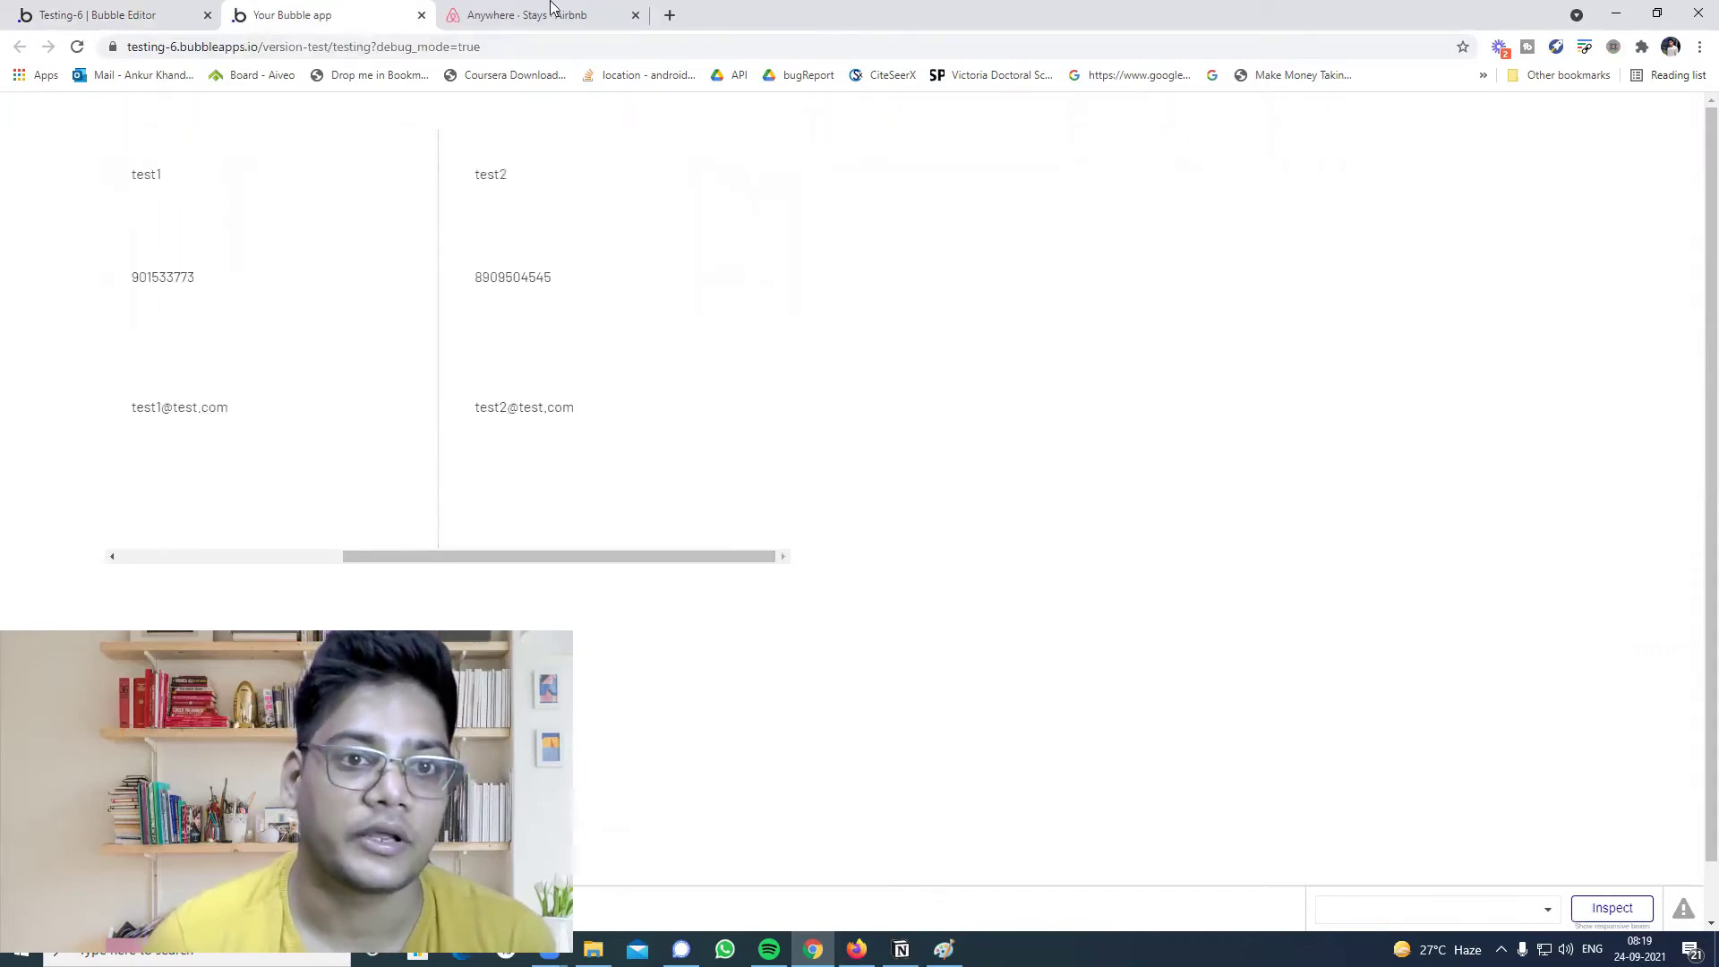
Delete the repeating group in the Bubble editor and add a Popup container to the page.
click(58, 9)
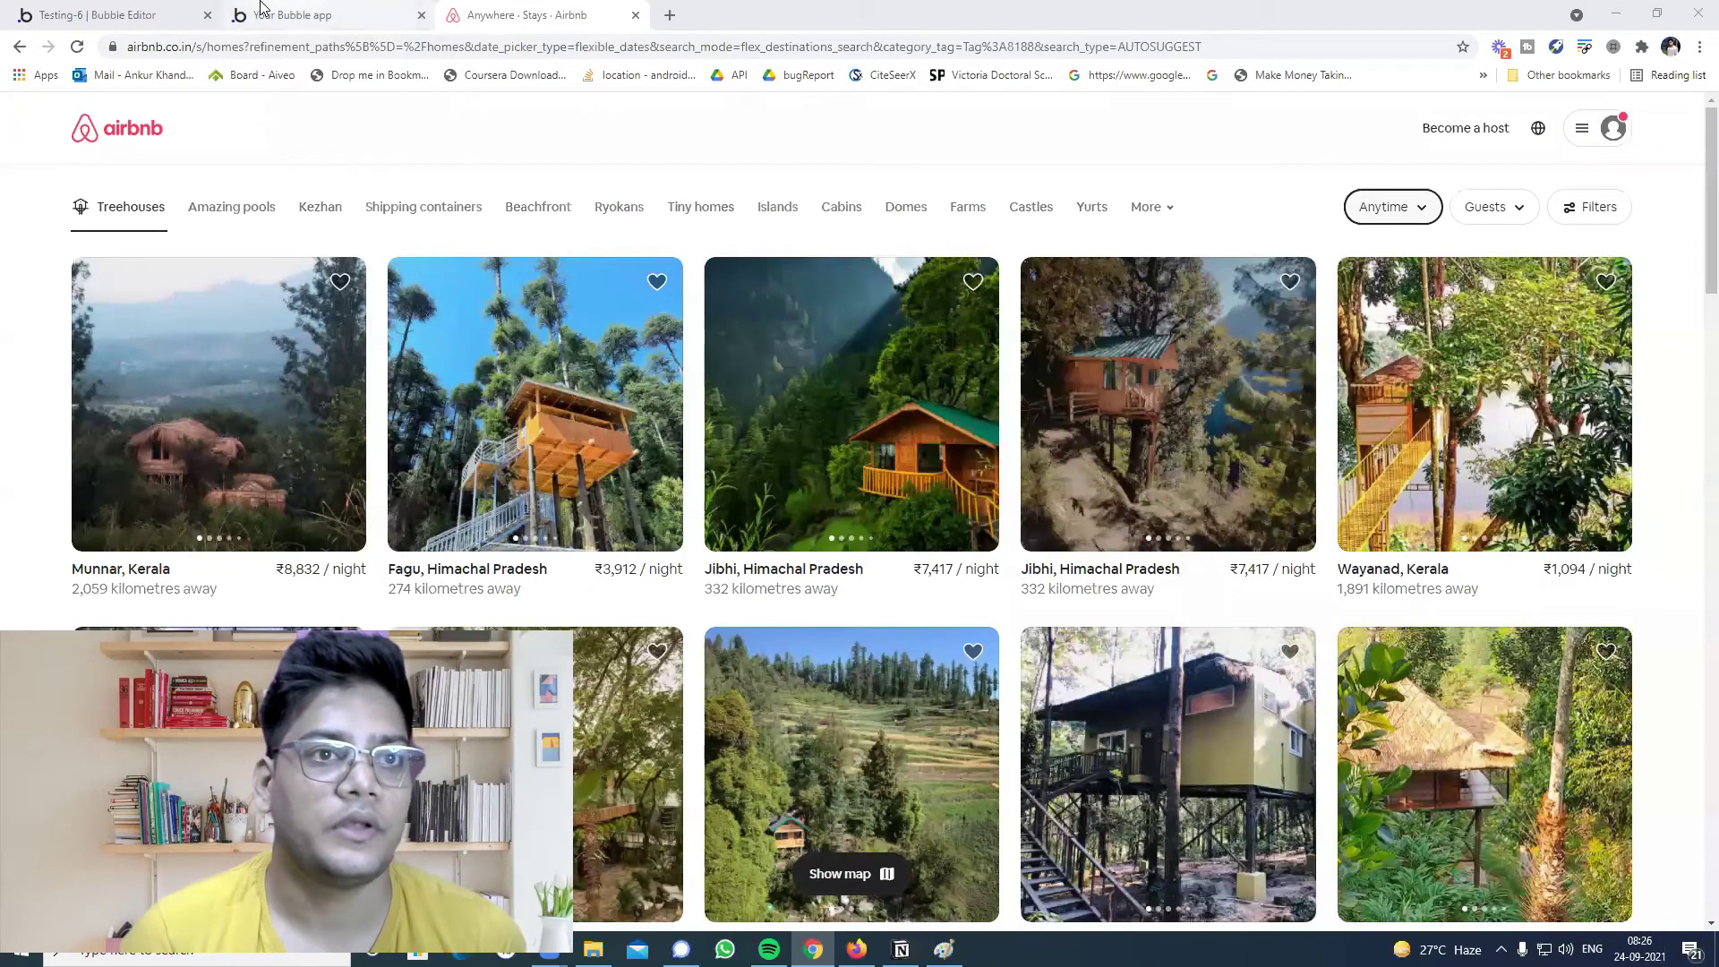
click(72, 11)
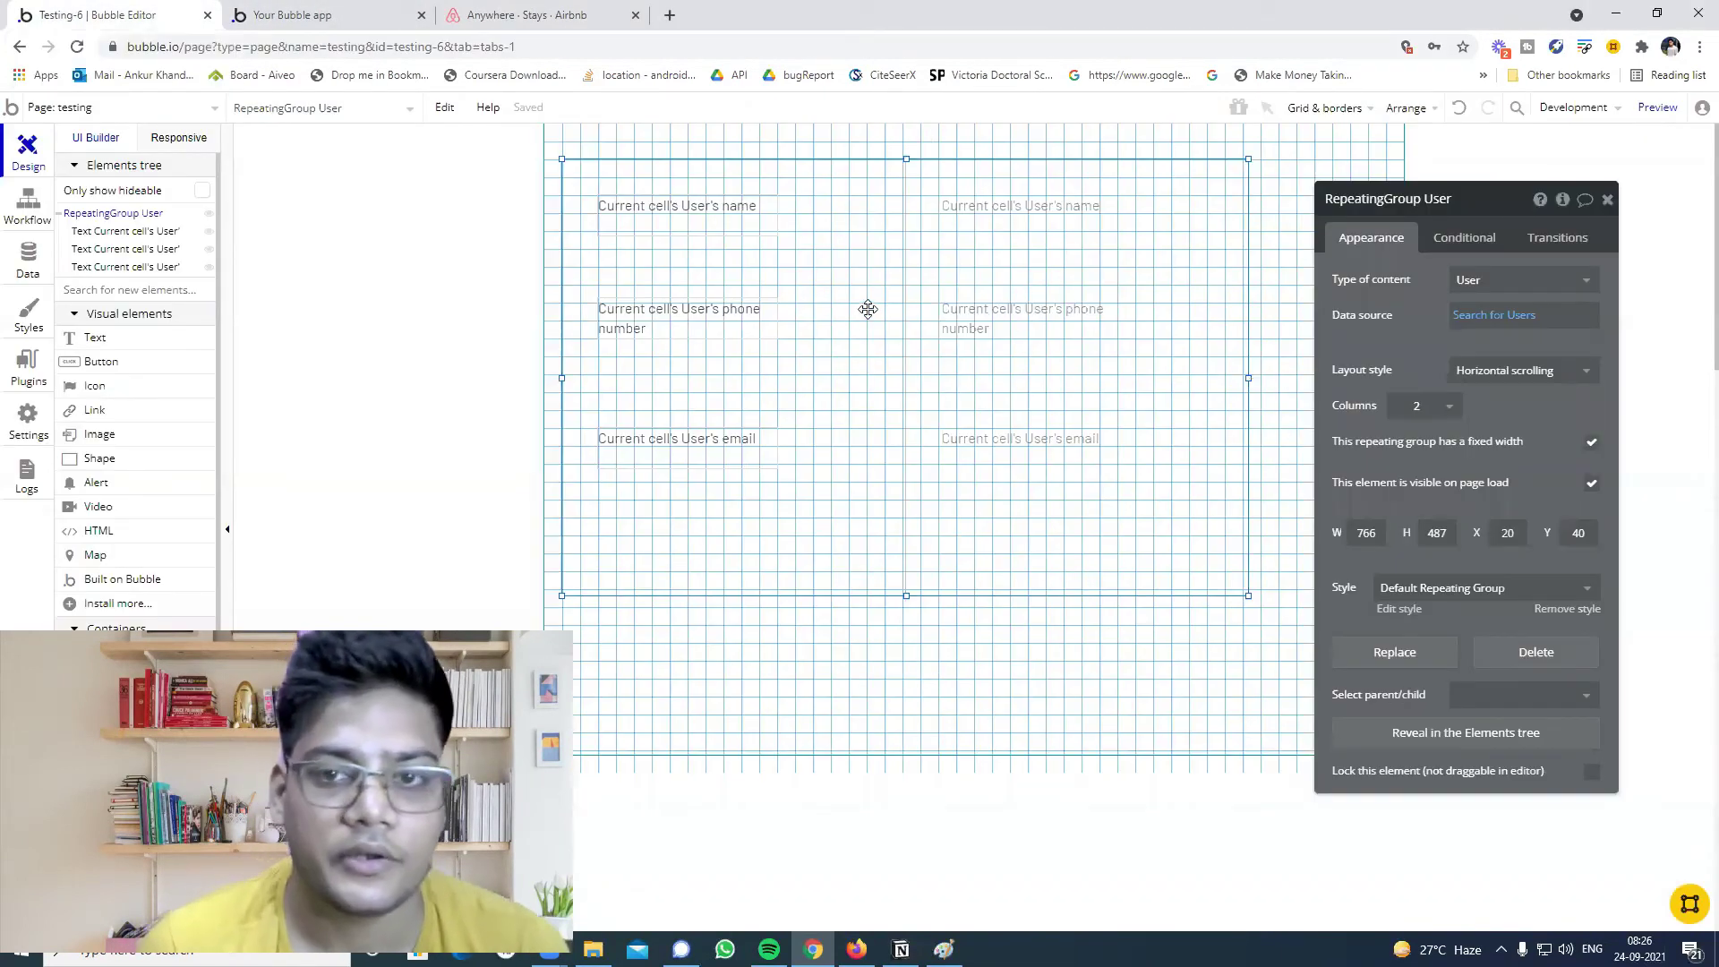
key(Delete)
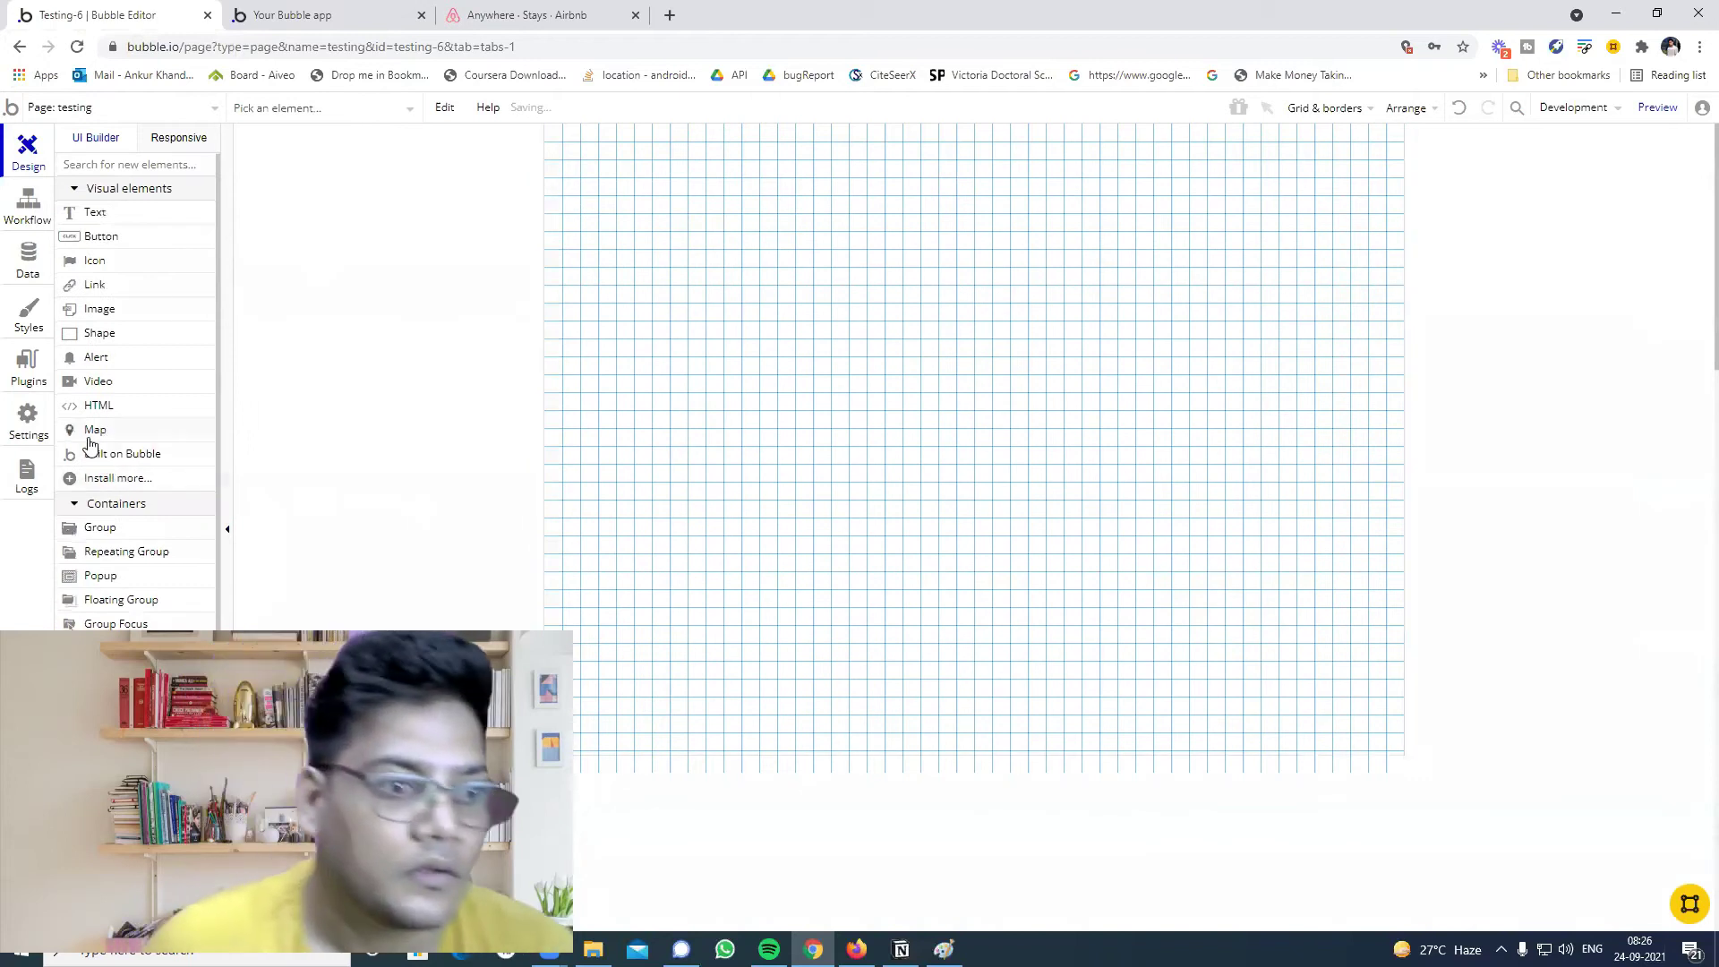
scroll(115, 430, down, 2)
drag(101, 396, 843, 302)
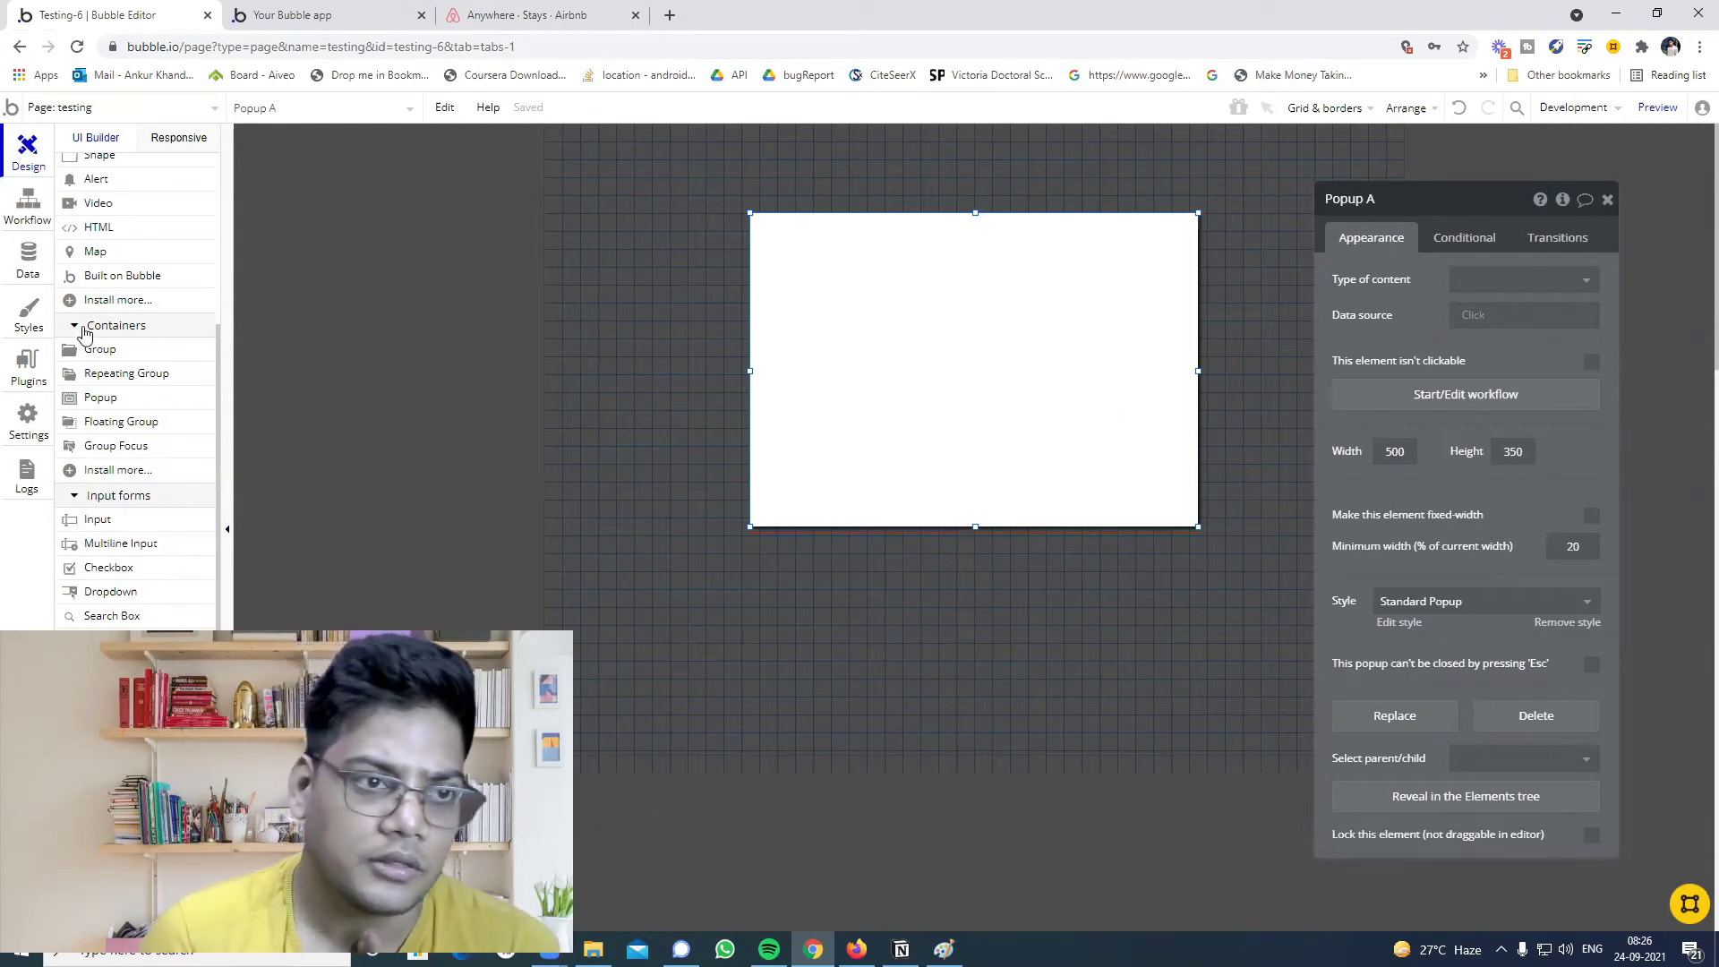
Try to place a text element inside the popup.
scroll(140, 190, up, 3)
drag(92, 298, 841, 291)
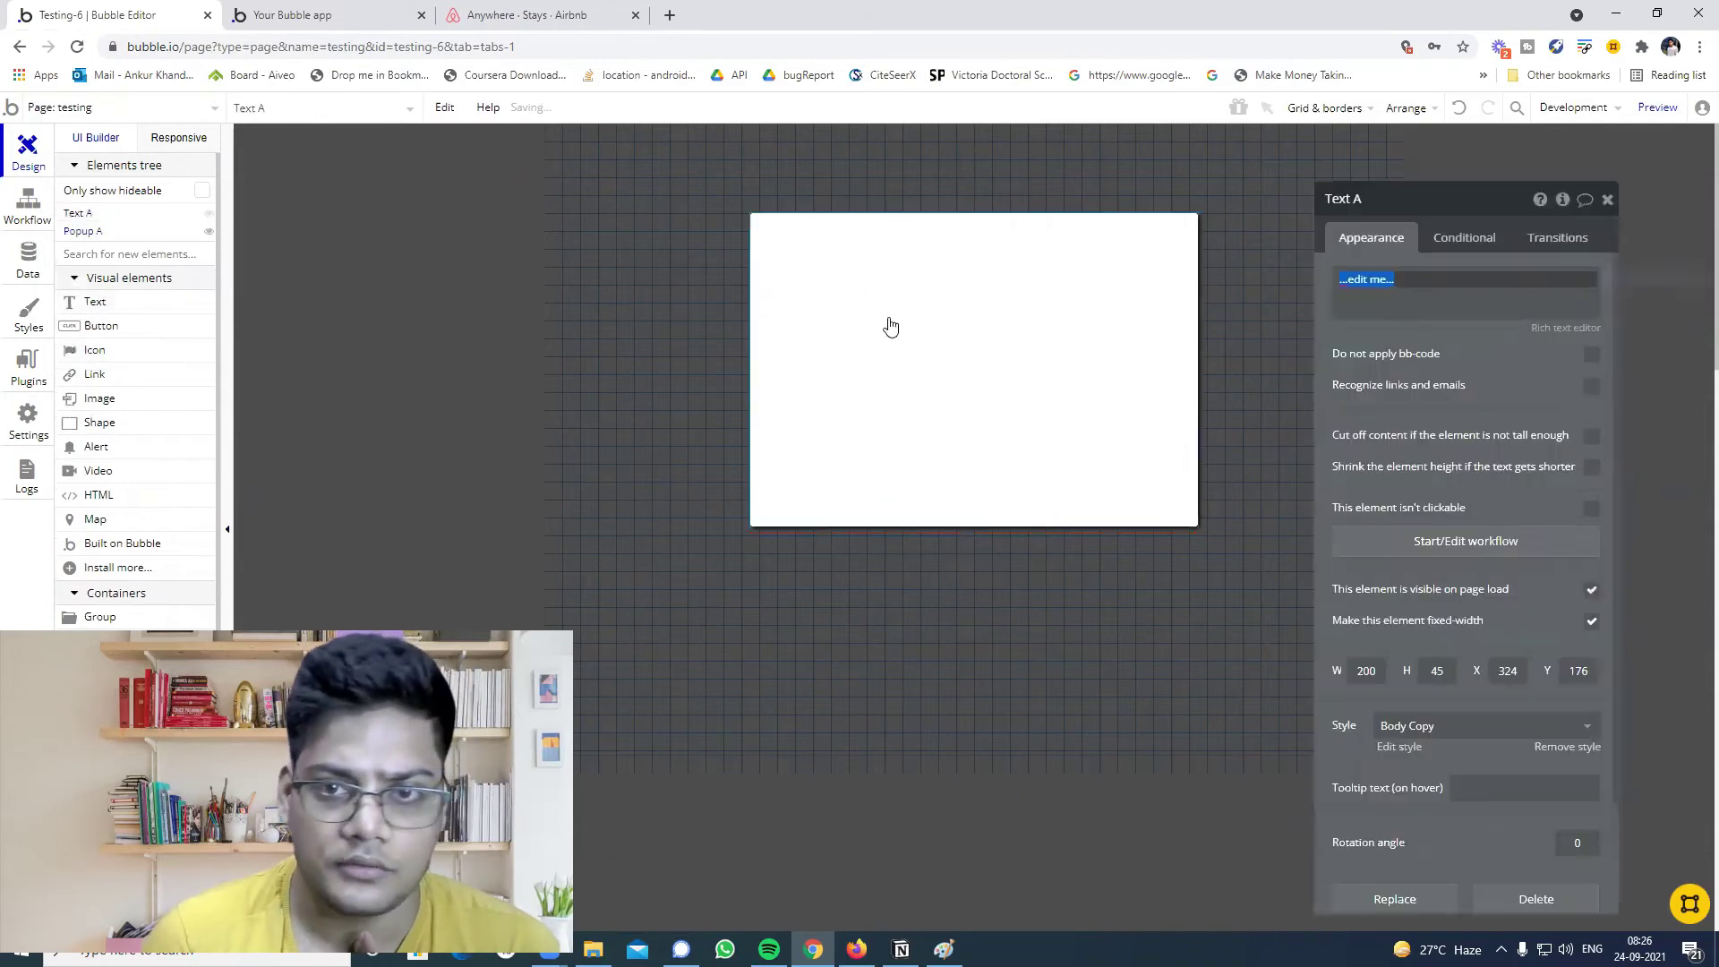
click(929, 294)
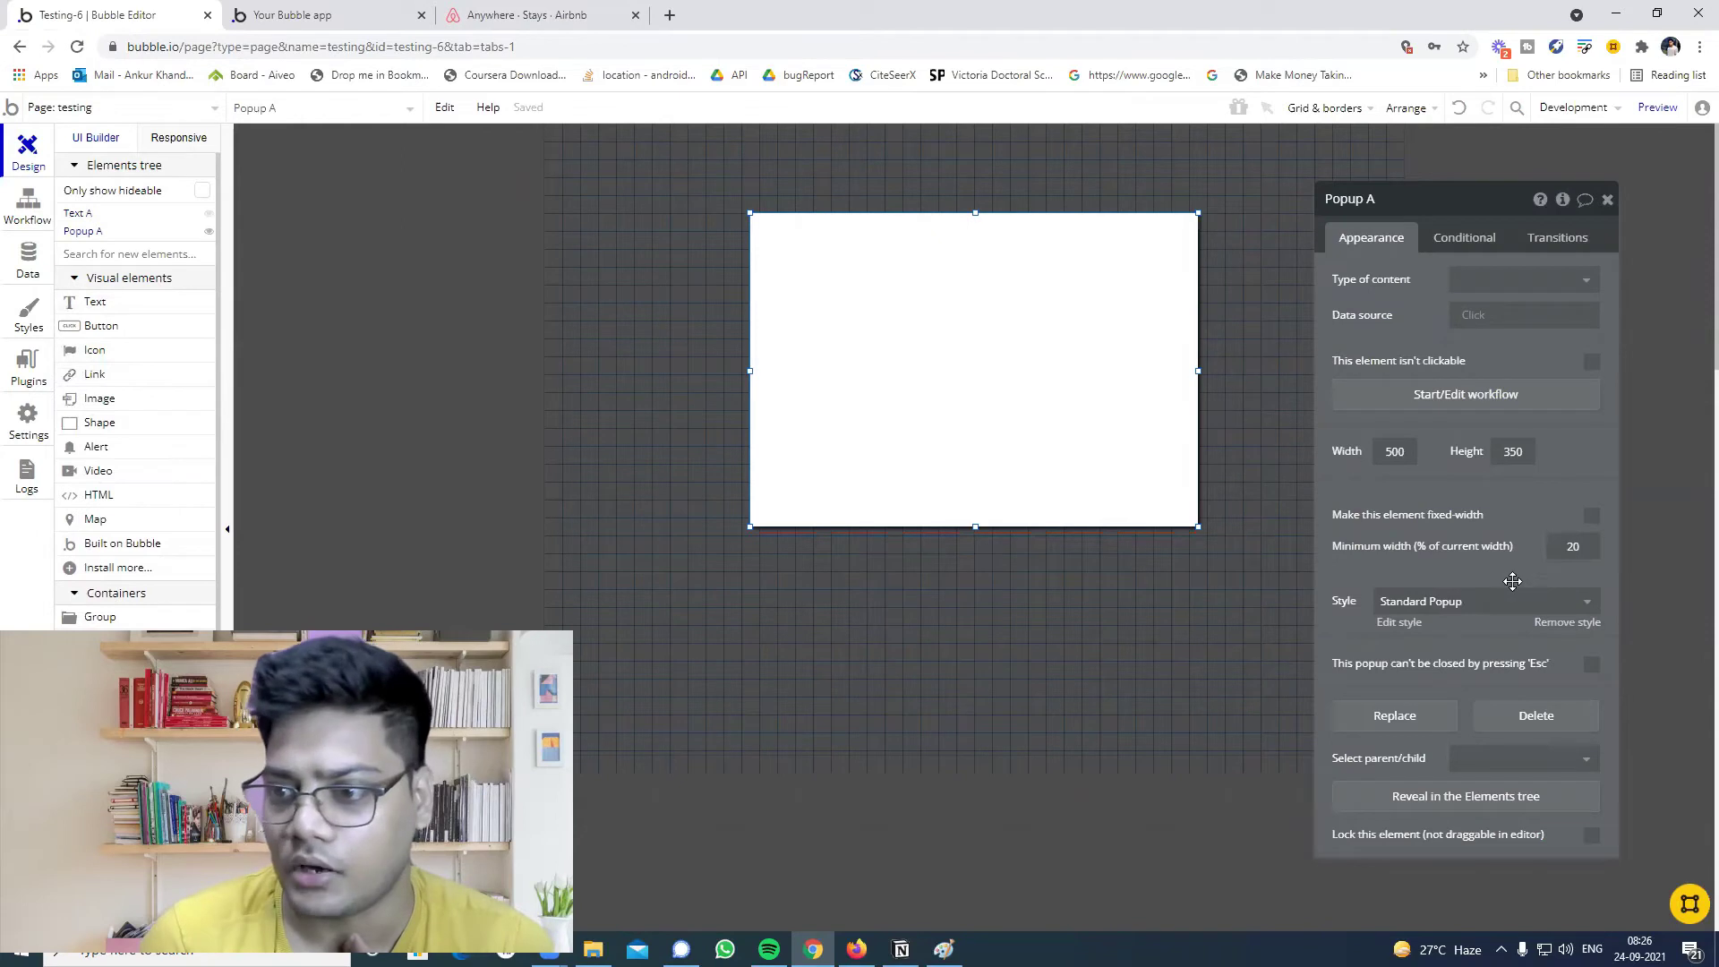
Remove the popup's style and set its flat background color to red #F03838.
click(1583, 624)
scroll(1514, 358, down, 3)
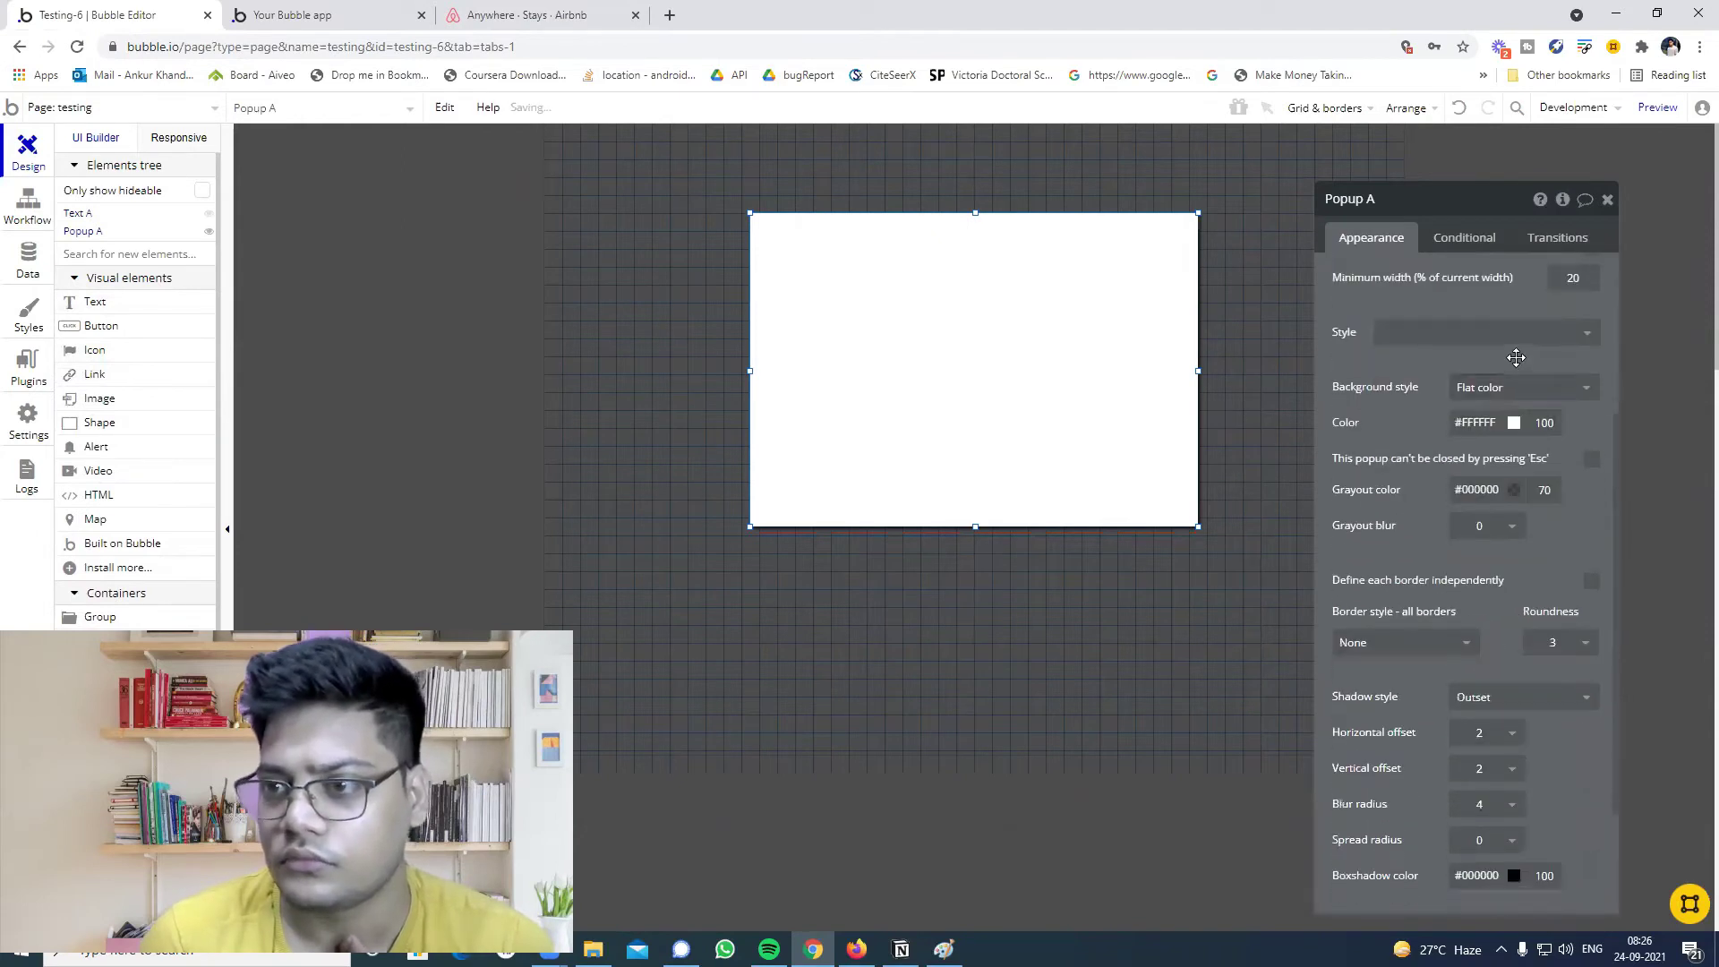
click(1512, 420)
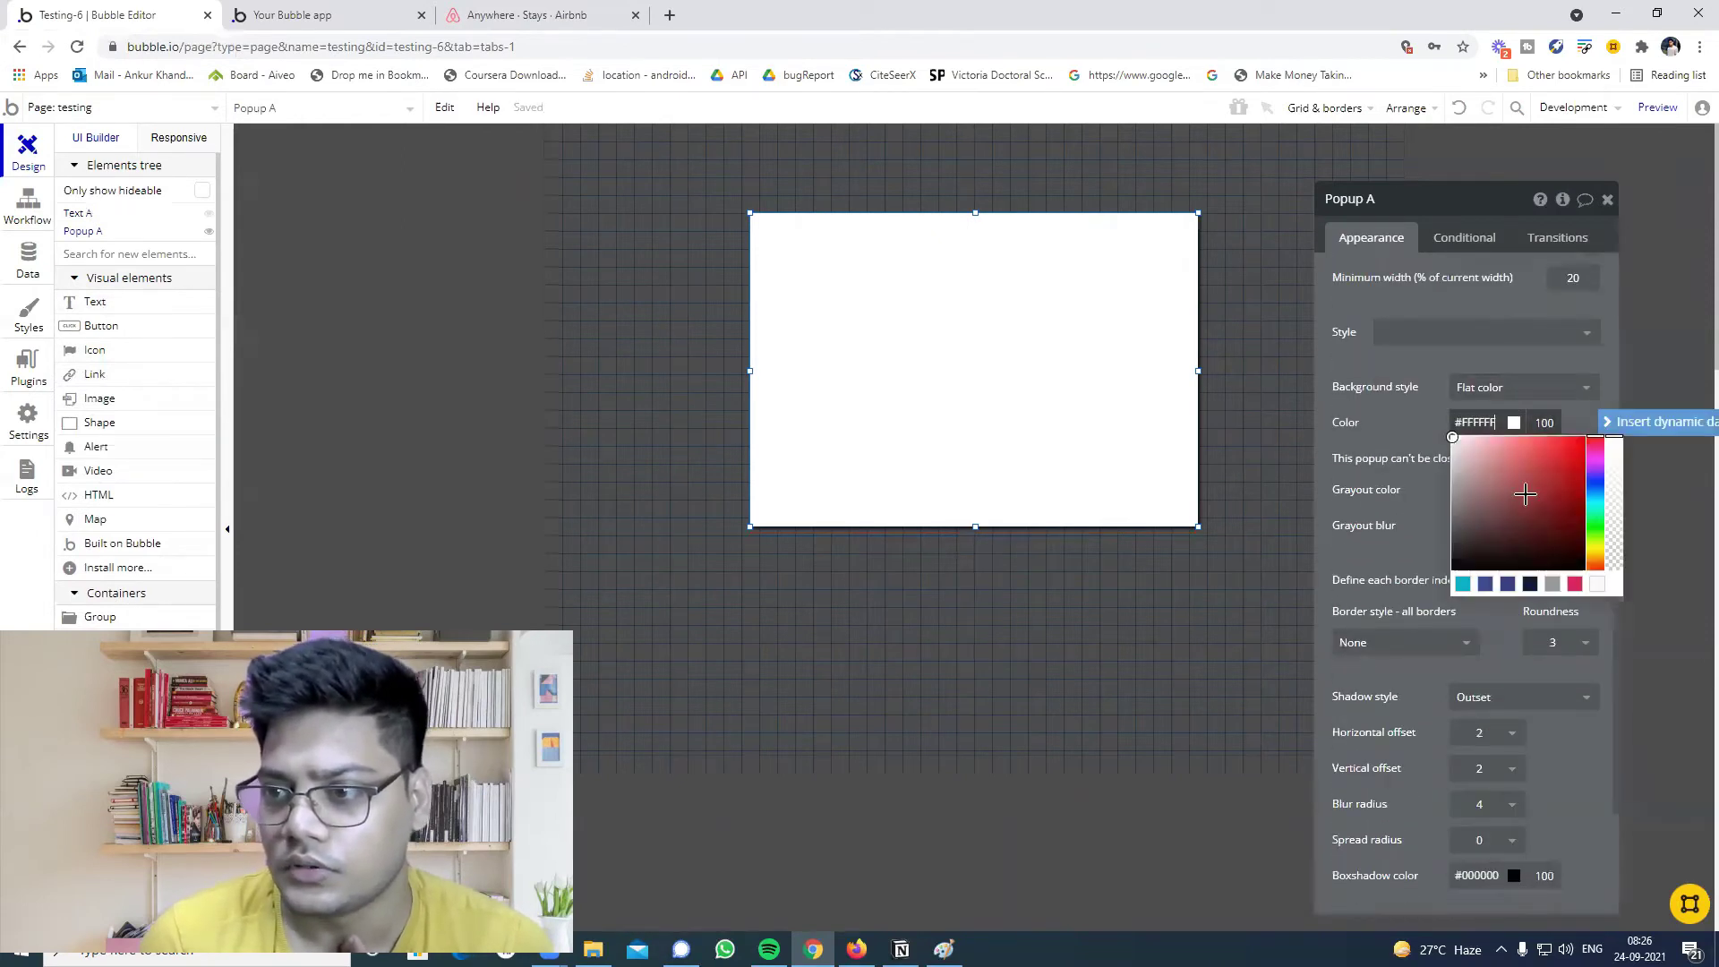
click(1554, 445)
click(978, 307)
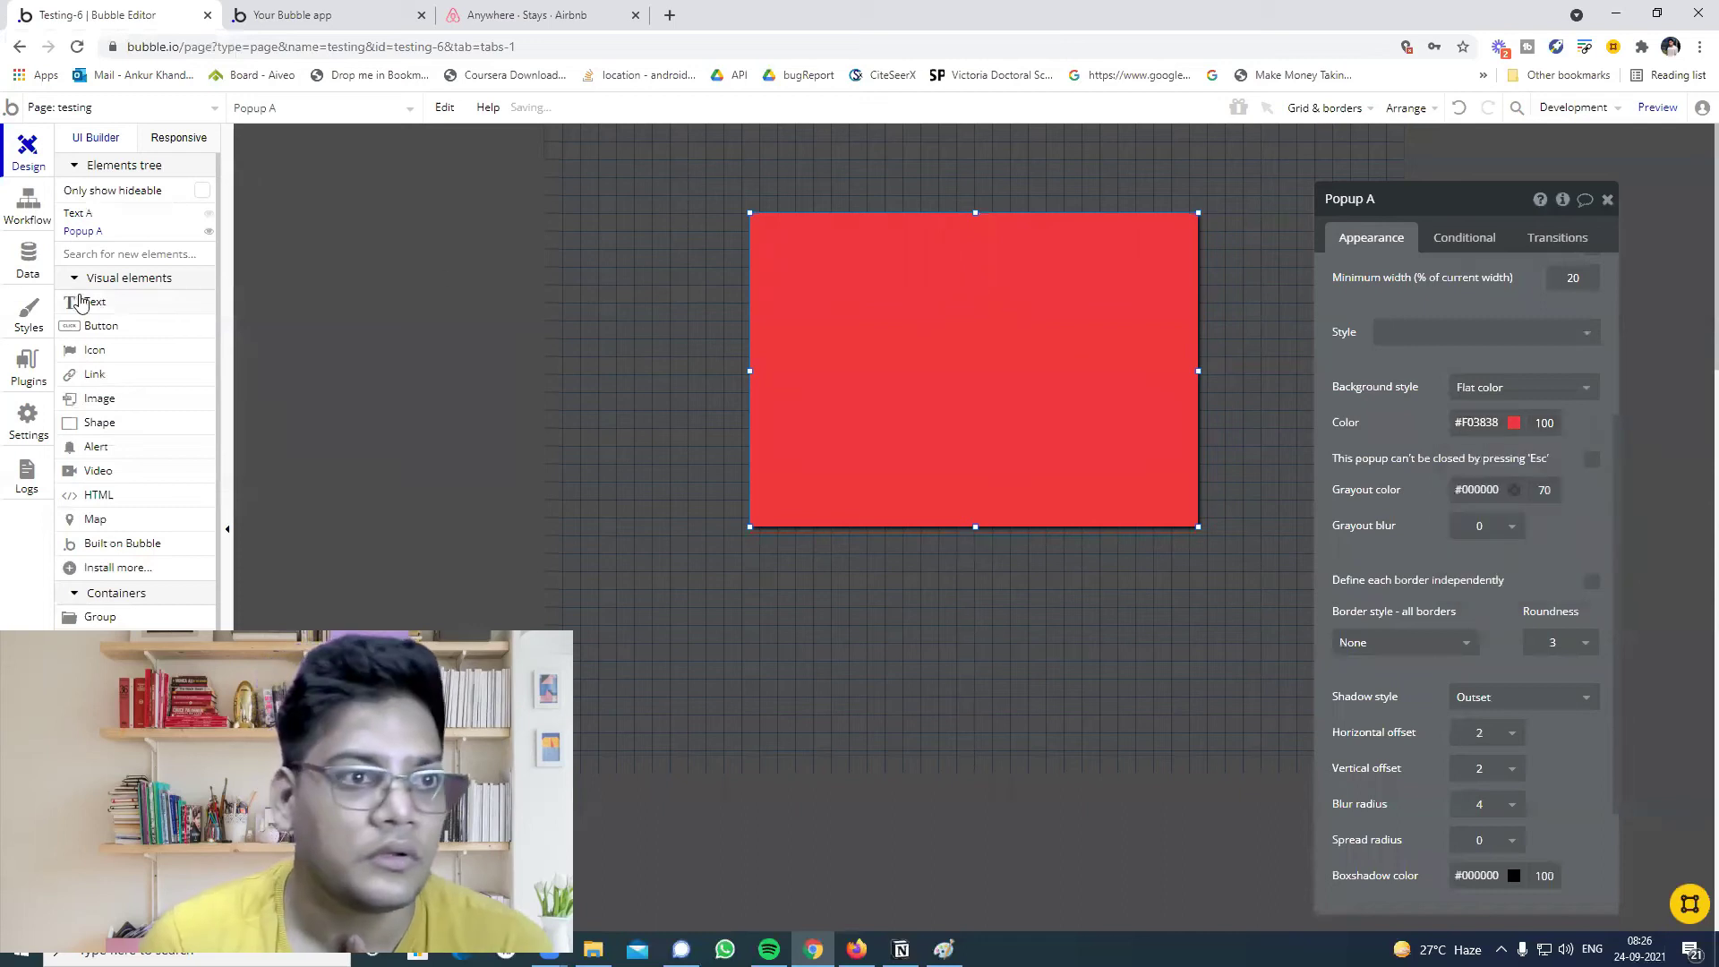
Delete the stray text element from the page behind the popup and reopen the popup for editing.
click(77, 213)
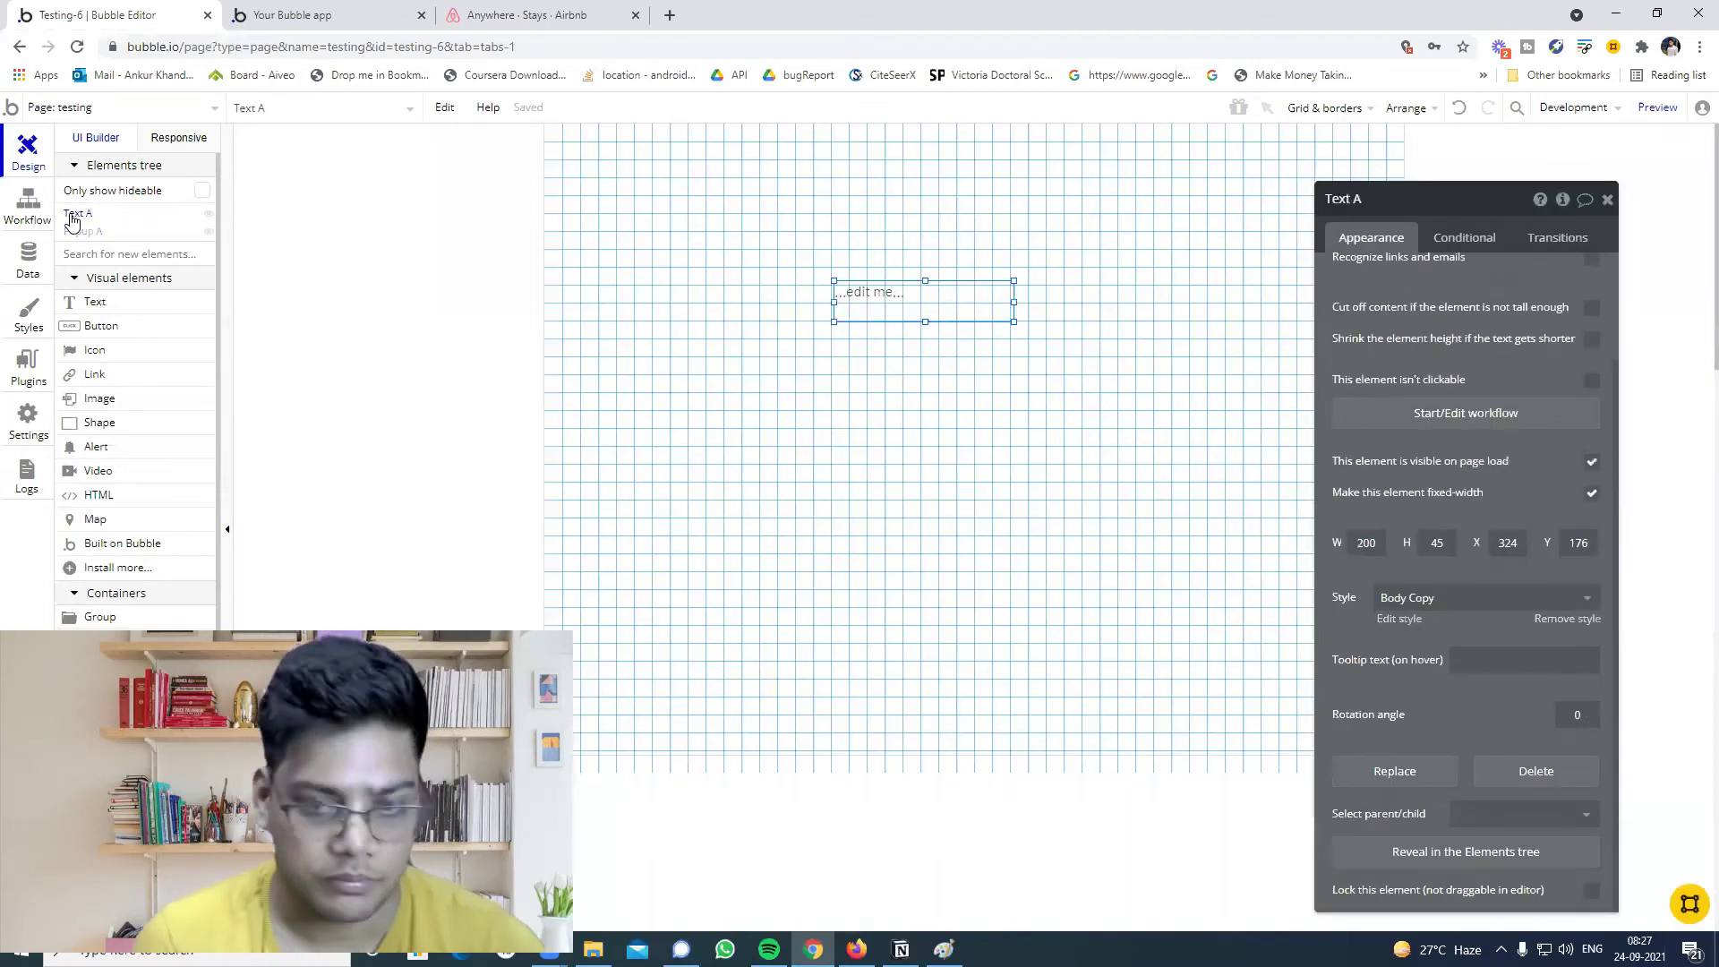
key(Delete)
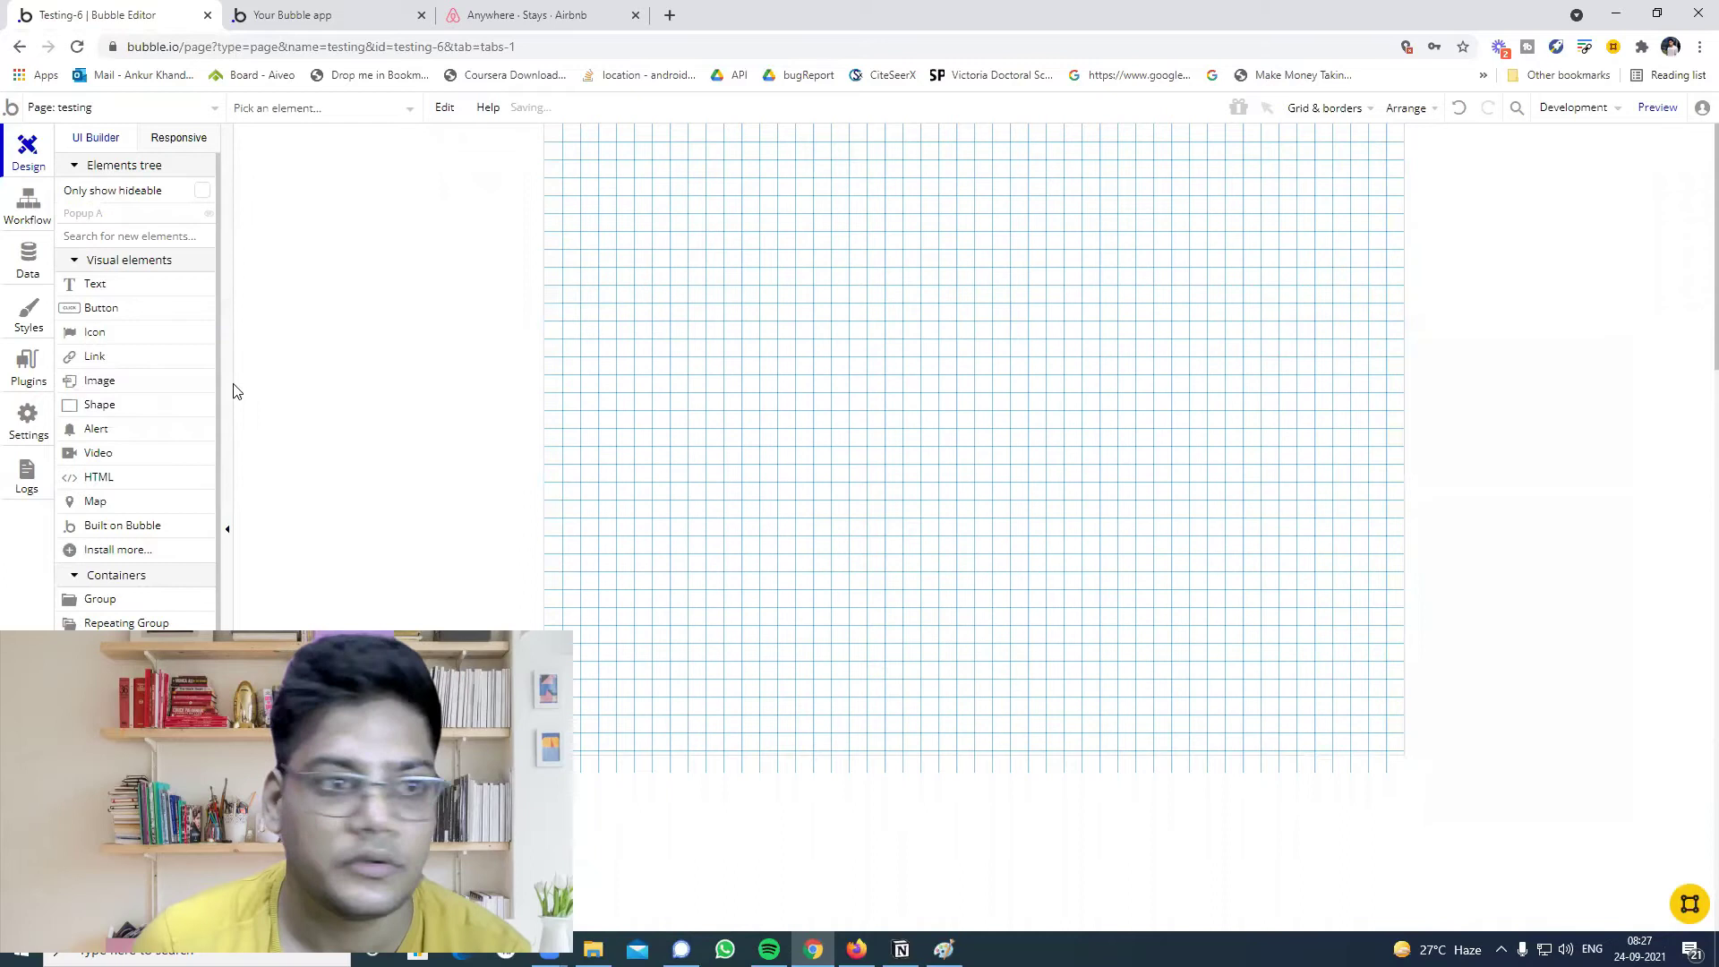
click(83, 215)
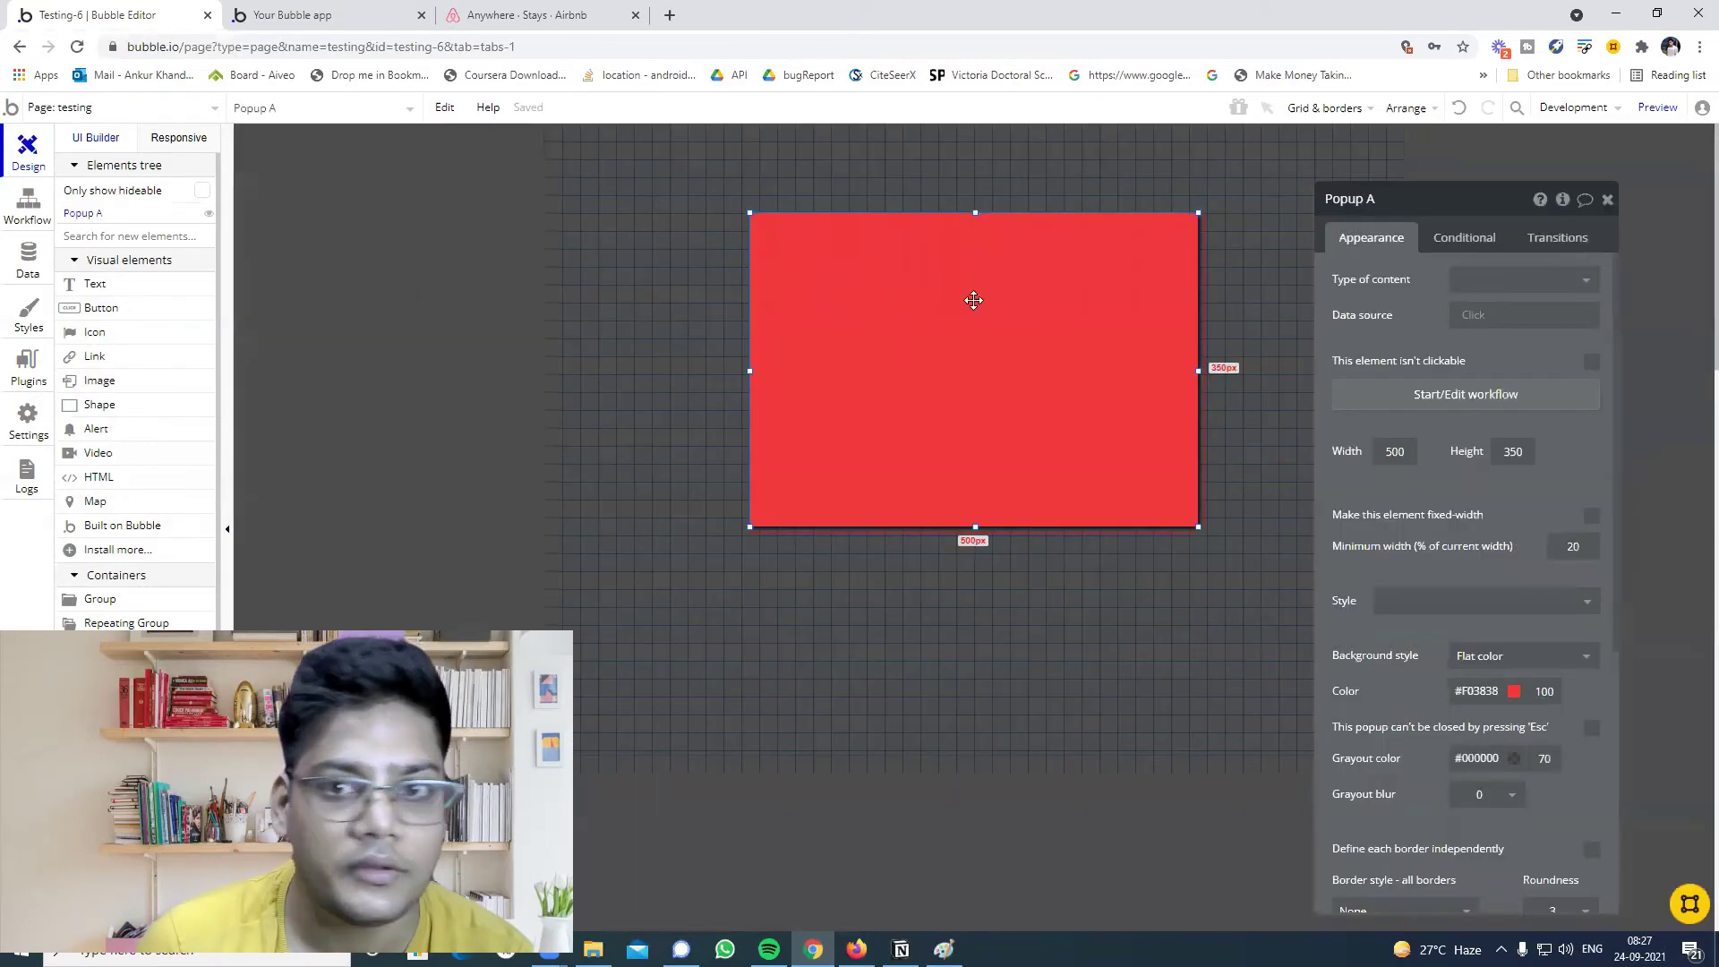
Try again to place a text element in the red popup, and delete the text from the page.
click(135, 292)
click(898, 284)
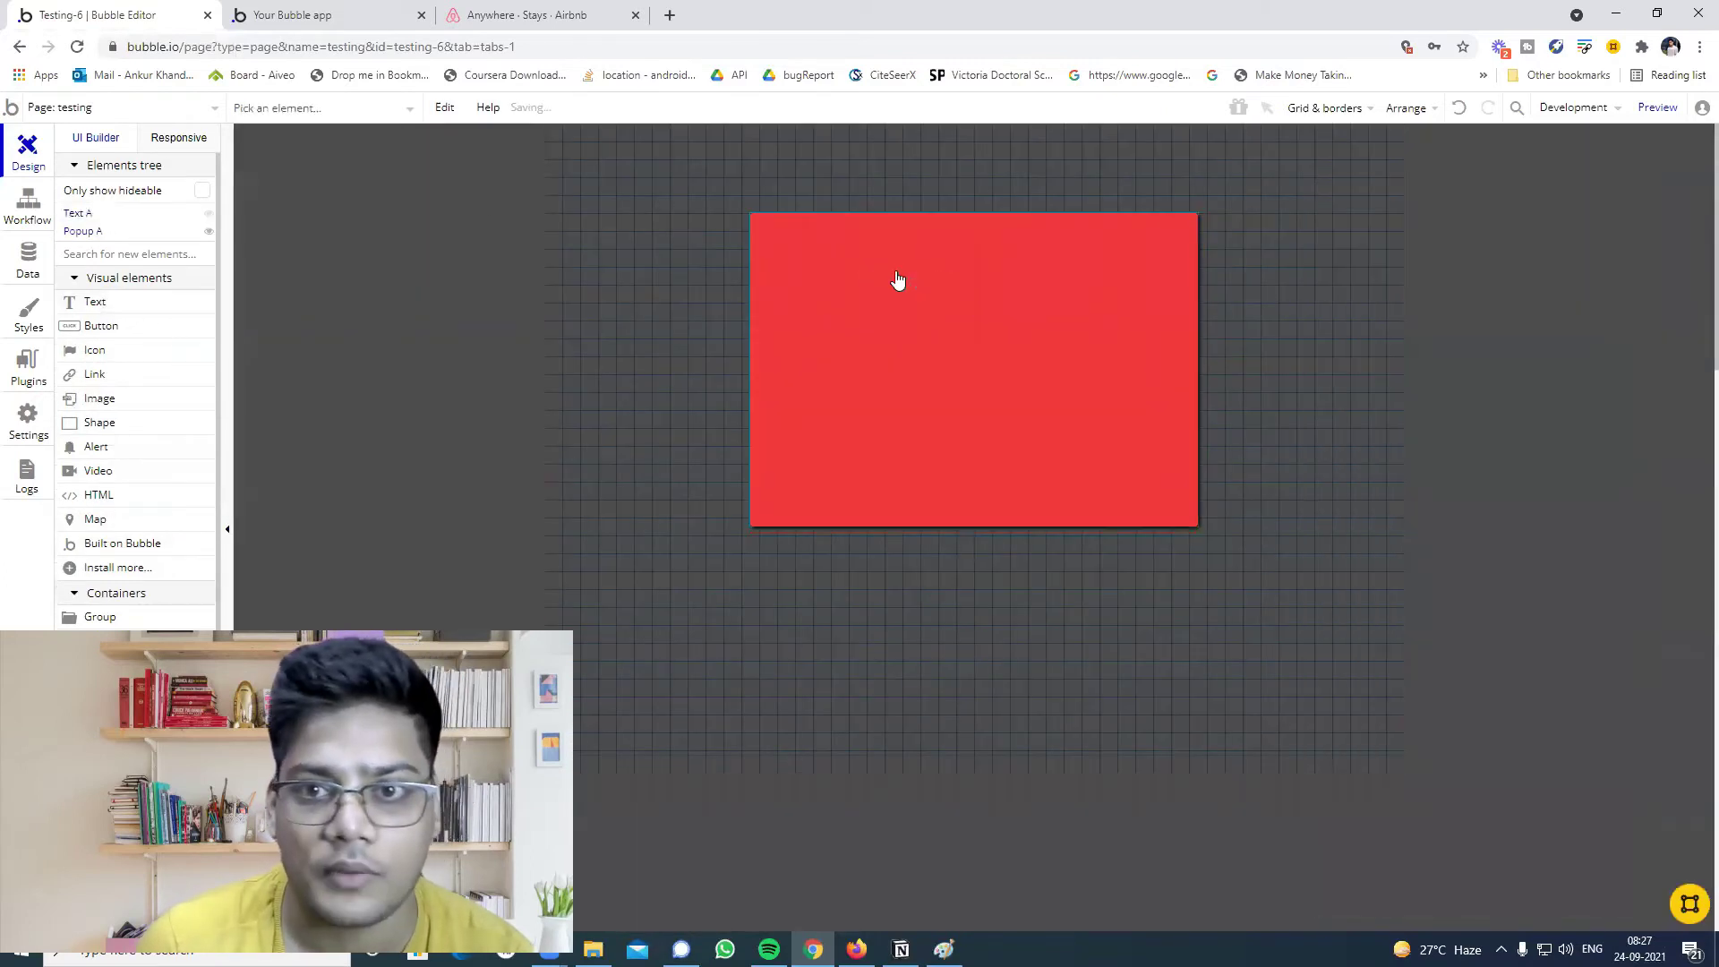
click(75, 217)
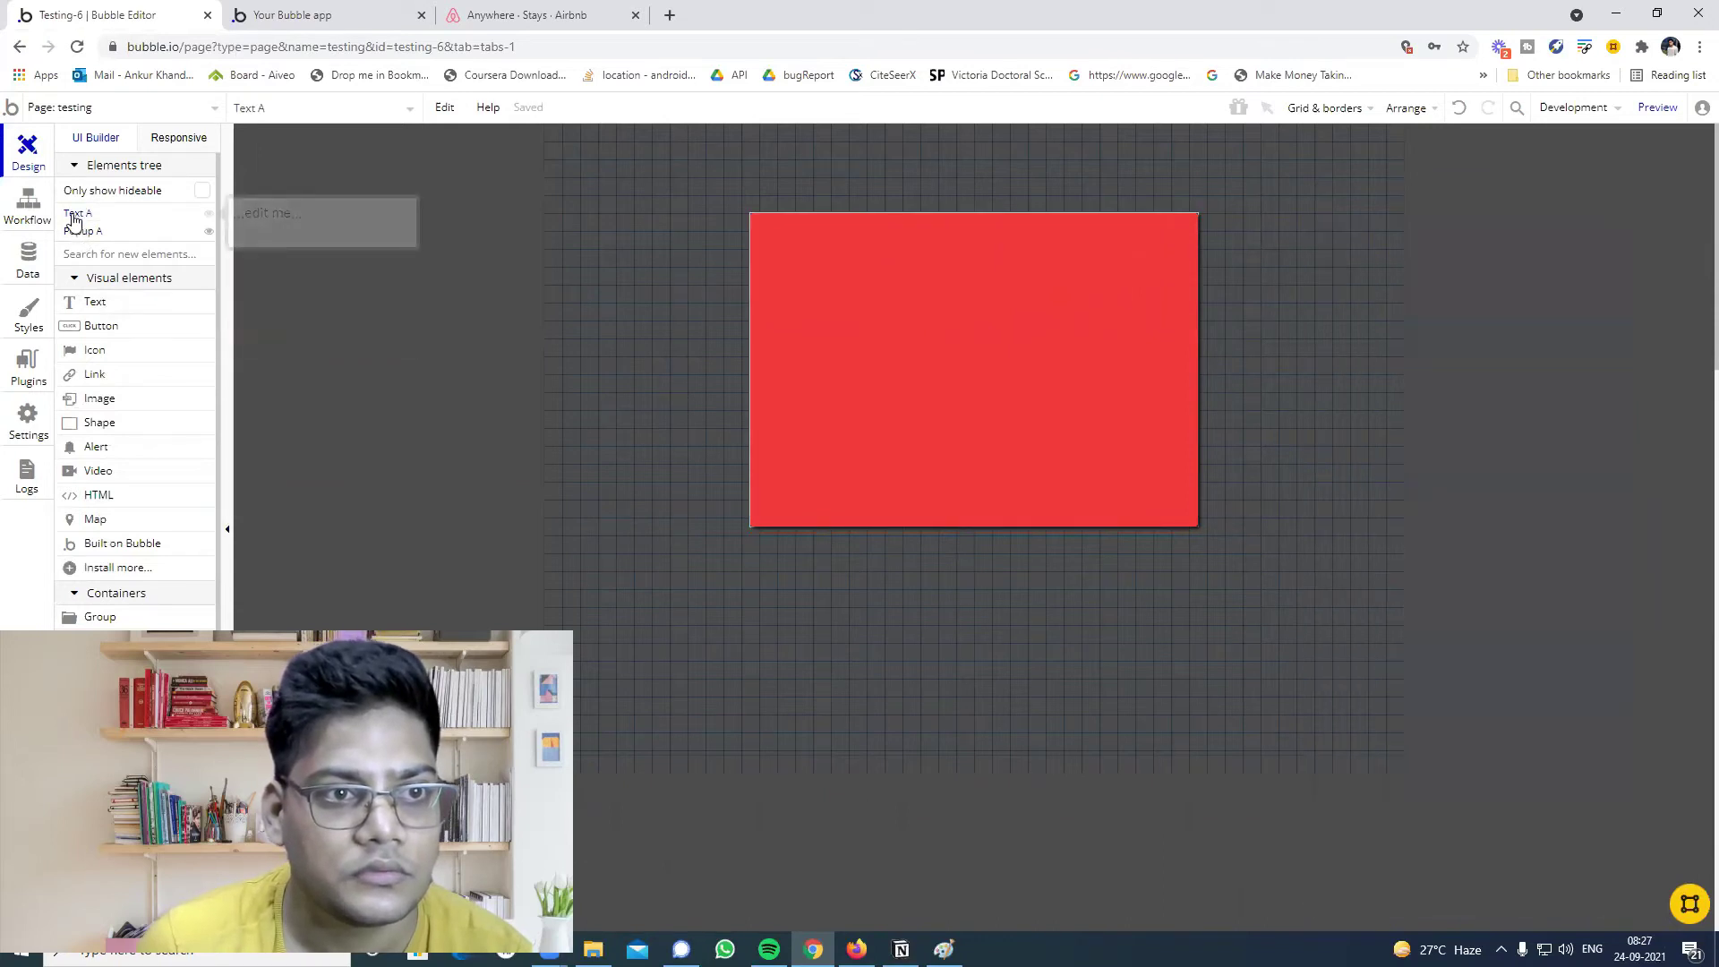
click(691, 285)
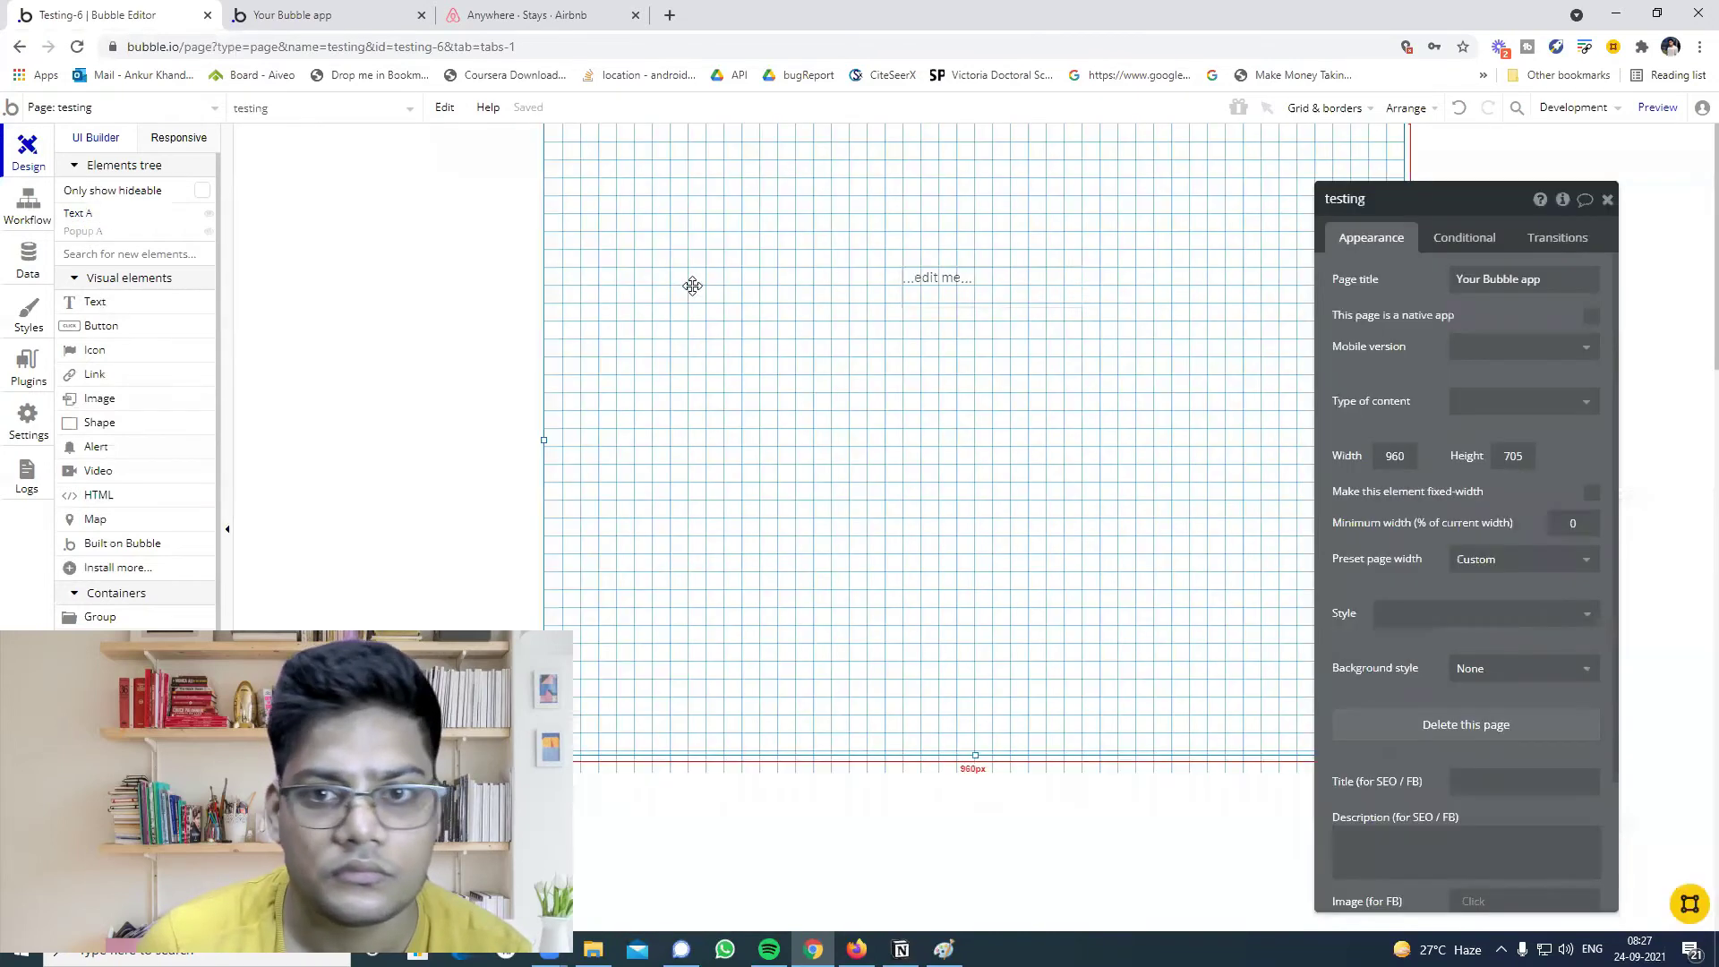
click(973, 289)
key(Delete)
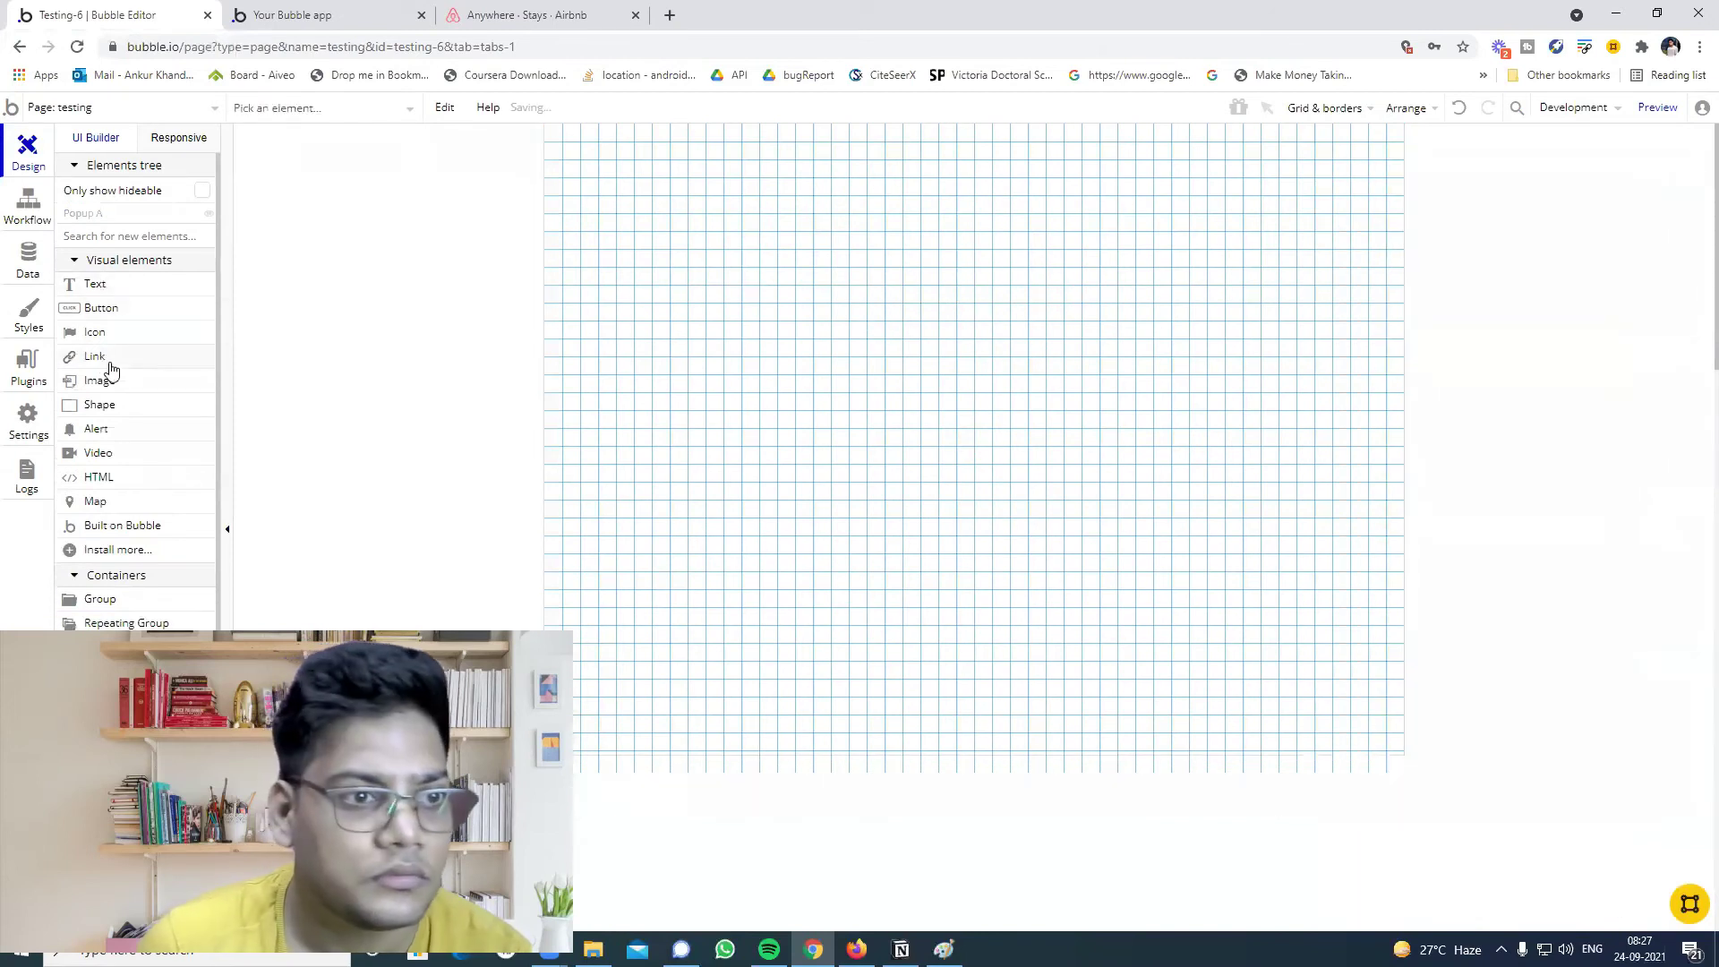
Try to place a Group container of default size inside the red popup.
click(100, 215)
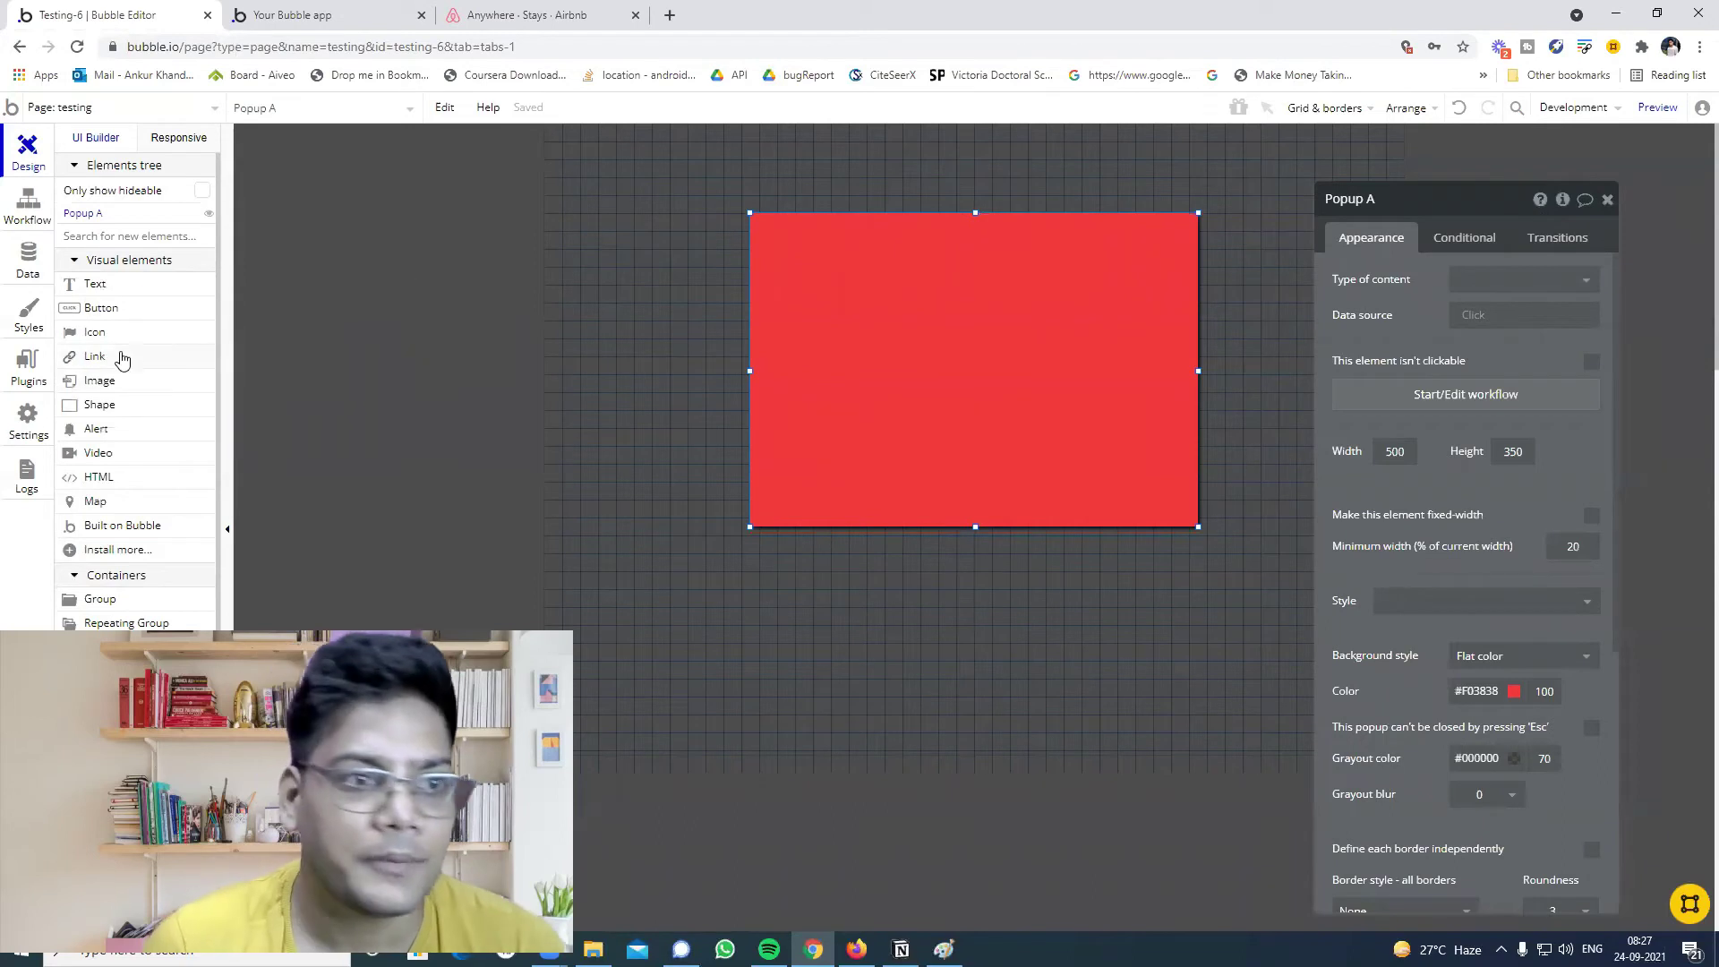
scroll(121, 358, down, 3)
click(97, 420)
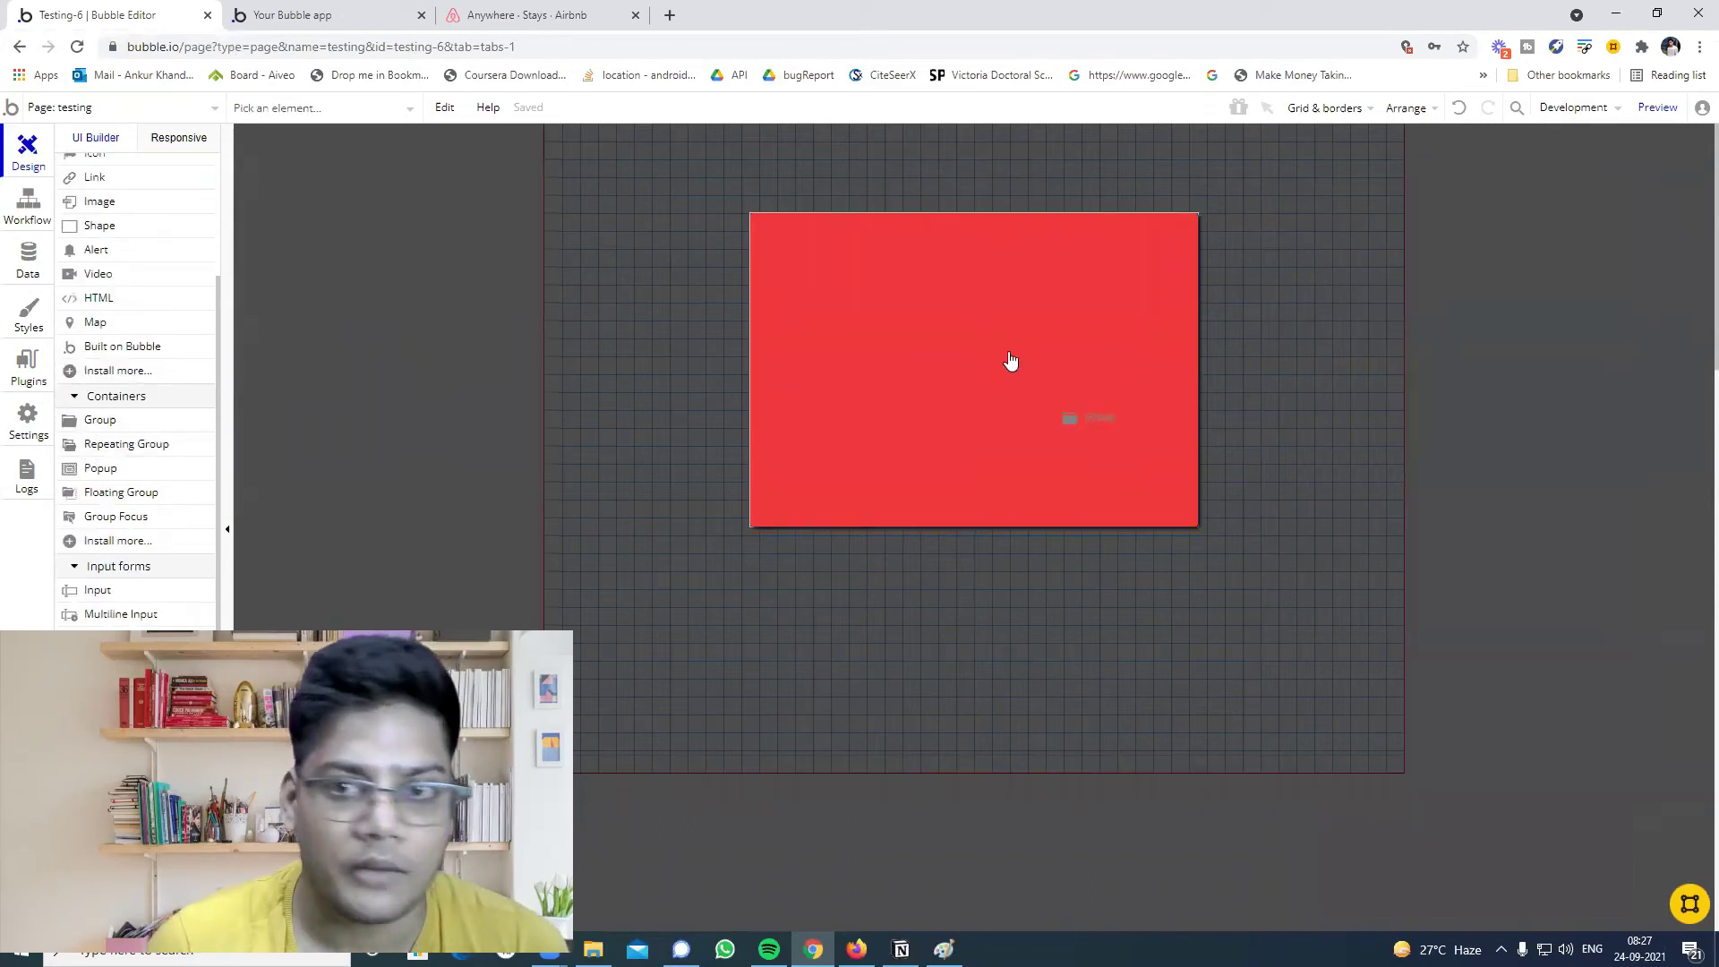
click(968, 289)
scroll(94, 333, up, 3)
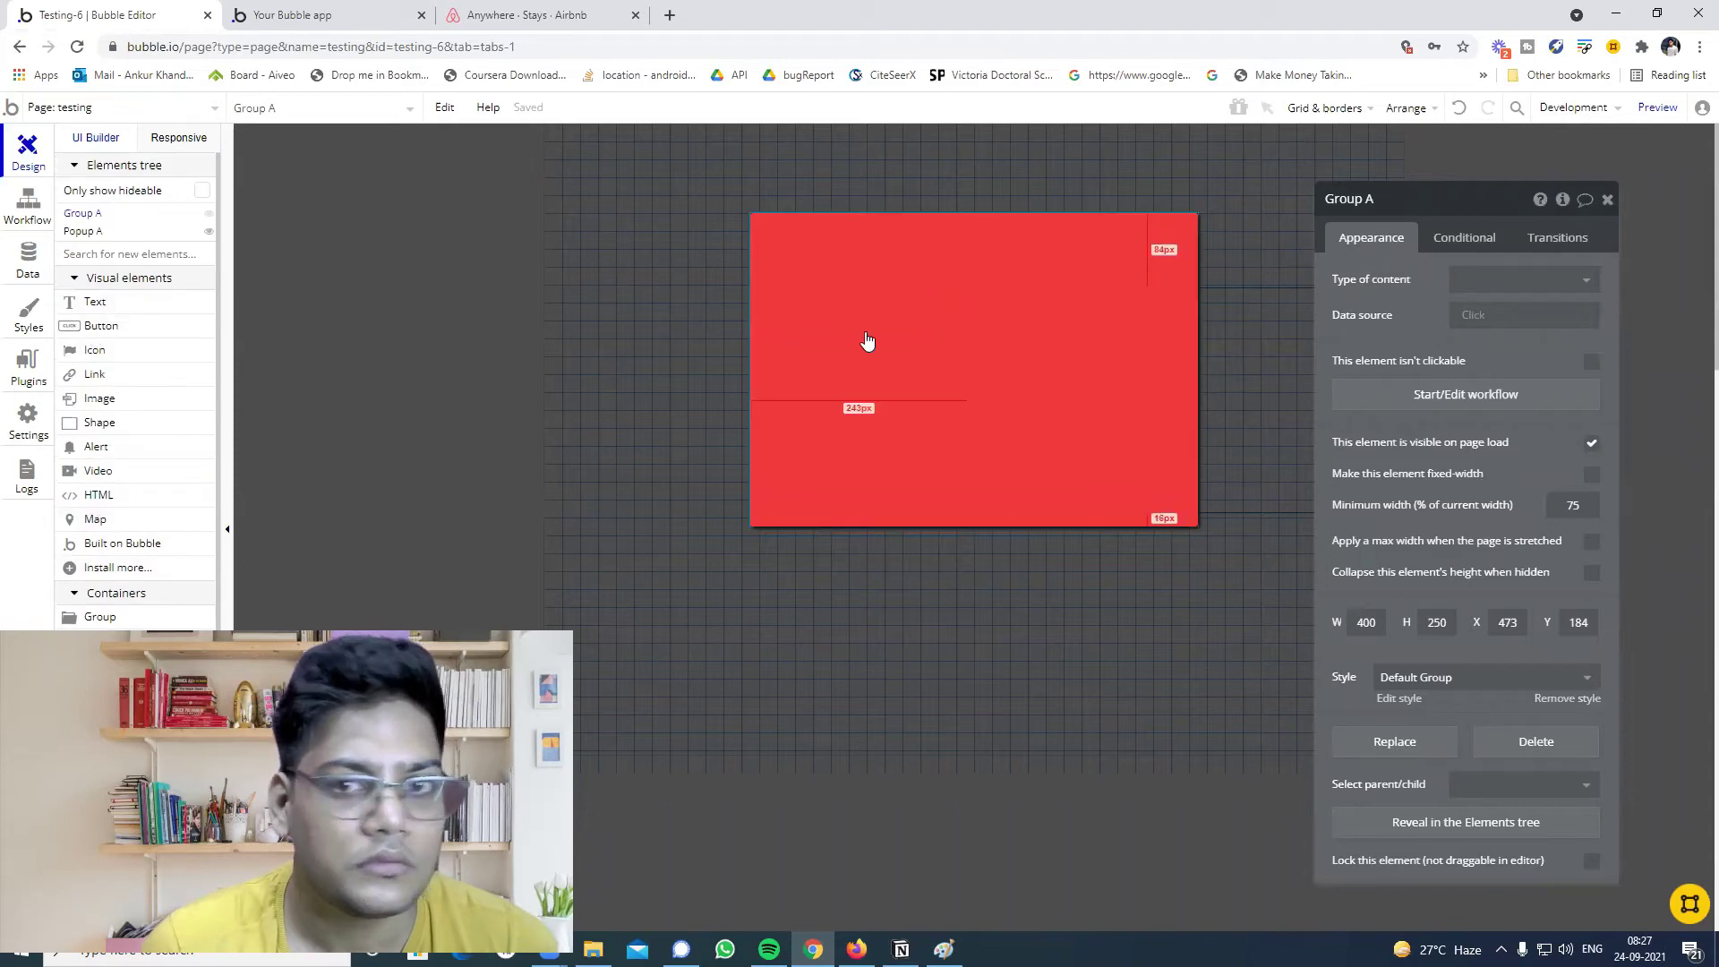
click(934, 347)
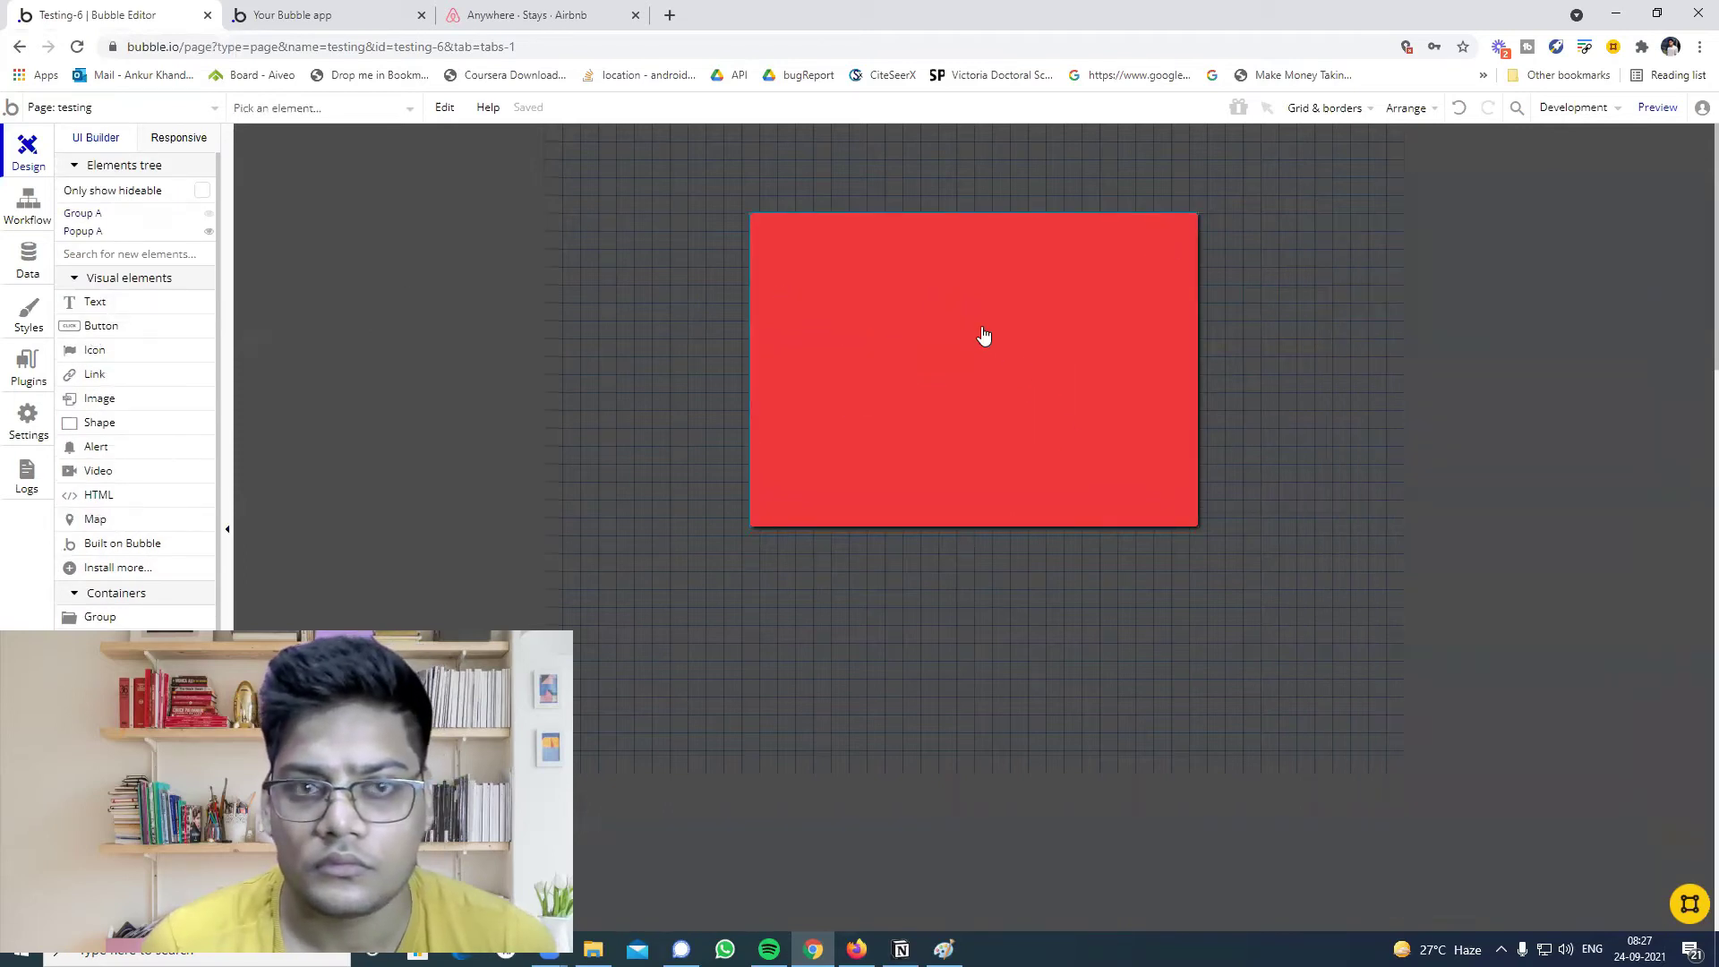
key(Escape)
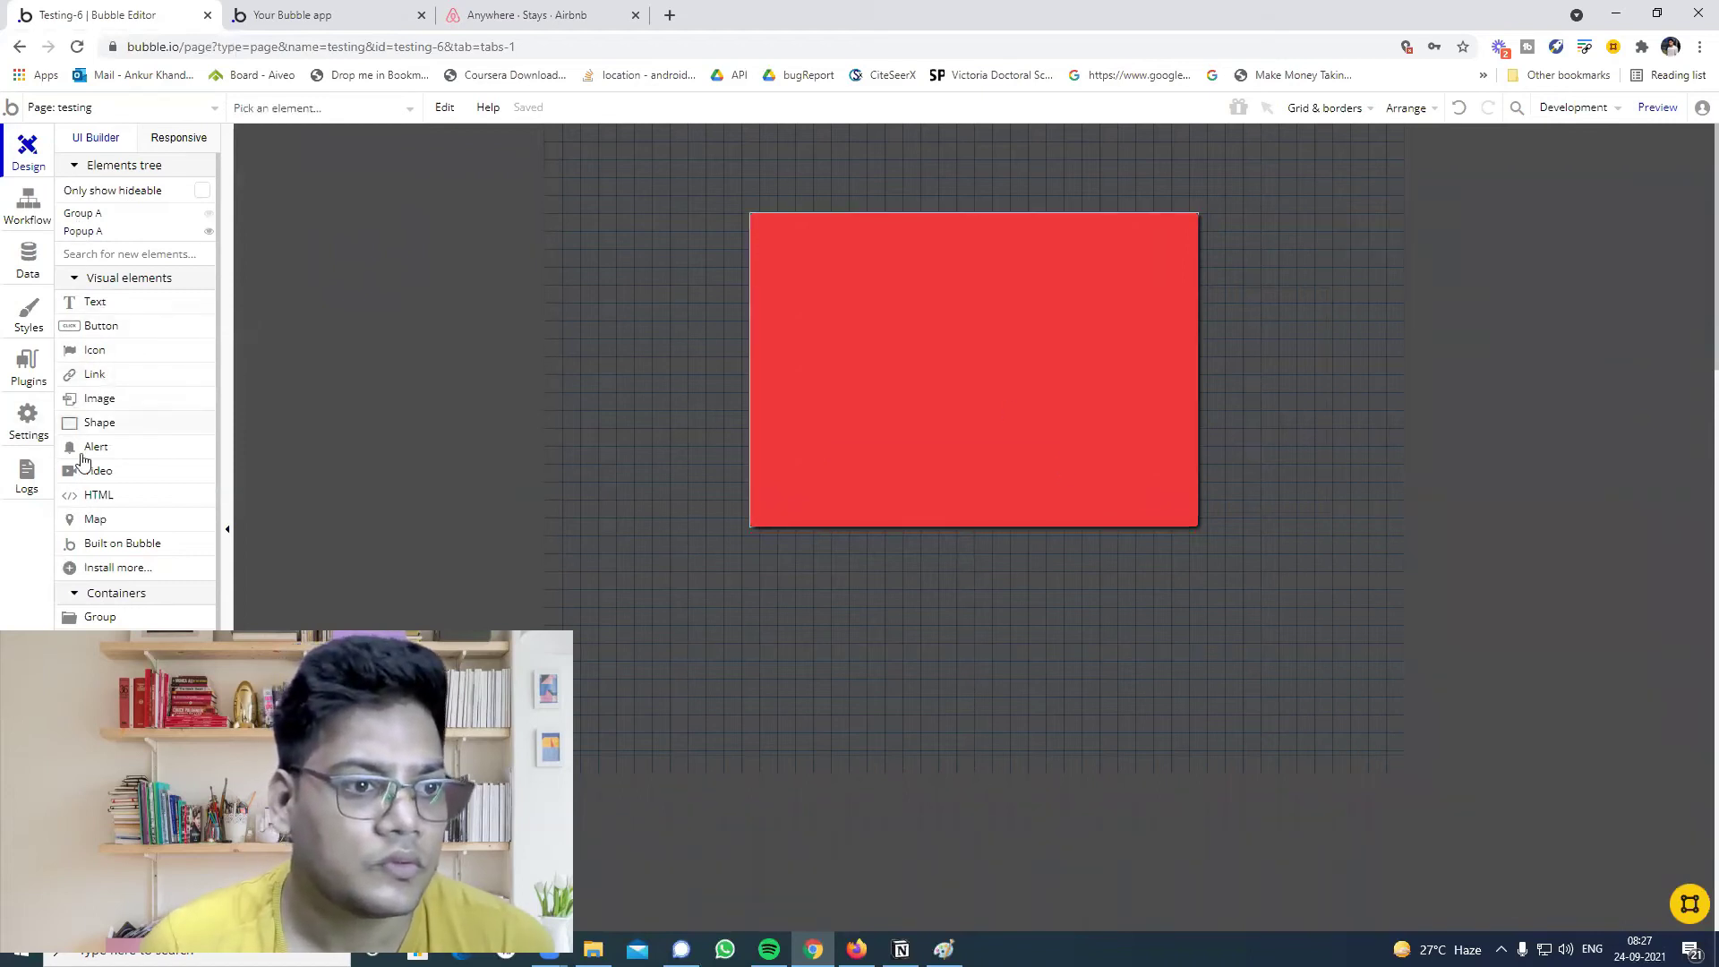
Draw a group about 404 by 272 inside the red popup and move it to about X 40, Y 28.
scroll(96, 387, down, 3)
click(94, 348)
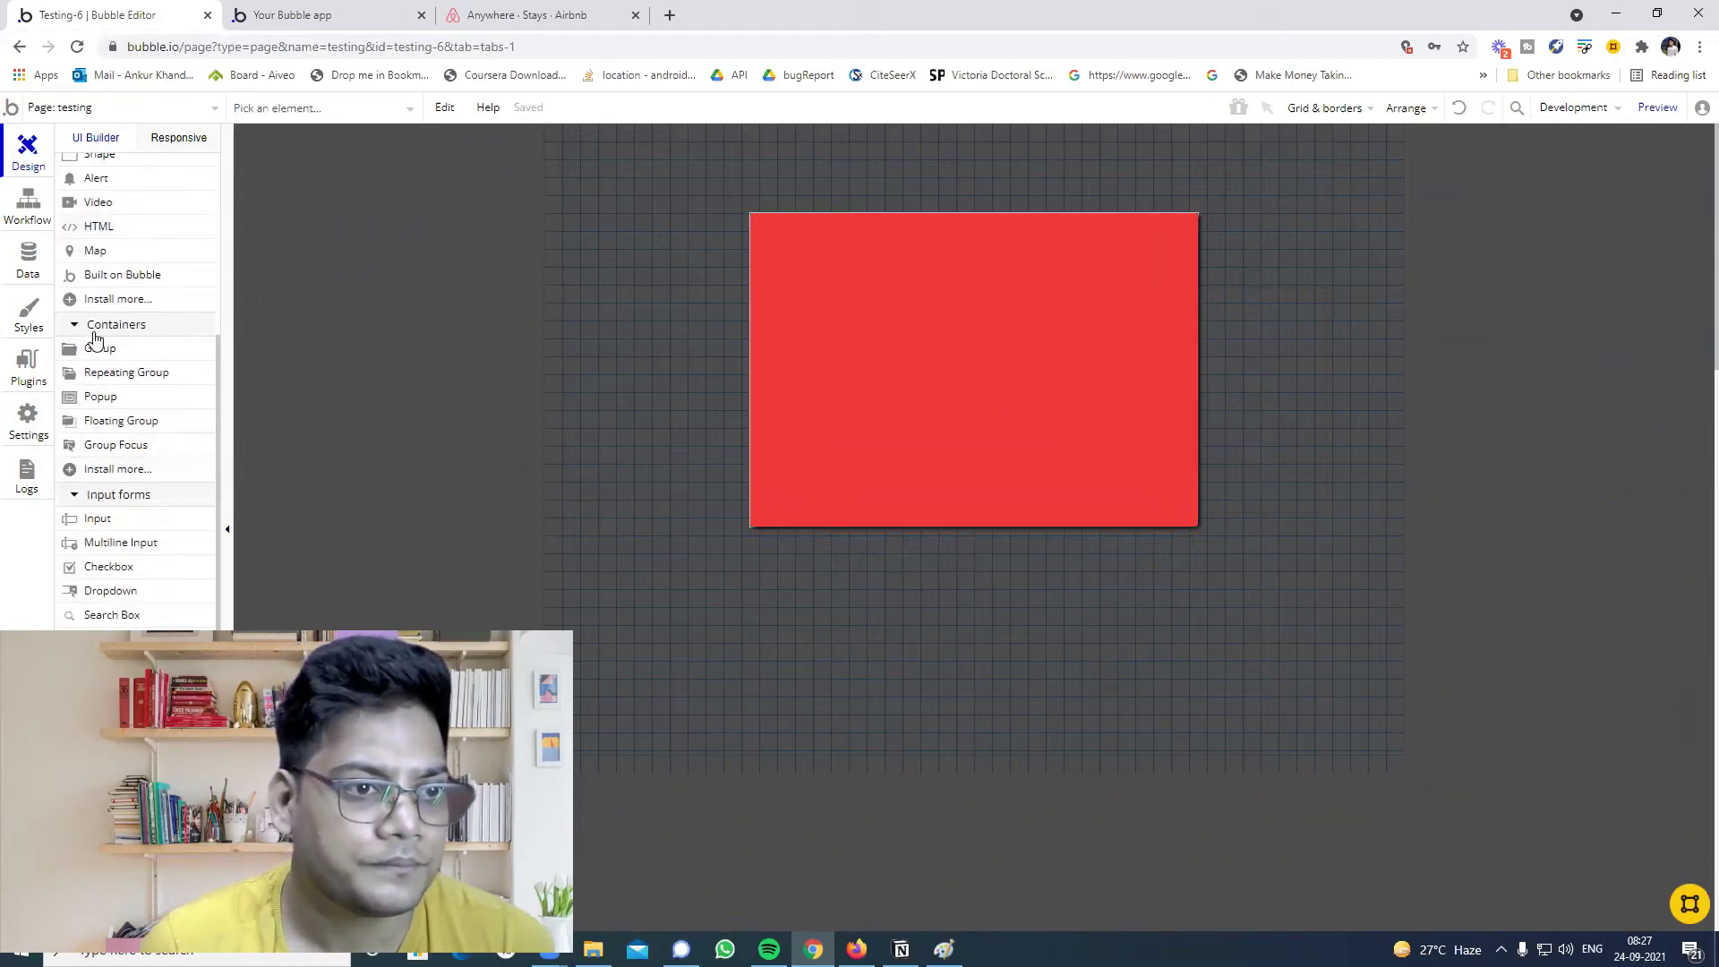
mouse_move(798, 250)
mouse_down()
mouse_move(1182, 519)
mouse_move(1164, 497)
mouse_up()
drag(1047, 372, 1017, 349)
Place a text element inside the popup's group.
scroll(191, 403, up, 4)
drag(89, 304, 960, 343)
click(1022, 444)
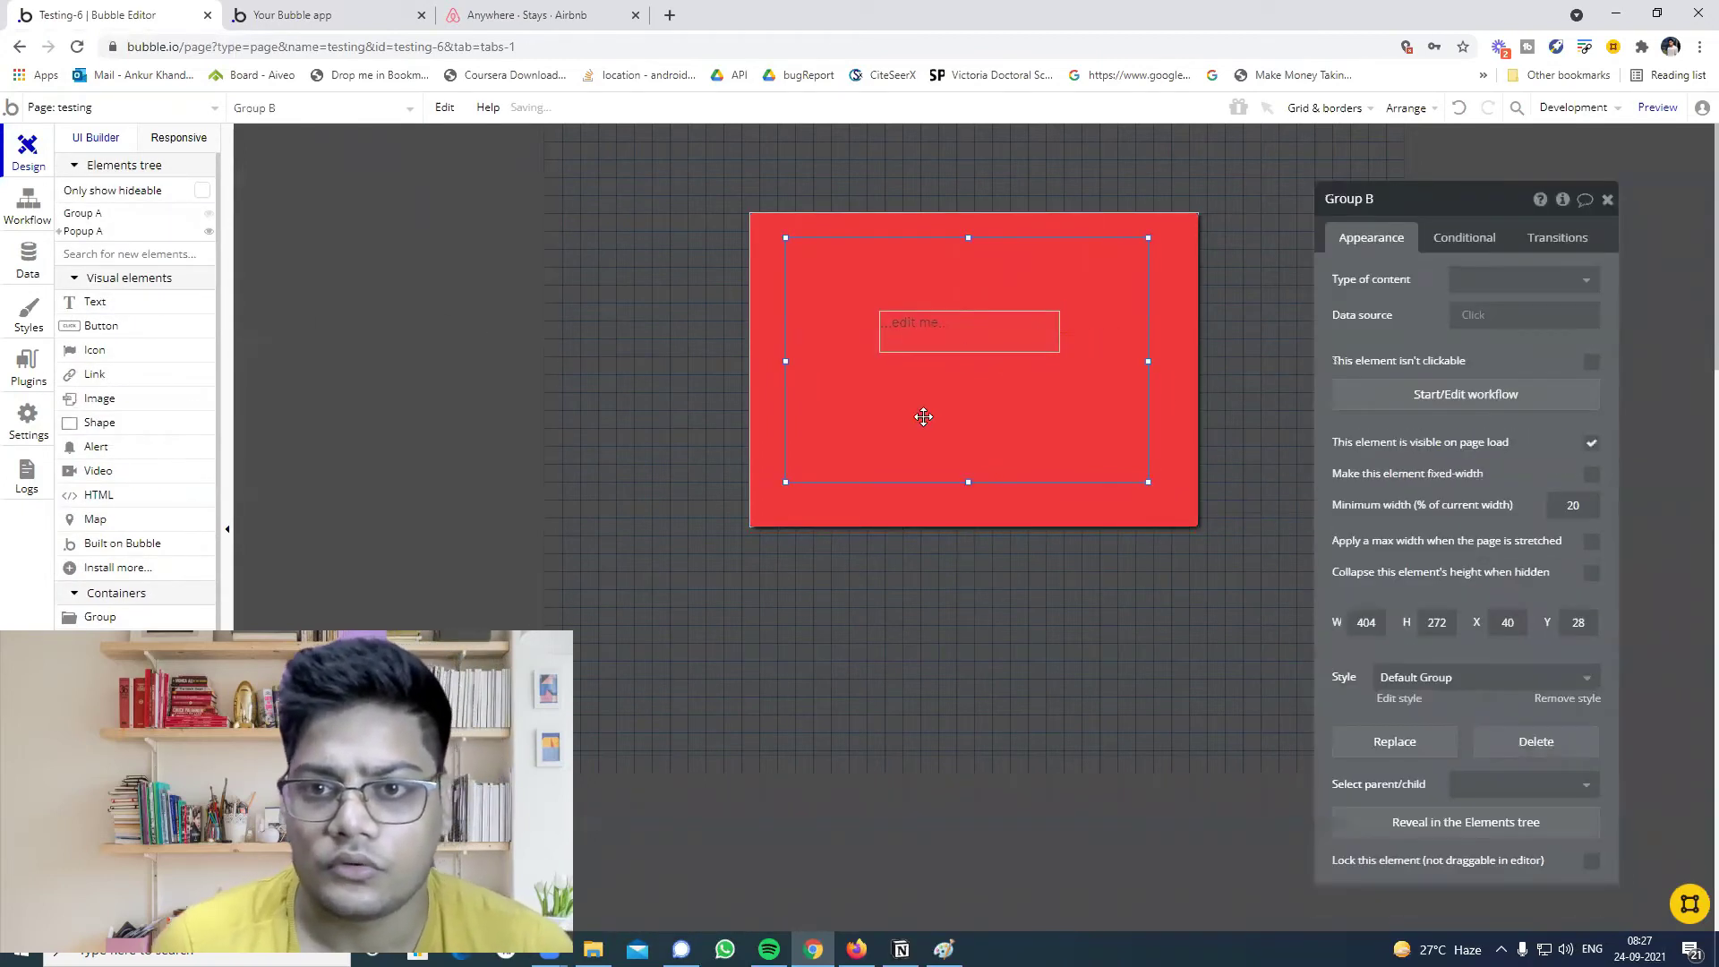
Delete the stray 400 by 250 group from the page behind the popup.
click(626, 273)
click(1020, 360)
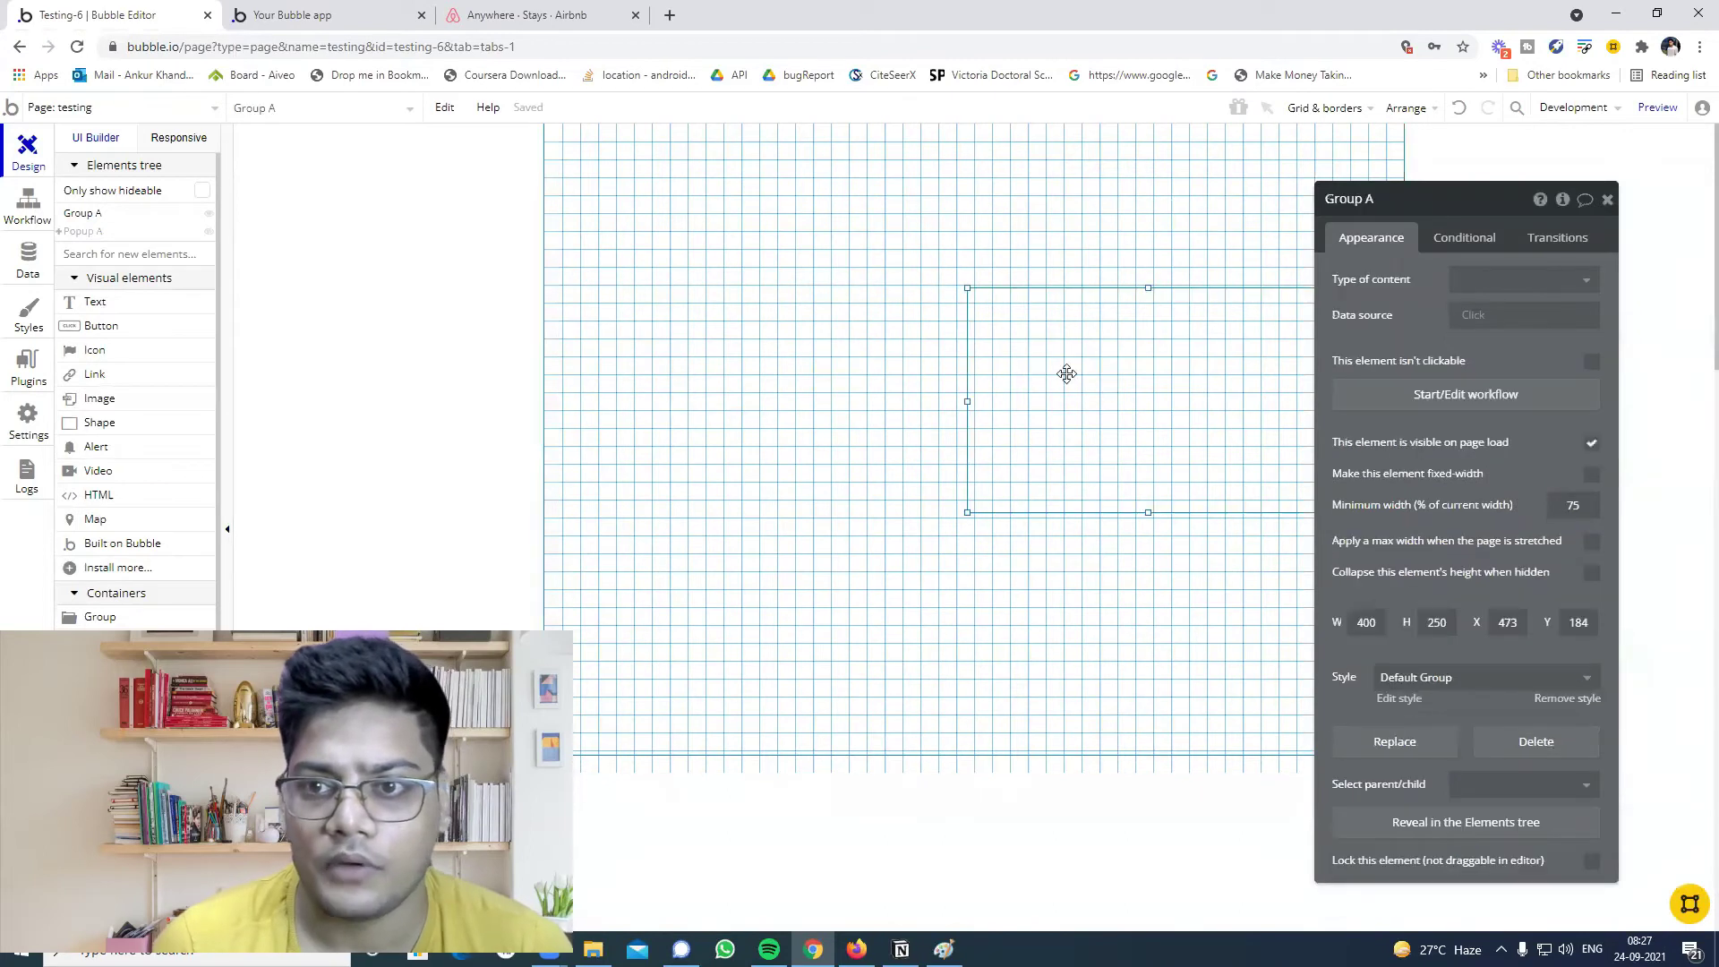
key(Delete)
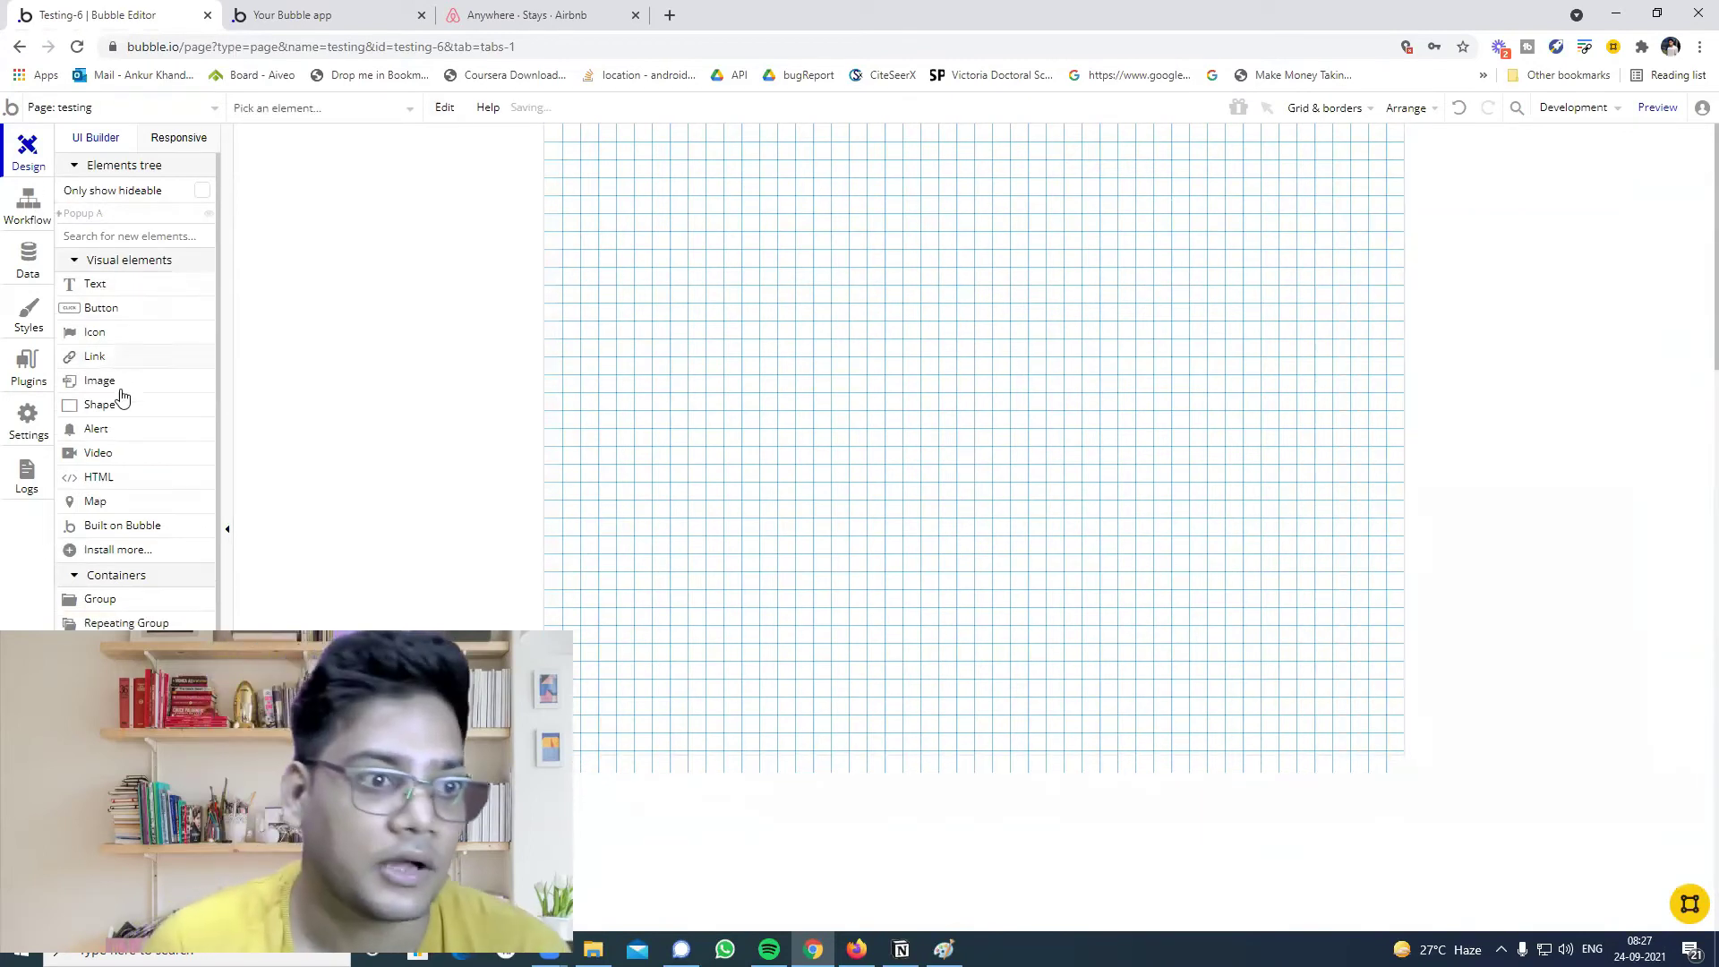
Place a button on the page at about X 75, Y 145 and duplicate it beside itself at about X 270.
drag(96, 307, 658, 287)
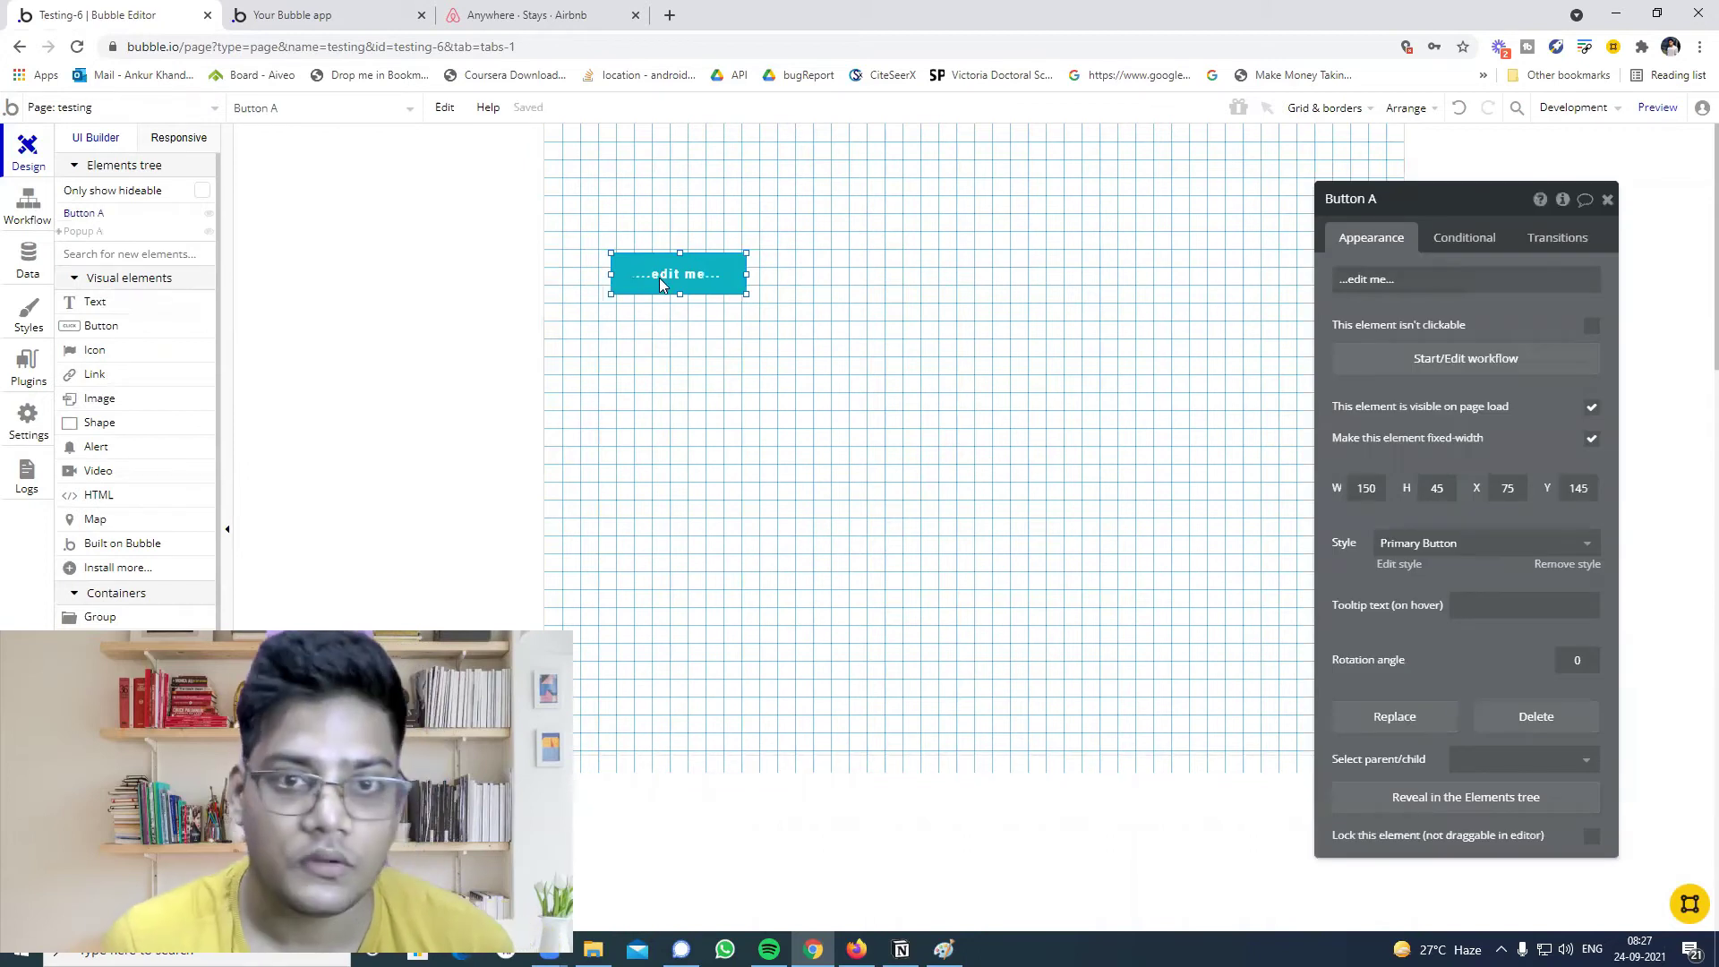
key(ctrl+c)
key(ctrl+v)
drag(829, 272, 825, 272)
Set the first button's label to "show pop up".
click(661, 281)
click(1459, 275)
text(s)
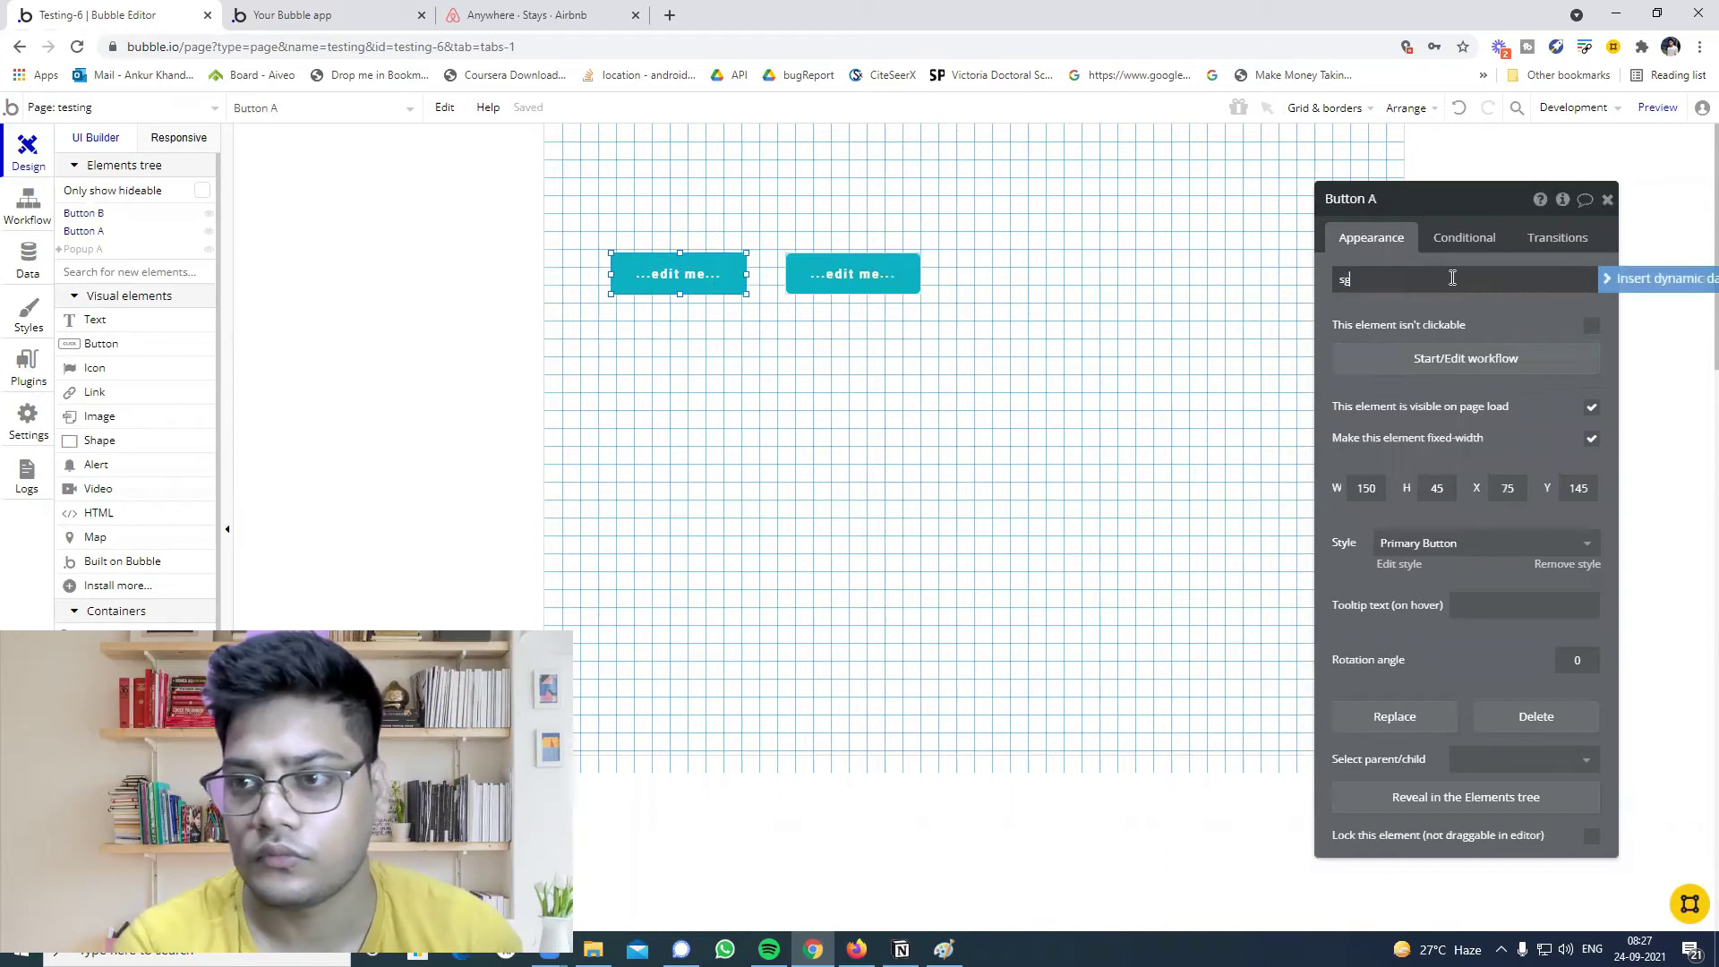
text(how pop up)
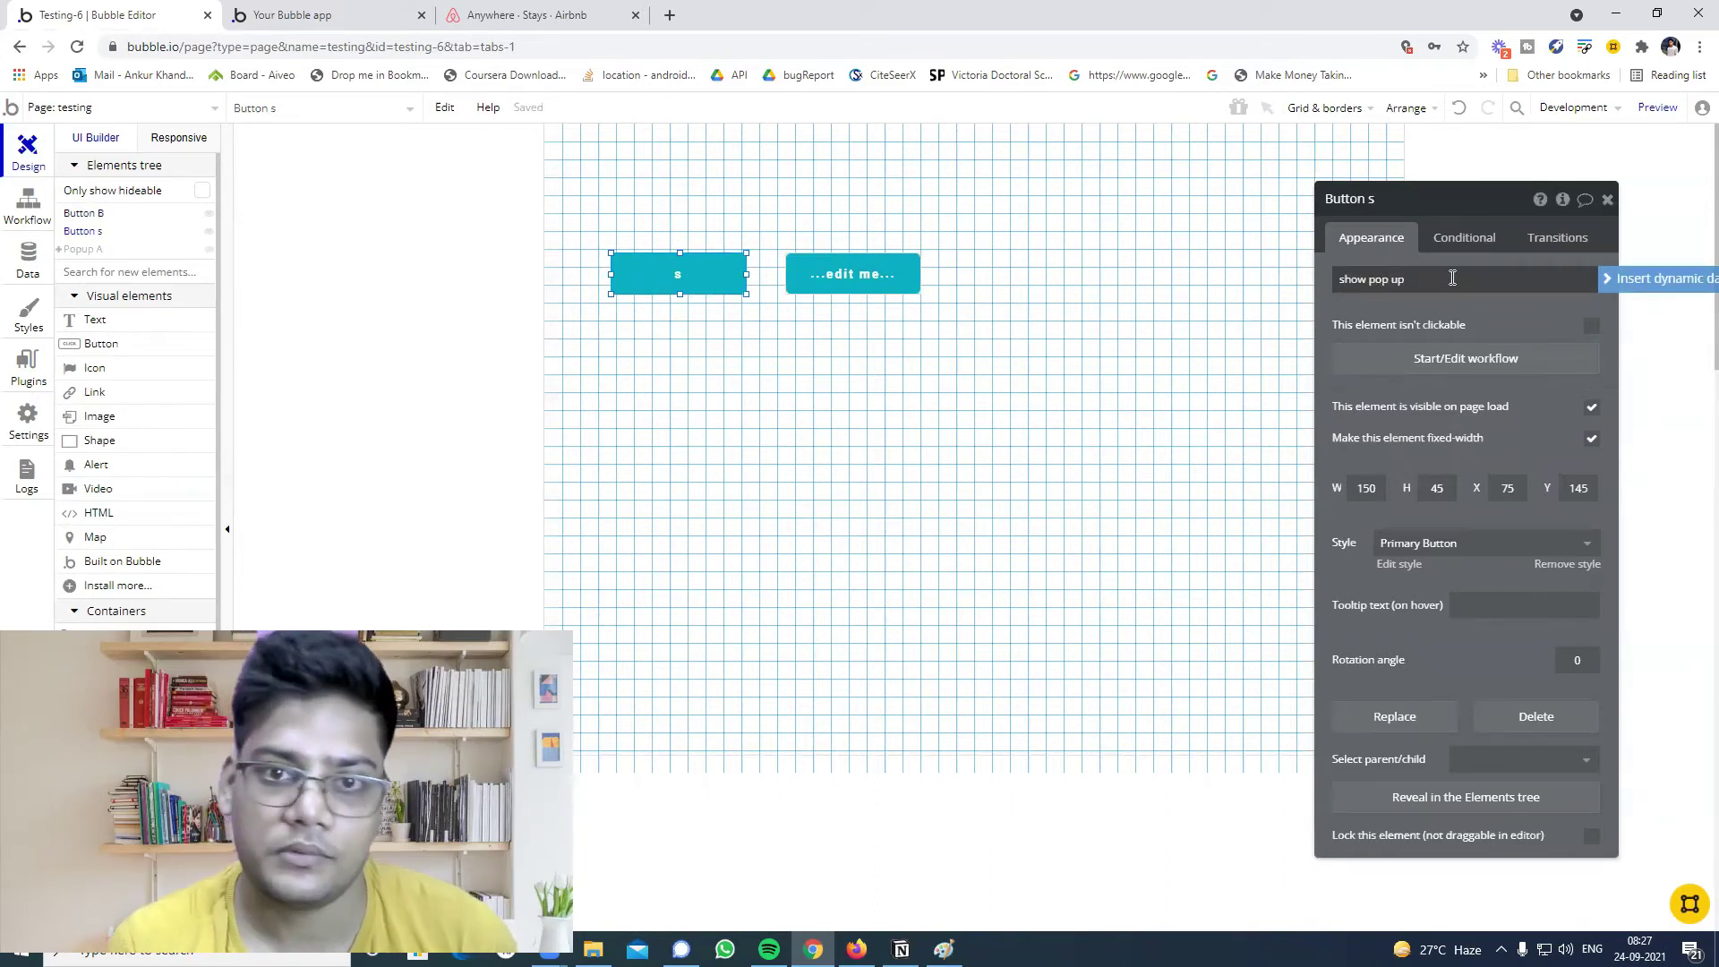
Label the second button "hide" and delete that button from the page.
click(848, 269)
click(1479, 273)
text(hide)
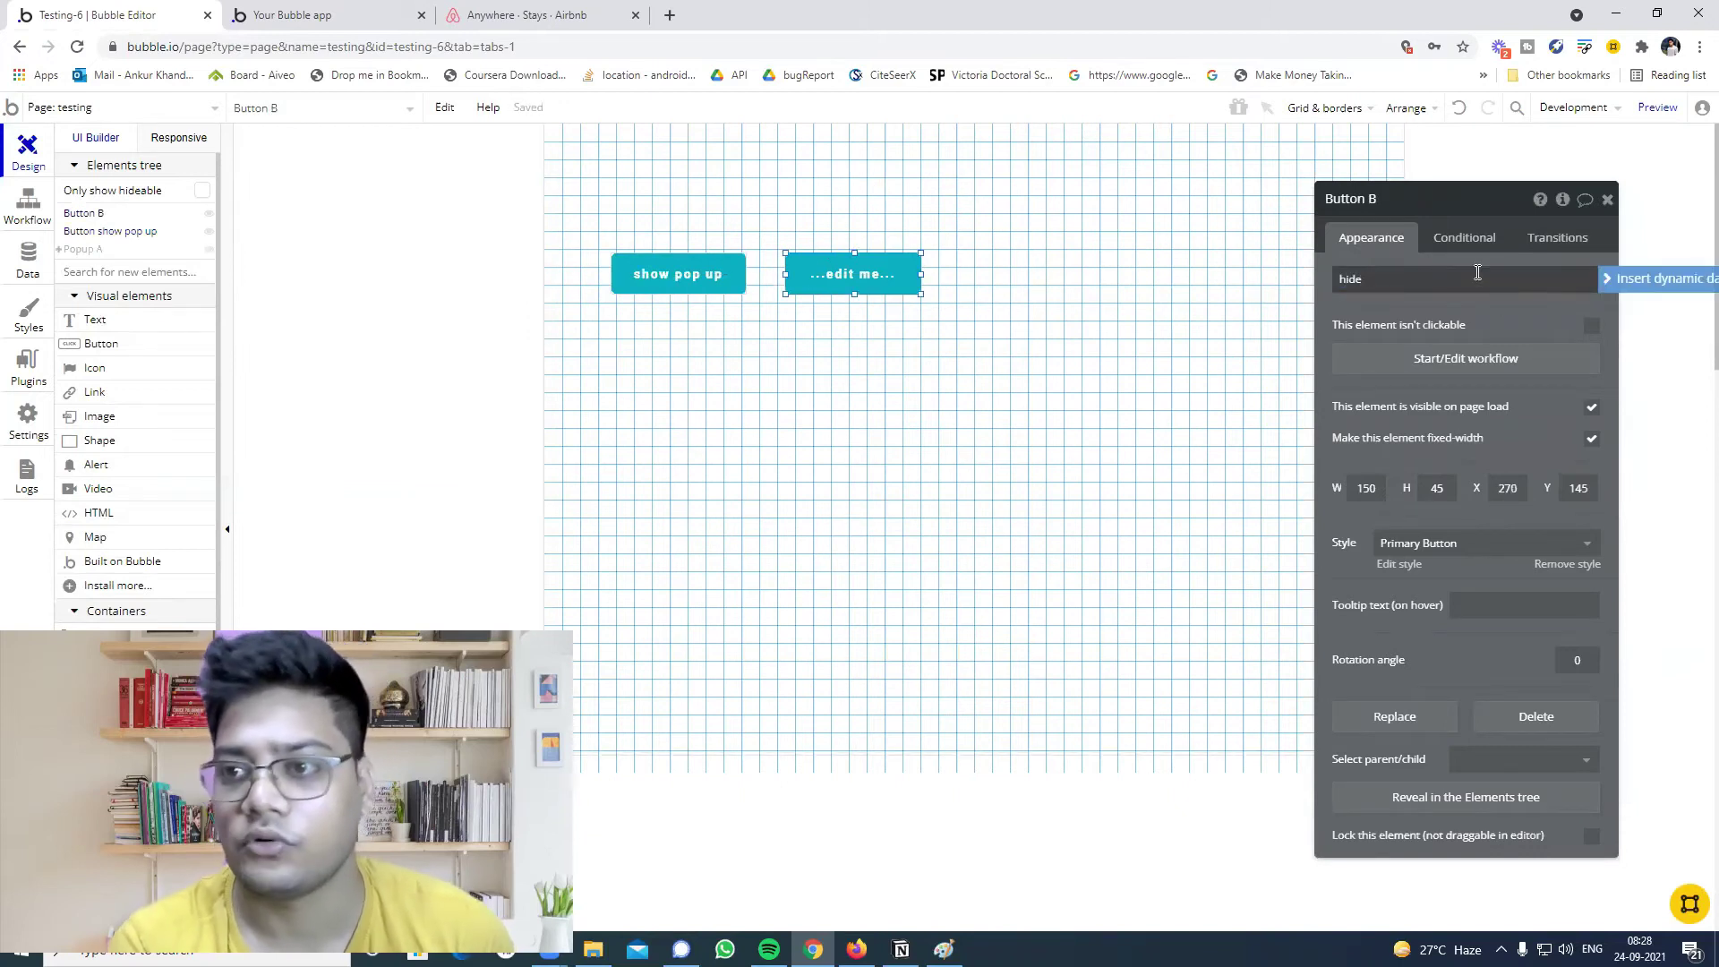
click(816, 273)
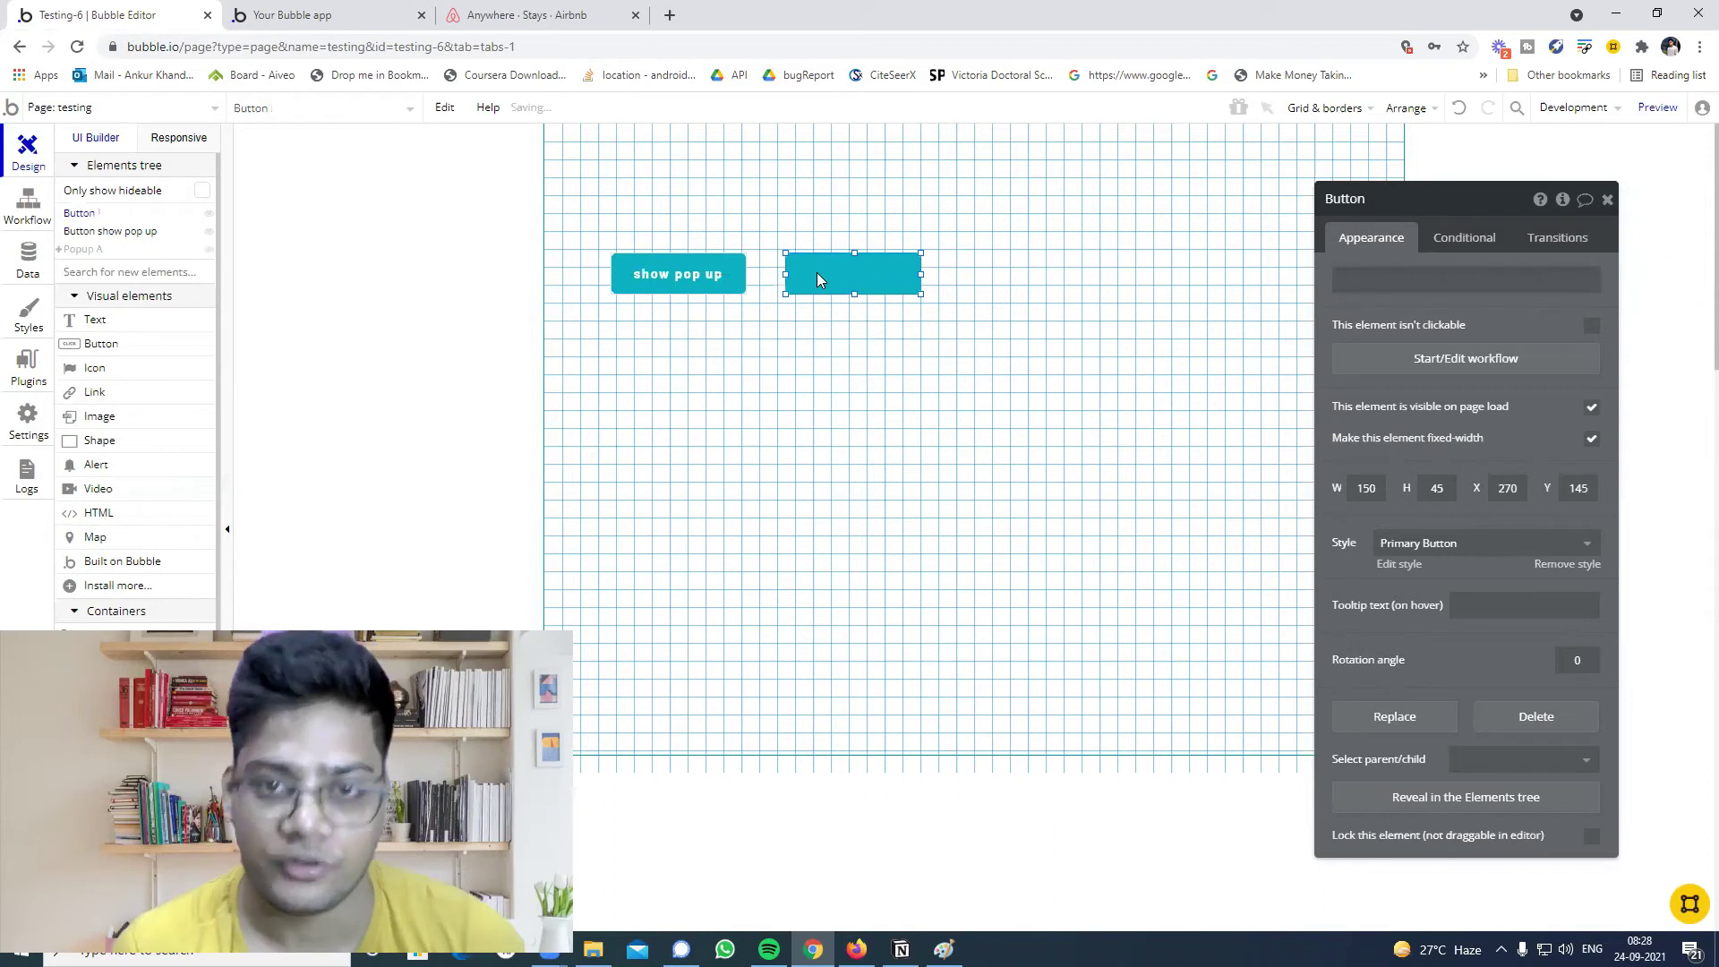
key(Delete)
Start a click workflow for the "show pop up" button.
click(695, 258)
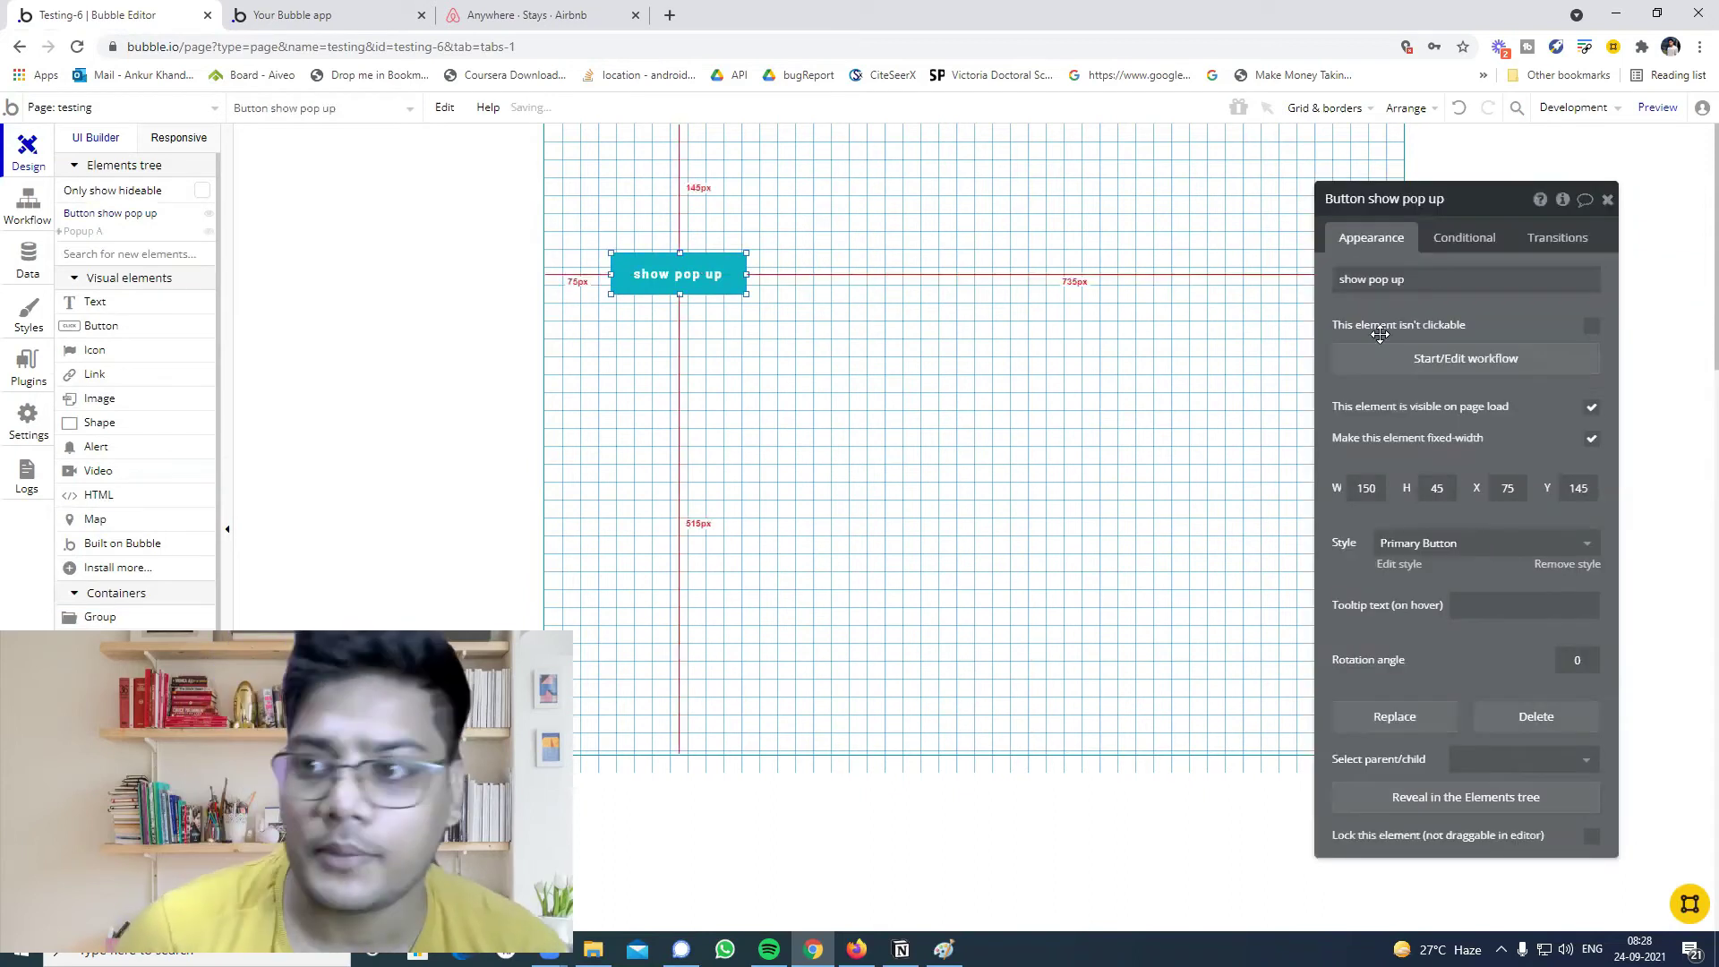
click(1522, 364)
click(117, 226)
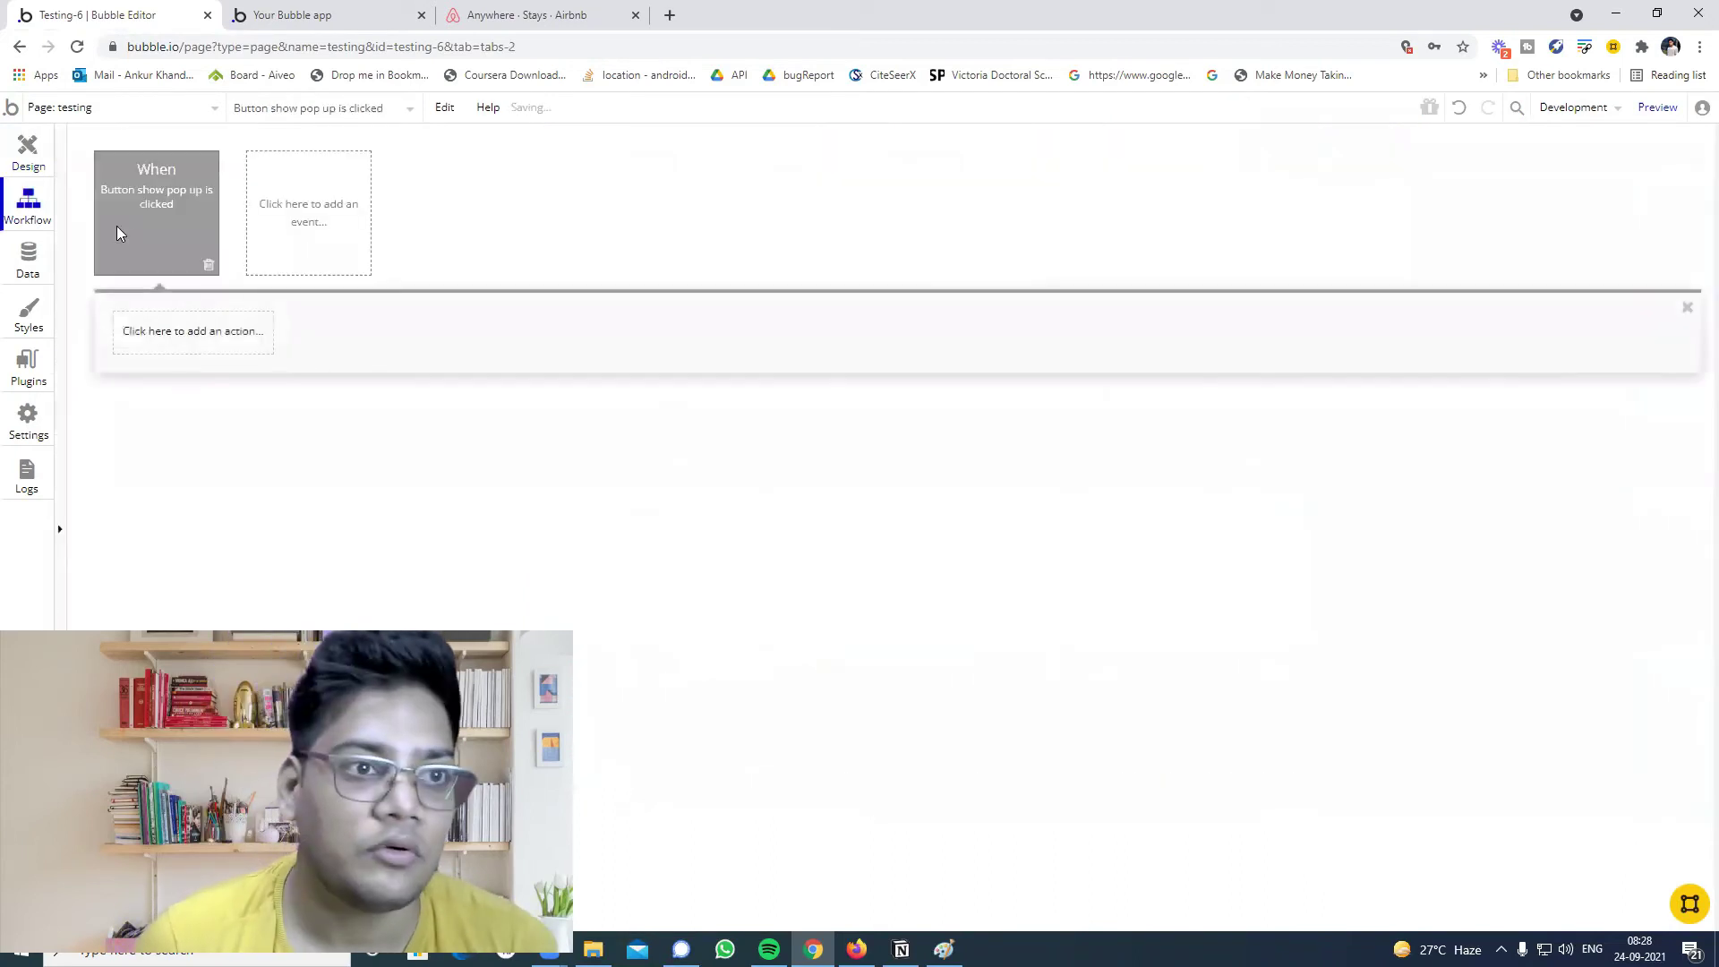
Add a Show an element action to the button's workflow, with Popup A as the element.
click(150, 333)
text(po)
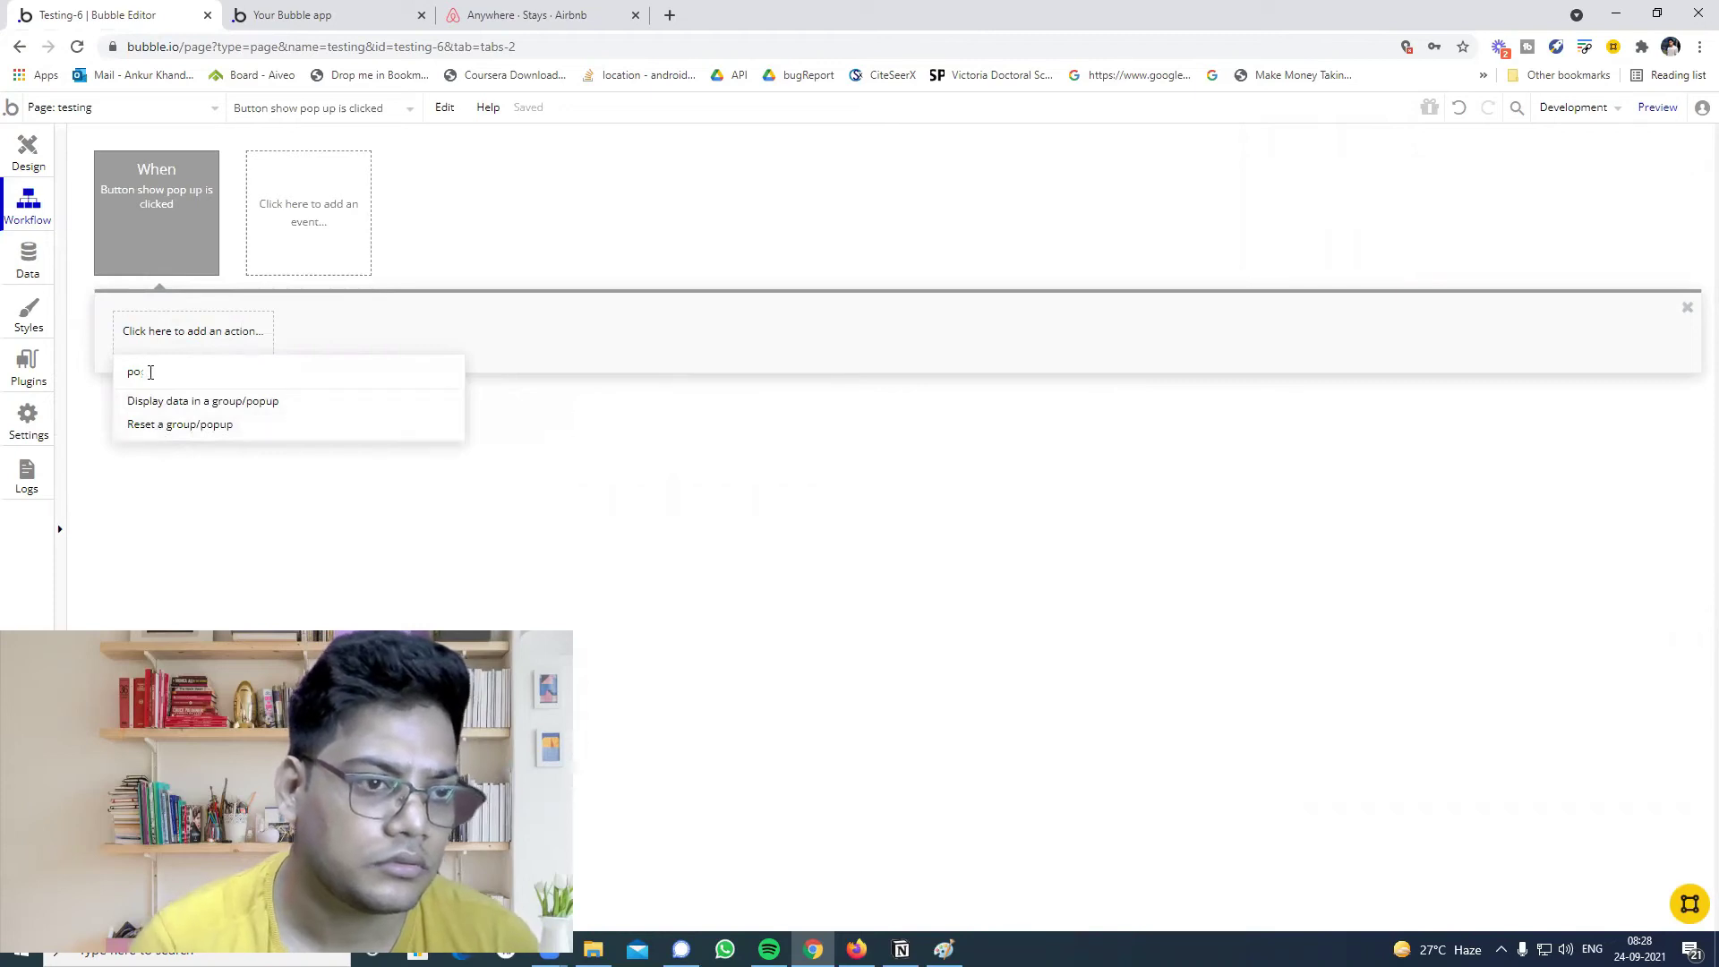
key(BackSpace)
key(BackSpace)
text(saho)
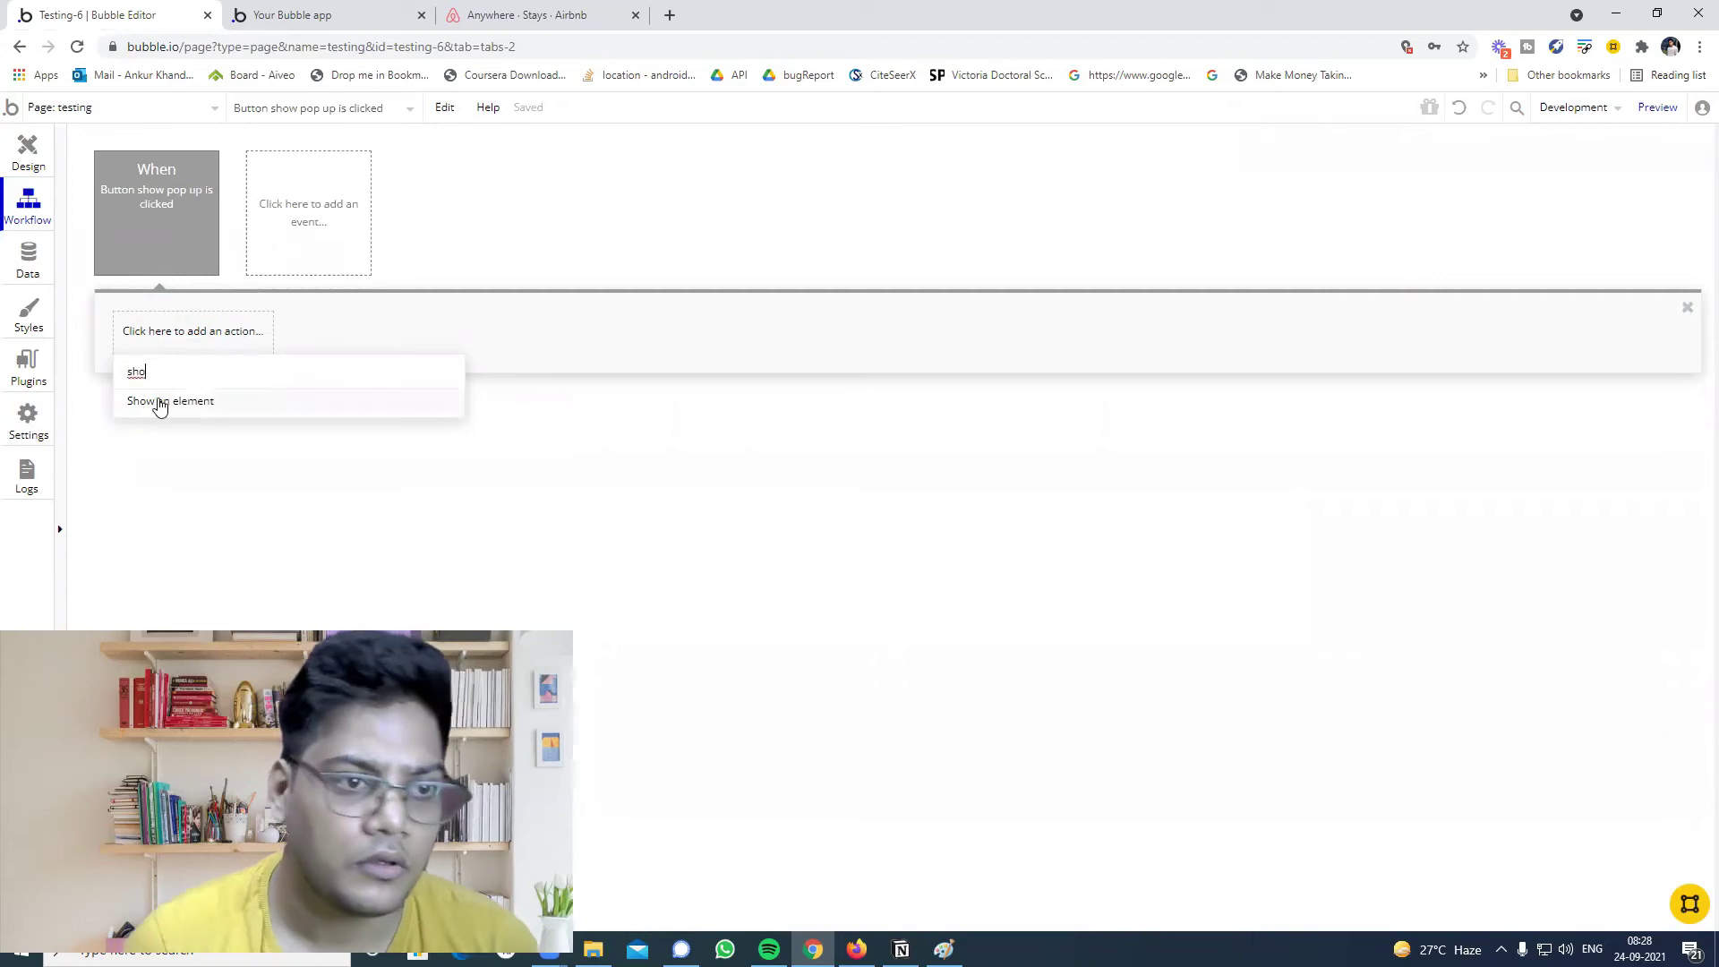
click(160, 402)
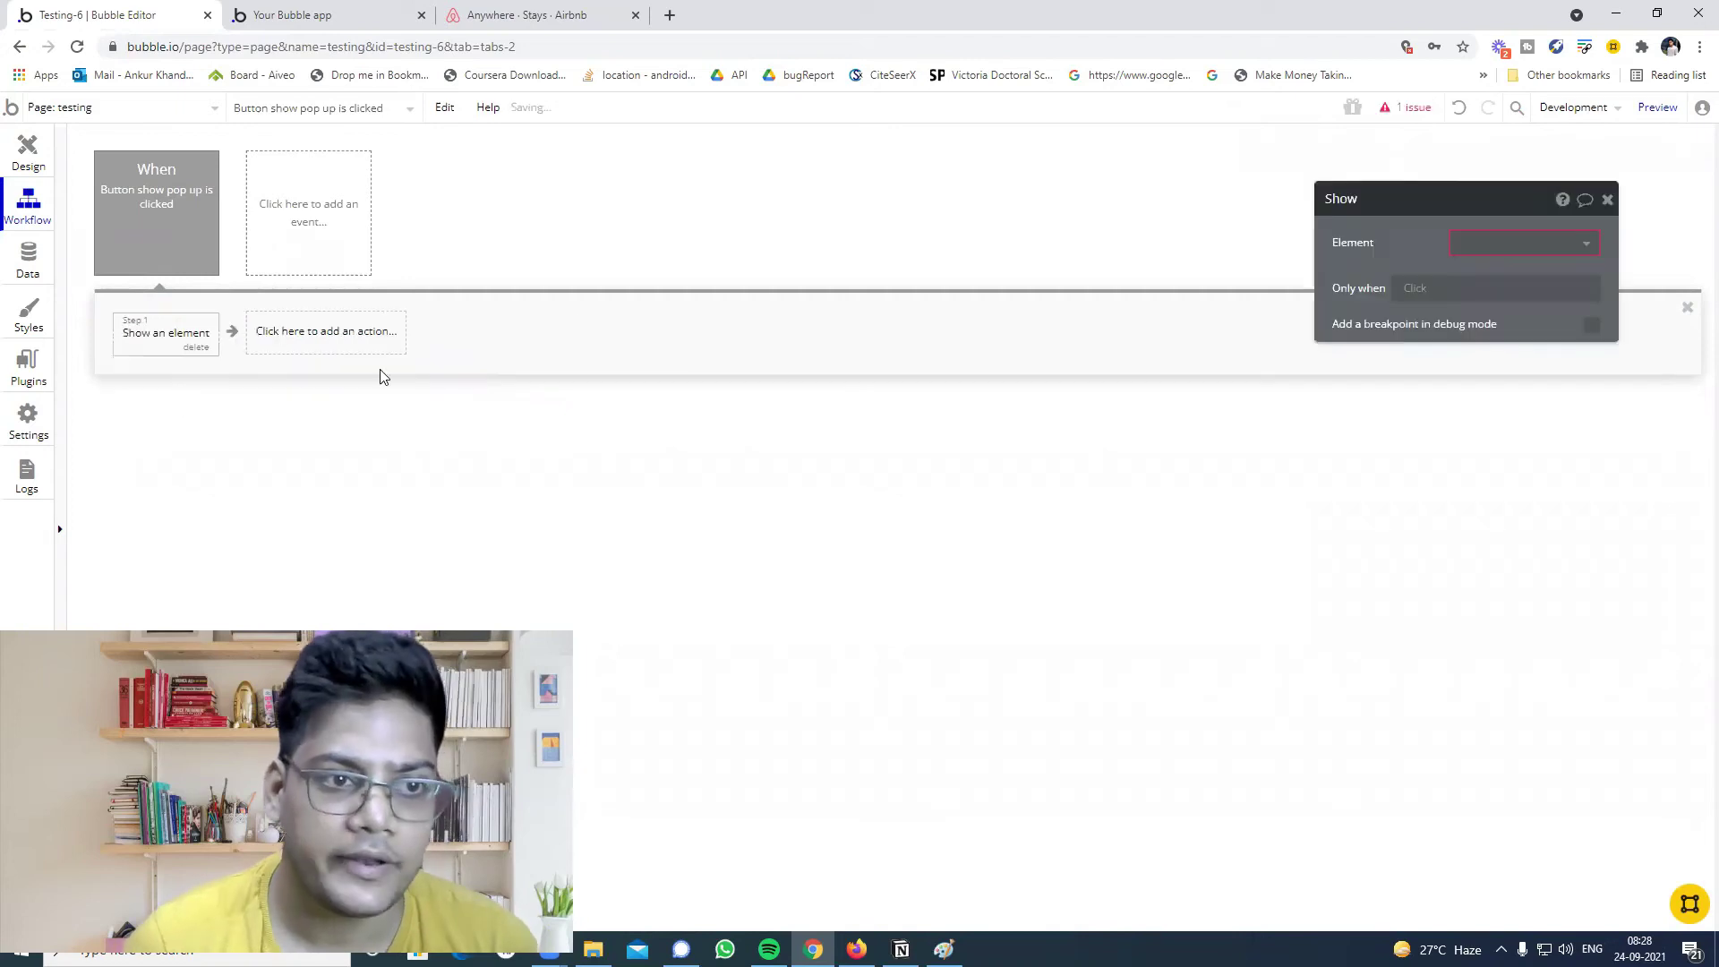
click(1469, 244)
click(1477, 268)
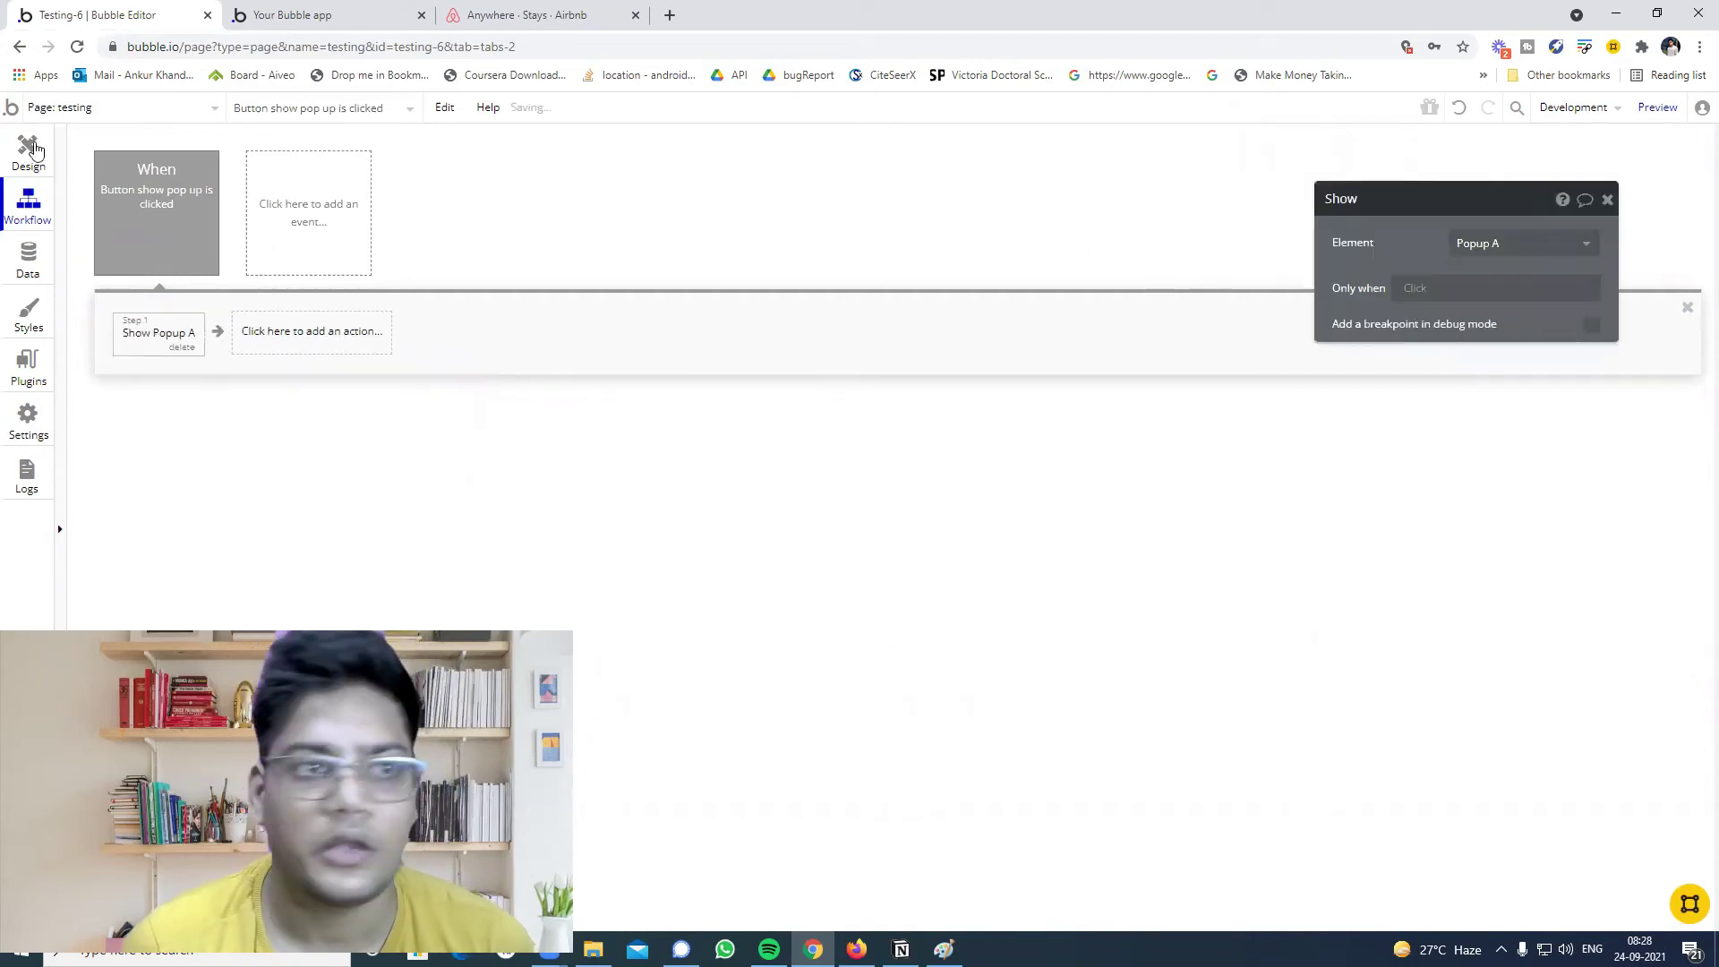
Return to the page design, go to the refreshed preview and open the popup with the "show pop up" button.
click(32, 154)
click(340, 12)
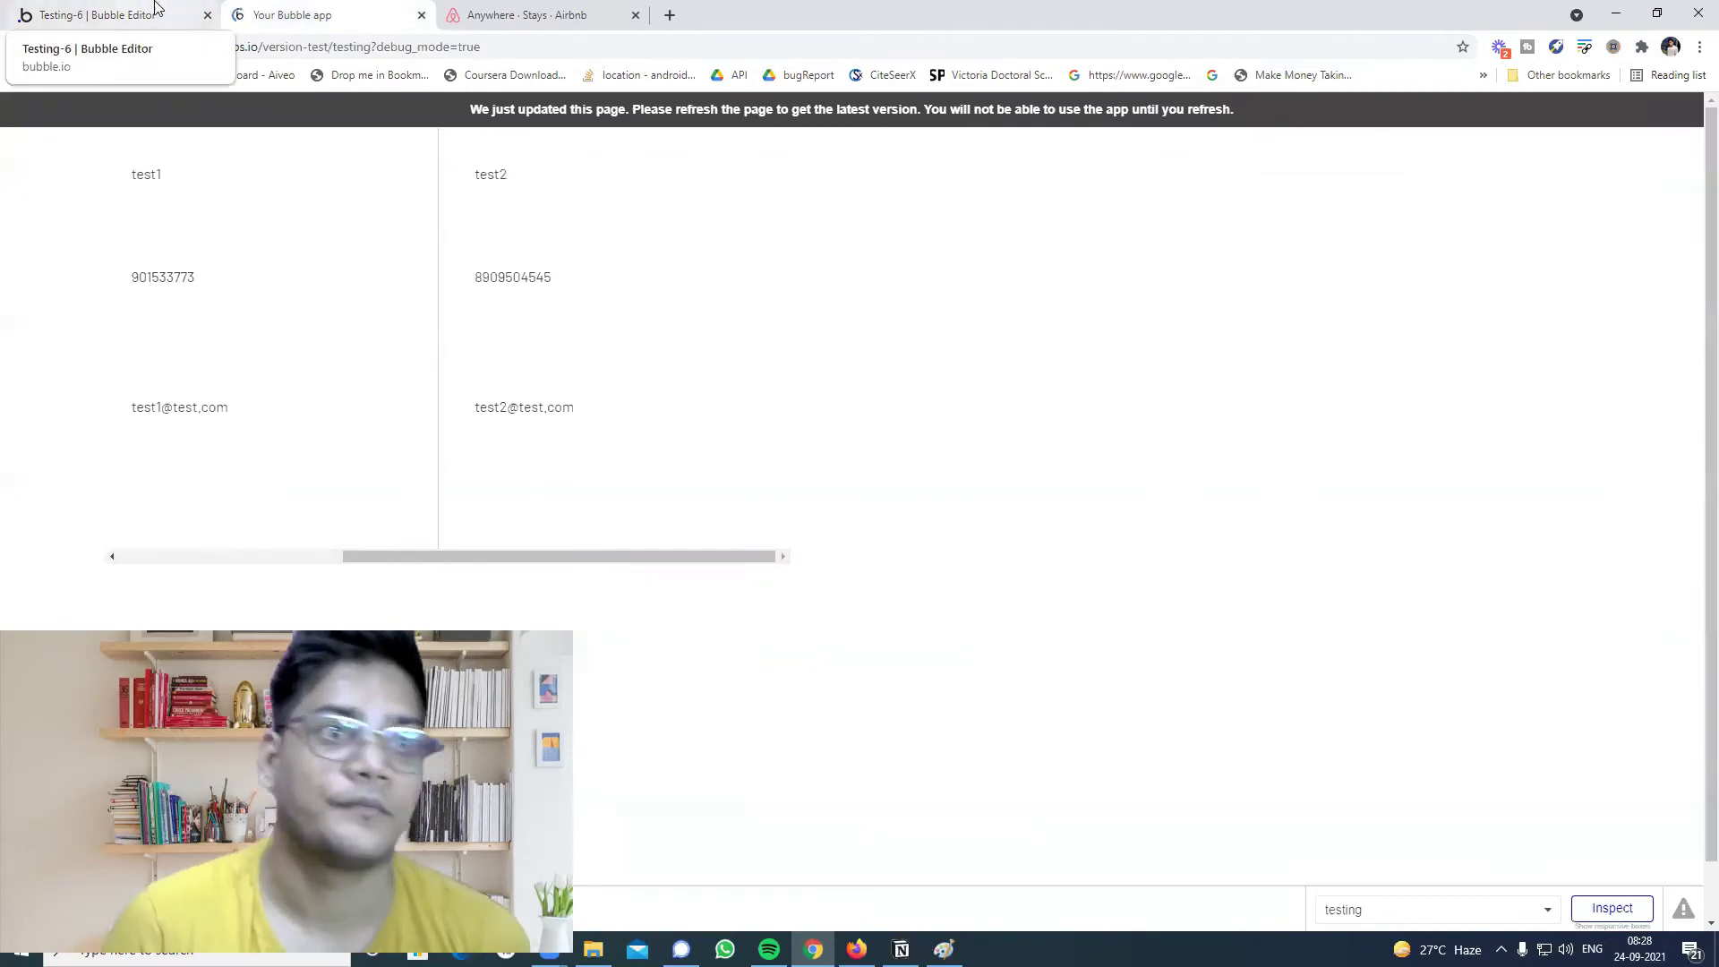
click(237, 239)
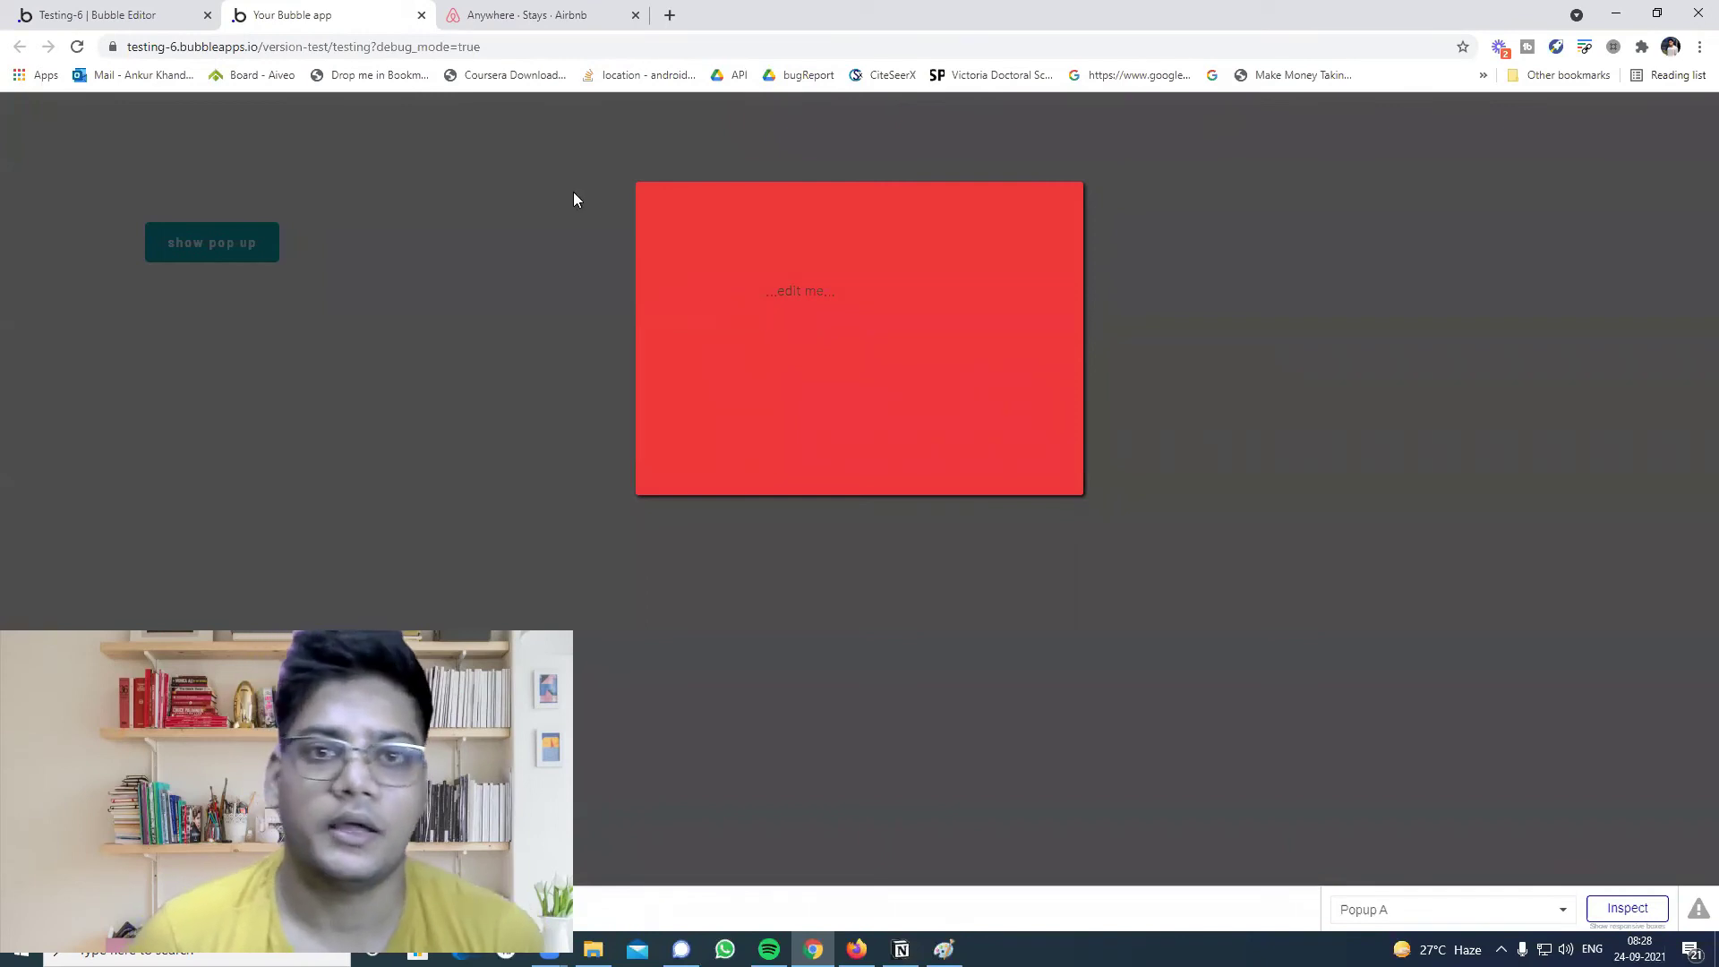
Back in the editor, delete the "show pop up" button and place a 400 by 250 floating group at about X 520, Y 140.
click(130, 10)
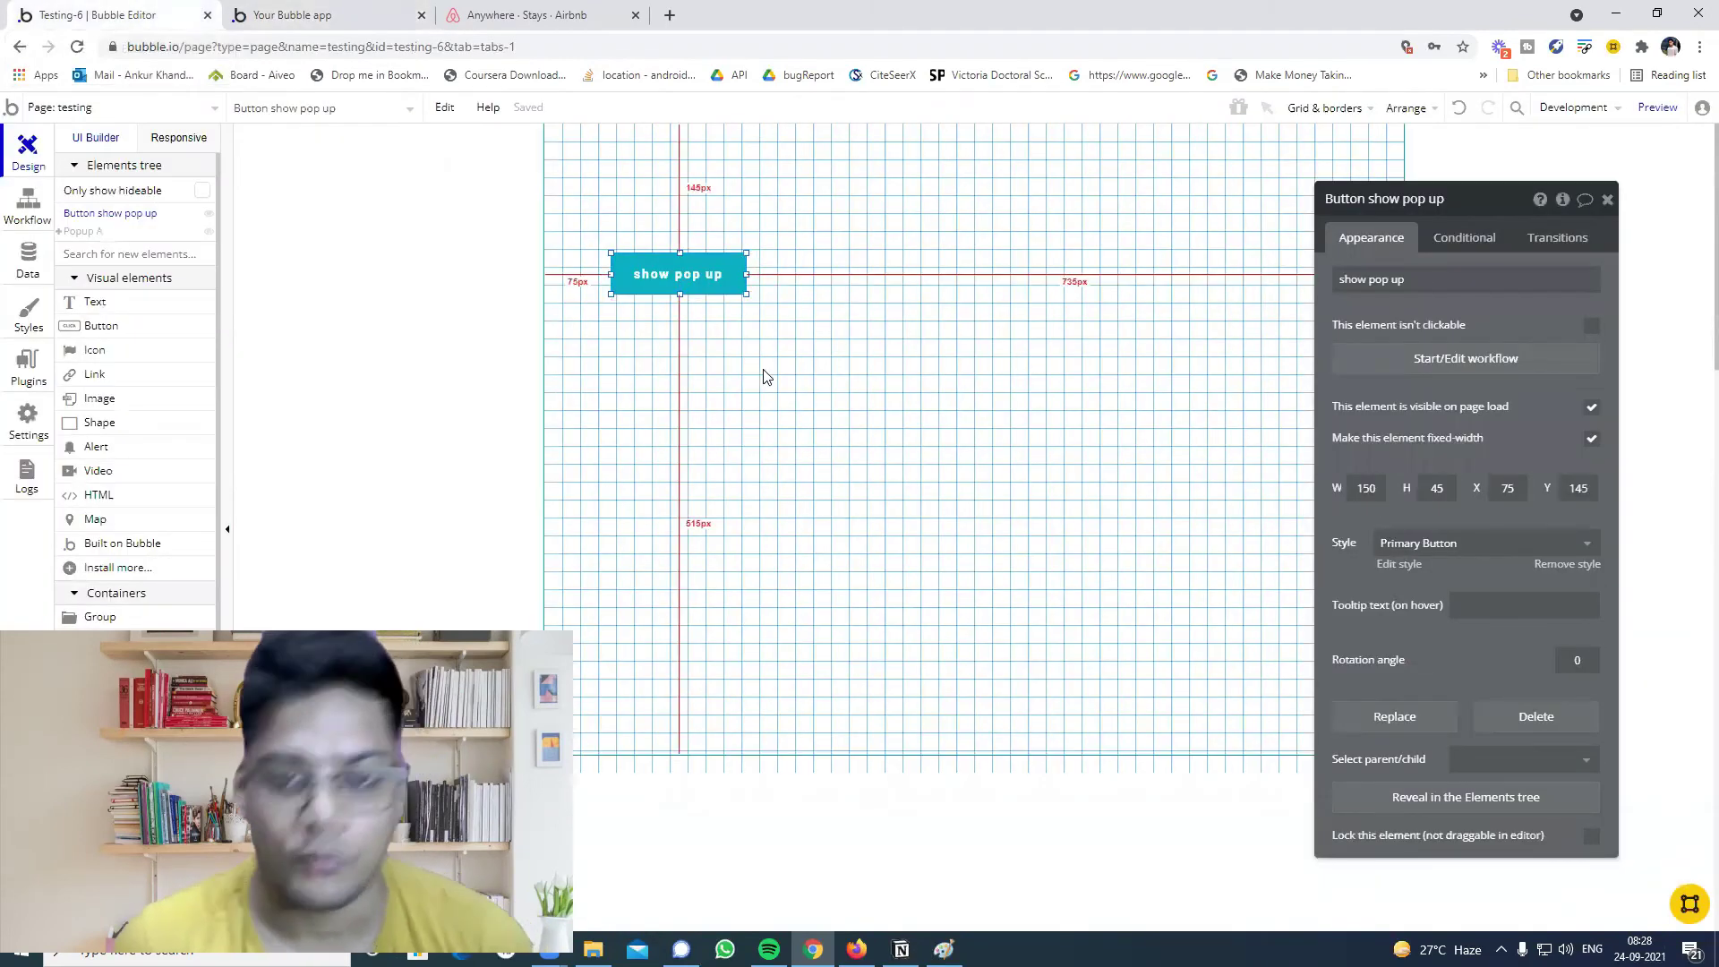
key(Delete)
scroll(87, 451, down, 3)
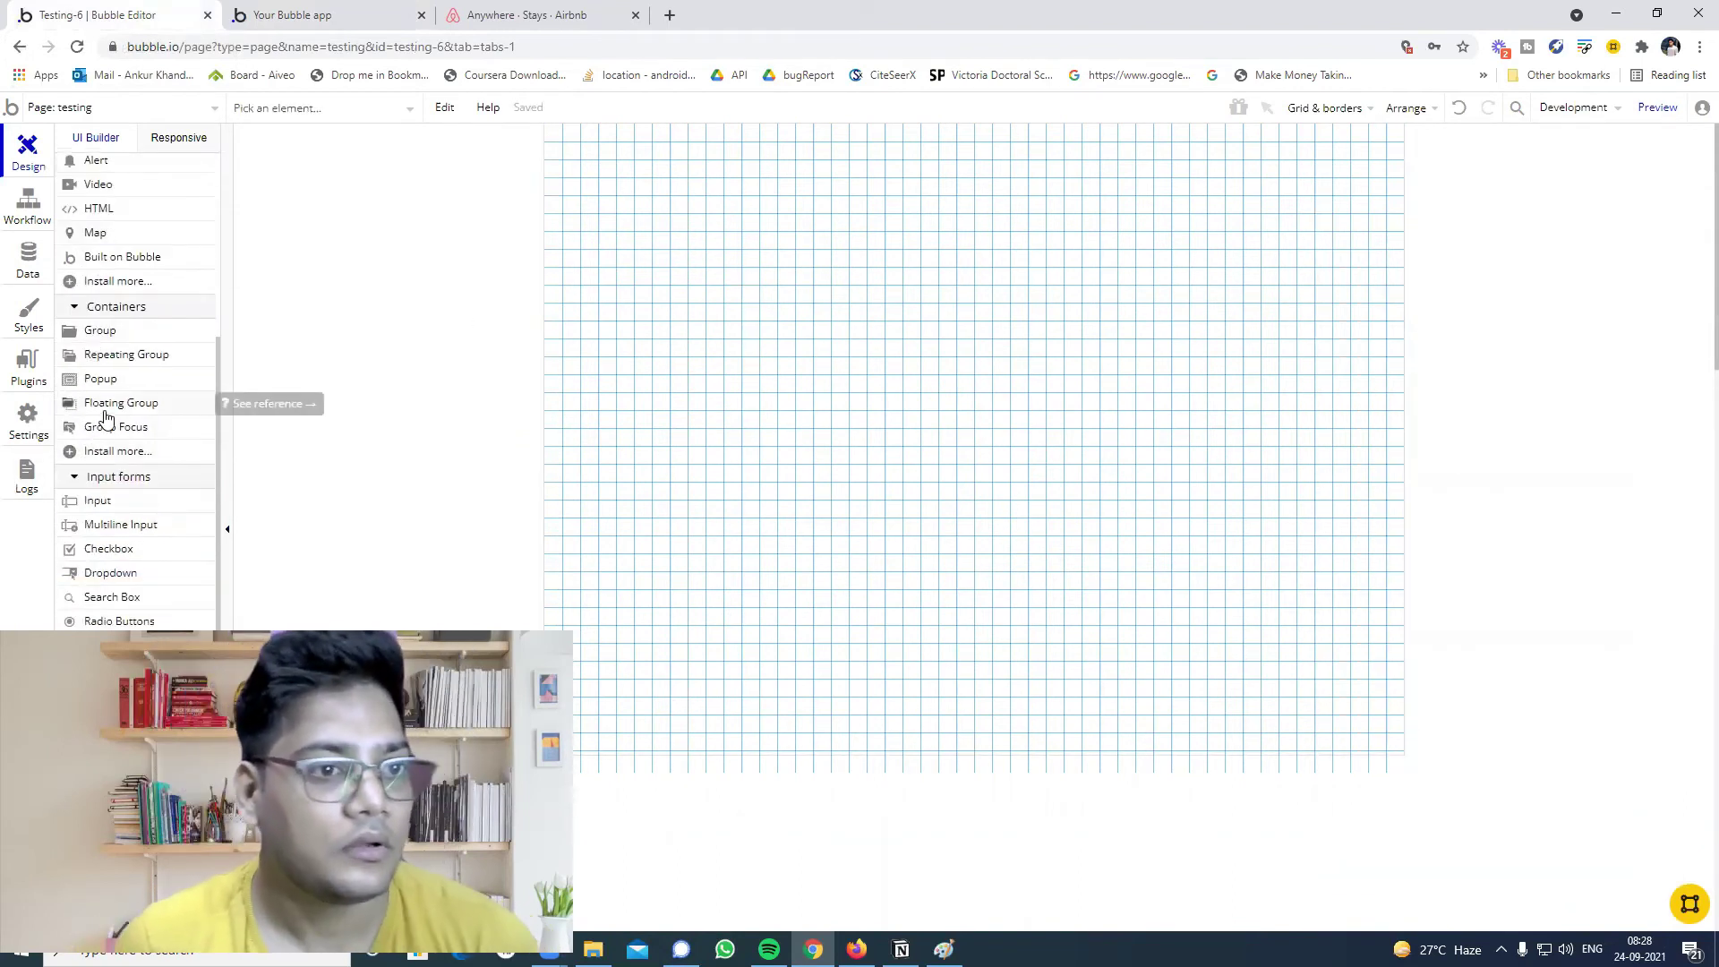
drag(105, 412, 1085, 409)
drag(1234, 450, 1177, 349)
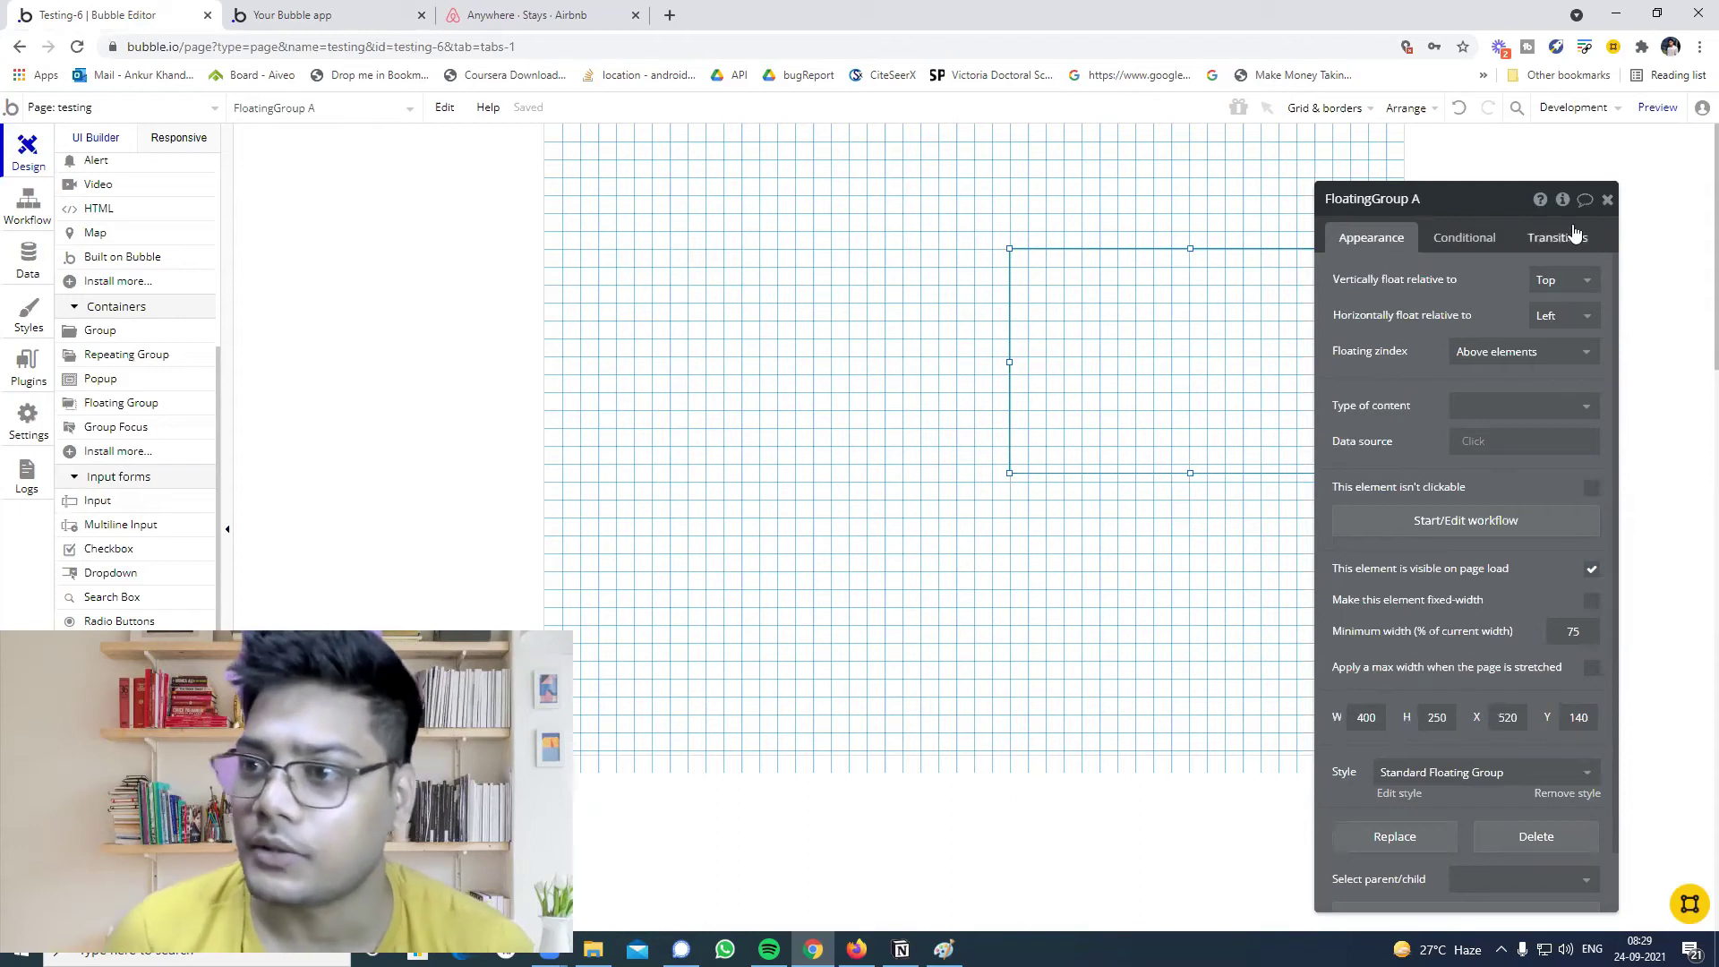
click(1606, 200)
Remove the Standard Floating Group style from the floating group.
double_click(1216, 330)
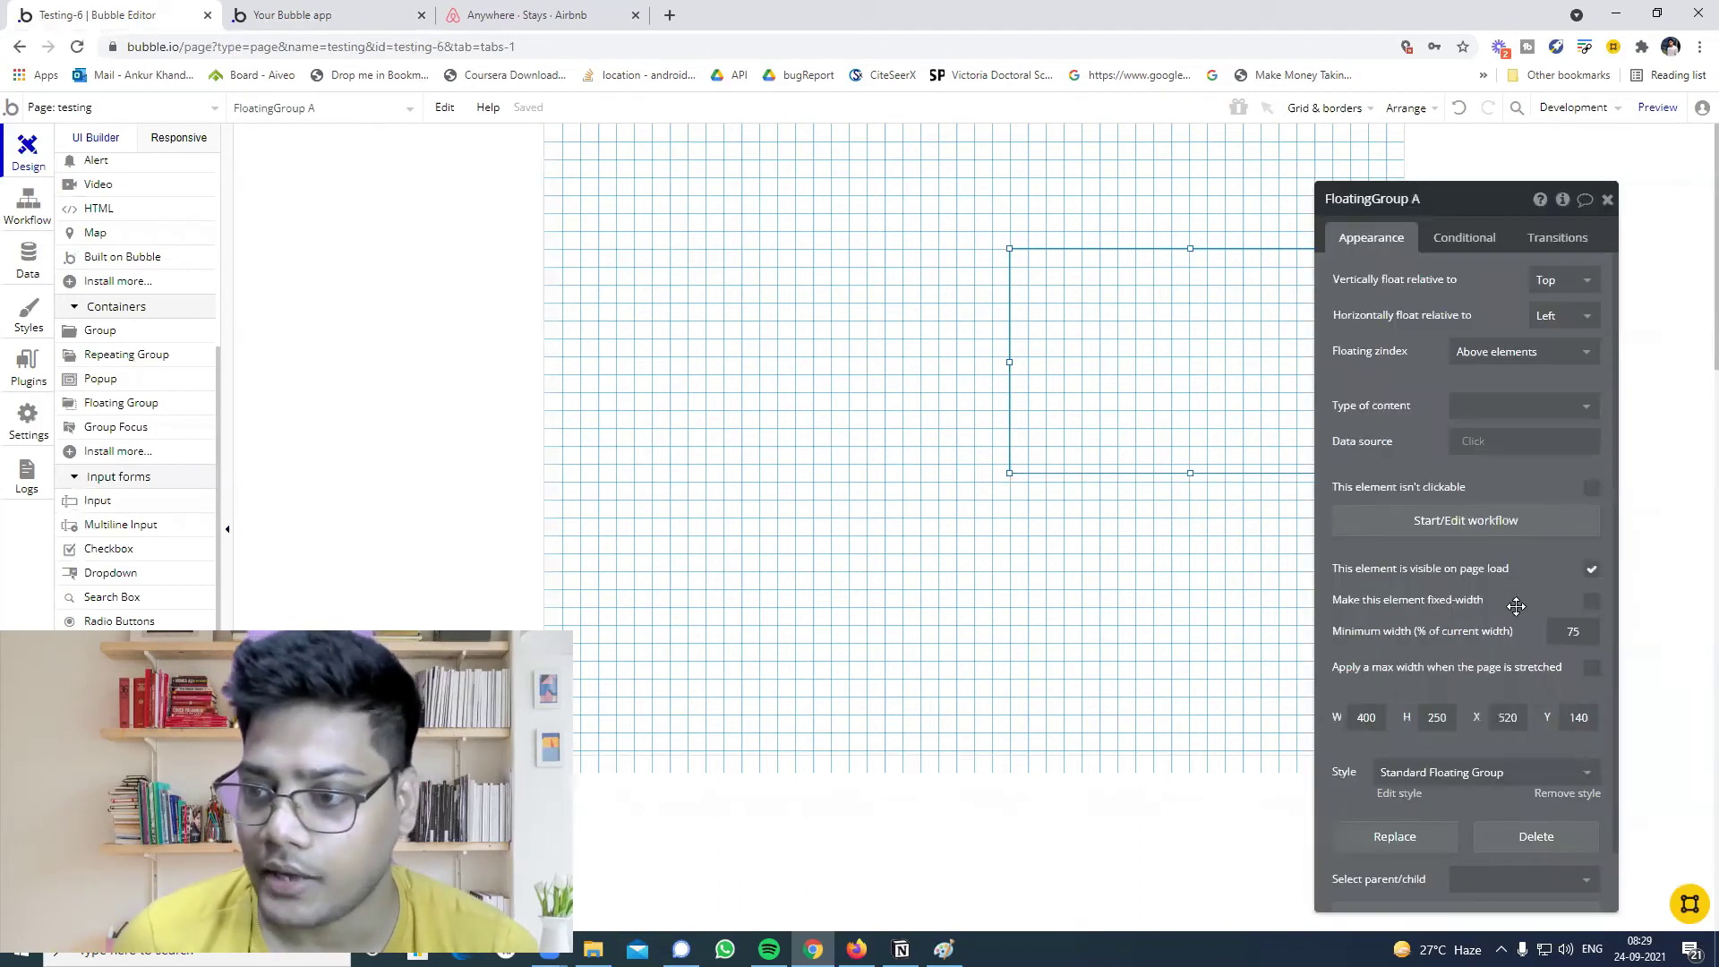
scroll(1554, 631, down, 1)
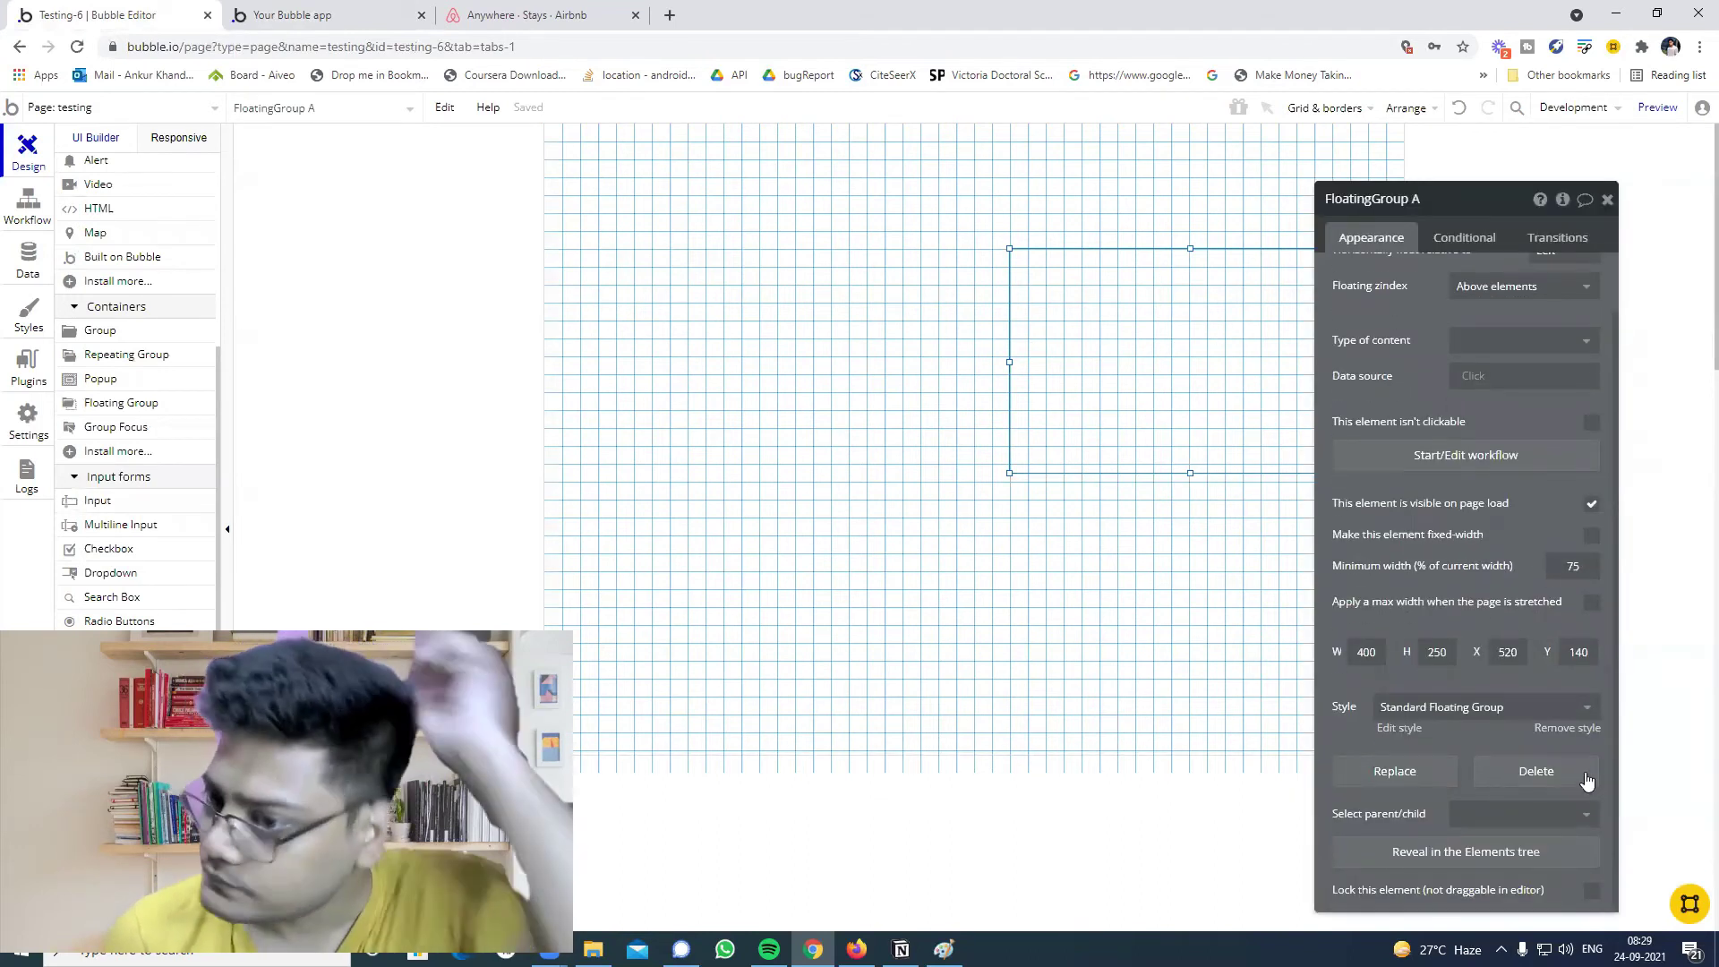
click(1588, 708)
click(1476, 684)
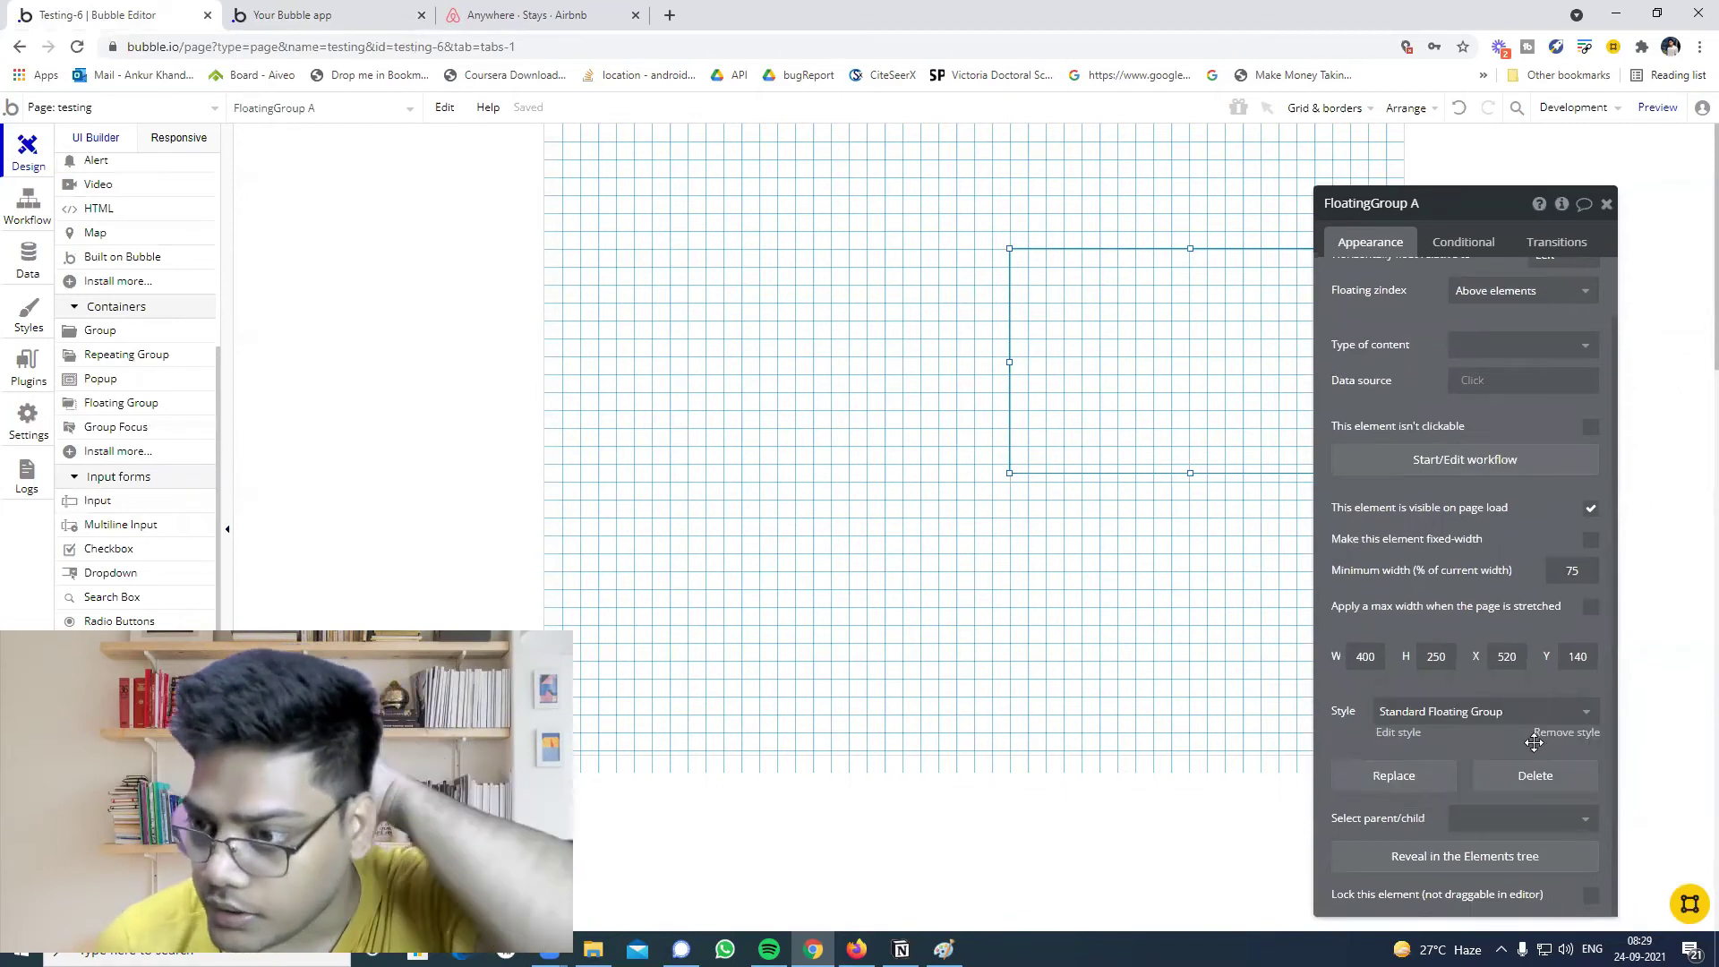
click(1546, 732)
Give the floating group a flat red background colour, #C73434.
scroll(1515, 687, down, 3)
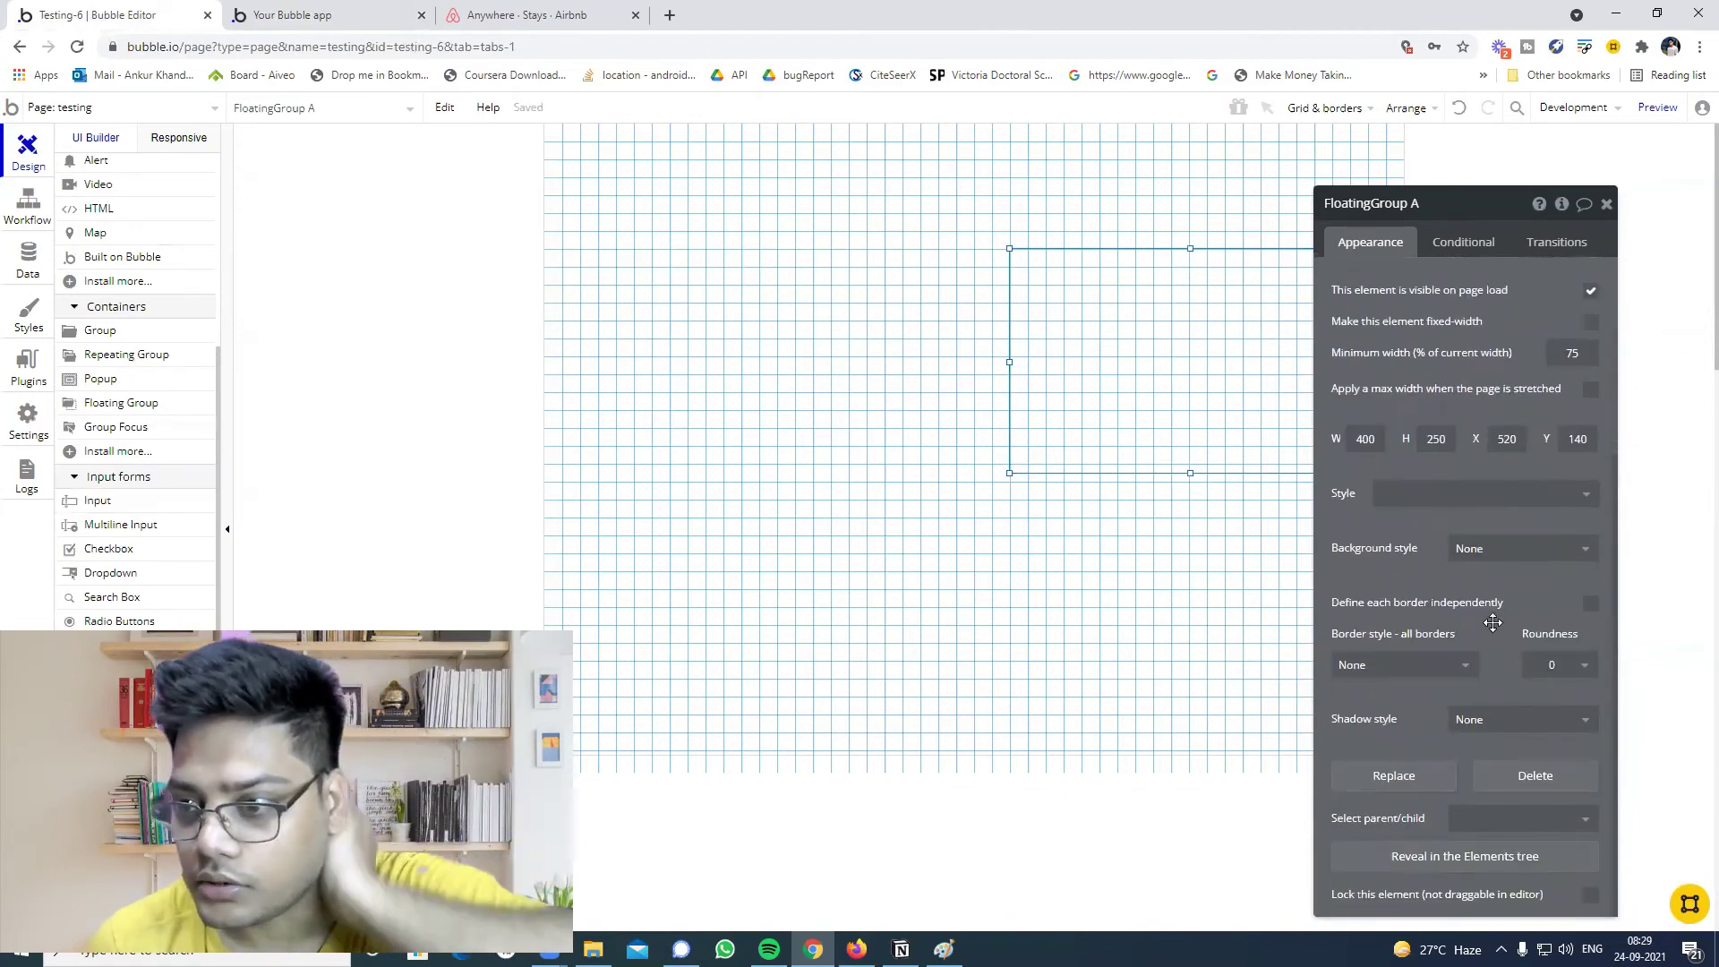
click(1542, 548)
click(1533, 600)
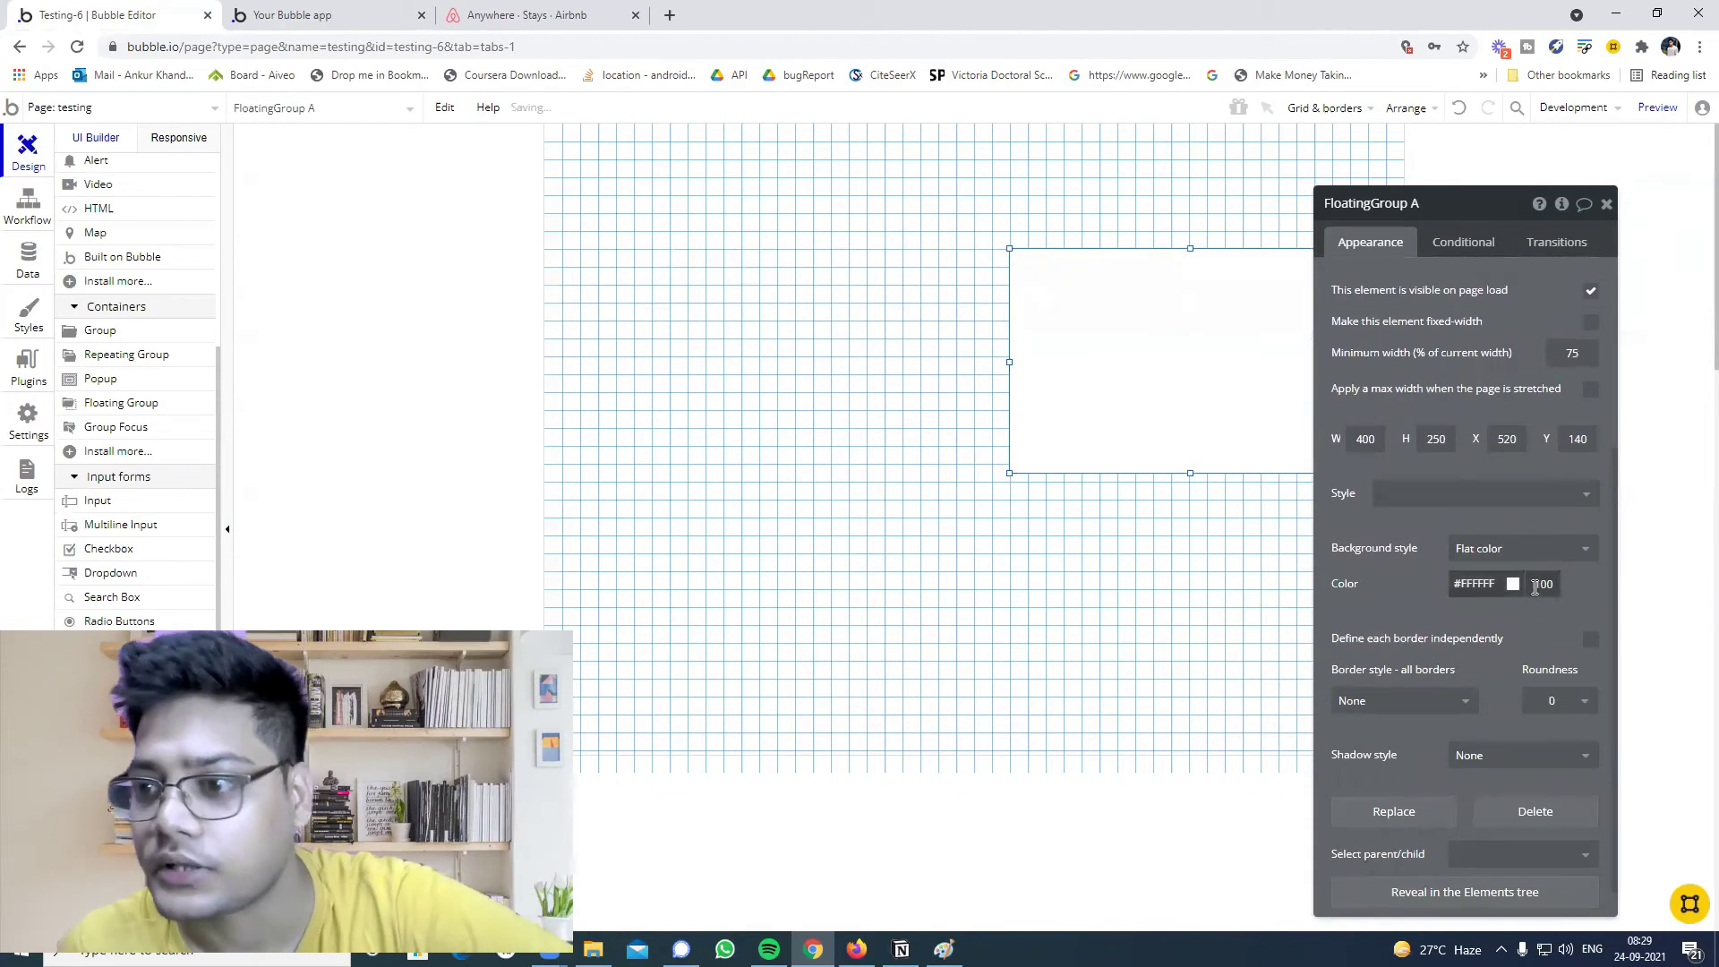
click(1513, 583)
click(1550, 627)
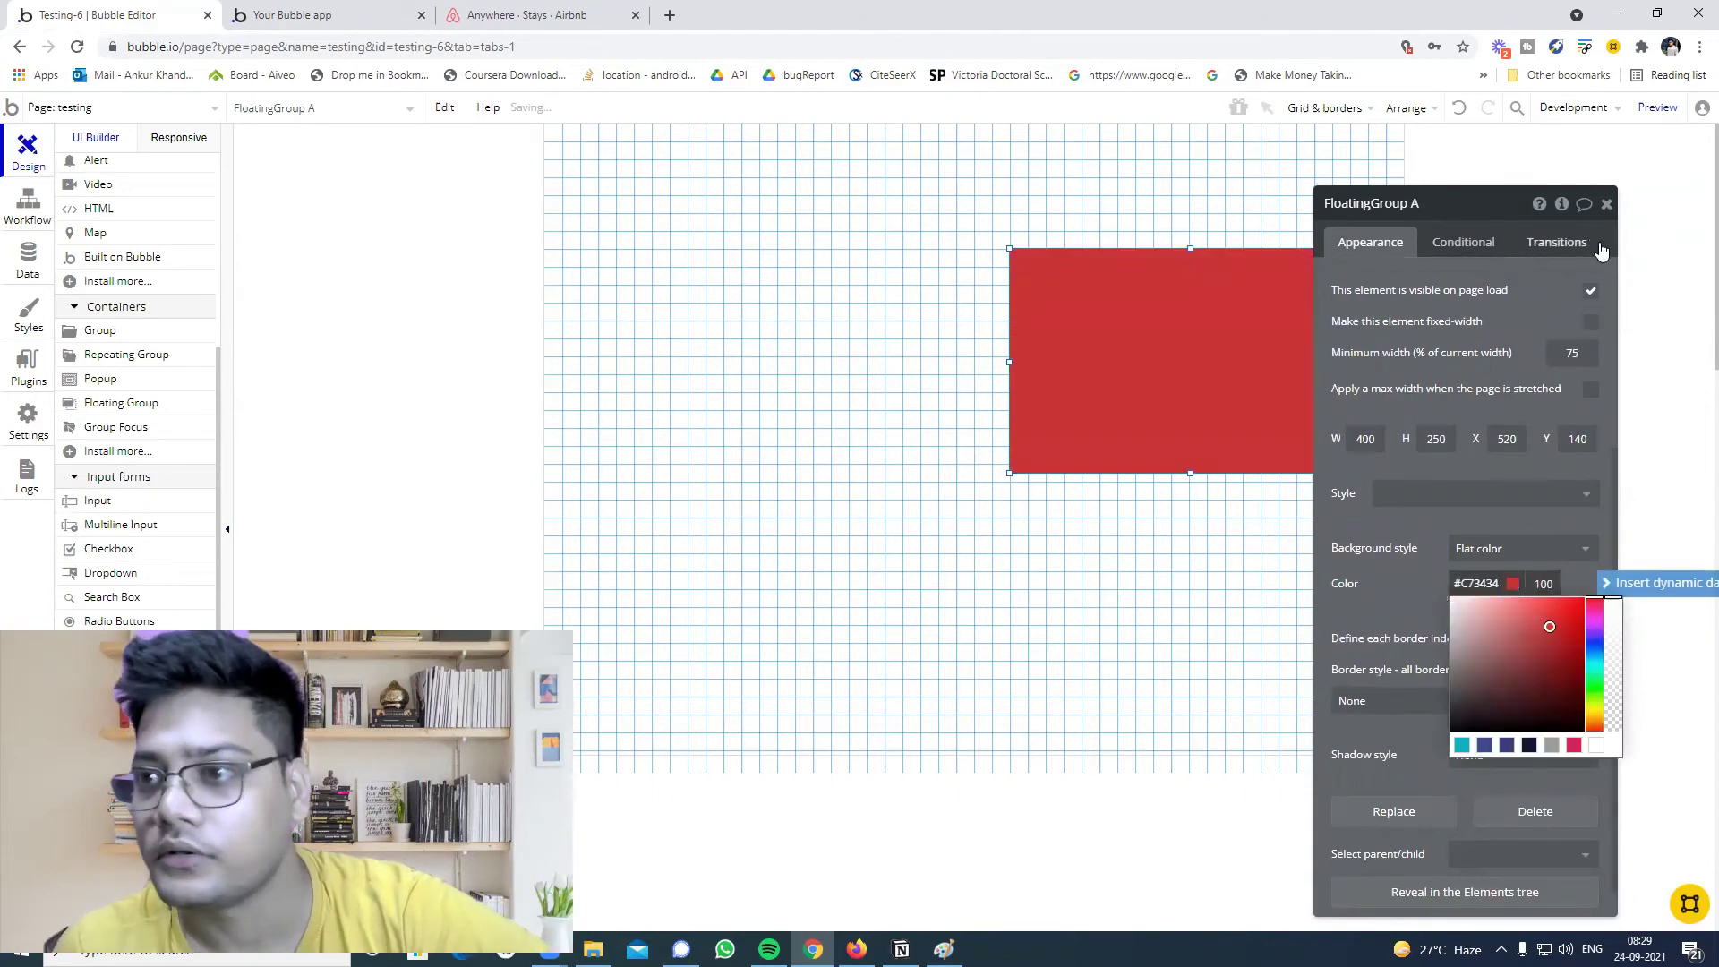
click(1606, 204)
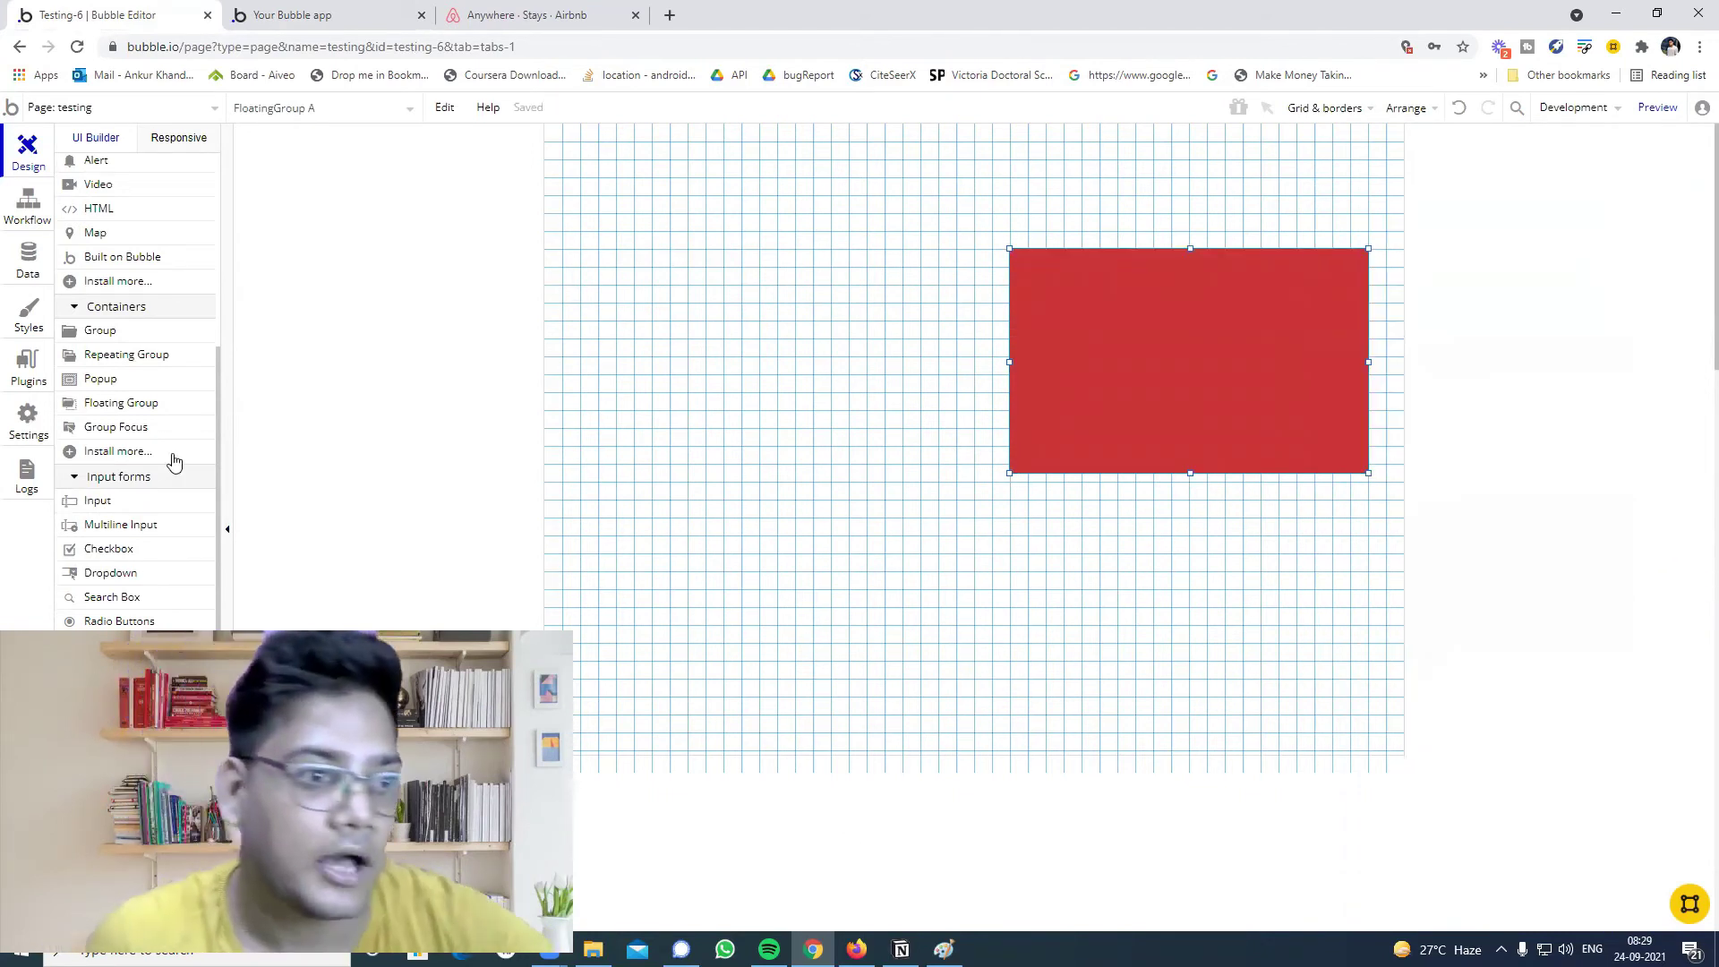
Place a 400 by 250 group at about X 45, Y 40 and shift the red floating group slightly towards the page's right edge.
click(112, 331)
click(686, 186)
drag(852, 243, 752, 218)
click(1177, 344)
double_click(1177, 345)
Duplicate the new group directly below itself at about X 45, Y 330.
click(817, 220)
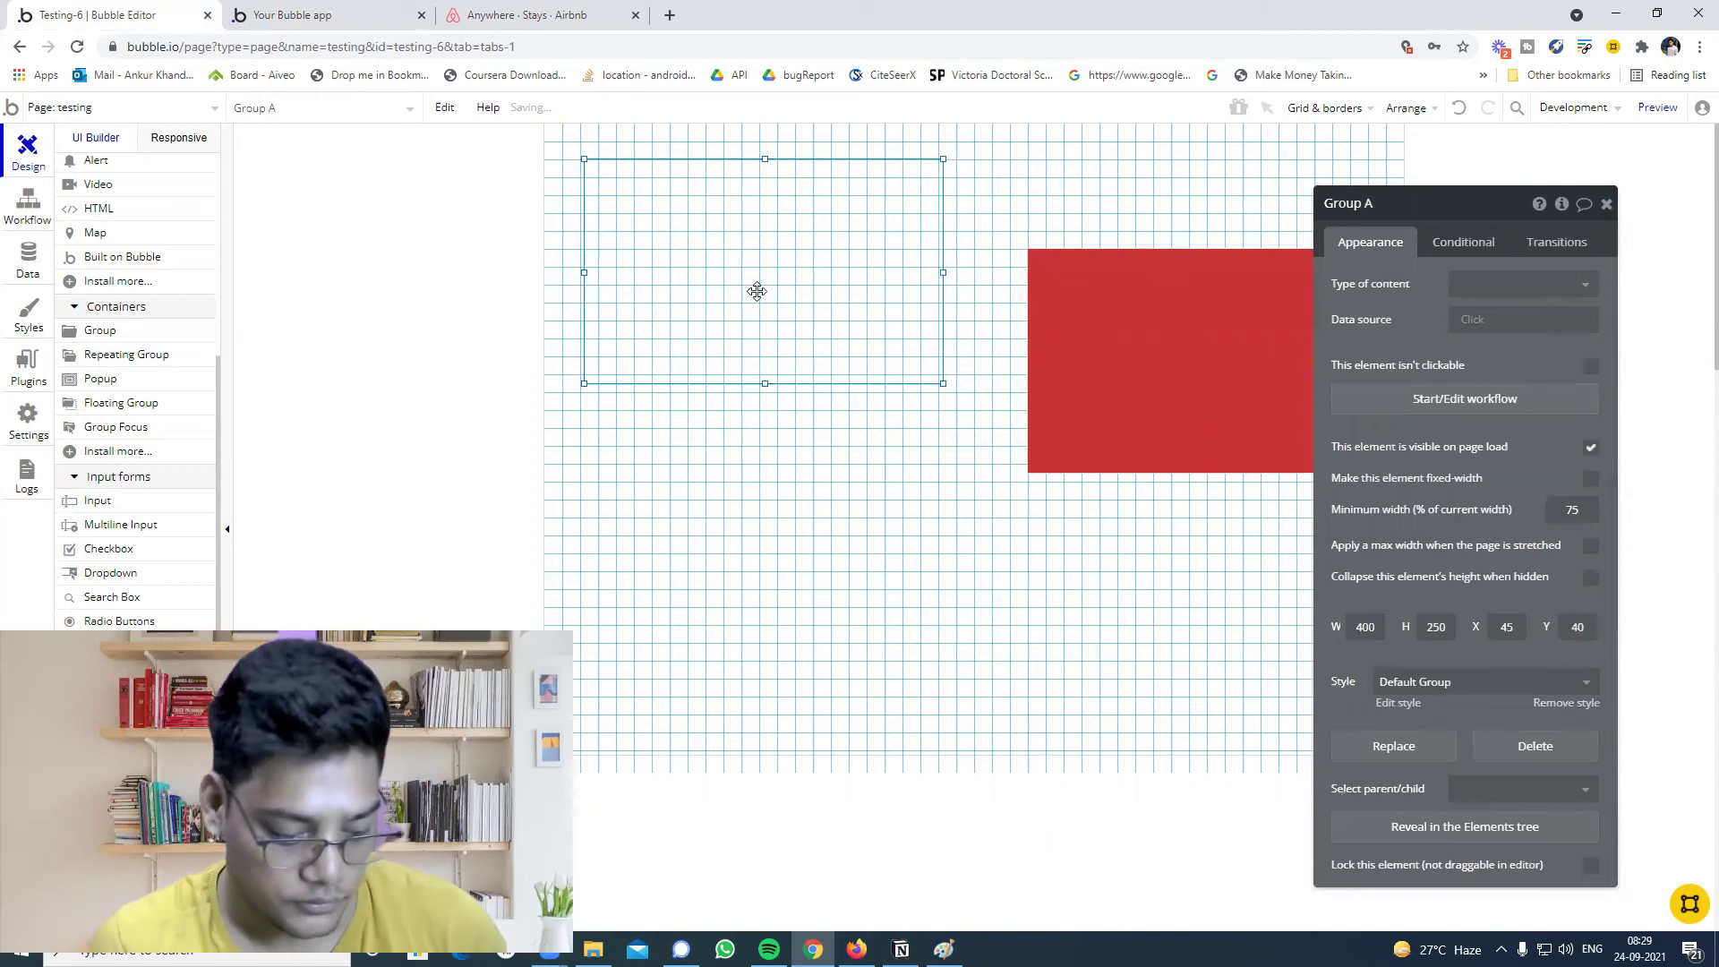
key(ctrl+c)
key(ctrl+v)
click(744, 514)
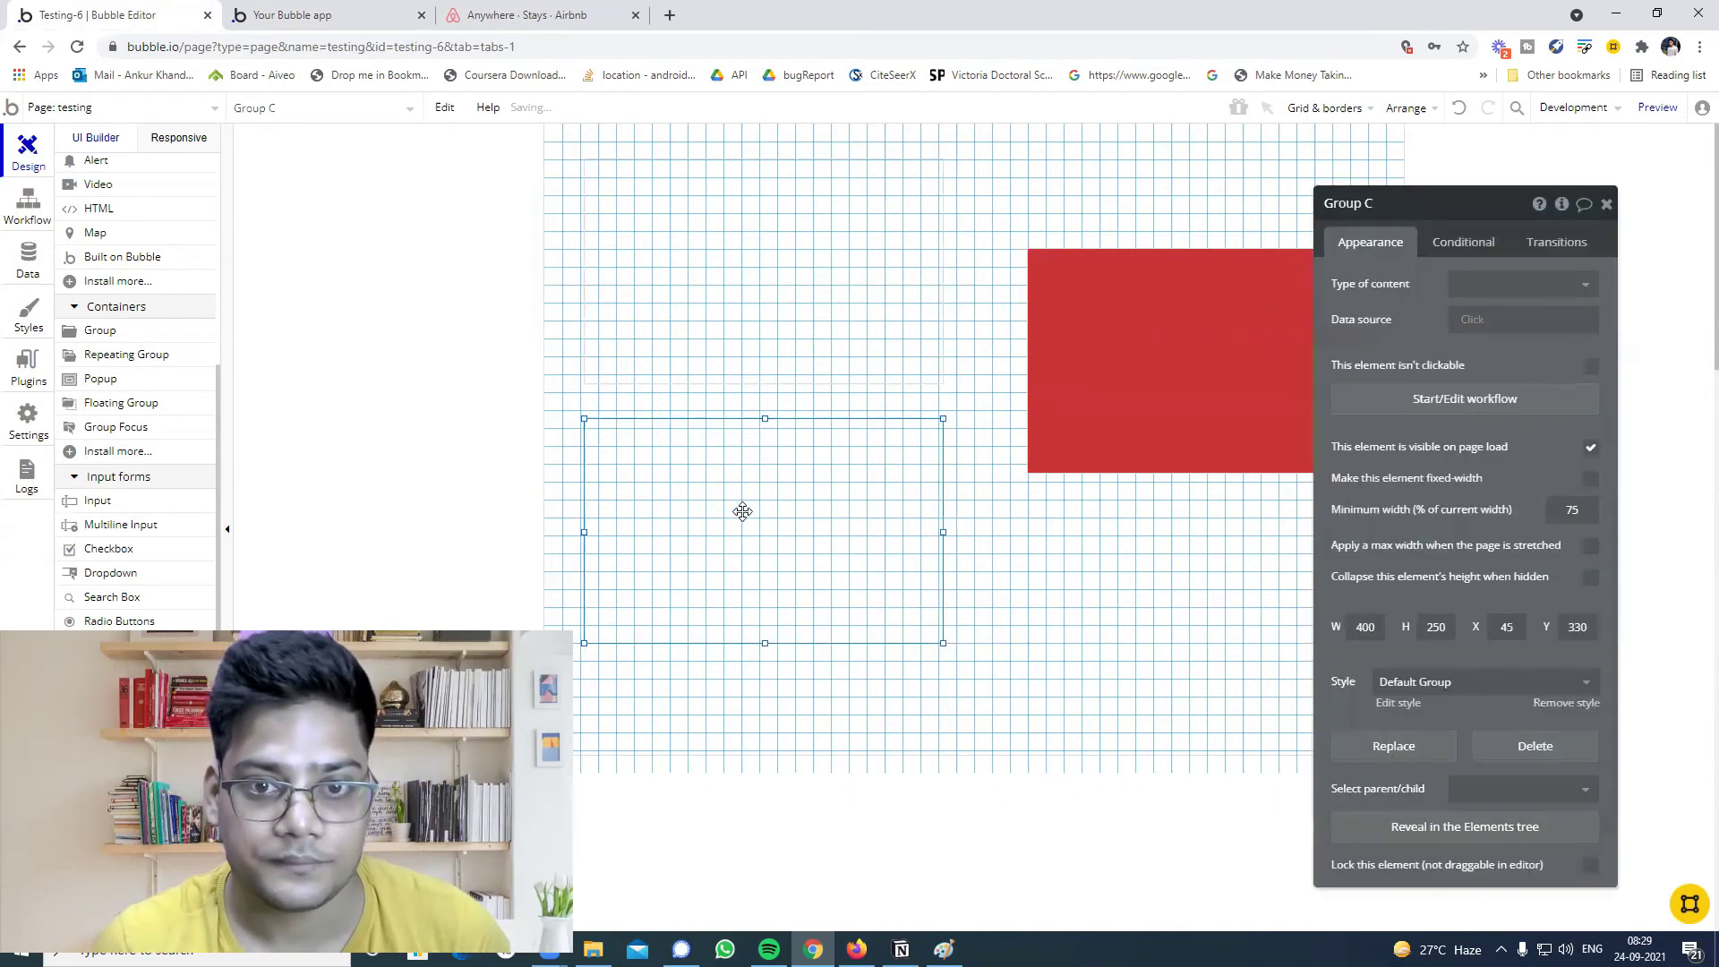
Extend the page's height to about 937 px.
scroll(1135, 368, down, 4)
click(1099, 299)
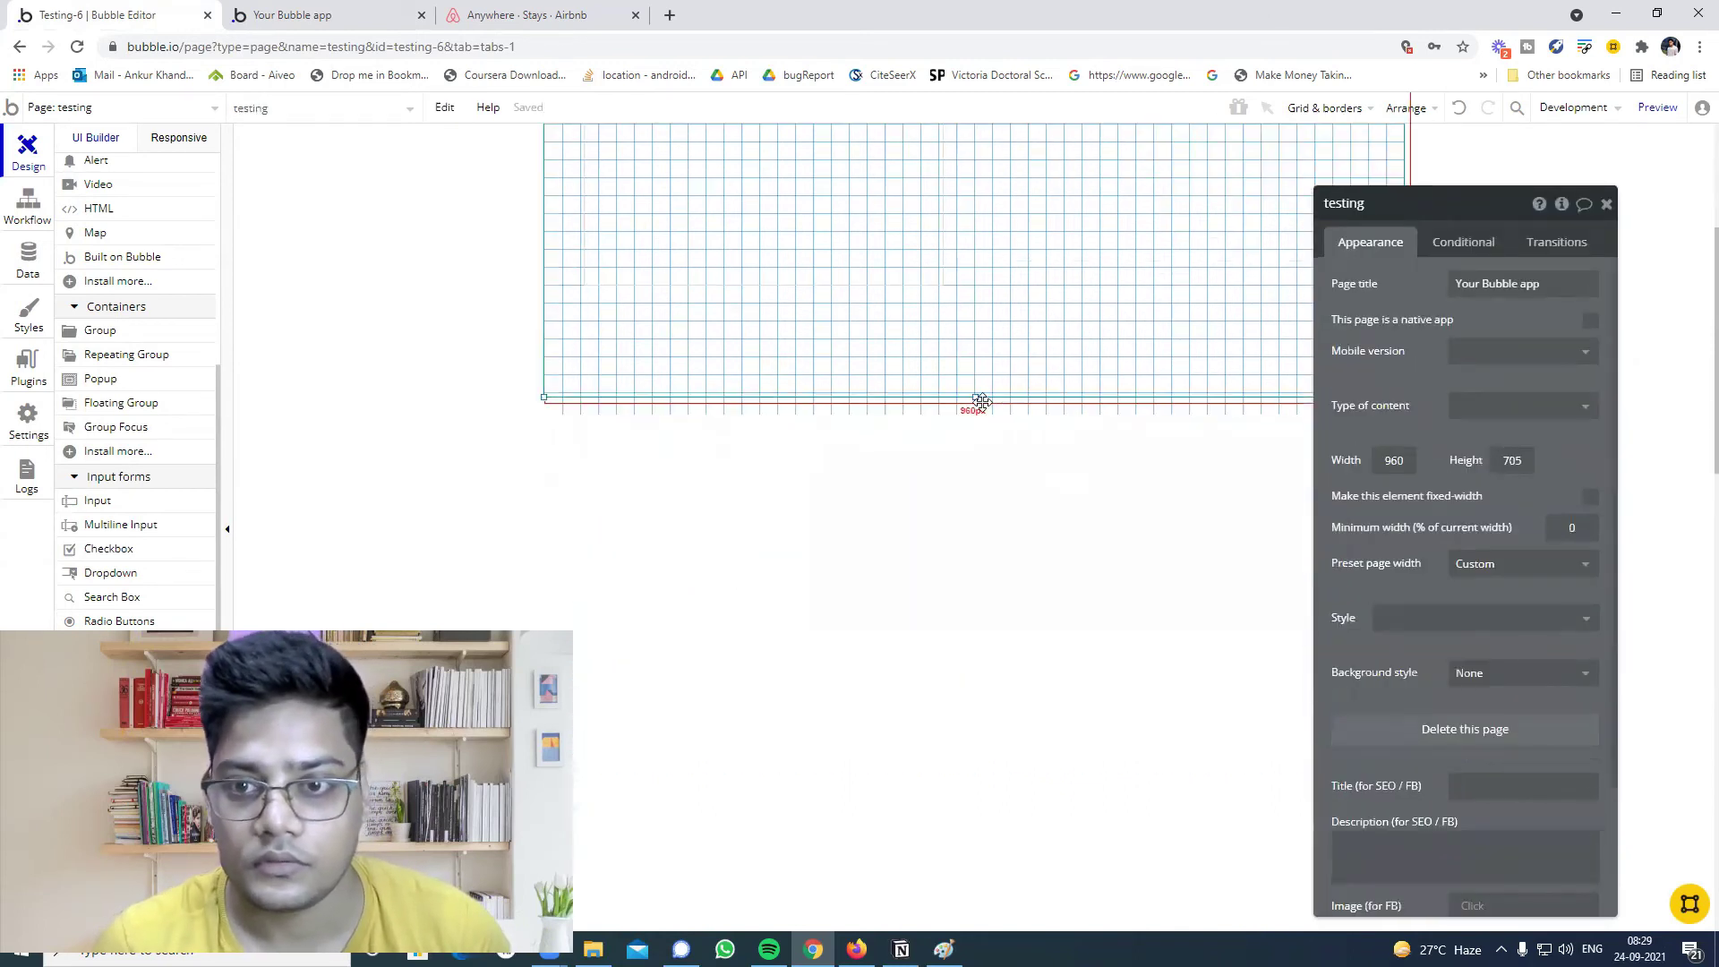
drag(974, 394, 975, 601)
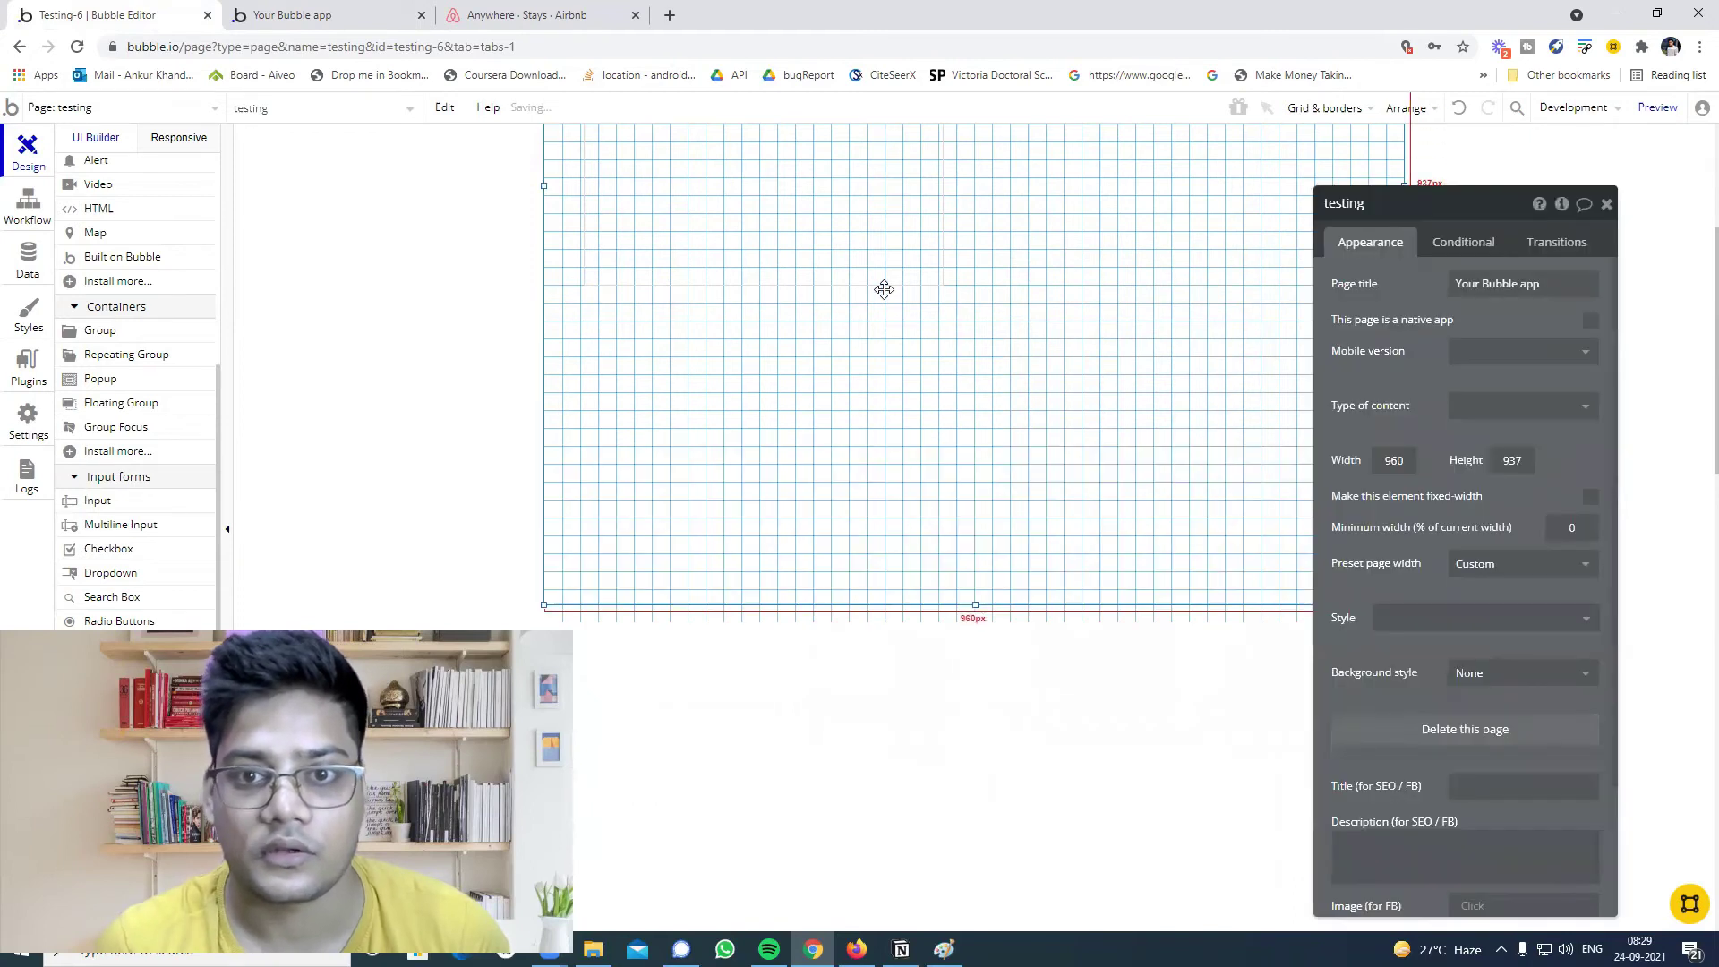
Add a third copy of the group below the other two at about X 45, Y 635.
scroll(806, 340, up, 4)
click(755, 383)
scroll(949, 609, down, 2)
click(975, 618)
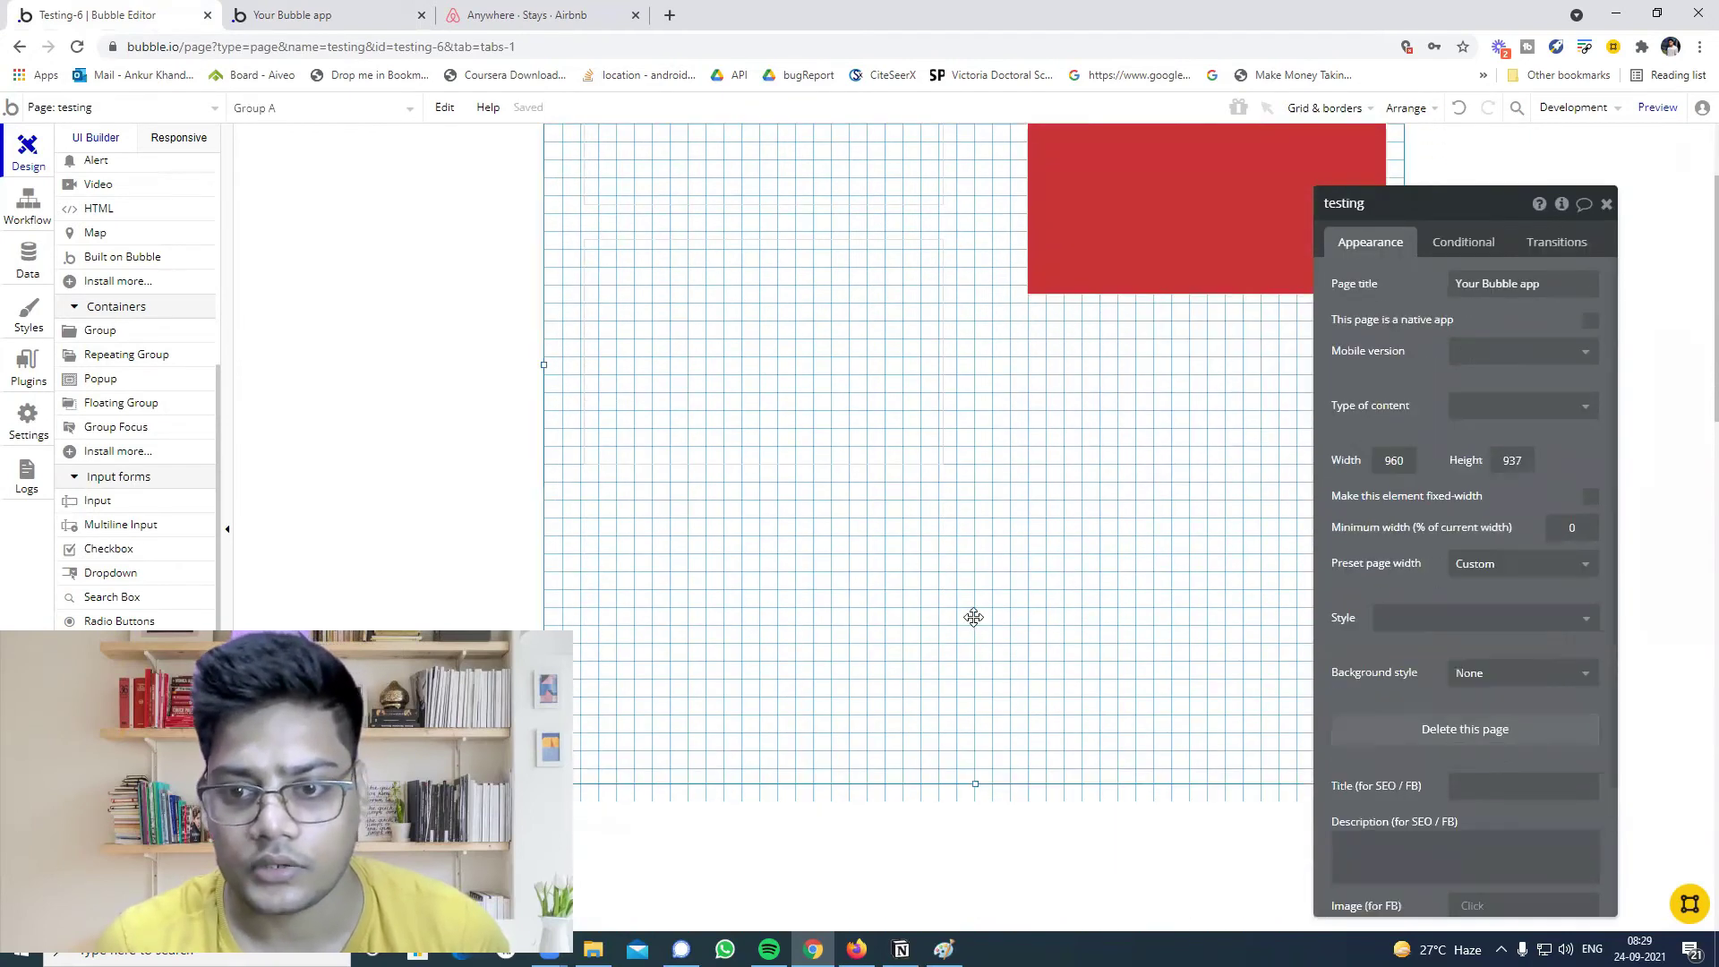
click(762, 350)
key(ctrl+c)
key(ctrl+v)
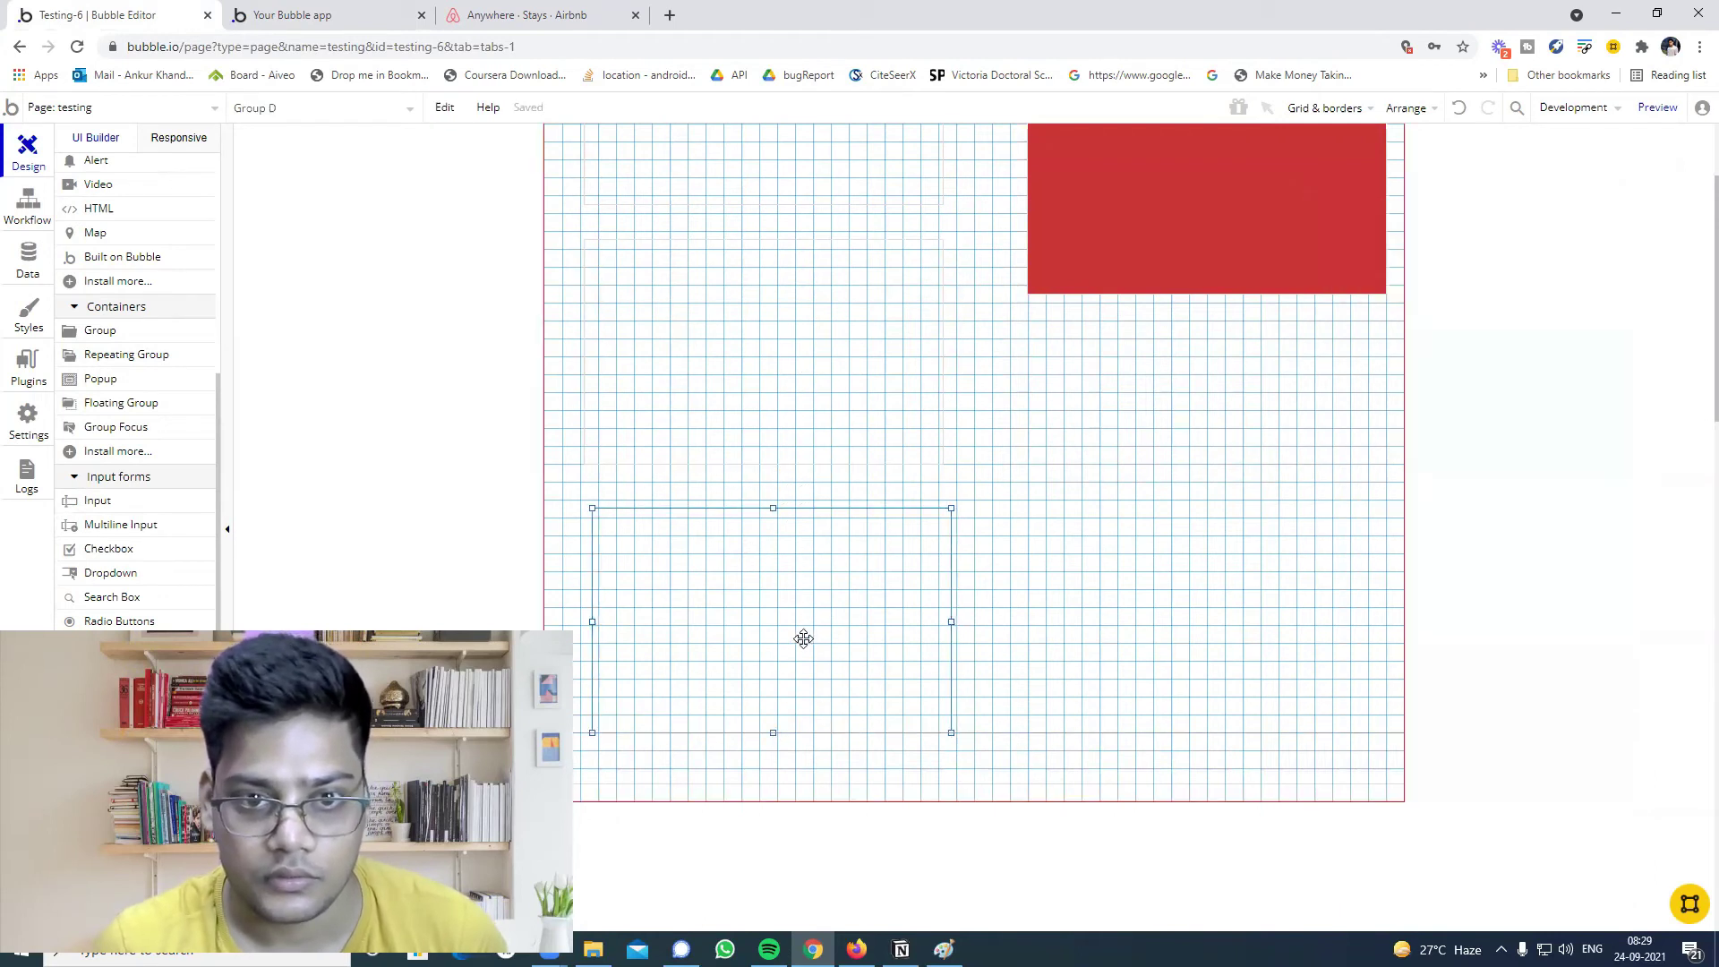
double_click(797, 637)
Remove the uppermost group's style and give it a flat dark red background, #962020.
scroll(822, 506, up, 2)
click(764, 281)
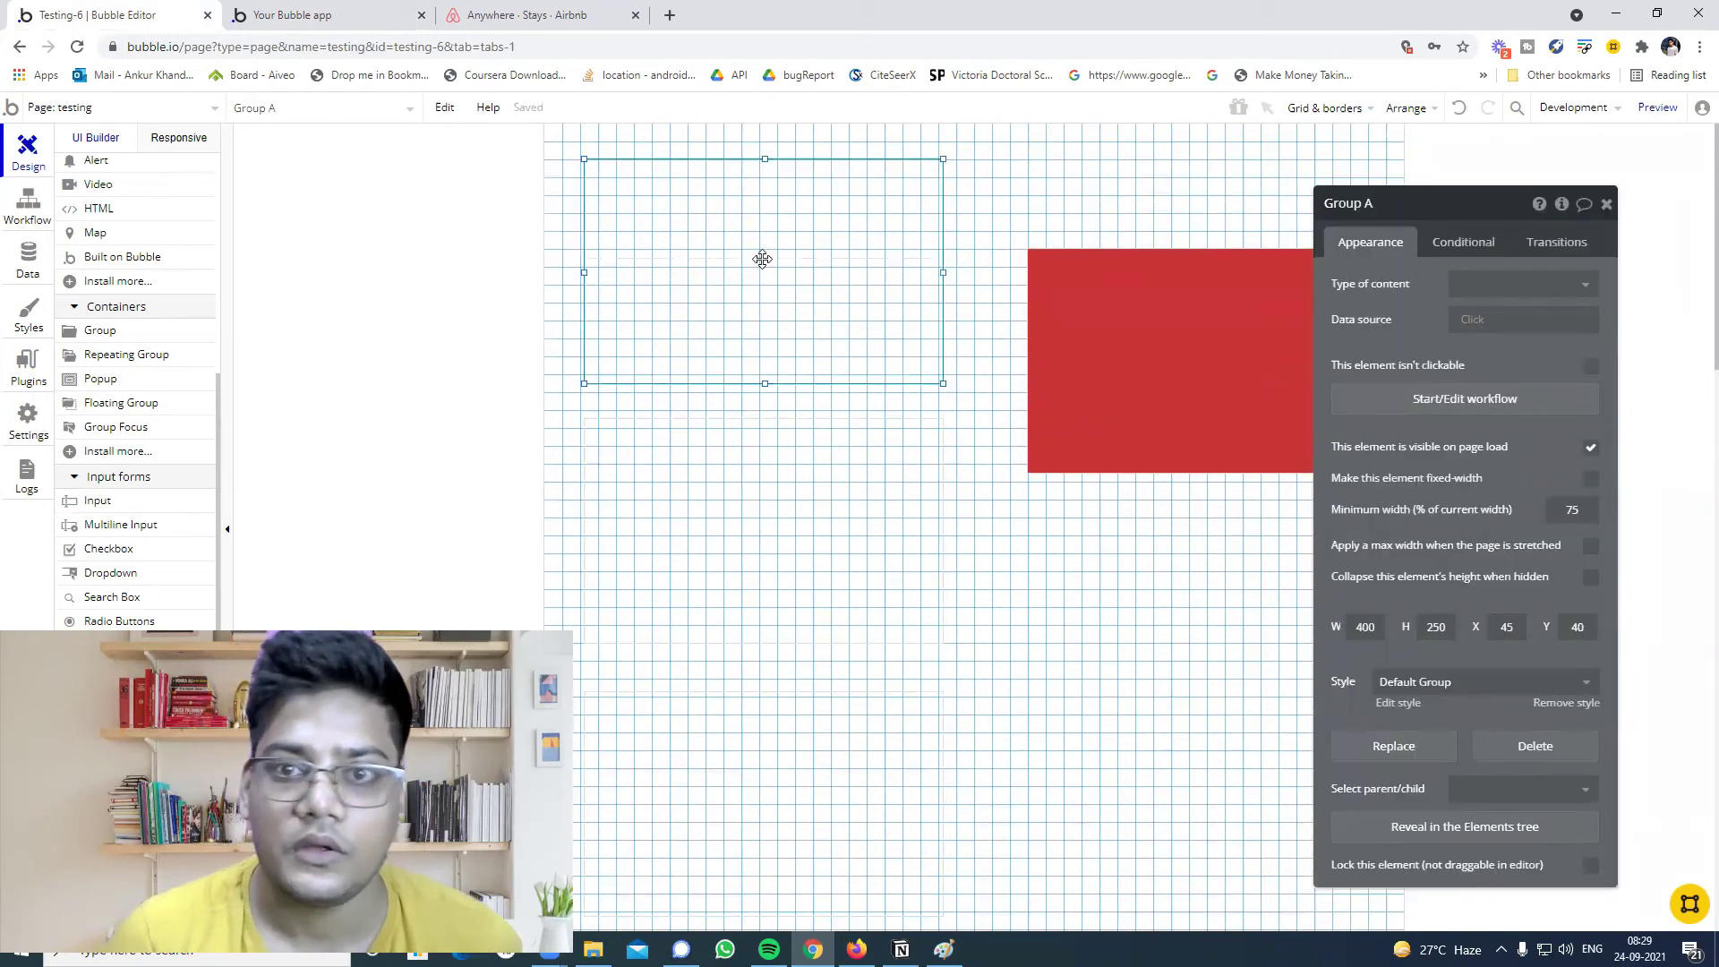
click(1565, 705)
scroll(1550, 683, down, 2)
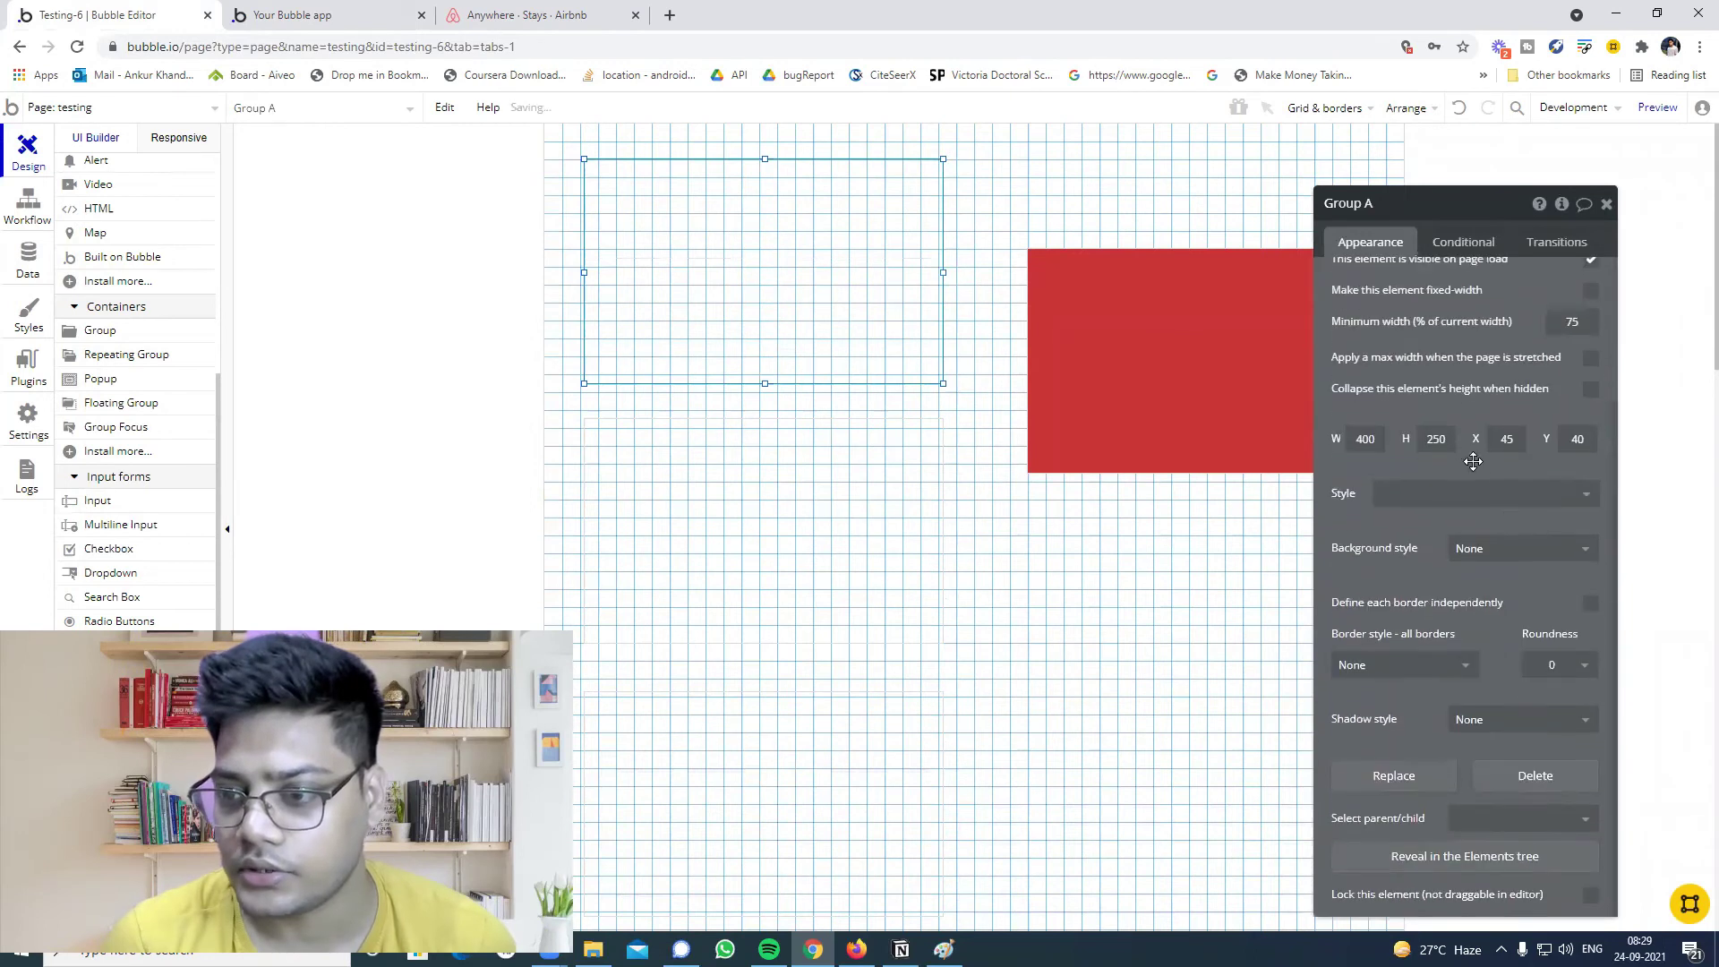
click(1502, 559)
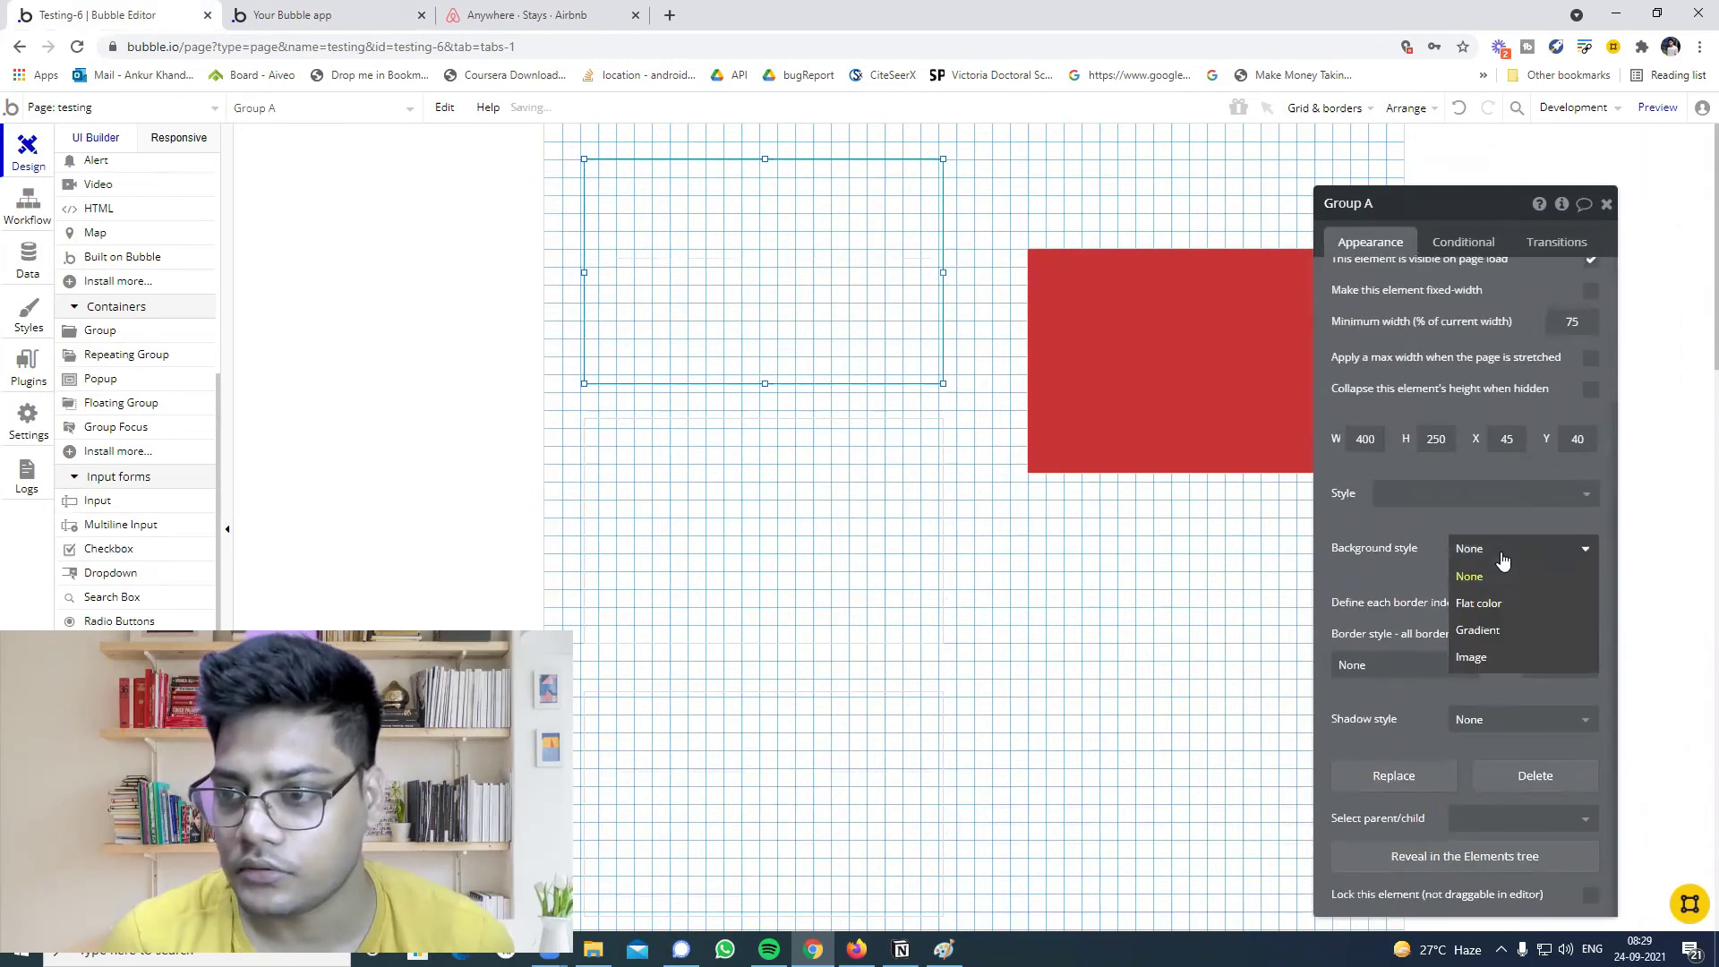
click(1489, 606)
click(1482, 588)
click(1556, 661)
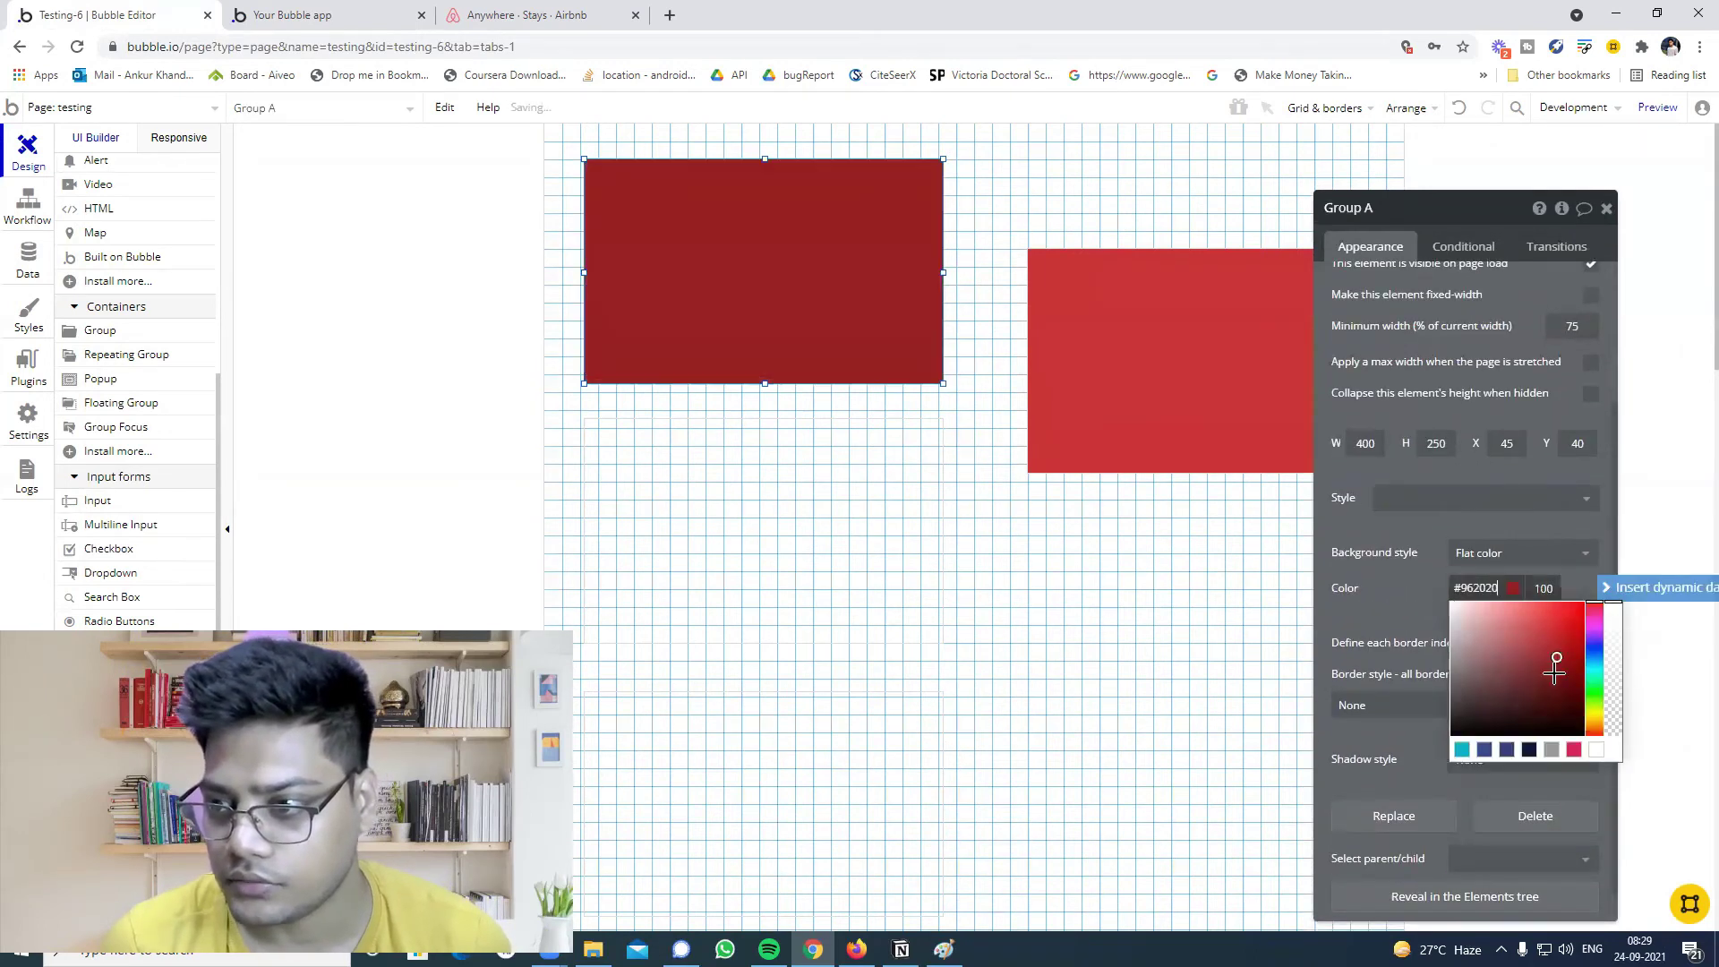
Replace the middle group's default style with Group - Border.
scroll(848, 537, down, 2)
click(851, 528)
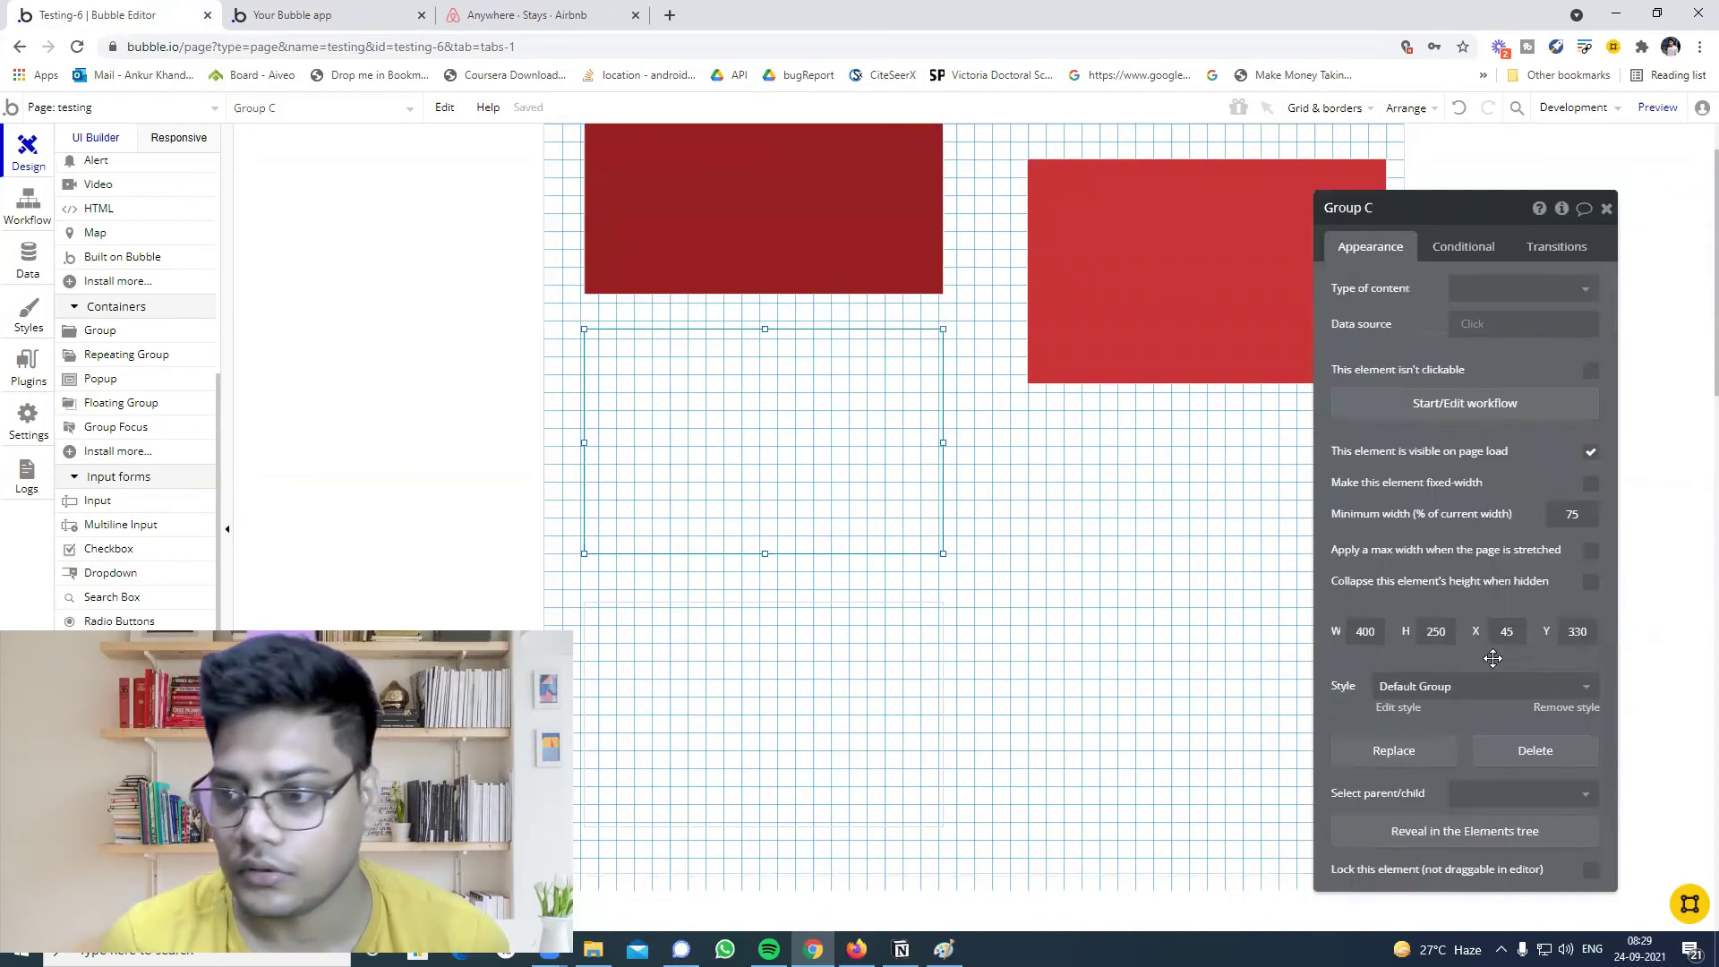
click(1547, 706)
scroll(1527, 662, down, 3)
click(1483, 503)
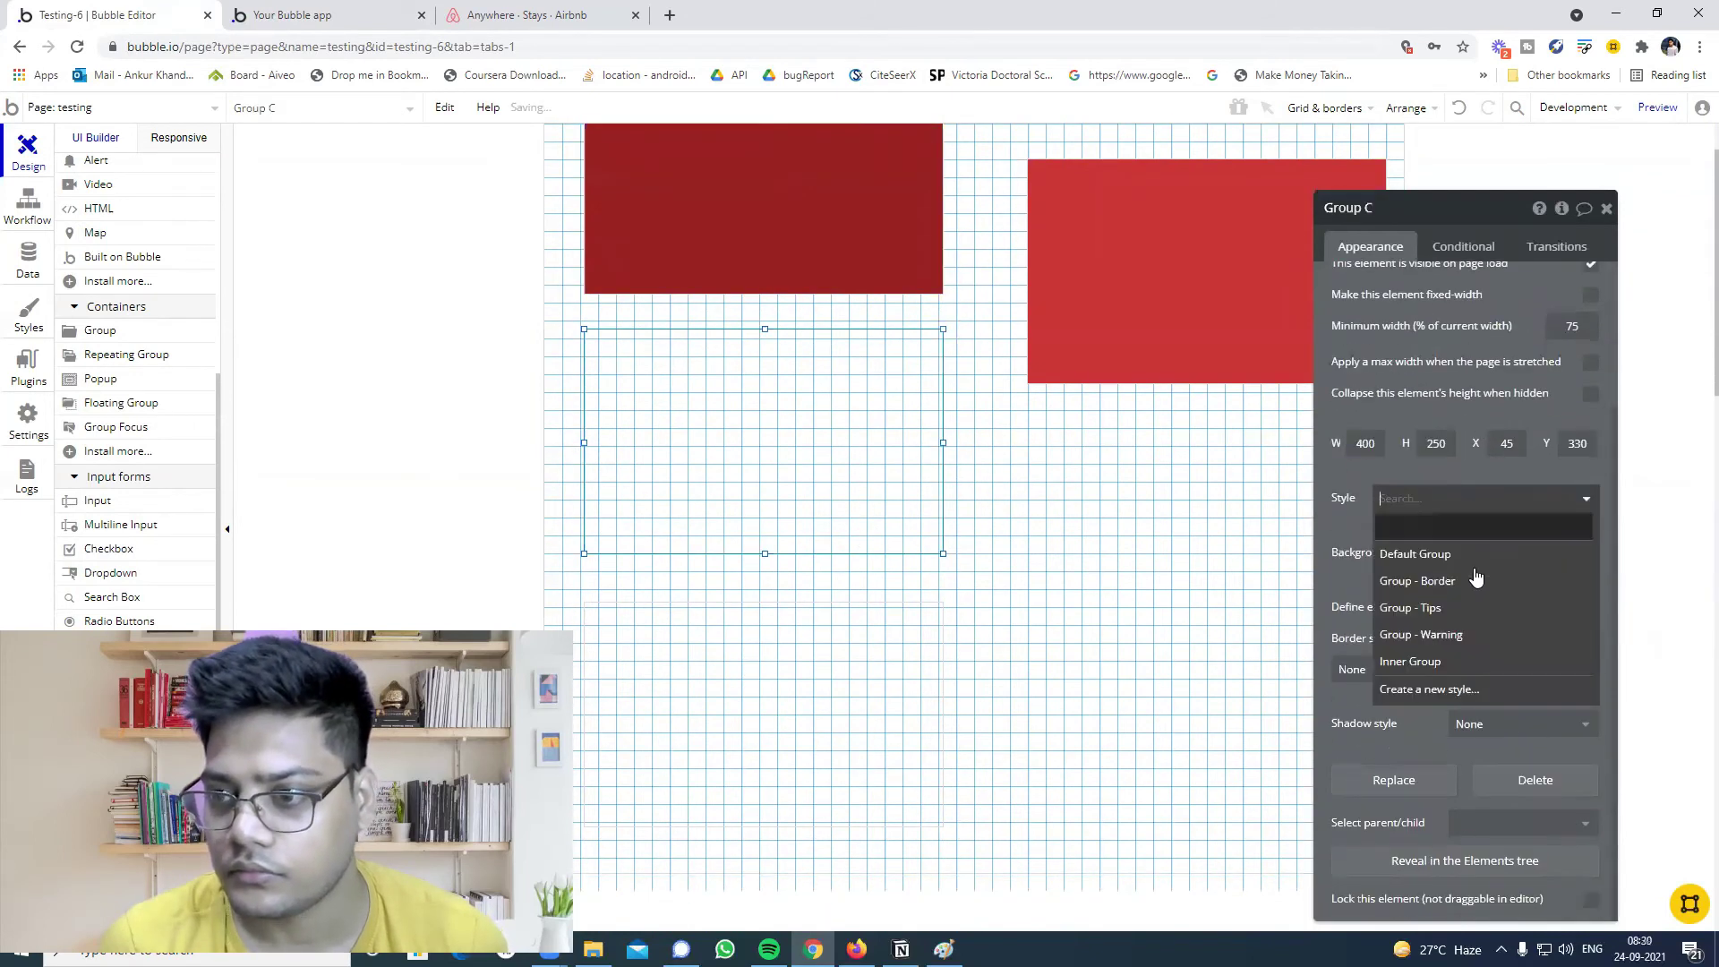
click(1419, 582)
Apply the Group - Warning style to the lowest group on the page.
scroll(841, 567, down, 3)
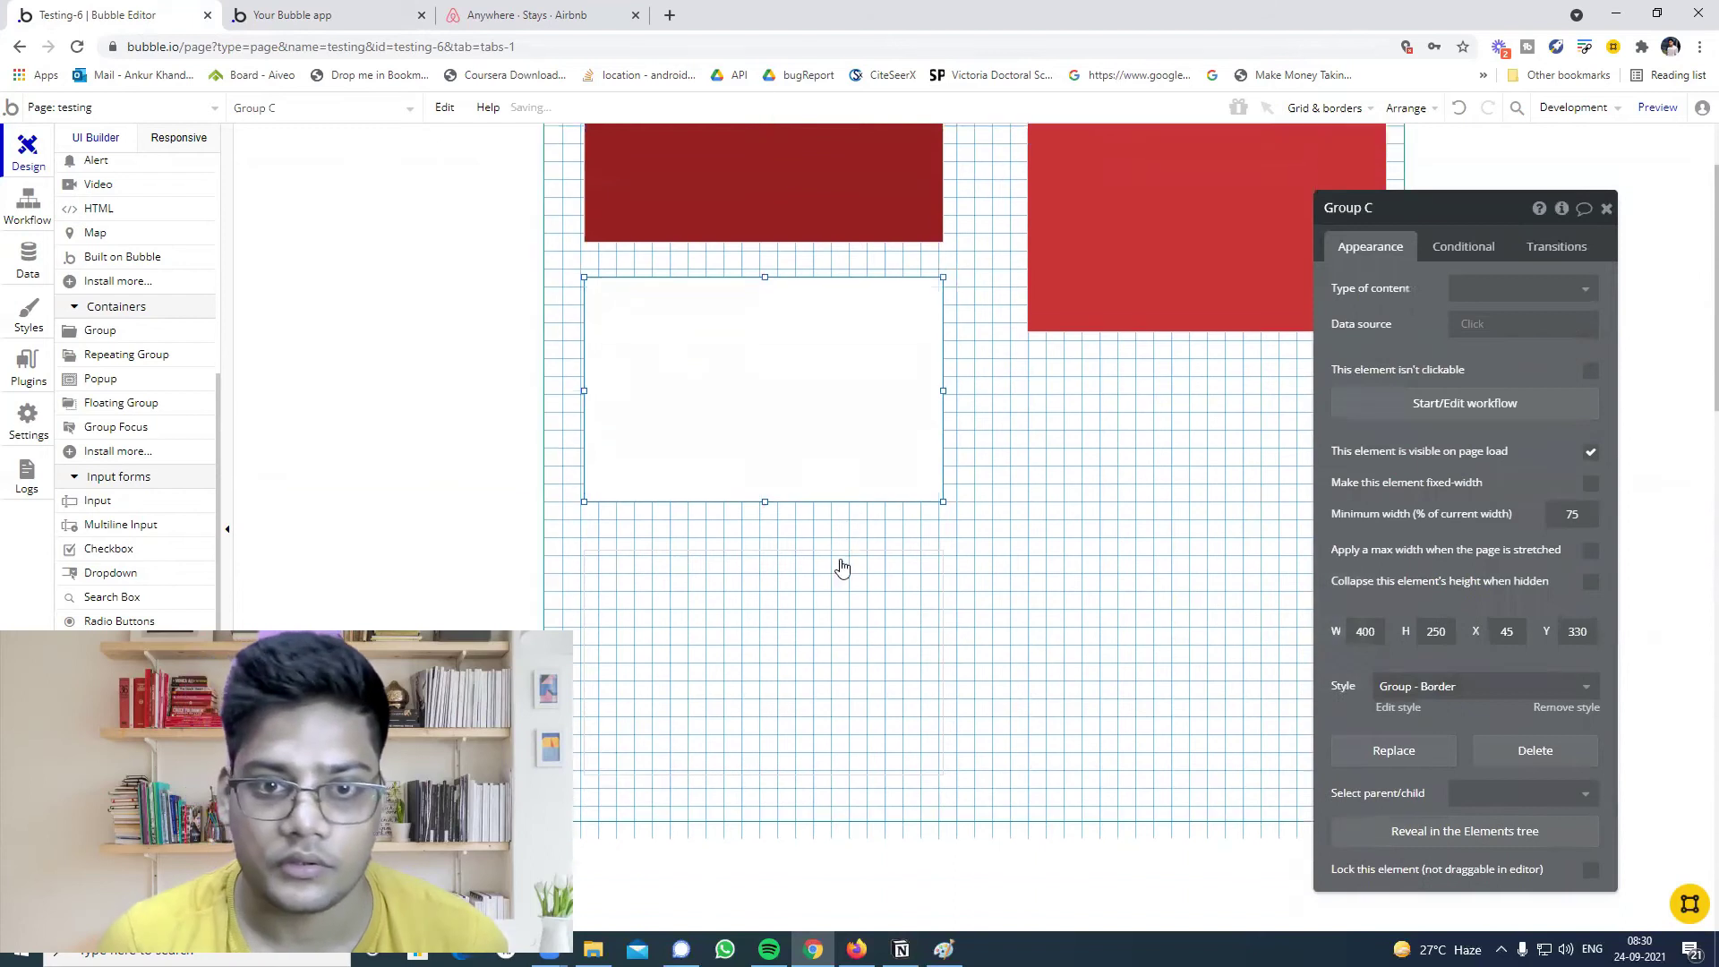
click(810, 465)
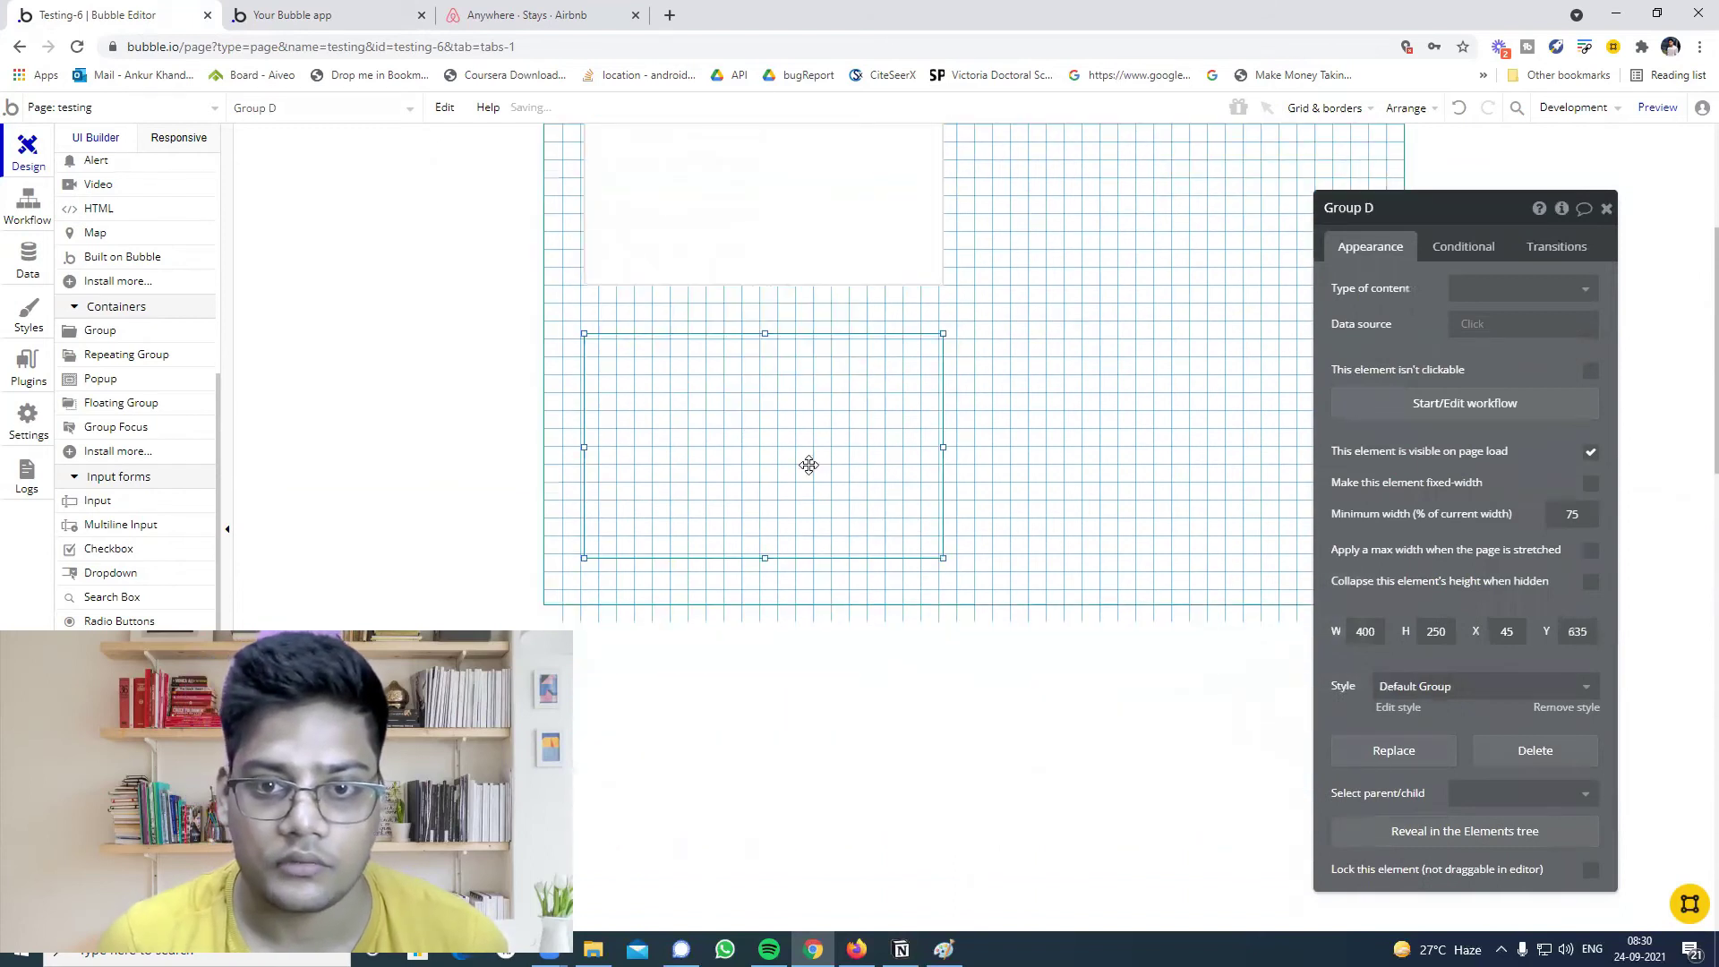
click(1563, 686)
click(1423, 822)
Change the middle group's style to Group - Tips and check the running page.
scroll(778, 460, up, 3)
click(734, 475)
click(1450, 688)
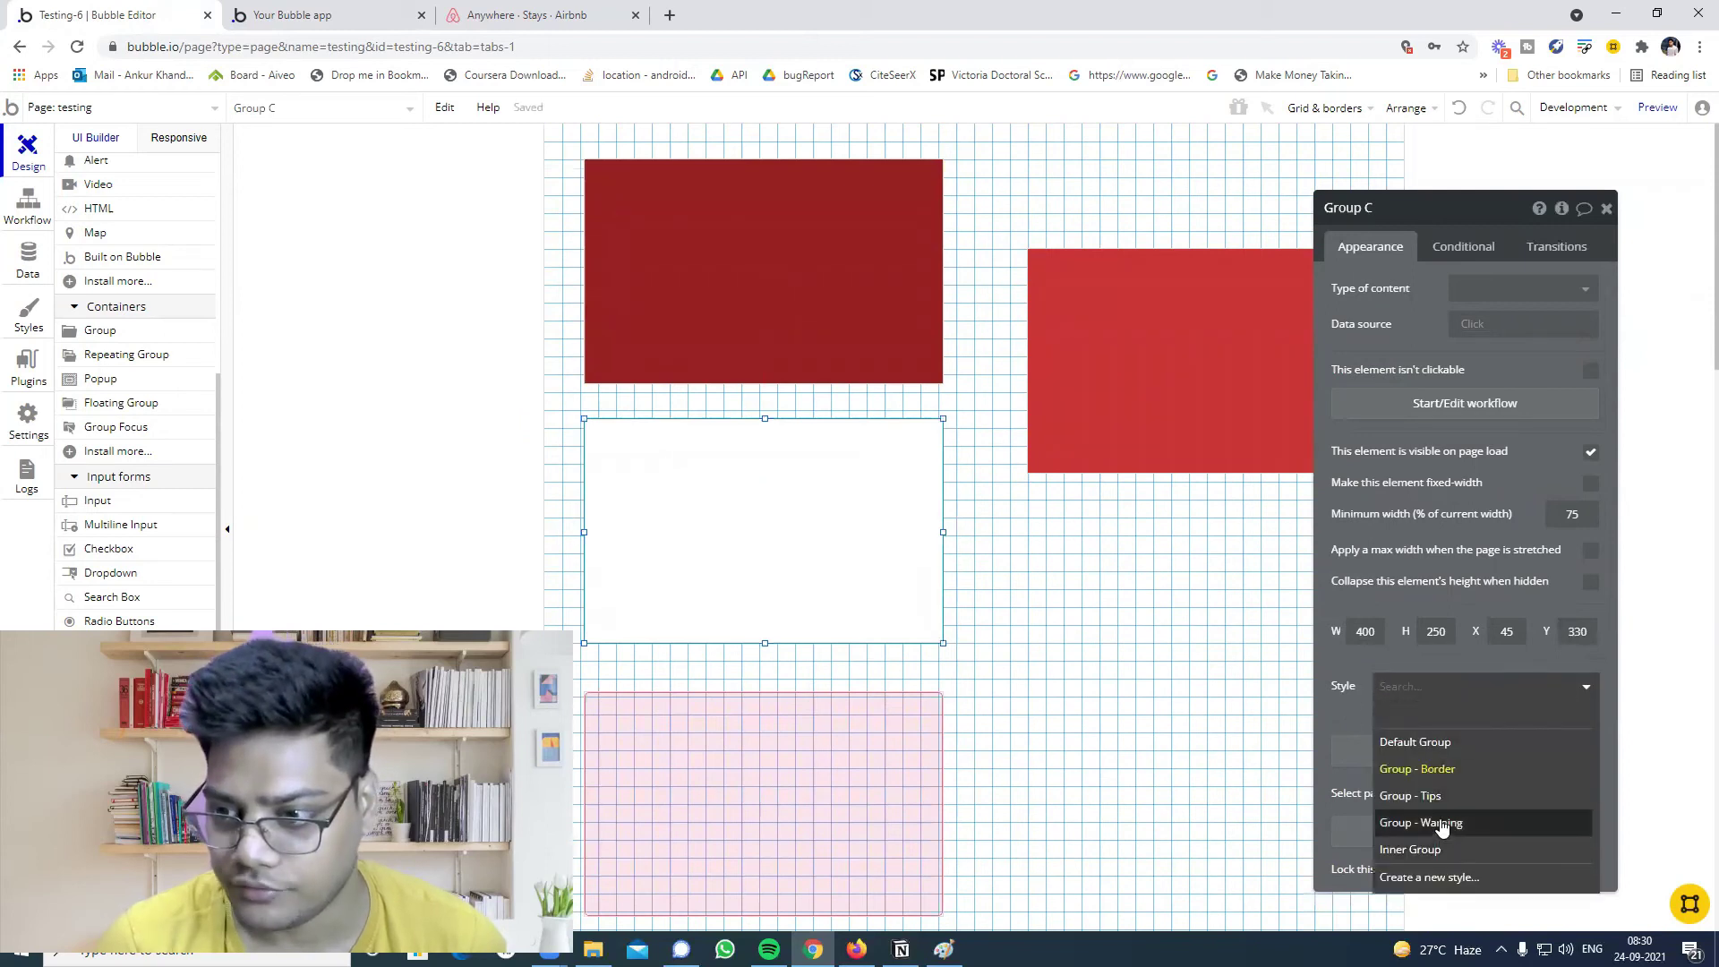
click(1442, 799)
click(702, 273)
click(292, 14)
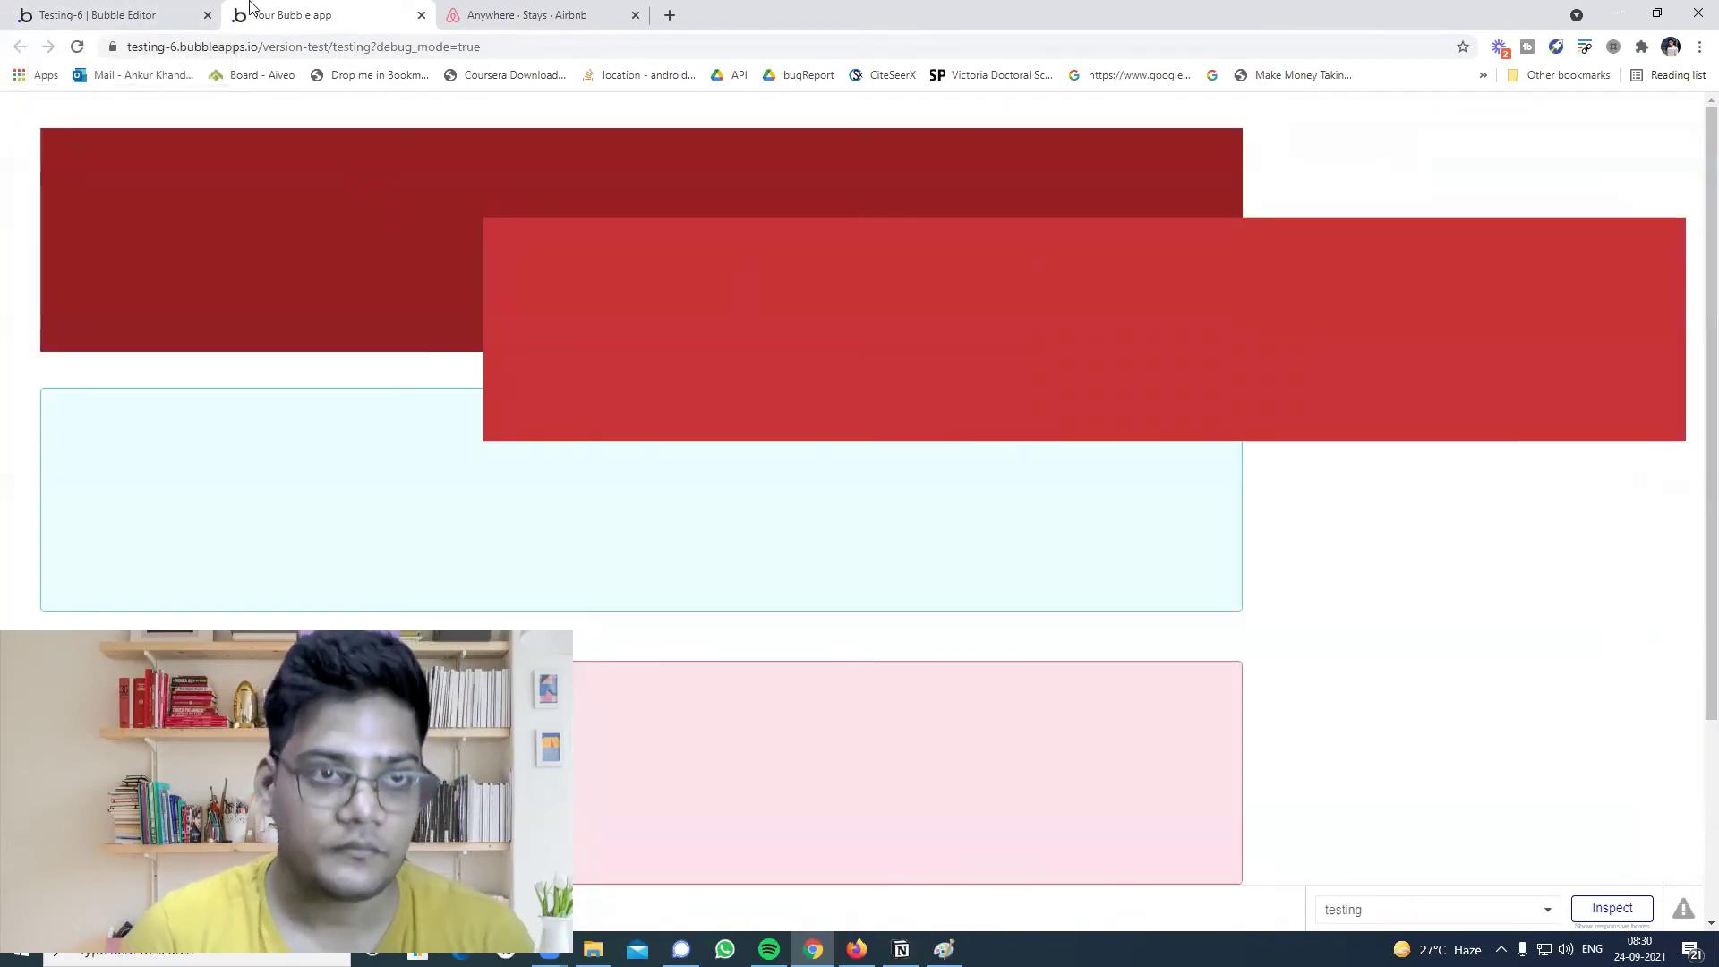
Apply a maximum width to the floating group for when the page is stretched, and reload the preview.
click(90, 15)
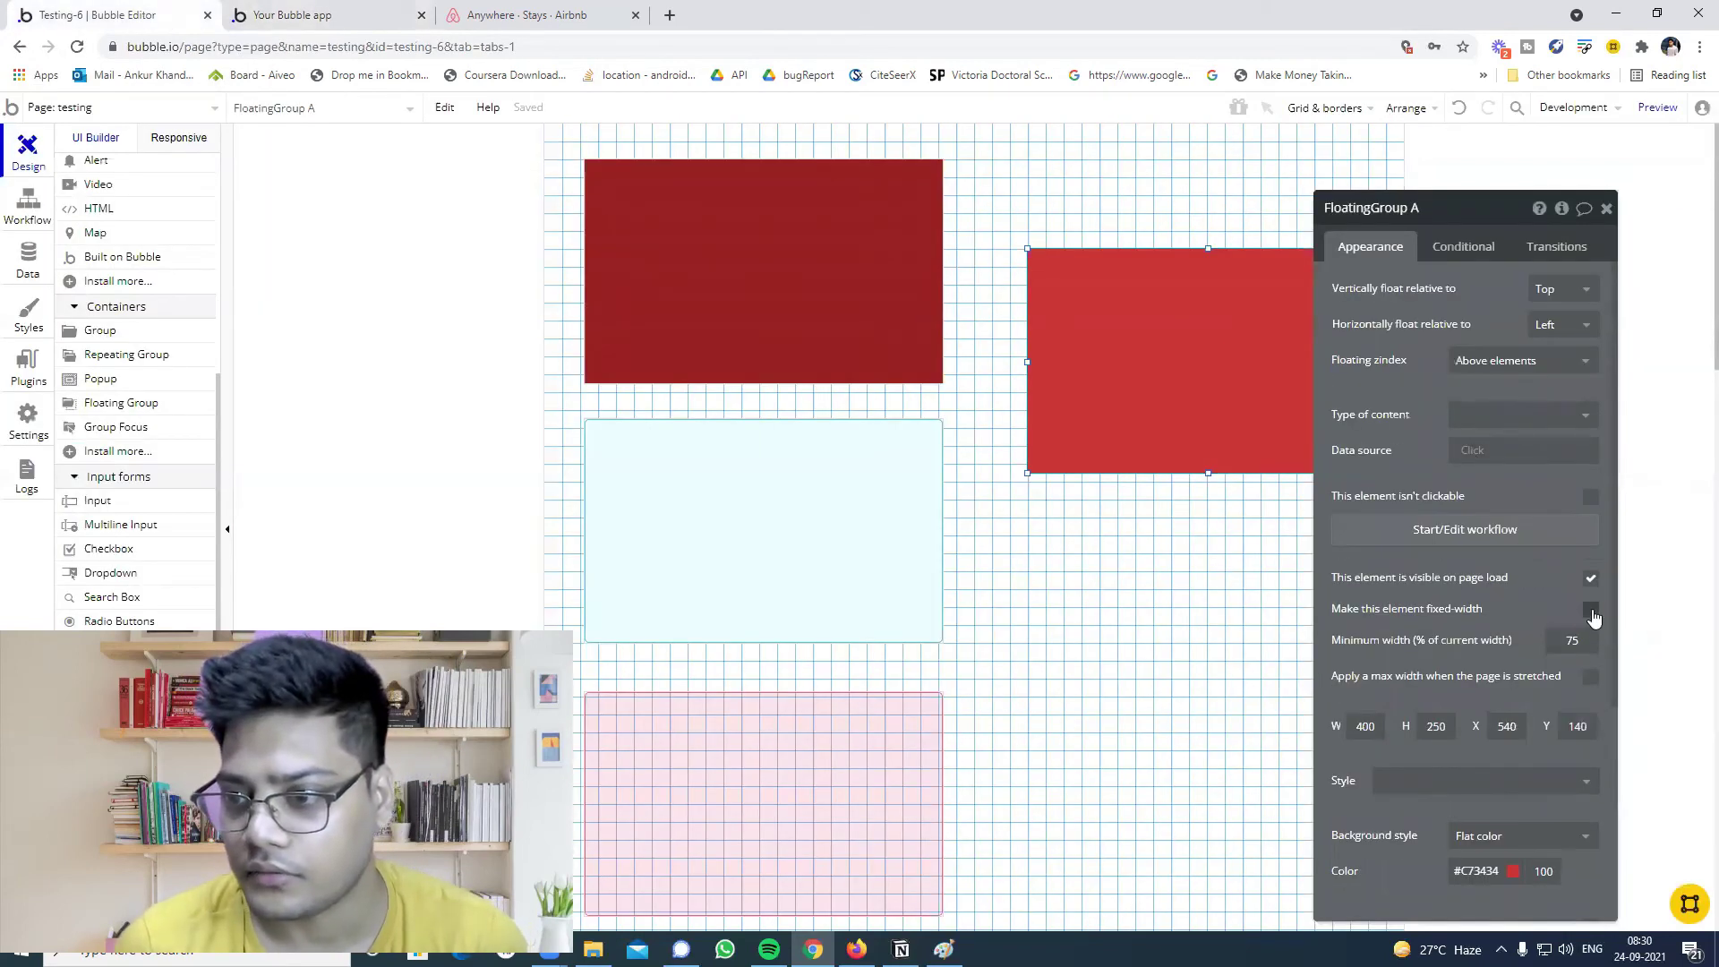
click(1590, 678)
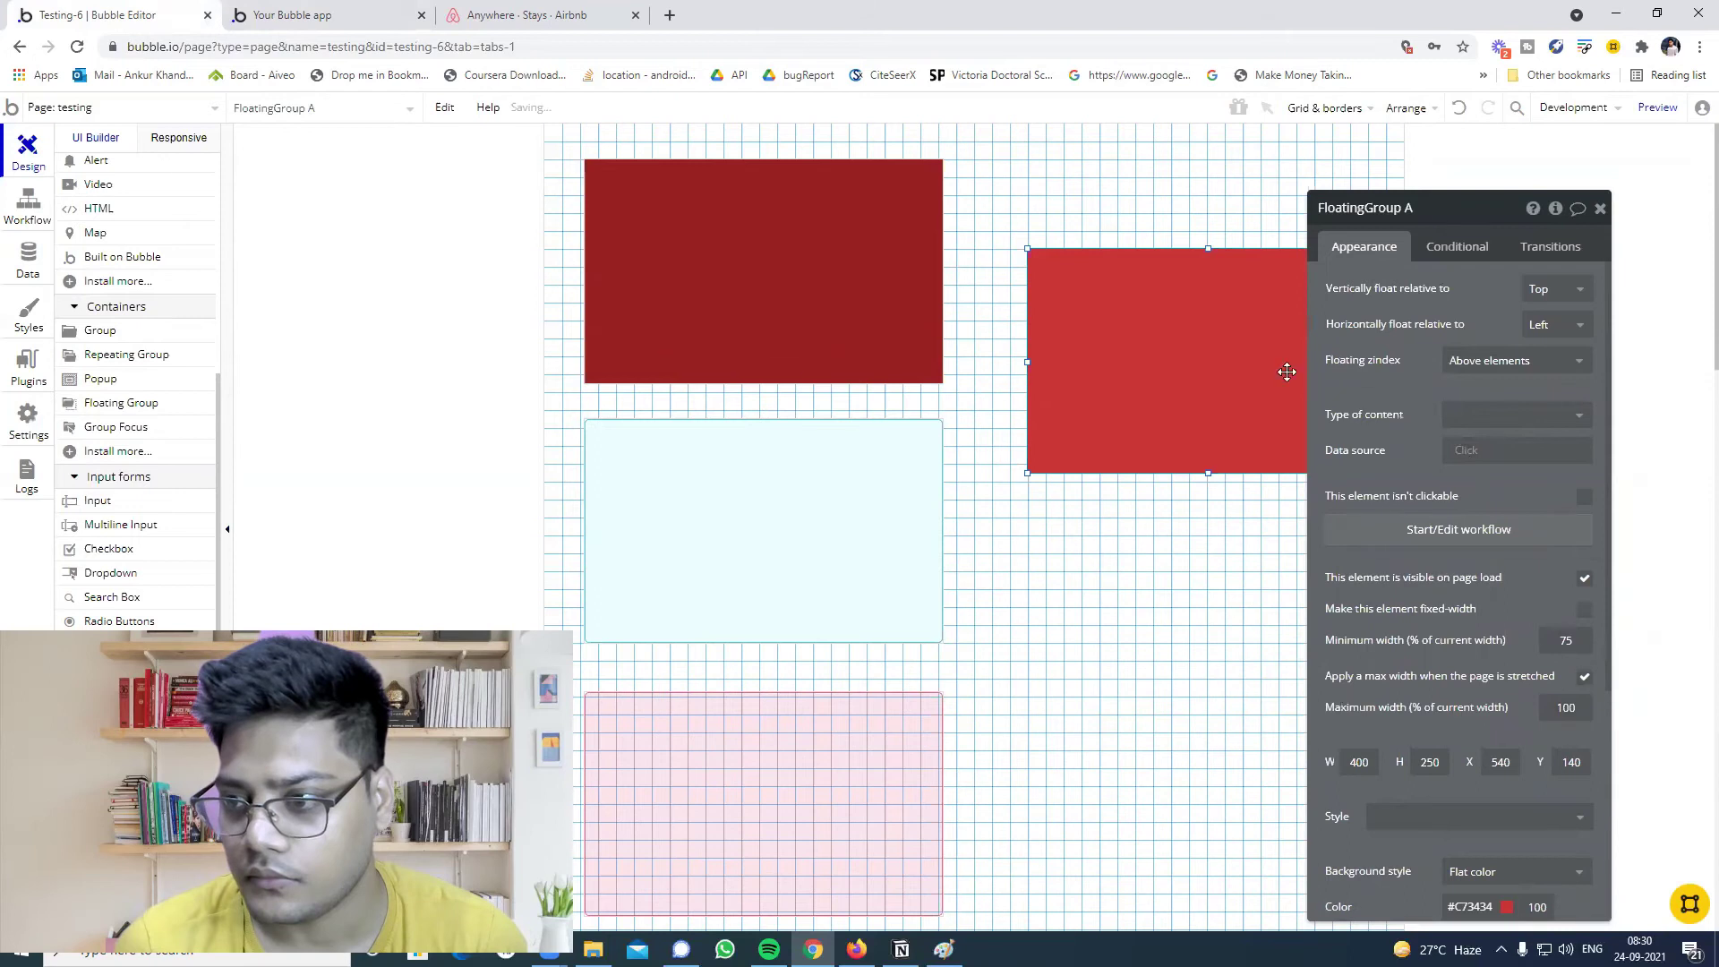
click(341, 14)
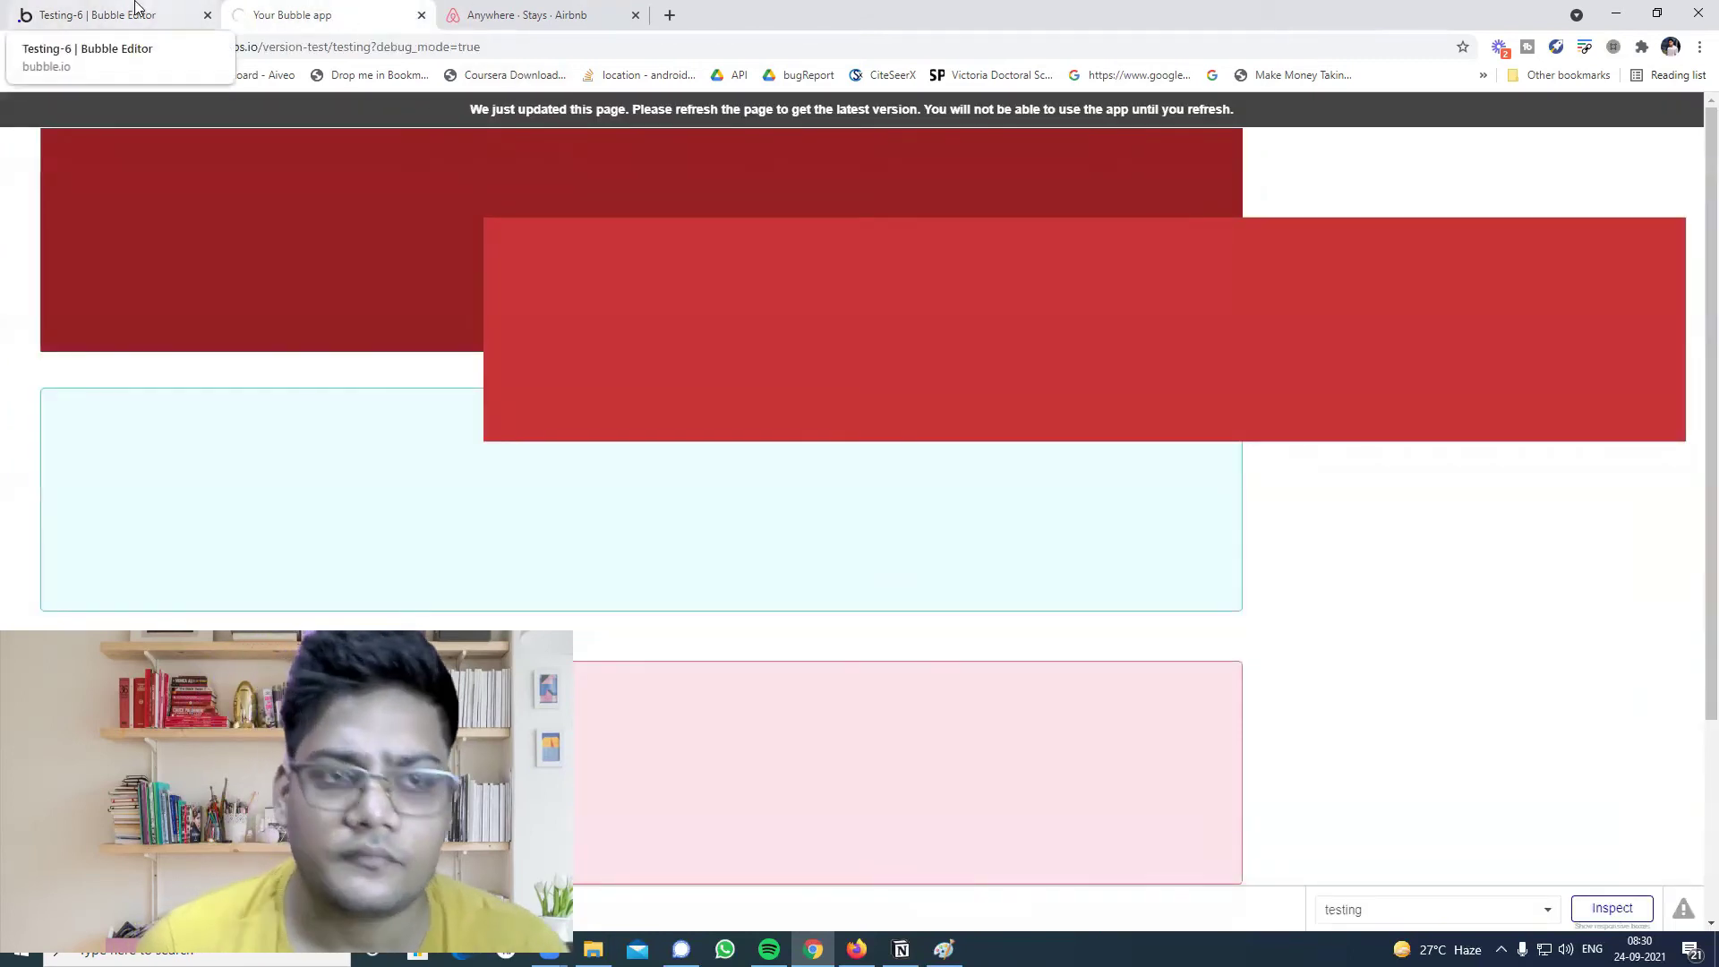
key(F5)
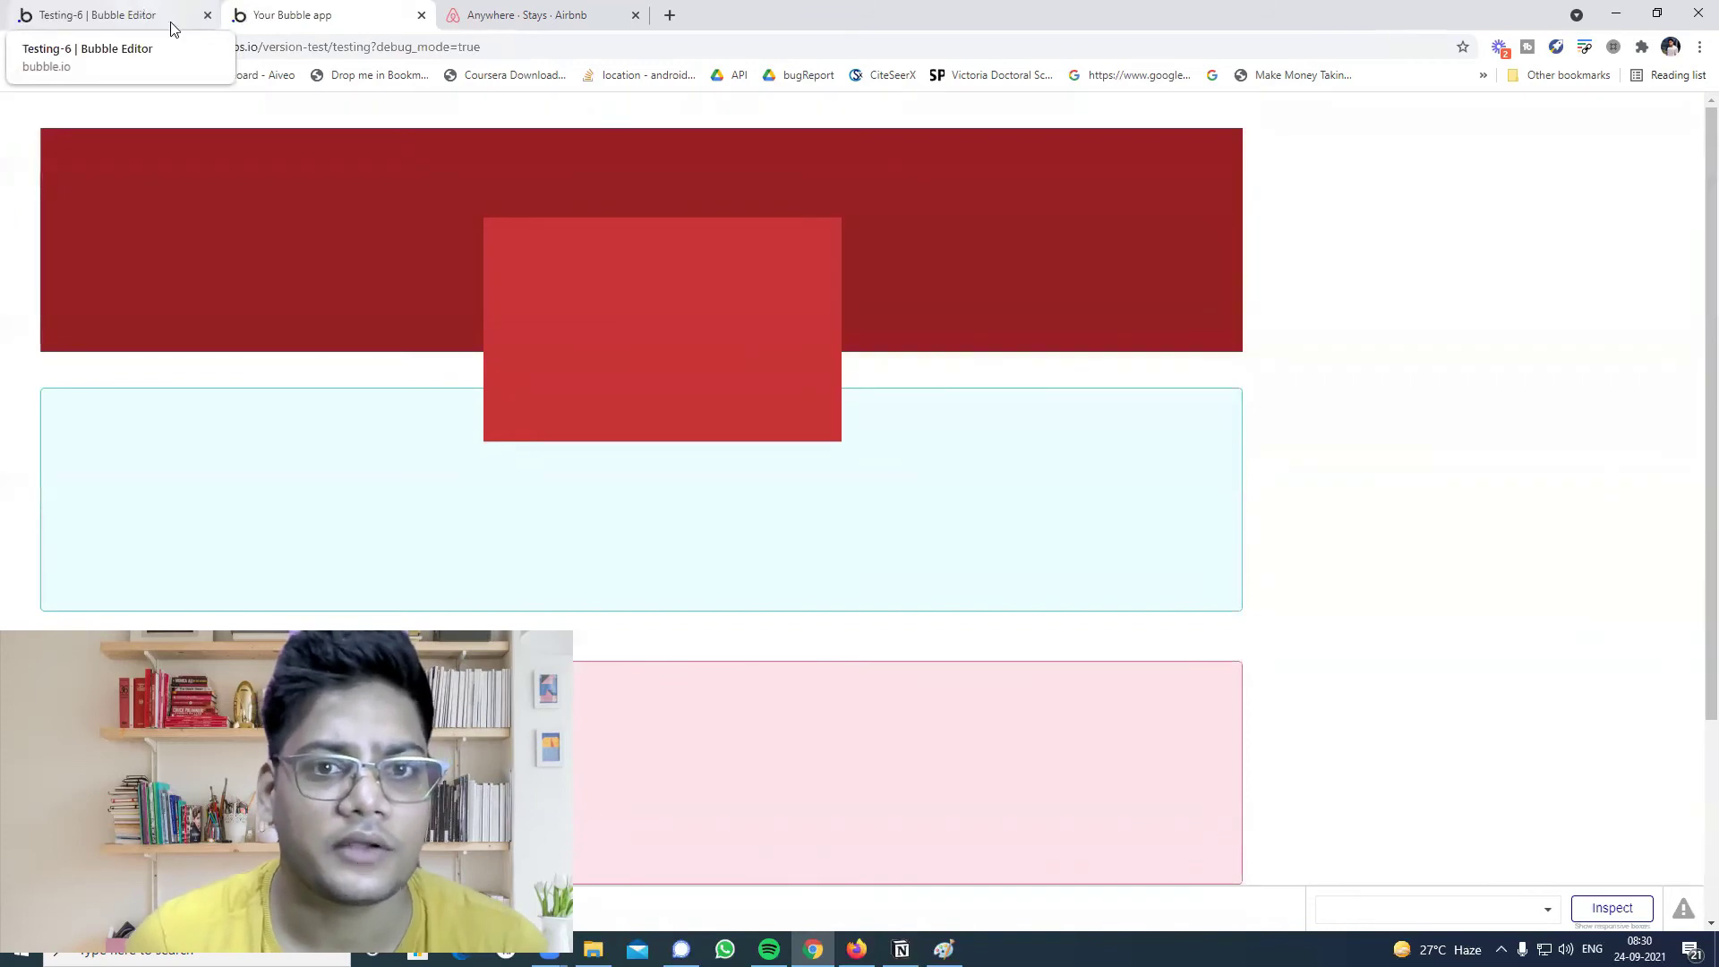
Examine how the floating group behaves over the wide stacked groups while the preview page scrolls.
click(158, 9)
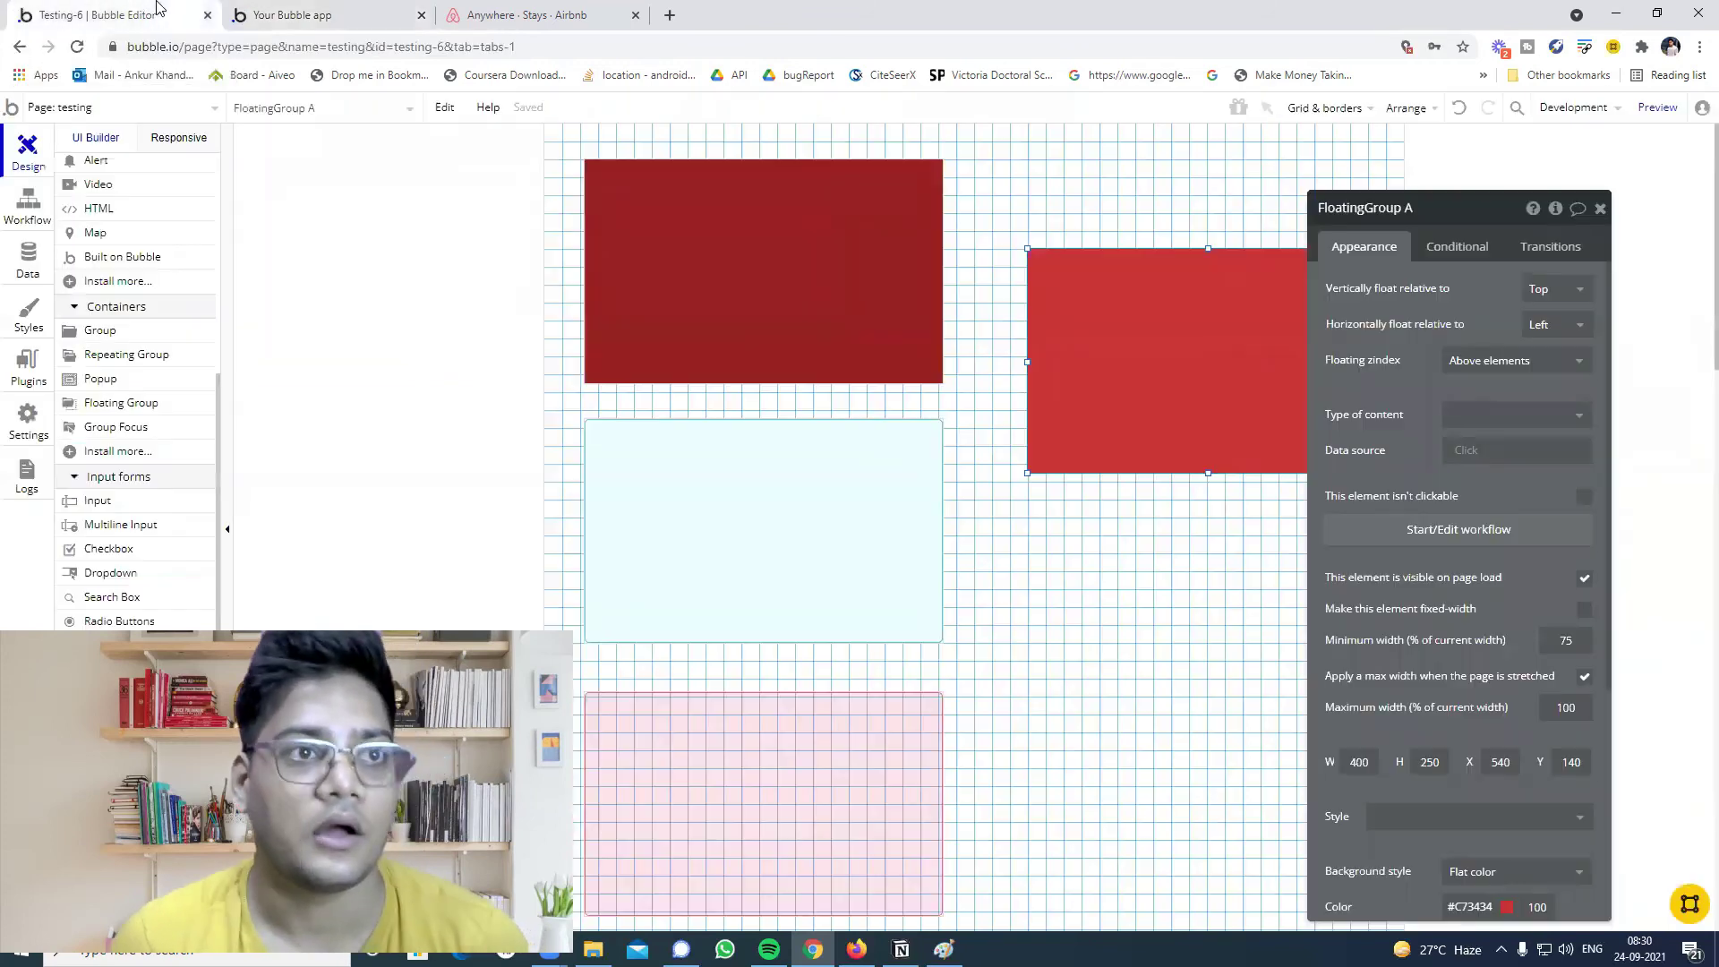
click(787, 276)
key(ctrl+Tab)
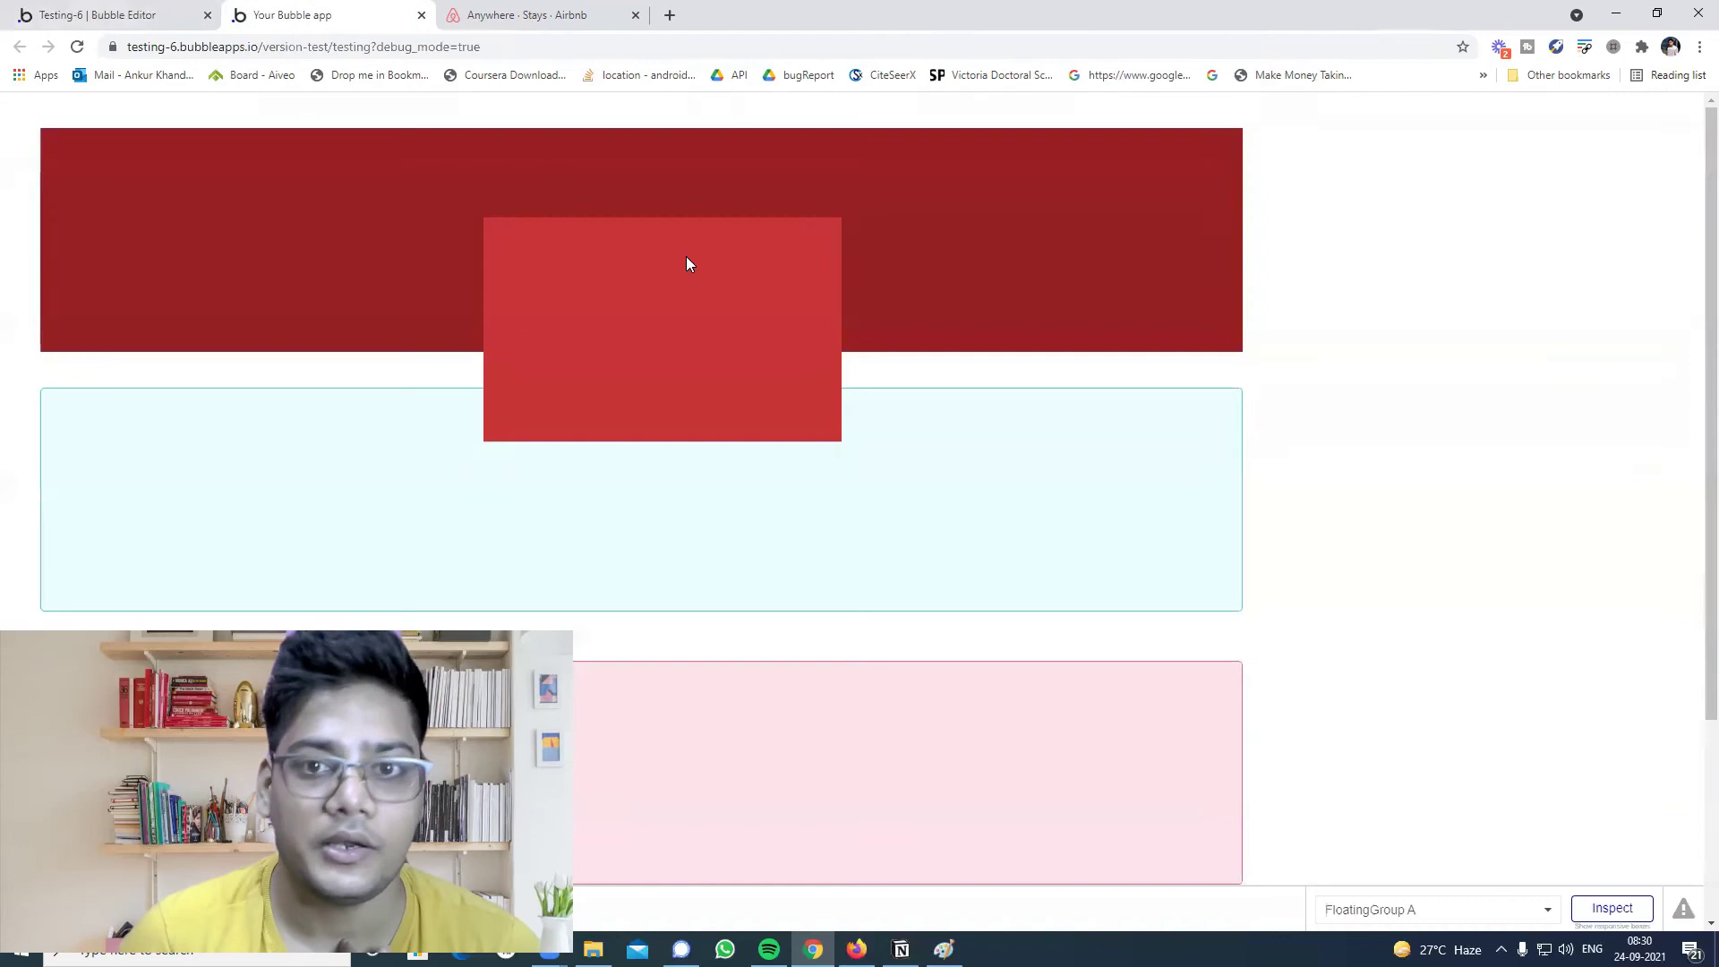
scroll(689, 263, down, 3)
scroll(690, 264, up, 3)
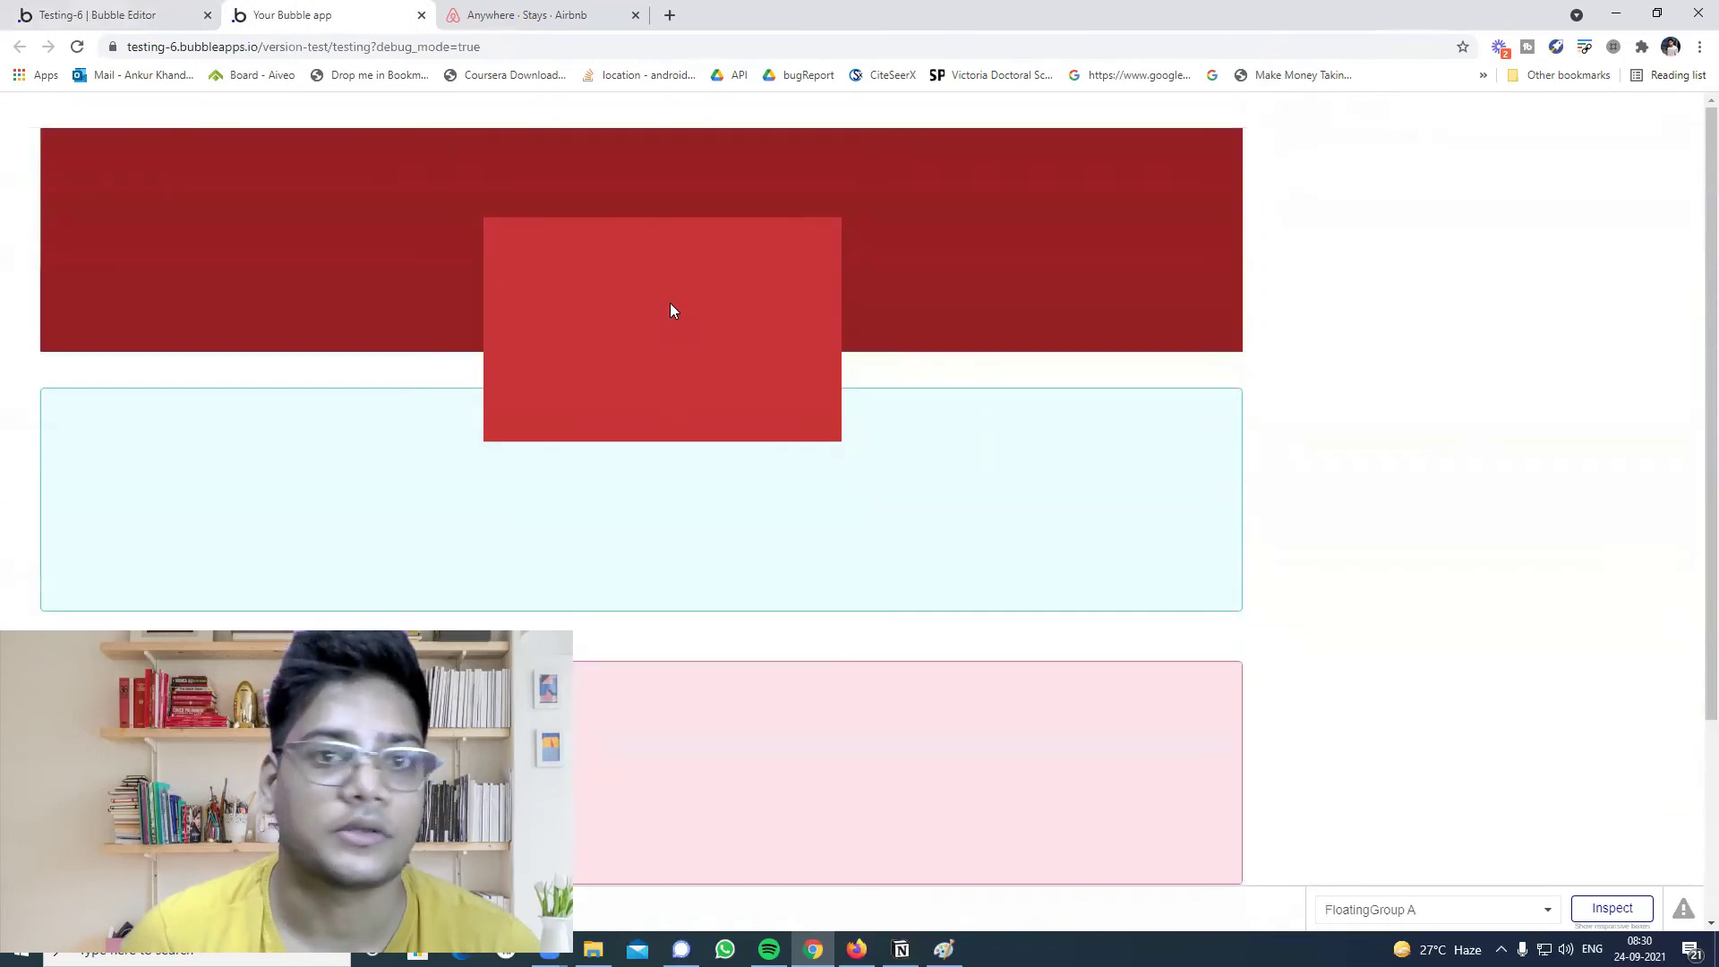
scroll(526, 322, down, 3)
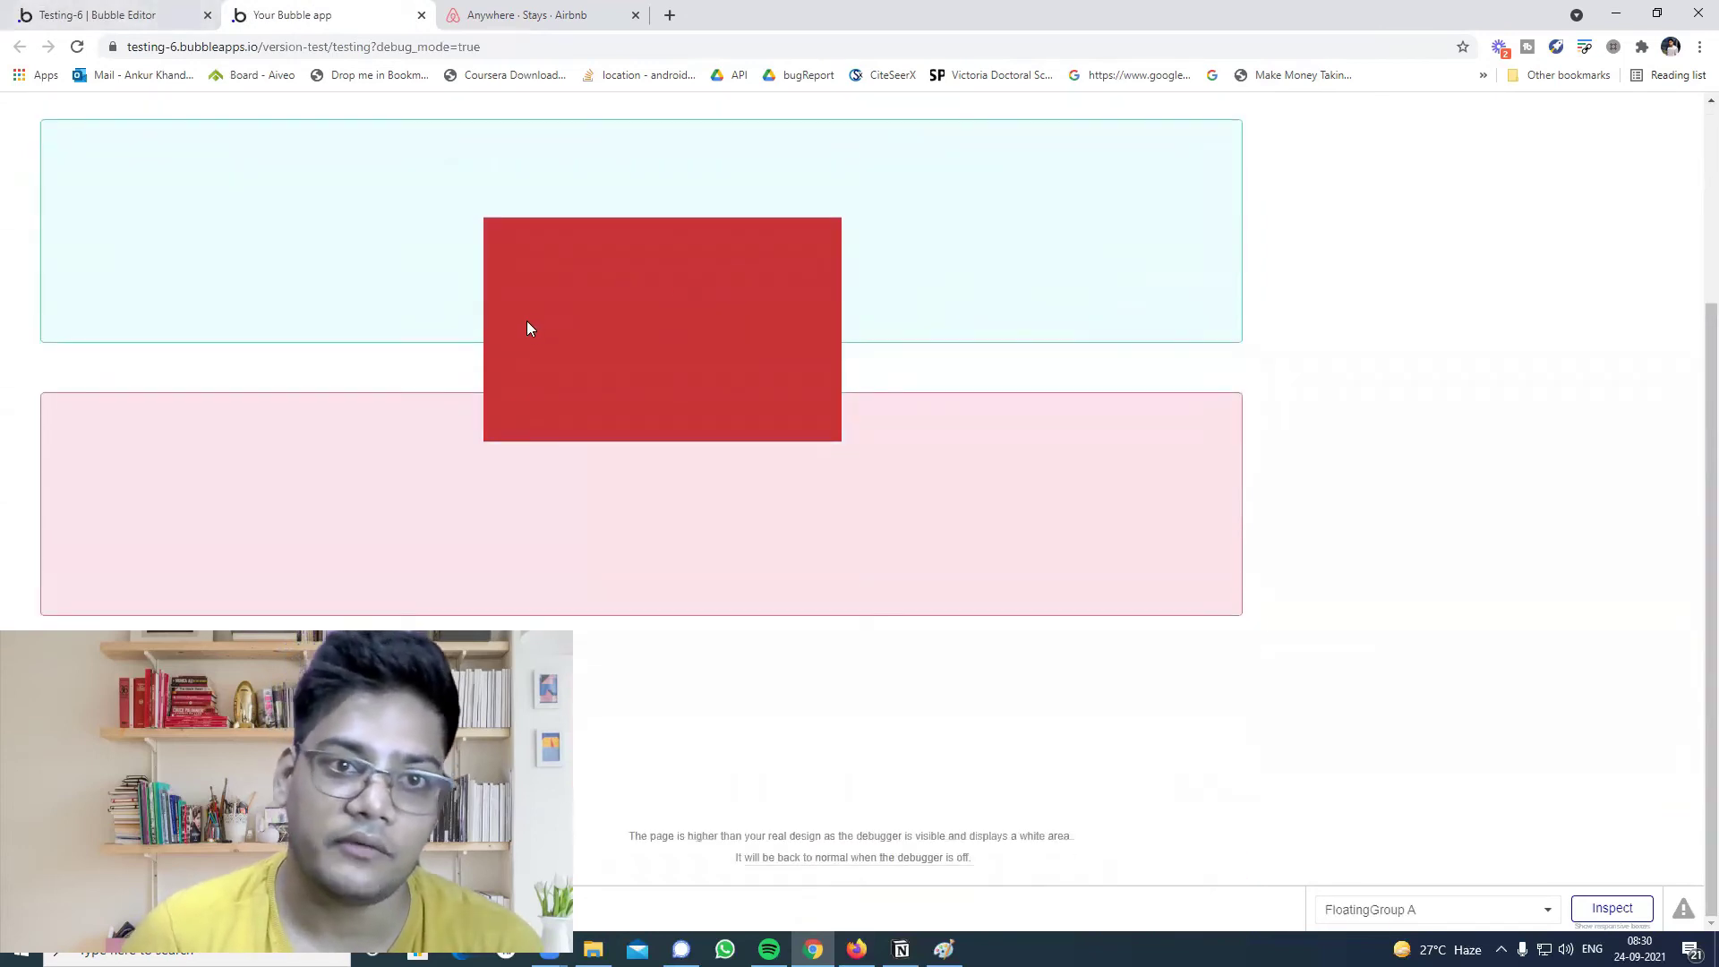
scroll(537, 349, up, 3)
scroll(540, 355, down, 3)
scroll(541, 354, up, 3)
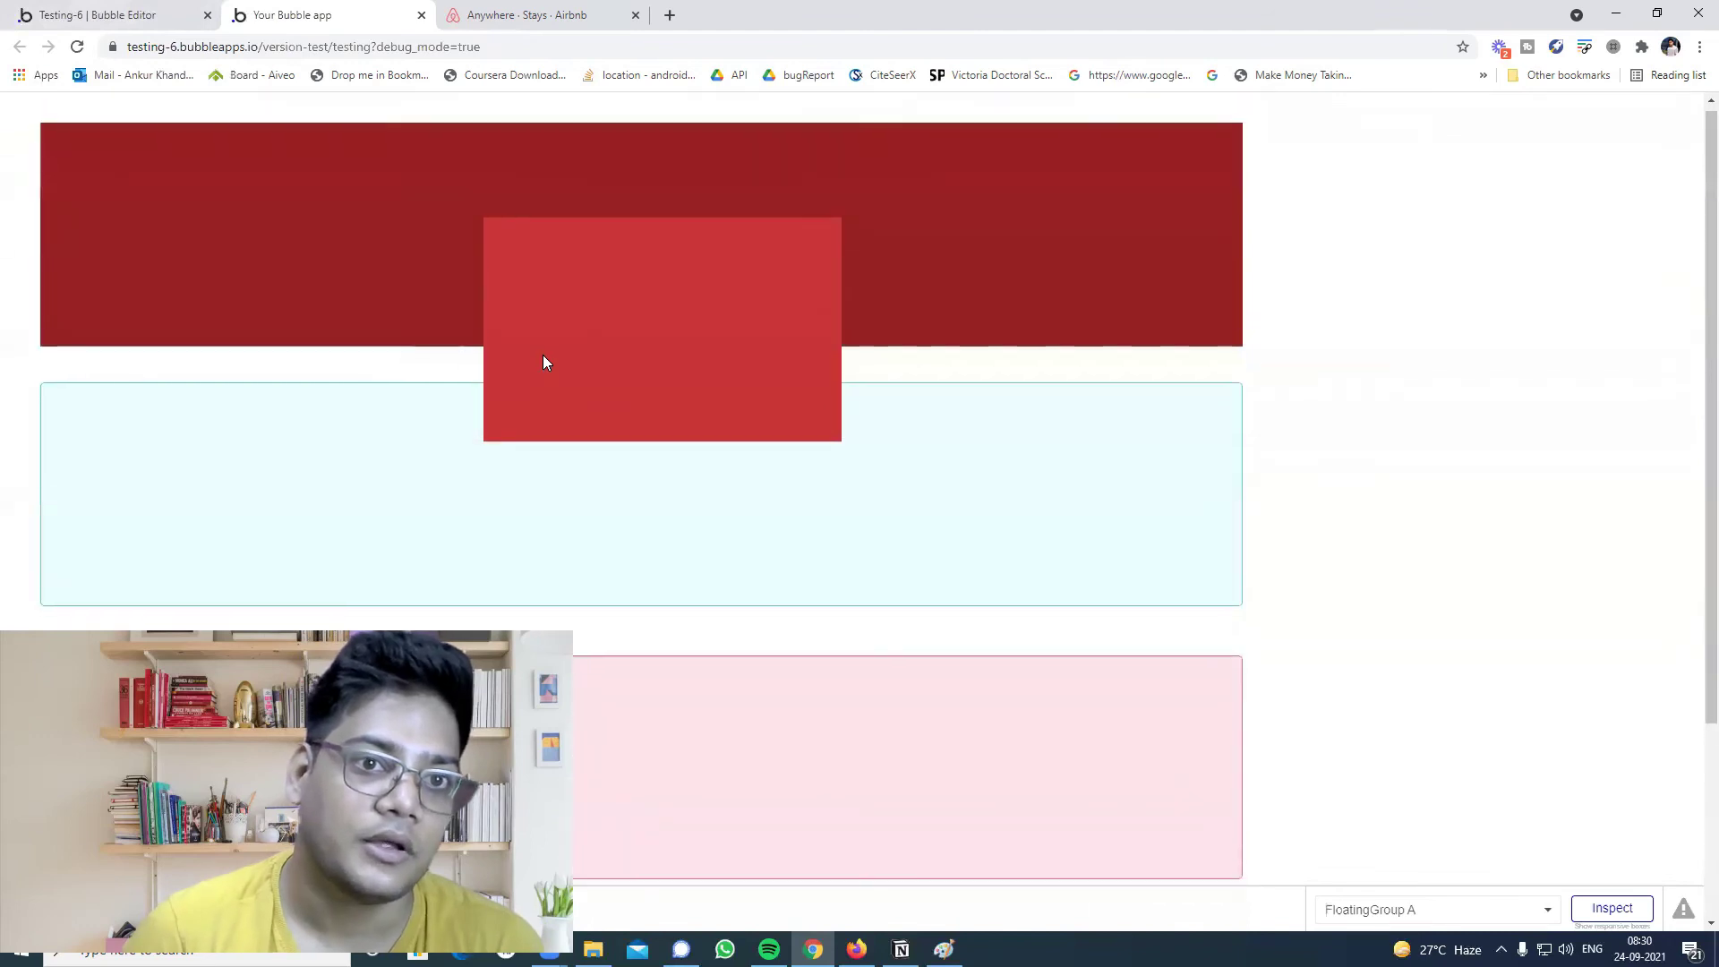
scroll(543, 354, down, 3)
scroll(542, 354, up, 3)
scroll(543, 354, down, 3)
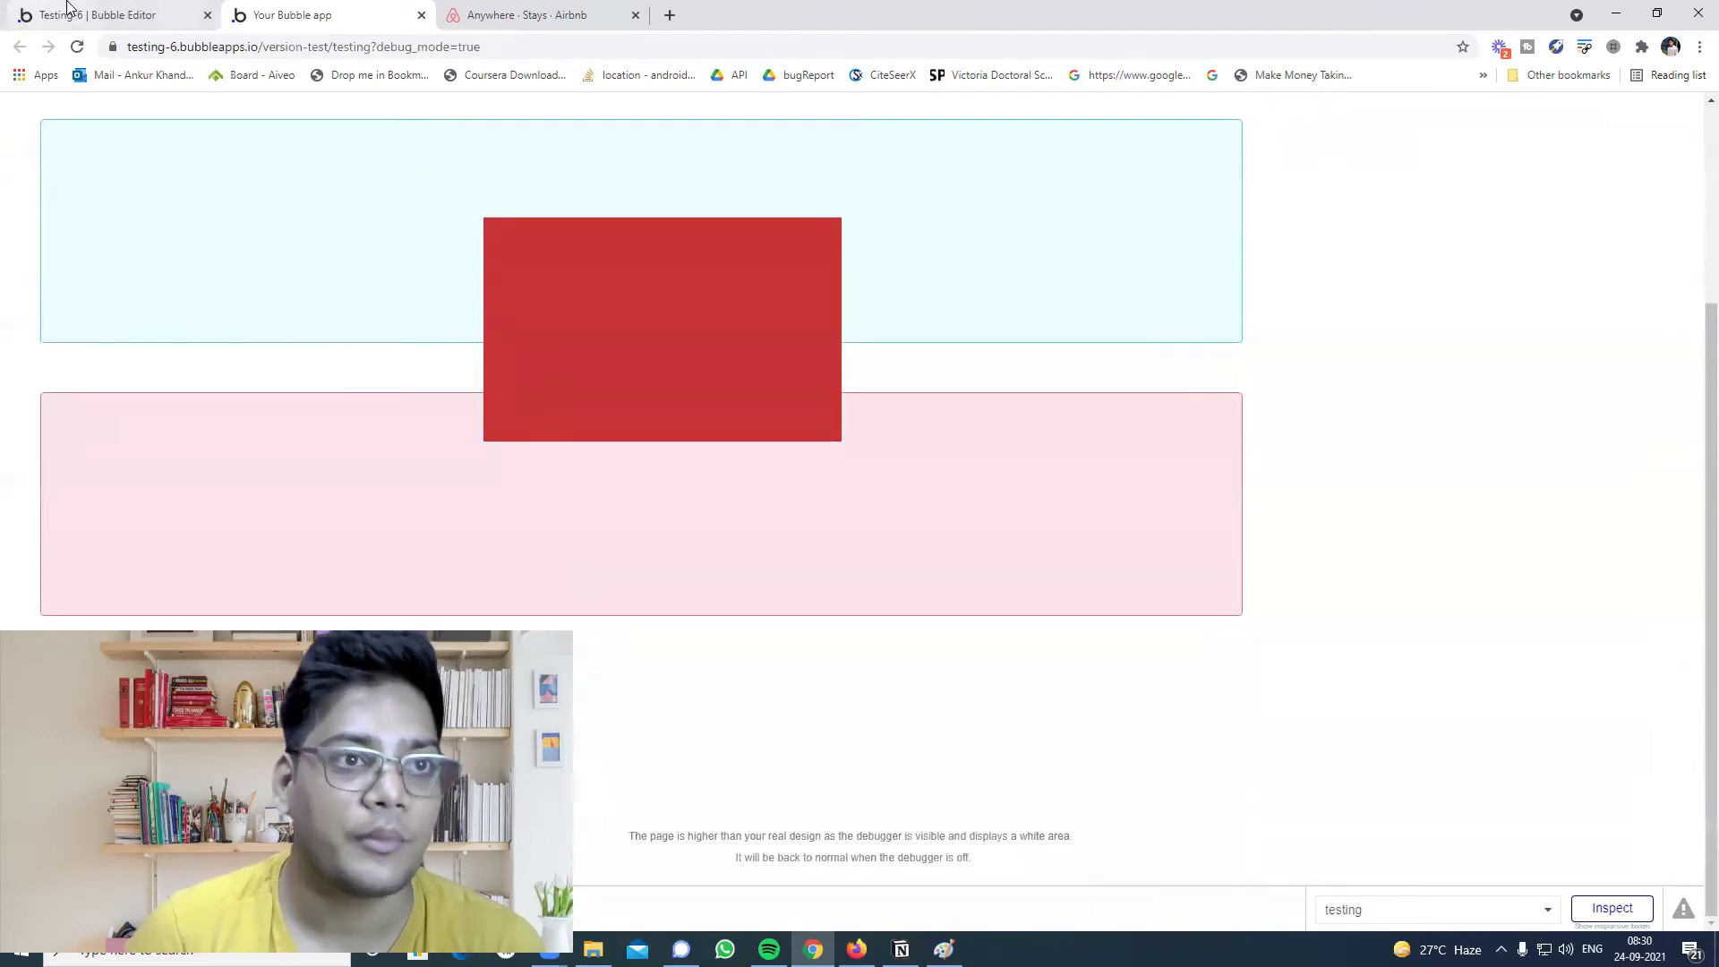
Apply a maximum width on stretched pages to each of the three stacked groups and return to the preview.
click(67, 11)
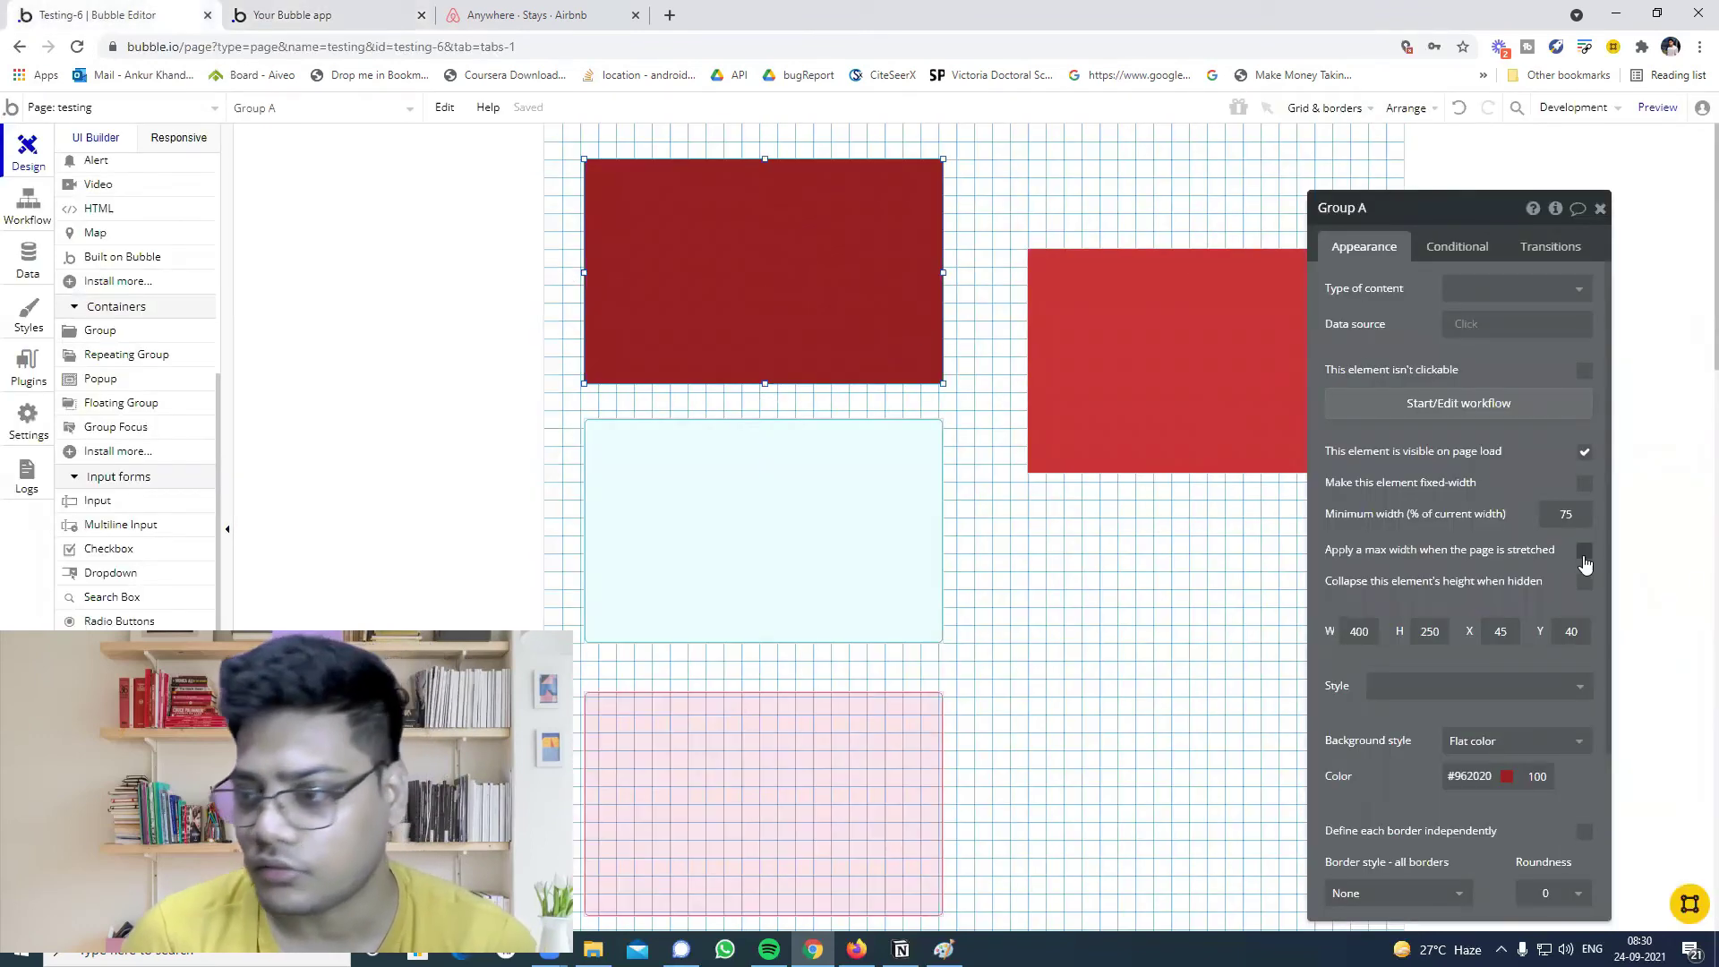
click(863, 492)
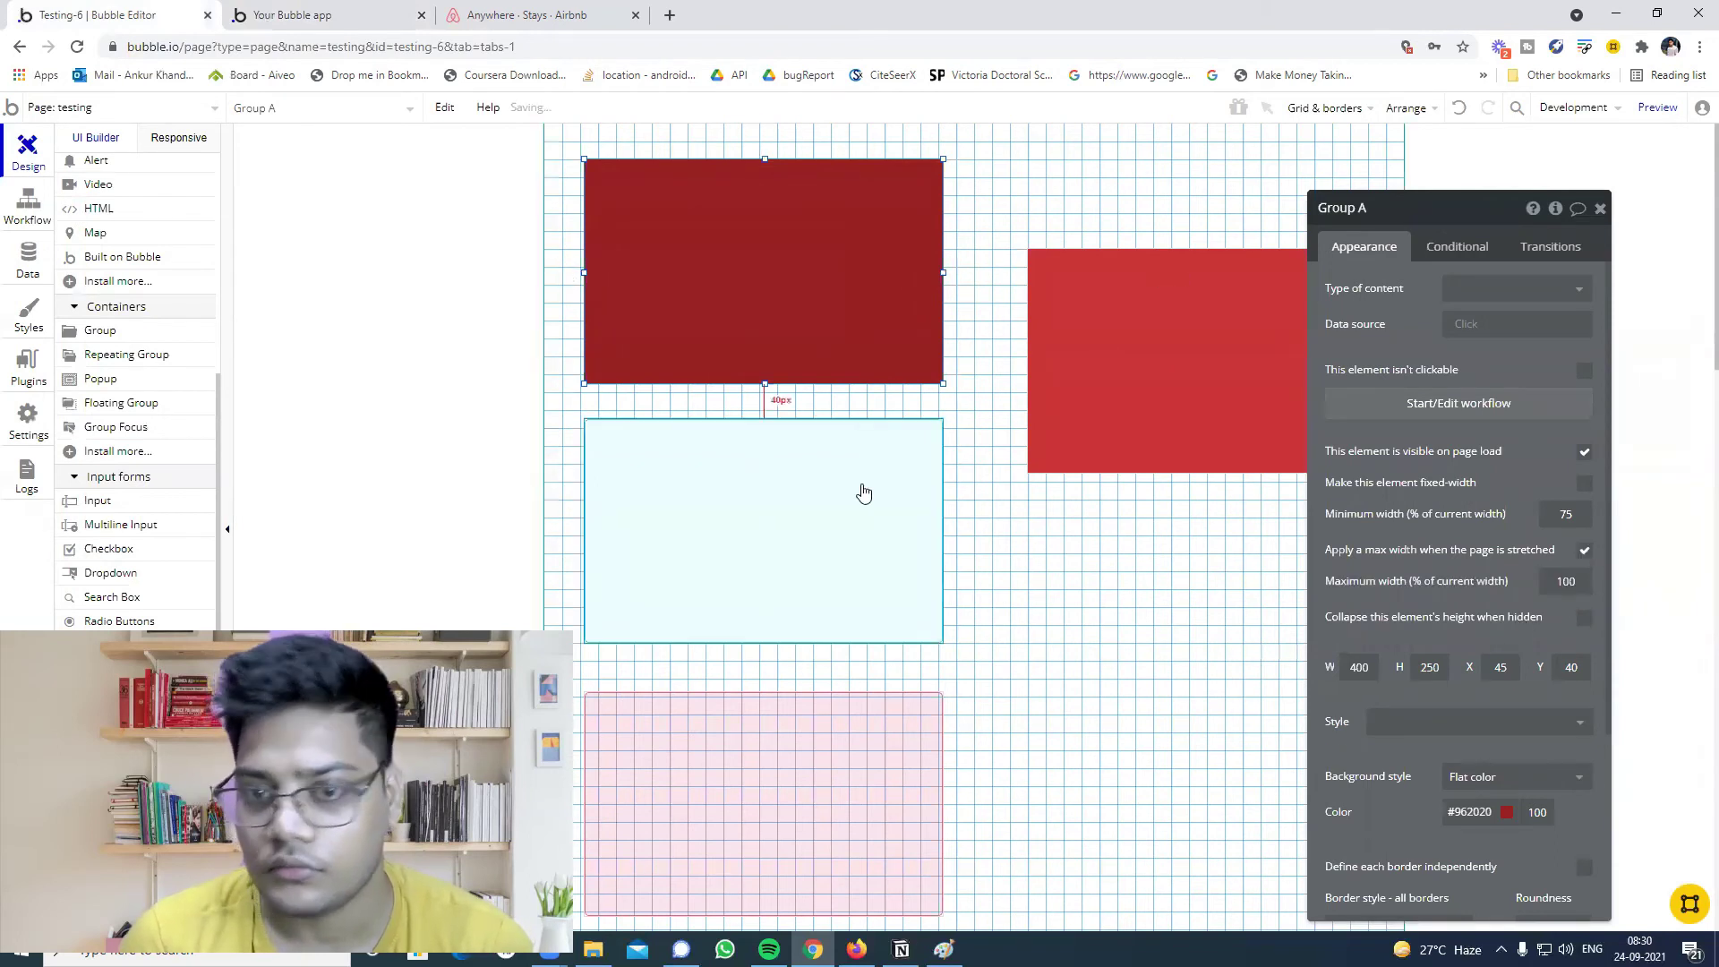
click(769, 822)
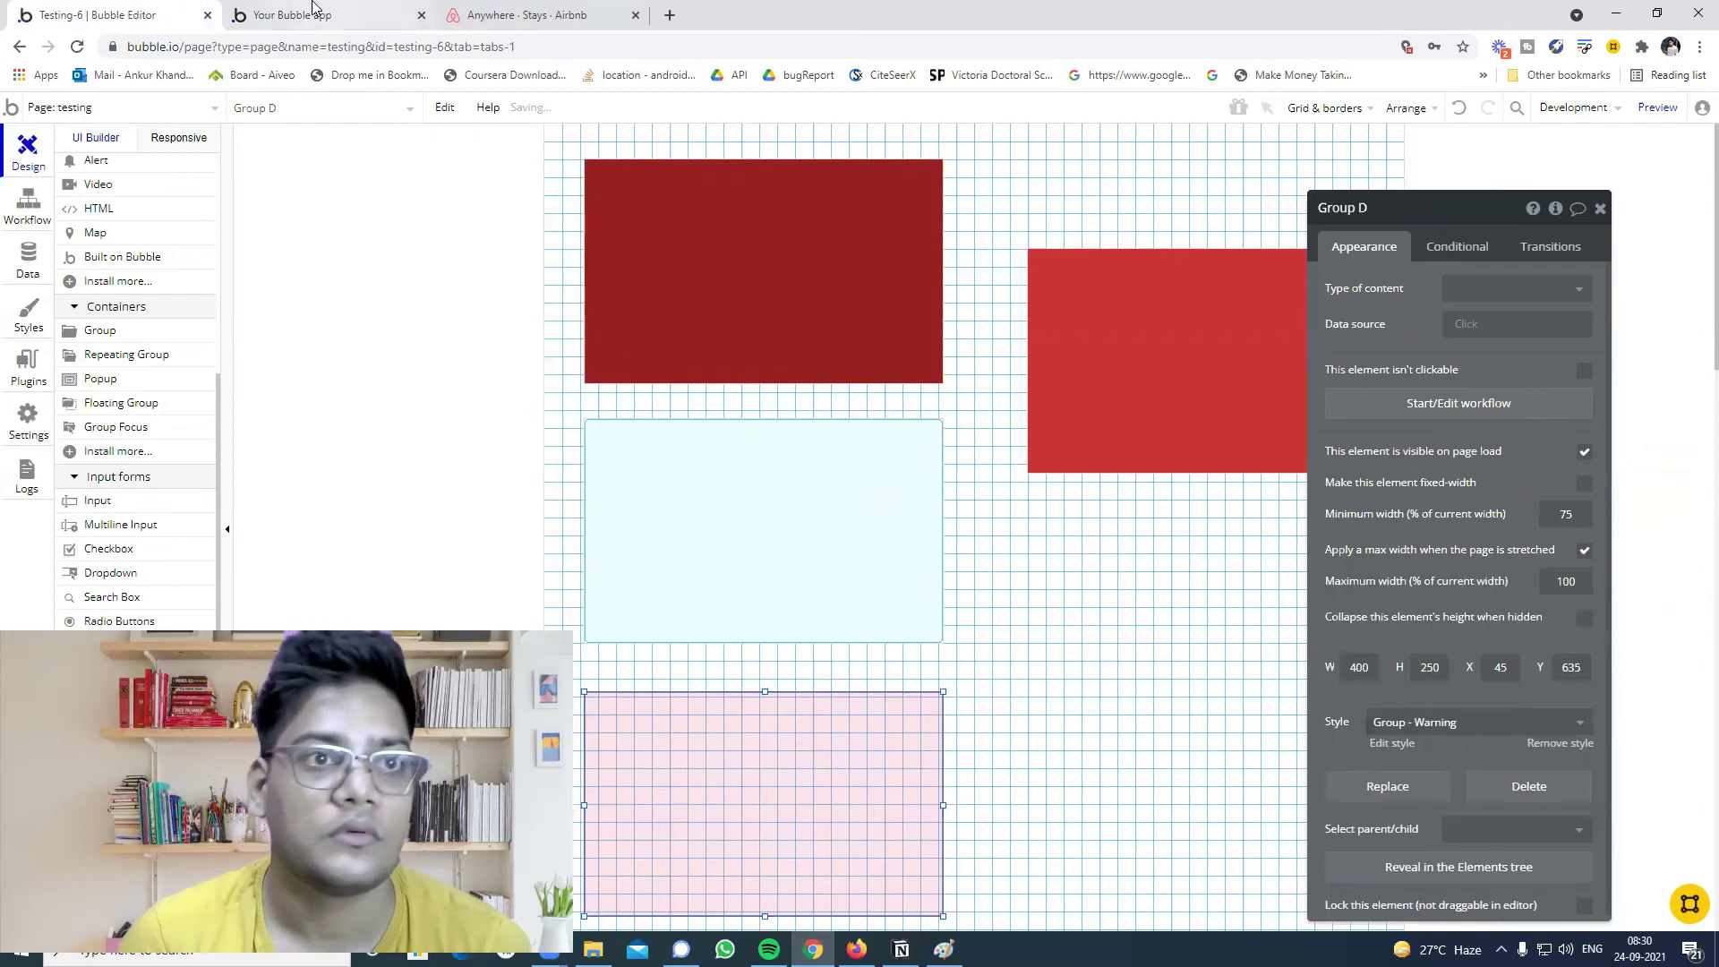
click(340, 15)
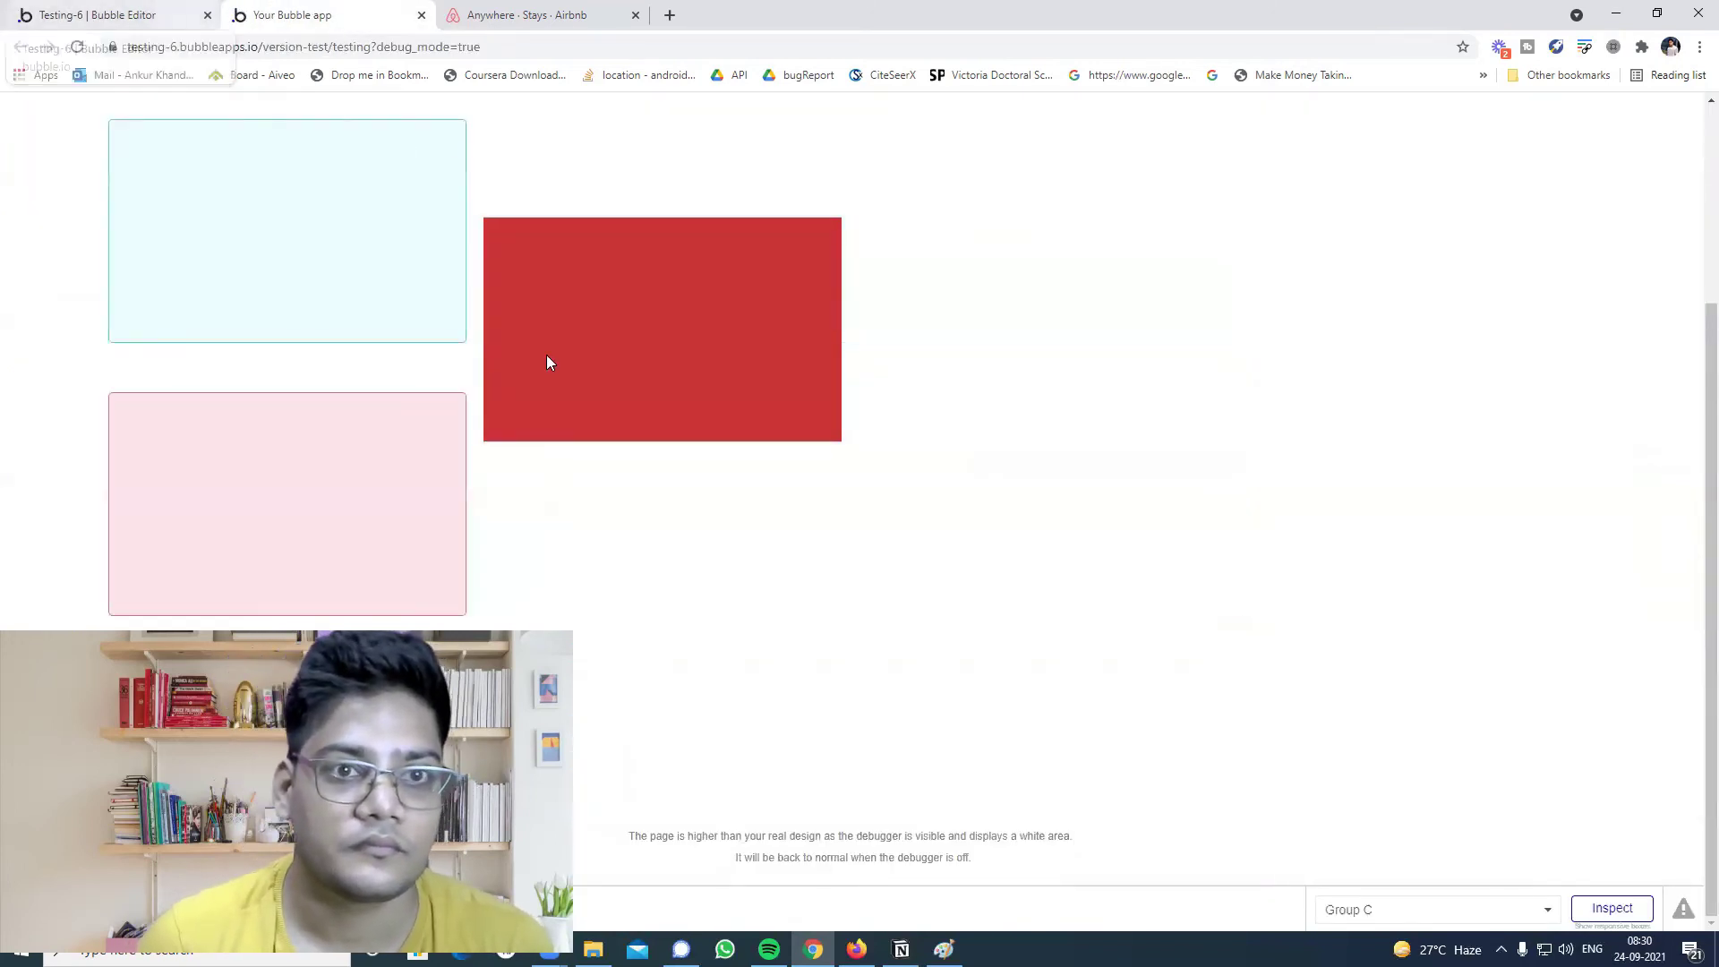
Examine the floating group's vertical float setting and how the group behaves beside the narrowed groups during scrolling.
scroll(317, 413, up, 3)
scroll(317, 412, down, 3)
scroll(317, 412, up, 3)
scroll(317, 412, down, 3)
scroll(315, 408, up, 3)
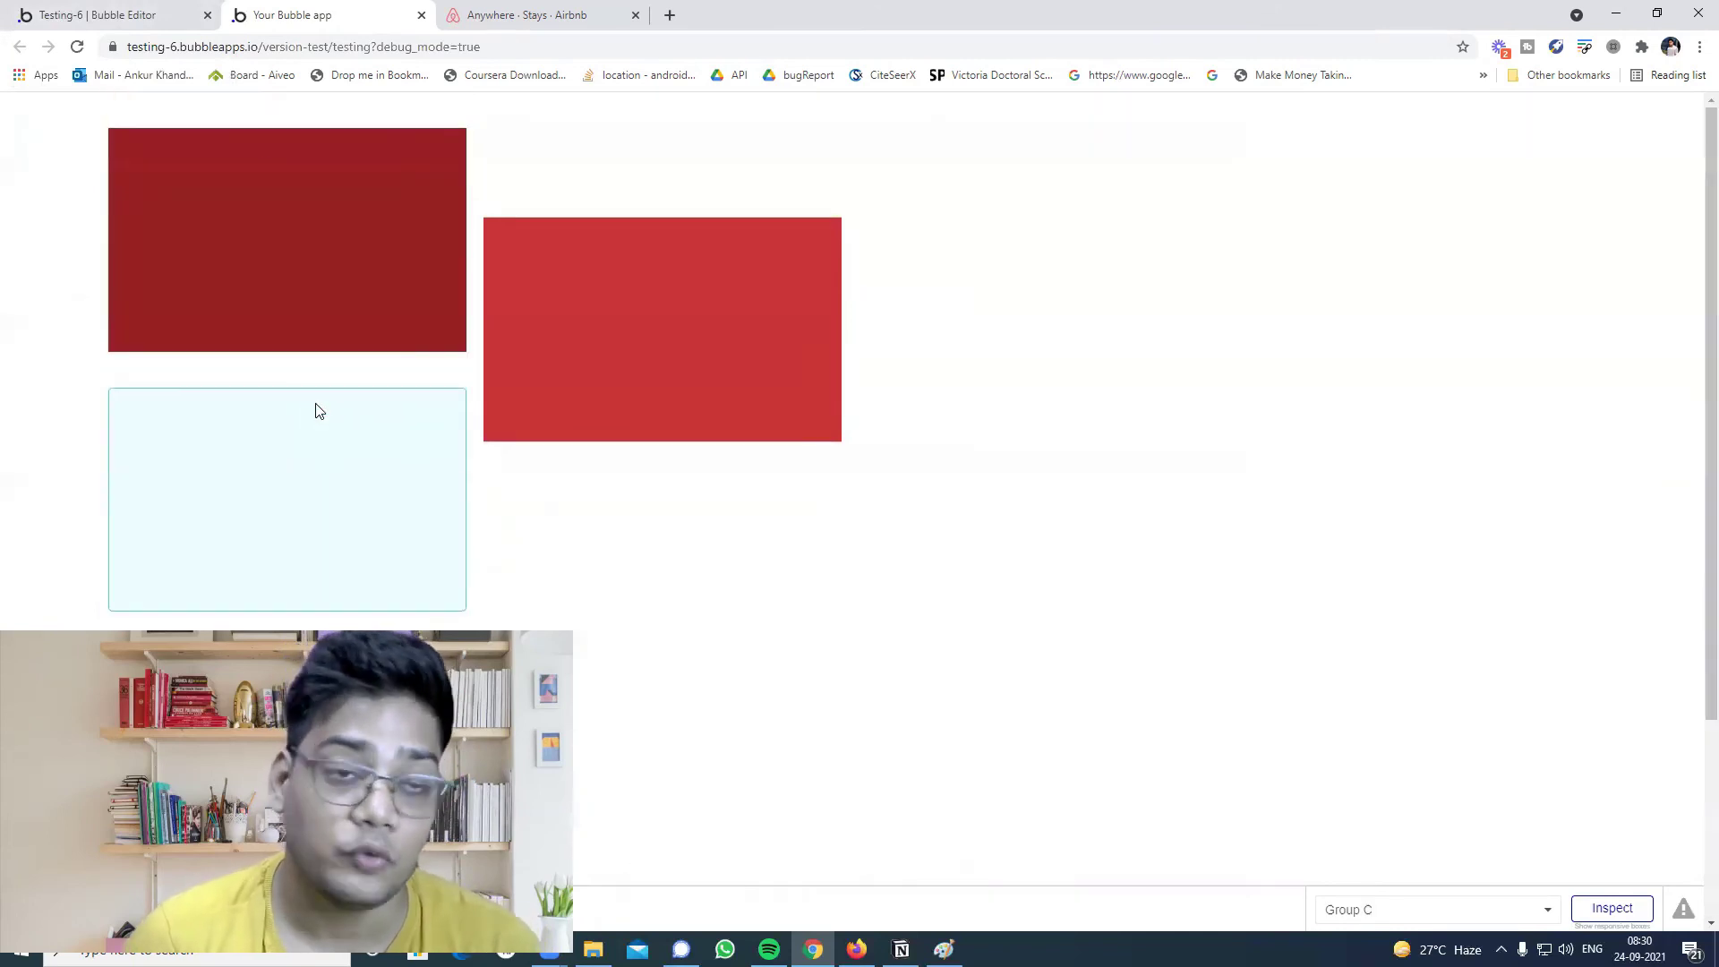
click(143, 10)
click(1167, 296)
key(alt)
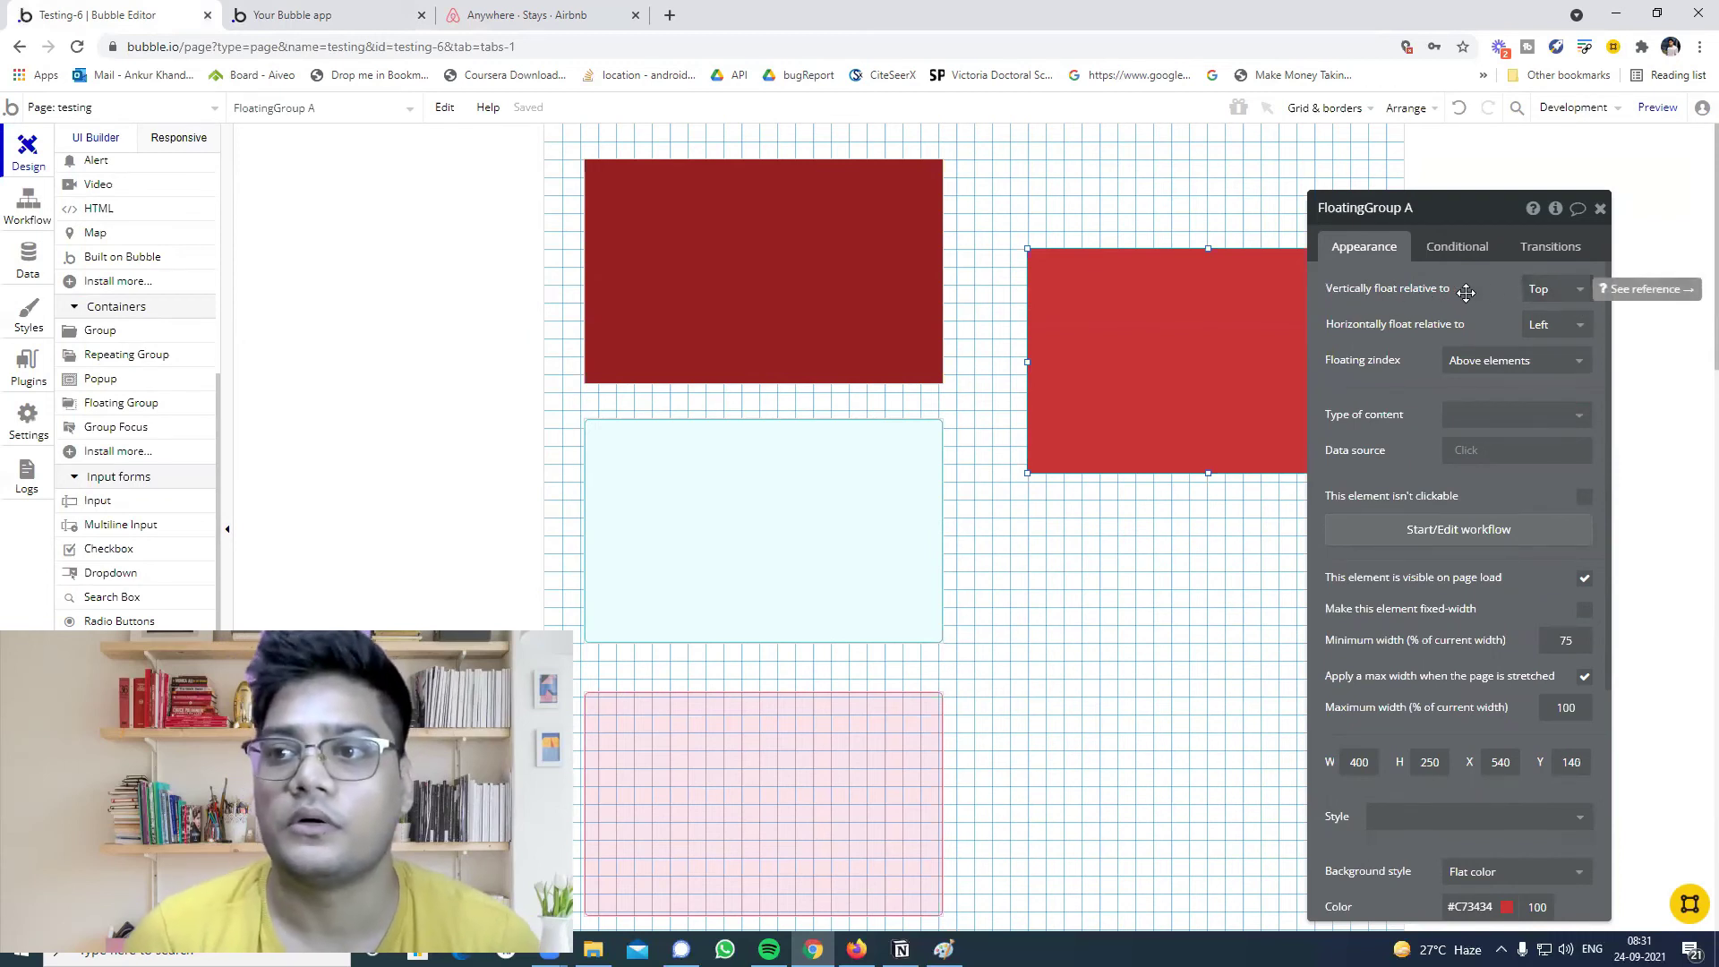
click(346, 11)
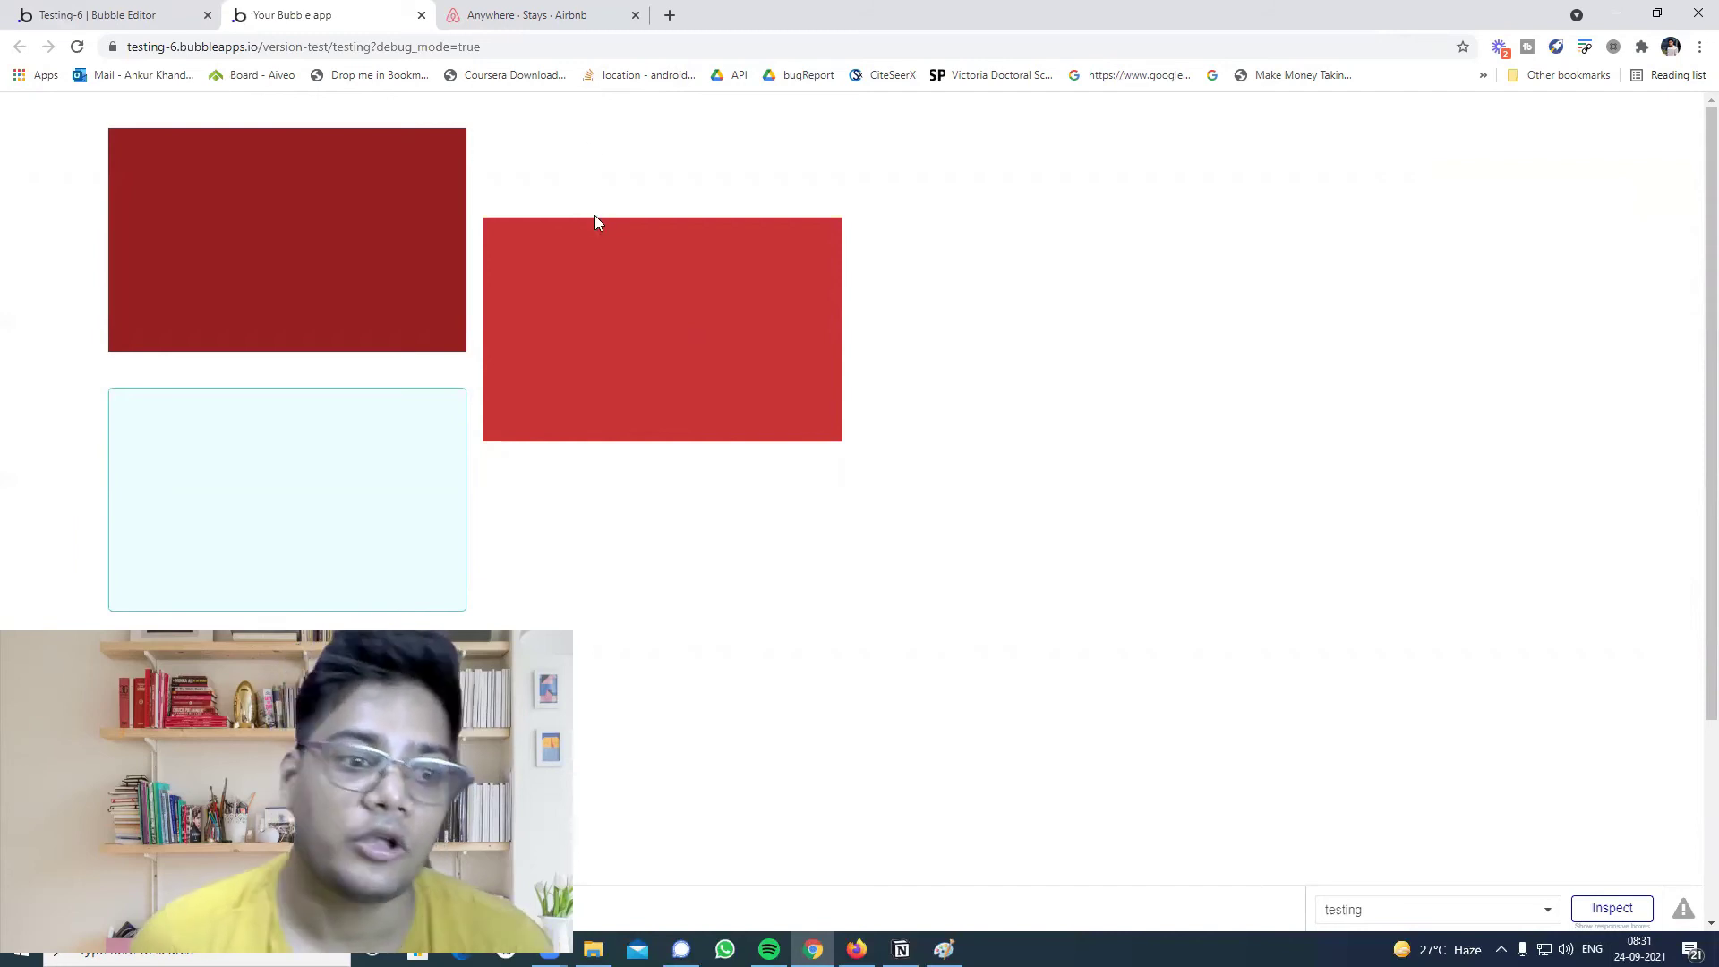
scroll(233, 450, down, 3)
scroll(233, 457, up, 3)
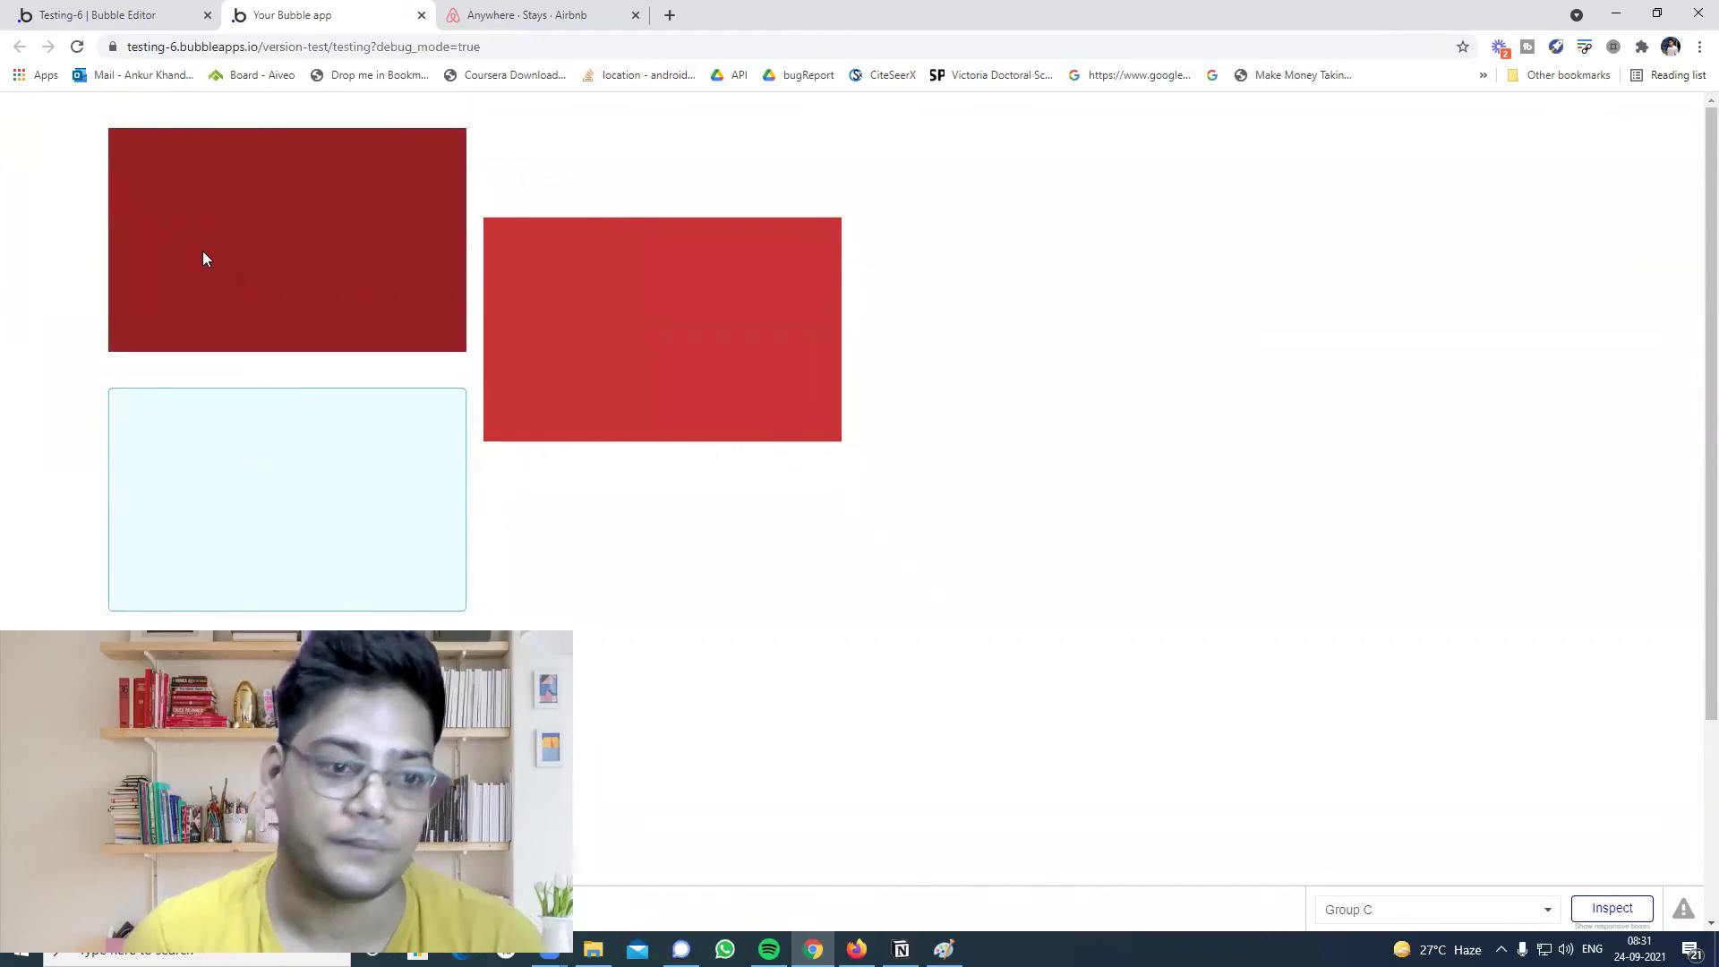
Float the red floating group vertically relative to Bottom and reload the preview.
click(124, 11)
click(1555, 288)
click(1554, 342)
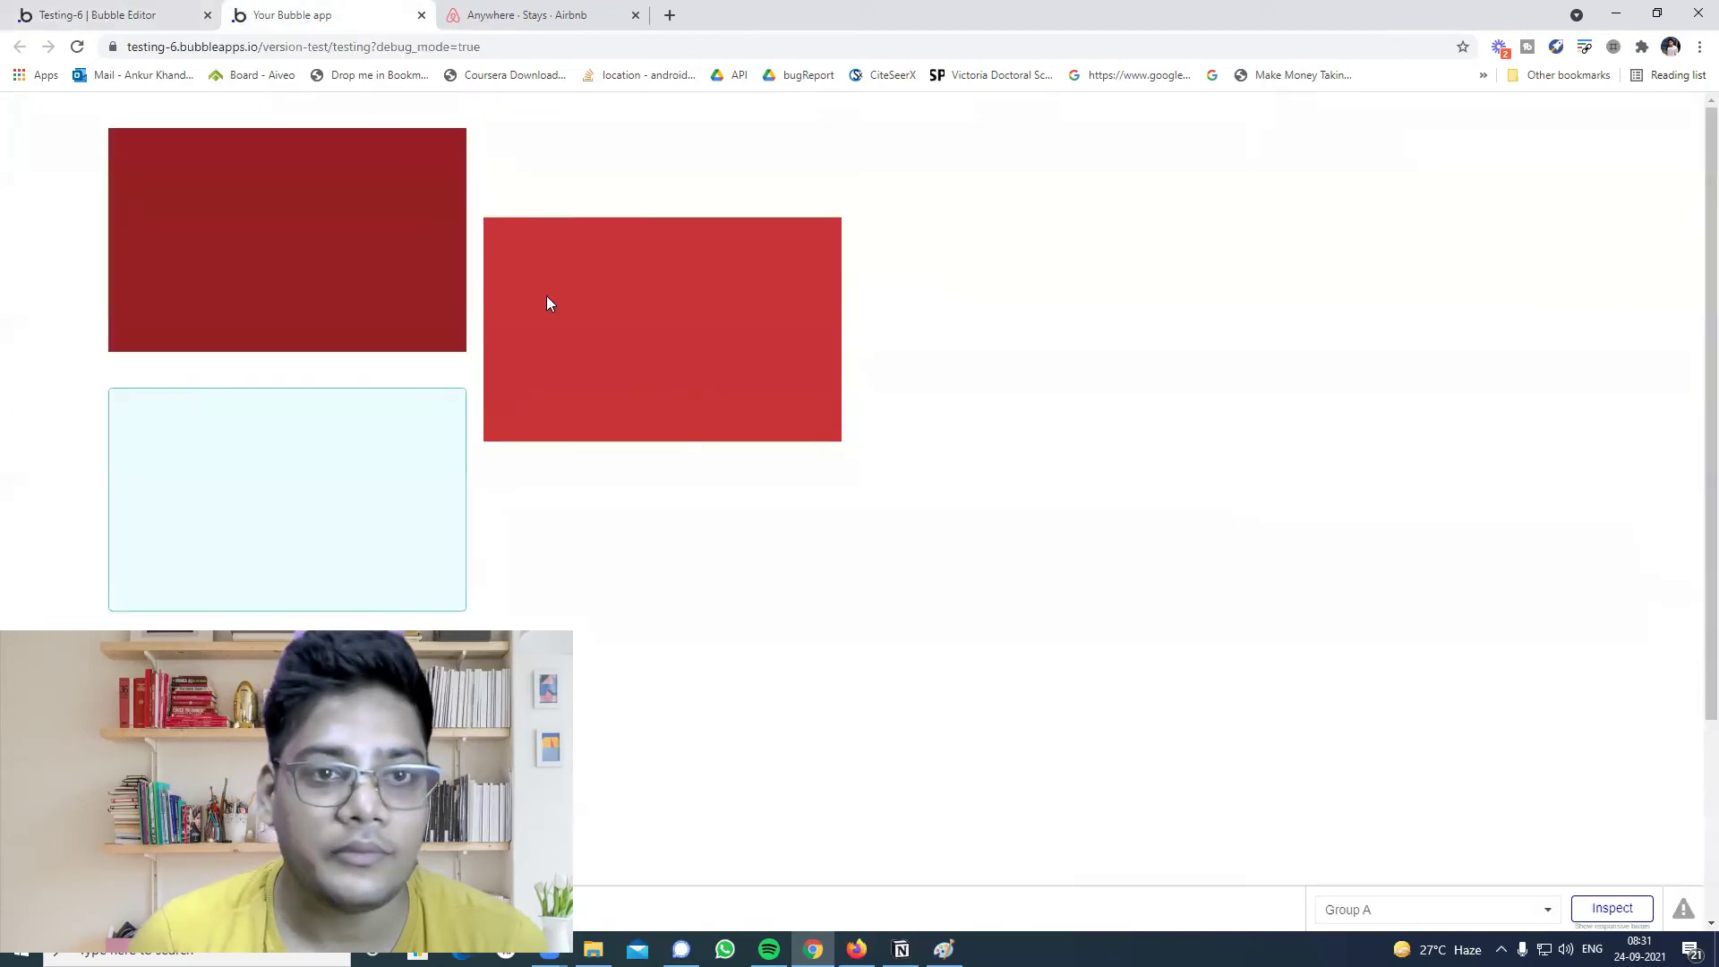
click(340, 14)
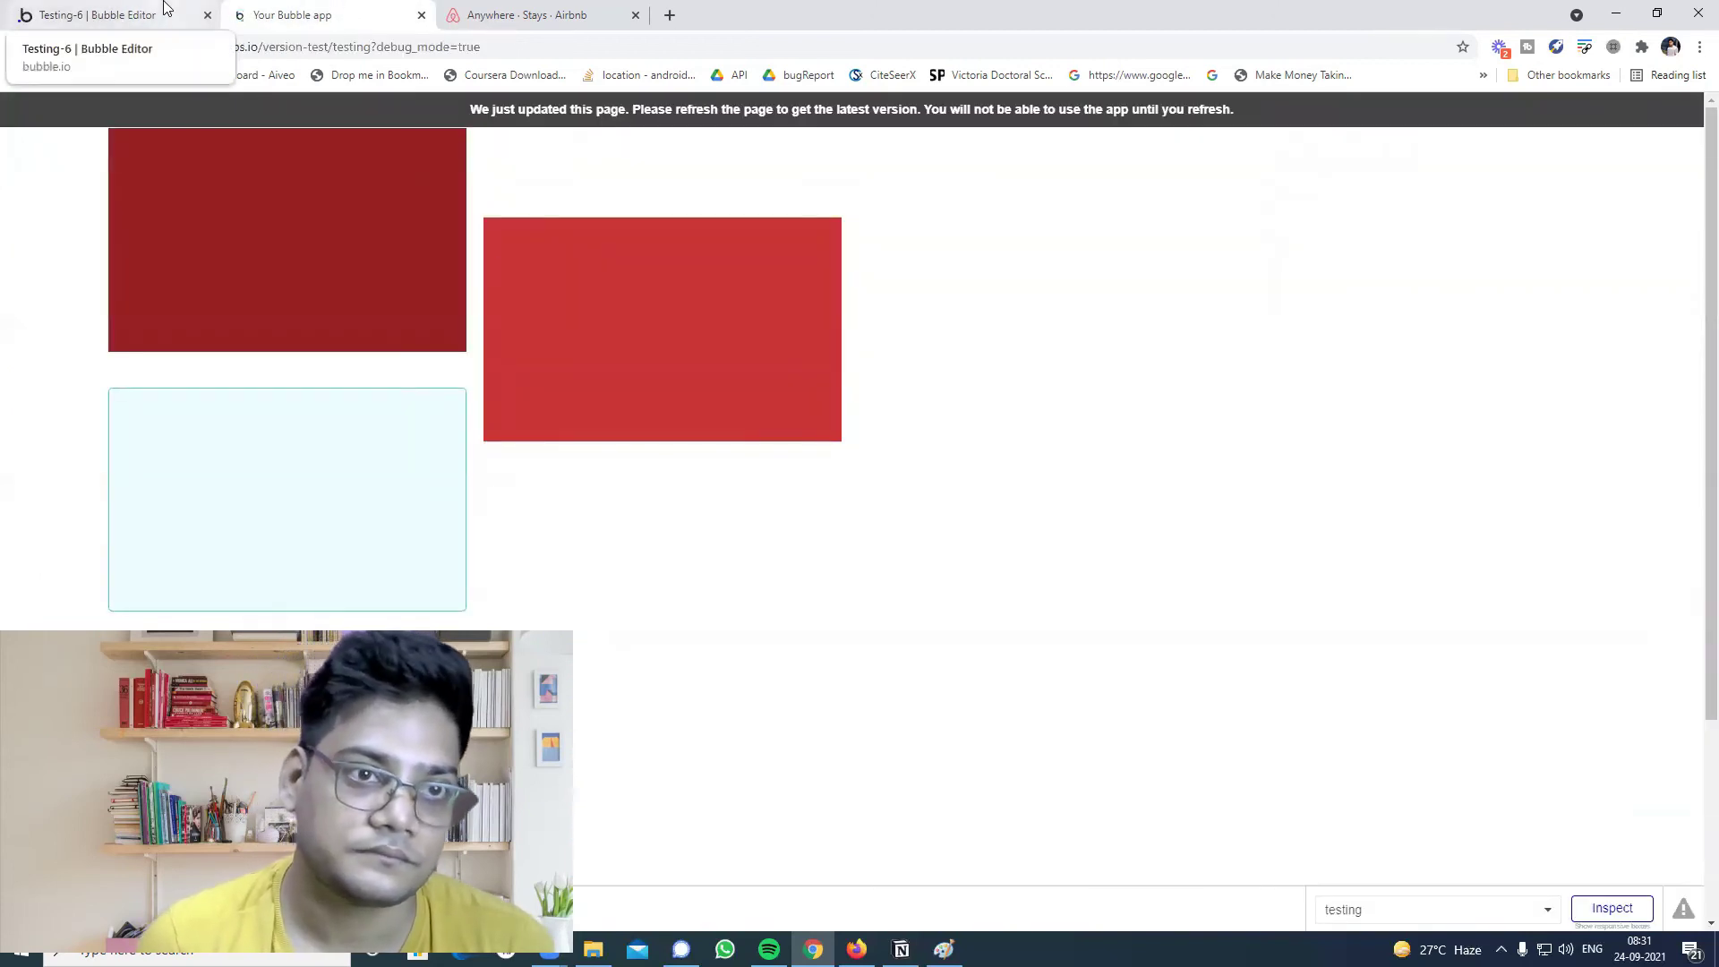
key(F5)
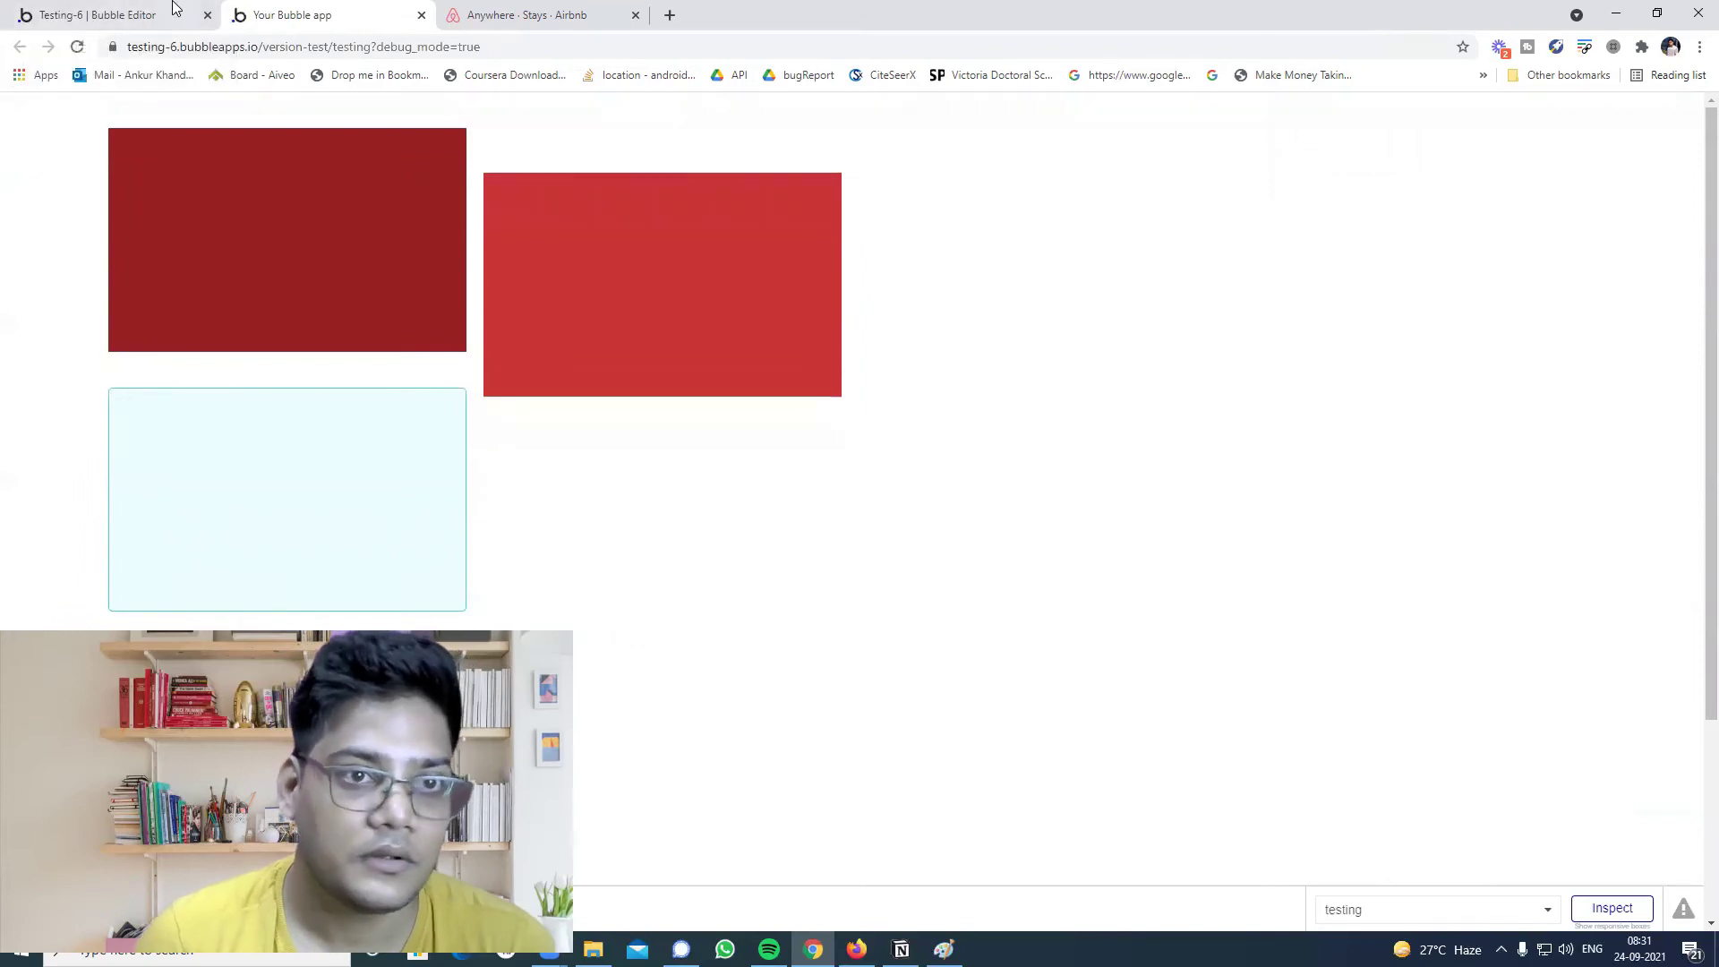
Compare the bottom-floated group's placement in the editor with its behaviour while the preview scrolls.
click(204, 9)
scroll(1172, 537, down, 4)
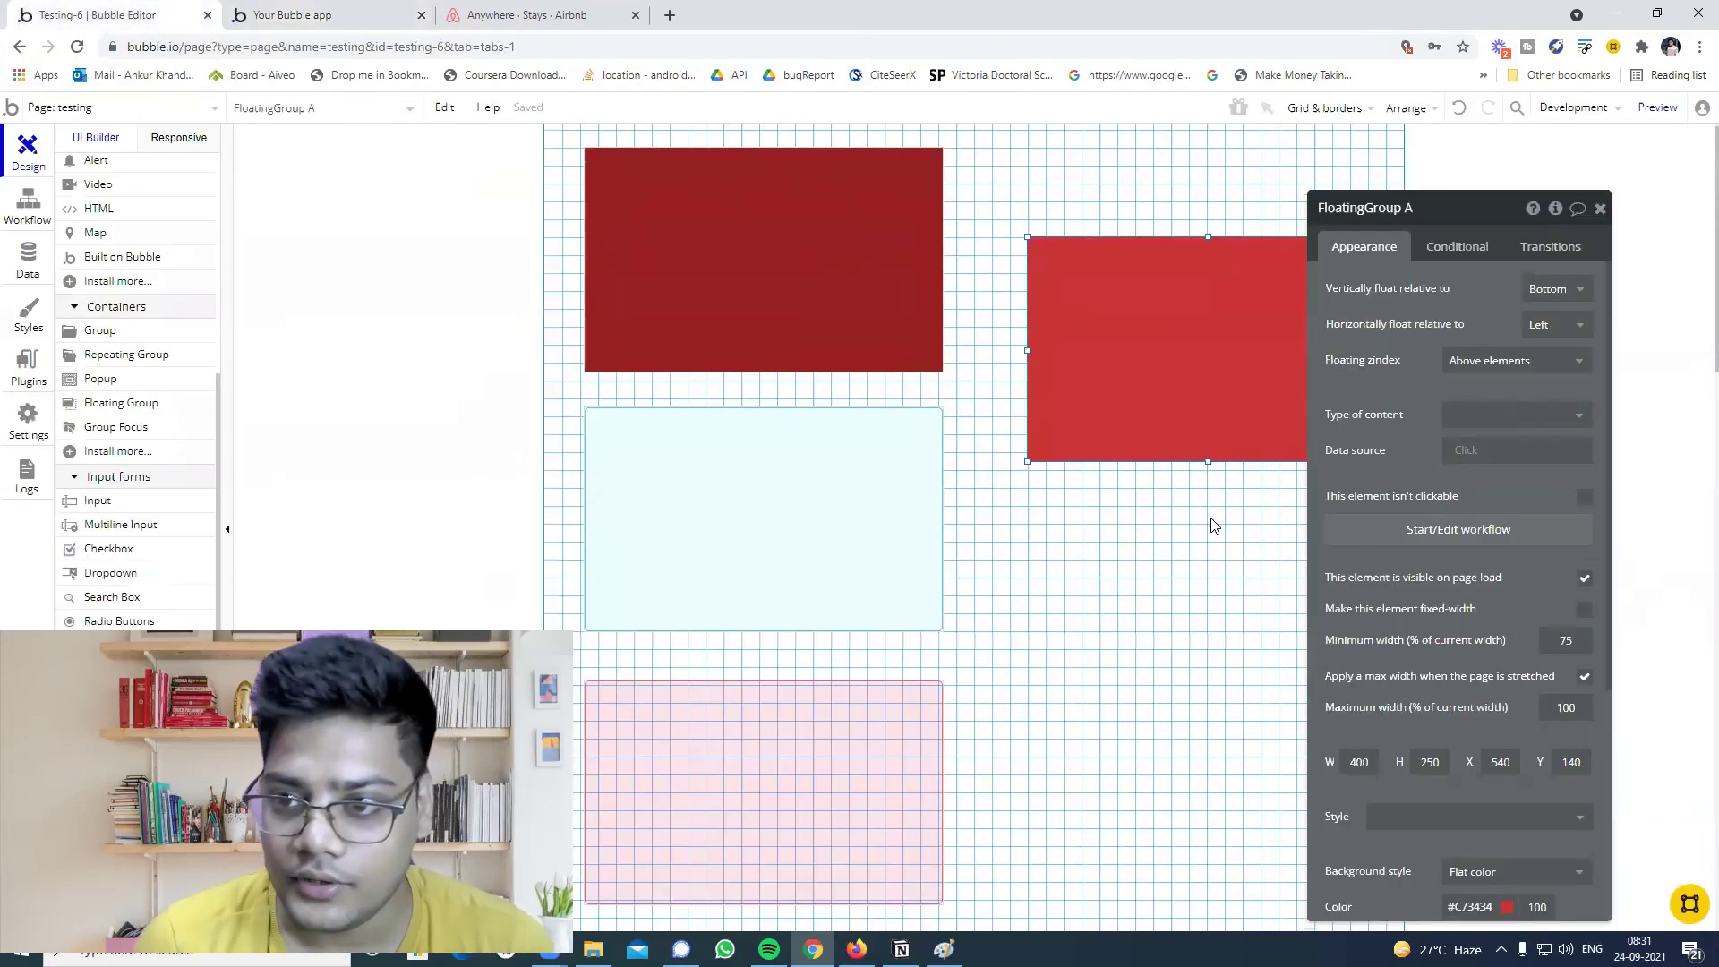
scroll(1139, 609, up, 4)
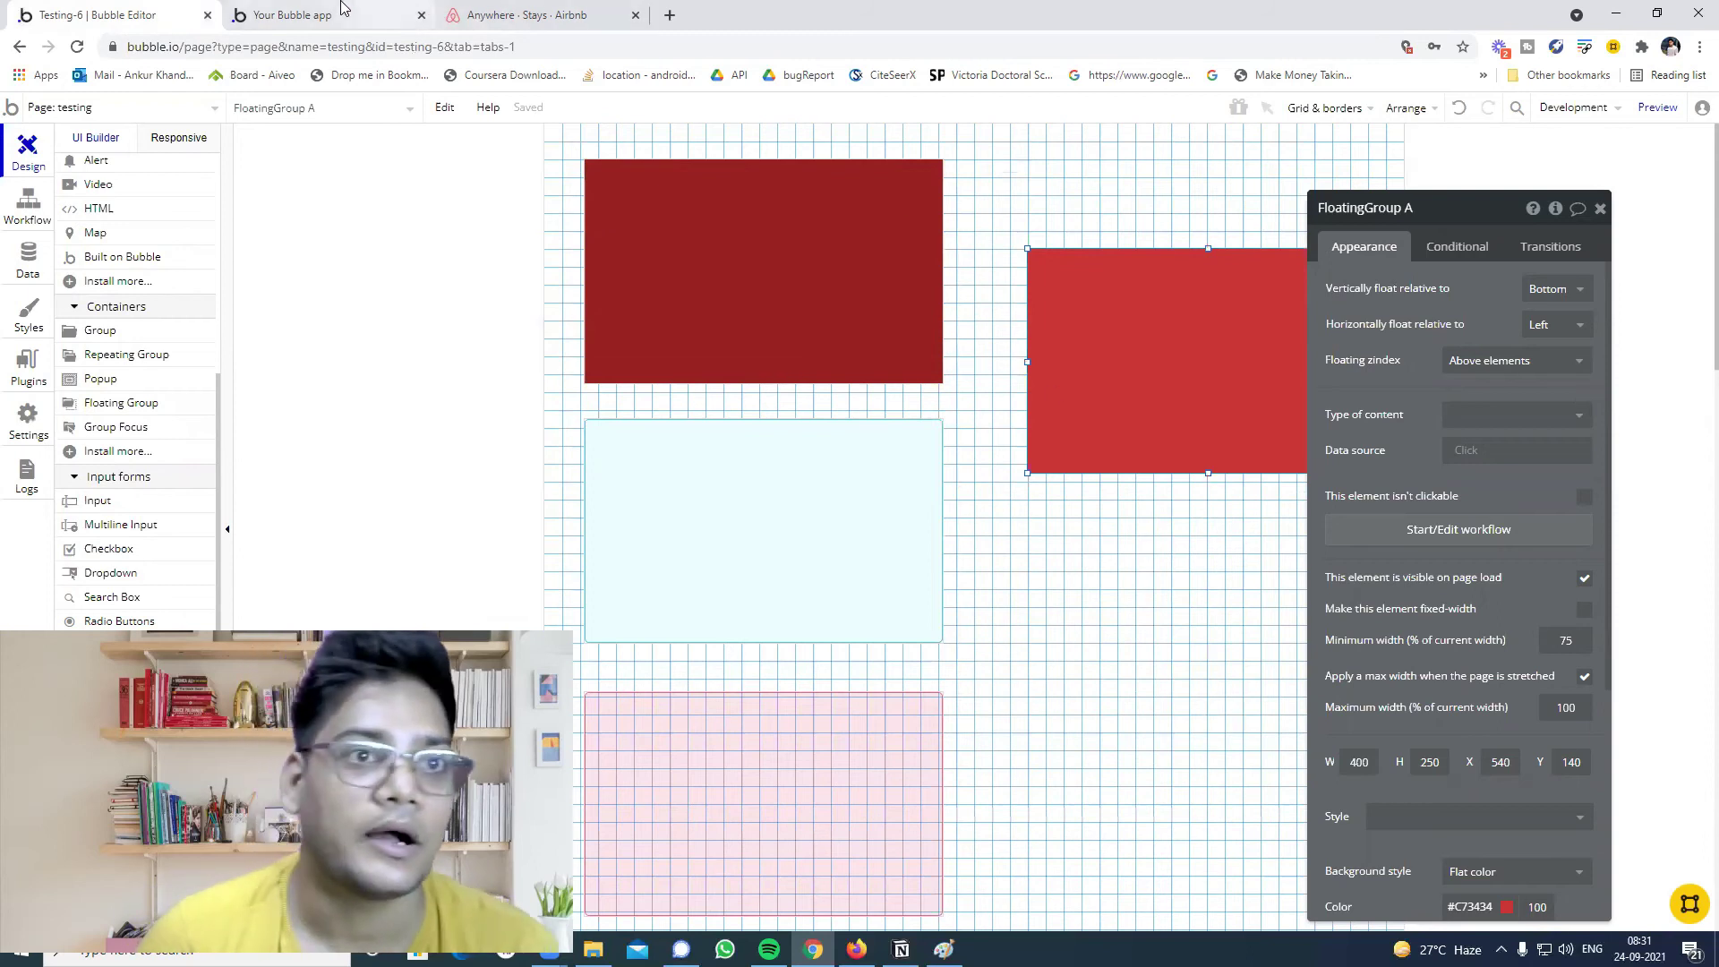
click(368, 15)
scroll(305, 381, down, 3)
scroll(304, 380, up, 3)
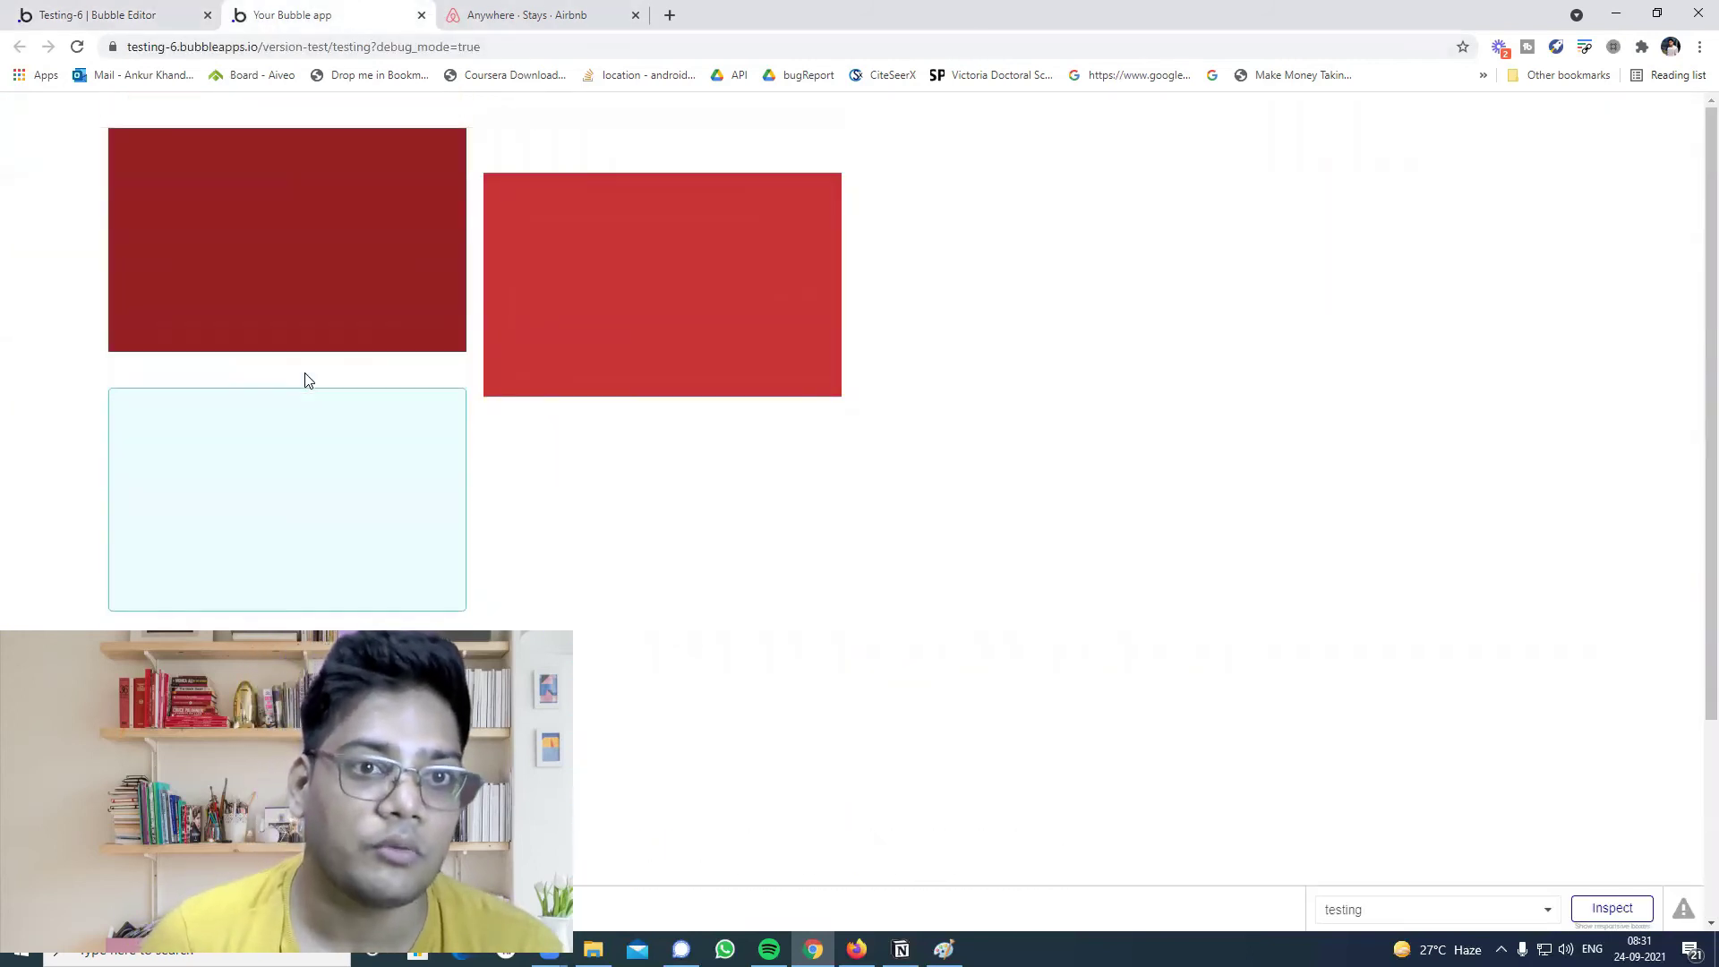
scroll(304, 381, down, 3)
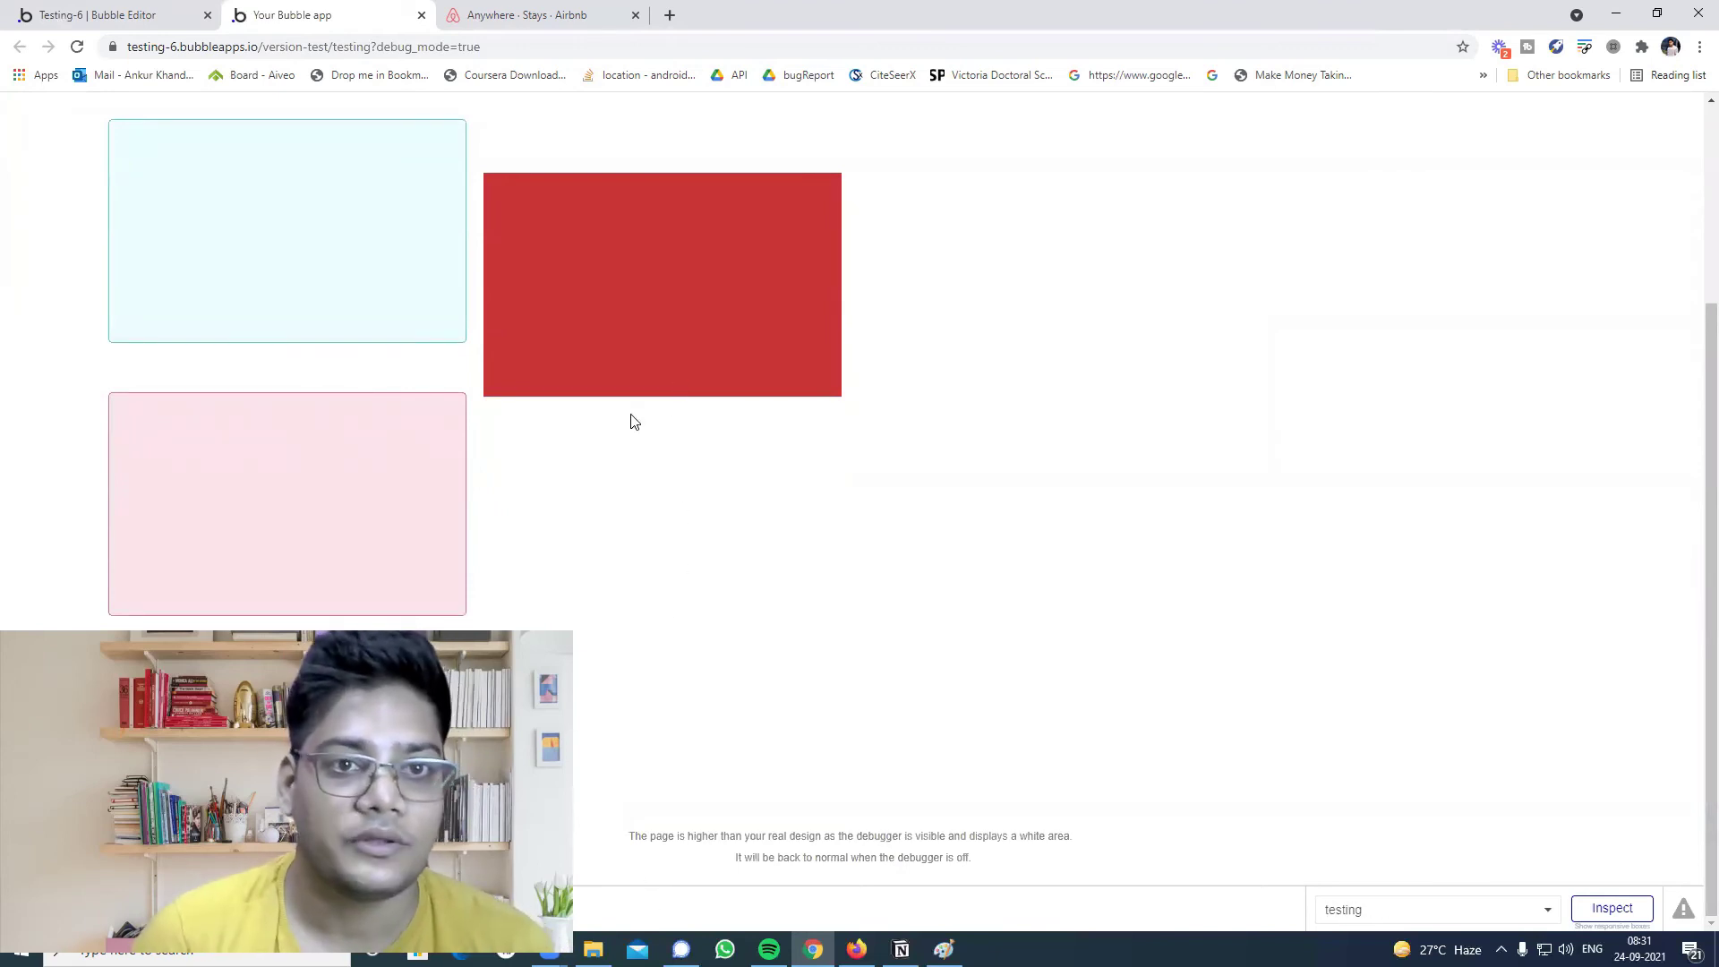
Set the floating group to float vertically relative to Both and check its height in the preview.
click(179, 11)
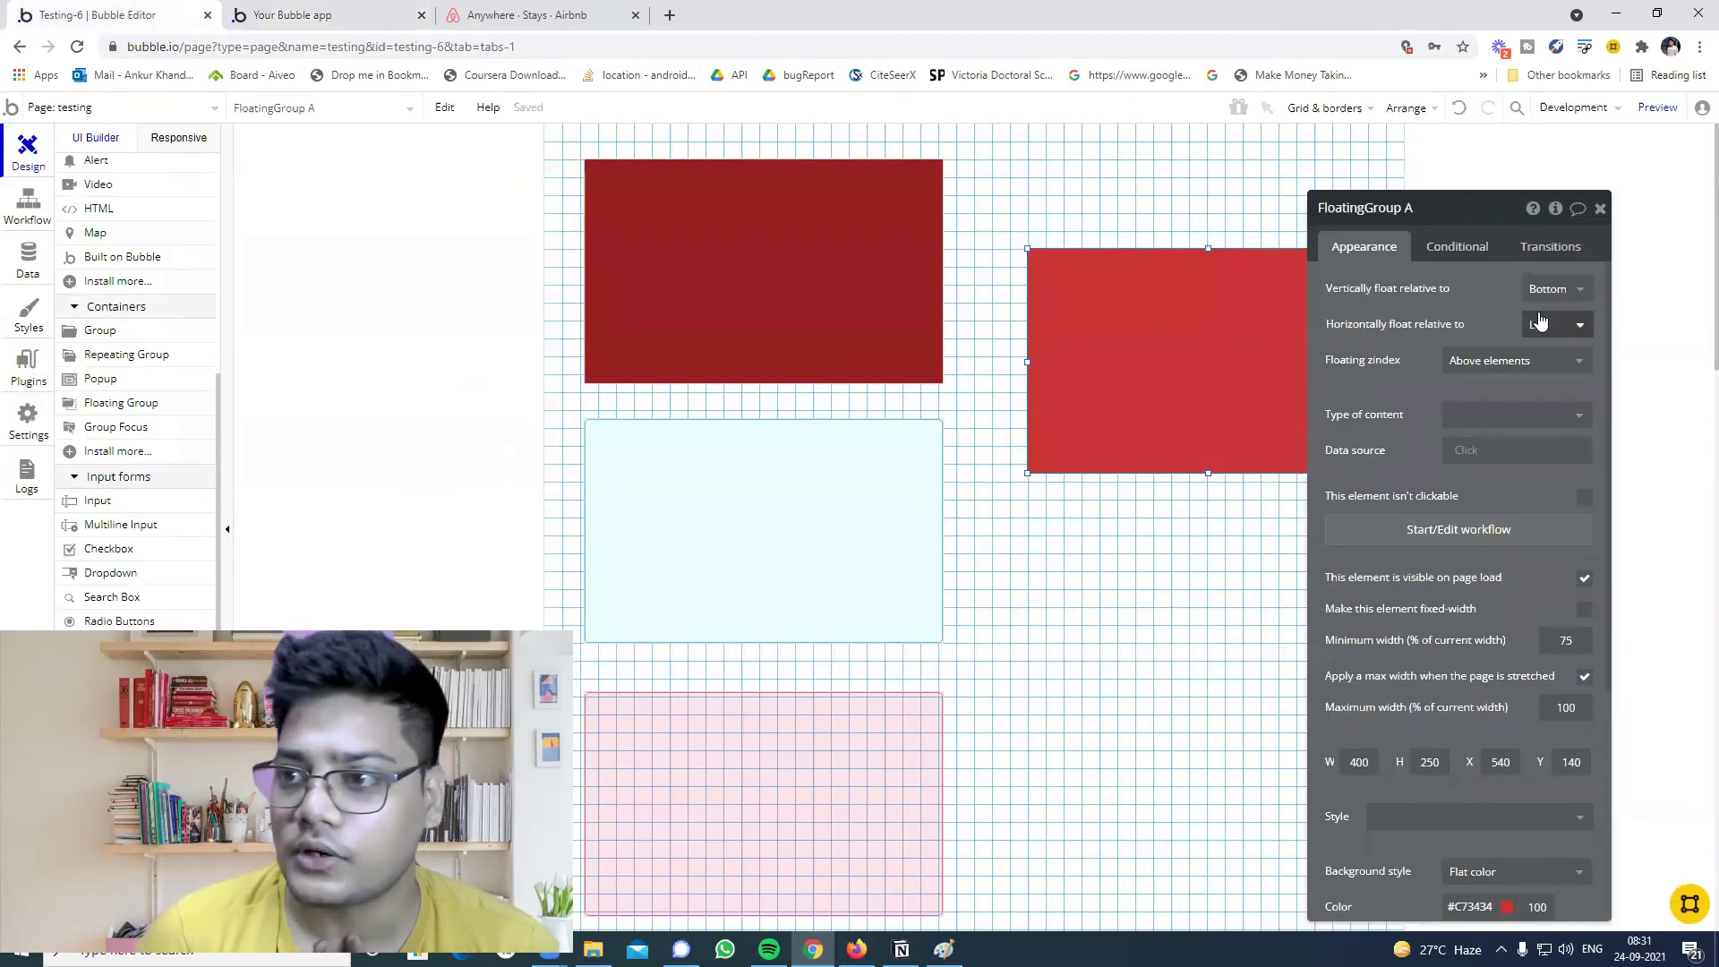
click(1558, 291)
click(1556, 356)
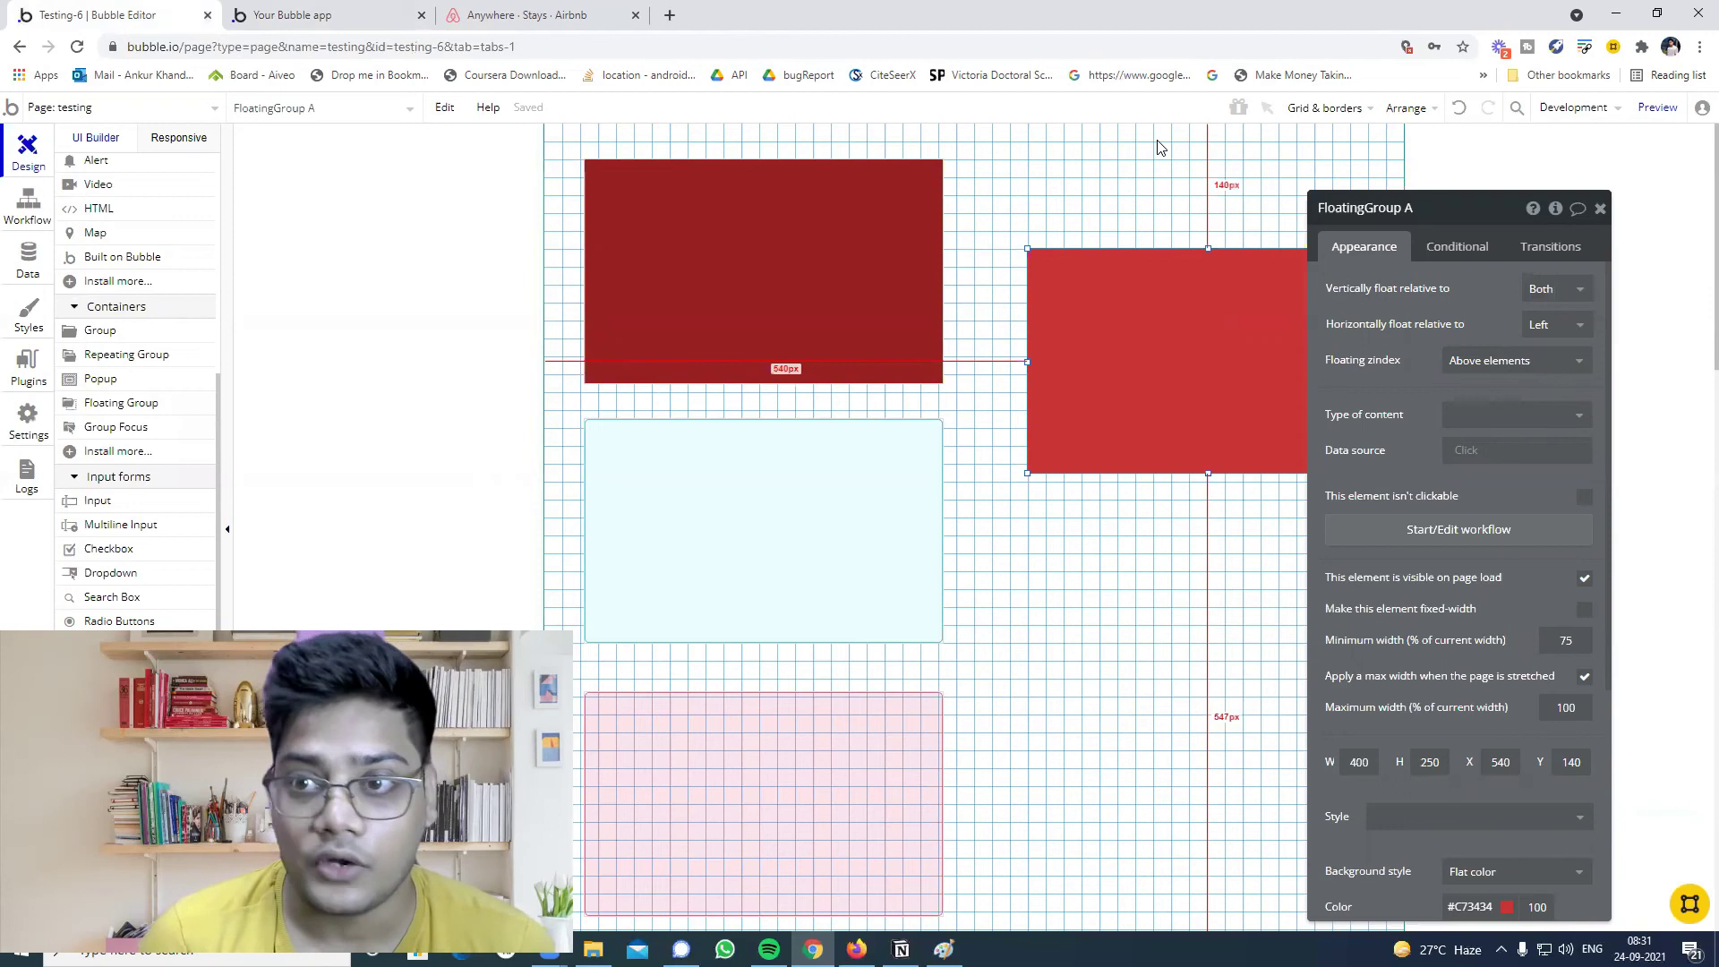
click(340, 15)
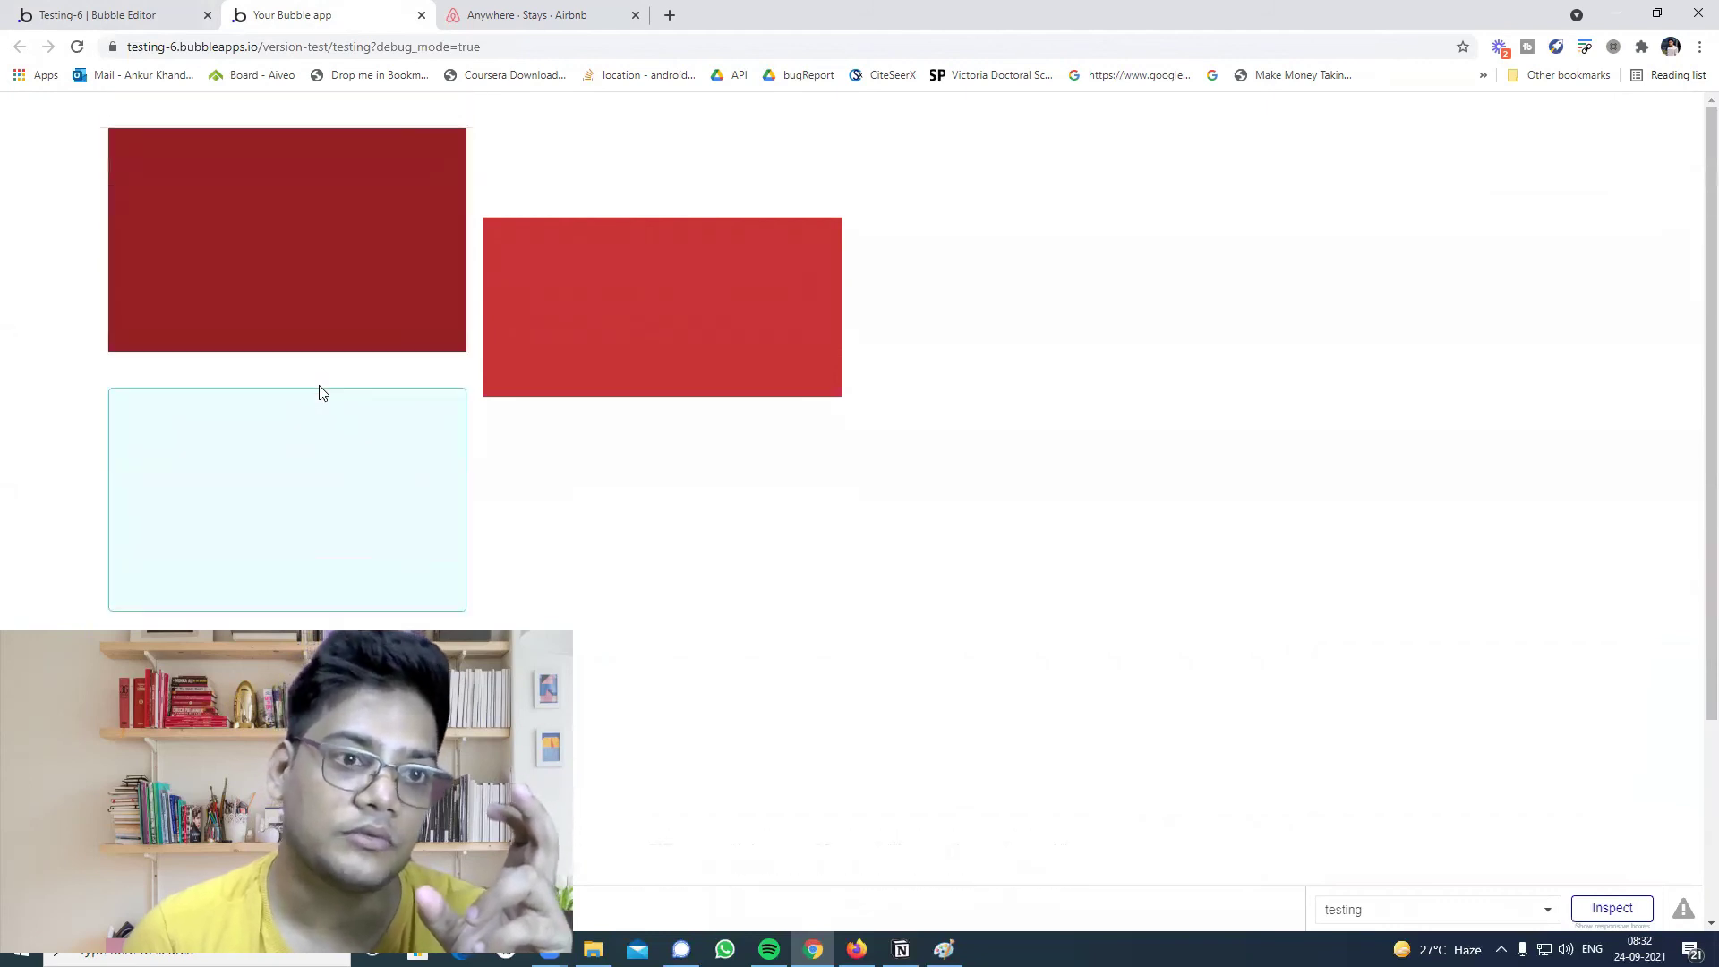
Set the floating group to float vertically relative to Nothing and check its scrolling behaviour in the preview.
click(136, 15)
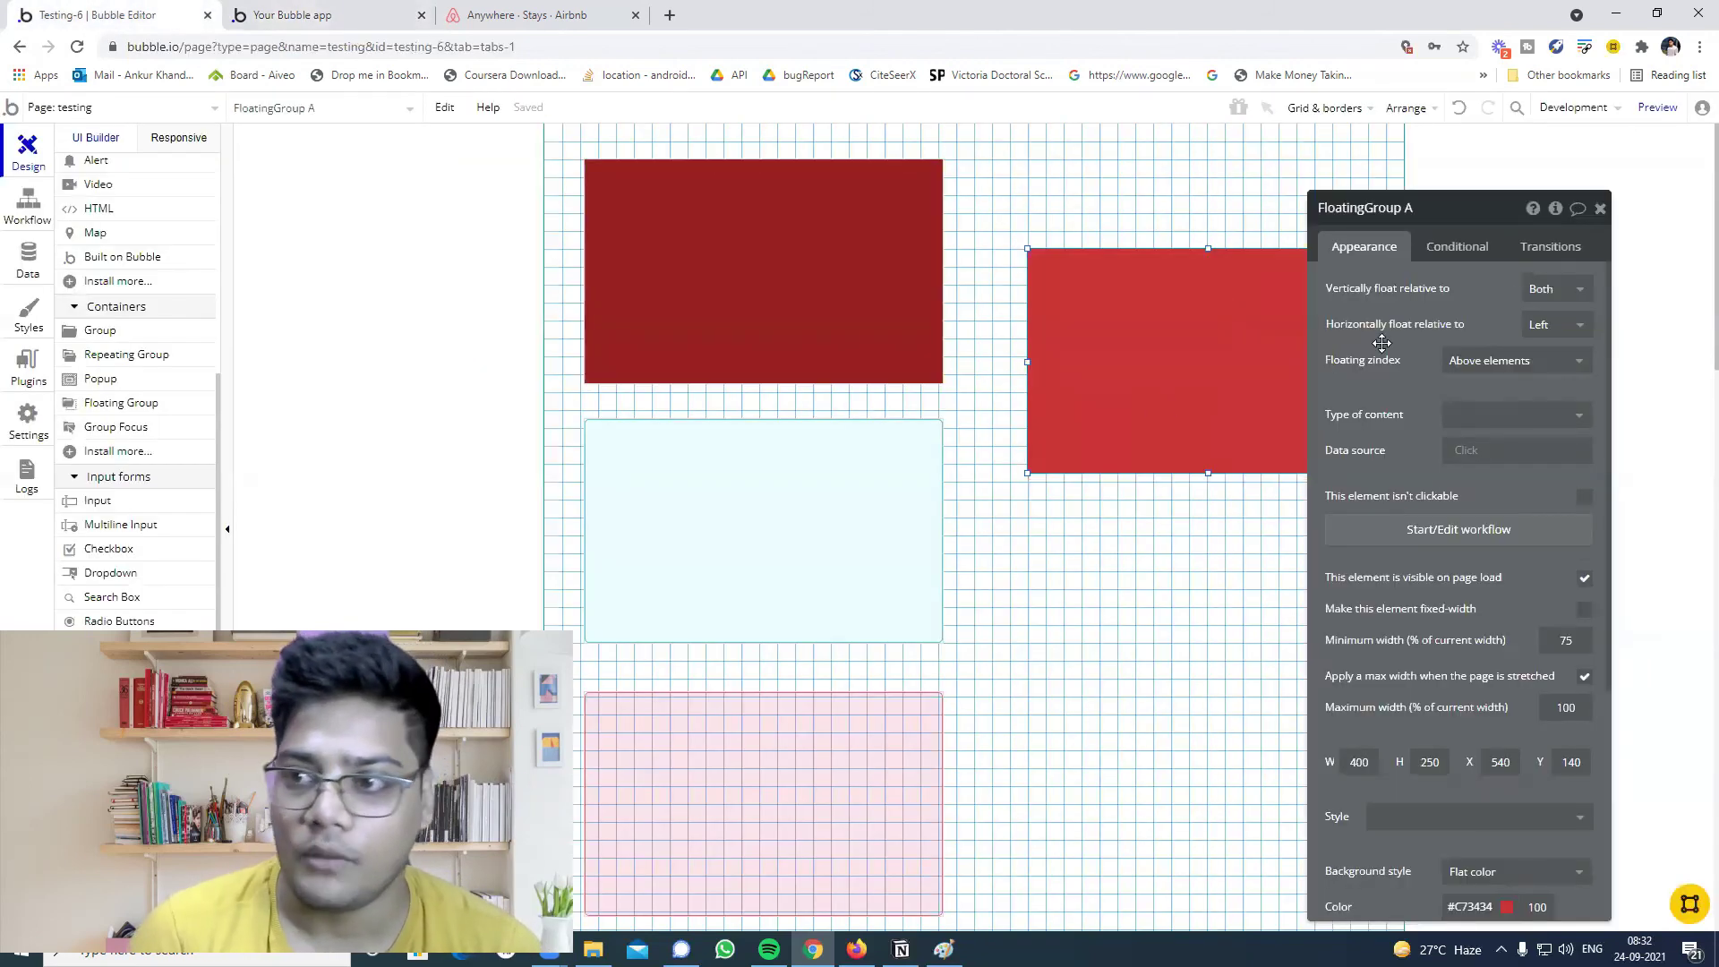
click(1558, 288)
click(1553, 396)
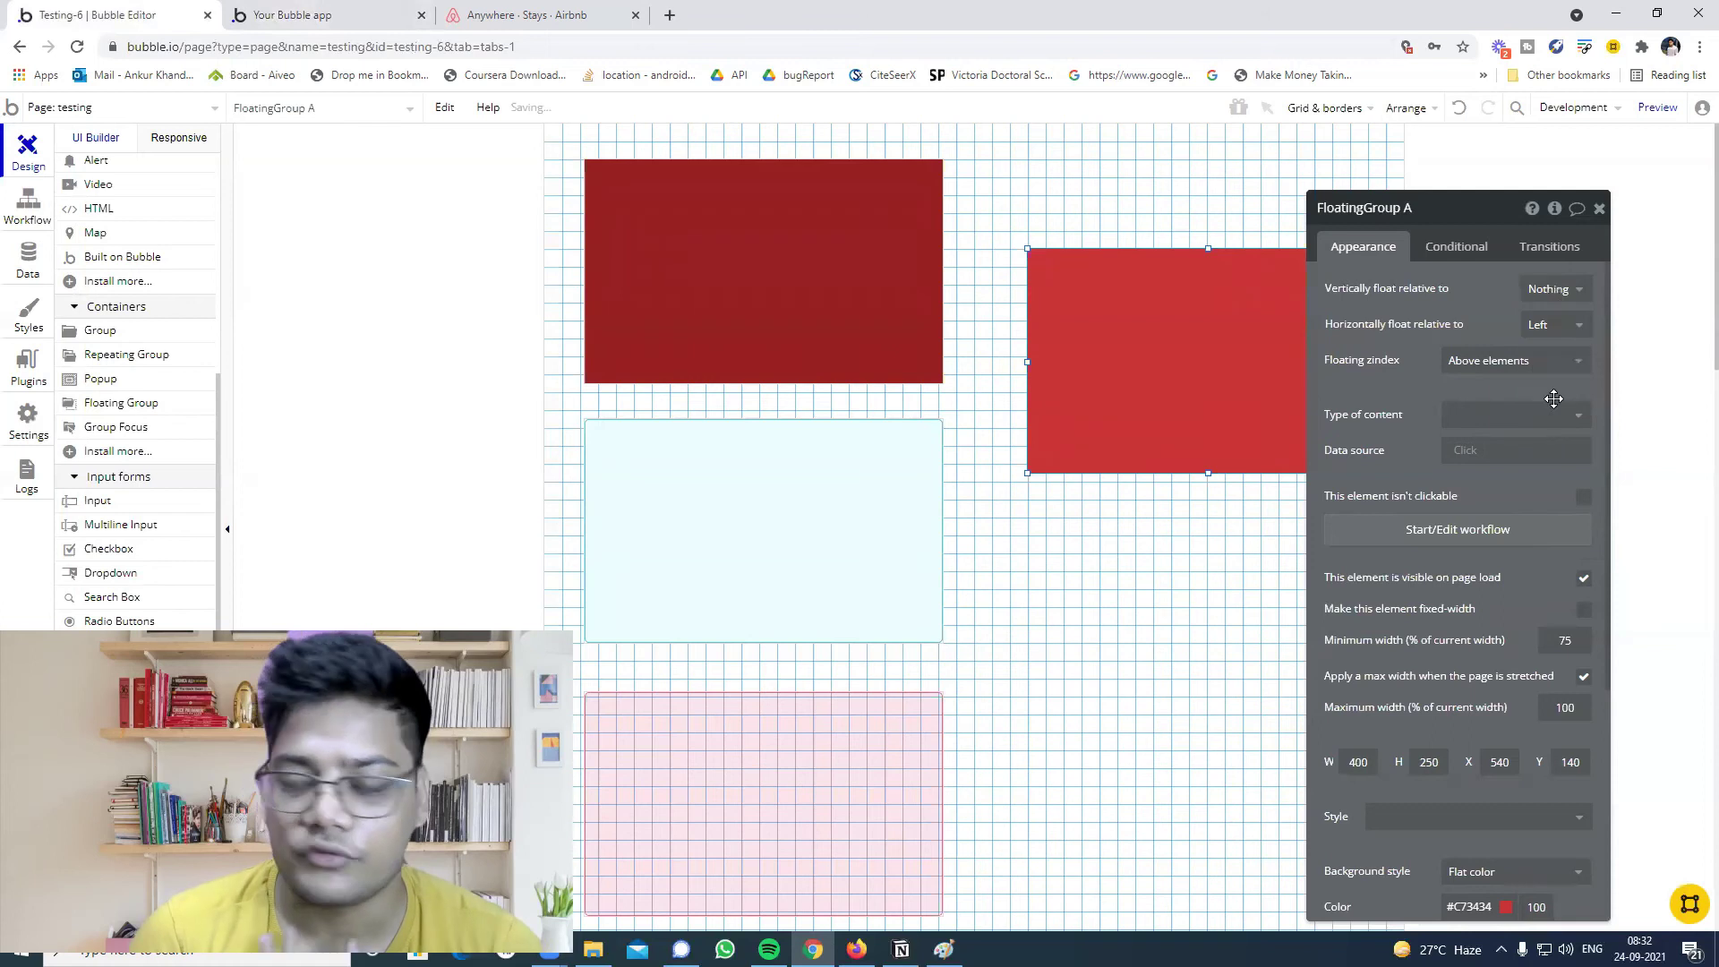
click(349, 16)
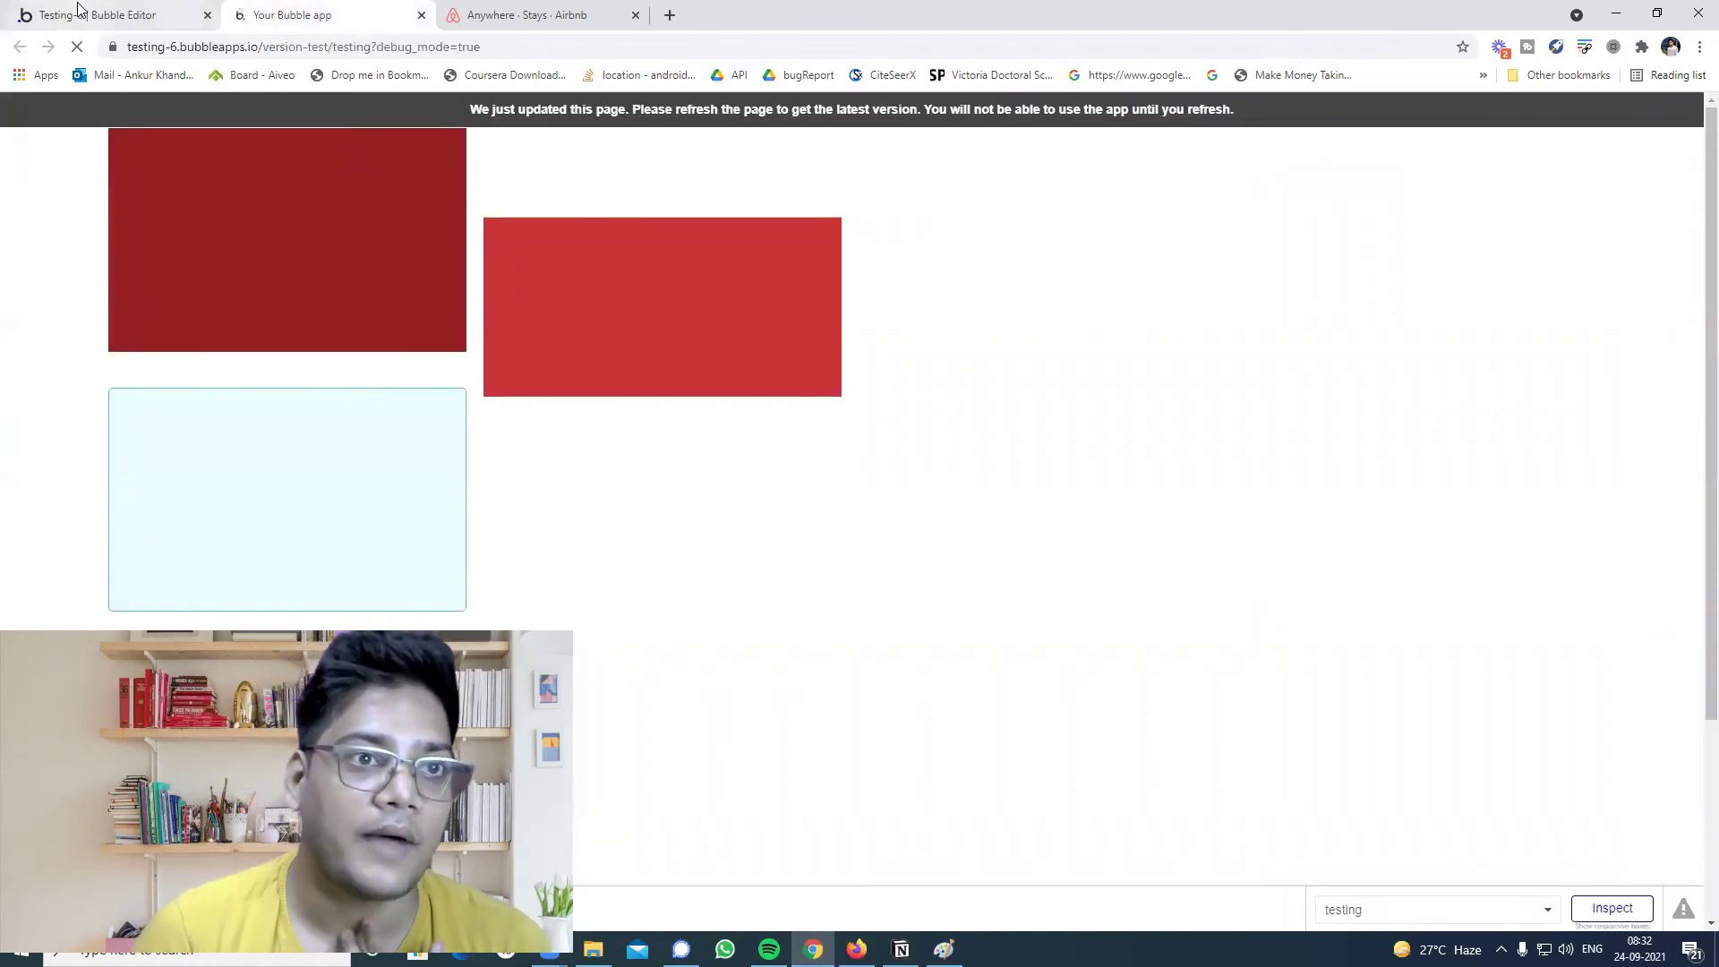
click(114, 15)
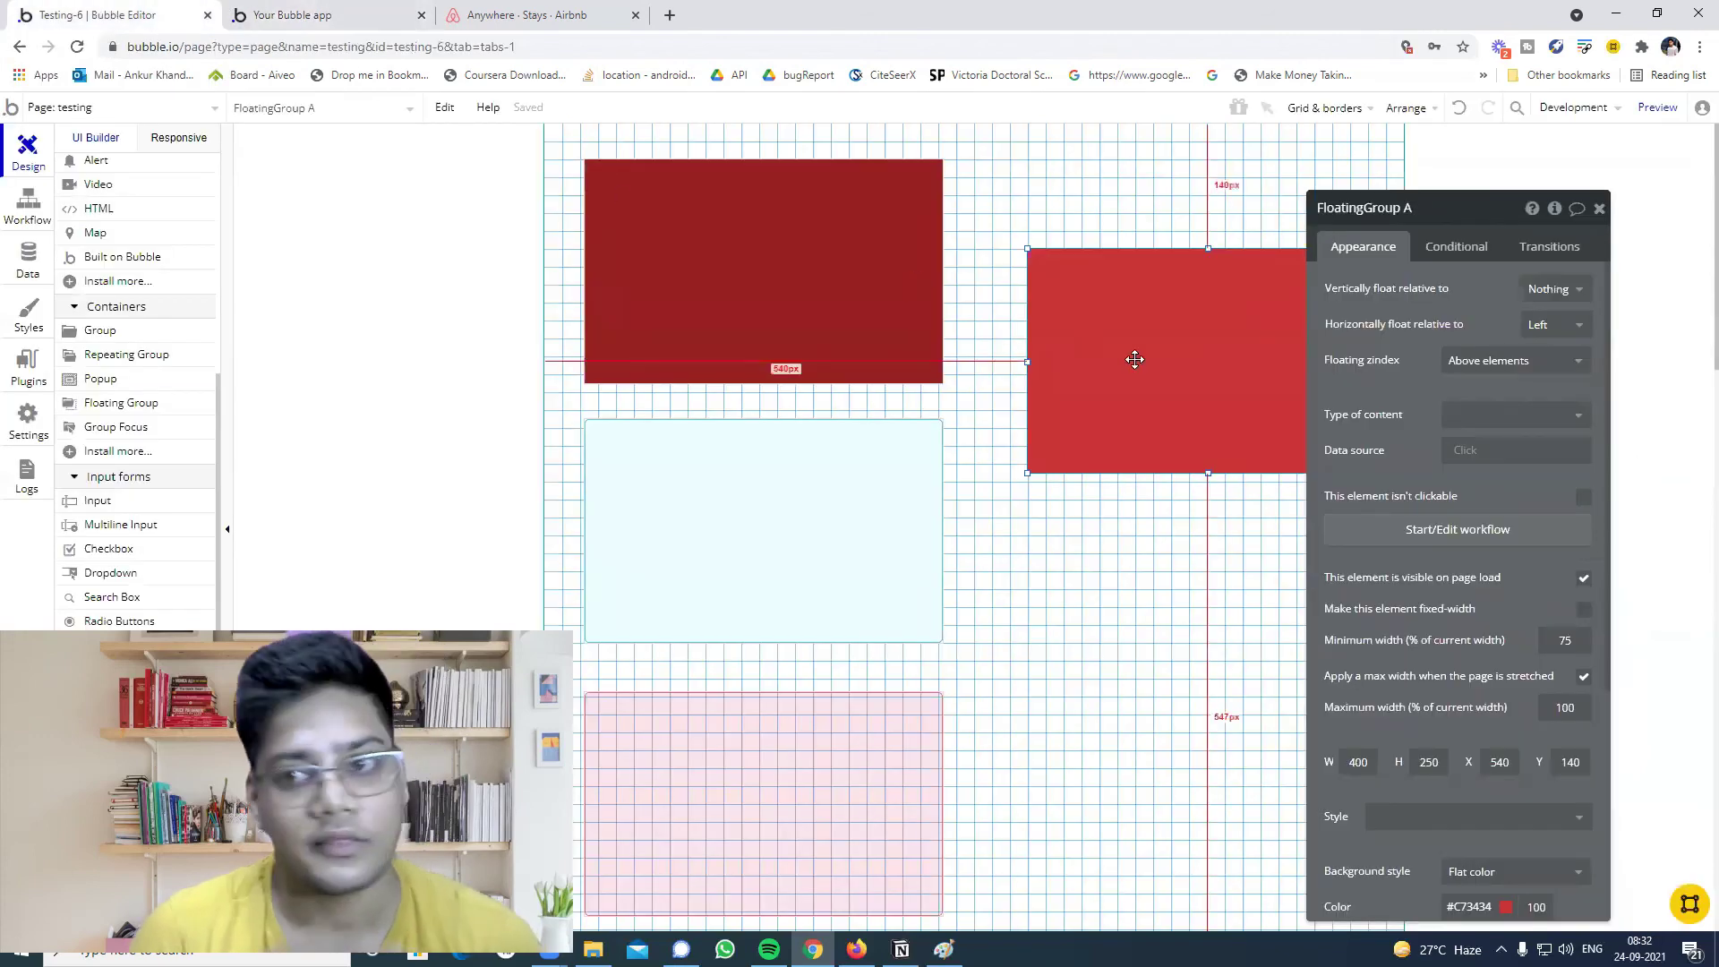
click(239, 11)
scroll(327, 376, down, 3)
scroll(329, 394, up, 3)
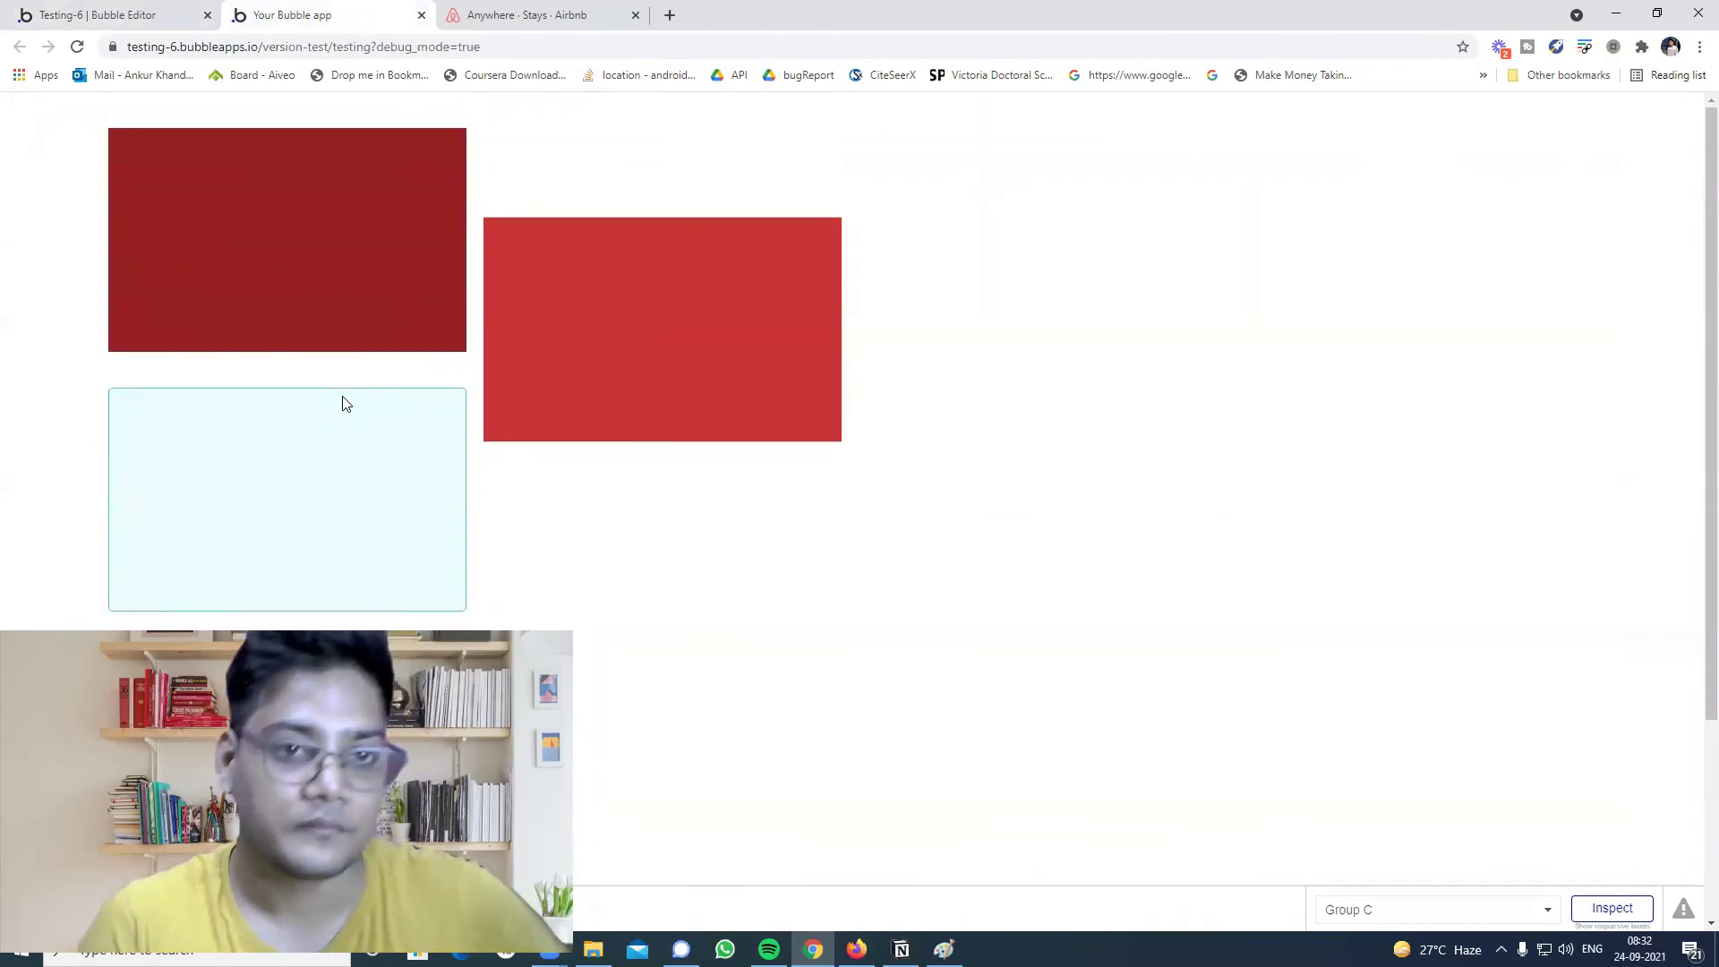
Scroll through the preview once more, and set the red floating group to float vertically relative to Top.
scroll(374, 489, down, 3)
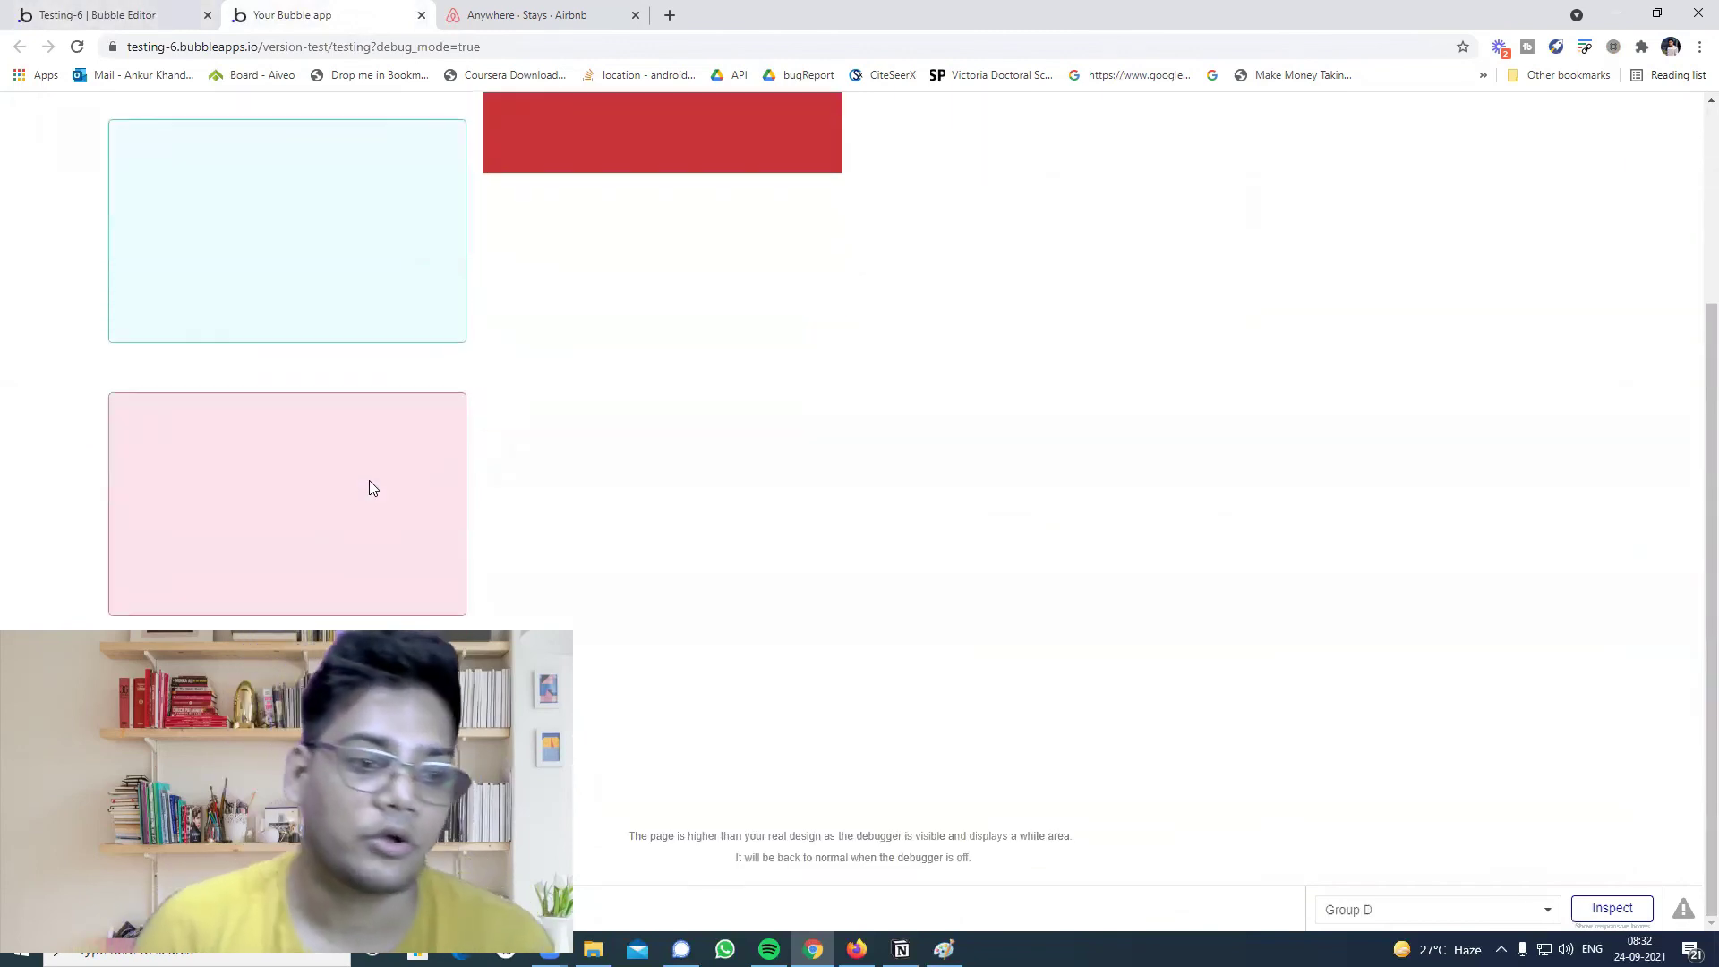
scroll(368, 480, up, 3)
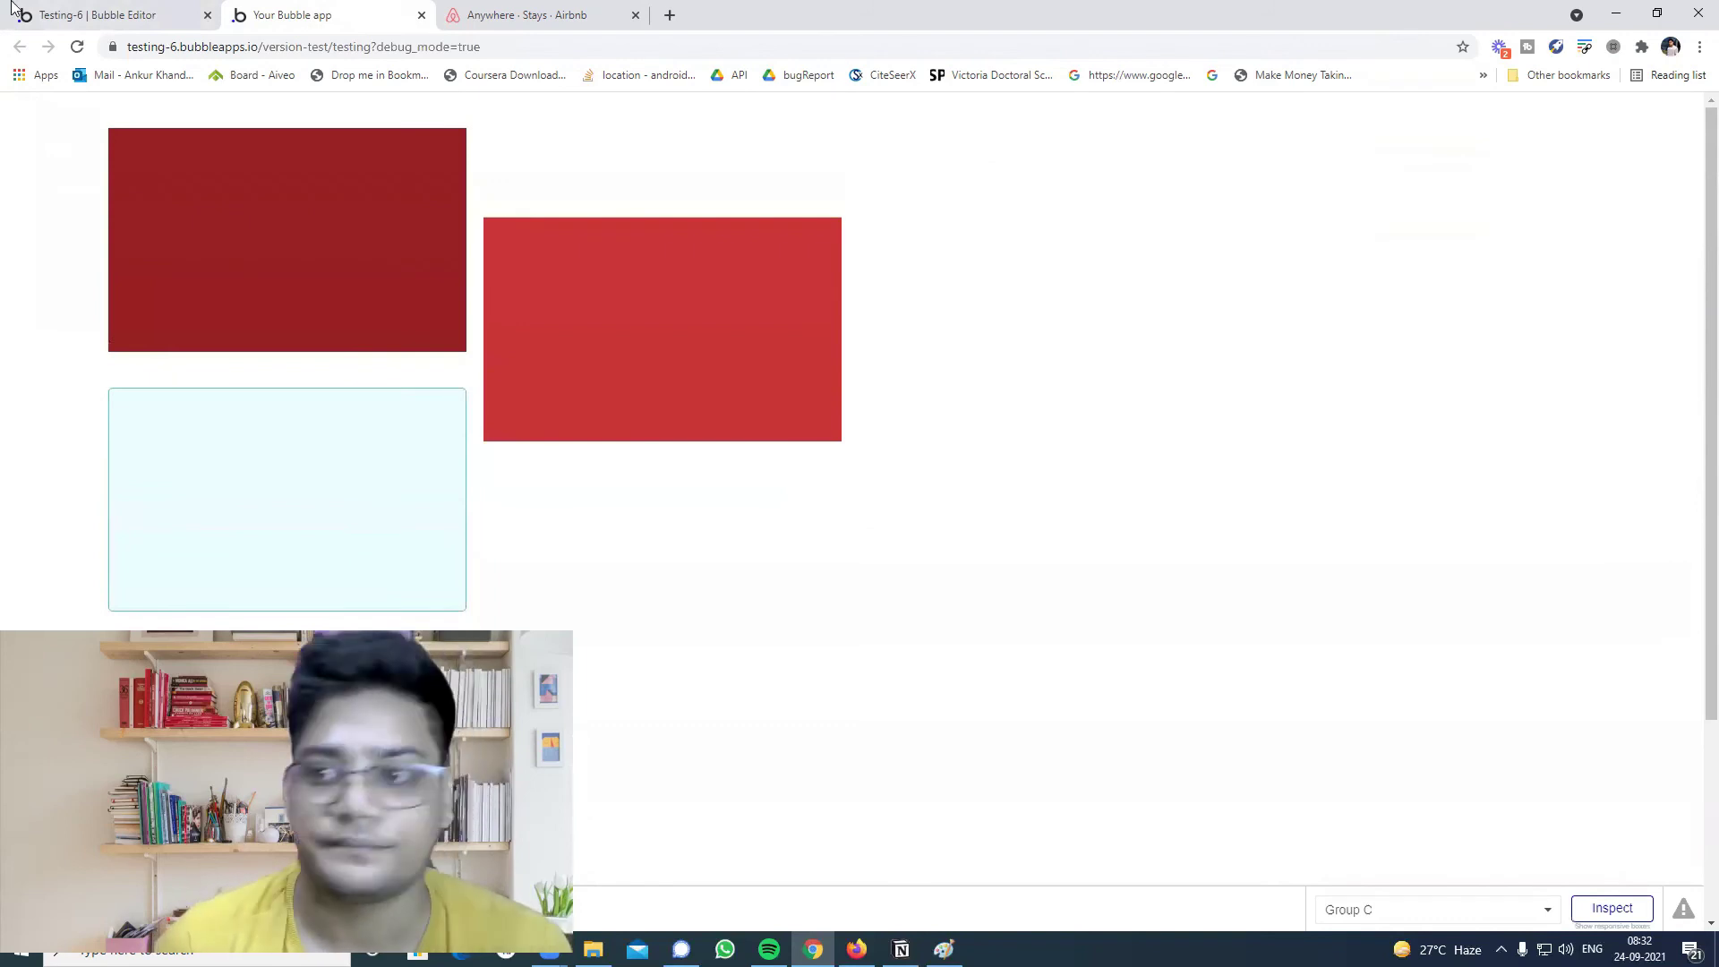
click(13, 9)
click(1553, 298)
click(1554, 304)
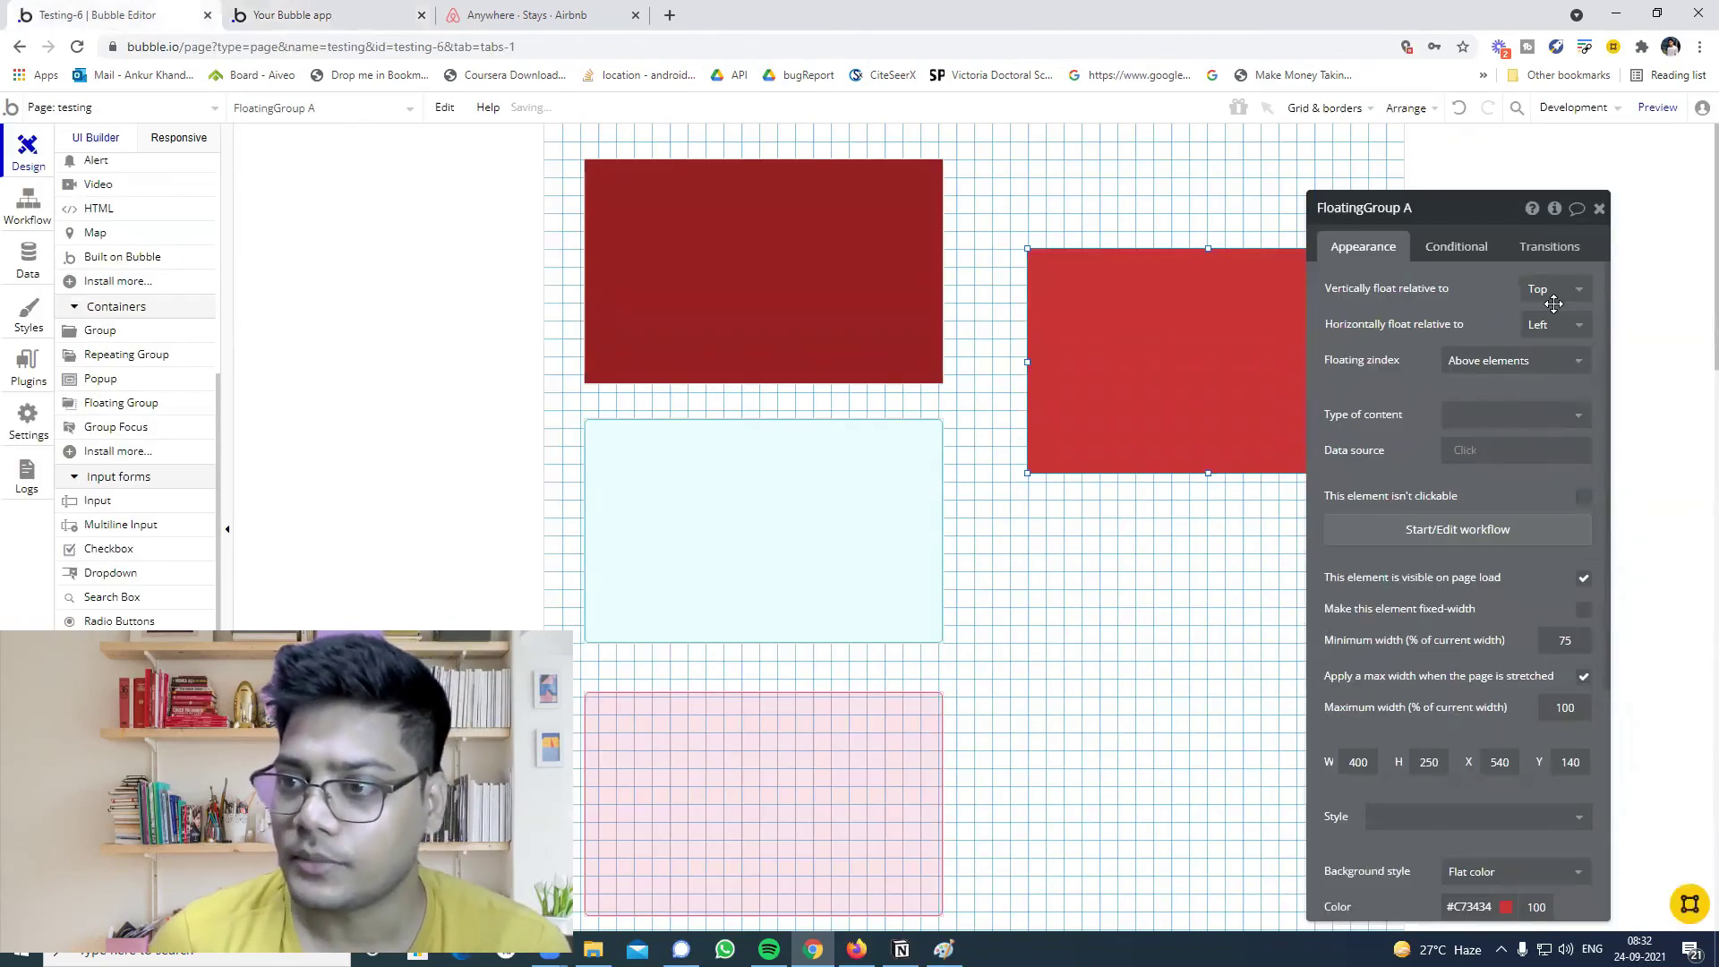
Set the floating group to float horizontally relative to Right and check its position in the preview.
click(1567, 325)
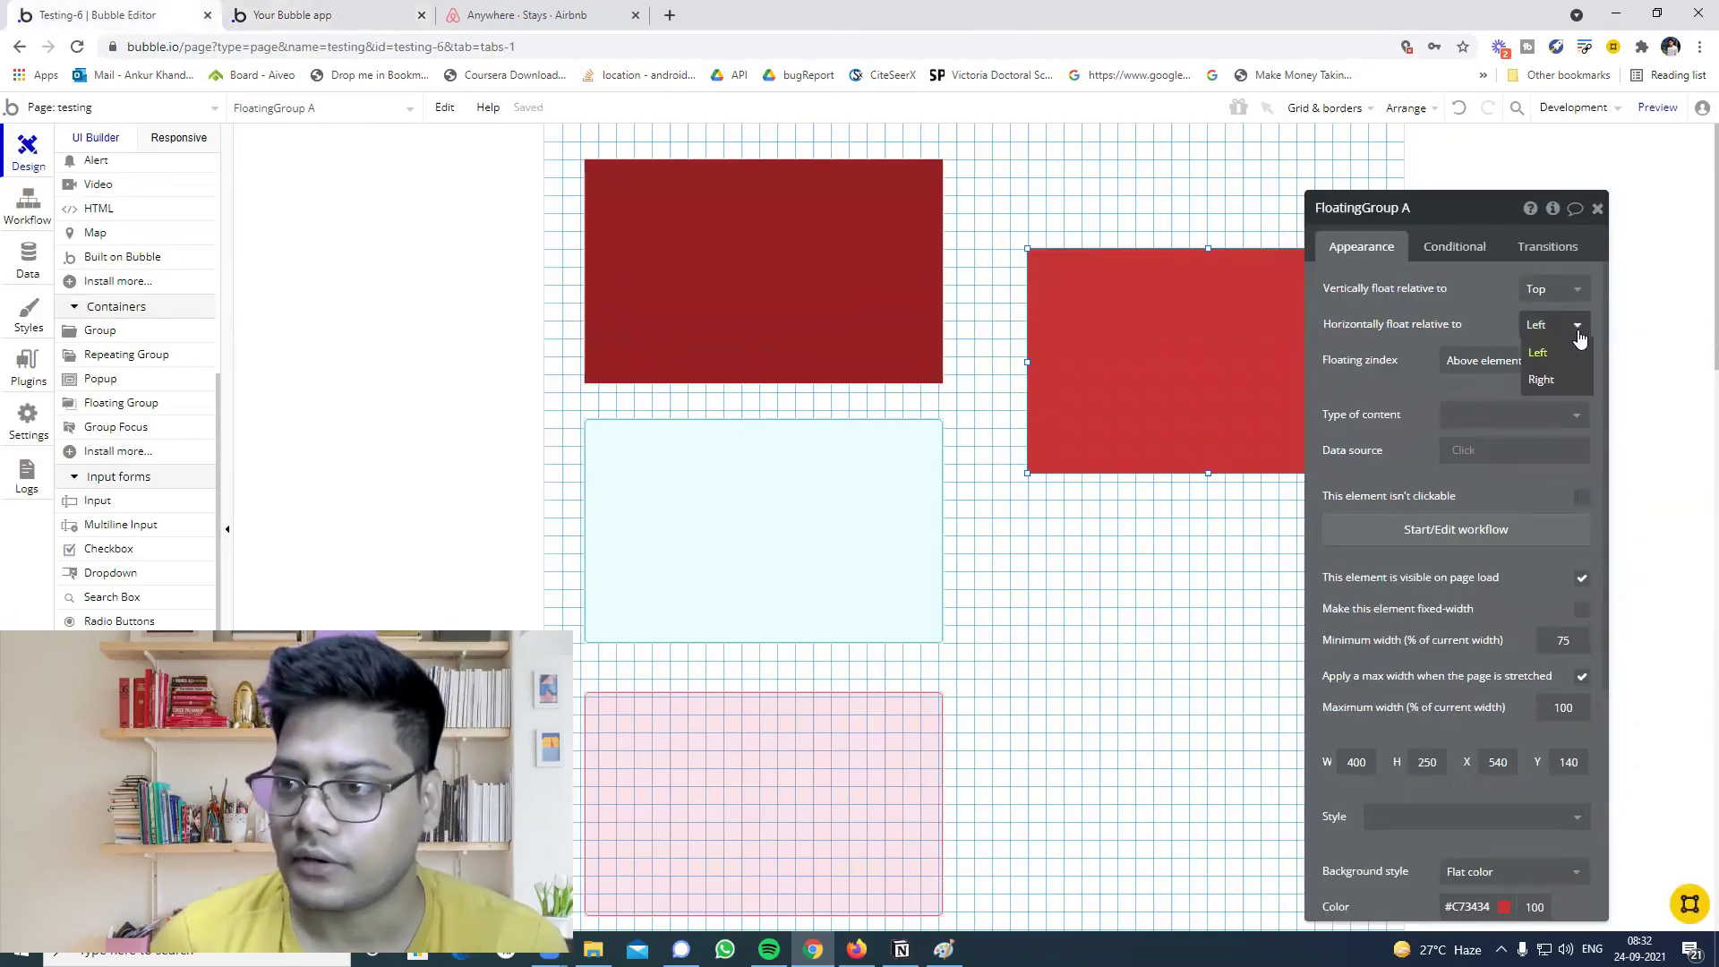
click(1482, 330)
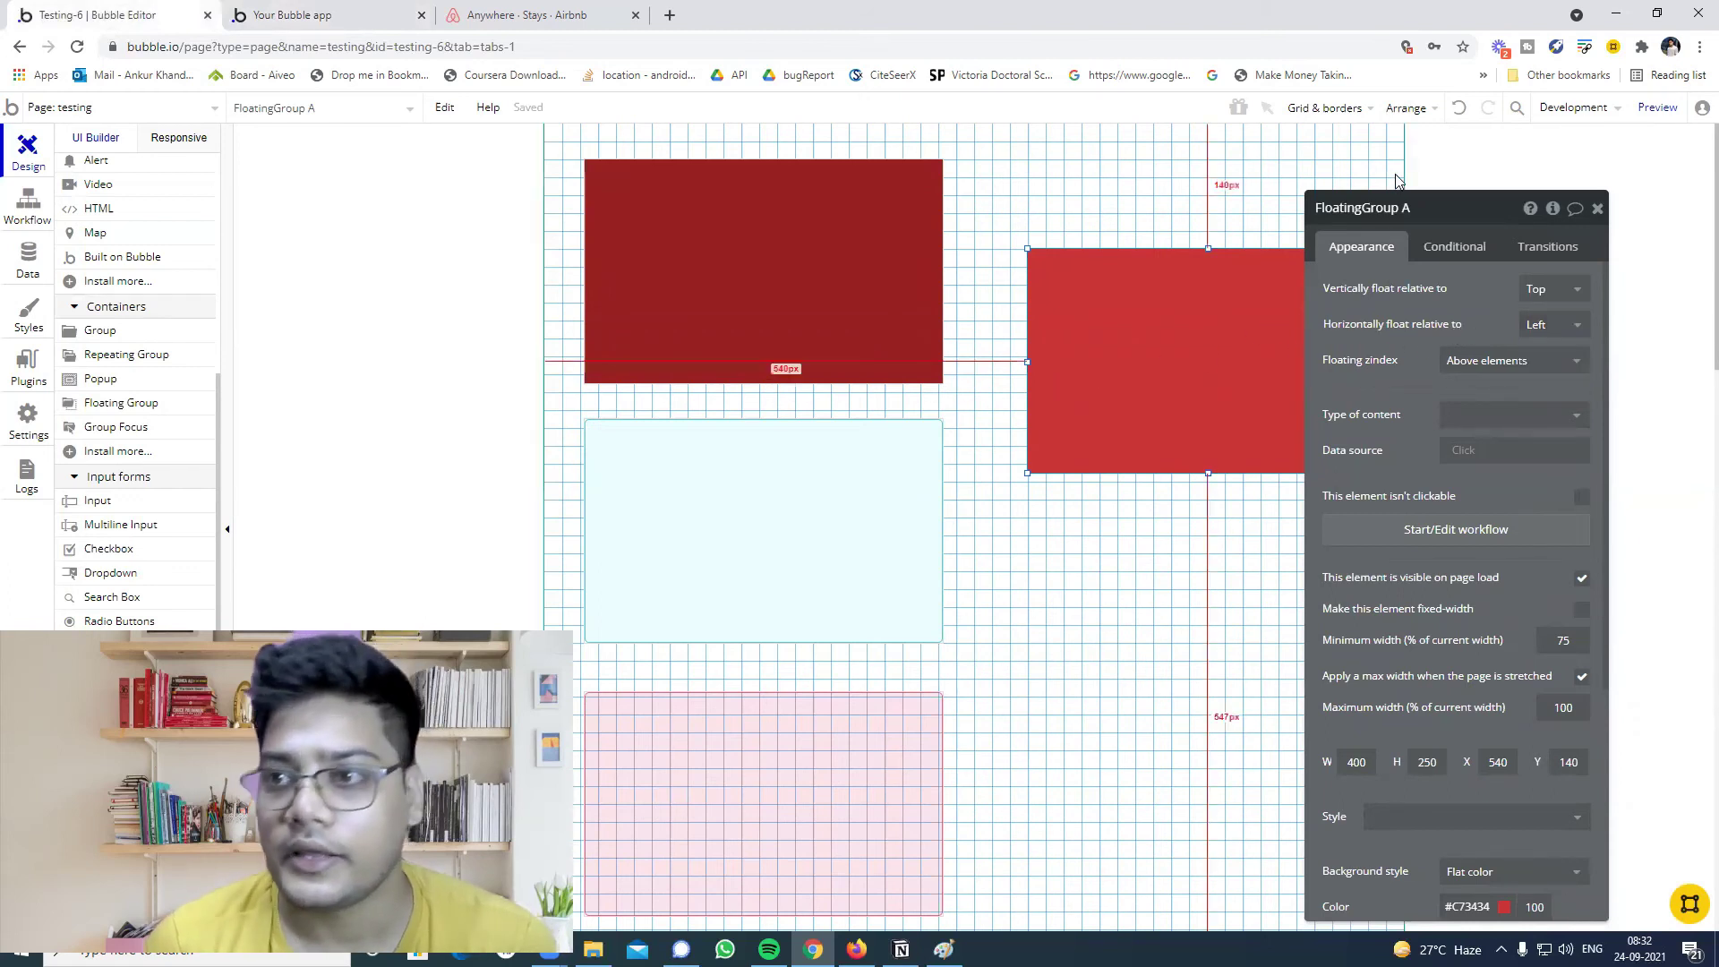
click(1598, 208)
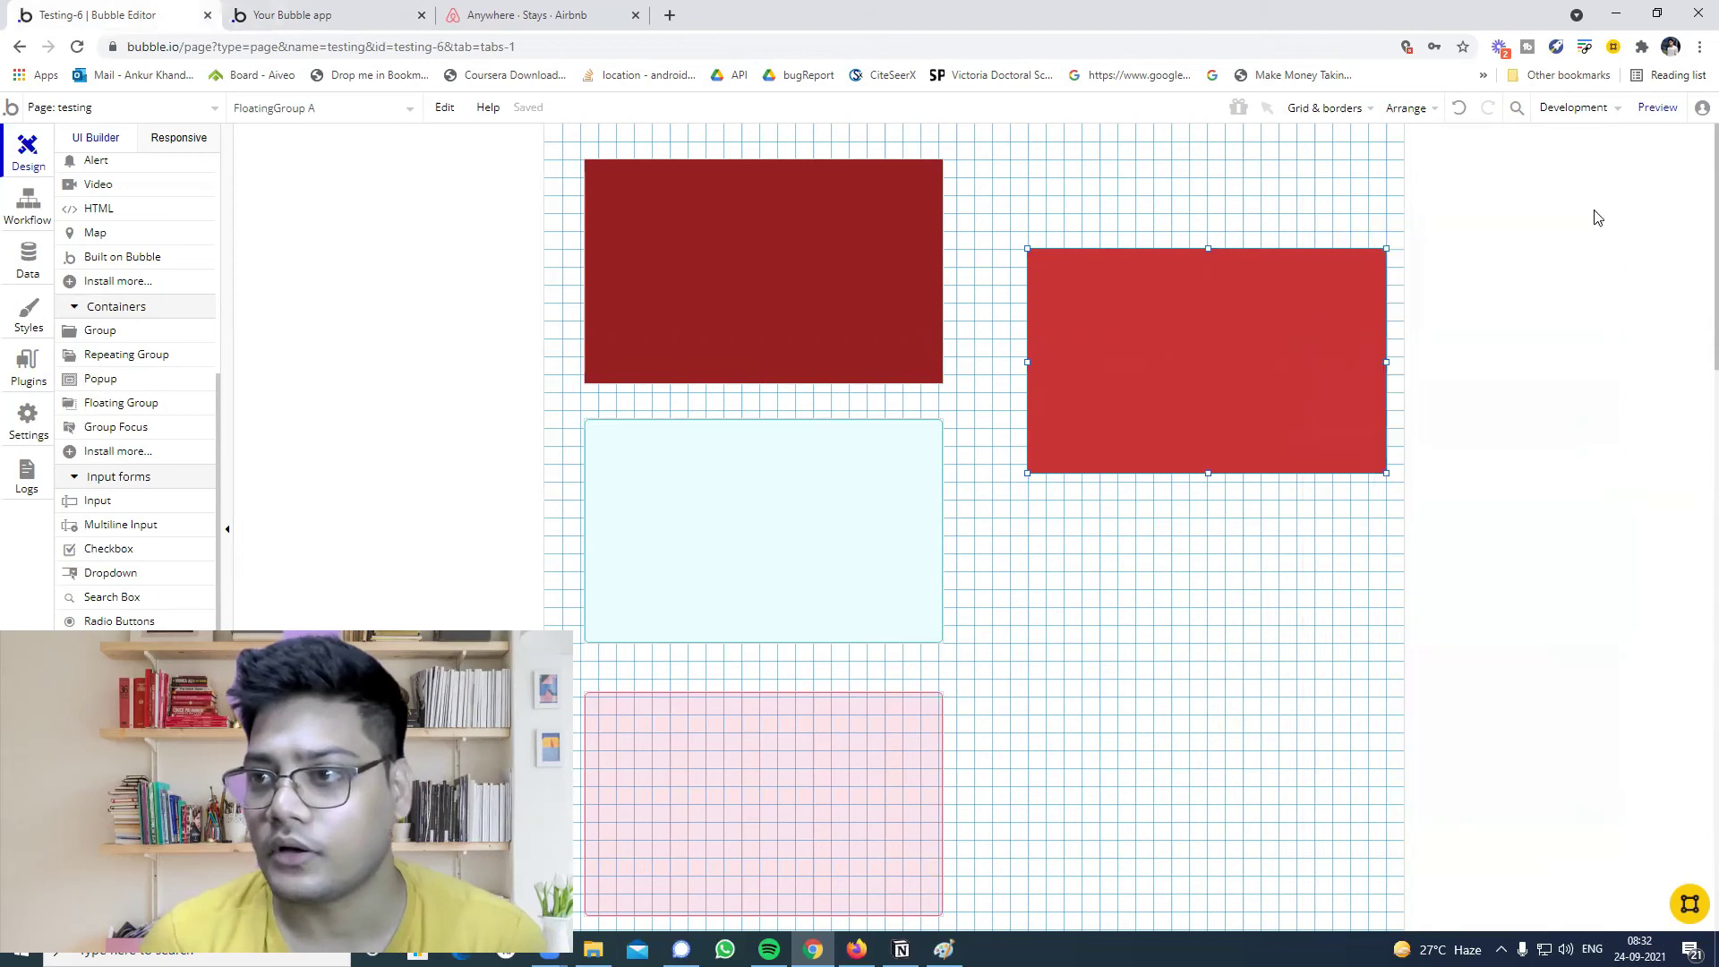
double_click(1316, 357)
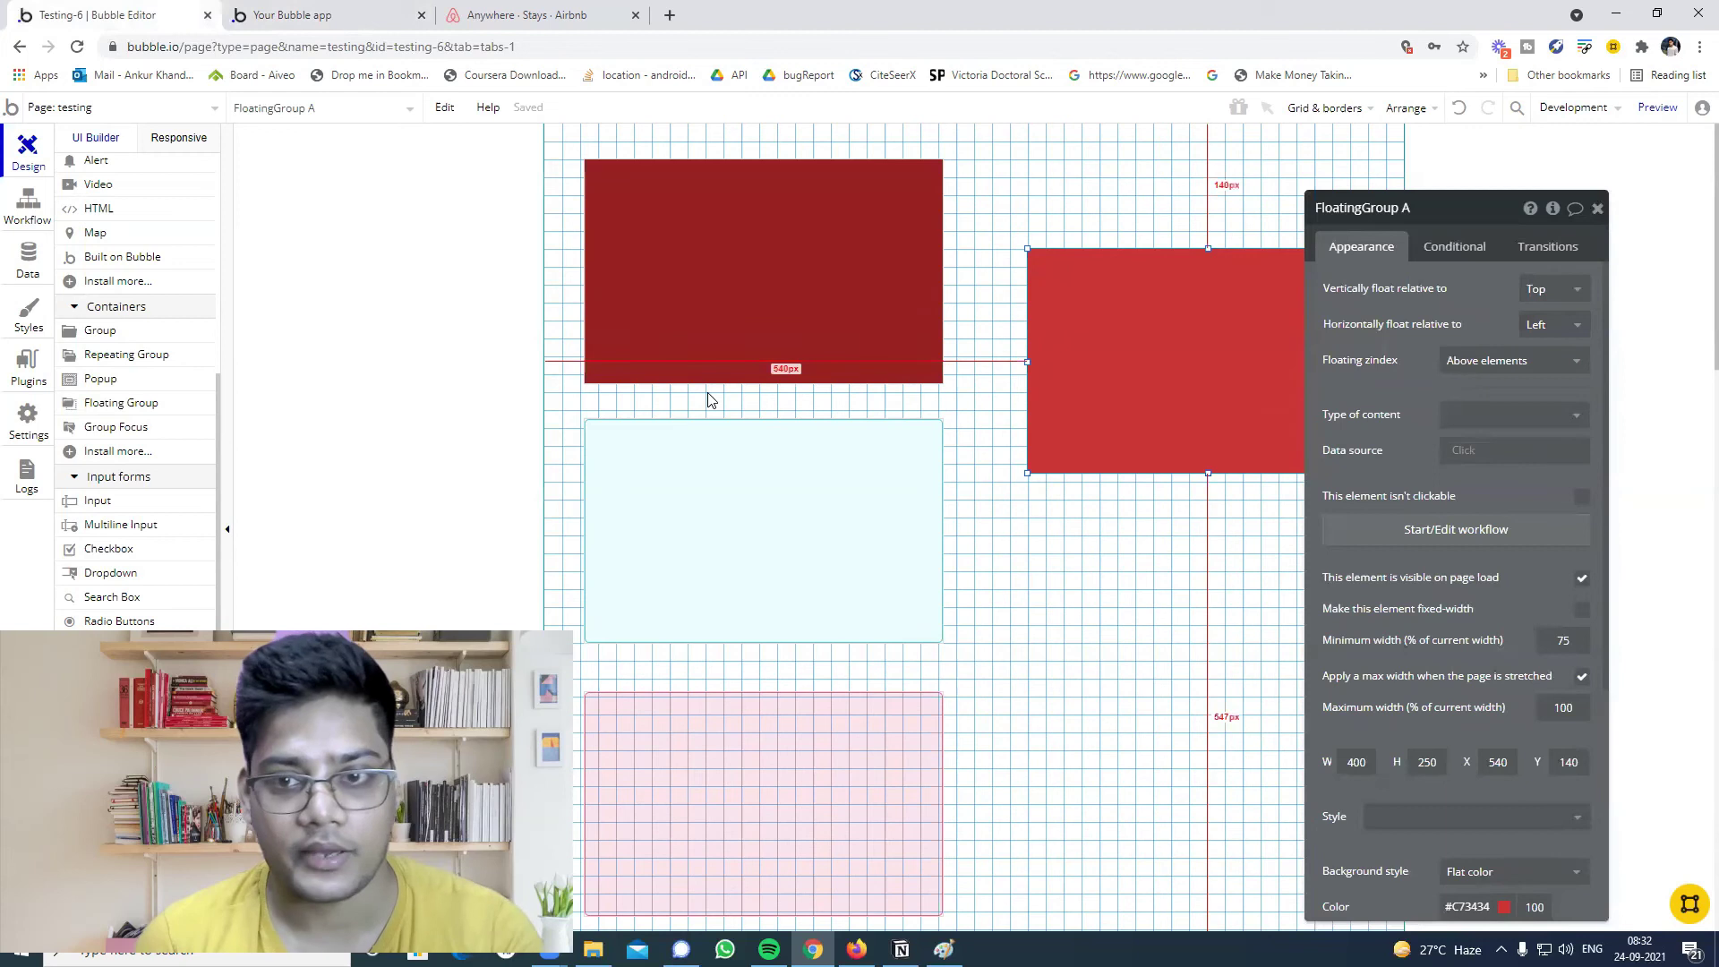
click(1540, 378)
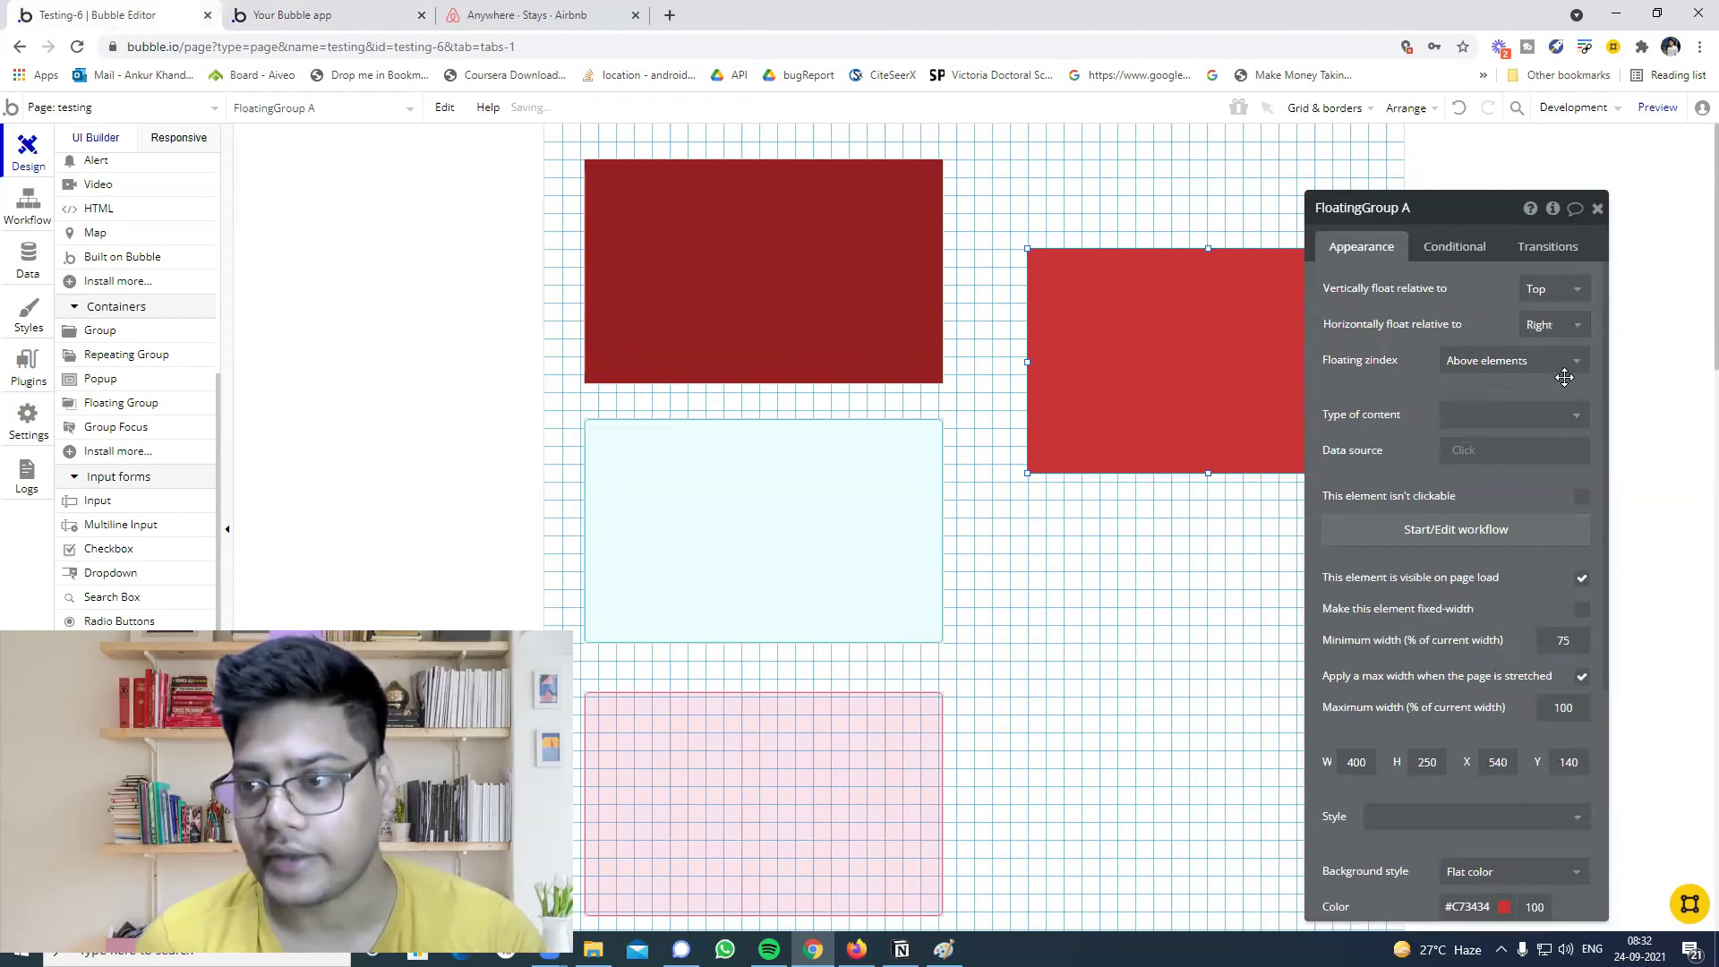
click(331, 15)
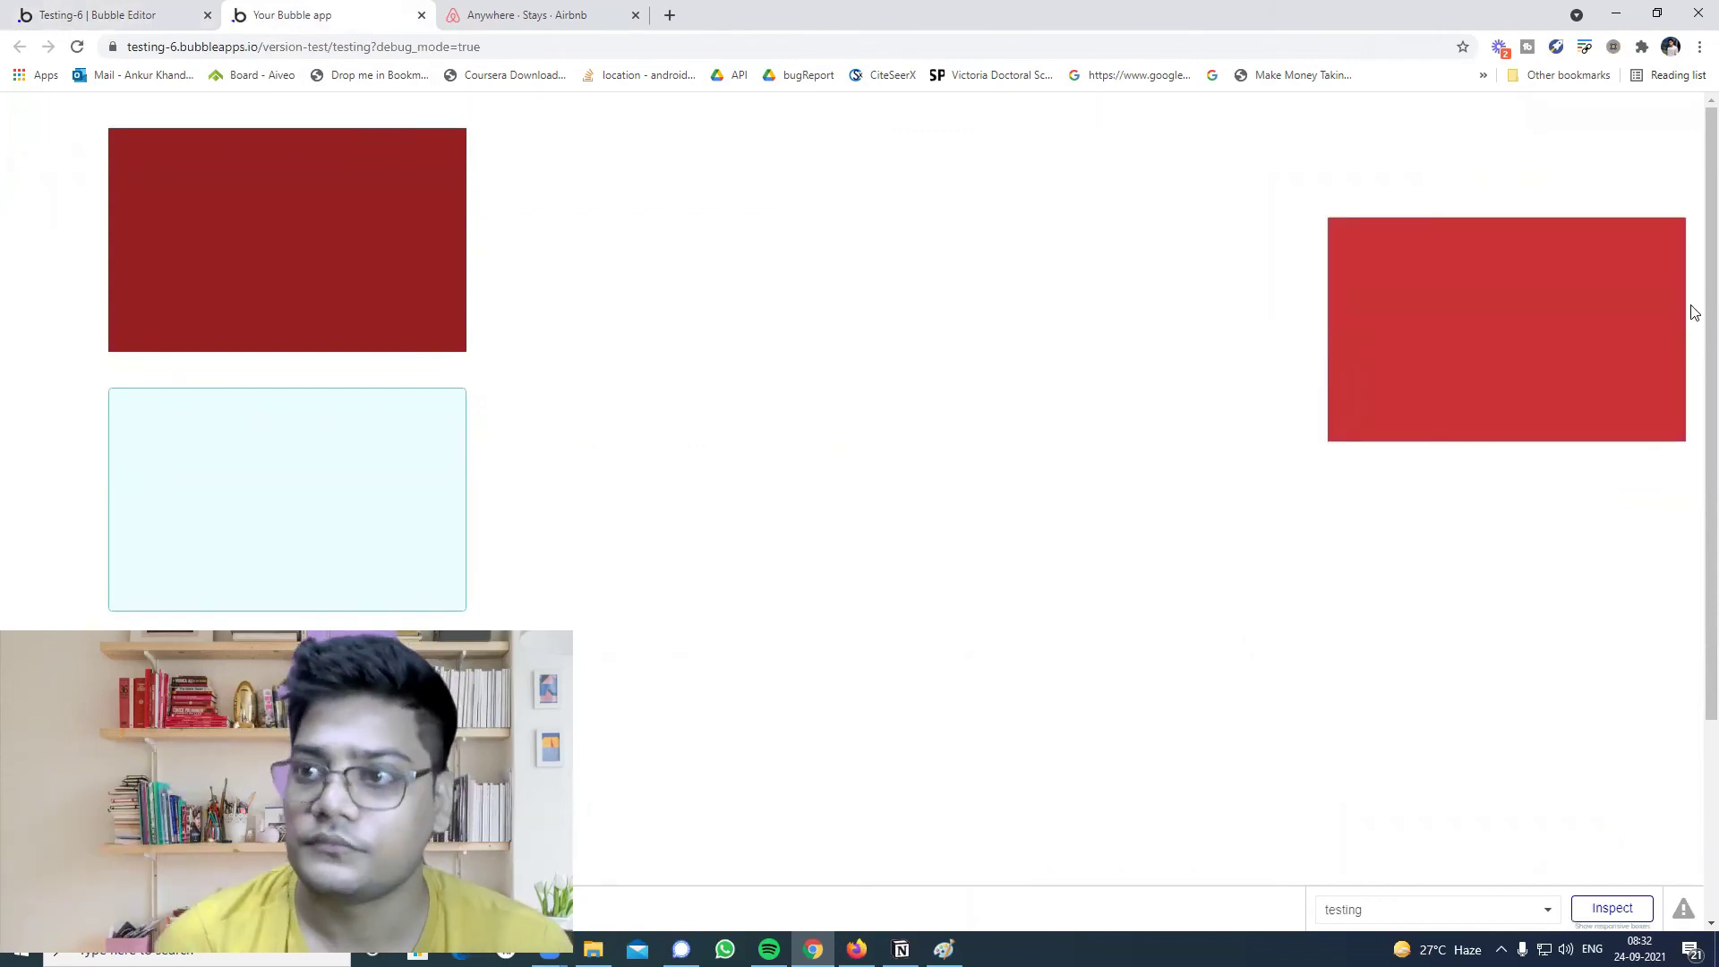
Examine the floating group's distance from the page's right edge in the editor, moving its property editor out of the way.
click(164, 8)
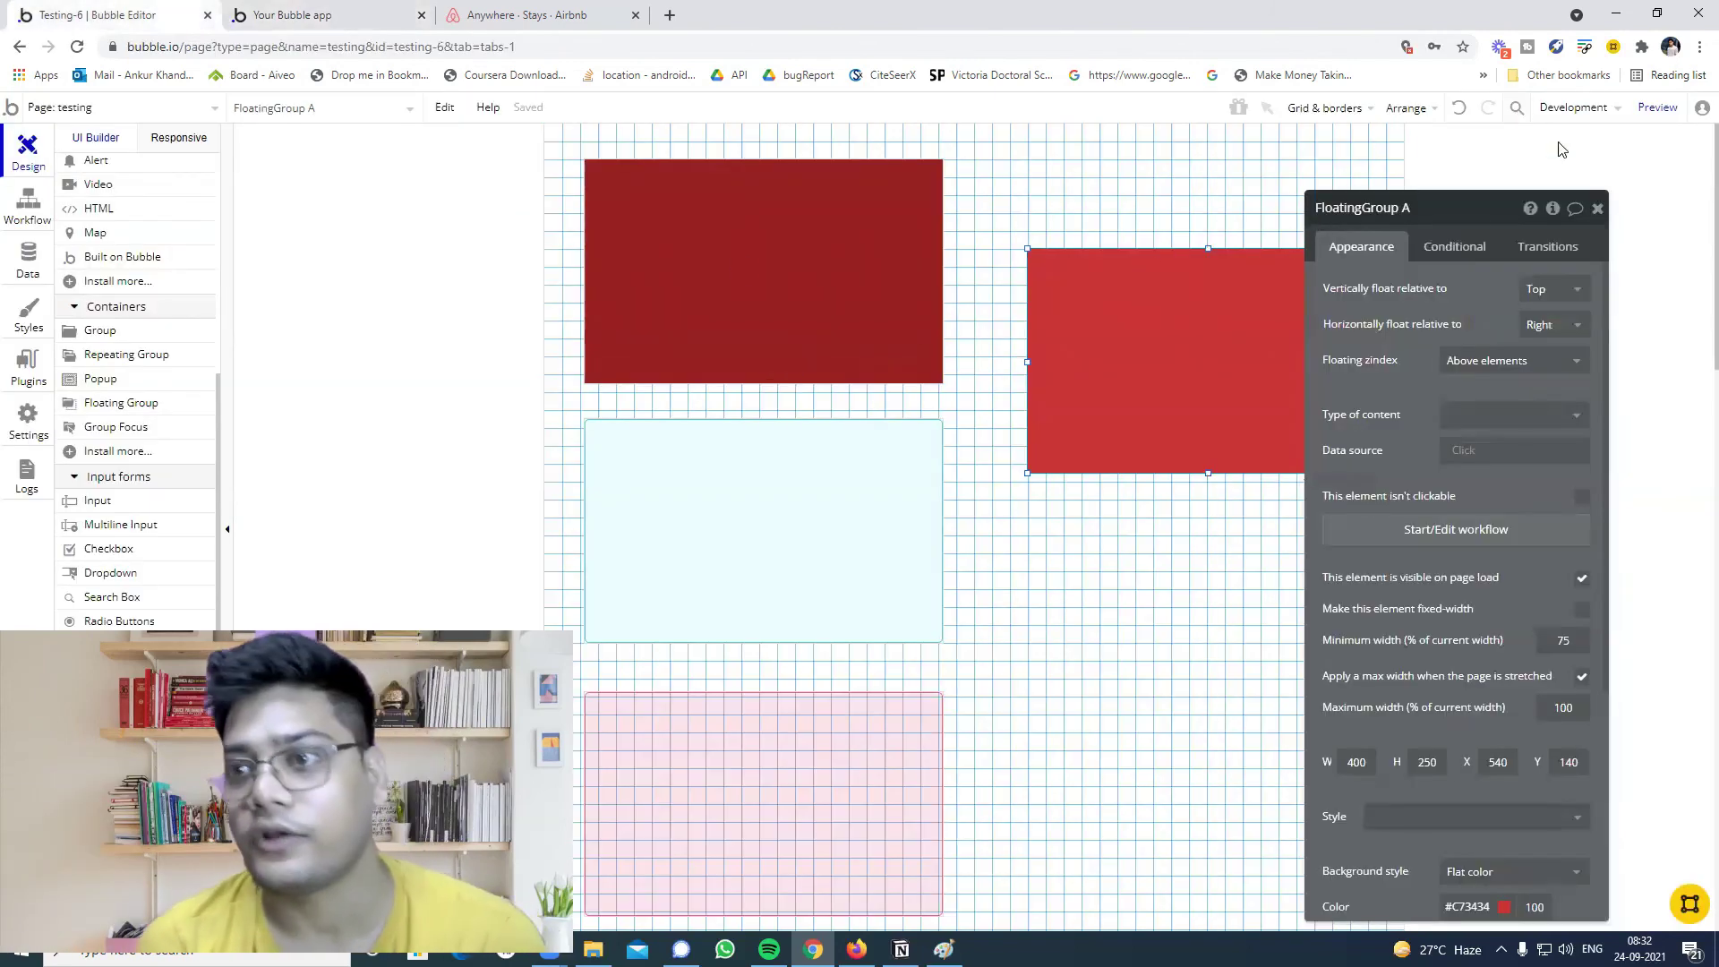
drag(1489, 214, 882, 301)
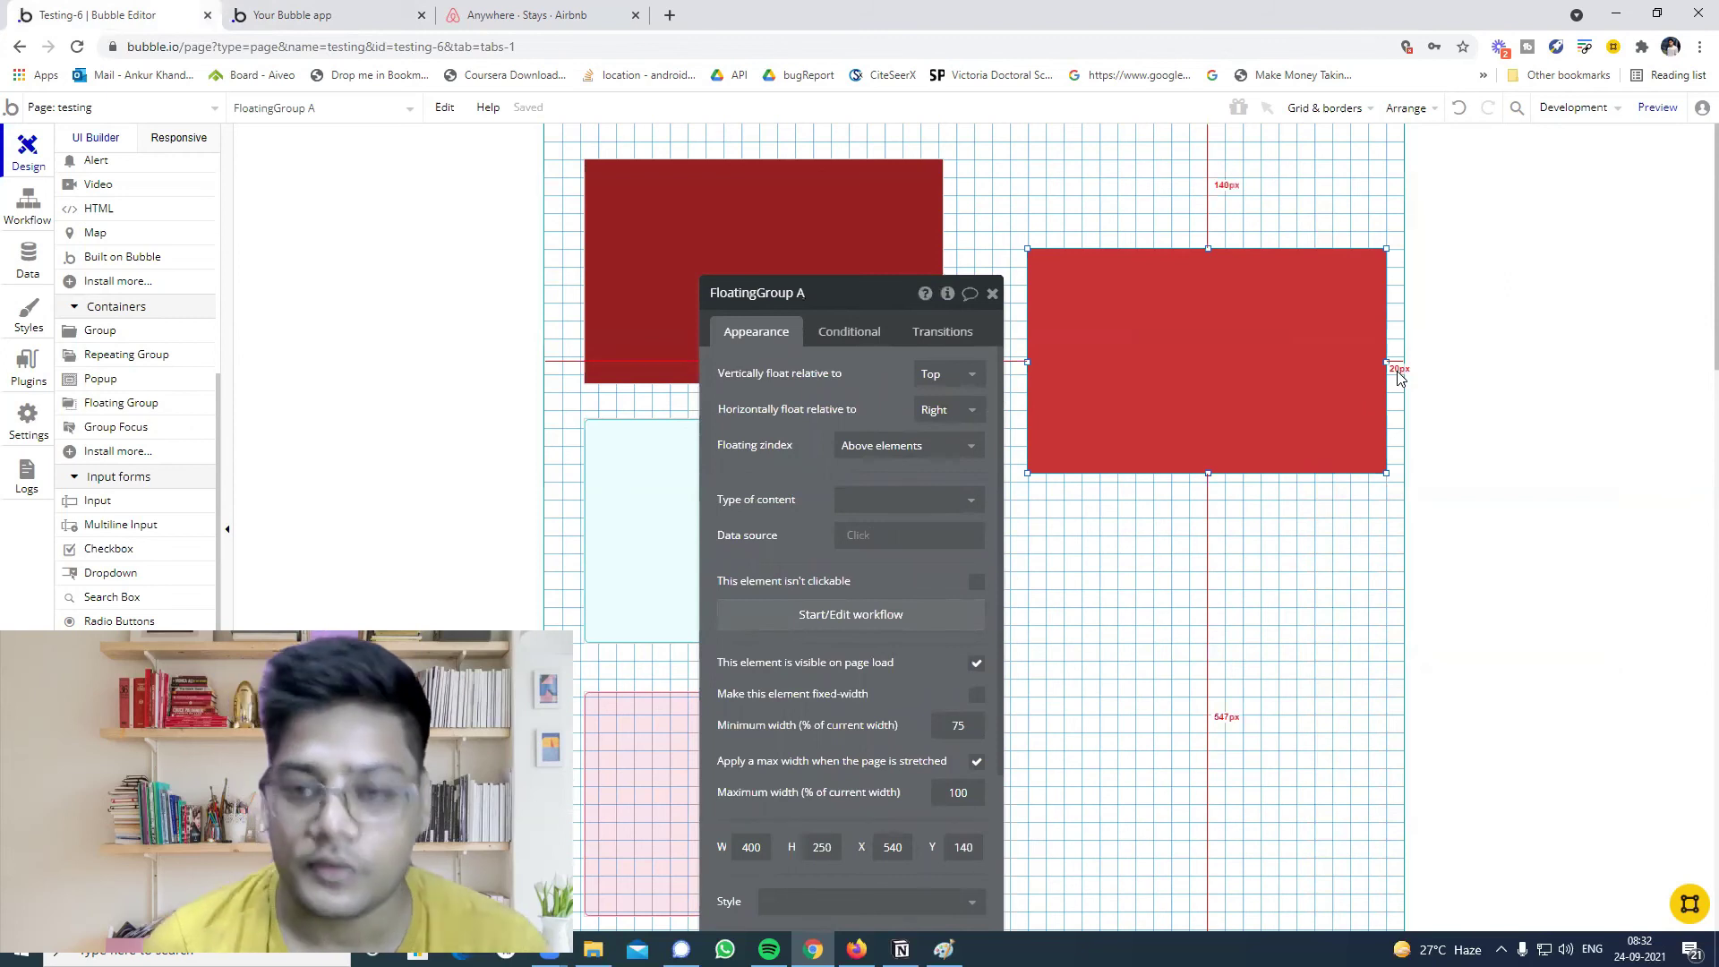
drag(869, 303, 1303, 459)
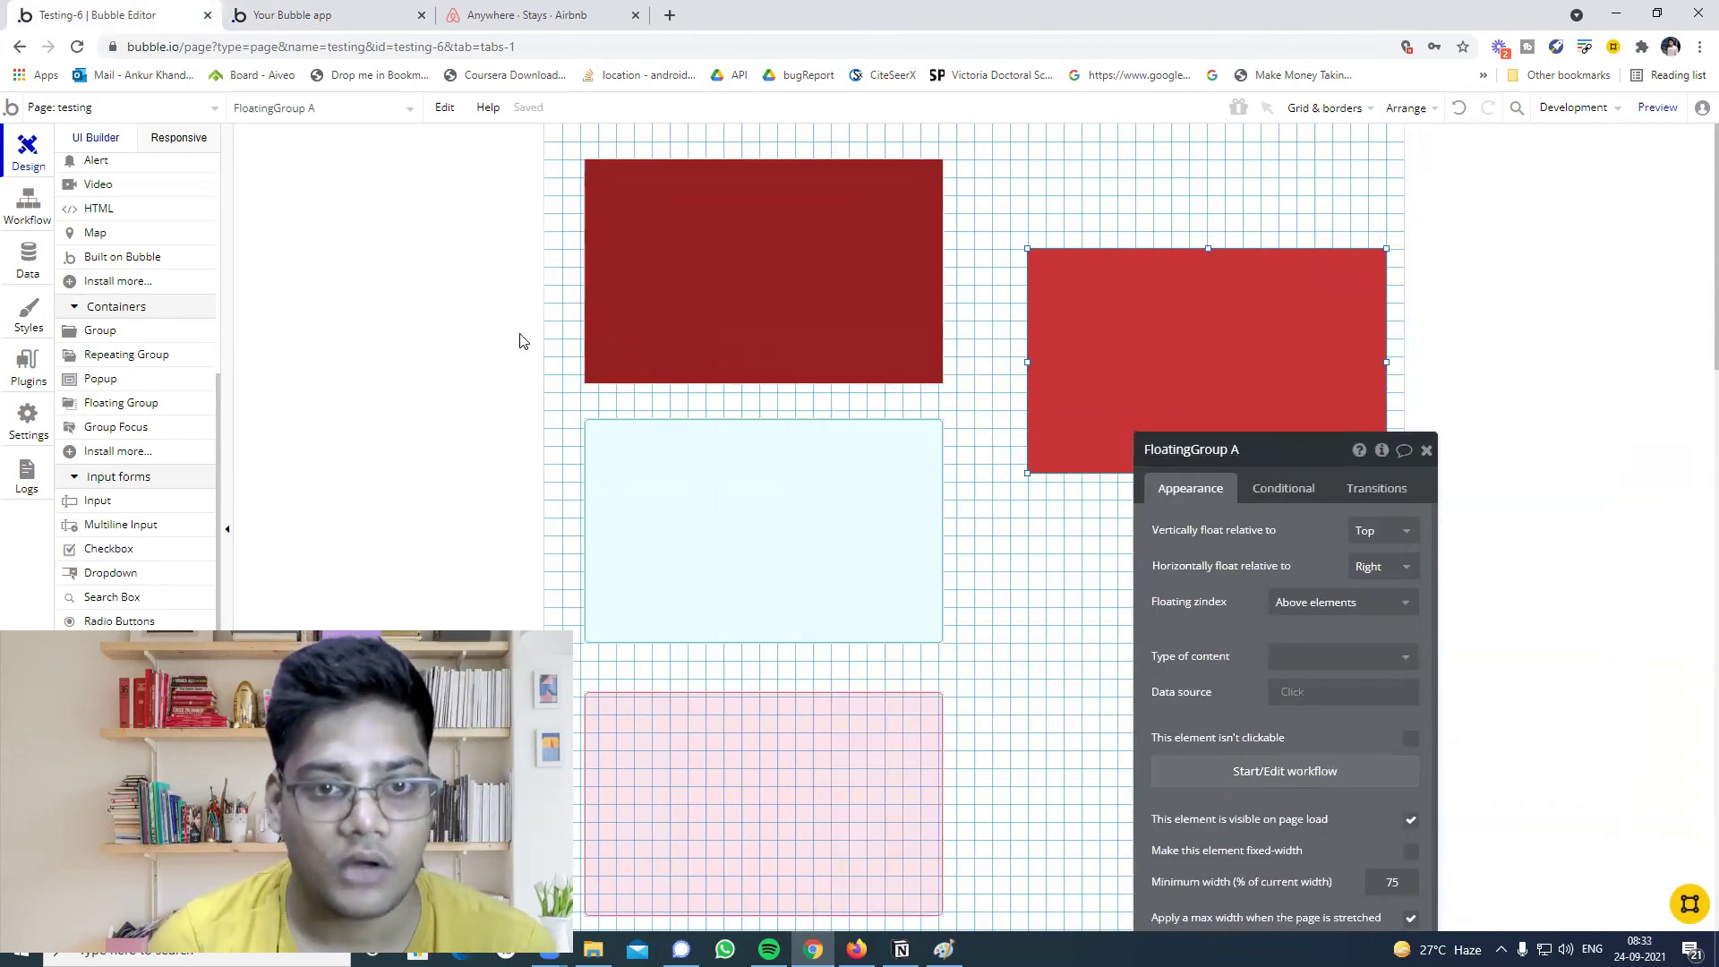
drag(1295, 451, 1371, 212)
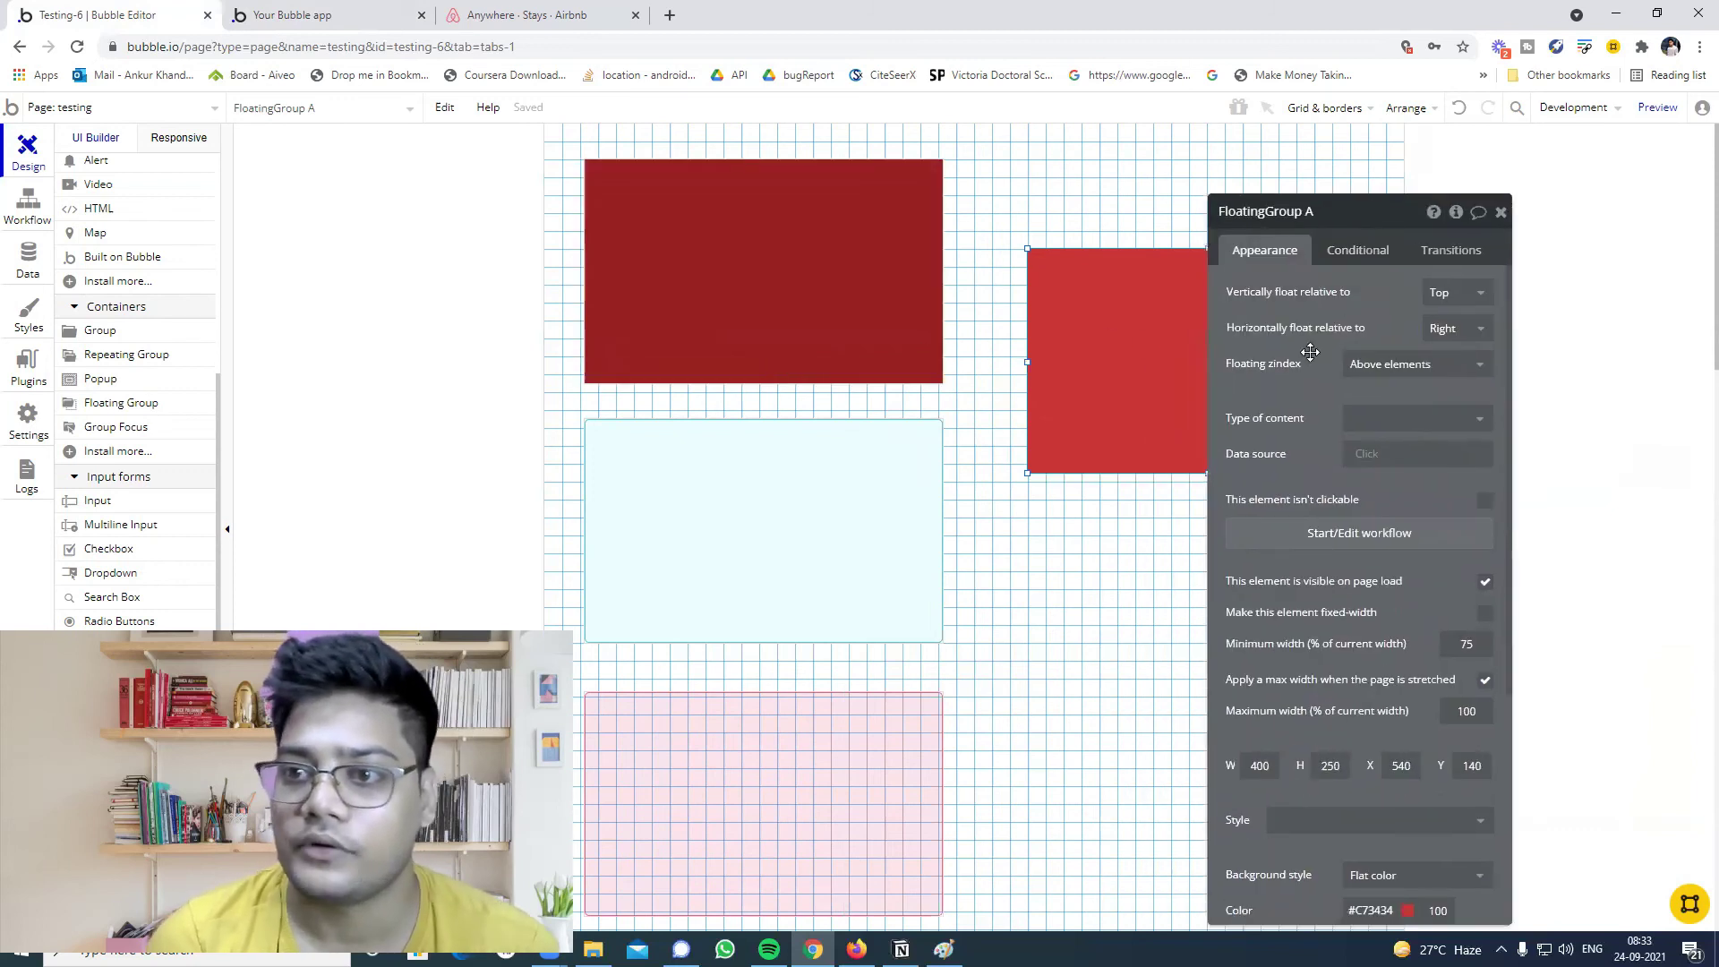
Review the Floating zindex options of the floating group and close its property editor.
click(1414, 364)
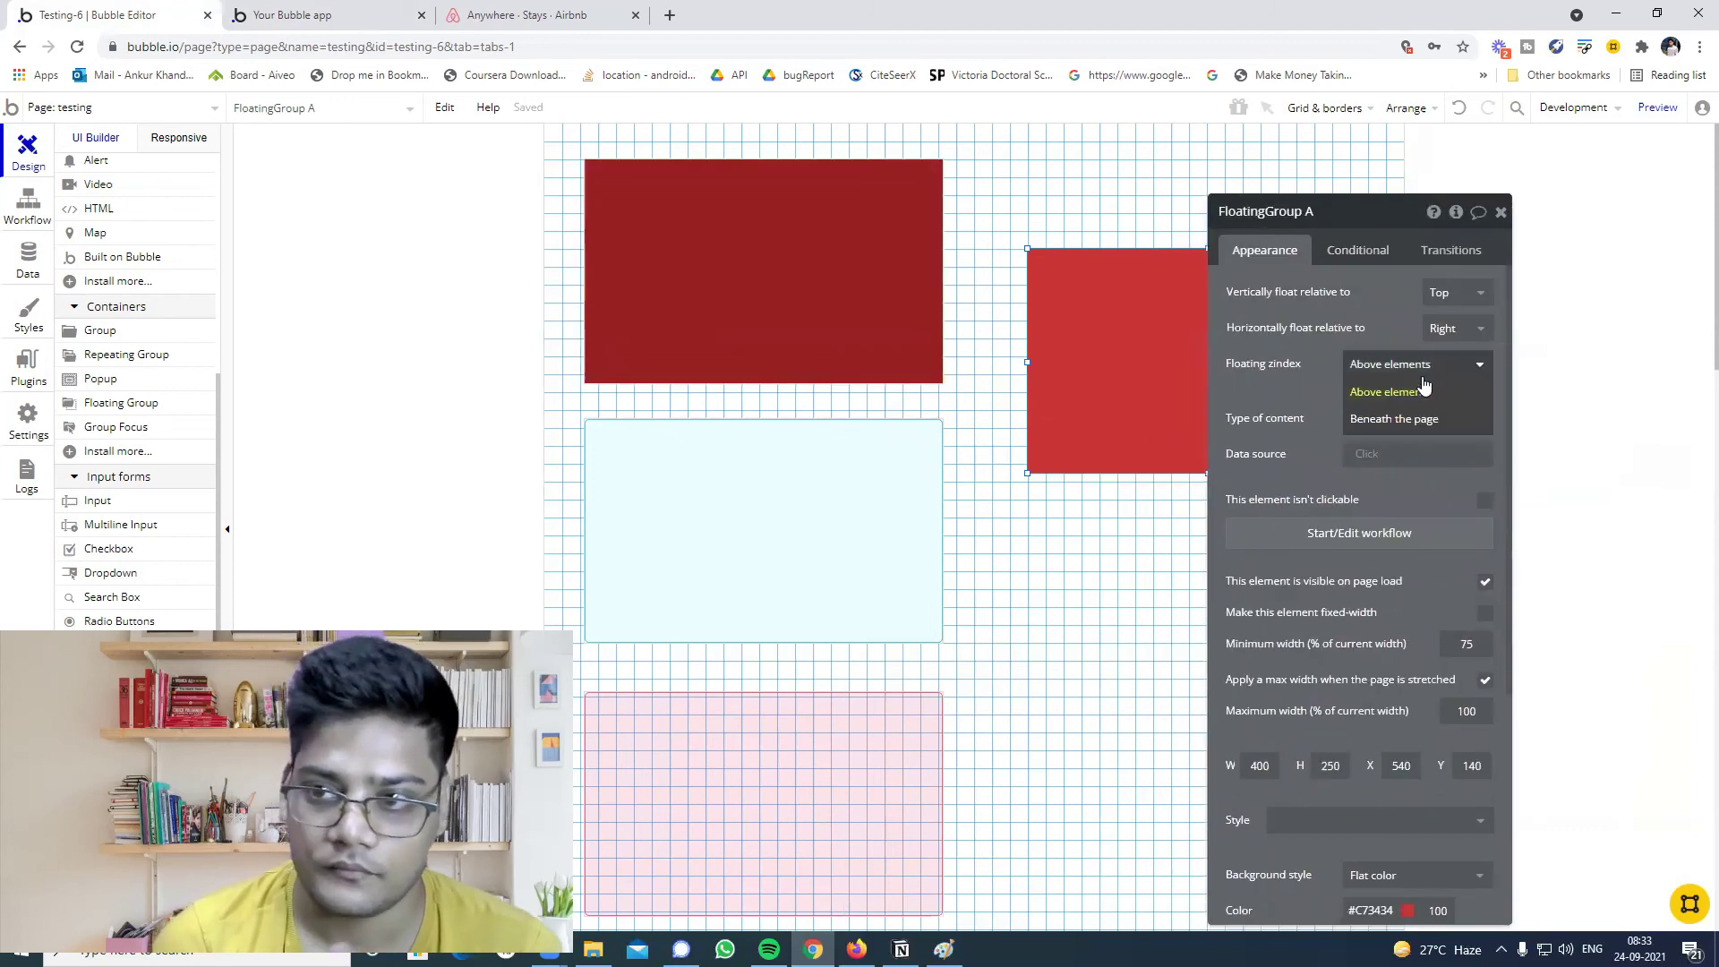
click(1294, 399)
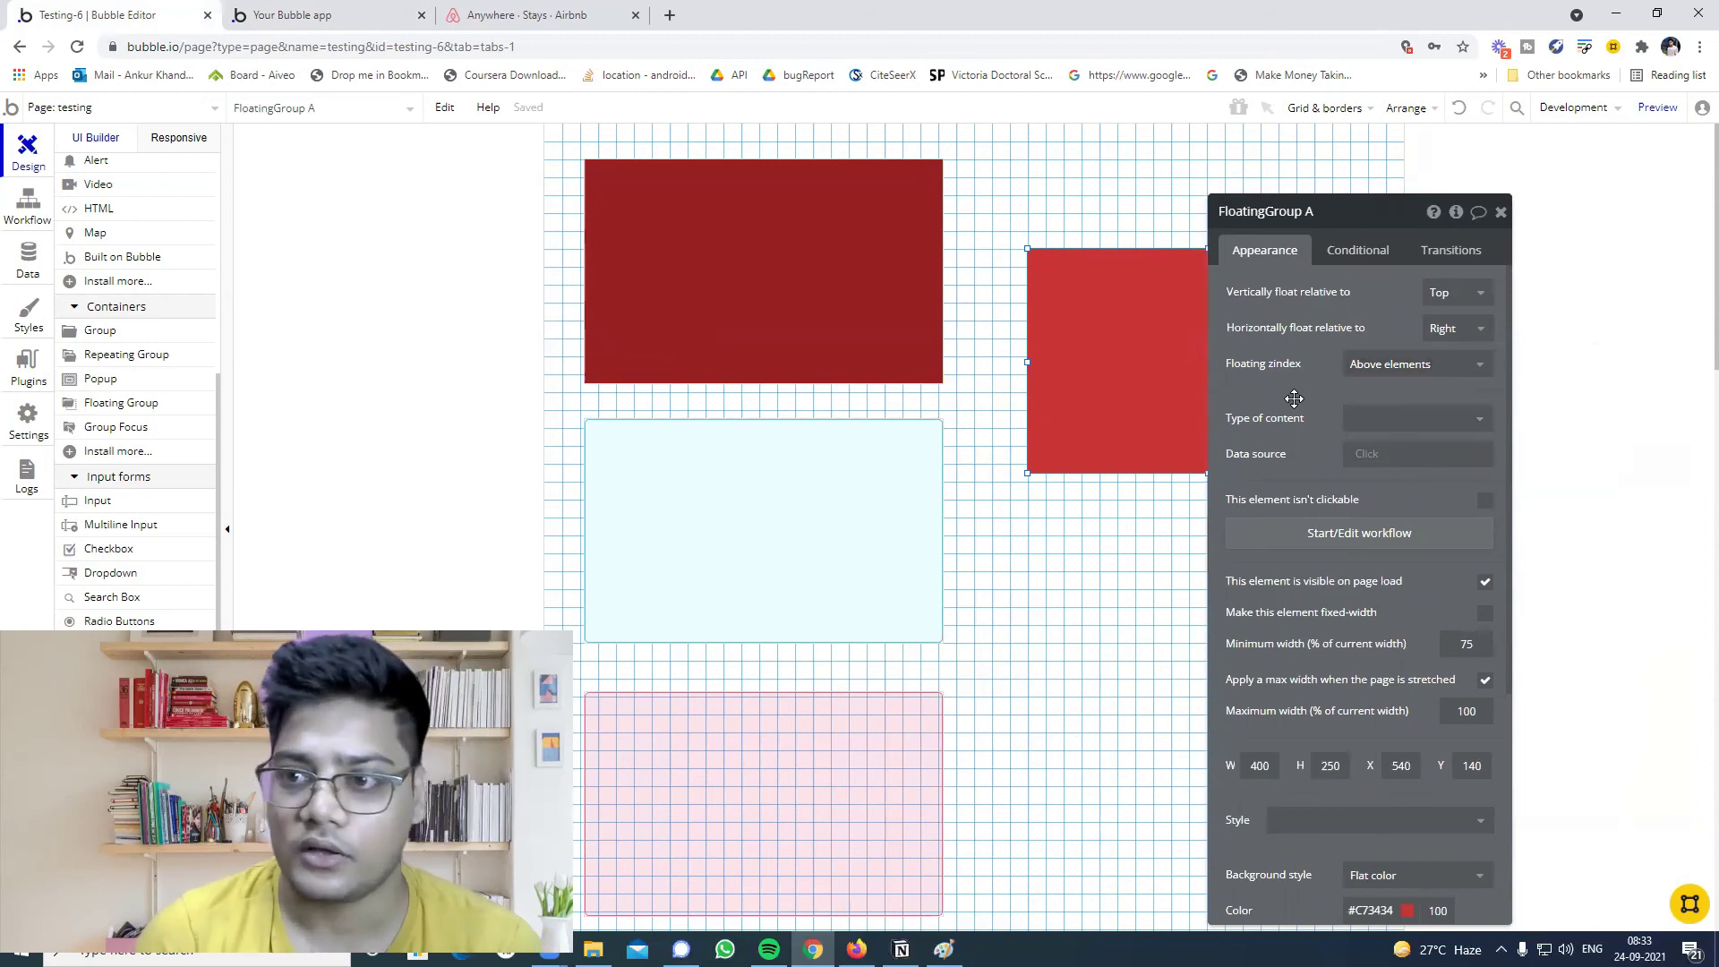
click(1419, 364)
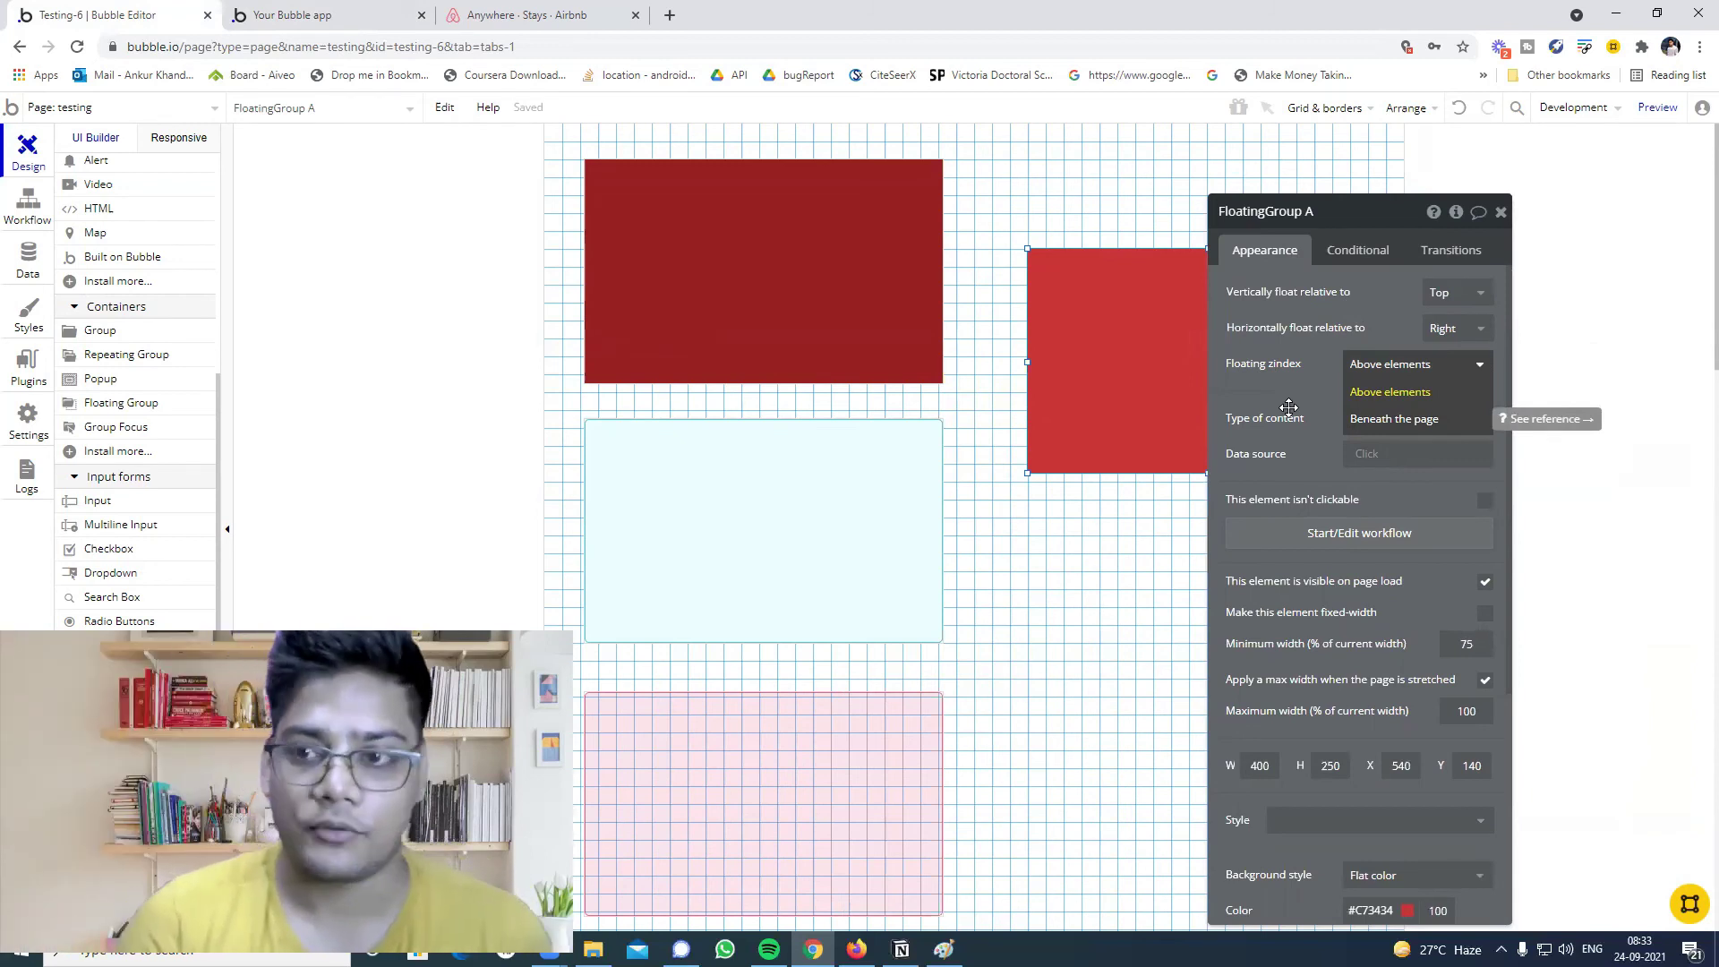
click(1499, 213)
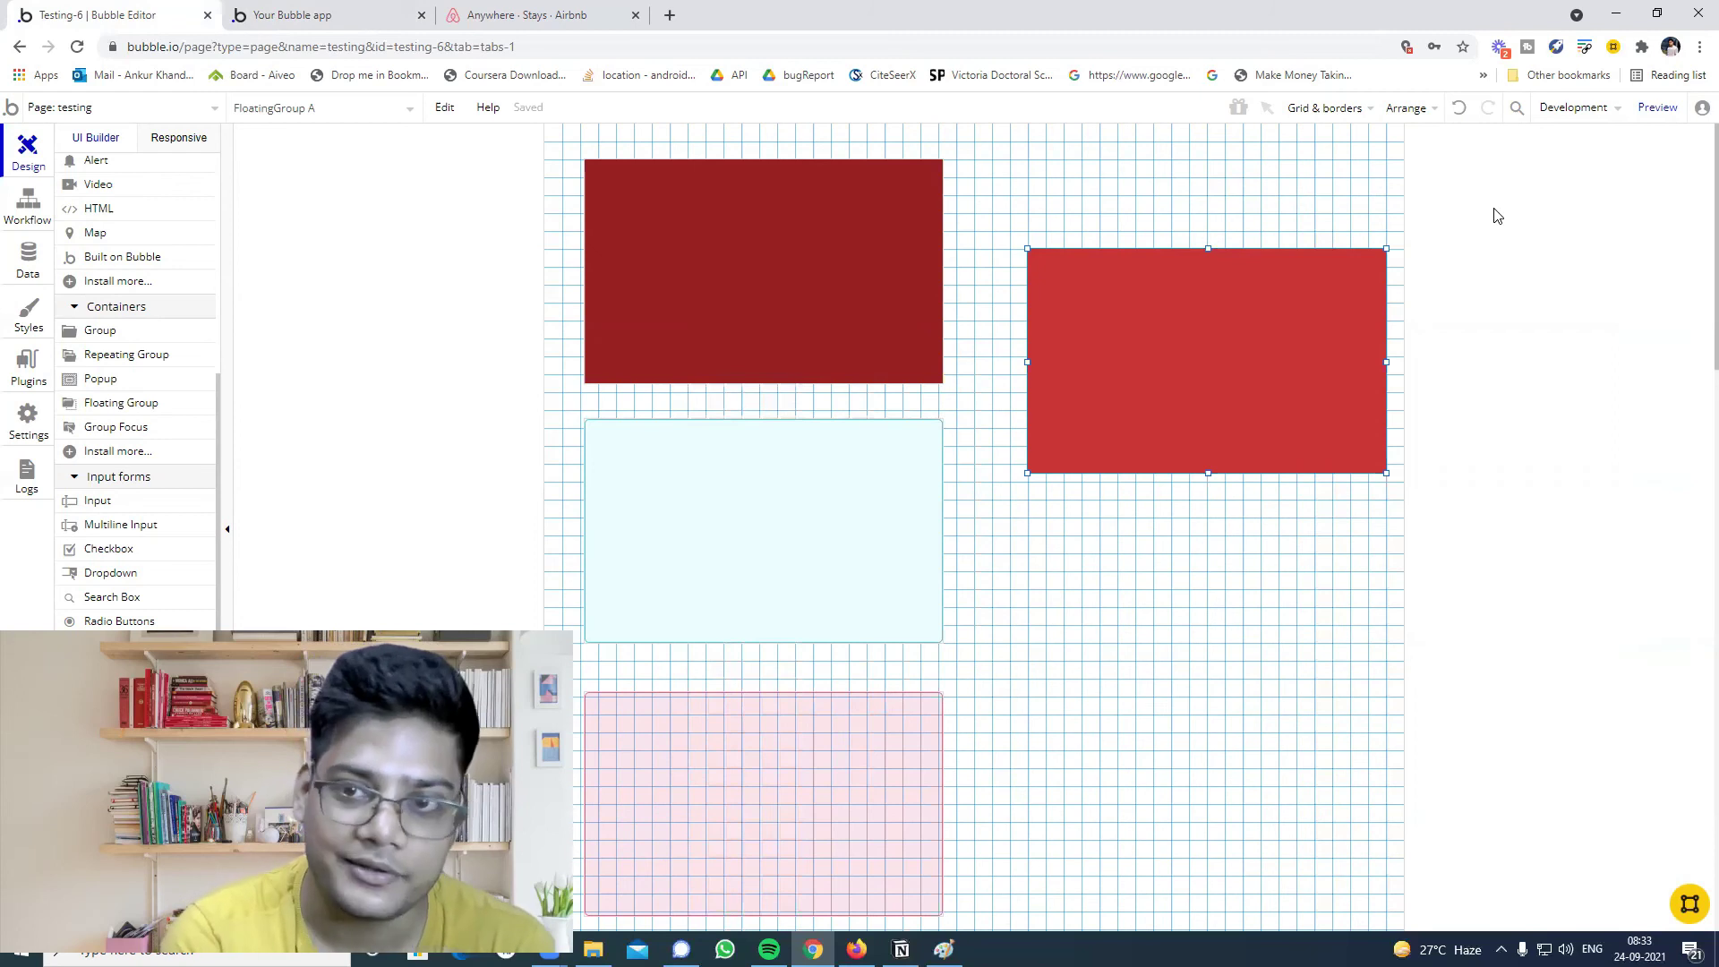
Delete the column of styled groups and the red floating group, leaving the page canvas empty.
click(737, 268)
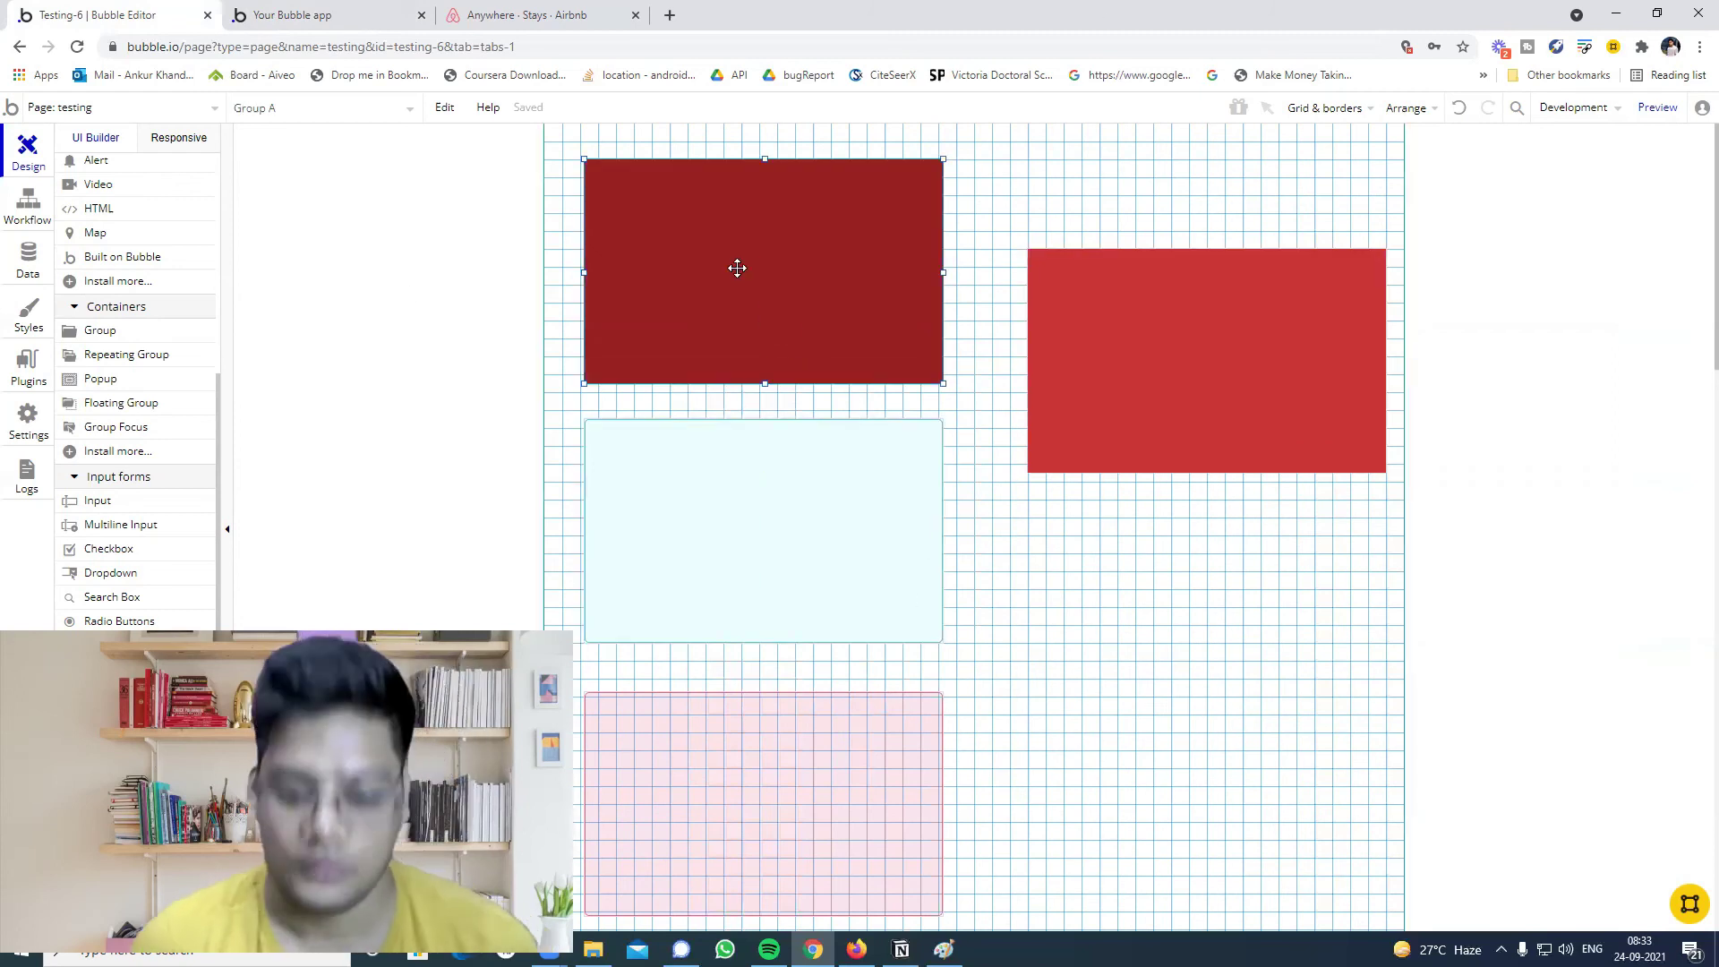
key(Delete)
click(769, 425)
key(Delete)
scroll(771, 448, down, 4)
click(776, 466)
key(Delete)
scroll(795, 463, up, 4)
click(1255, 425)
key(Delete)
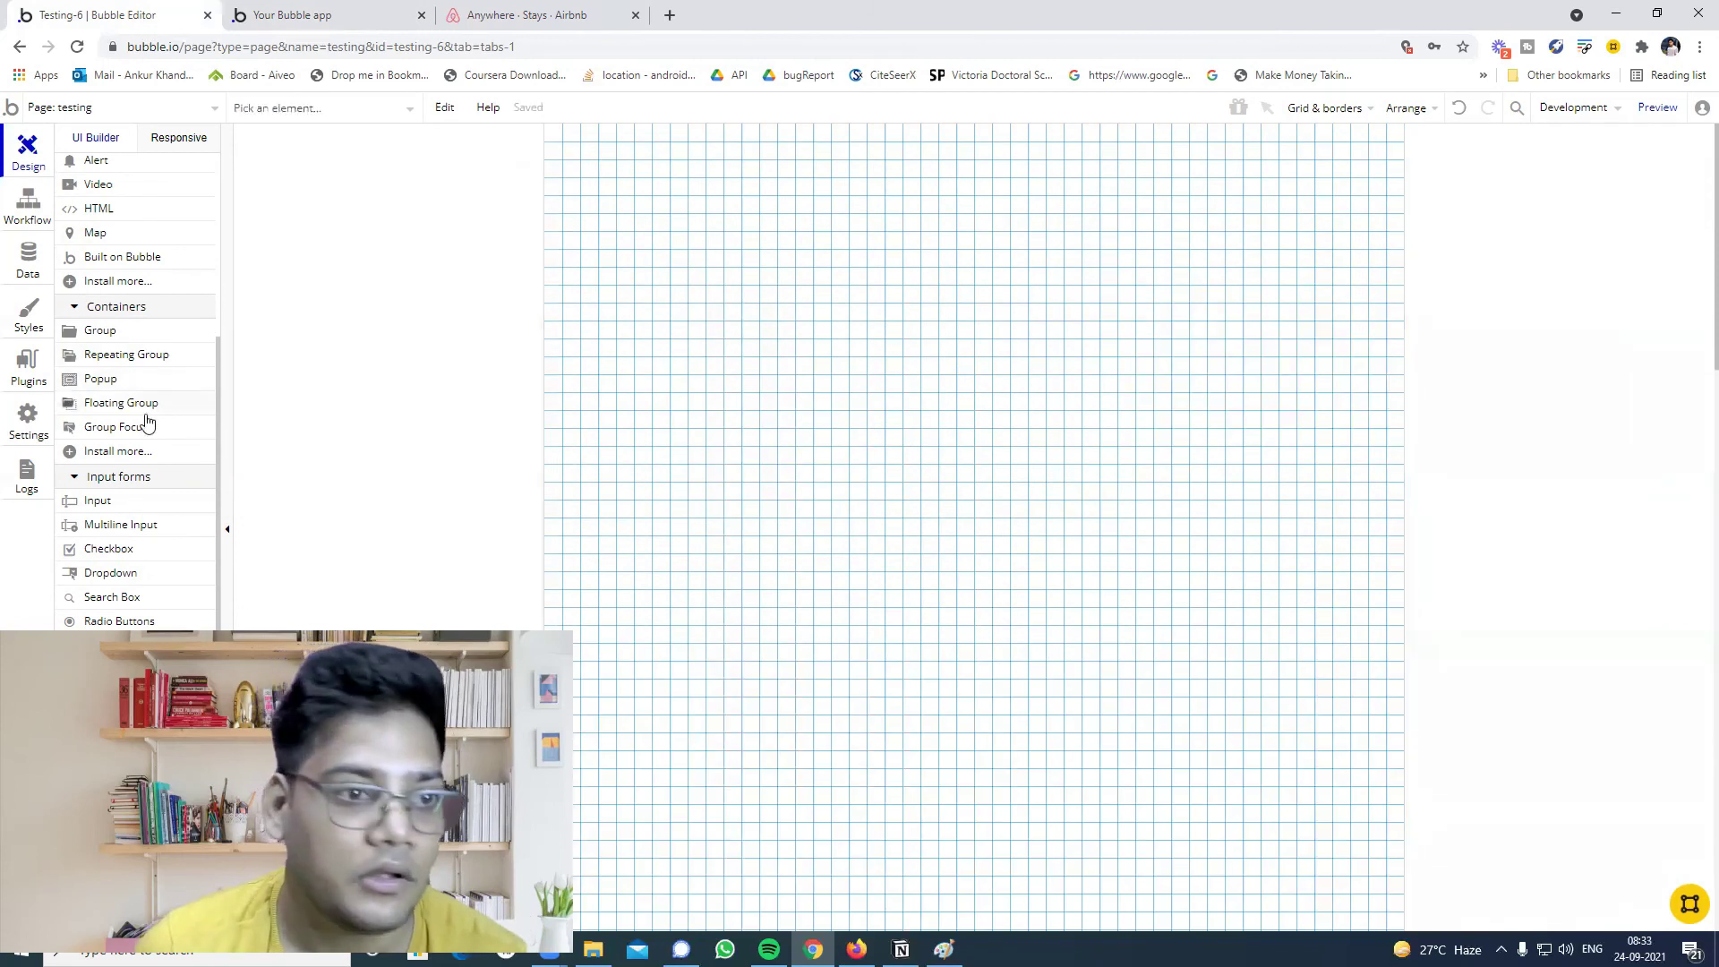
Add a Group Focus container to the empty page.
click(111, 429)
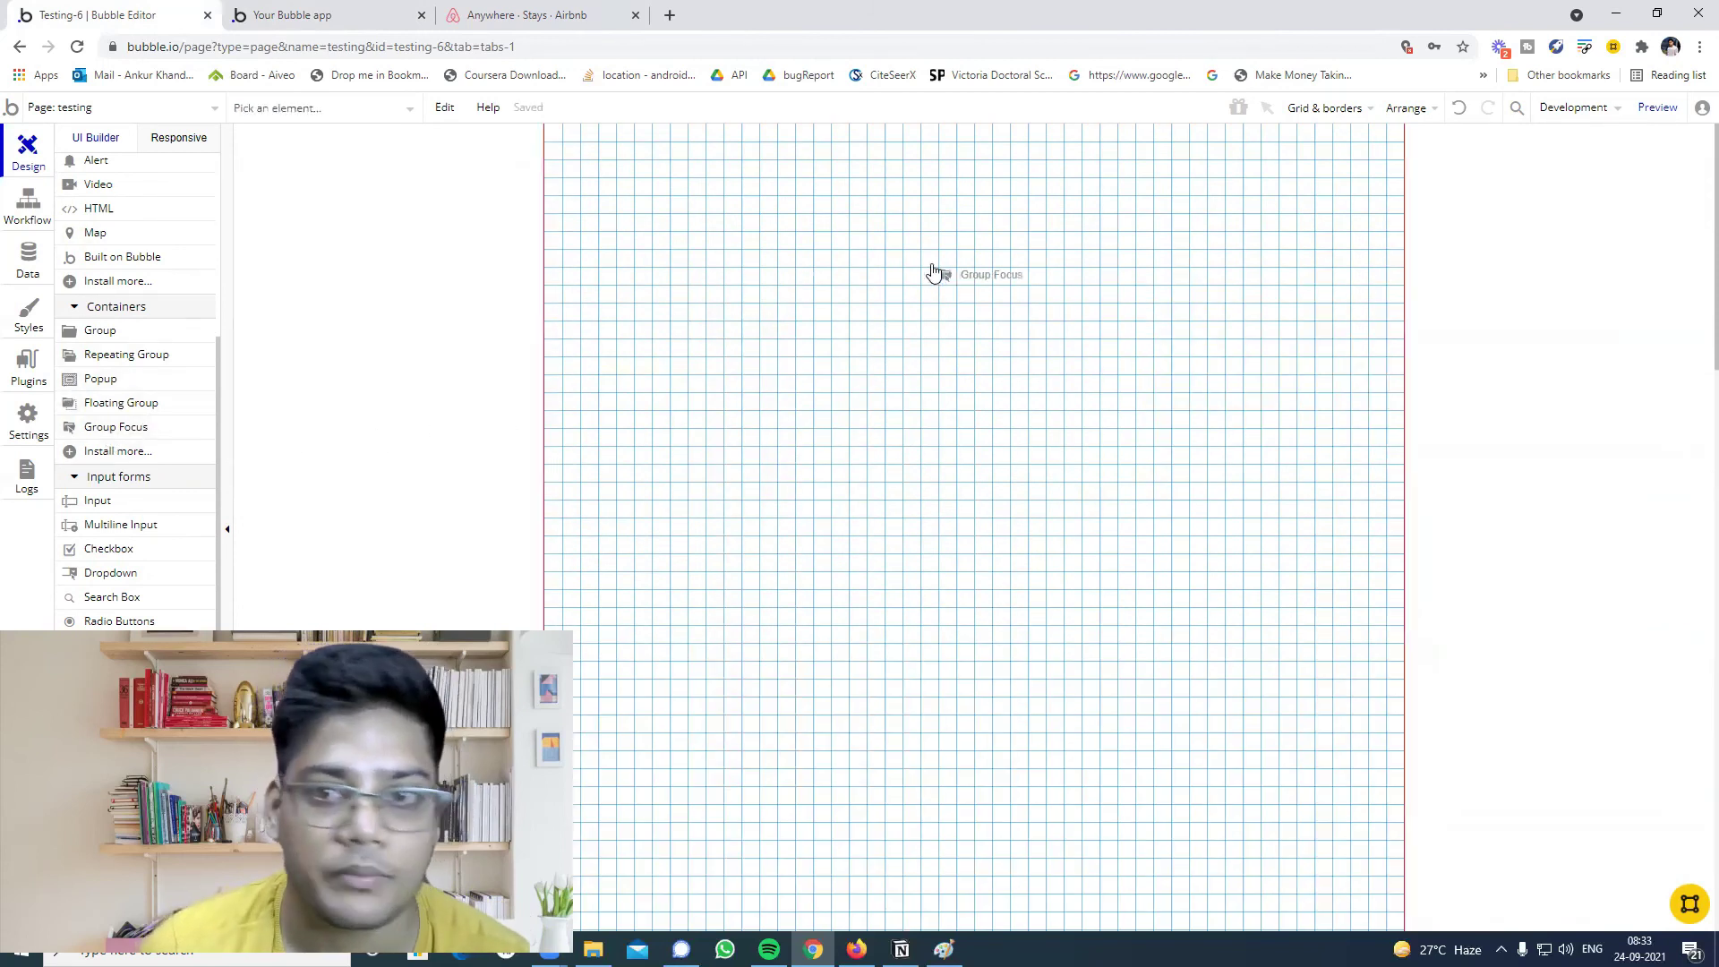
click(611, 189)
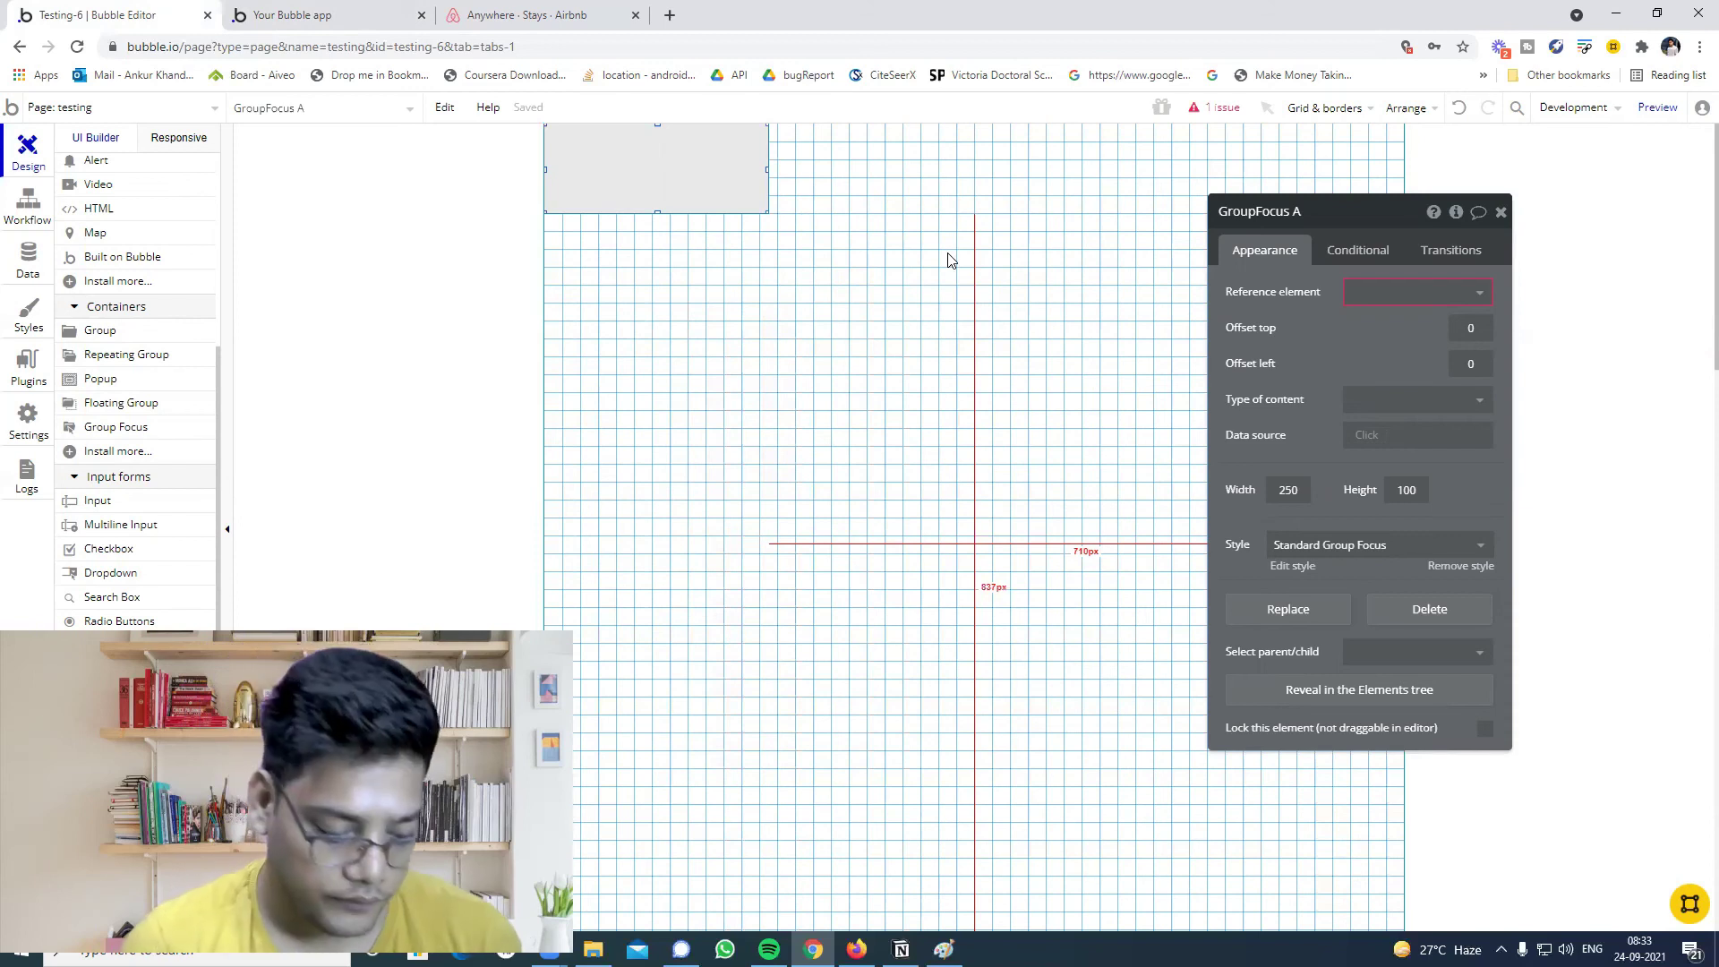
Open flipkart.com in a new browser tab and show its More dropdown as an example of a group focus.
key(ctrl+t)
text(fl)
key(Return)
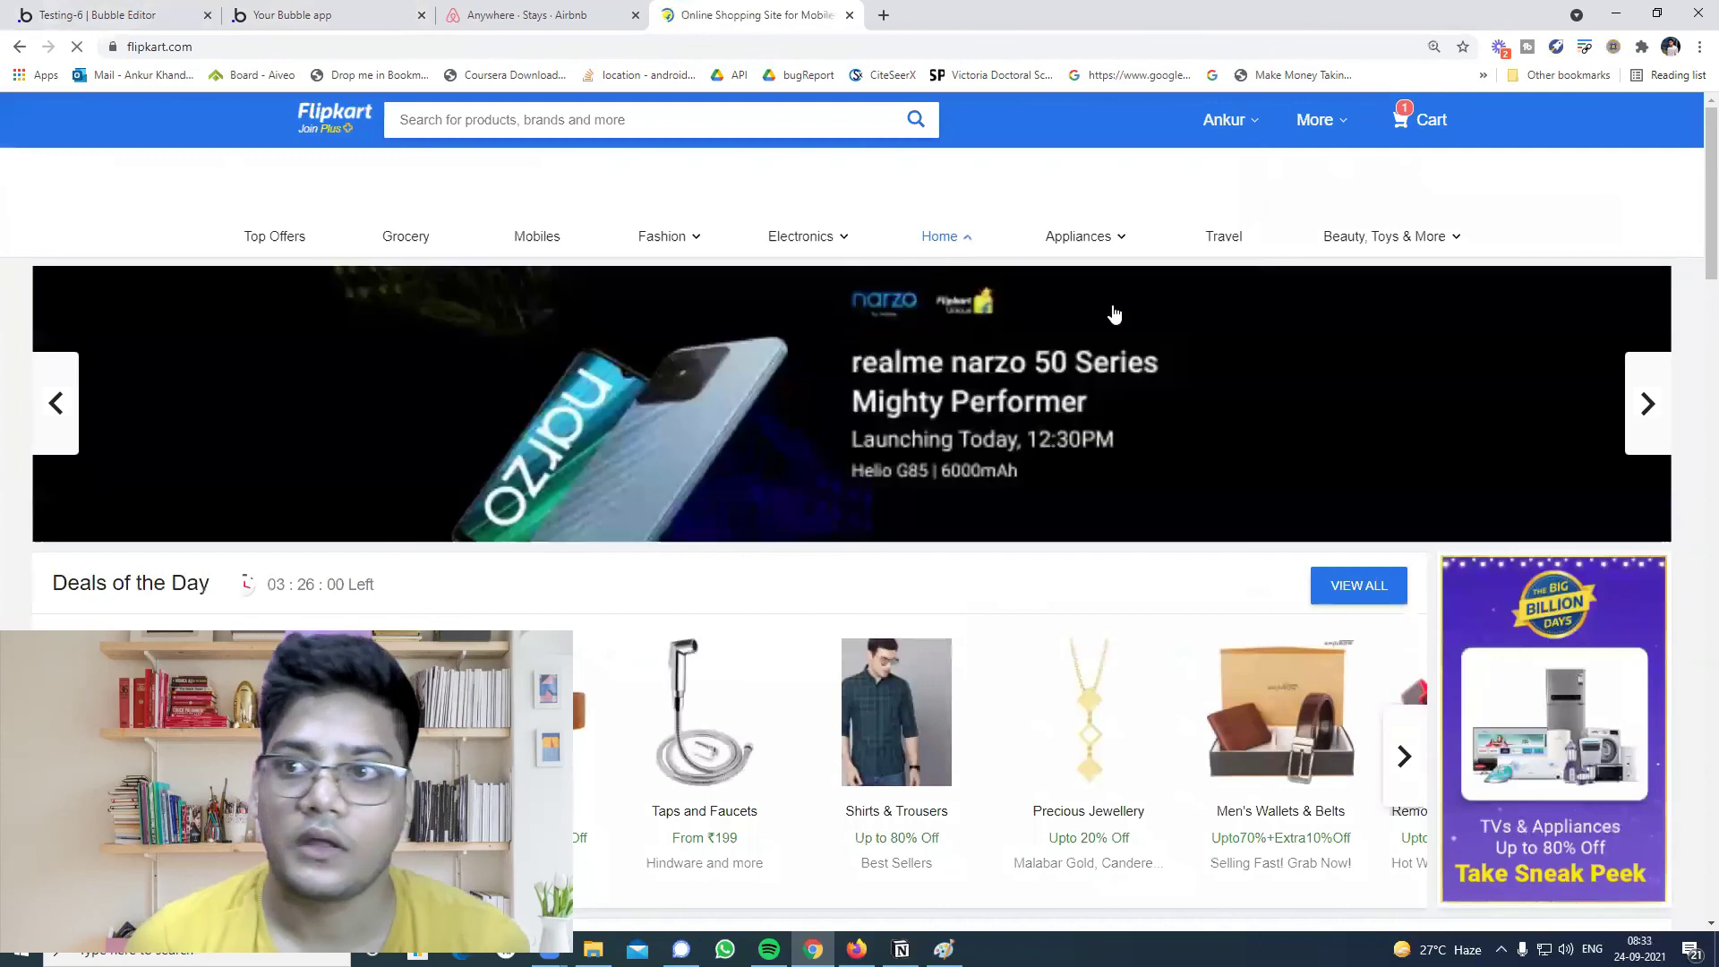
mouse_move(1343, 130)
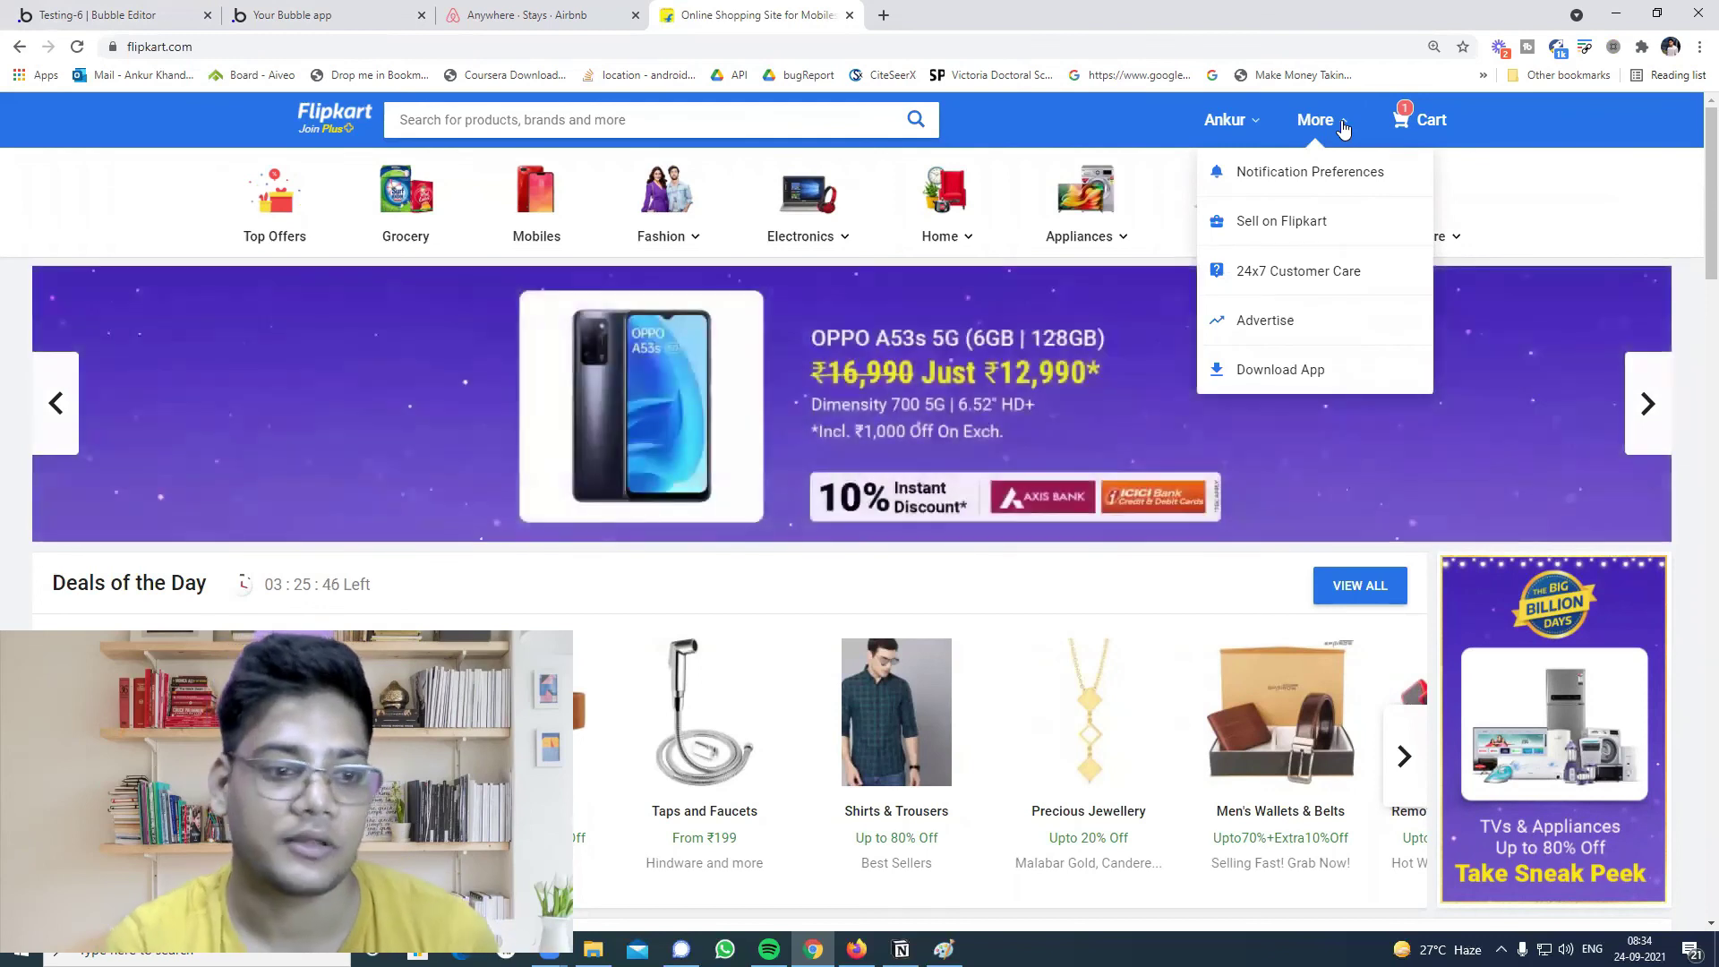
Return to the Bubble editor and place a Text element near the page's top, at about X 452, Y 61.
click(99, 14)
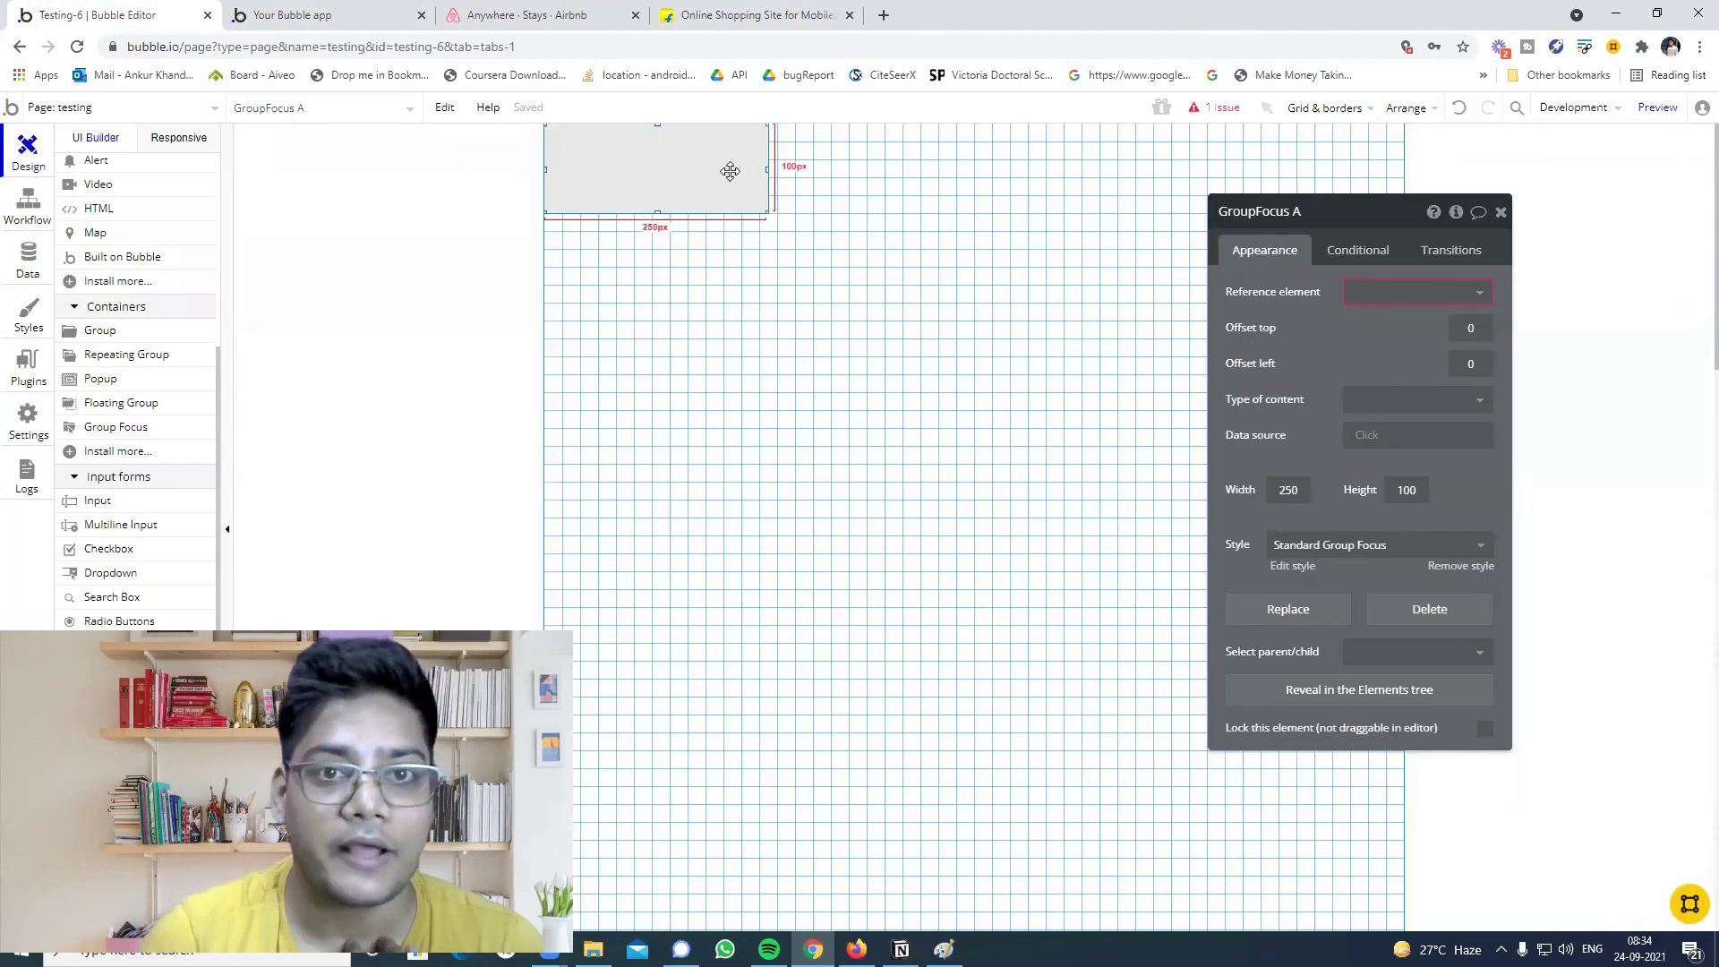
scroll(125, 345, up, 4)
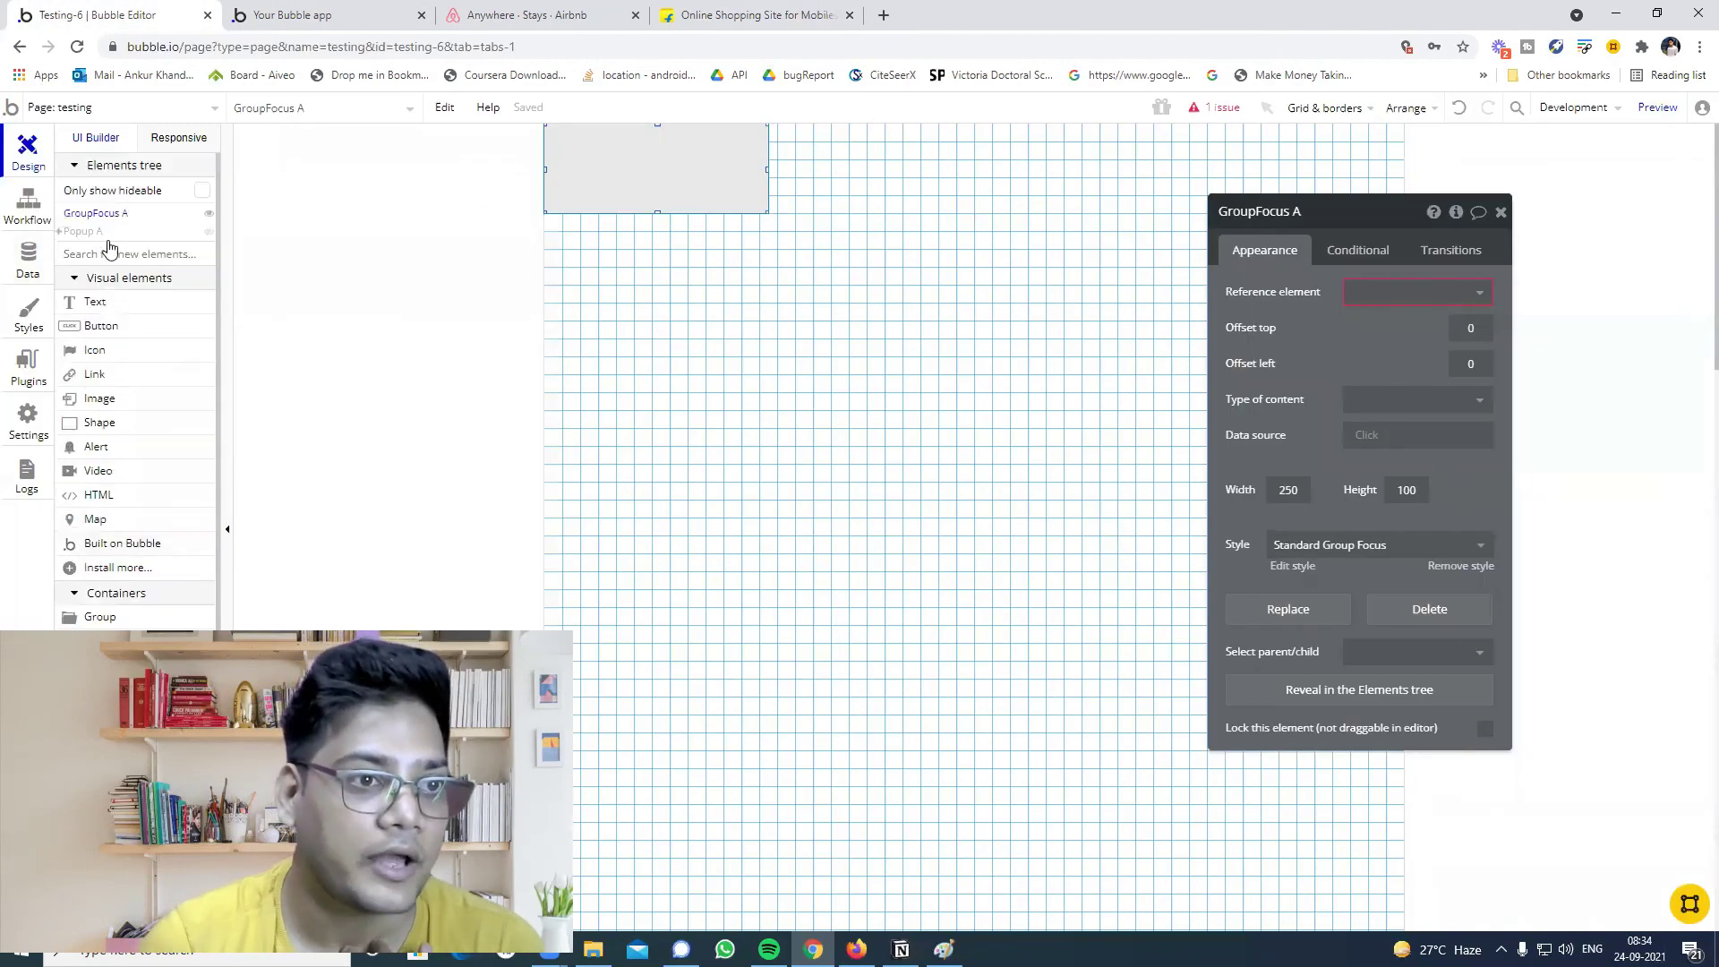
click(94, 301)
click(950, 179)
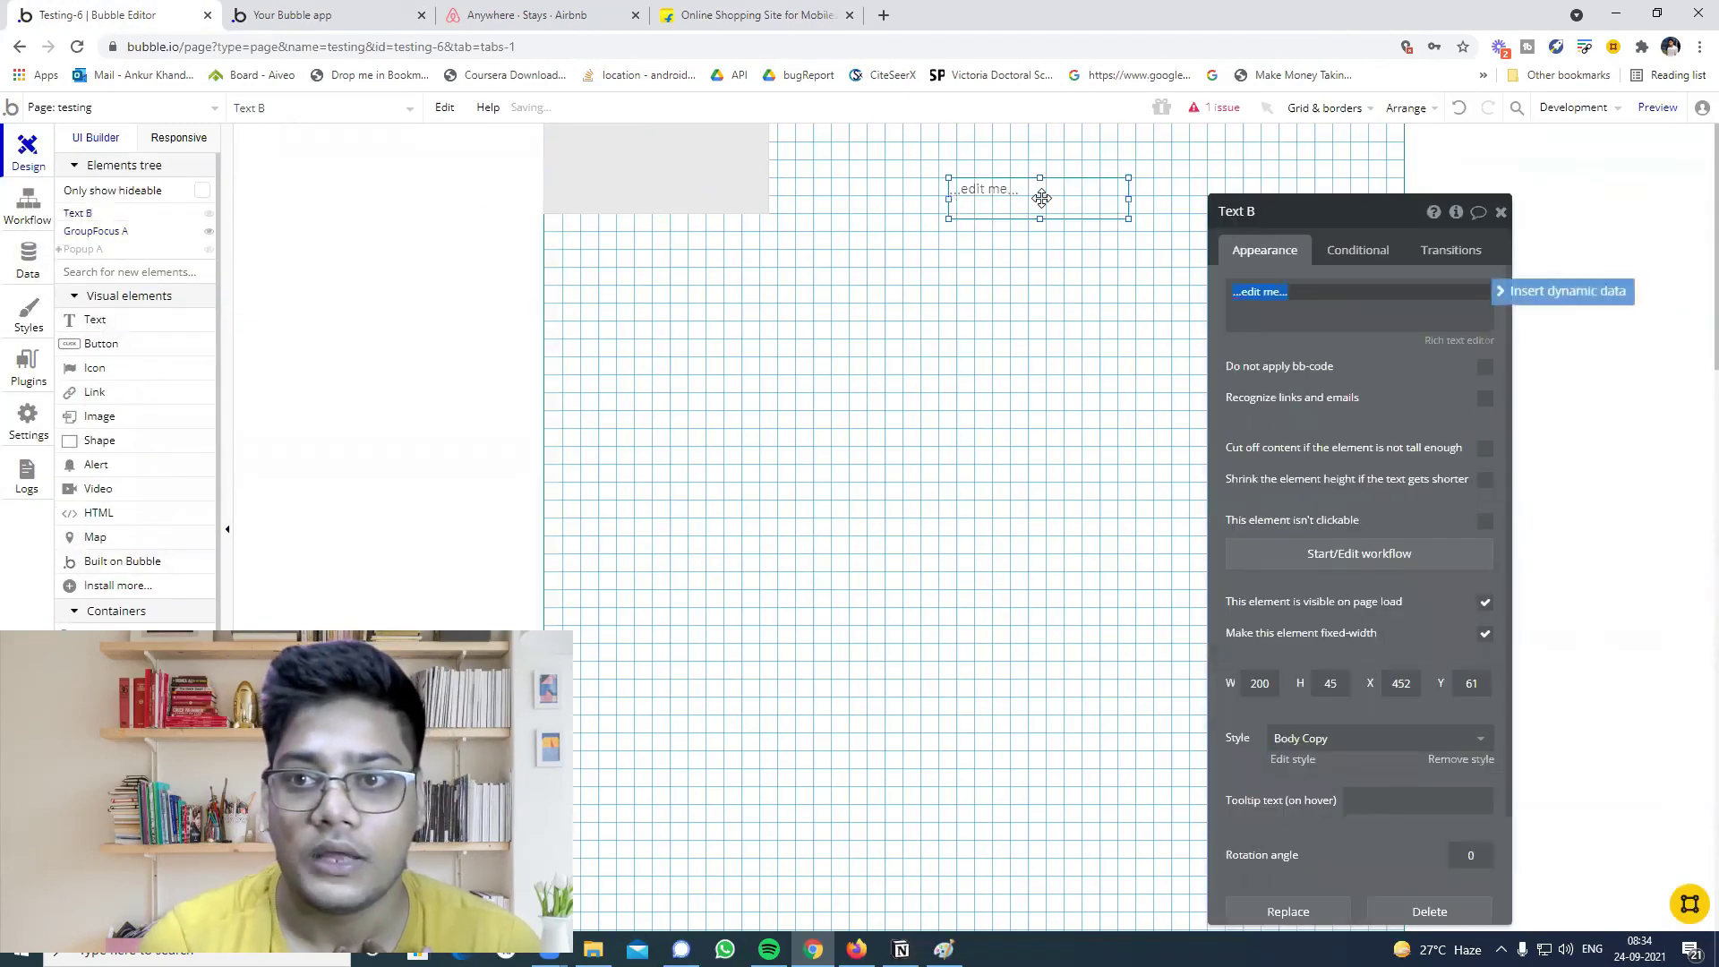
Set the group focus's reference element to Text B.
click(654, 173)
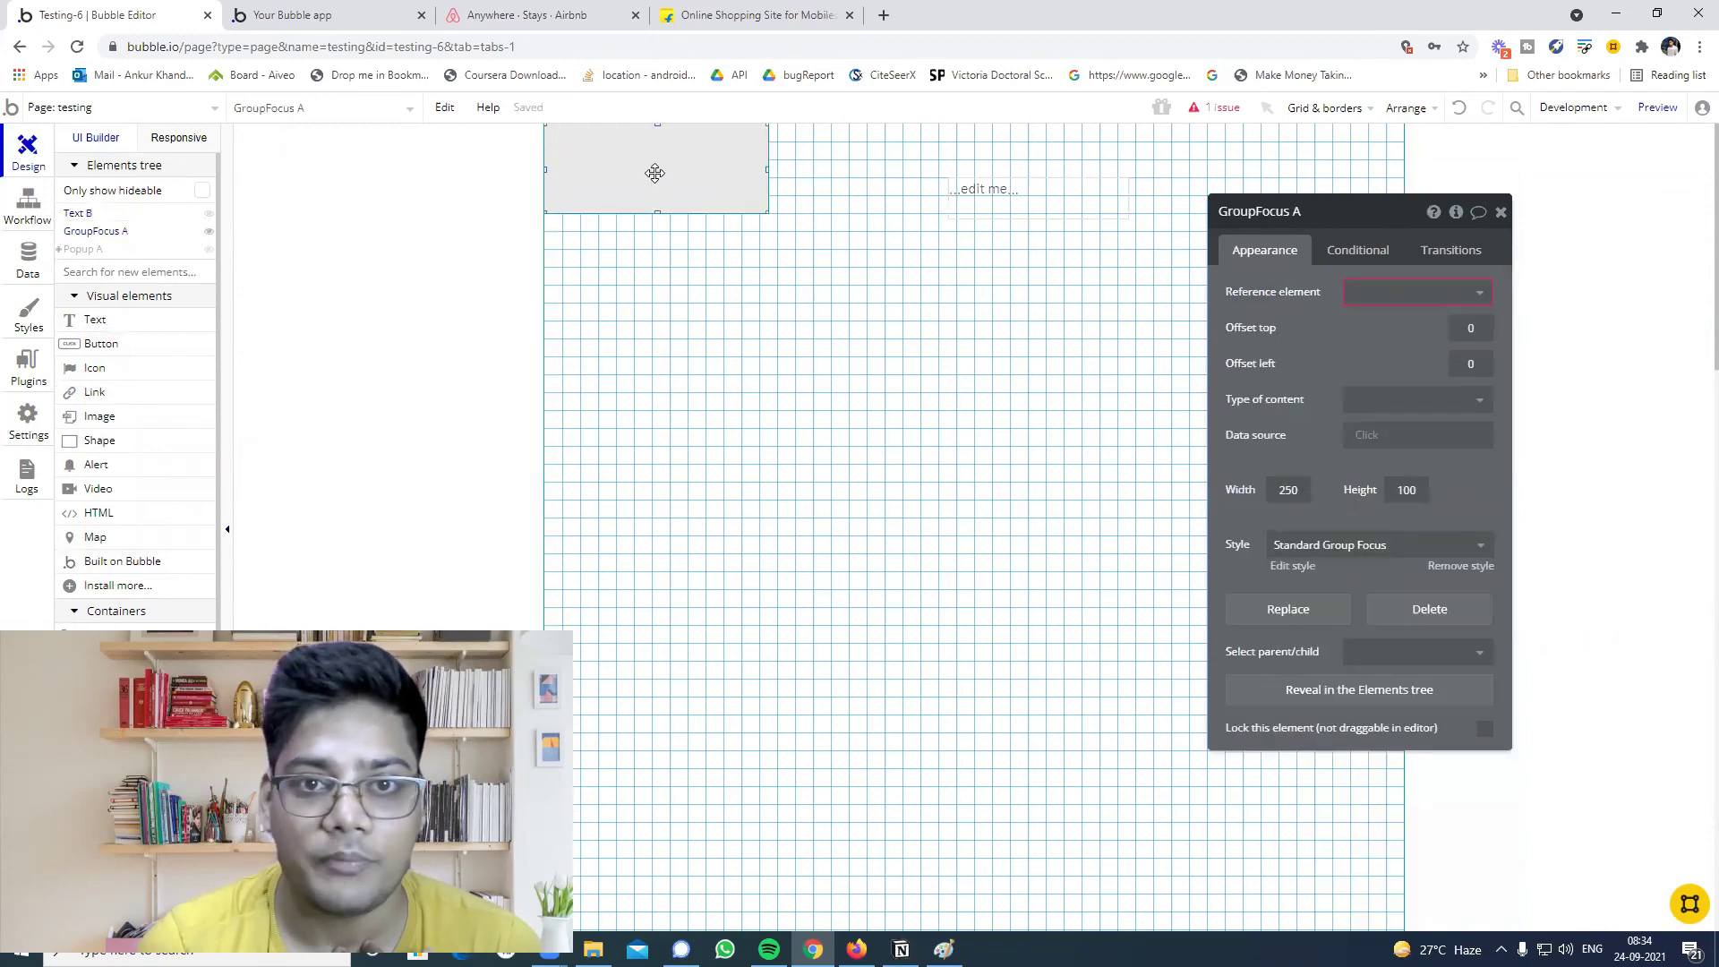
click(1387, 292)
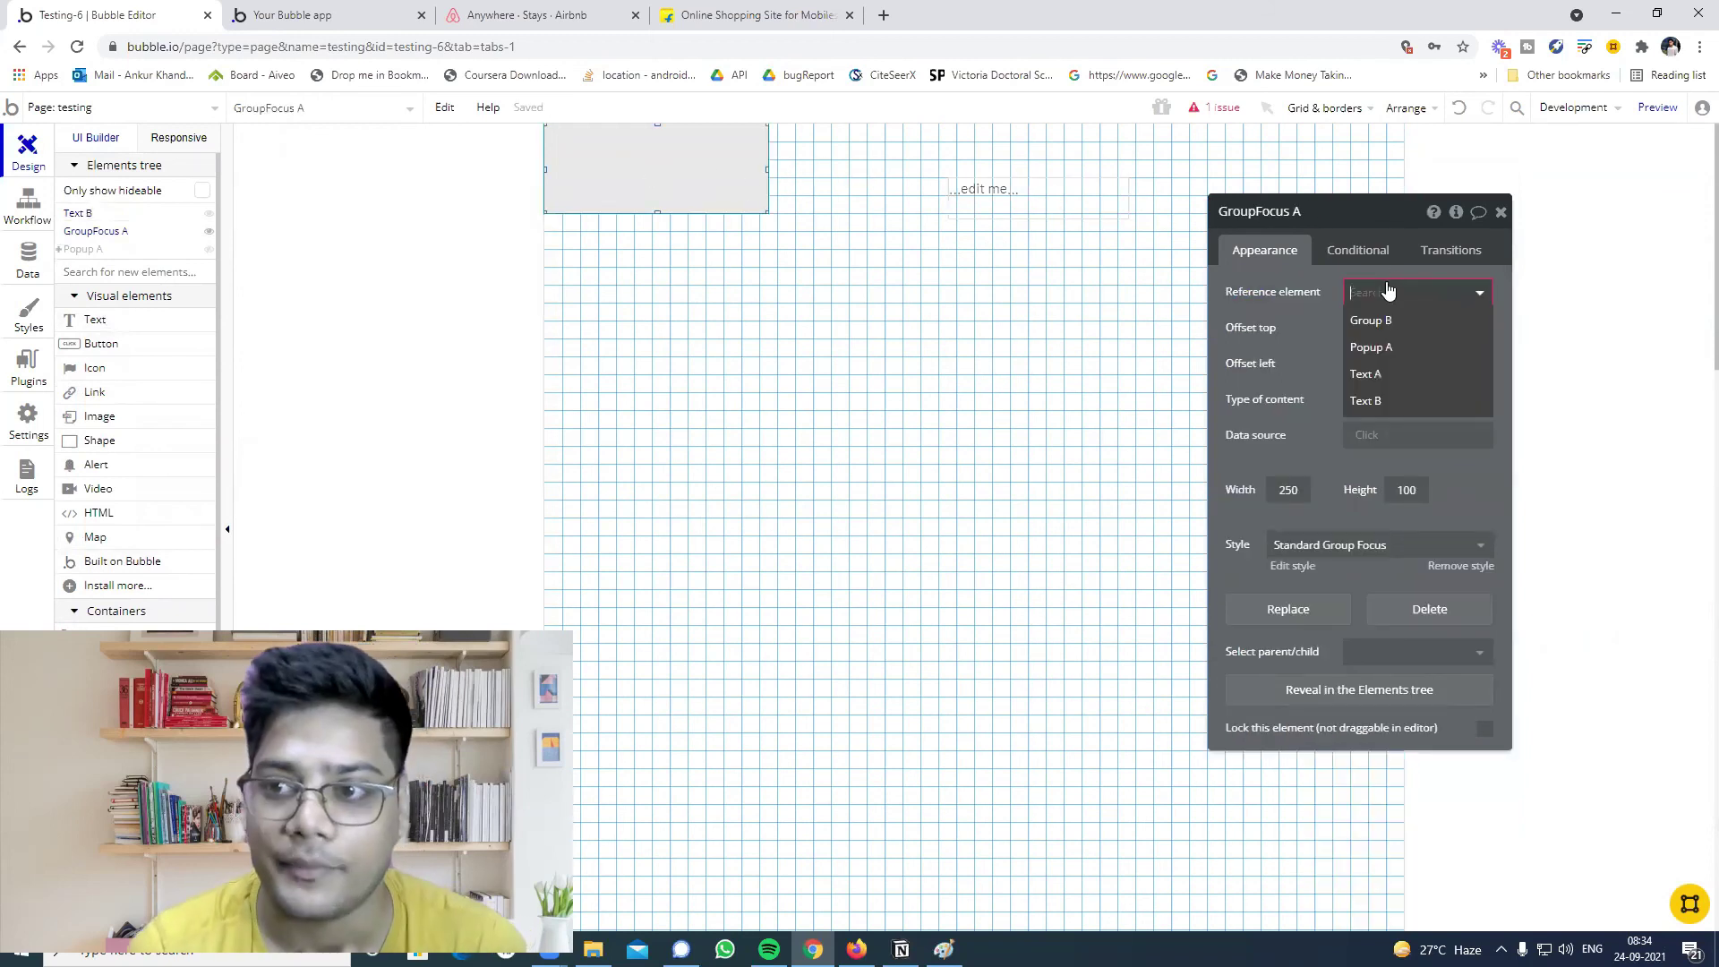
click(1388, 401)
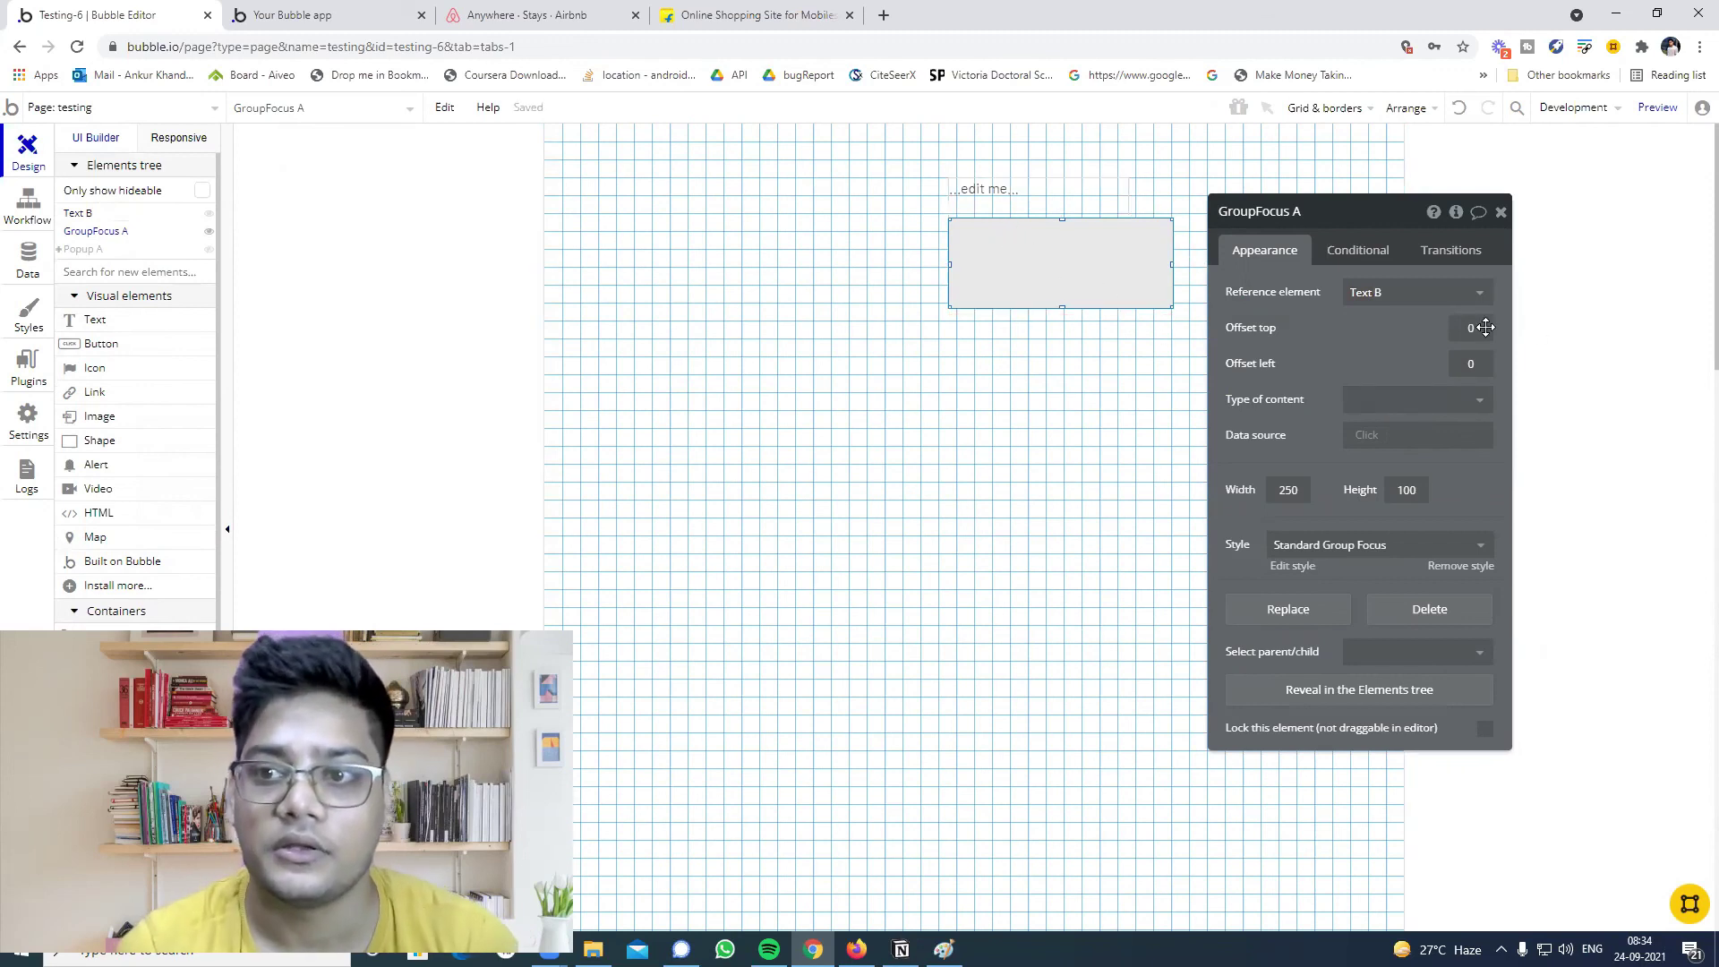
click(1044, 204)
click(1059, 253)
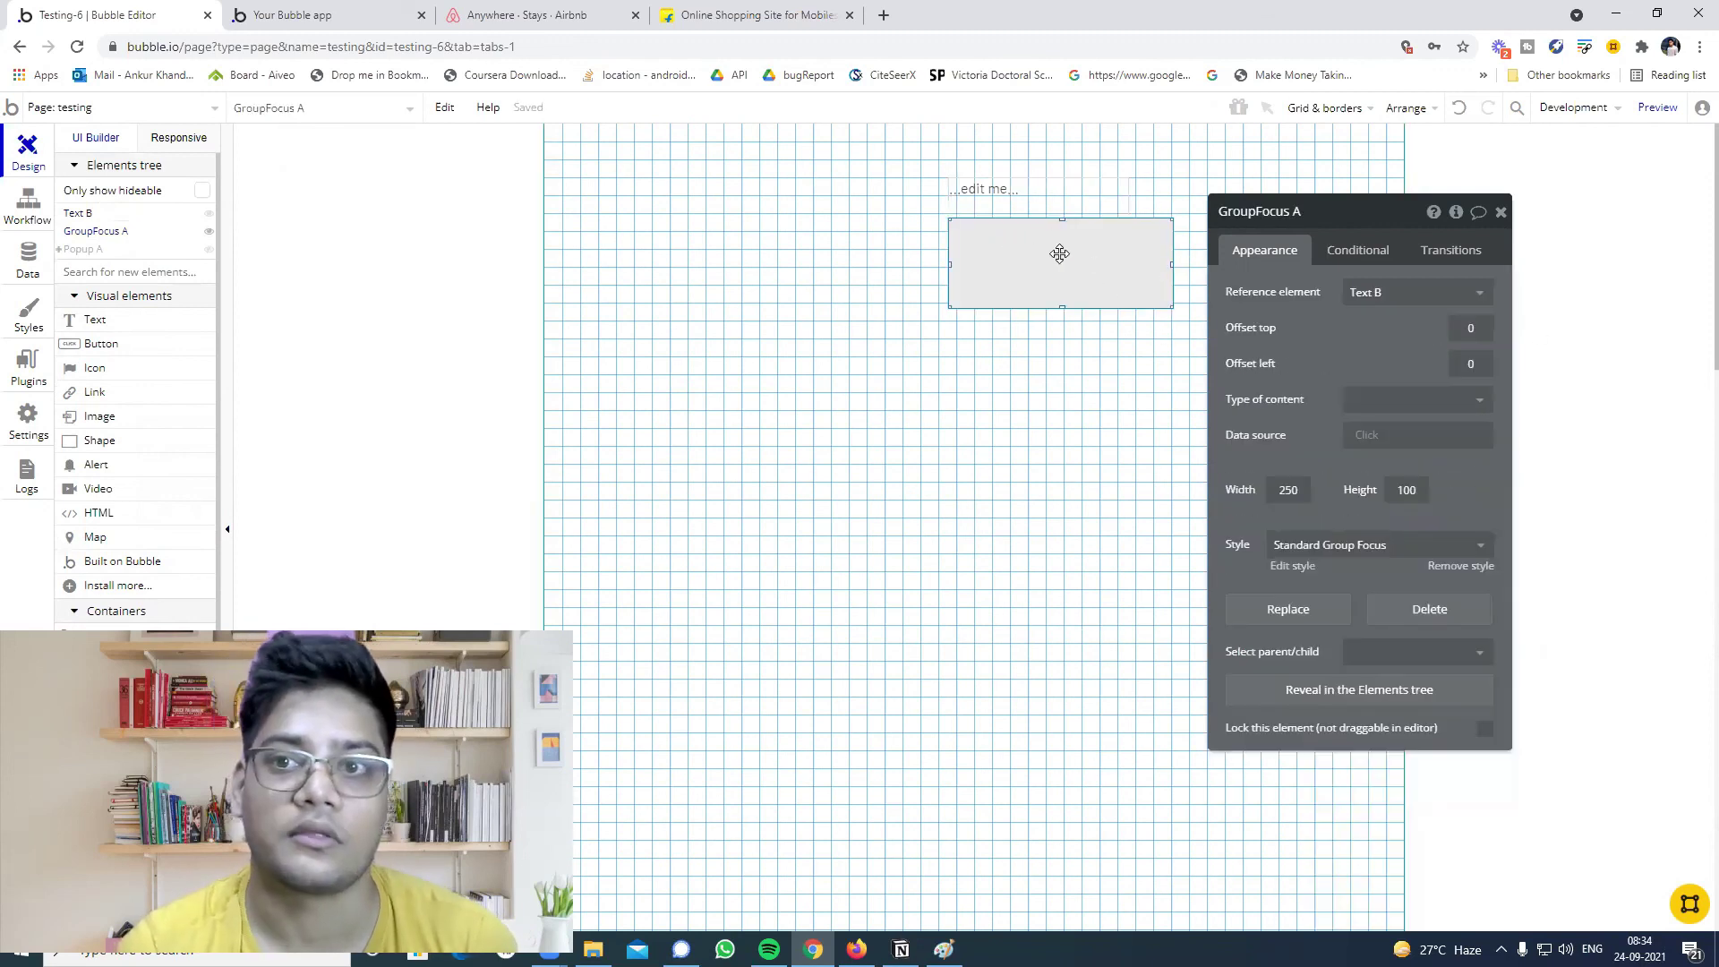
Check the text and its attached group focus in the preview, and reopen the group focus's properties in the editor.
click(1039, 190)
click(296, 14)
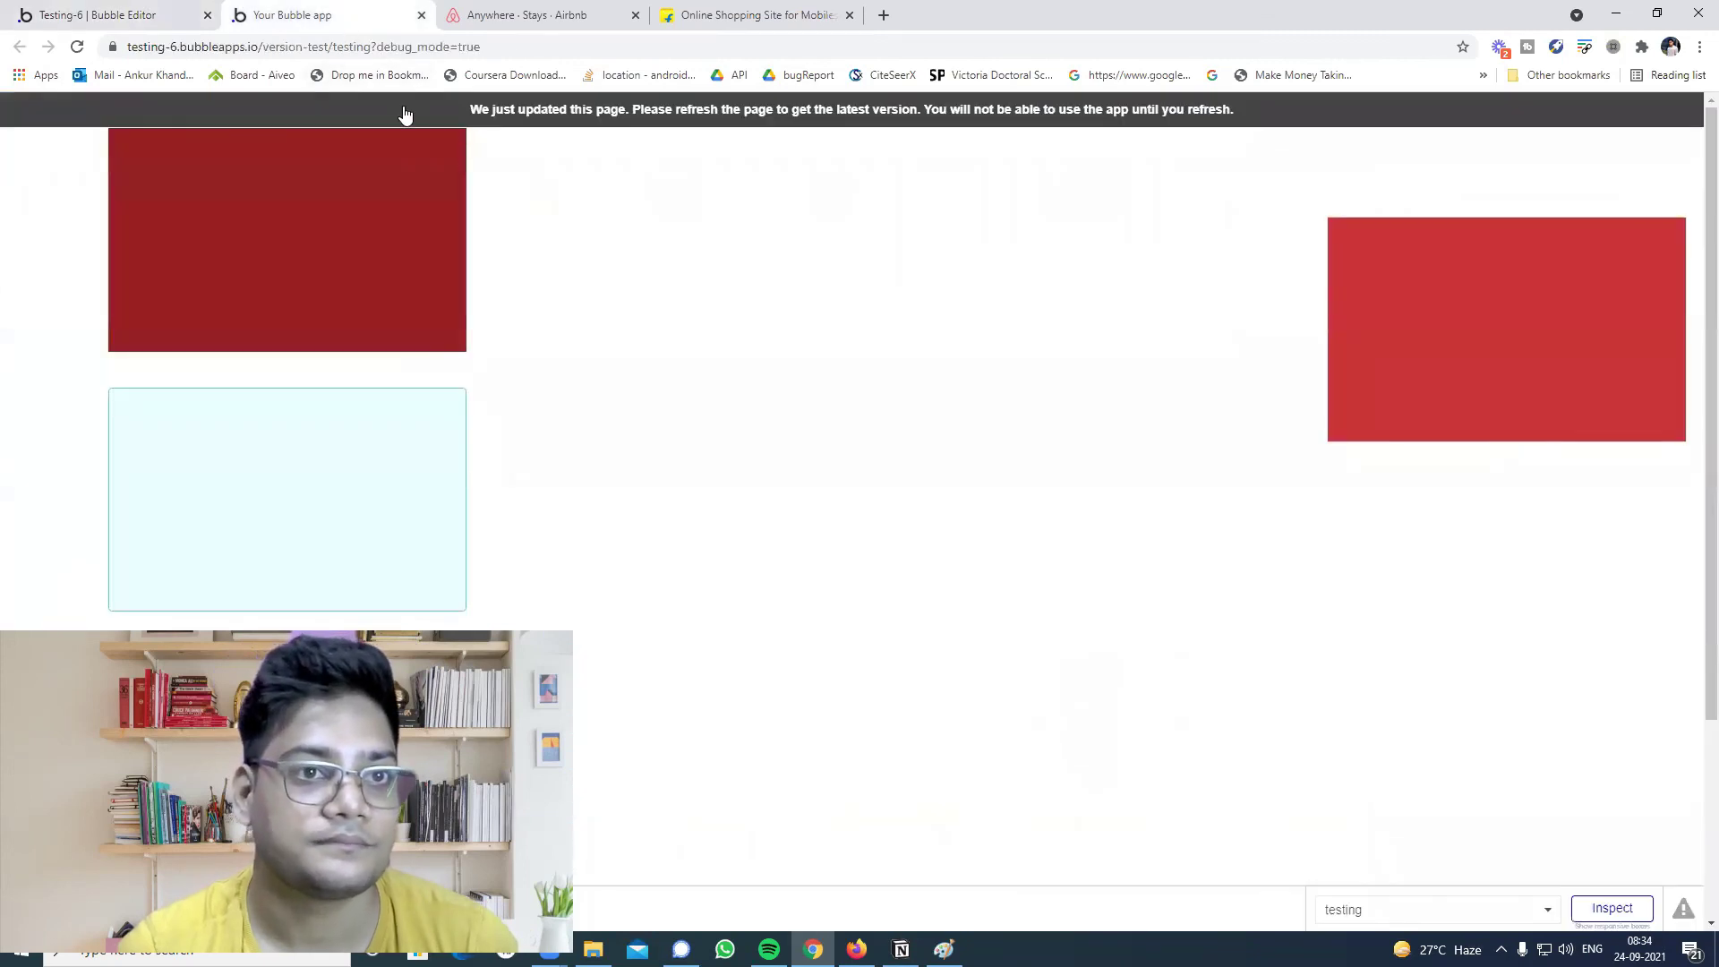
click(109, 9)
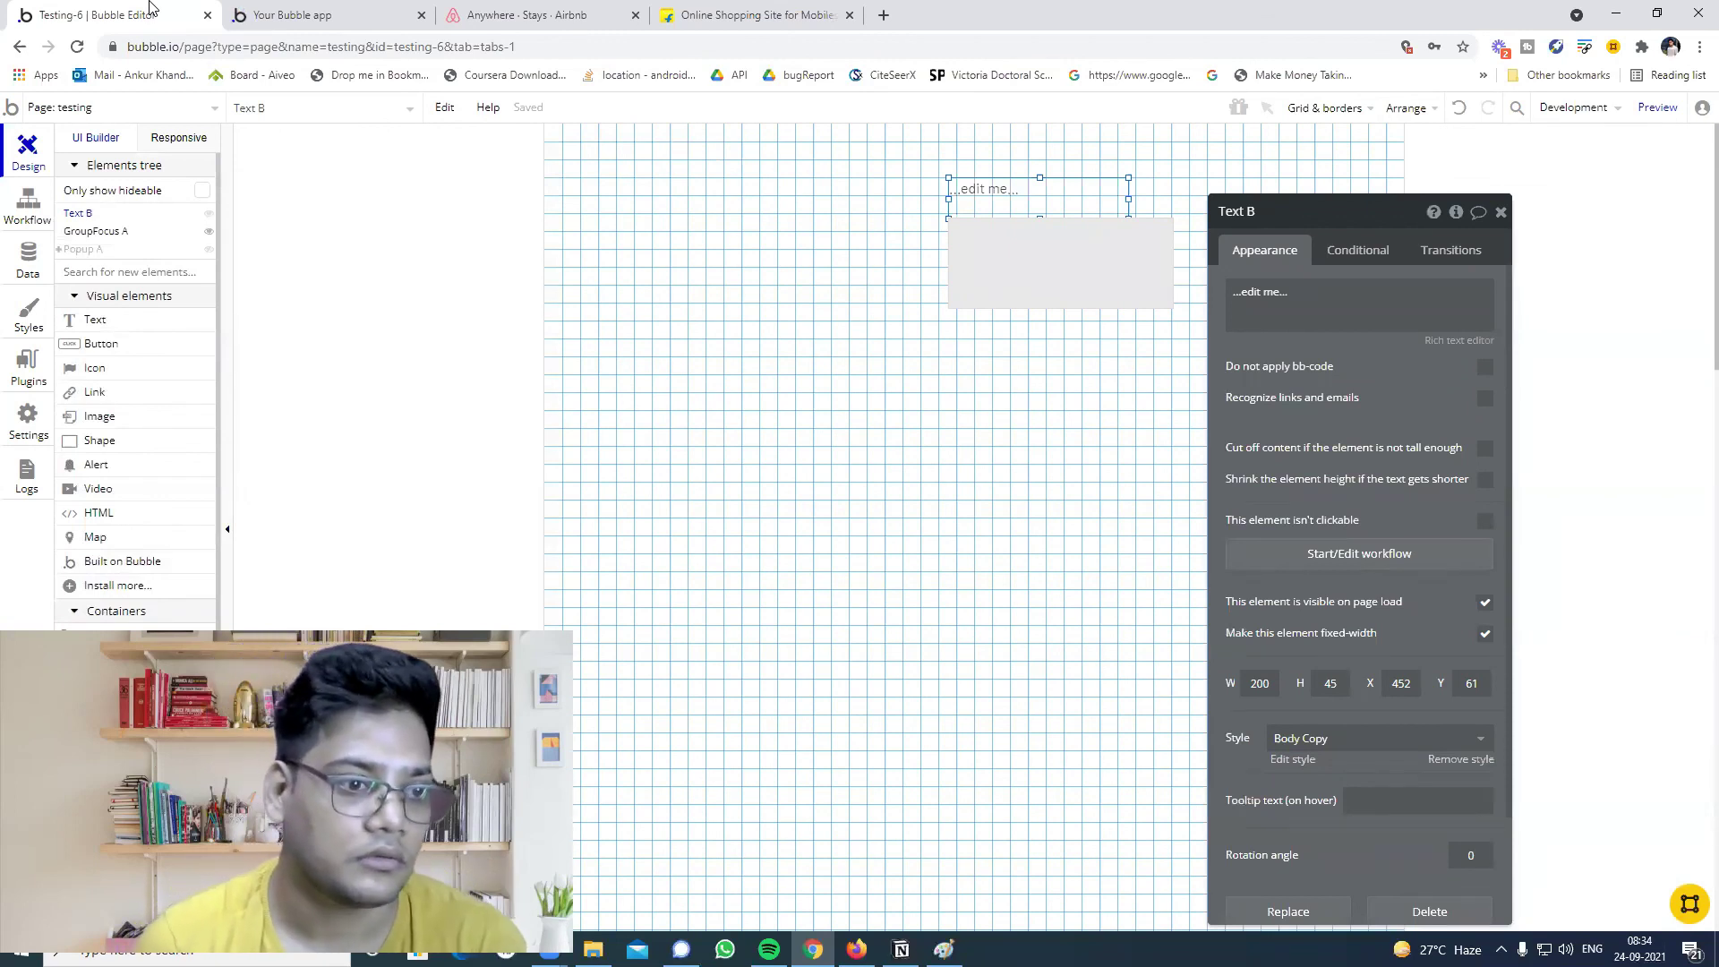
click(295, 14)
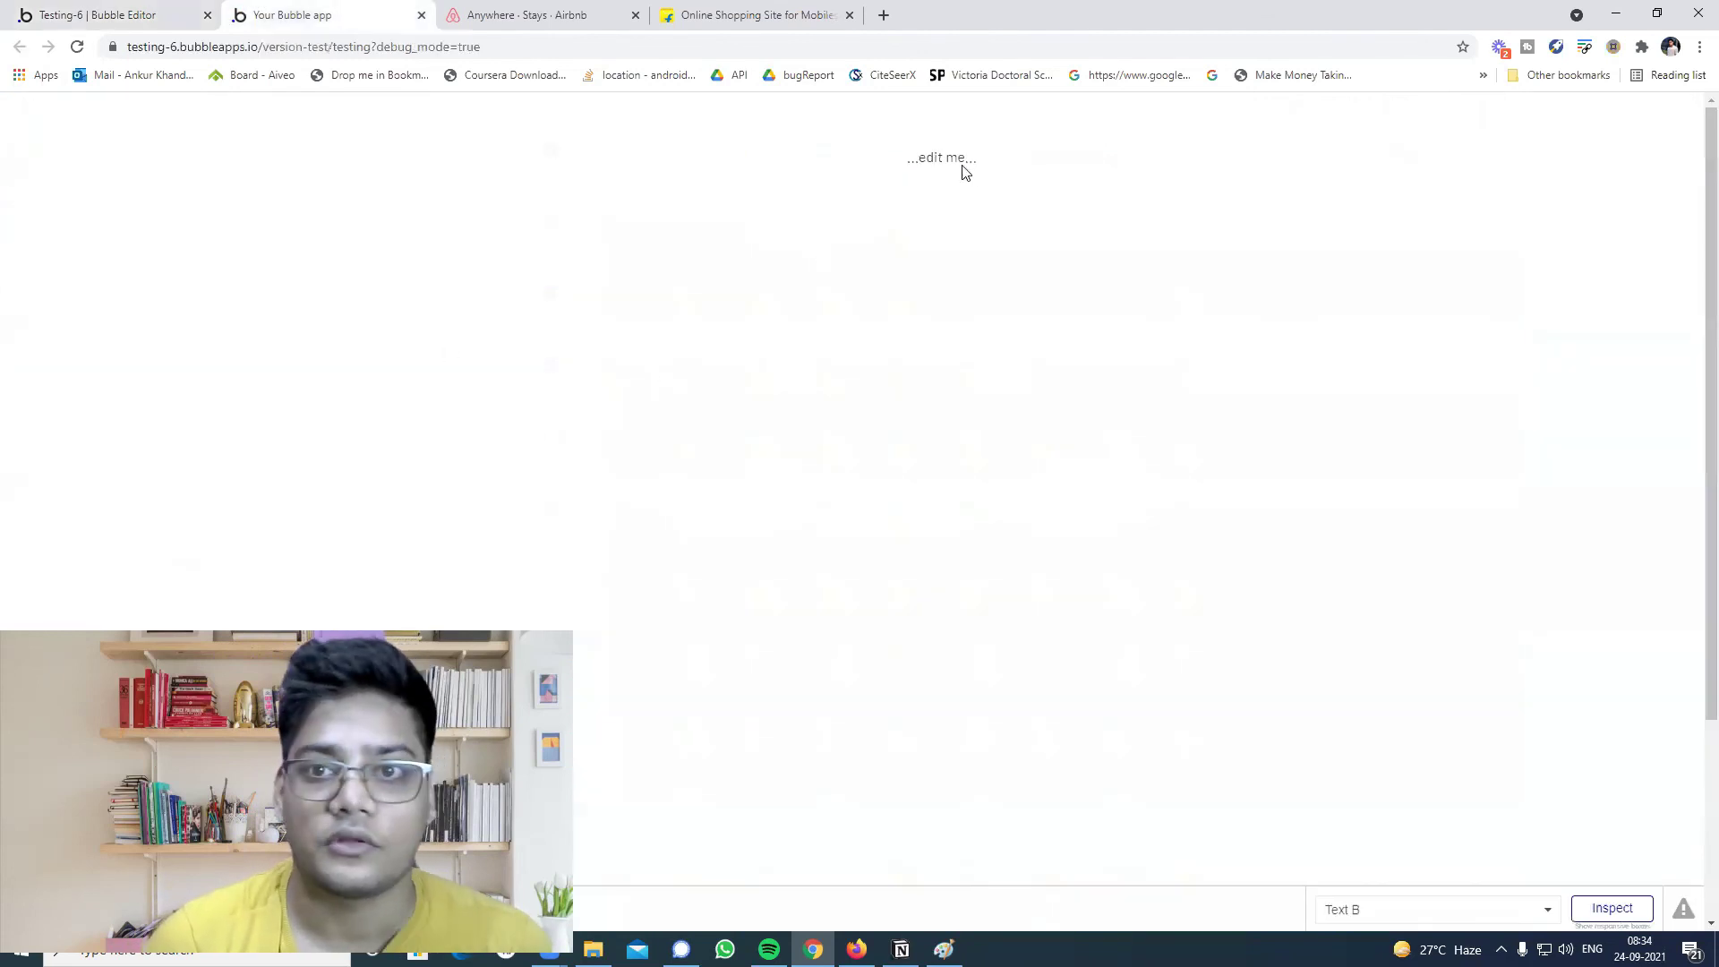
click(97, 7)
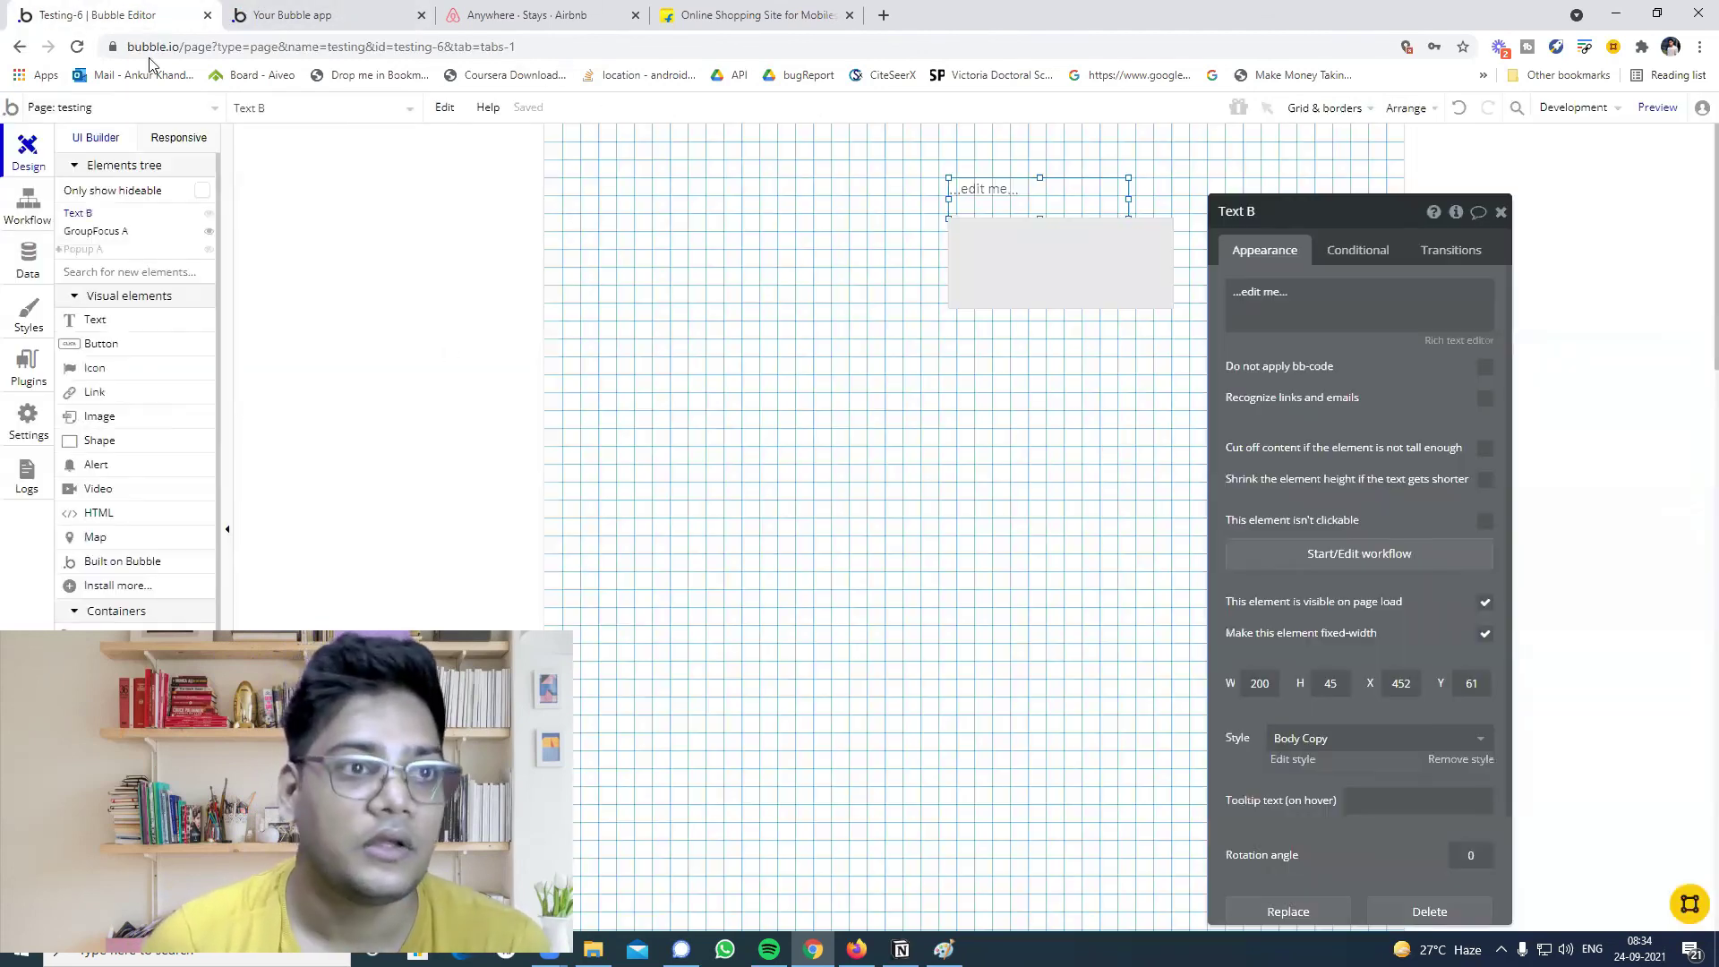
click(1105, 277)
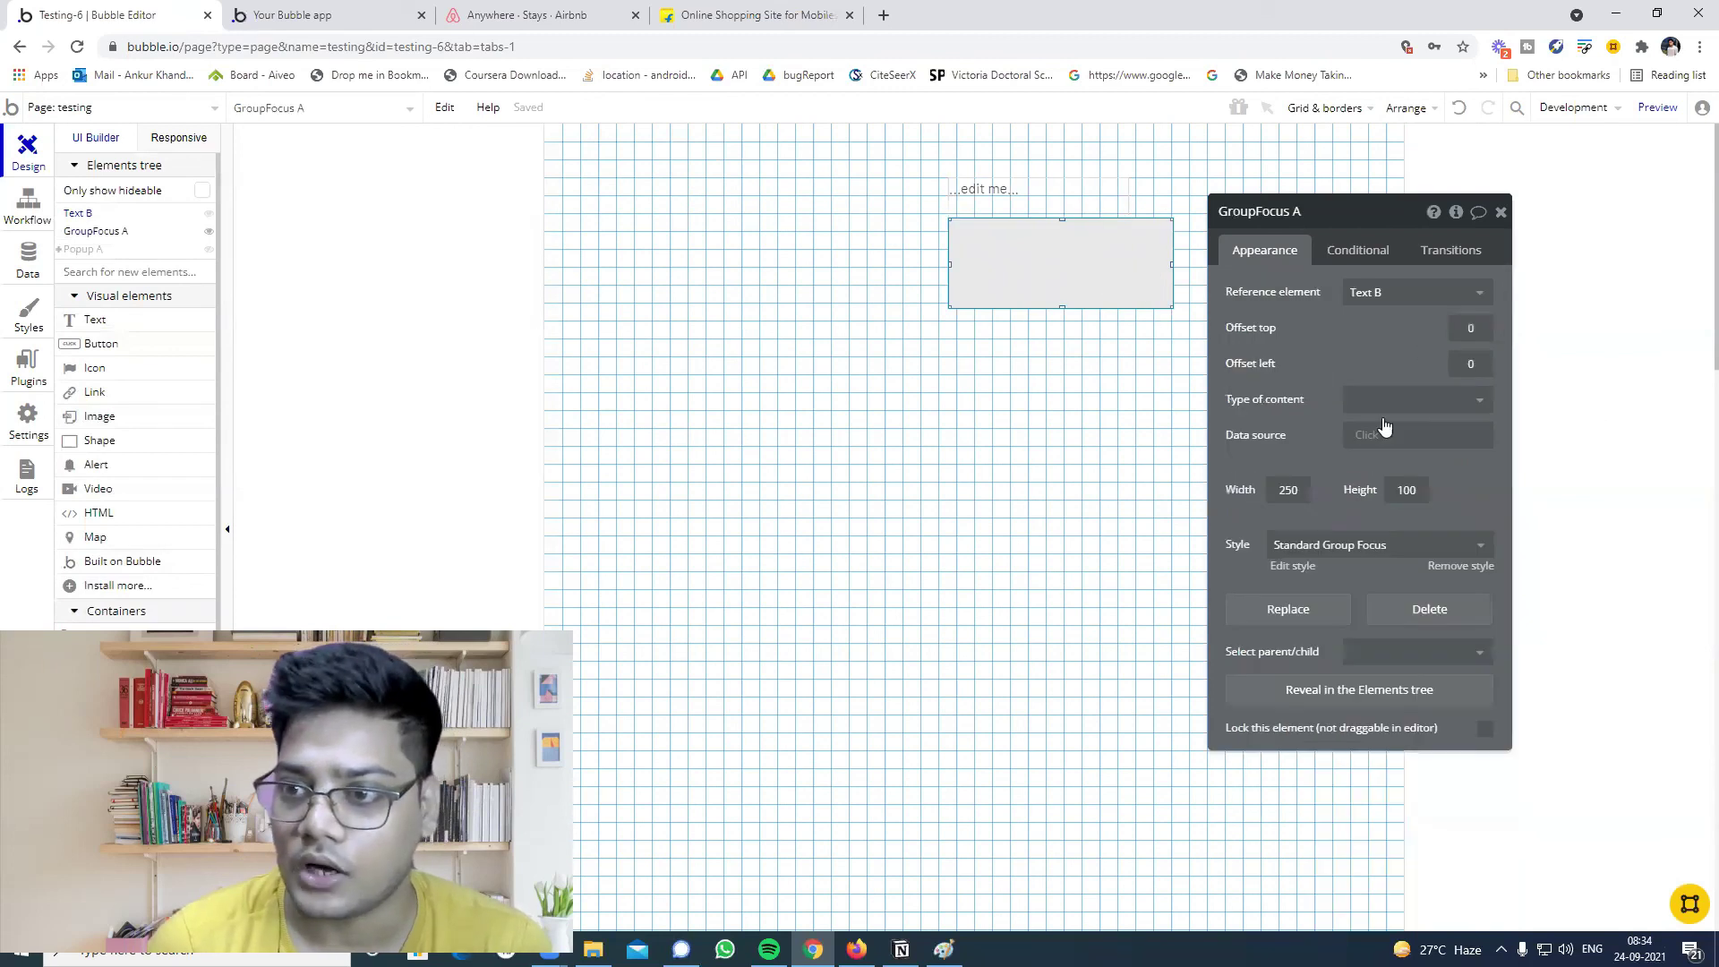
Remove the group focus's Standard Group Focus style and change its flat background color to red.
click(1459, 566)
click(1419, 568)
click(1248, 562)
click(1456, 601)
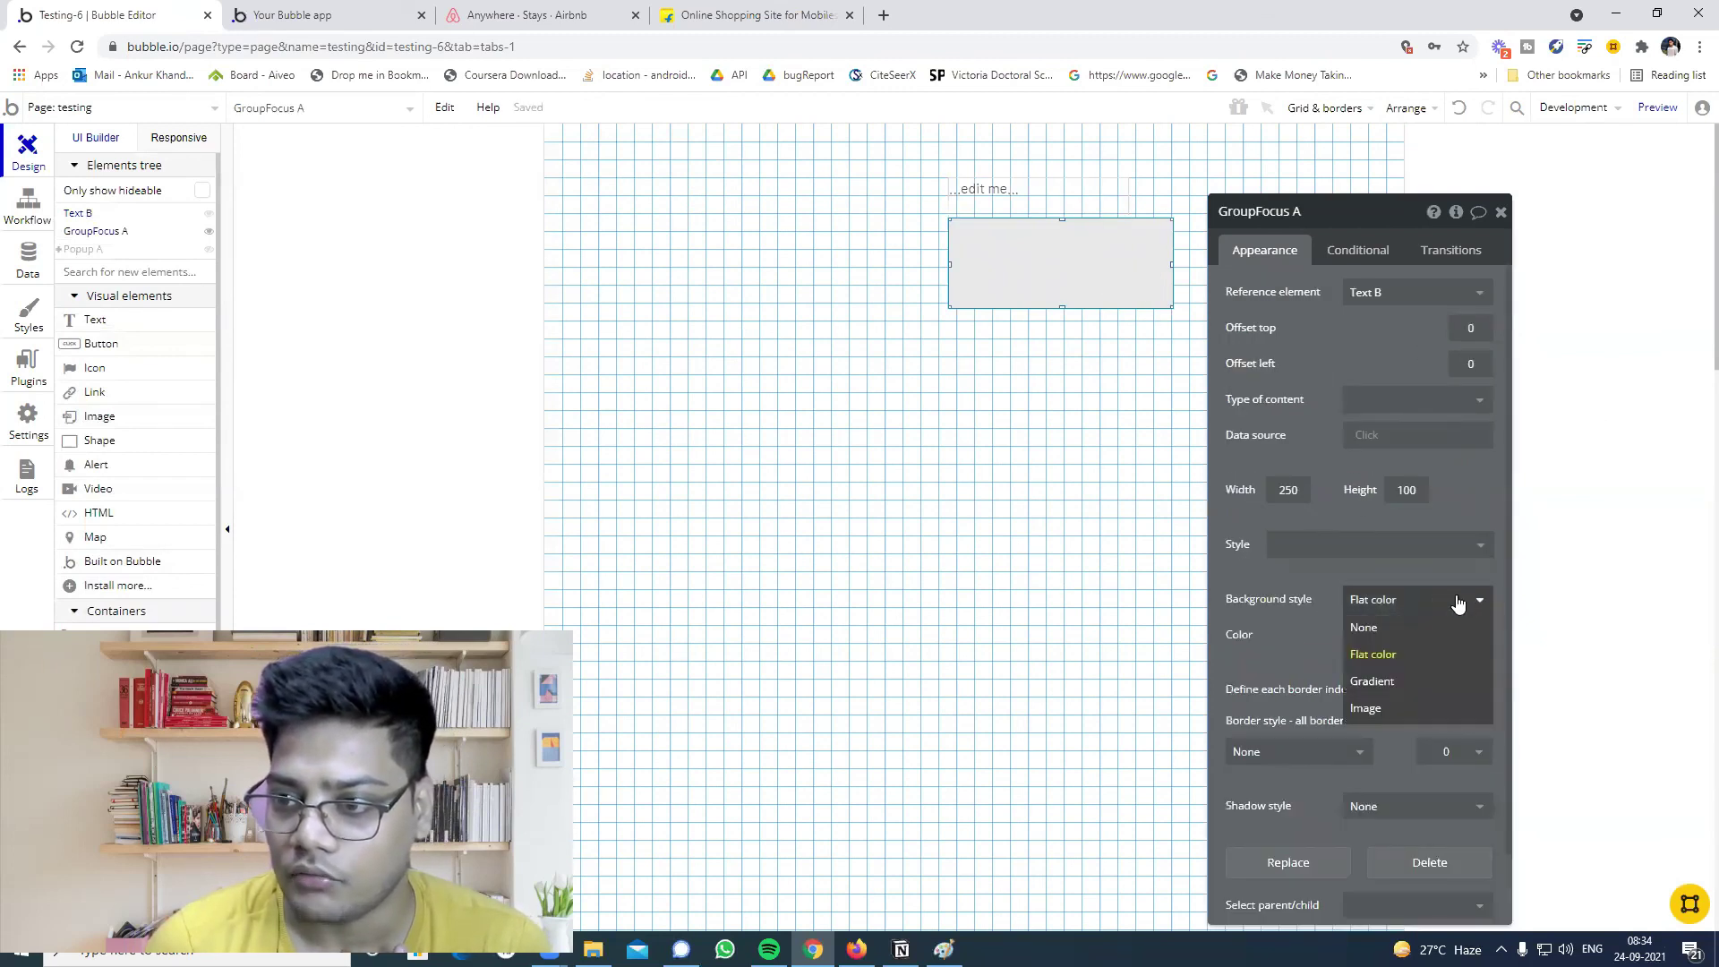
click(1240, 600)
click(1383, 637)
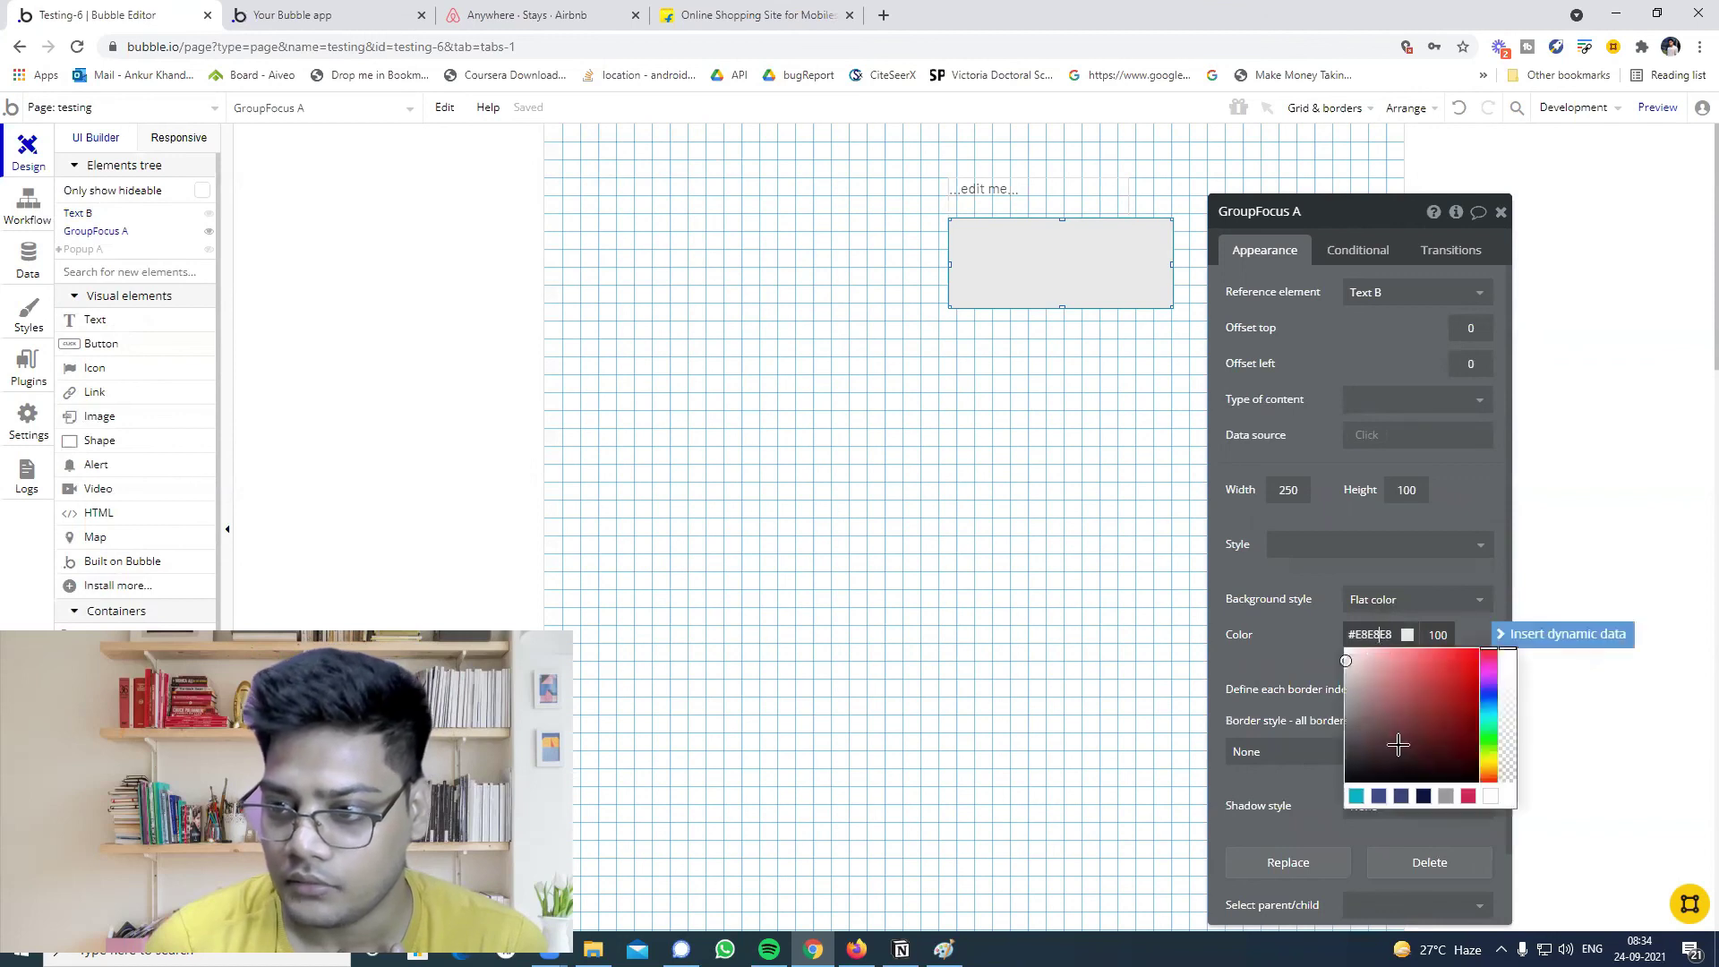
click(1461, 673)
Place a Text element inside the red group focus at X 20, Y 20, and try the page's text in the preview.
click(1075, 278)
drag(87, 322, 1043, 273)
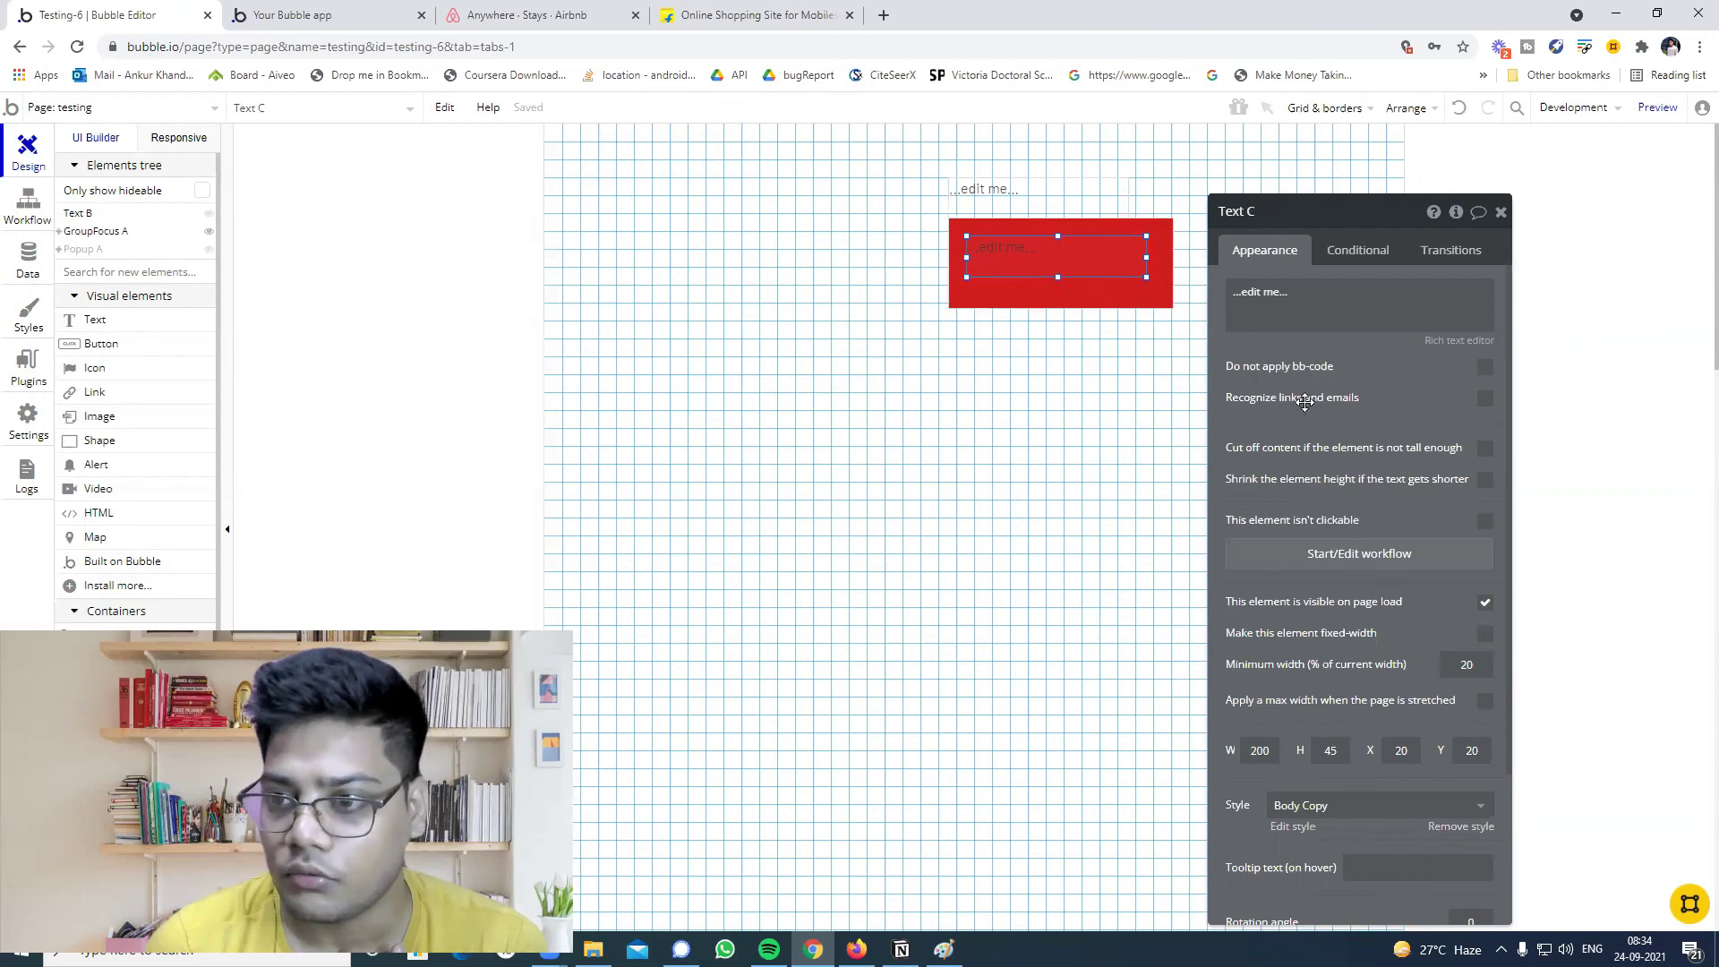
click(355, 11)
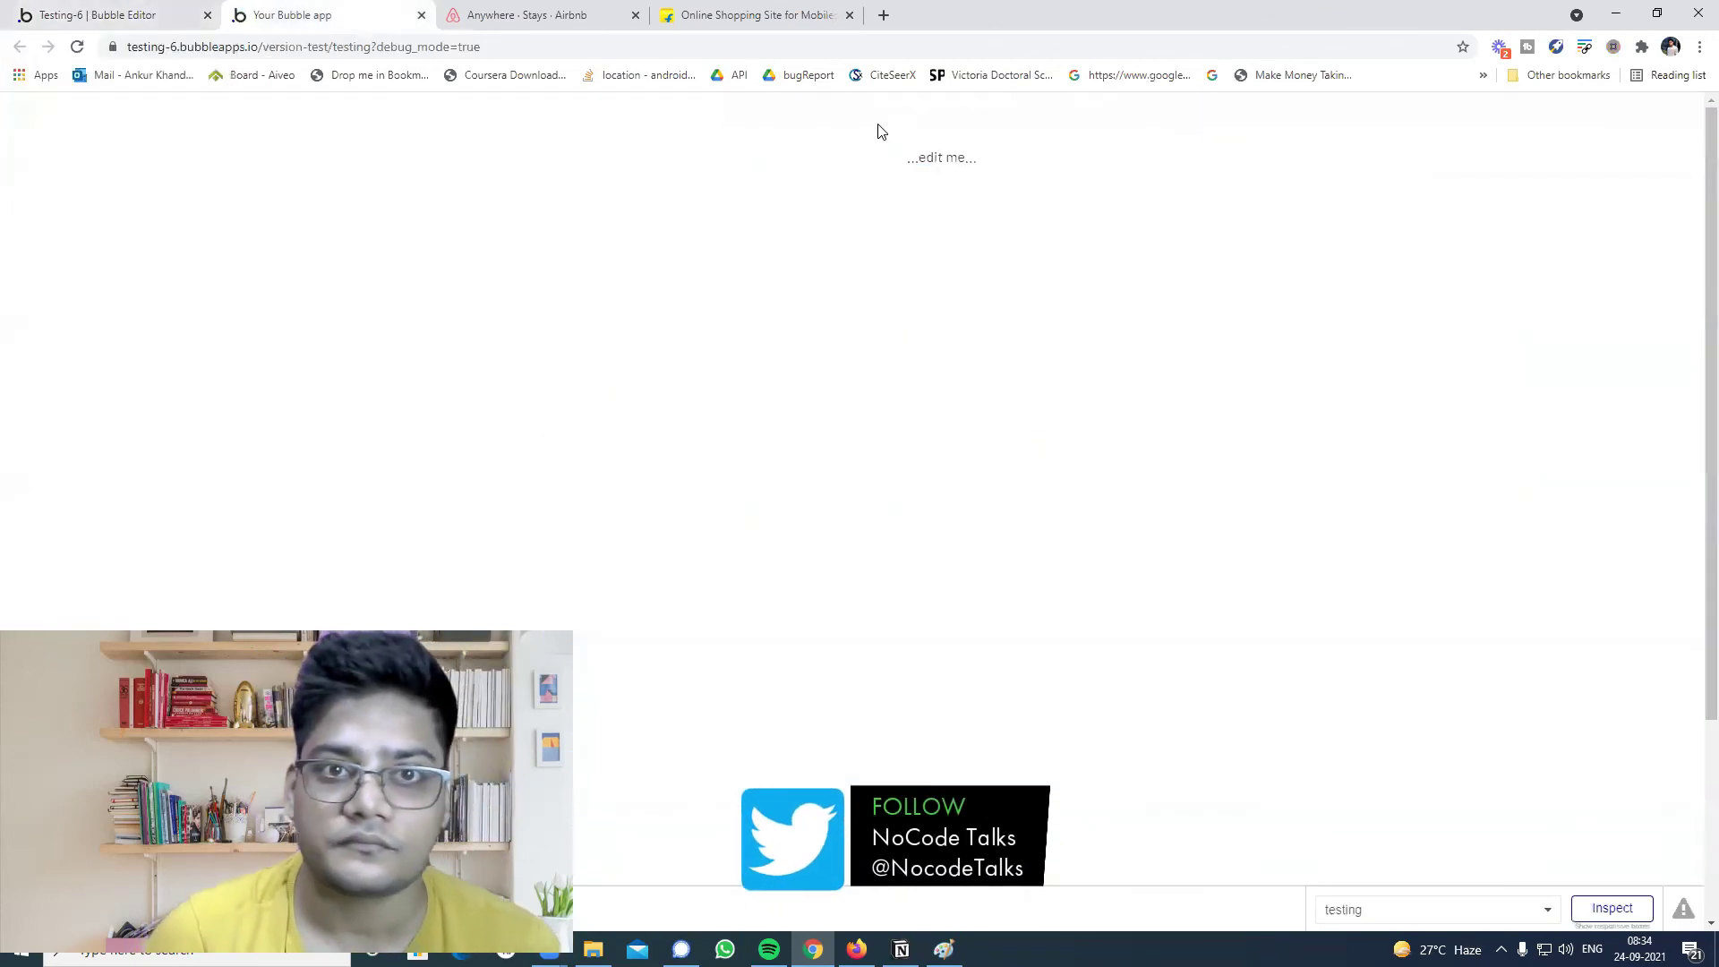
triple_click(946, 161)
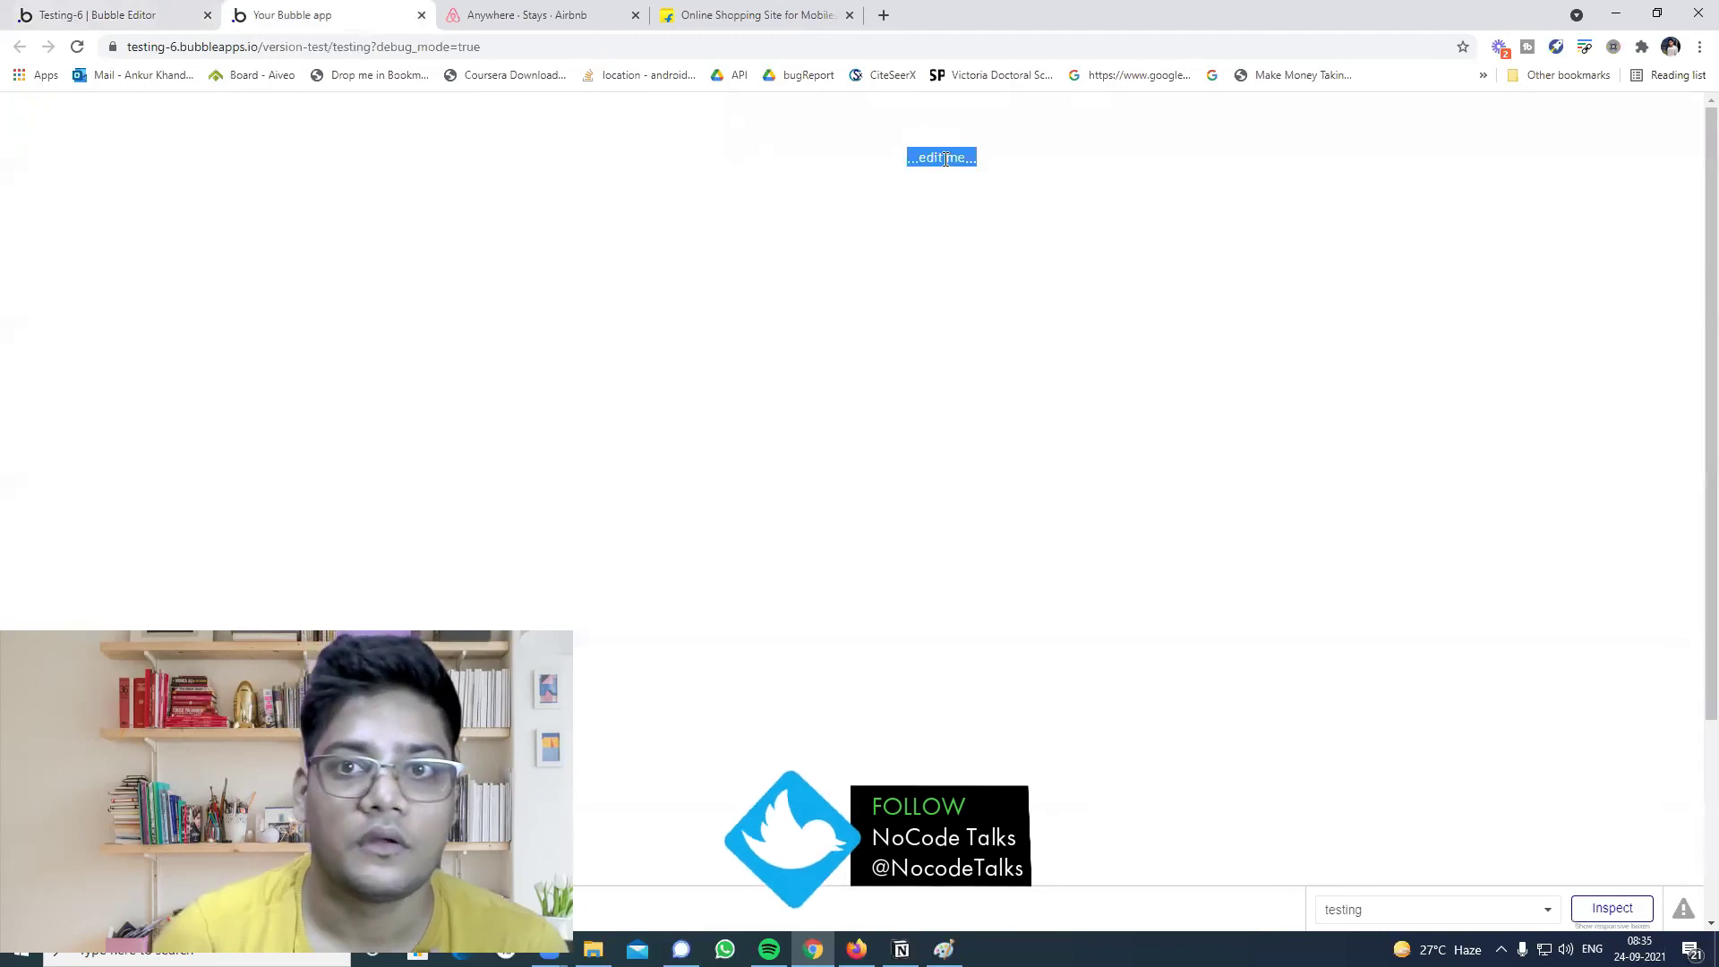
click(945, 161)
Create a workflow for the event "Text B is clicked" with a Show an element action targeting GroupFocus A.
click(219, 9)
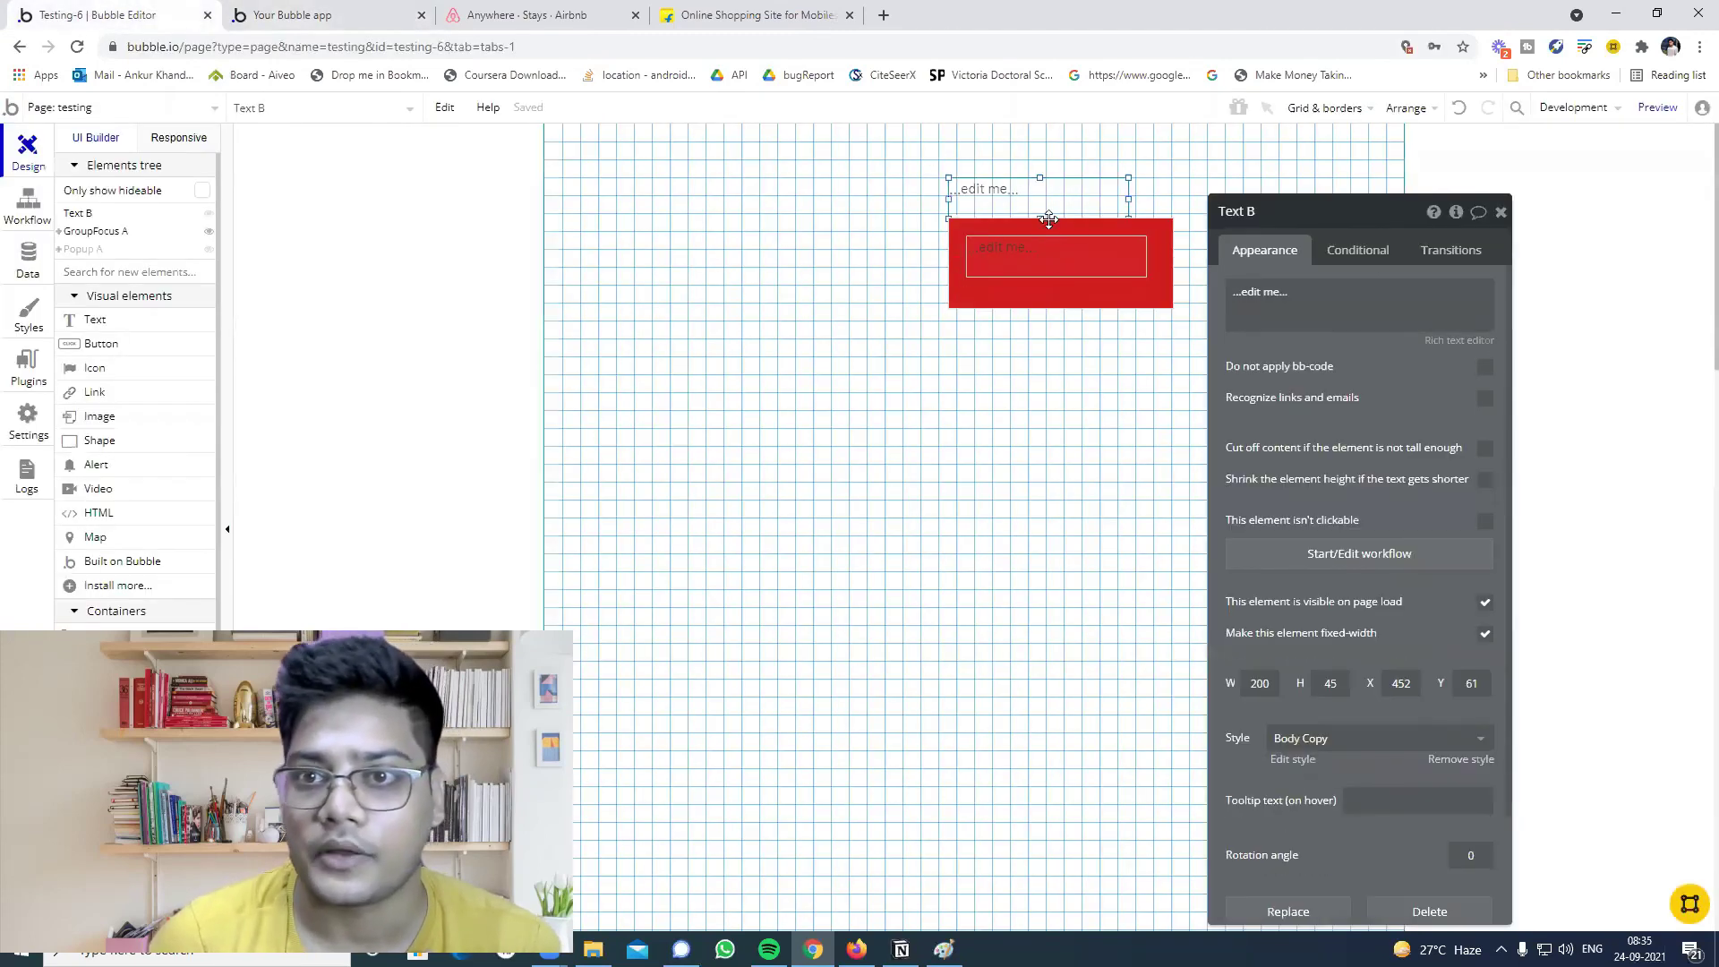
click(1375, 552)
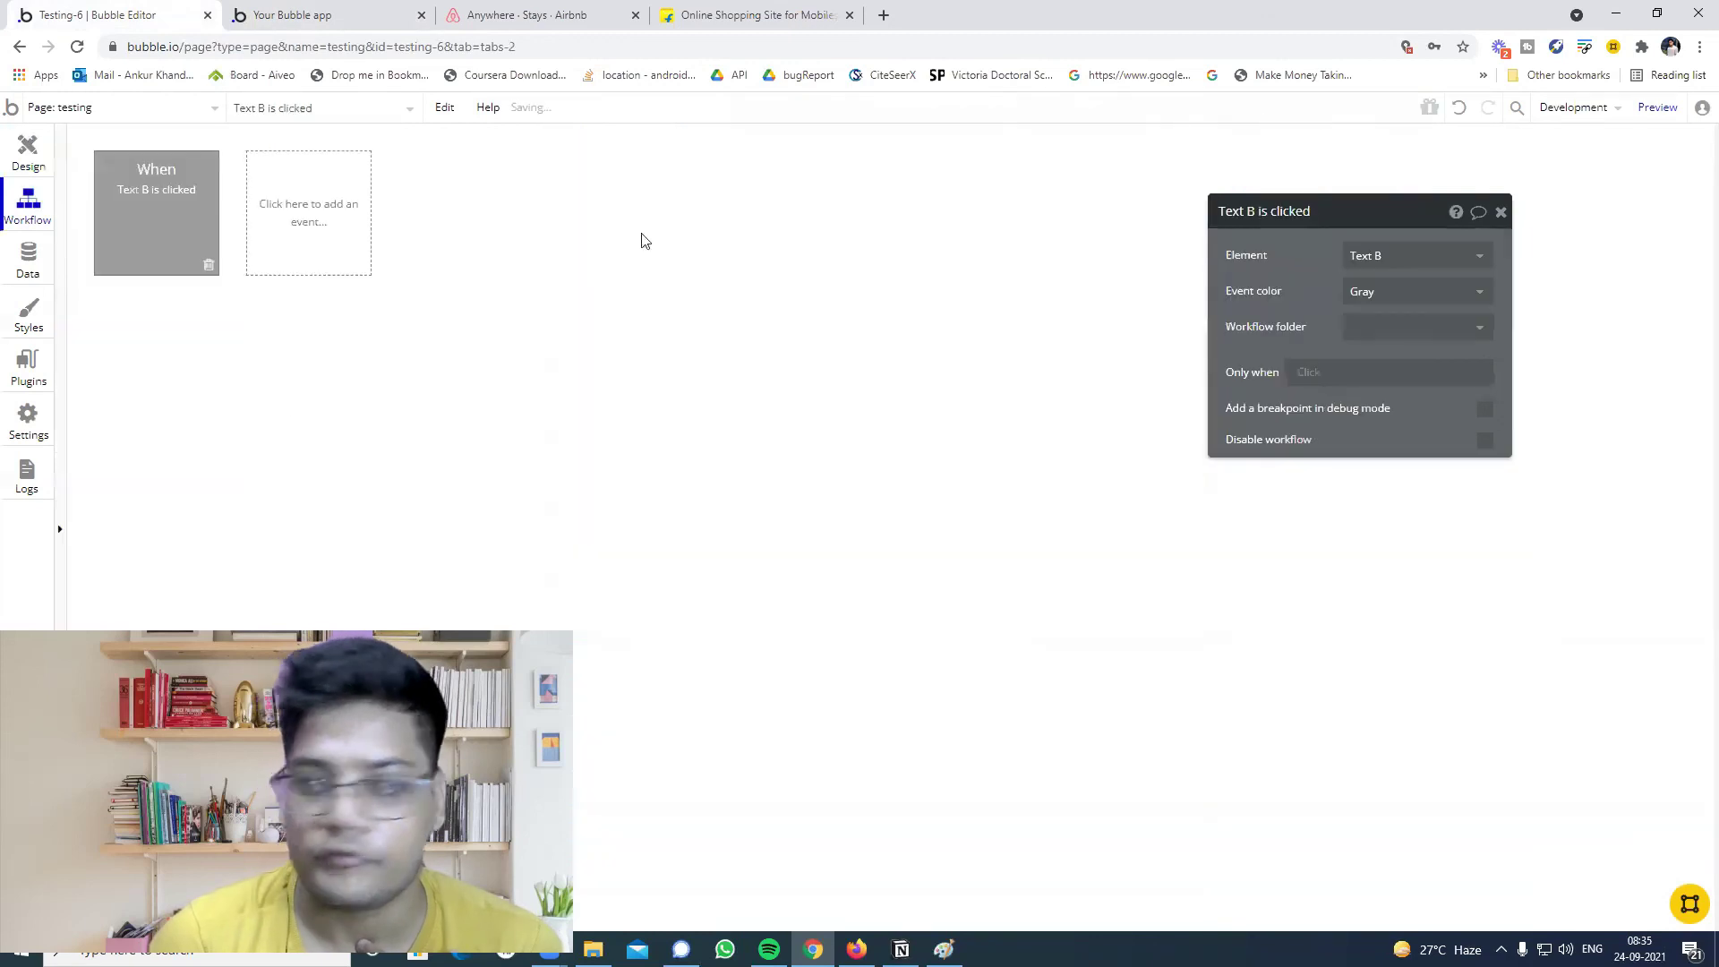
click(160, 333)
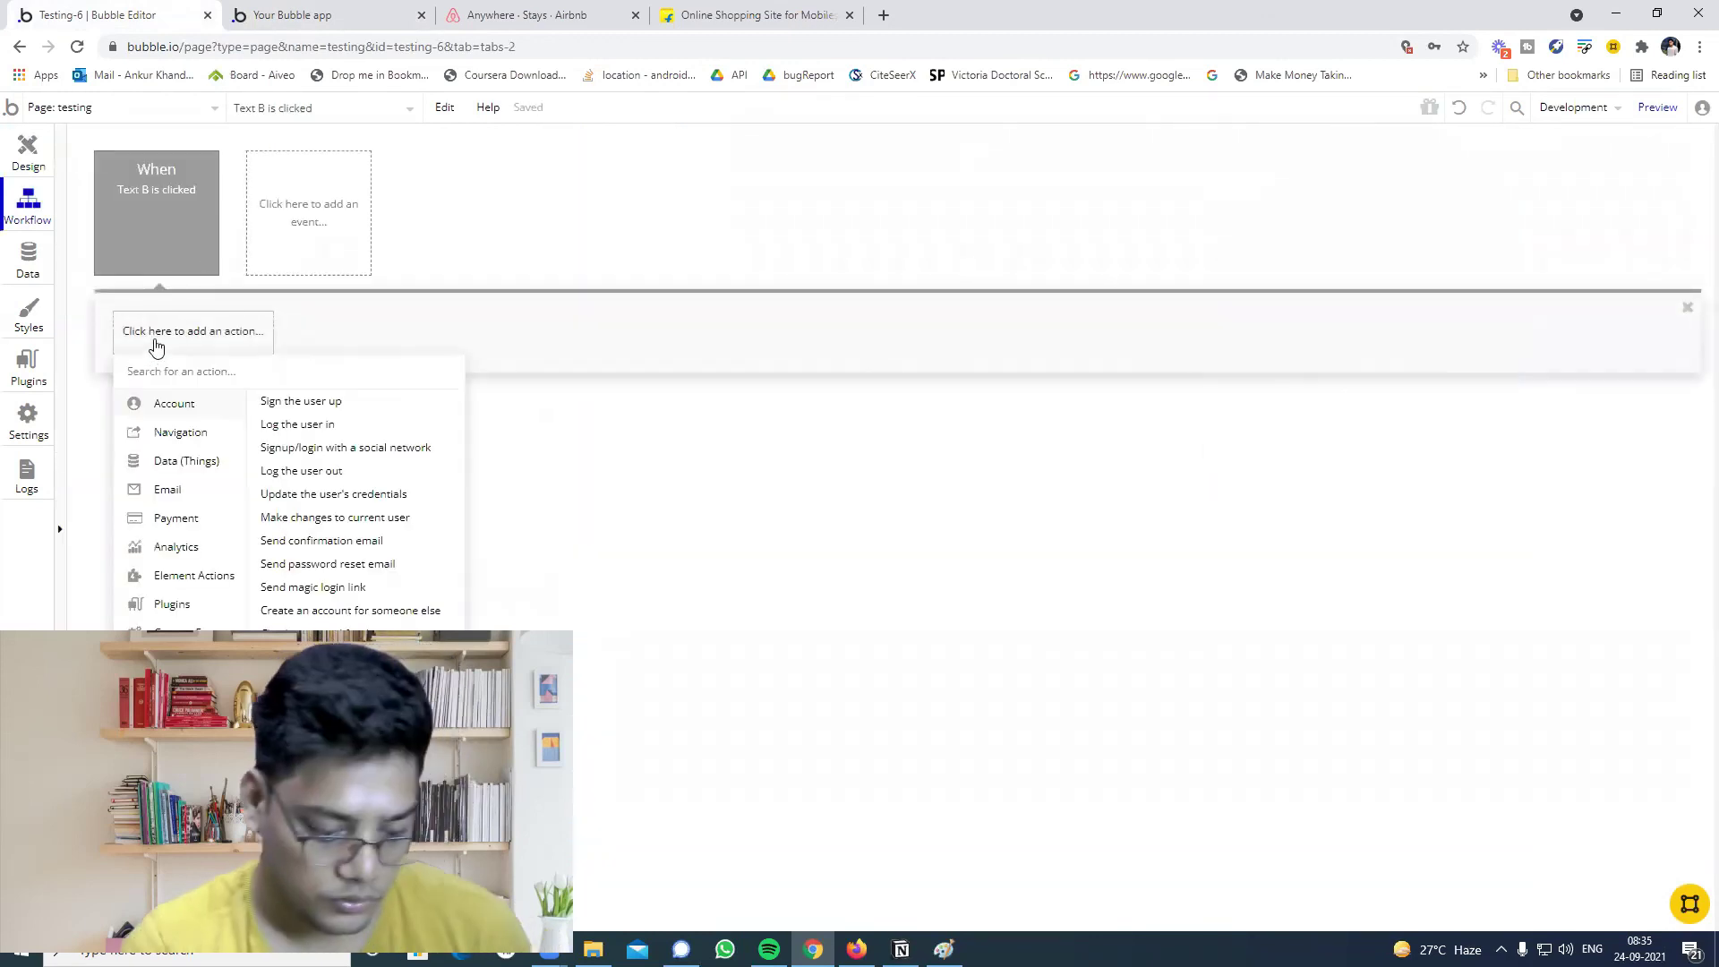
text(gro)
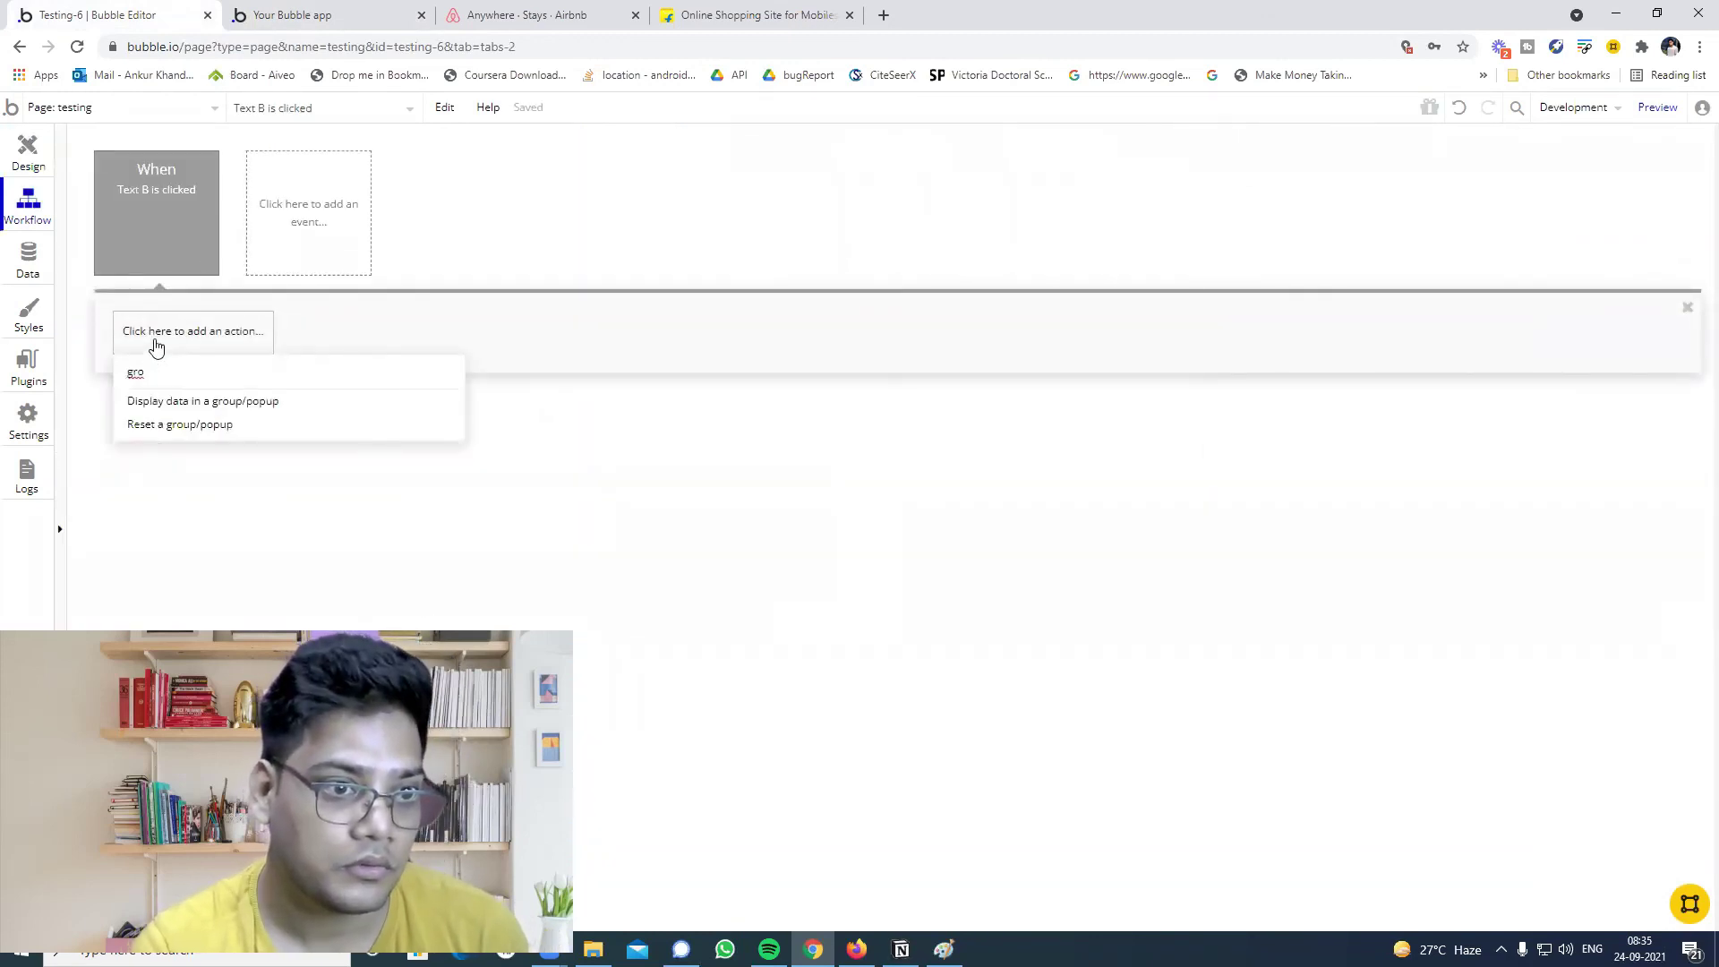
key(BackSpace)
key(BackSpace)
text(sho)
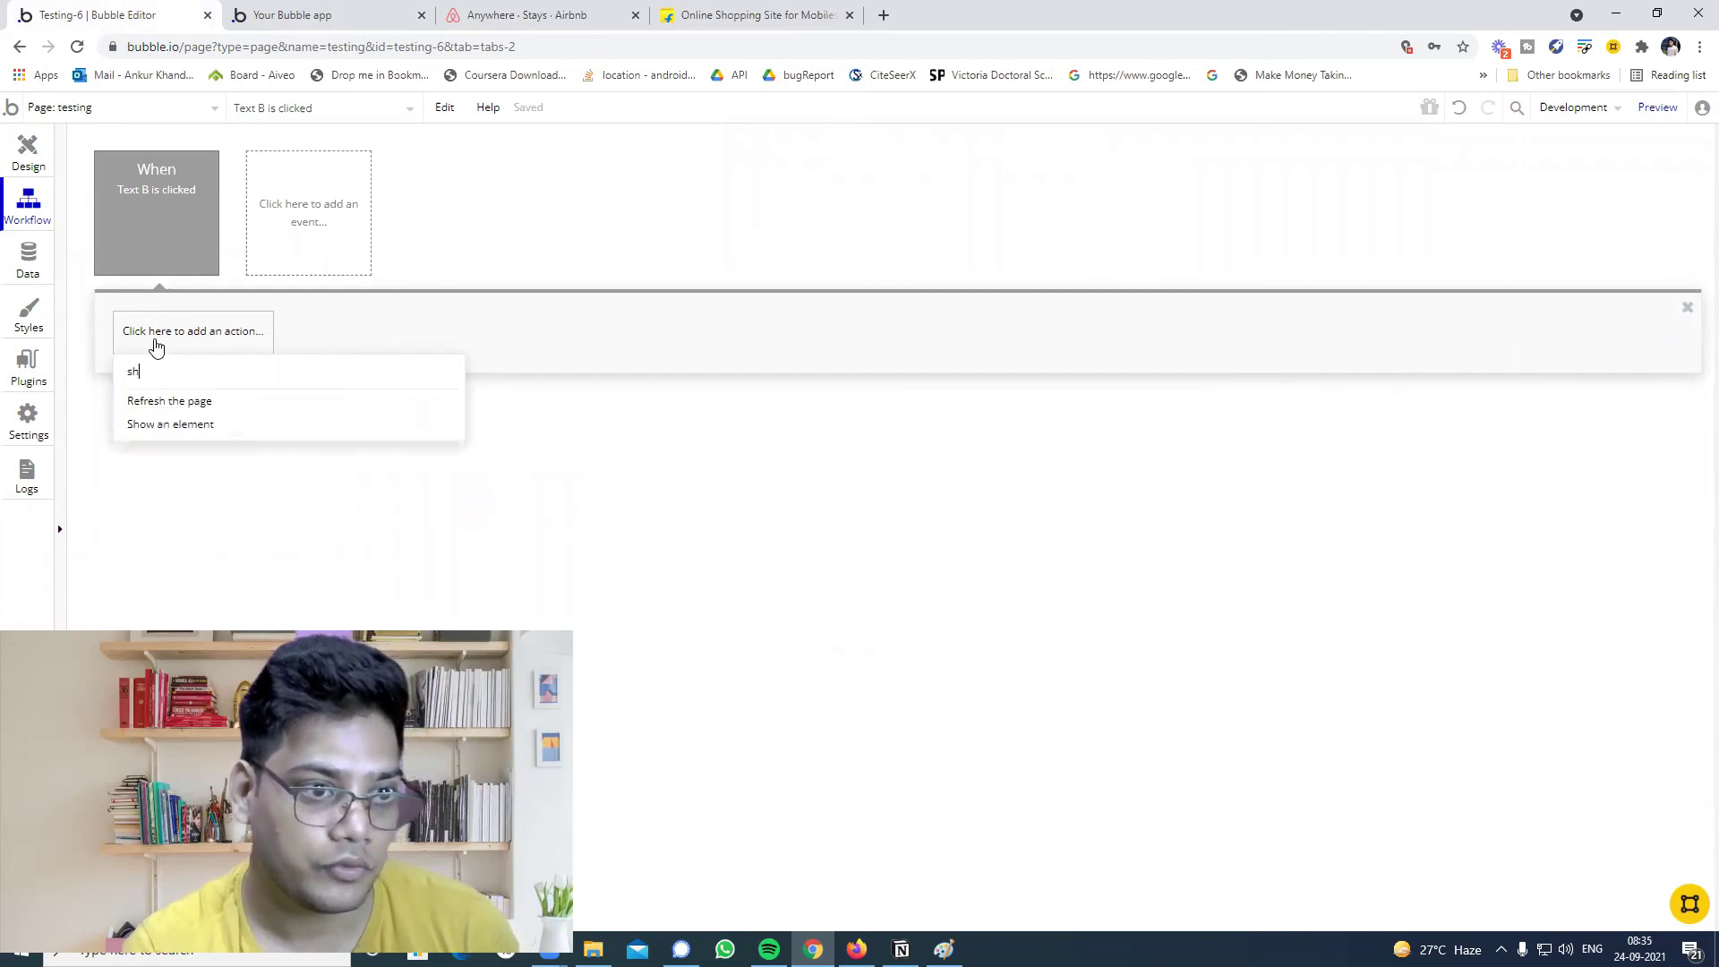
click(170, 400)
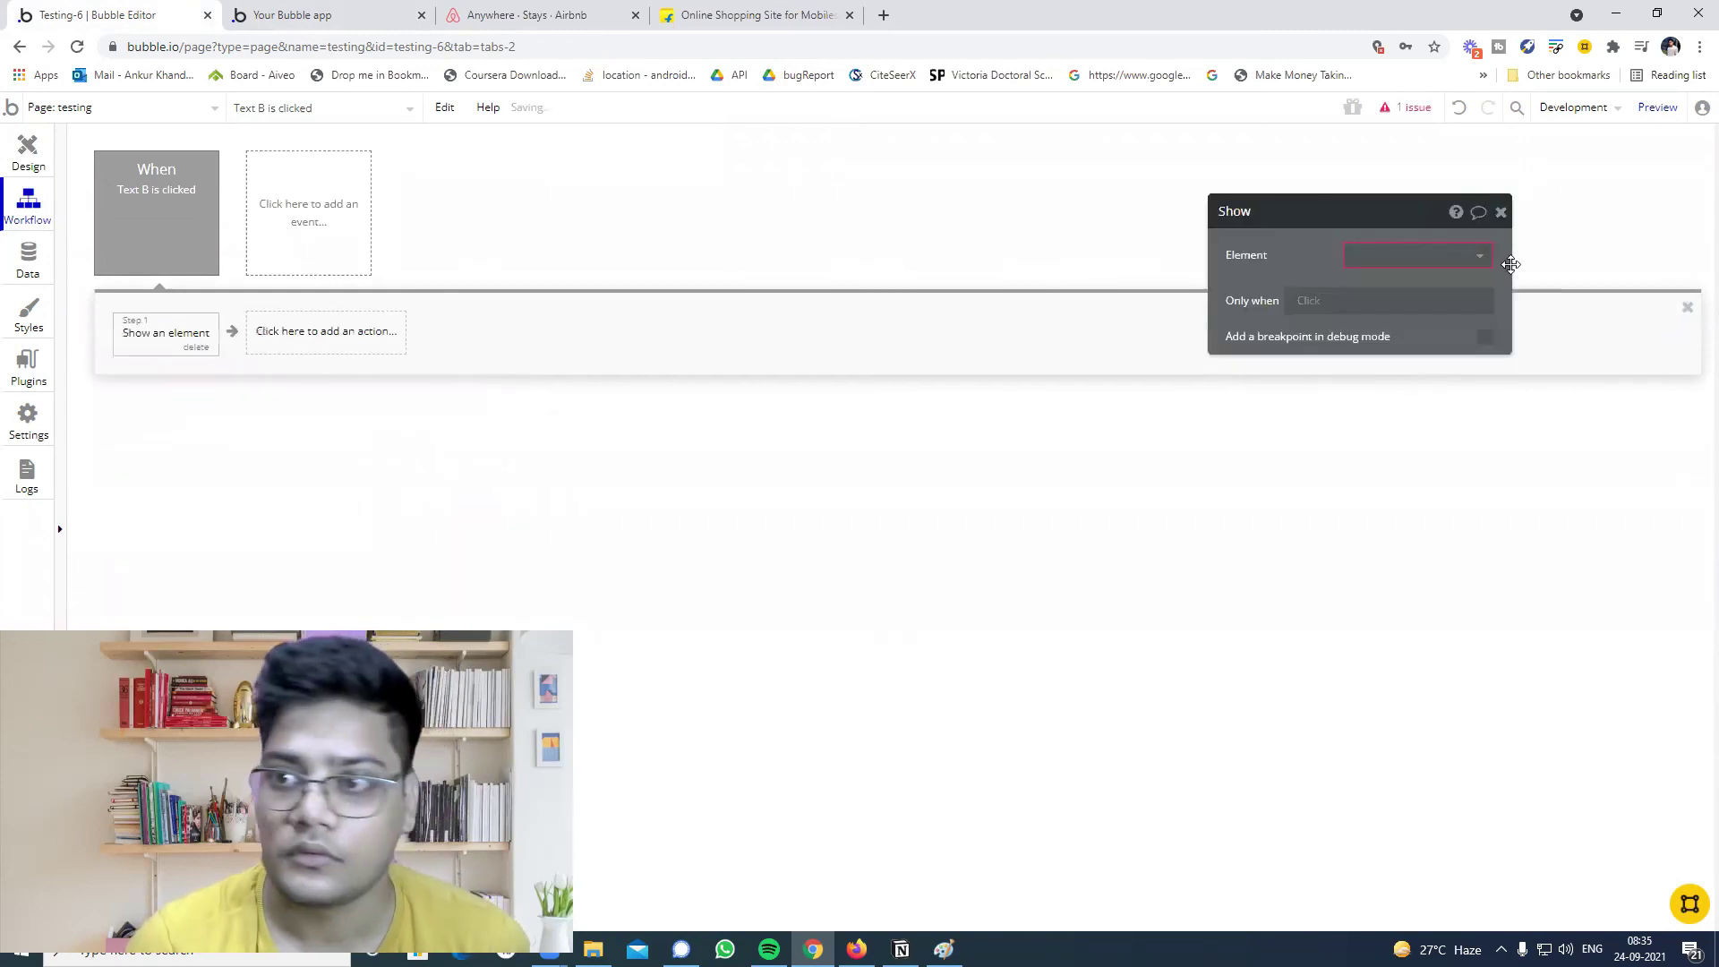
click(1480, 257)
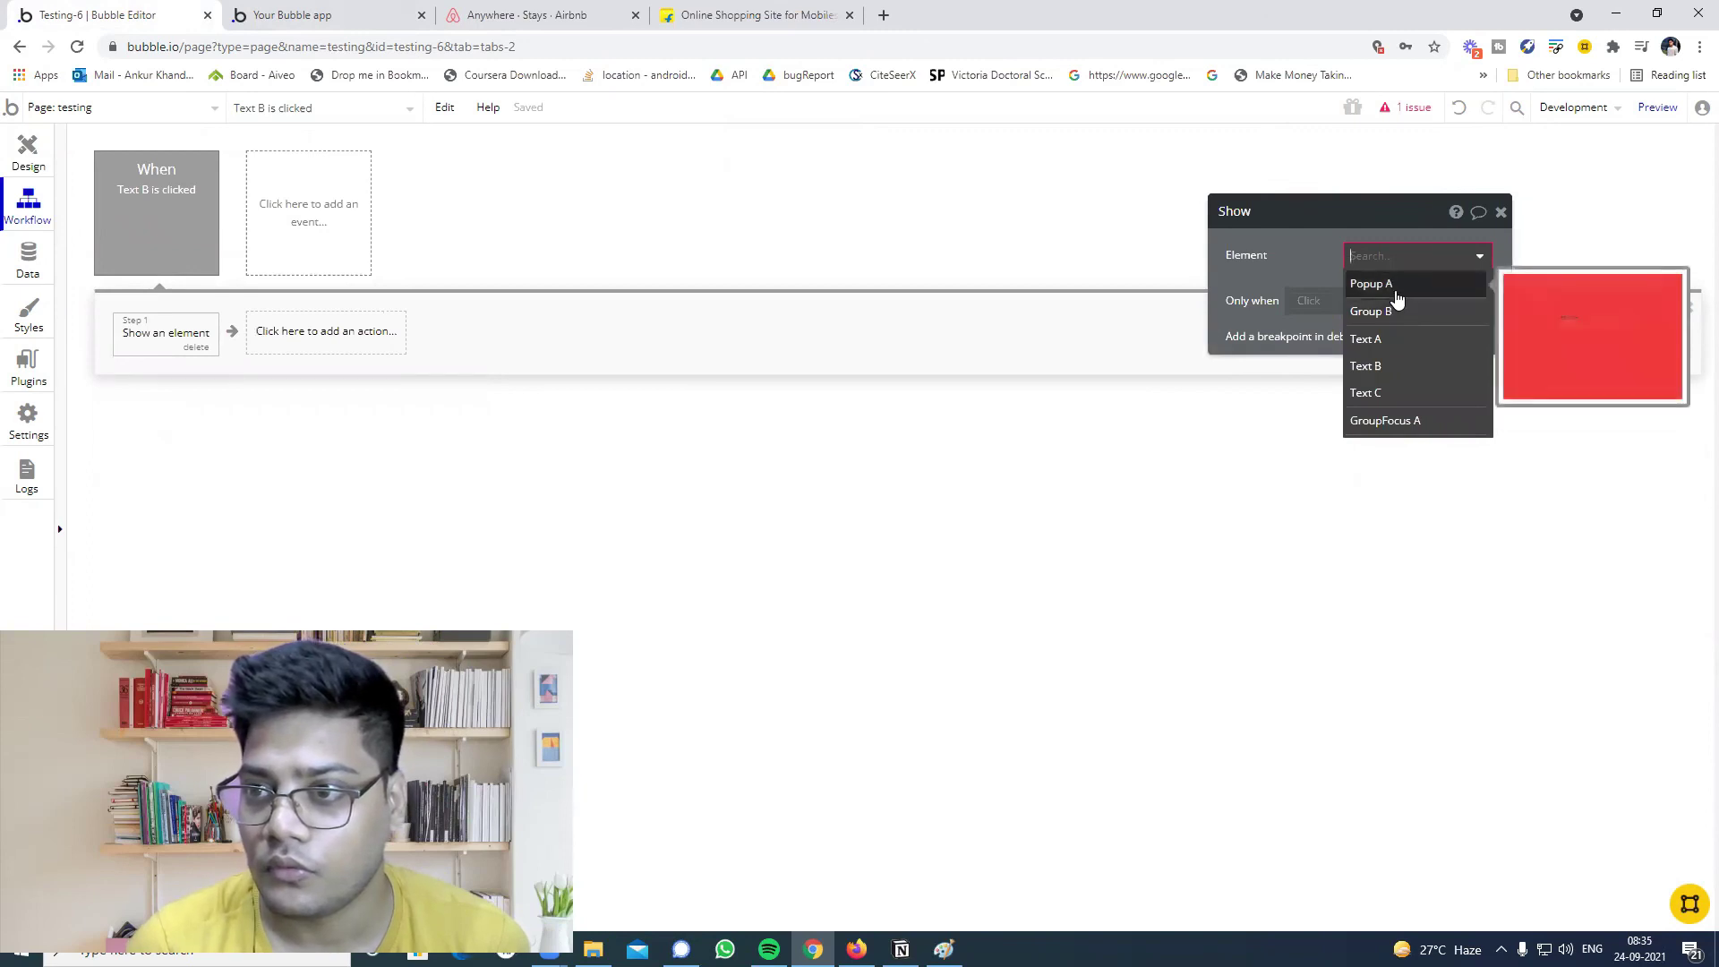
click(1402, 420)
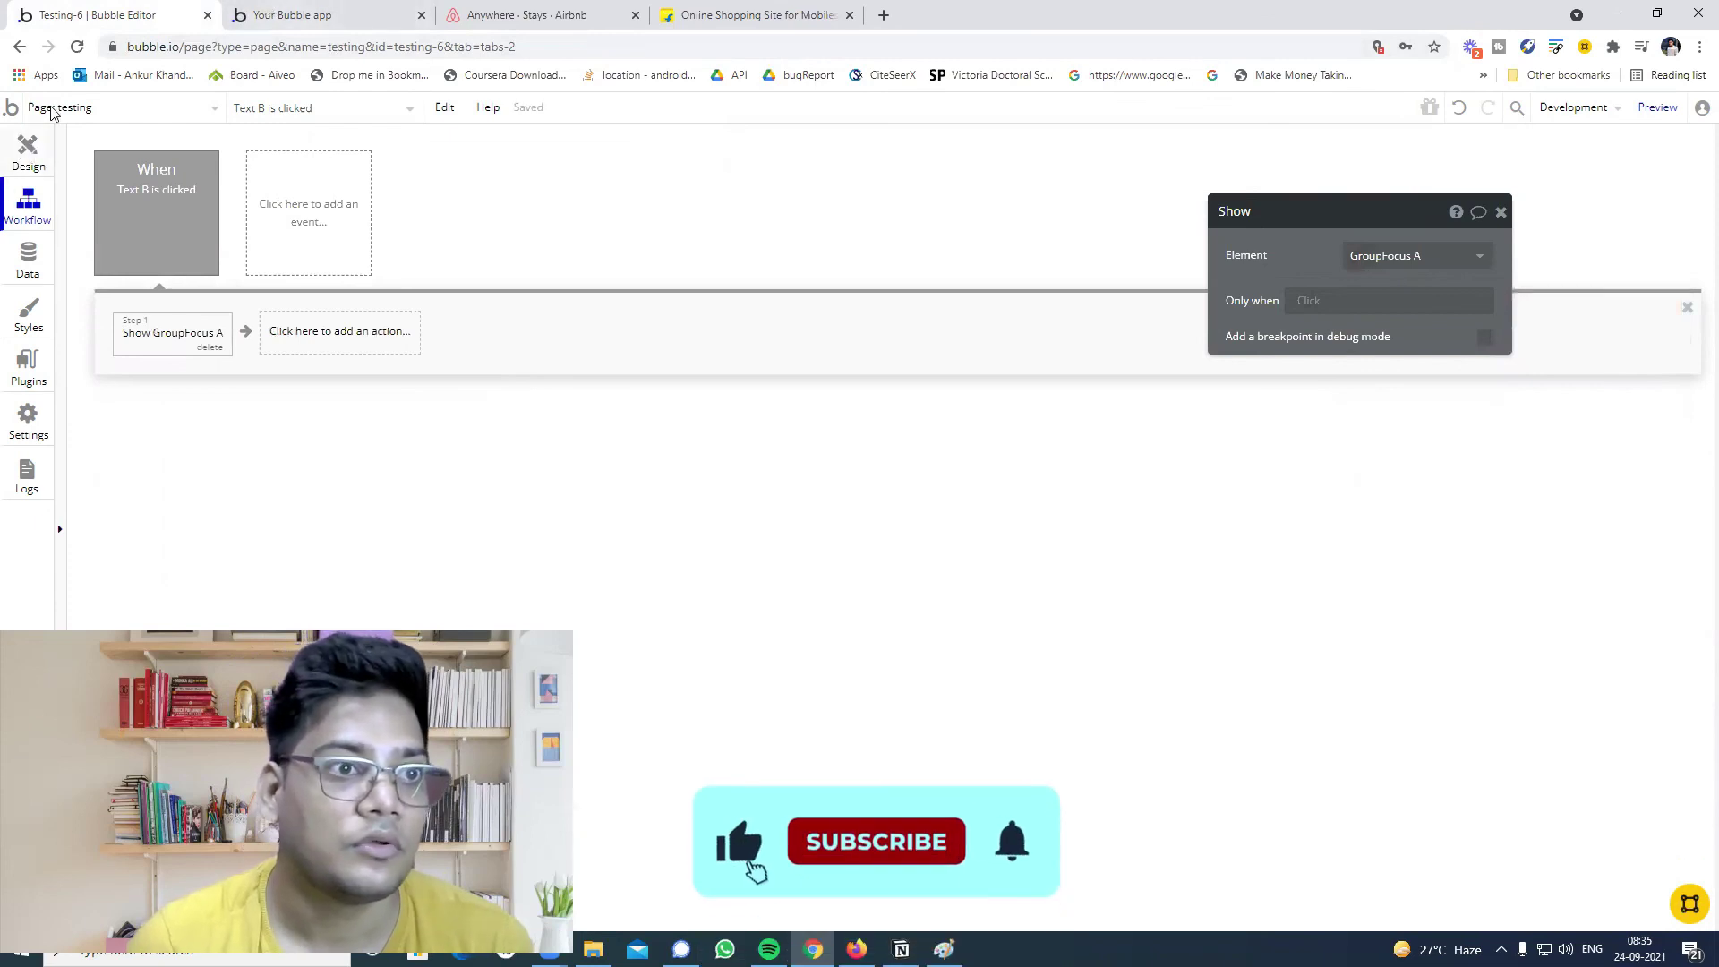
Test opening and dismissing the group focus from its reference text in the preview, and return to the container elements in the editor's design view.
click(29, 150)
click(260, 7)
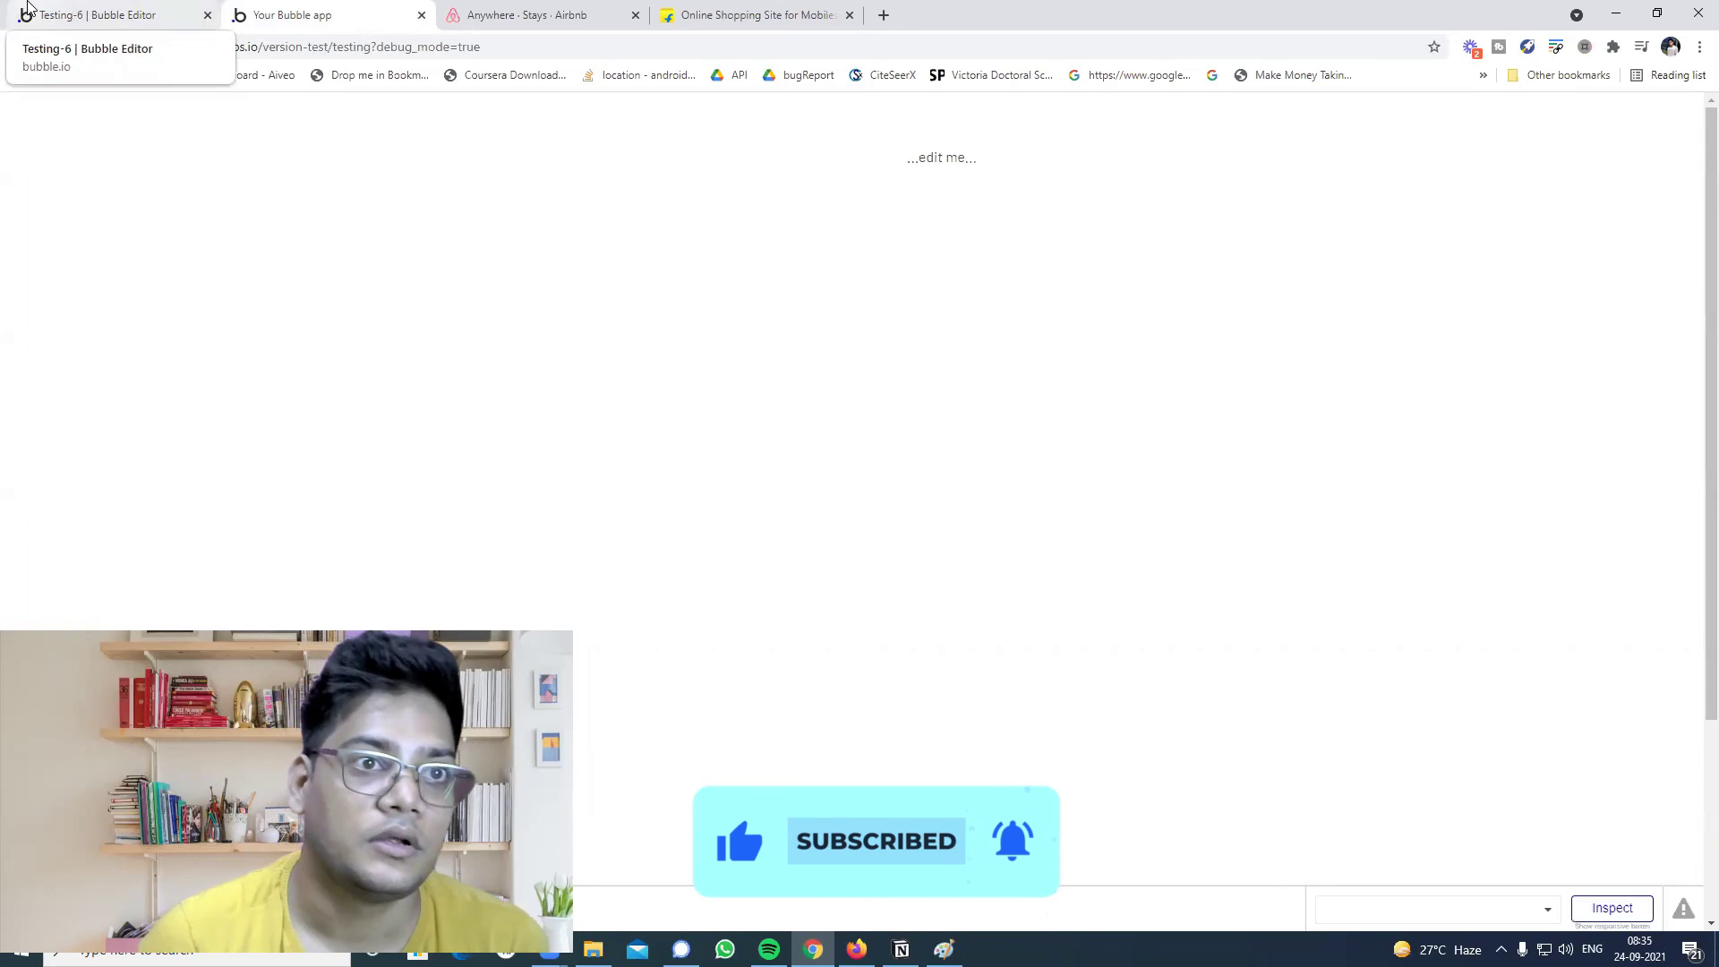
click(942, 159)
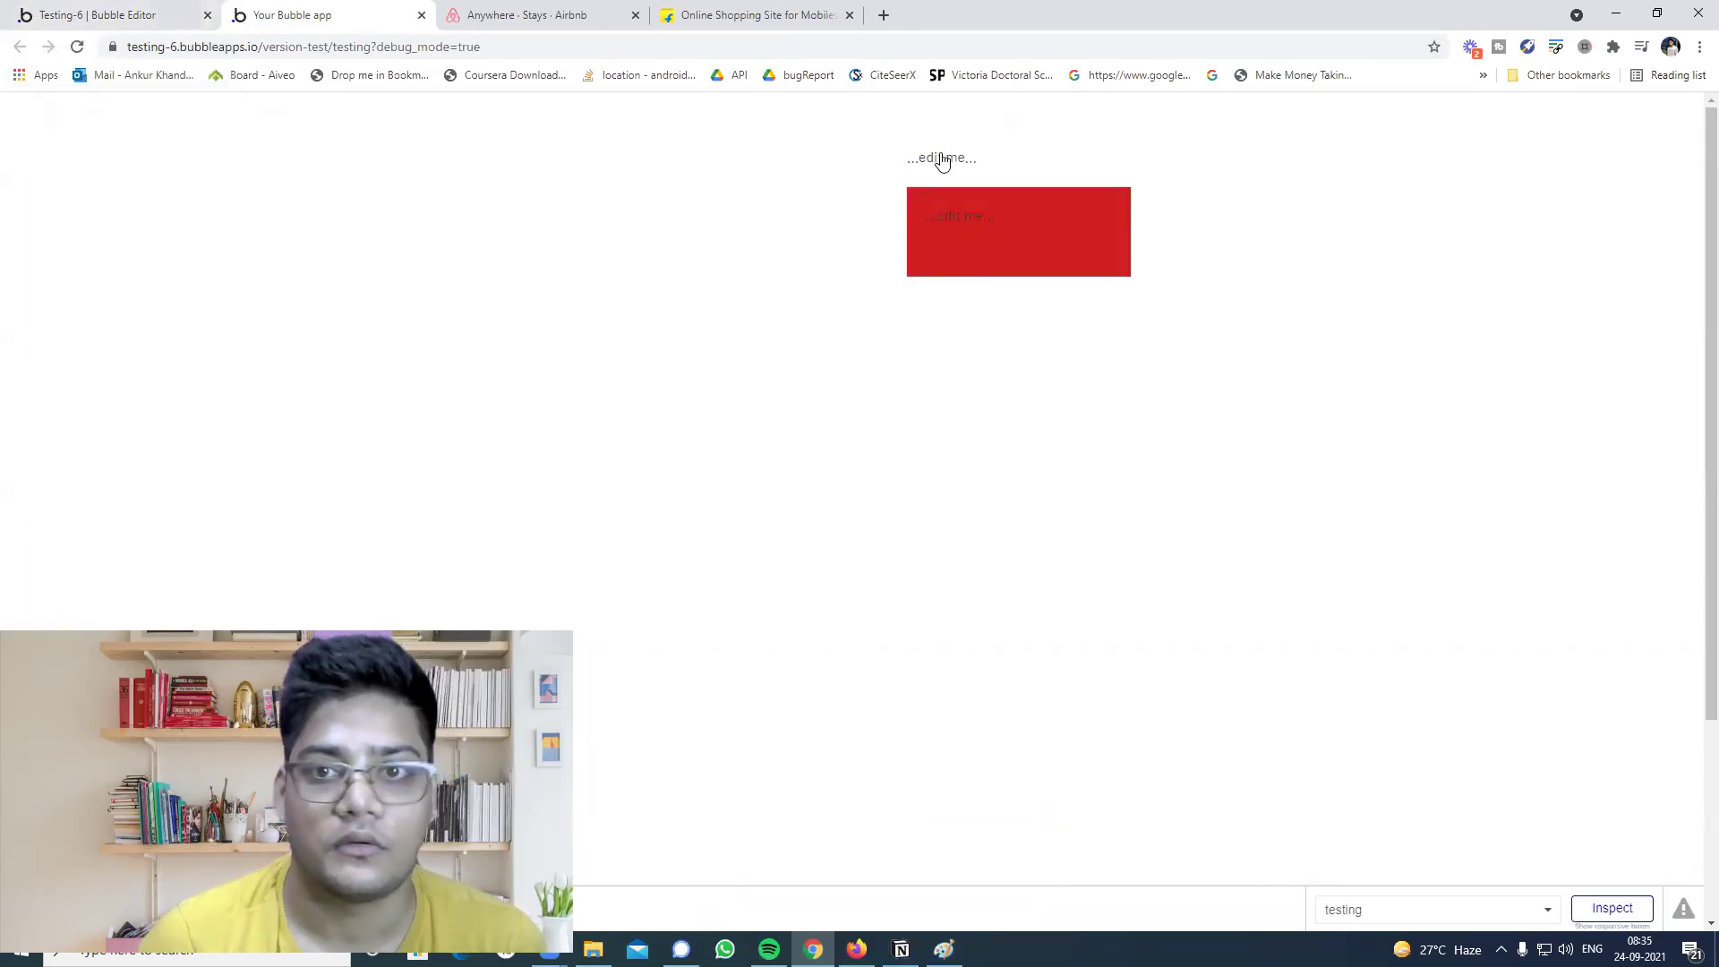
click(770, 212)
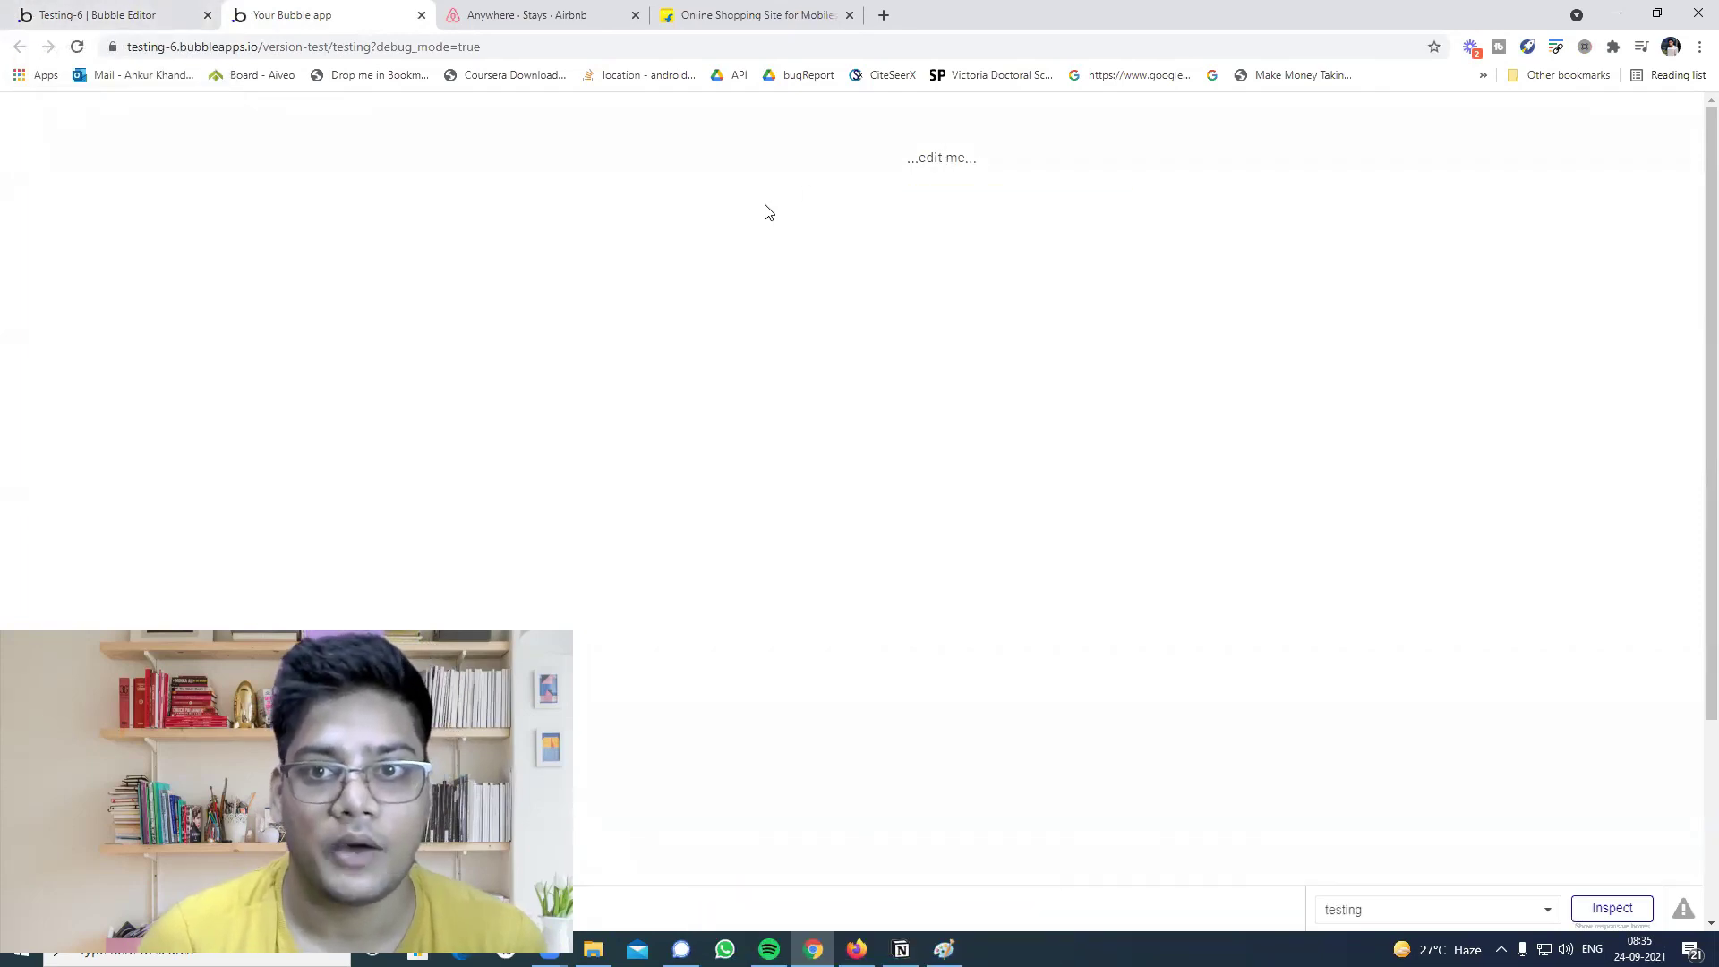
click(942, 161)
click(67, 15)
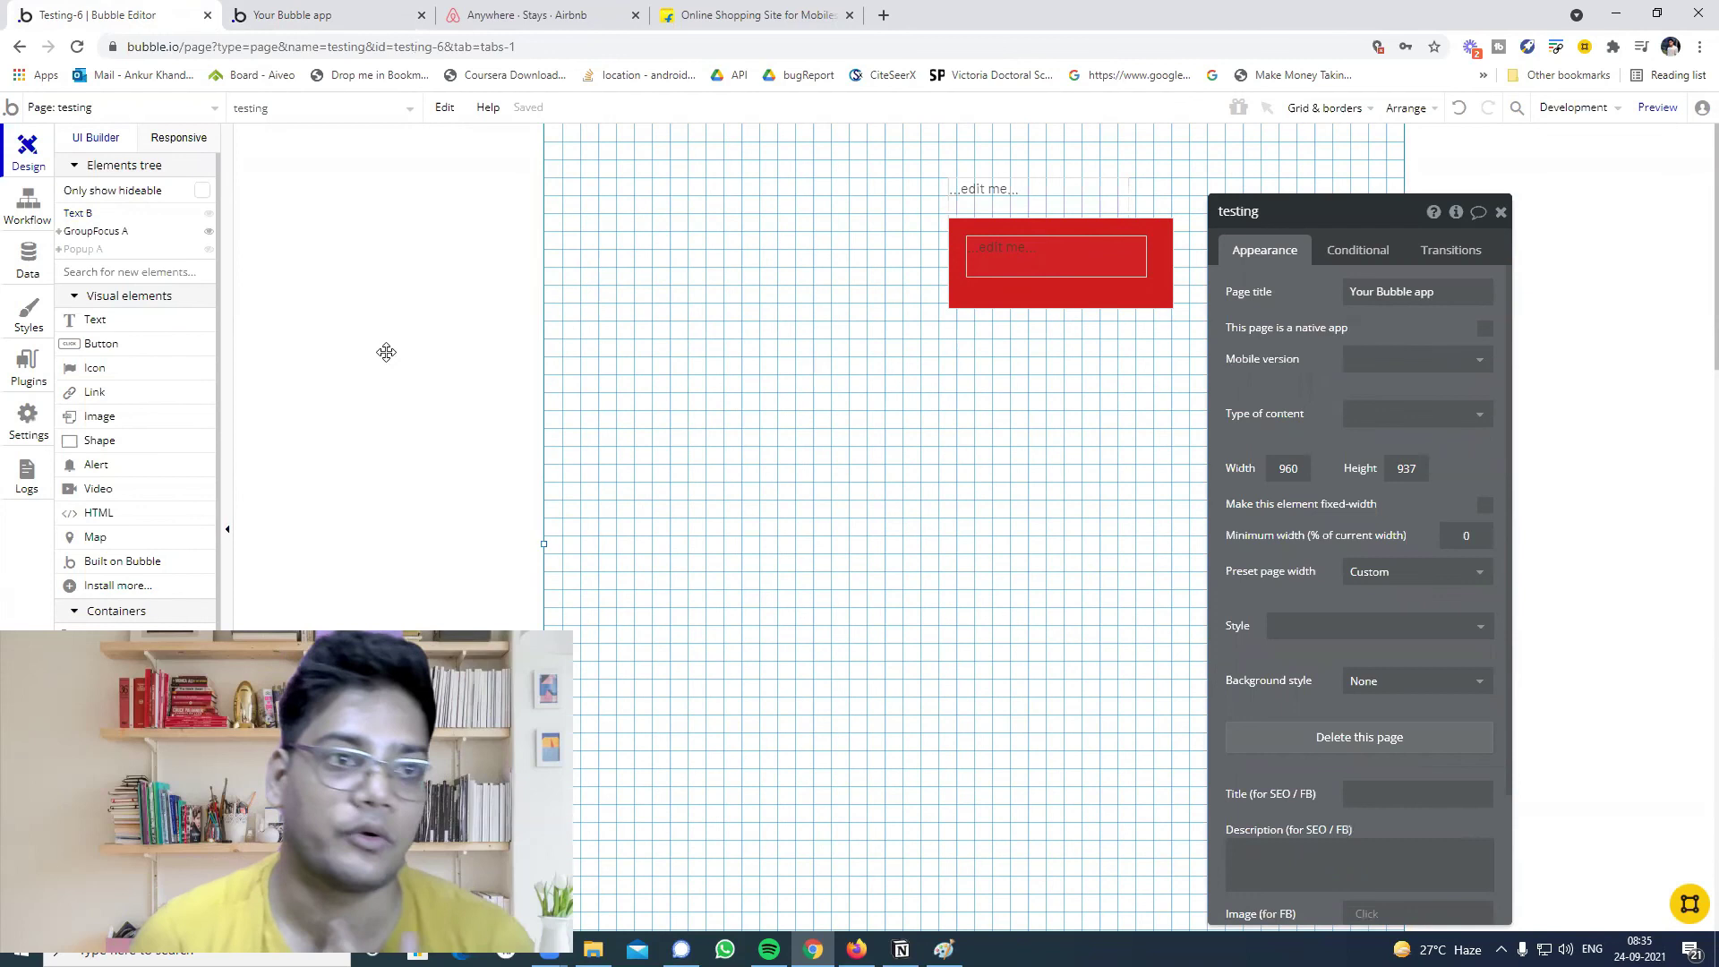
scroll(125, 517, down, 3)
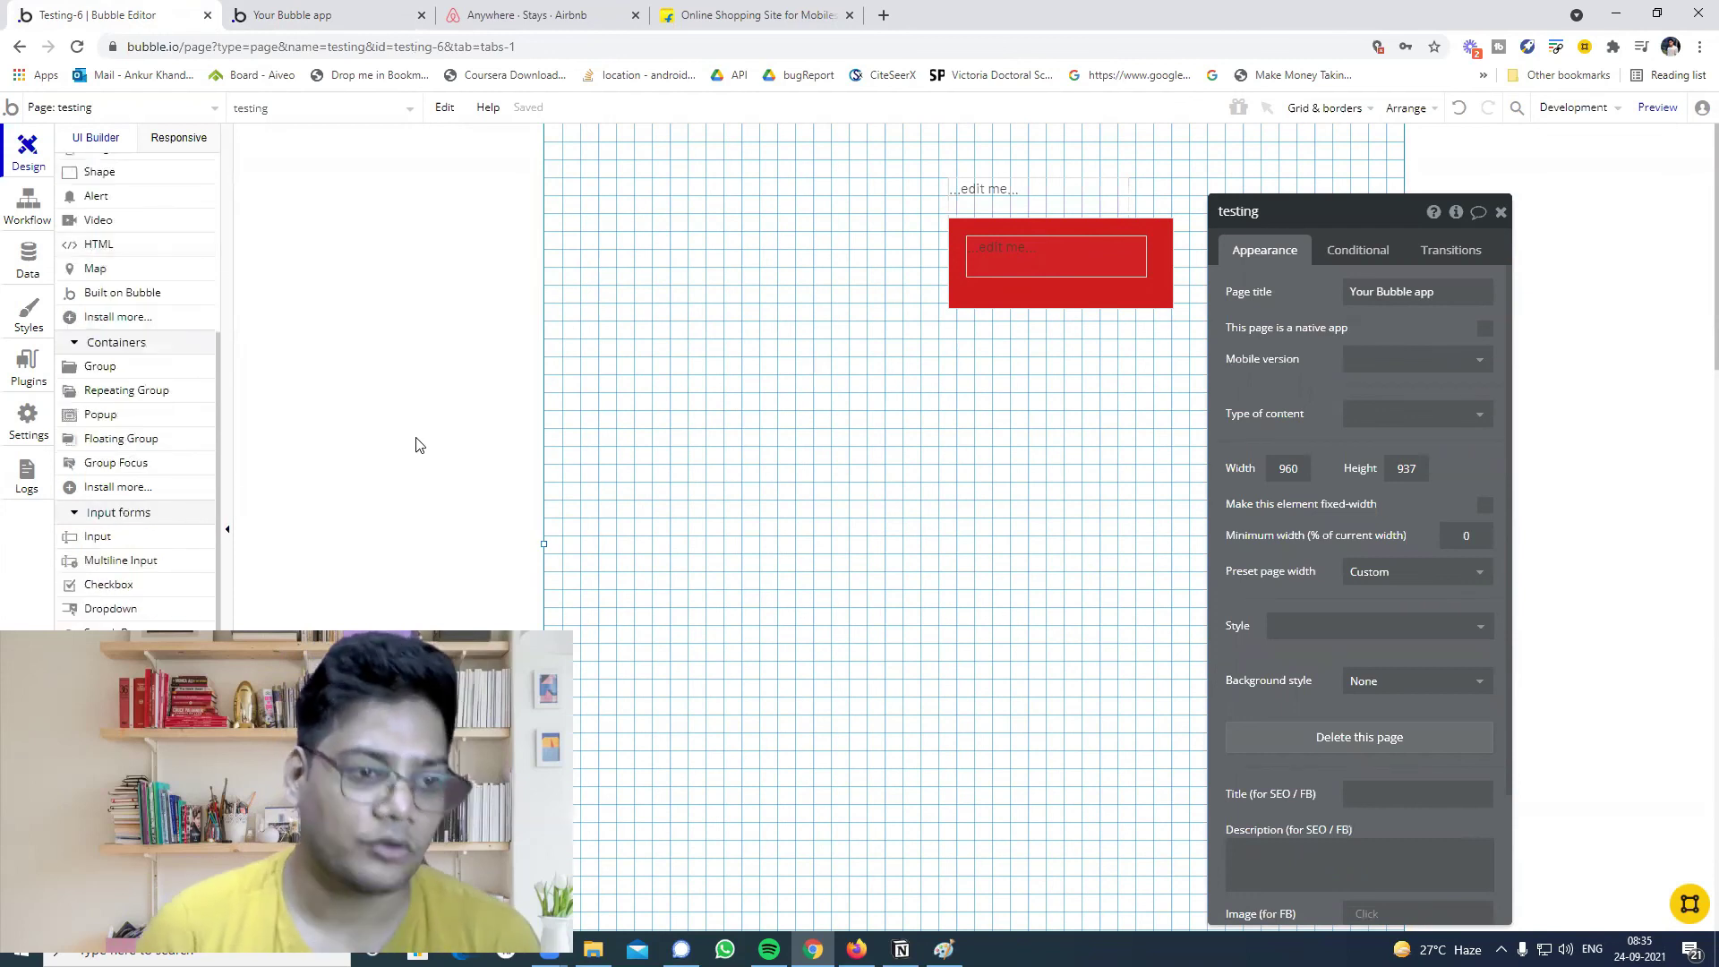